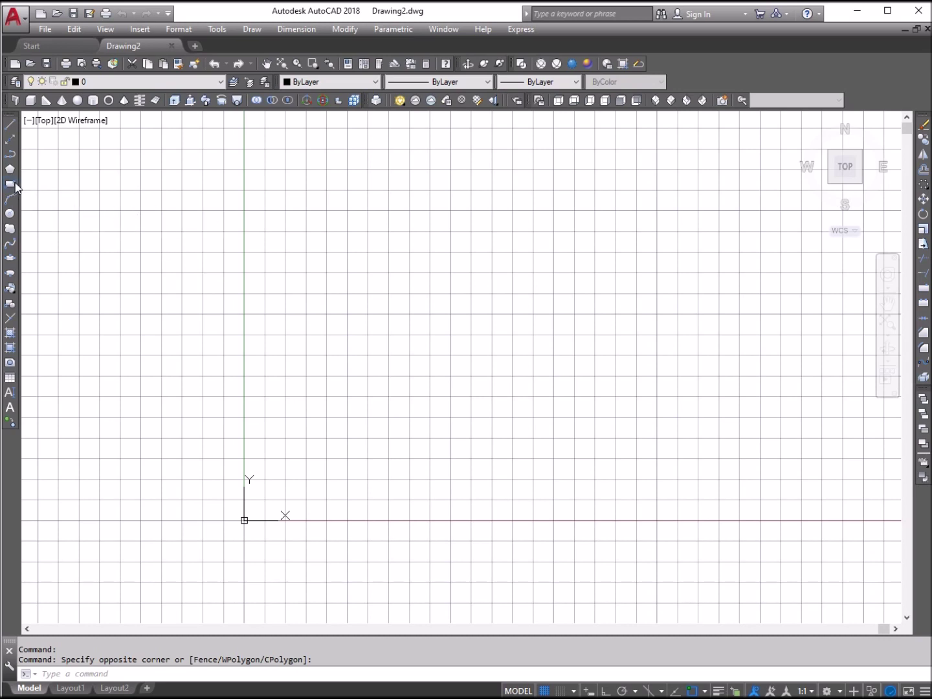
# Draw a large rectangle enclosing the origin as a base outline in the Top view, and turn the grid display off
pyautogui.click(10, 184)
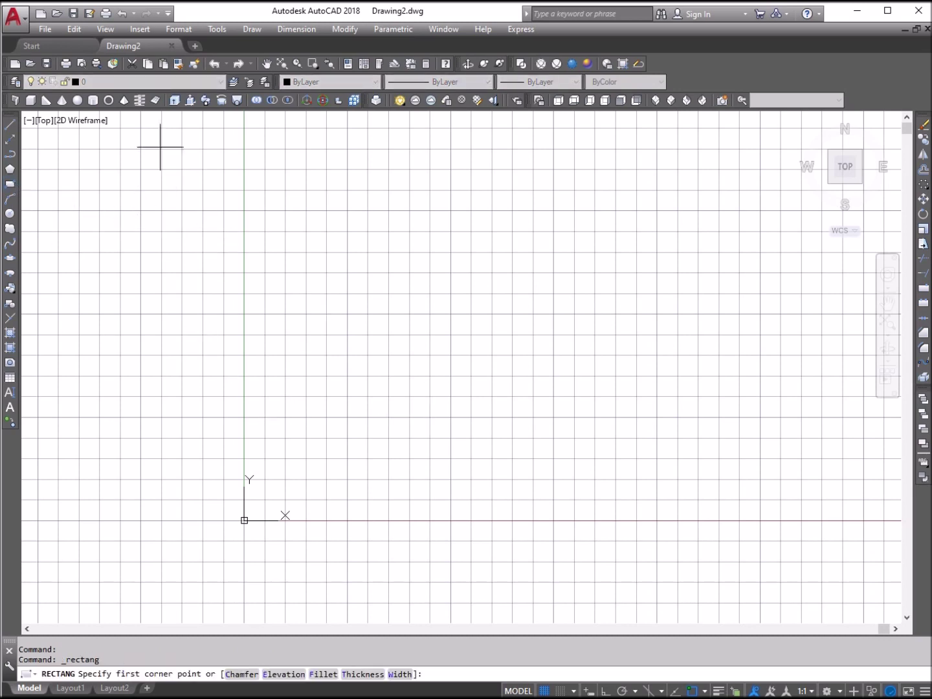
pyautogui.click(158, 169)
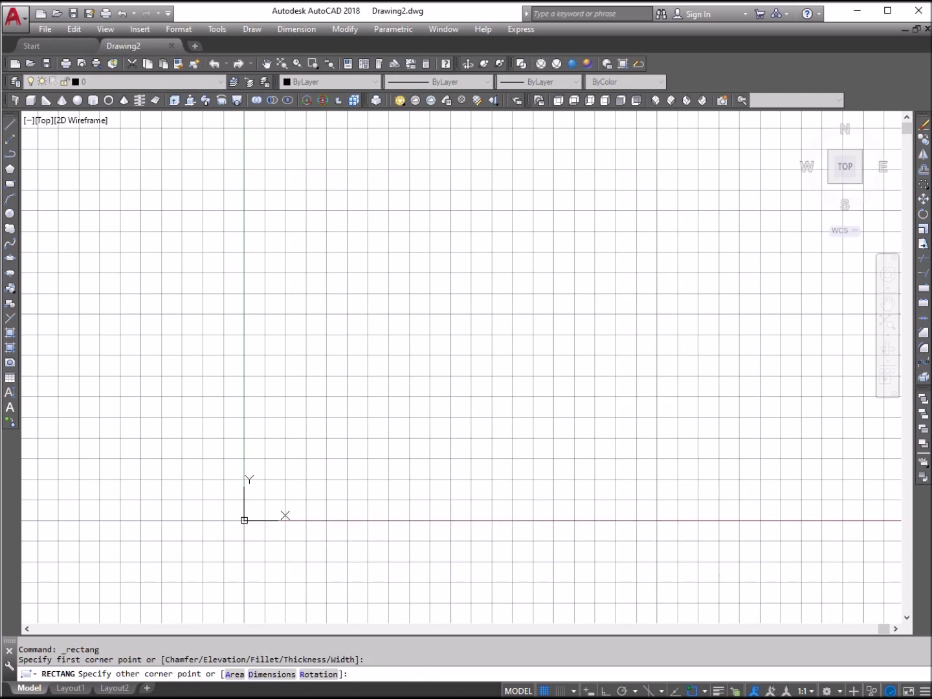
pyautogui.click(727, 554)
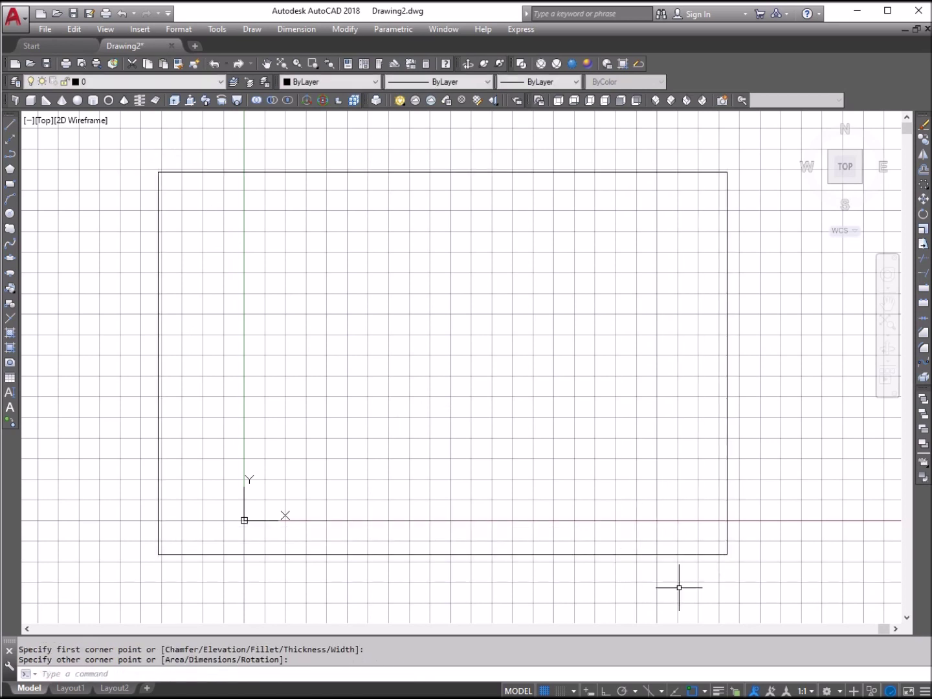
pyautogui.click(544, 690)
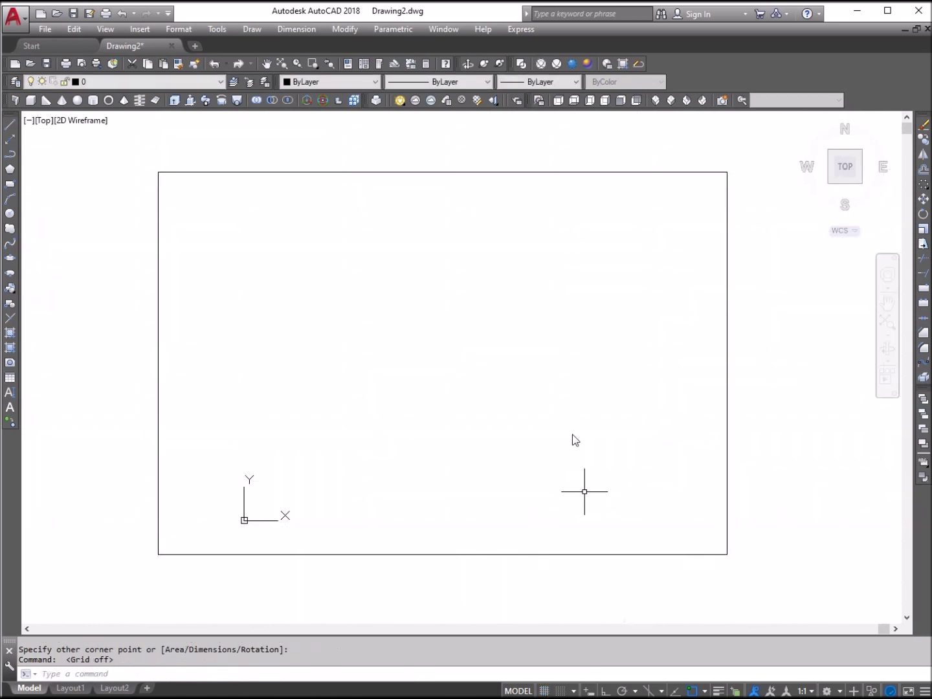
# Switch to the SW Isometric view and draw a smaller rectangle in the middle of the large one
pyautogui.click(656, 101)
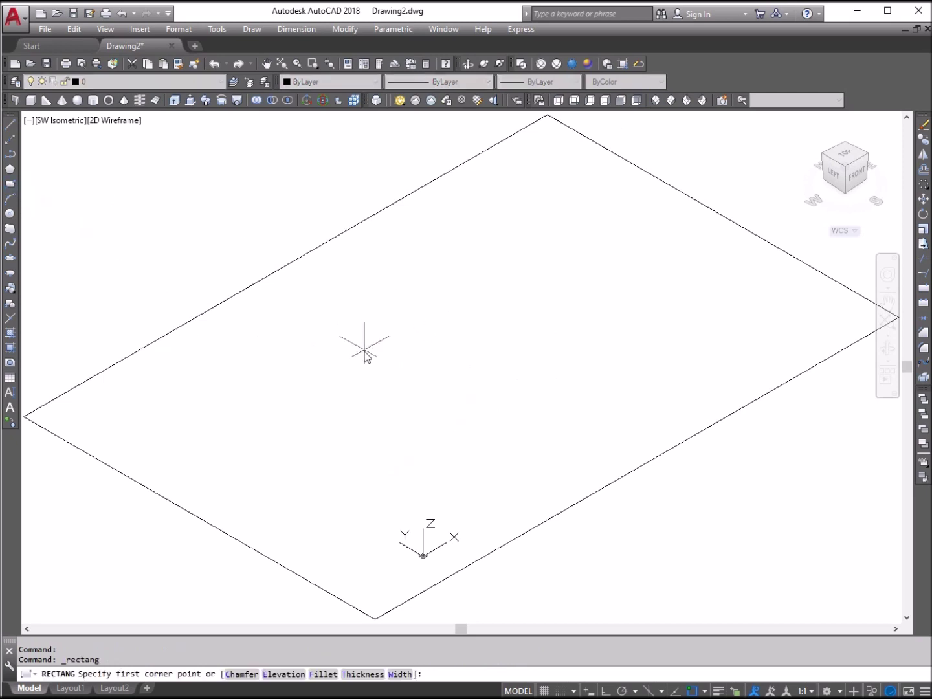
pyautogui.click(343, 366)
pyautogui.click(612, 353)
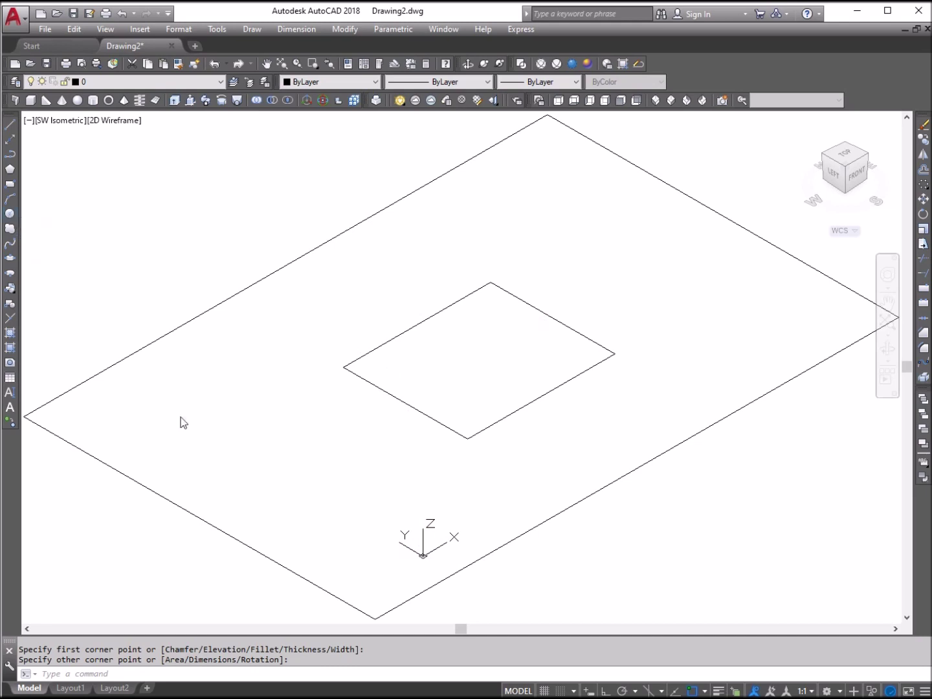
# Draw a circle with a radius of about 570 units inside the large rectangle, on the near side of the smaller rectangle
pyautogui.write('c')
pyautogui.press('Return')
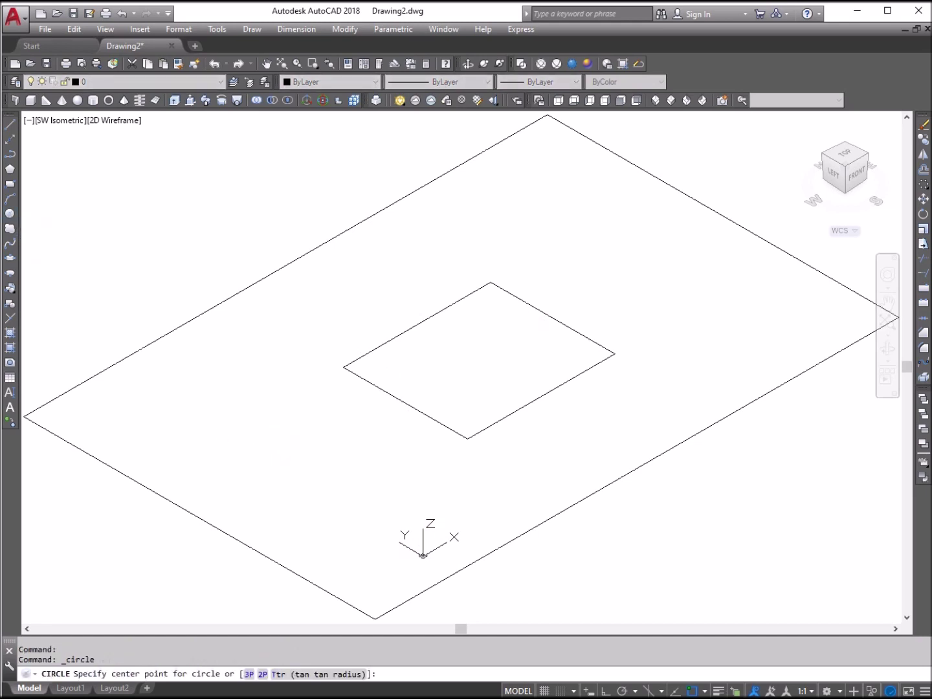
pyautogui.click(271, 455)
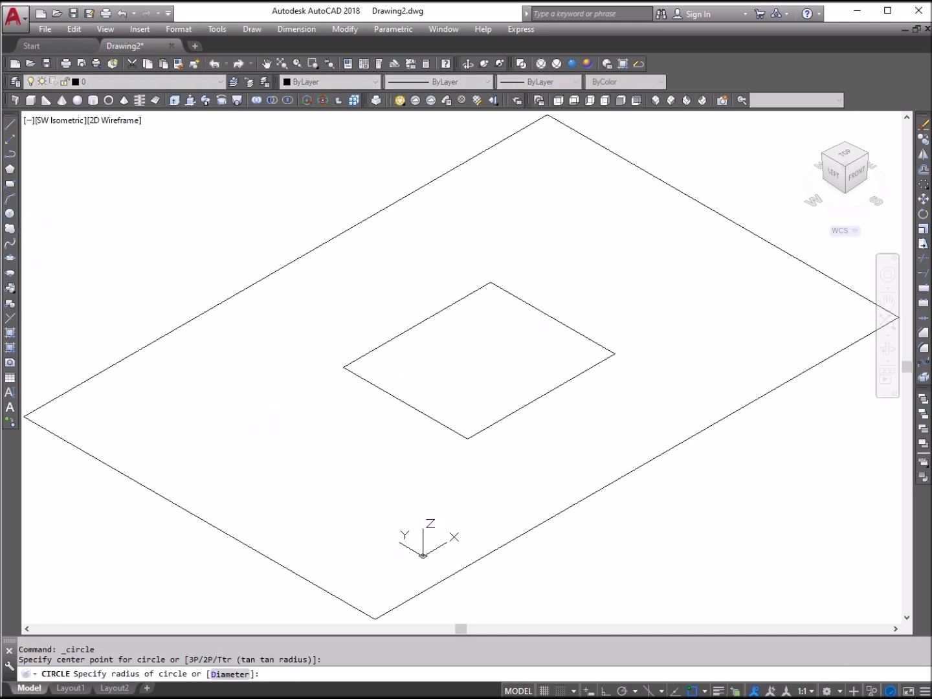
pyautogui.write('30')
pyautogui.press('Return')
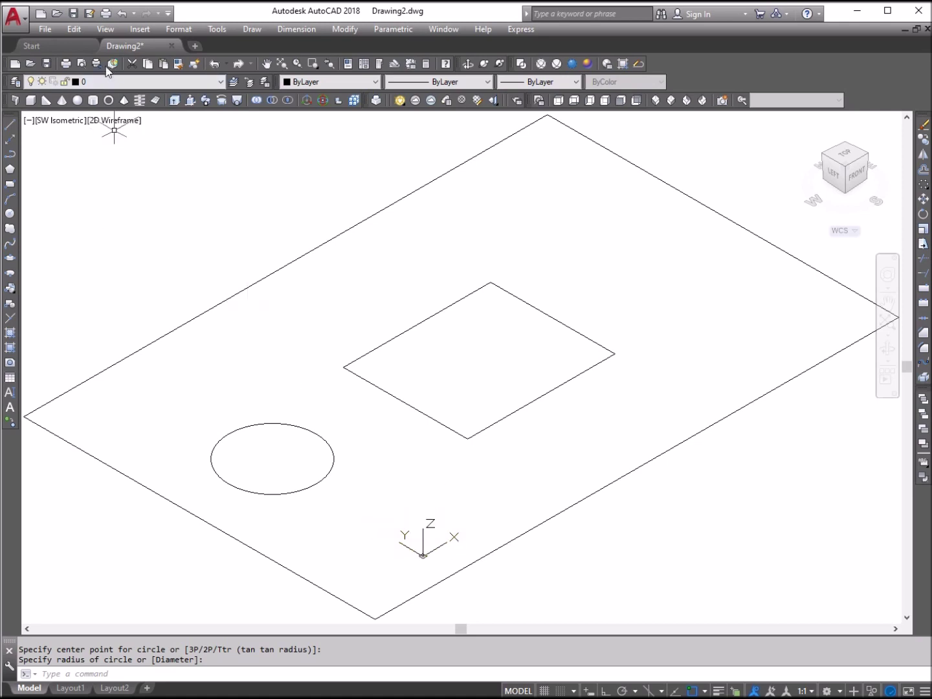
# Set the viewport's visual style to Conceptual
pyautogui.click(111, 28)
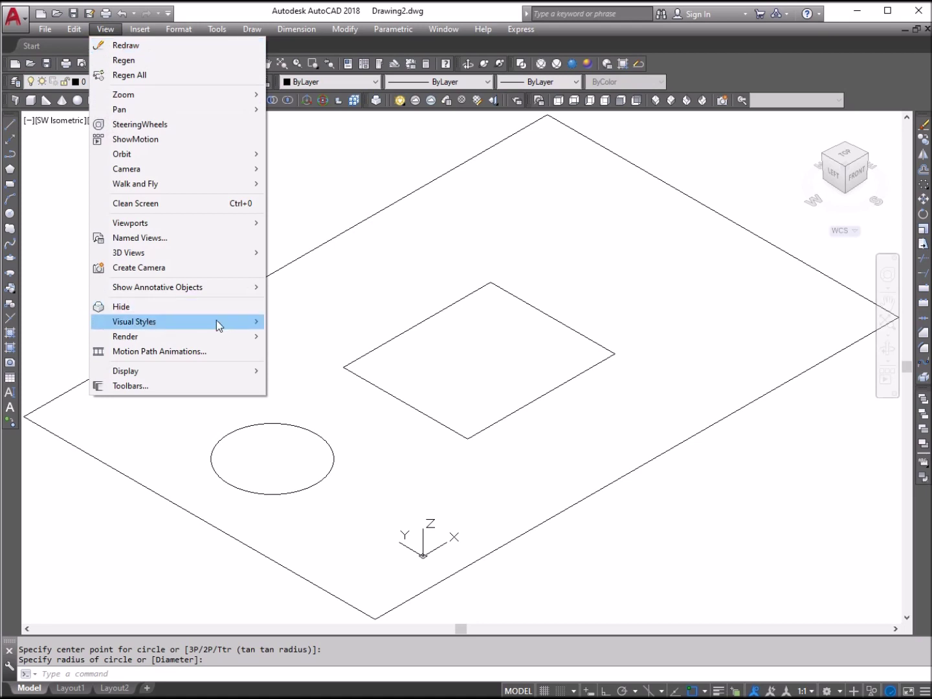
pyautogui.moveTo(230, 330)
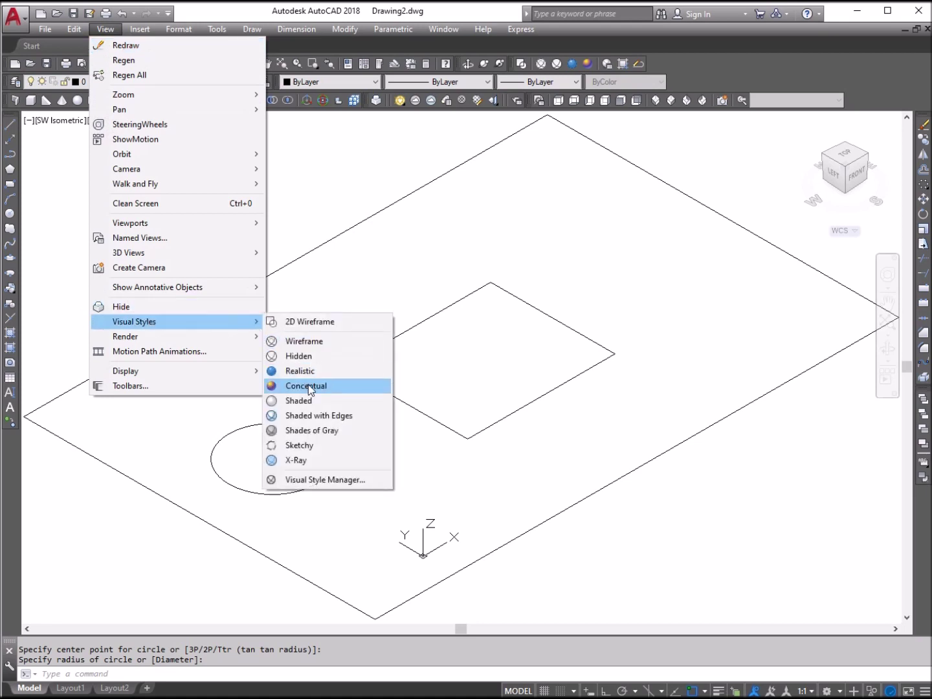
pyautogui.click(333, 385)
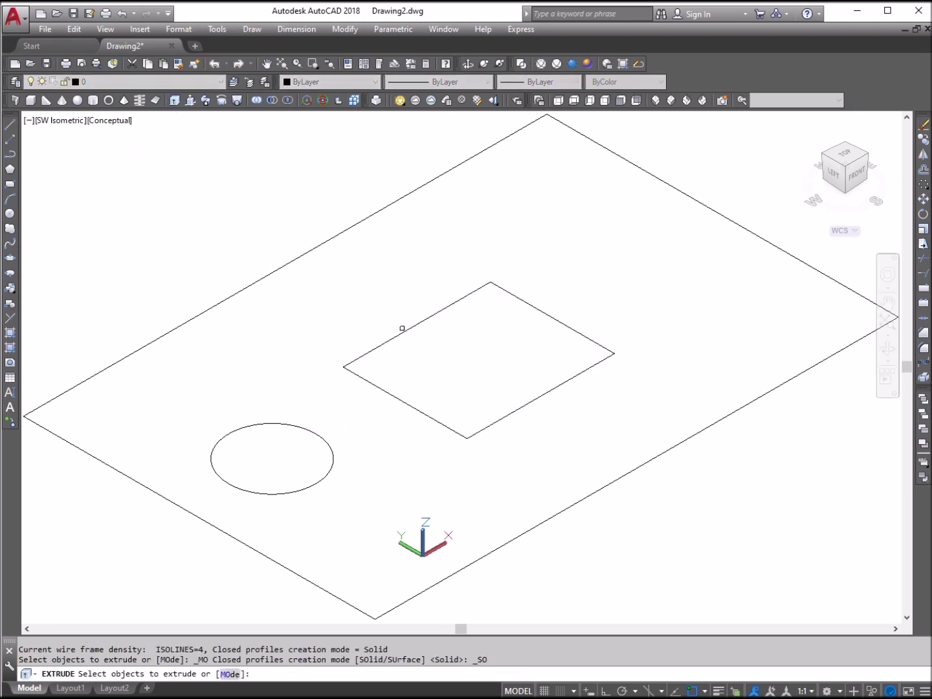
# Extrude the small inner rectangle upward to a height of about 1571 units, and undo that extrusion
pyautogui.click(402, 329)
pyautogui.rightClick(444, 308)
pyautogui.click(447, 308)
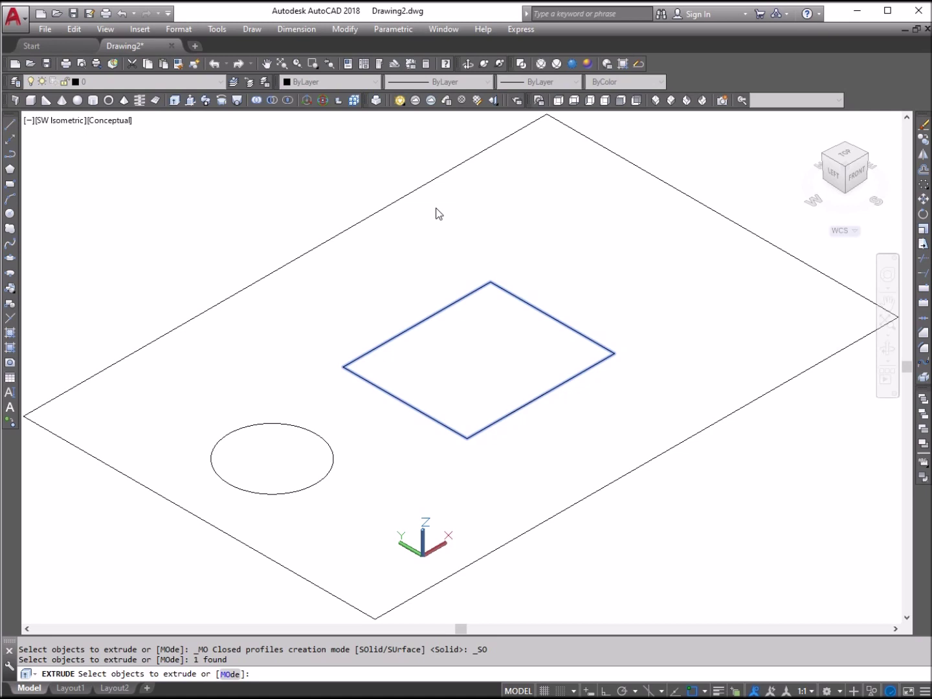
pyautogui.press('Return')
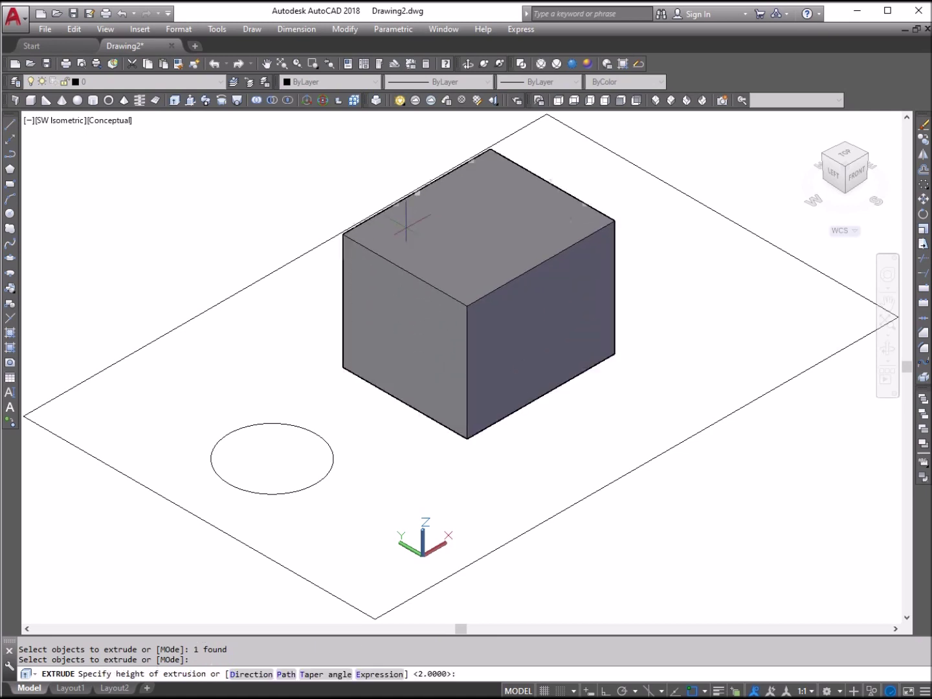
pyautogui.click(410, 222)
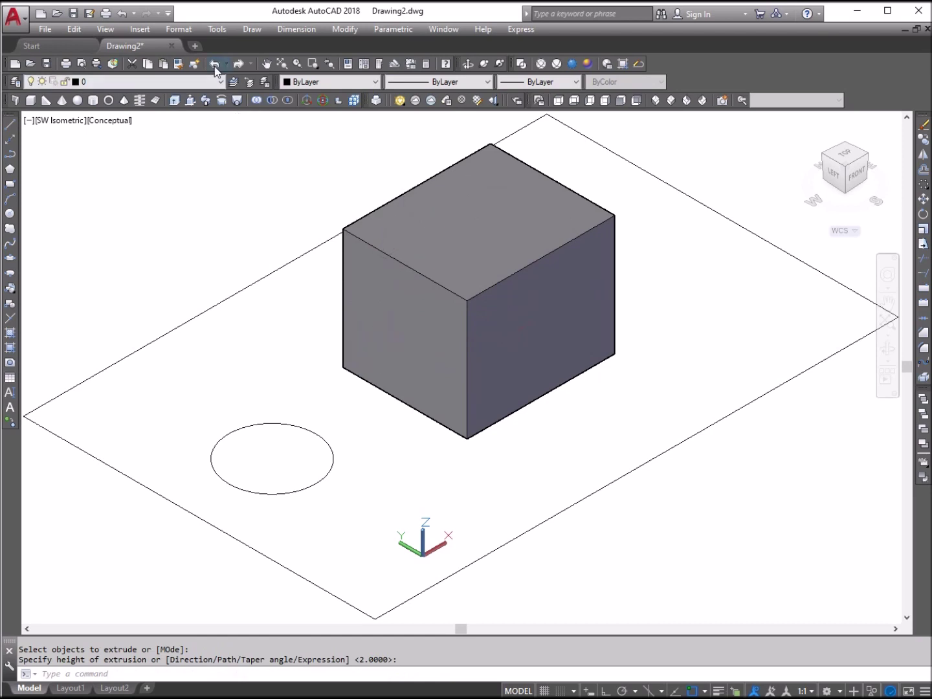
pyautogui.hotkey('ctrl', 'z')
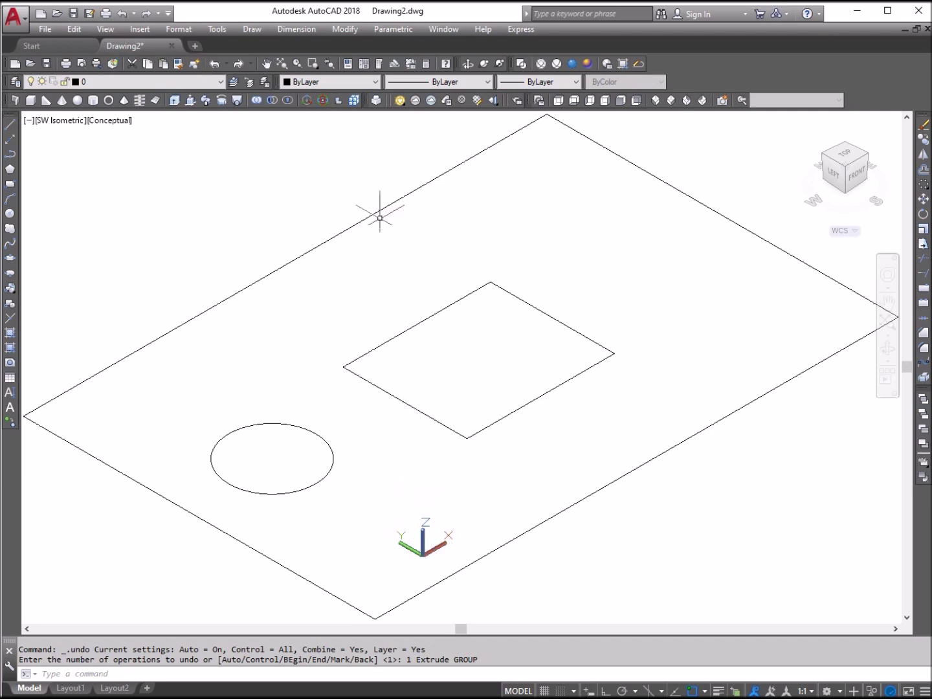
# Set the current color to Yellow and extrude the circle upward into a cylinder about 1968 units high
pyautogui.click(327, 81)
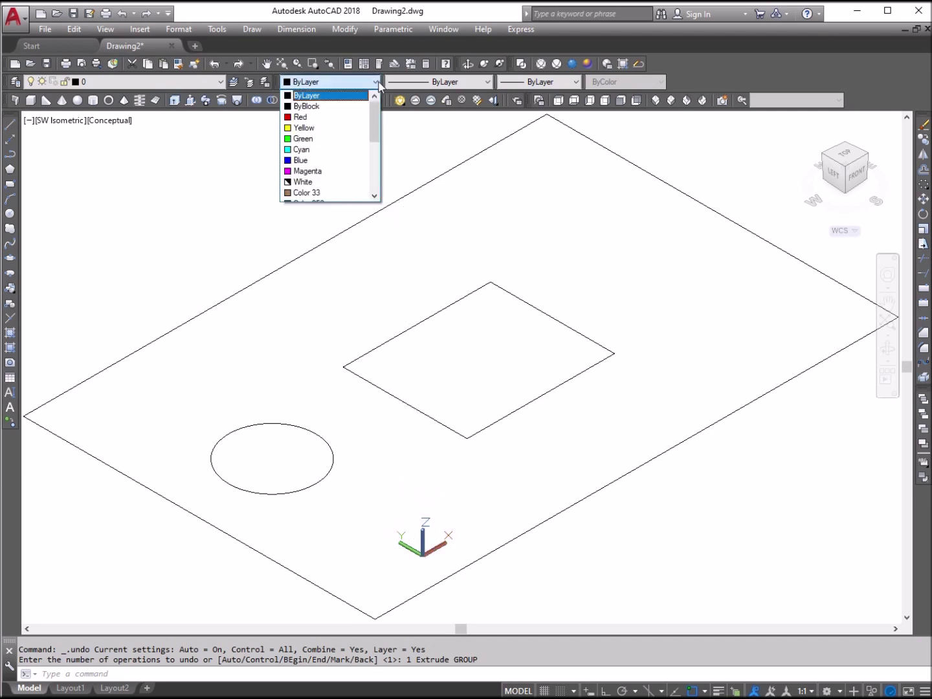
pyautogui.click(317, 128)
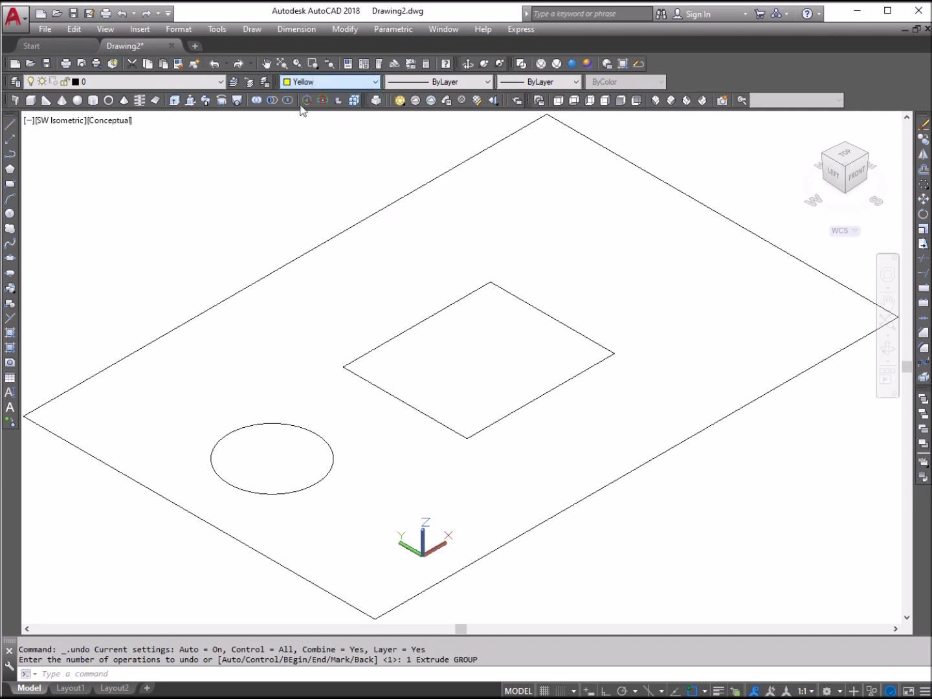
pyautogui.click(176, 100)
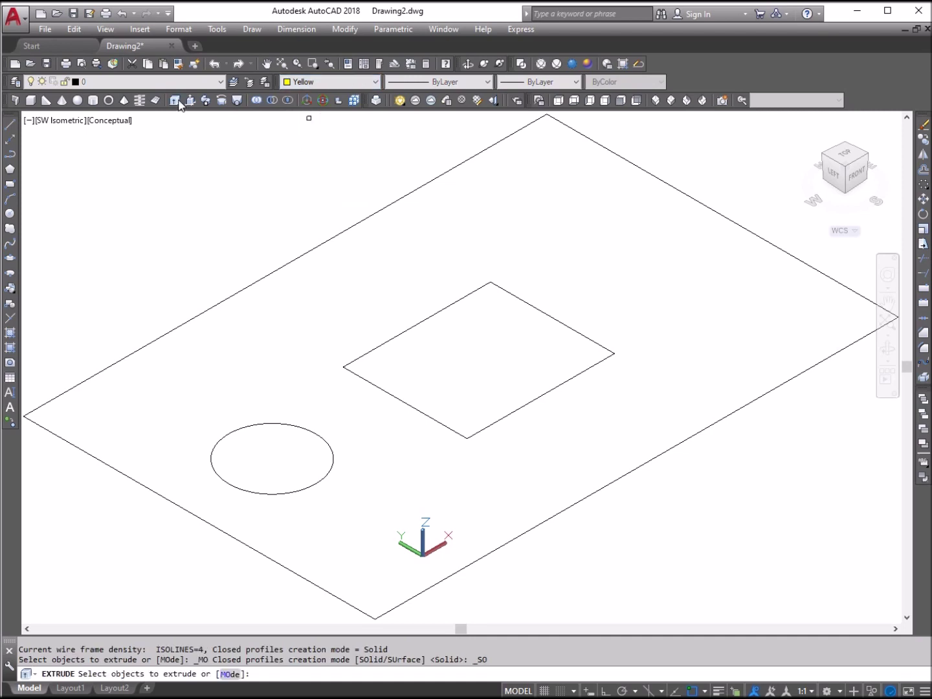
pyautogui.click(252, 422)
pyautogui.rightClick(267, 364)
pyautogui.click(291, 376)
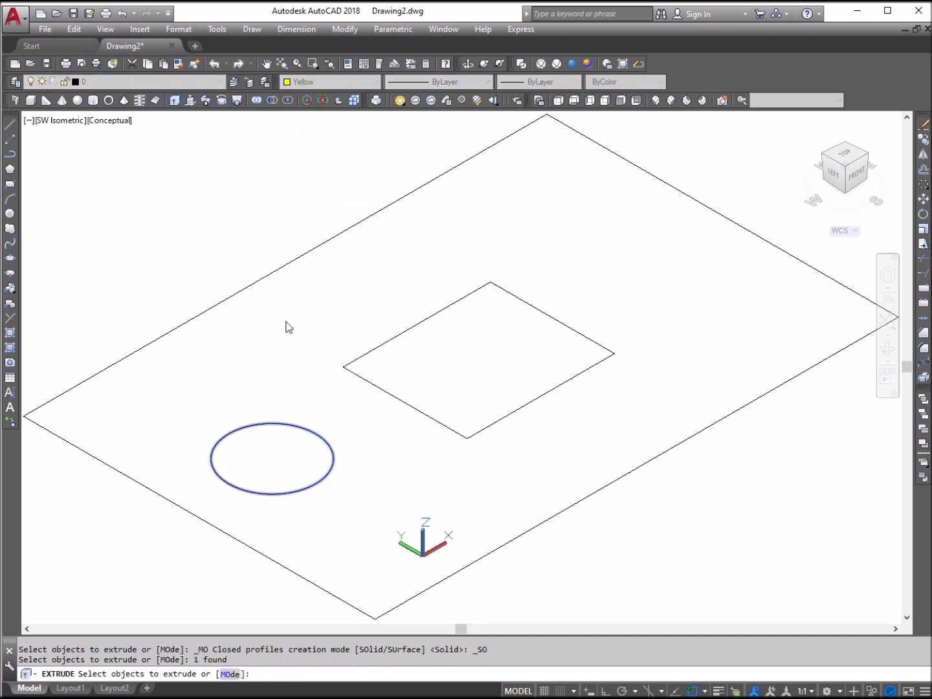
pyautogui.click(281, 285)
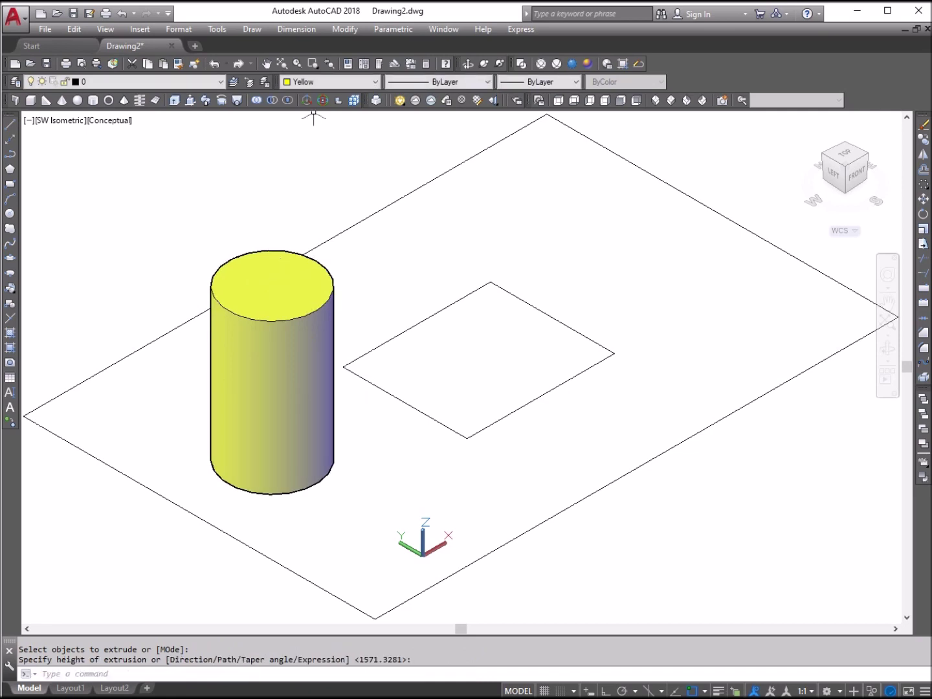
# Set the current color to Cyan and extrude the small inner rectangle upward into a low box
pyautogui.click(373, 83)
pyautogui.click(322, 118)
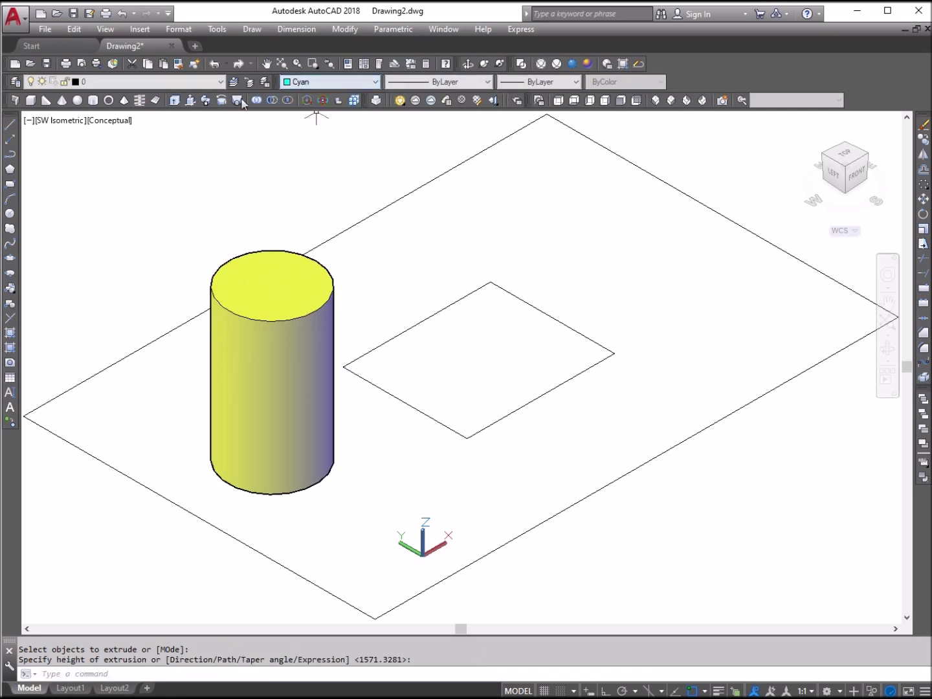
pyautogui.click(174, 100)
pyautogui.click(483, 264)
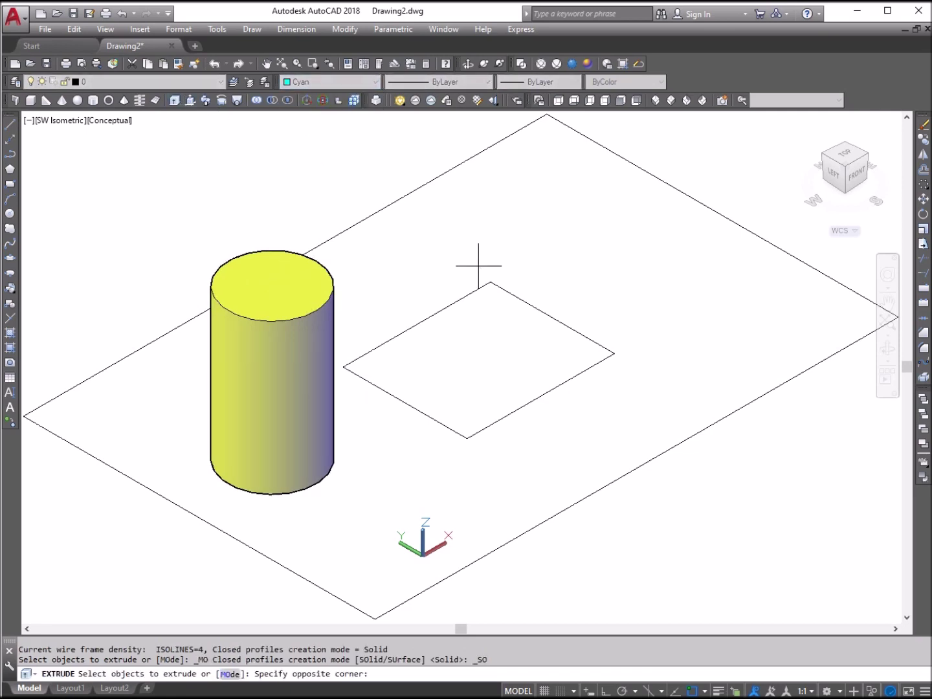
pyautogui.click(451, 338)
pyautogui.rightClick(499, 237)
pyautogui.click(531, 244)
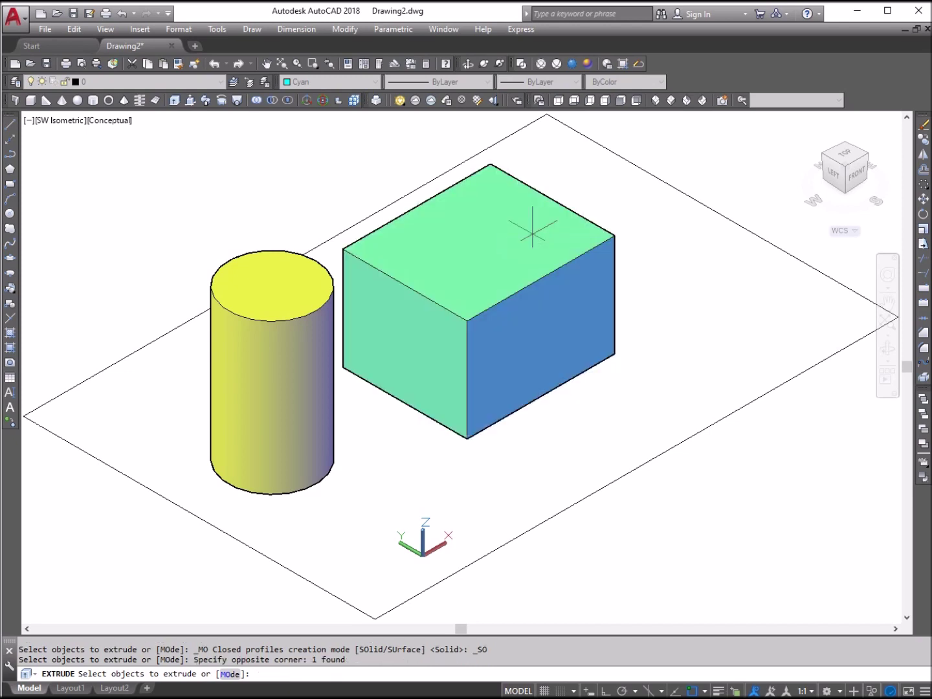
pyautogui.click(646, 317)
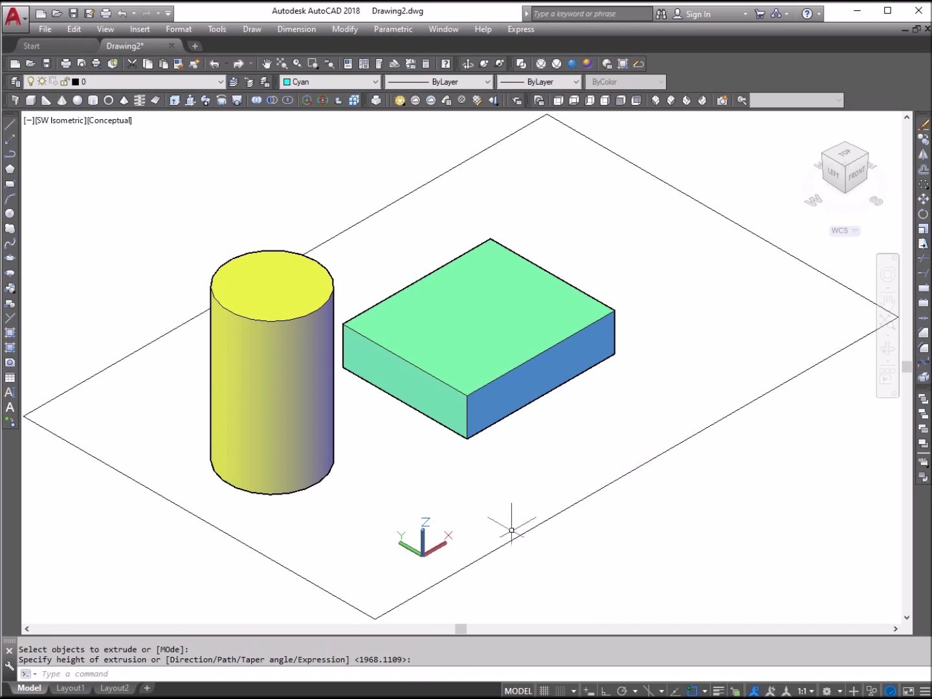
# Switch the model to the Front view
pyautogui.click(853, 174)
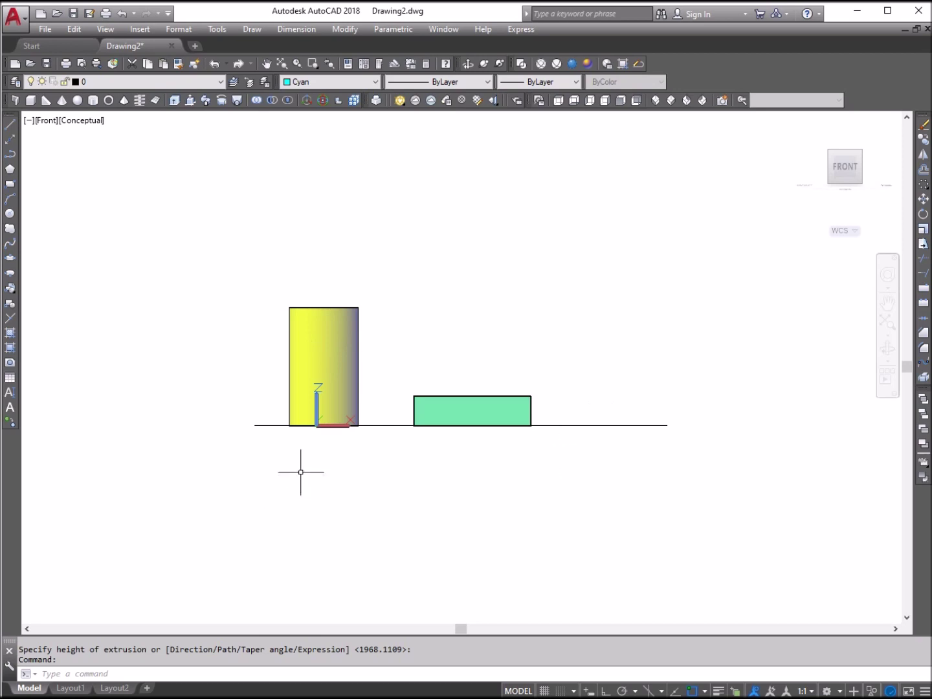
pyautogui.click(11, 215)
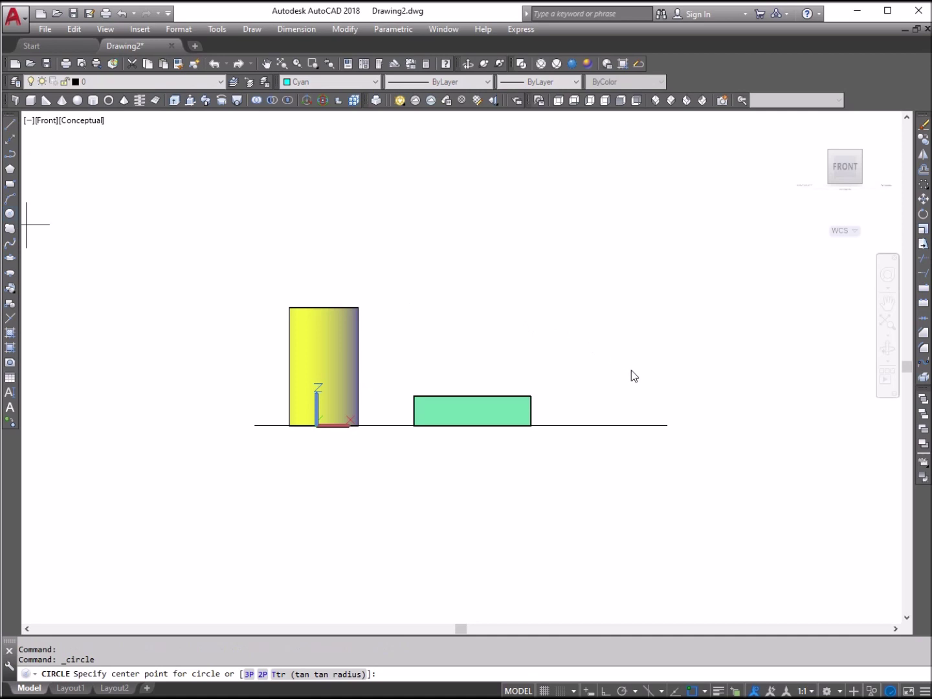
pyautogui.click(652, 374)
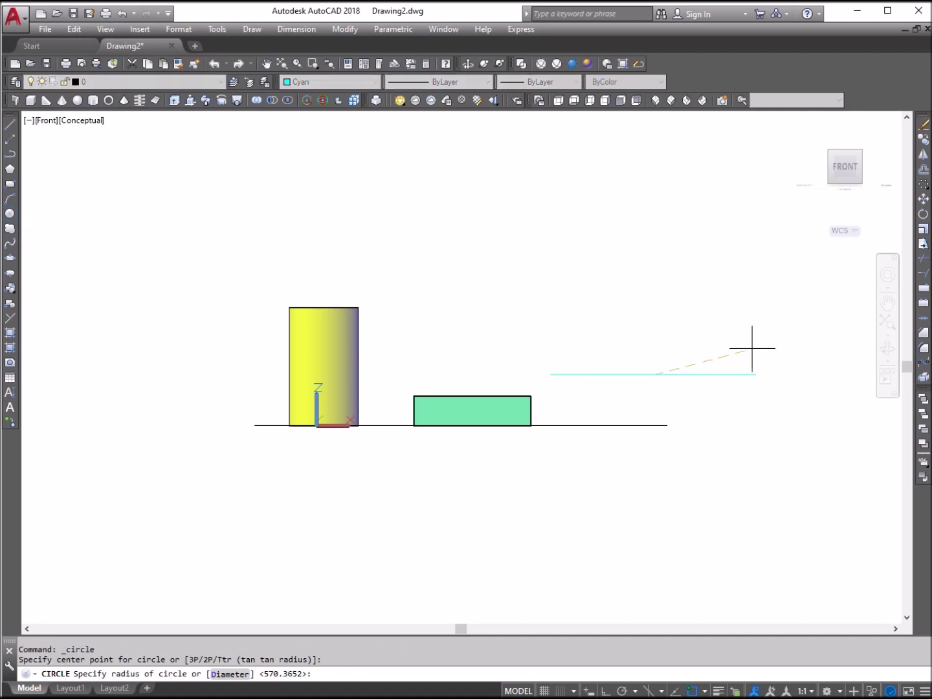
pyautogui.press('Escape')
# Set the current color to Magenta and draw a circle in the empty space beyond the box, using the Front view
pyautogui.click(343, 83)
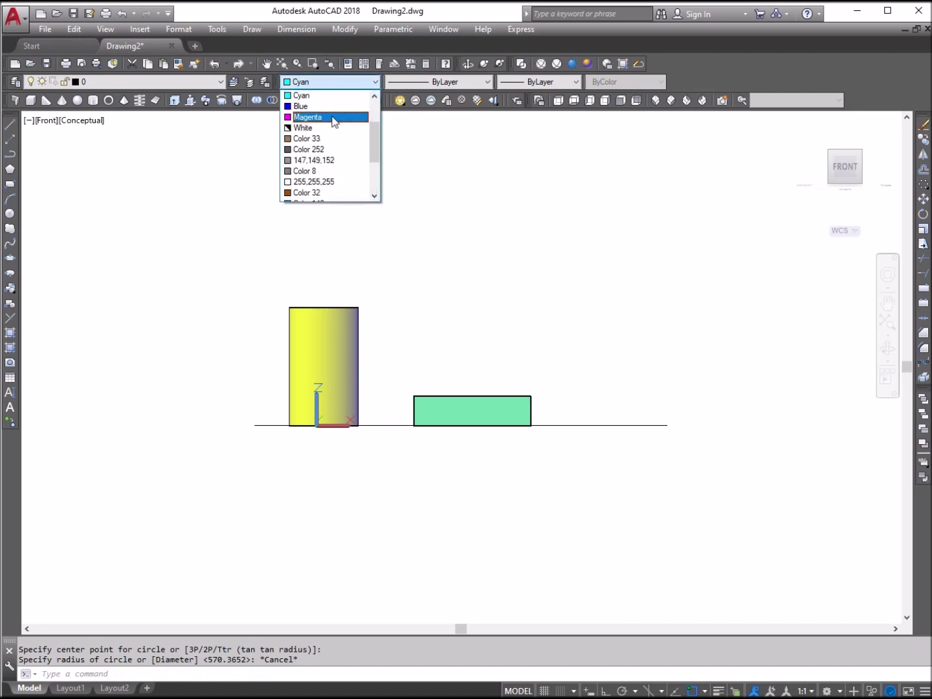
pyautogui.click(333, 117)
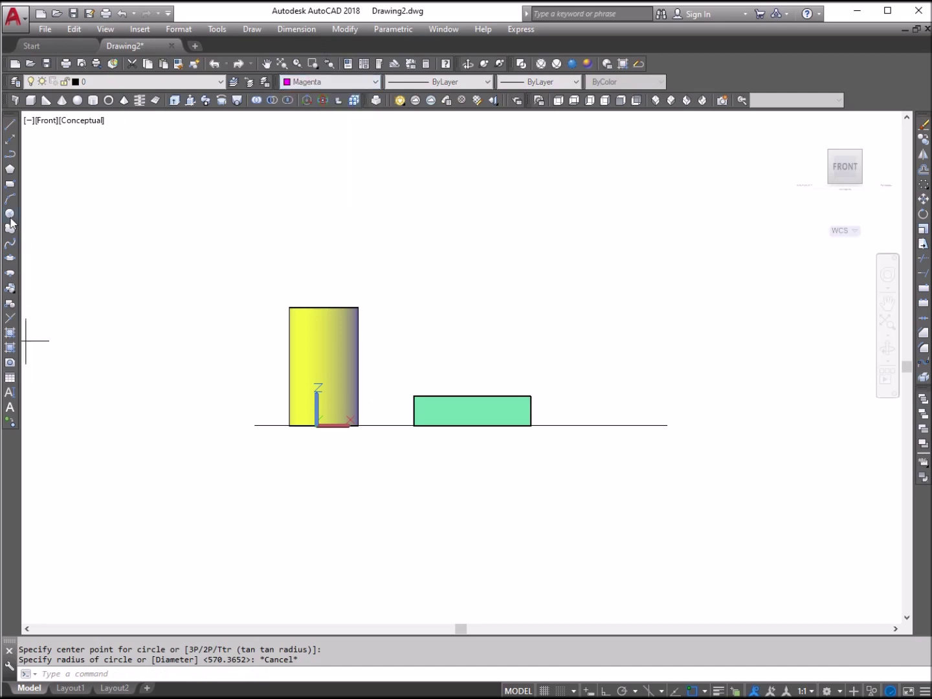
pyautogui.press('space')
pyautogui.click(655, 369)
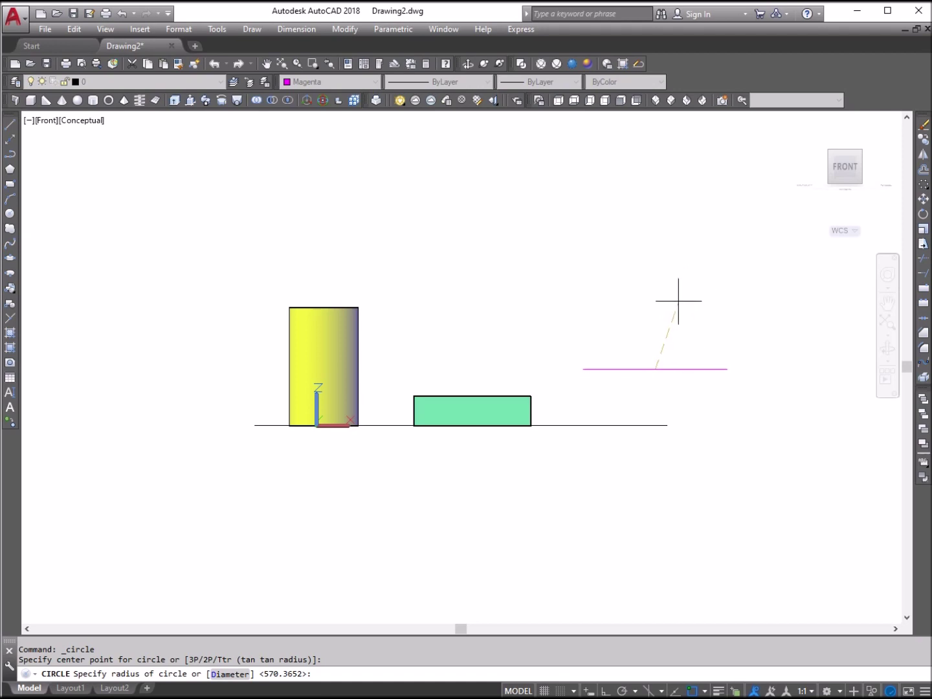
pyautogui.click(681, 304)
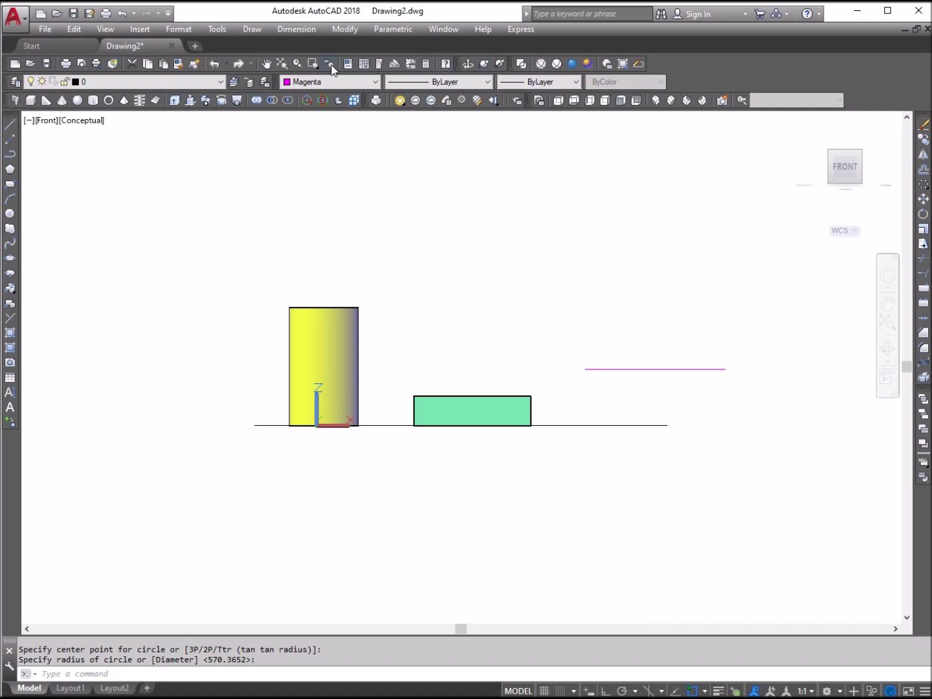
# Return to the previous SW Isometric view and erase the magenta circle
pyautogui.click(331, 64)
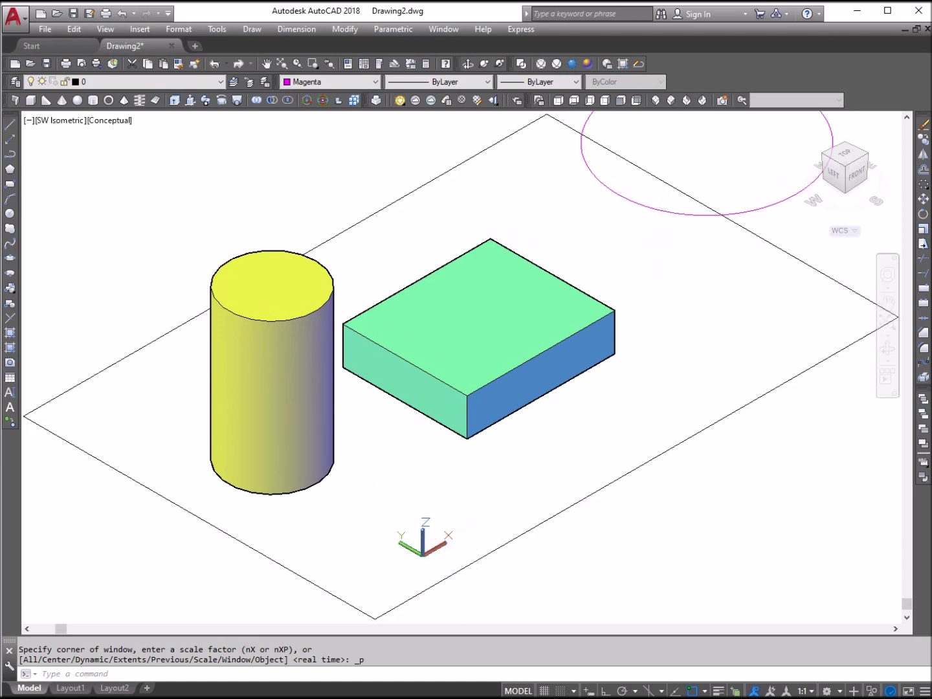
pyautogui.click(673, 208)
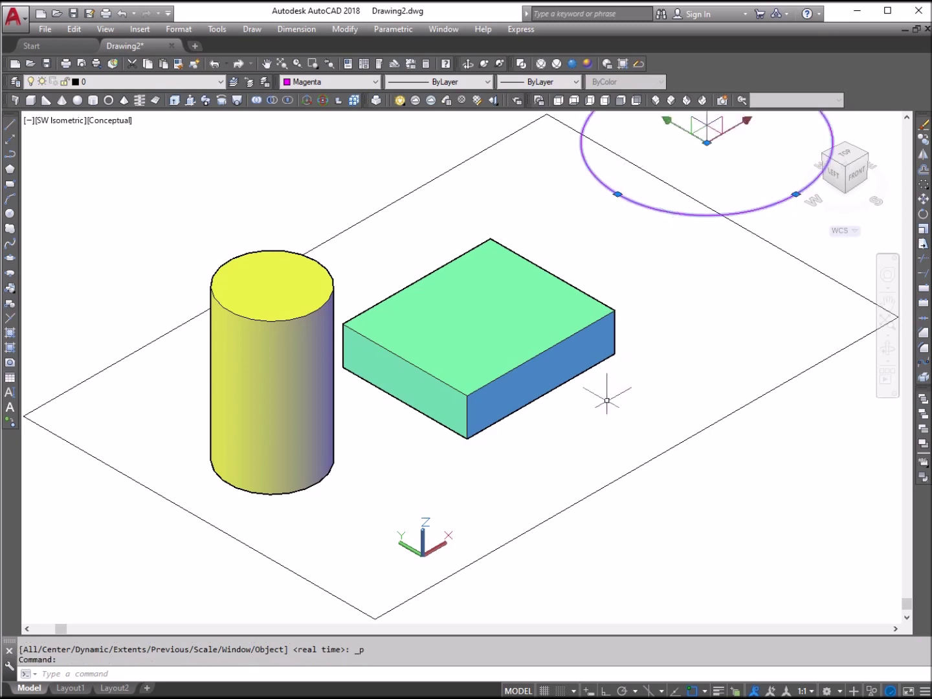
pyautogui.press('Delete')
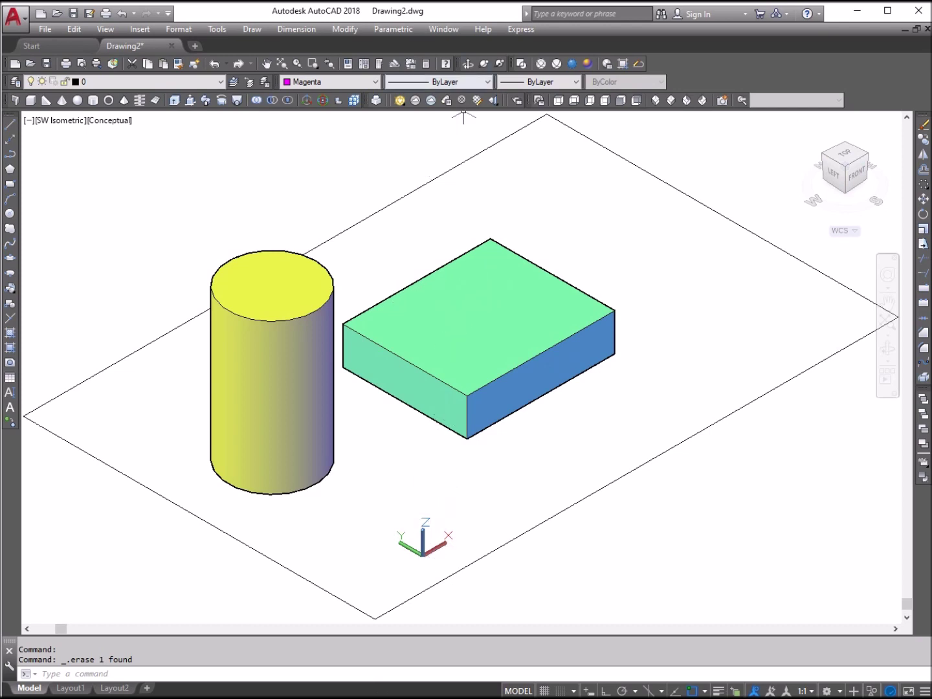
# Orbit the model to a custom angle showing more of its front side and leave orbit mode
pyautogui.click(468, 63)
pyautogui.moveTo(576, 378); pyautogui.dragTo(534, 319)
pyautogui.moveTo(535, 411); pyautogui.dragTo(543, 364)
pyautogui.rightClick(494, 207)
pyautogui.click(522, 216)
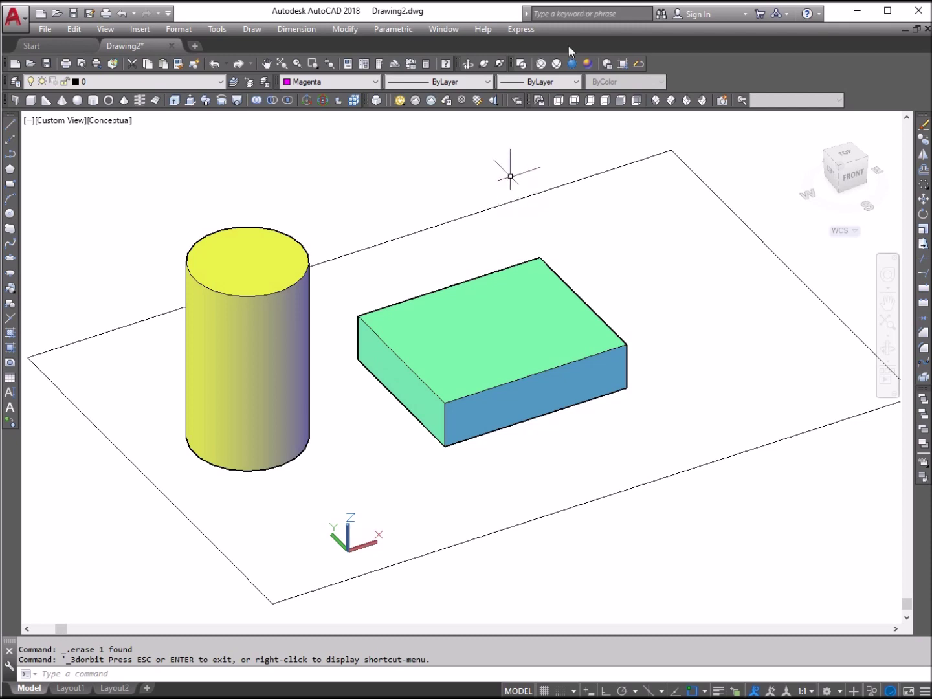
# Float the View toolbar over the drawing area and look at the model from the Top before setting the Front view
pyautogui.moveTo(527, 107); pyautogui.dragTo(418, 172)
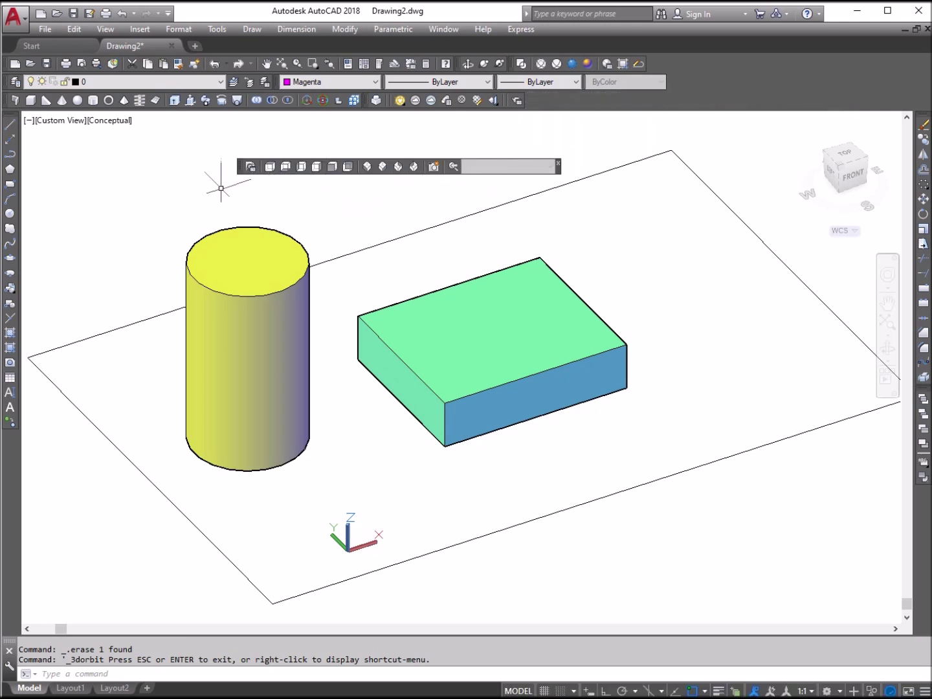
pyautogui.click(270, 167)
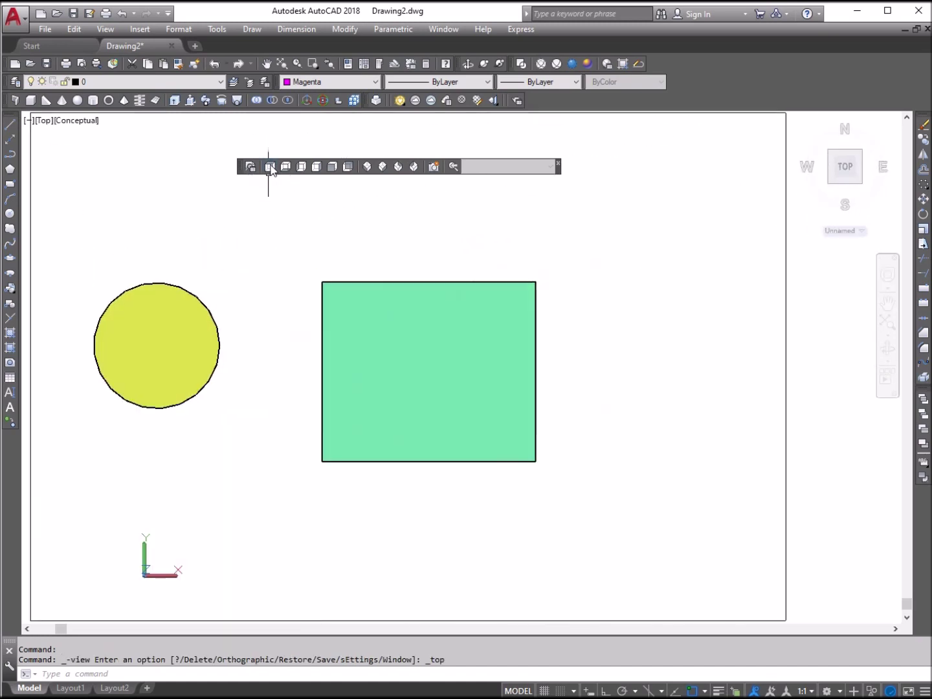
pyautogui.click(331, 170)
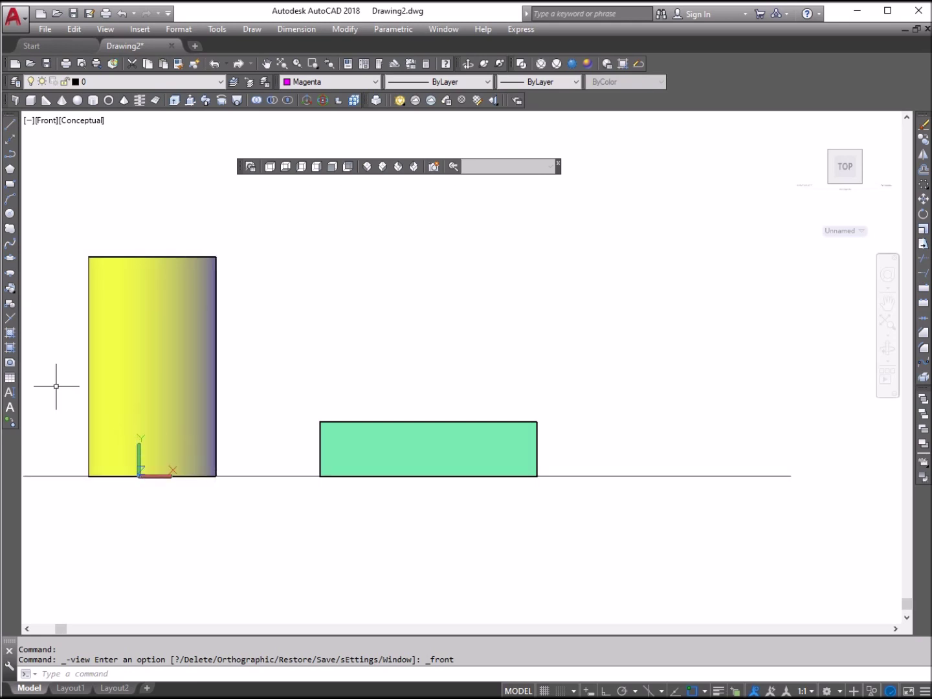
# Draw a magenta circle above the box in the Front view and return to the SW Isometric view
pyautogui.click(10, 214)
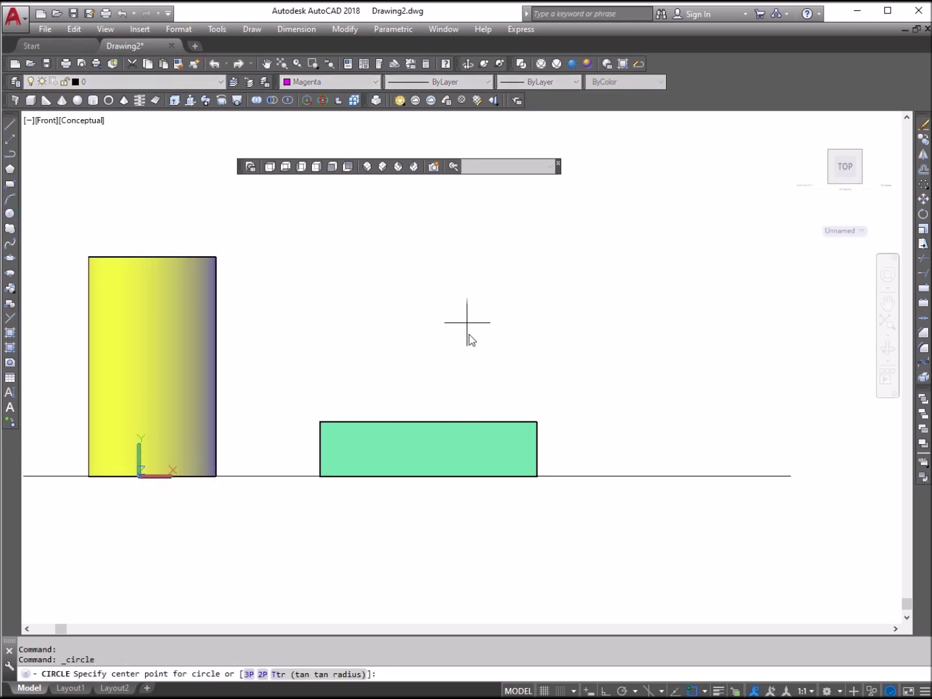
pyautogui.click(497, 316)
pyautogui.click(458, 260)
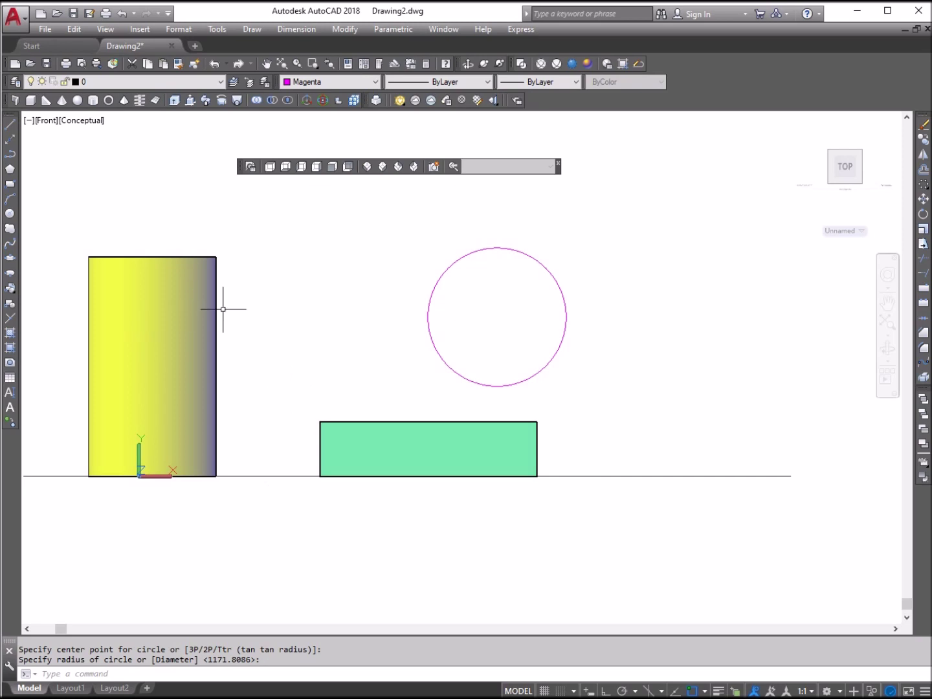
pyautogui.click(332, 167)
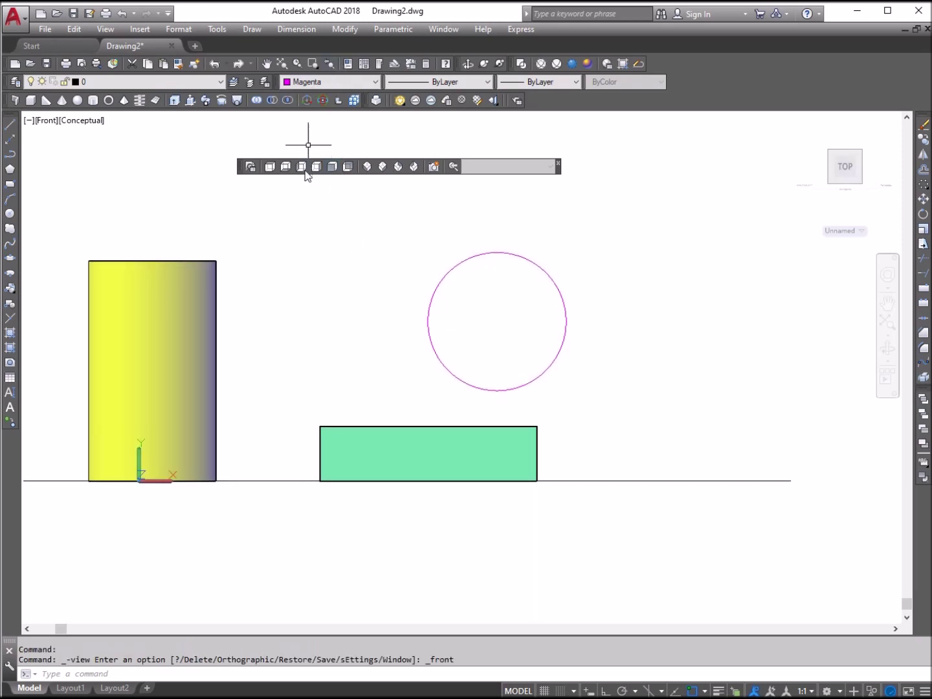
pyautogui.click(369, 166)
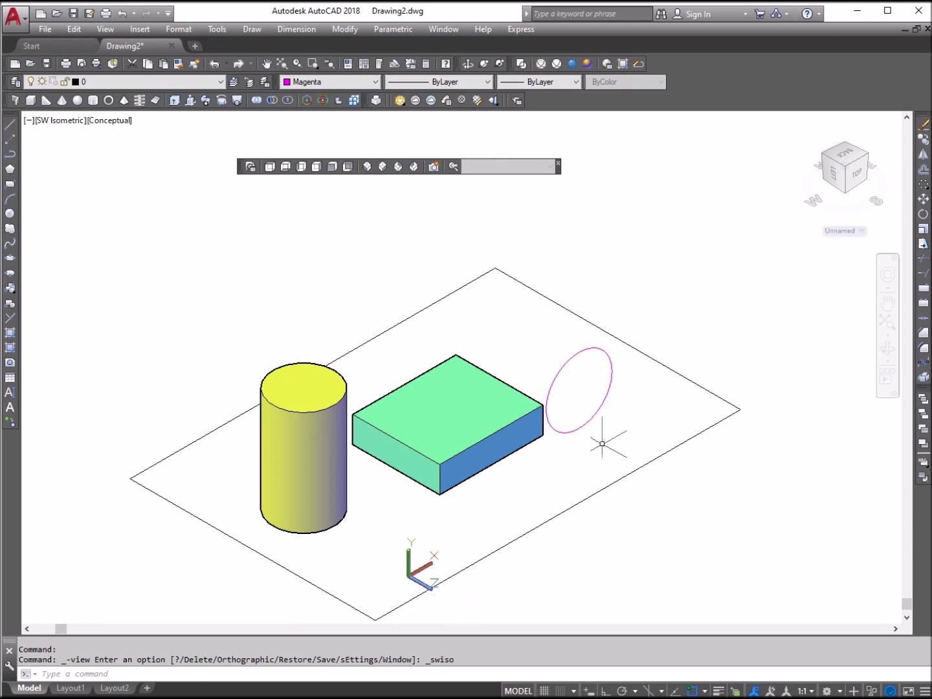
pyautogui.click(173, 102)
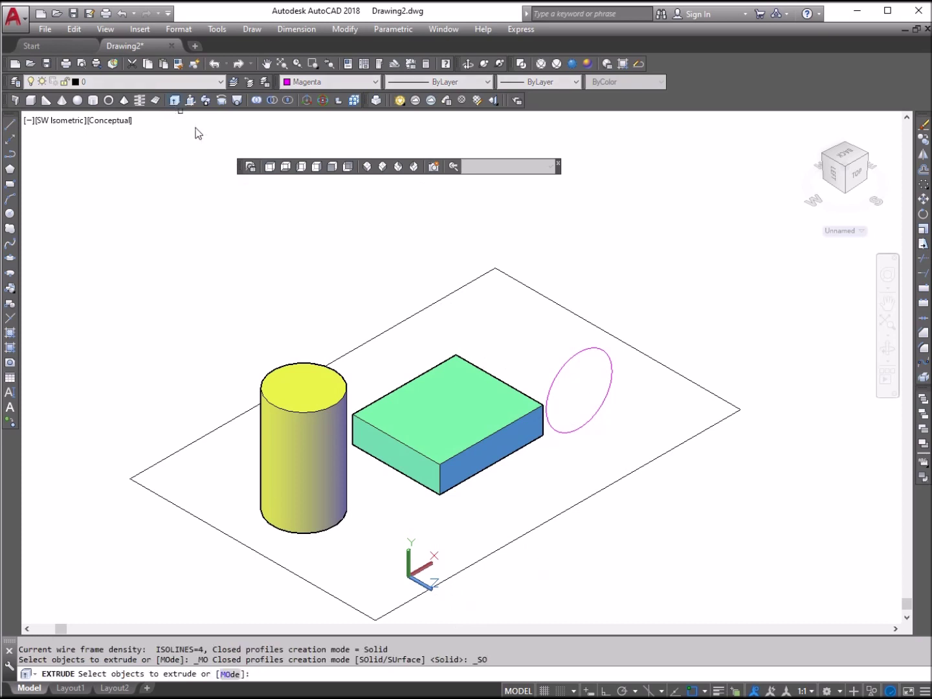
pyautogui.click(589, 353)
pyautogui.rightClick(634, 322)
pyautogui.click(653, 333)
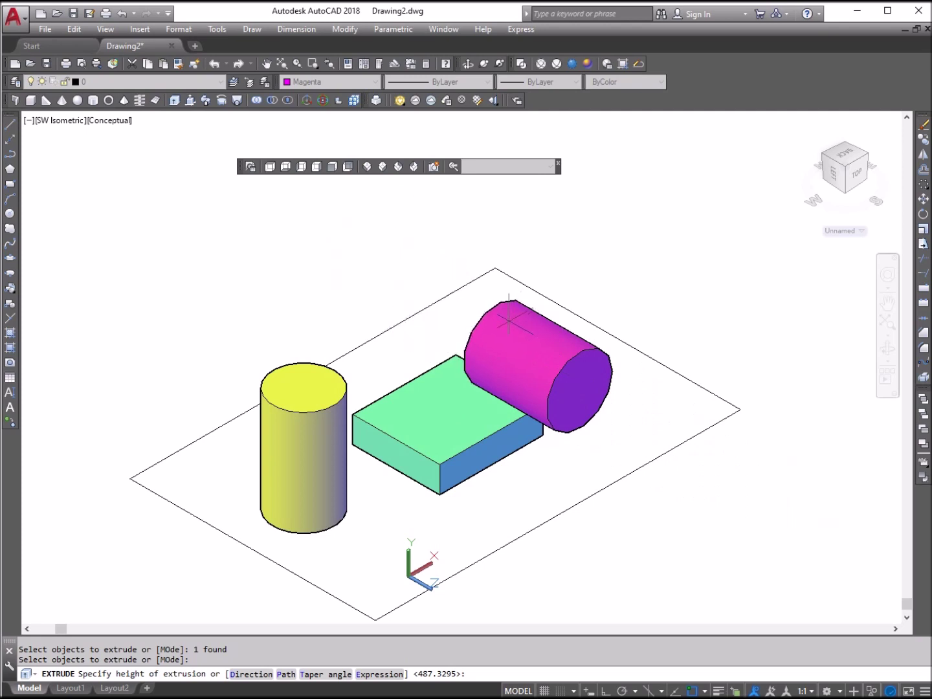
pyautogui.press('Escape')
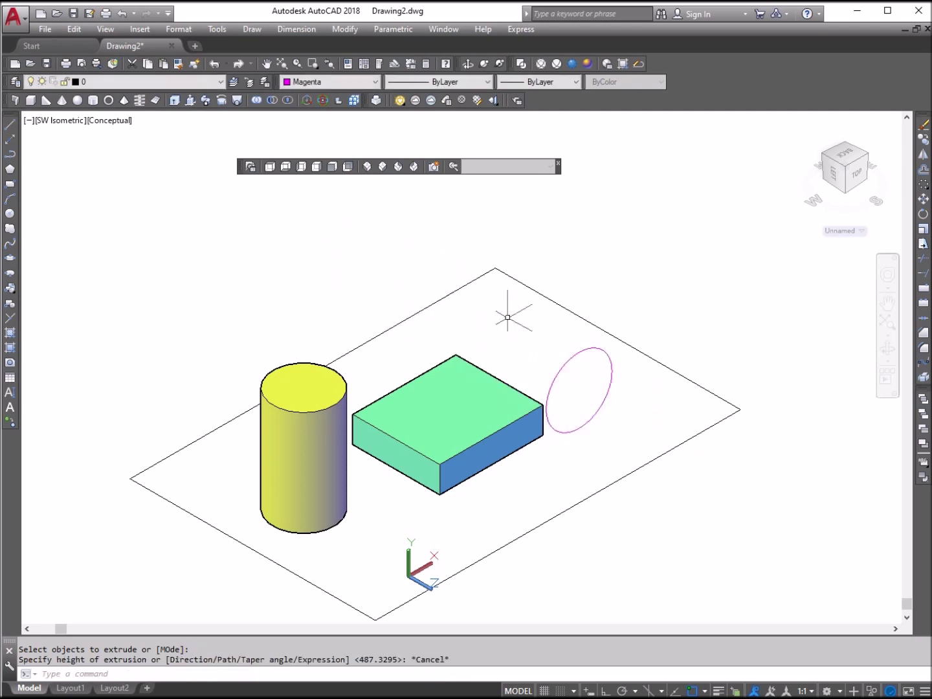
# Erase the yellow cylinder, the cyan box and the magenta circle together
pyautogui.click(665, 528)
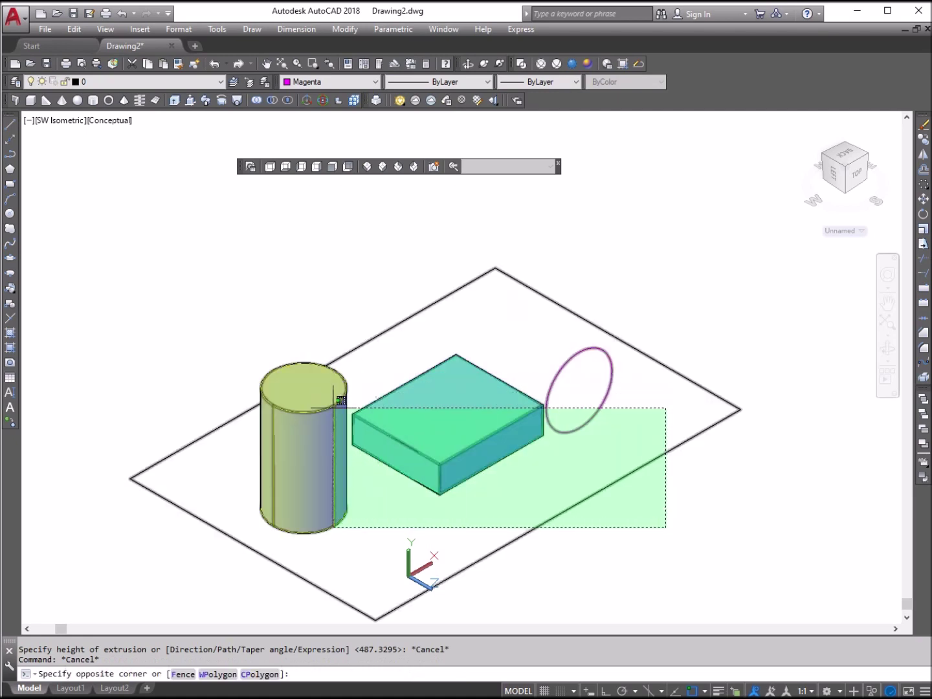
pyautogui.click(633, 510)
pyautogui.click(550, 467)
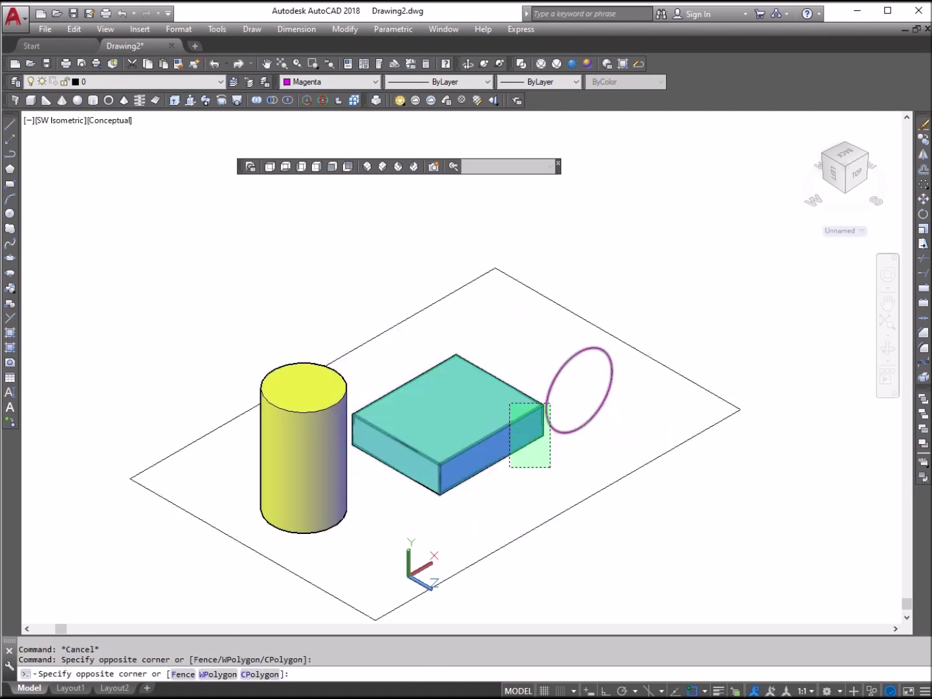
pyautogui.click(509, 404)
pyautogui.click(387, 533)
pyautogui.click(296, 472)
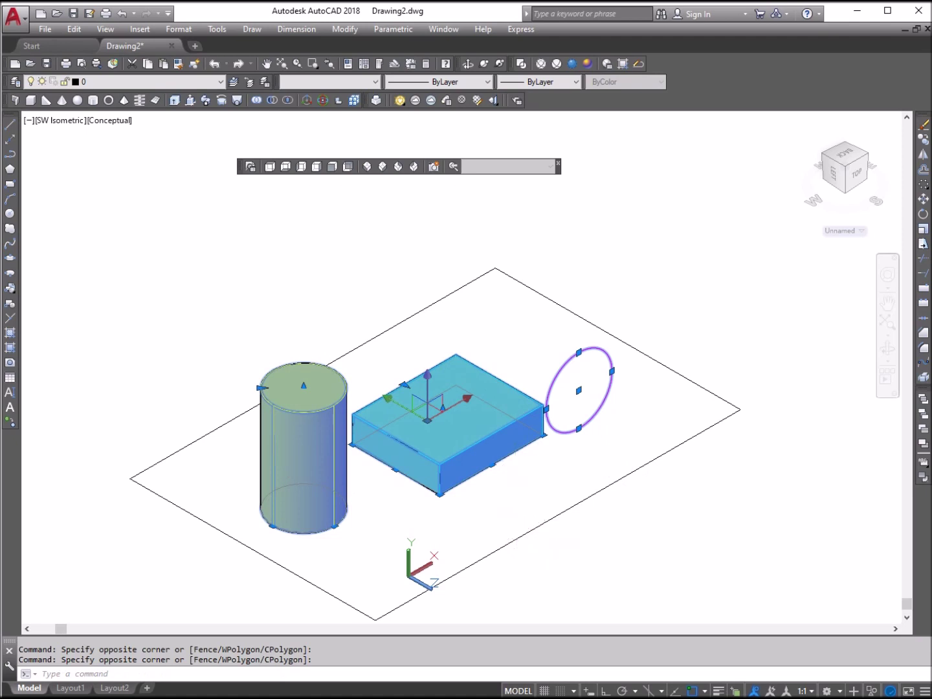
pyautogui.press('Delete')
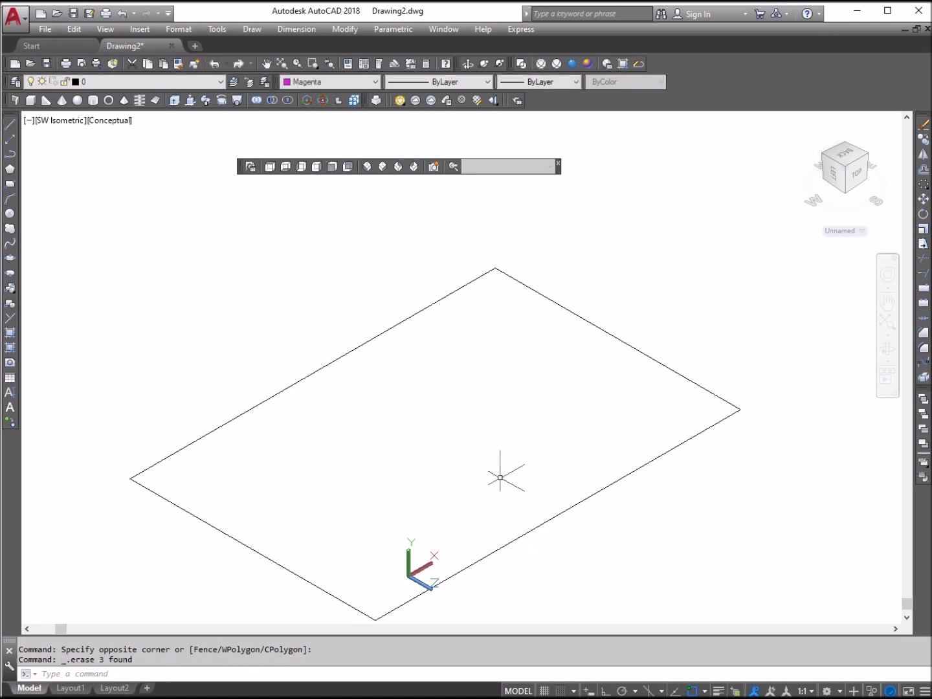
# Erase the remaining large rectangle to empty the drawing
pyautogui.click(566, 562)
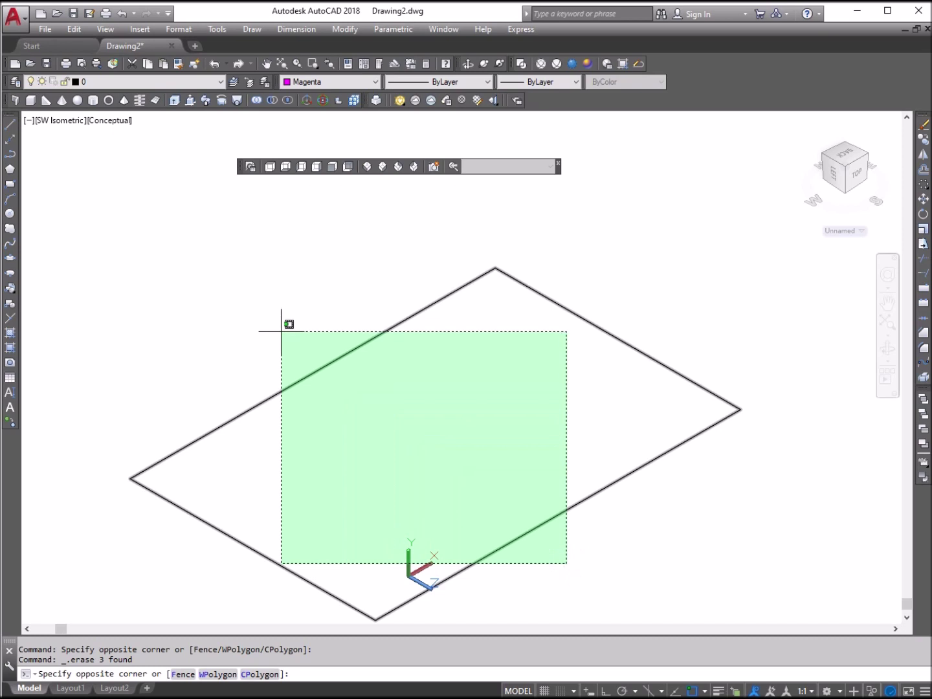
pyautogui.click(194, 258)
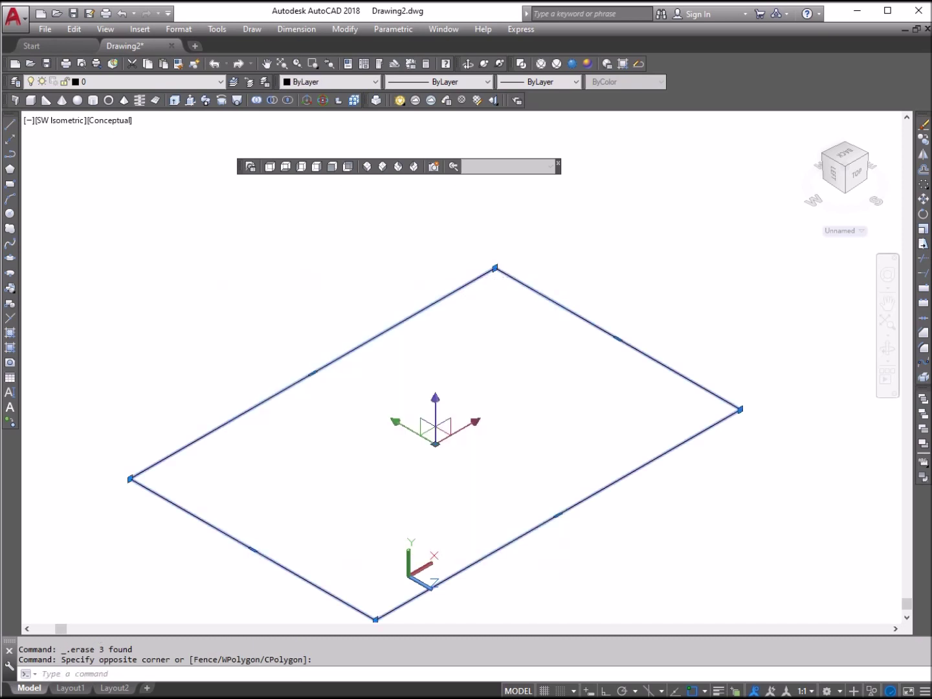
pyautogui.press('Delete')
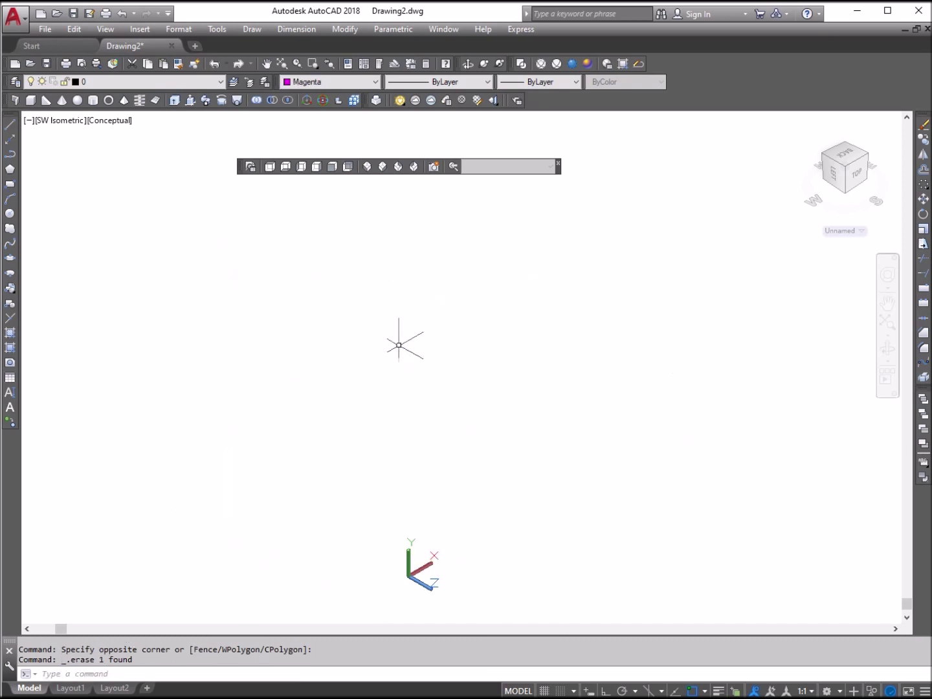
# Switch the empty drawing to the Front view
pyautogui.click(332, 167)
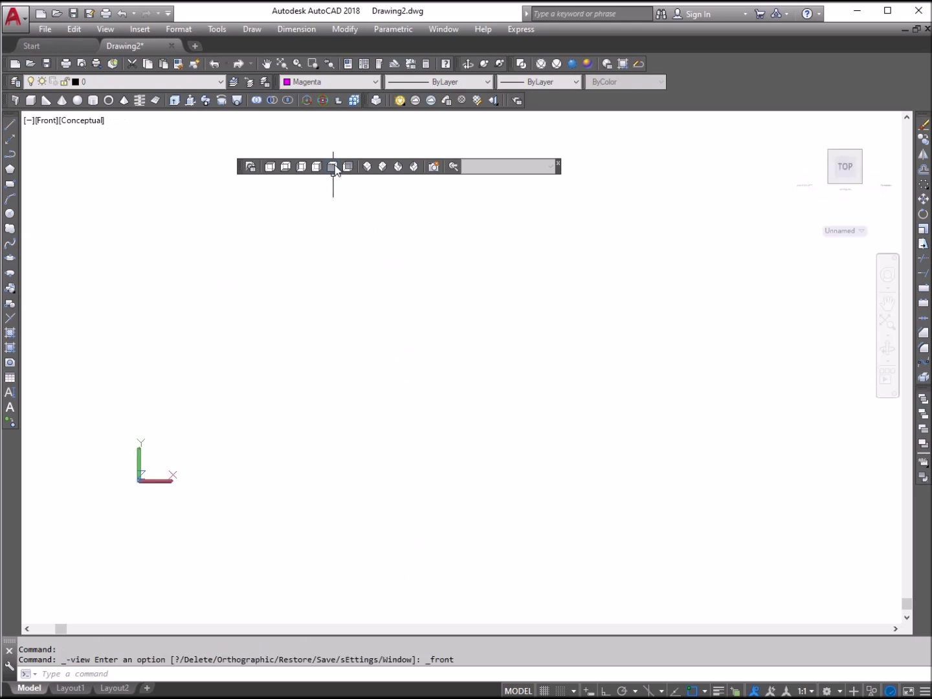
pyautogui.click(337, 82)
pyautogui.scroll(-1, 363, 174)
pyautogui.moveTo(379, 170); pyautogui.dragTo(371, 129)
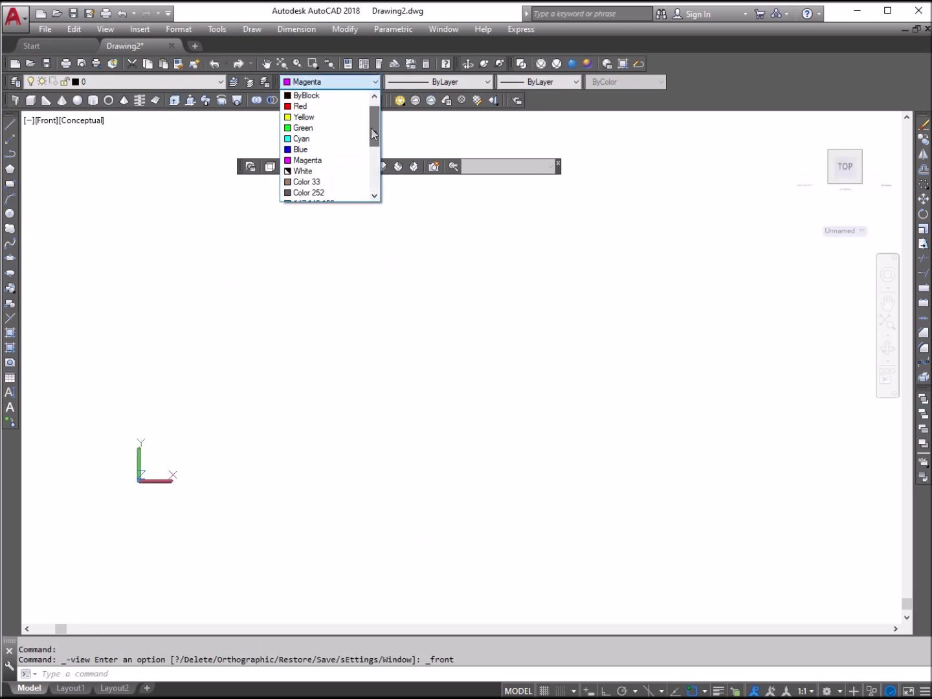
pyautogui.click(205, 297)
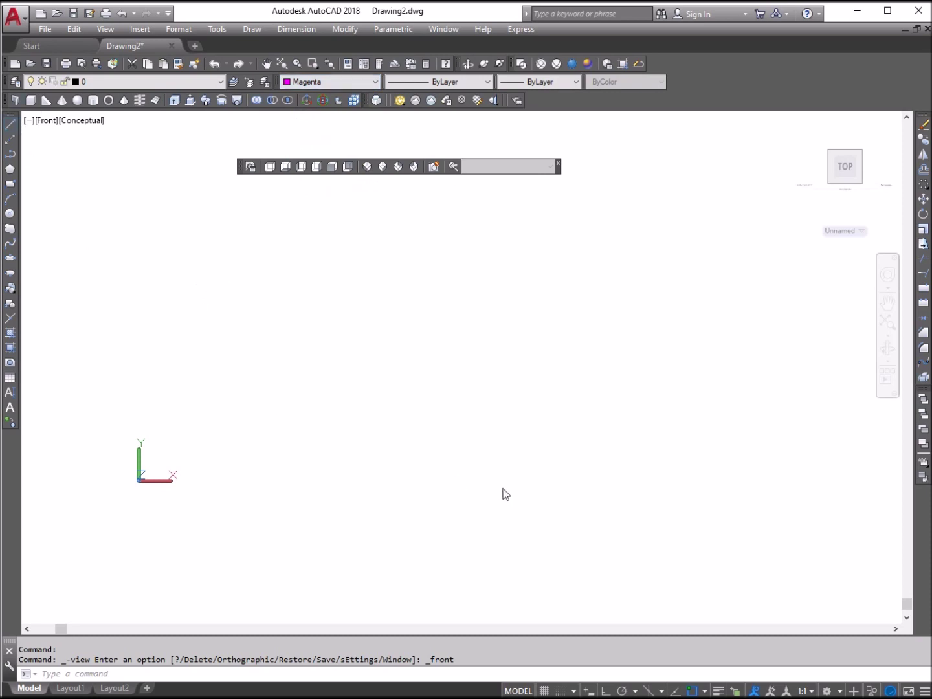
# With Ortho on, draw three connected lines: 1 unit down, 3 units to the right and 4 units up
pyautogui.click(10, 123)
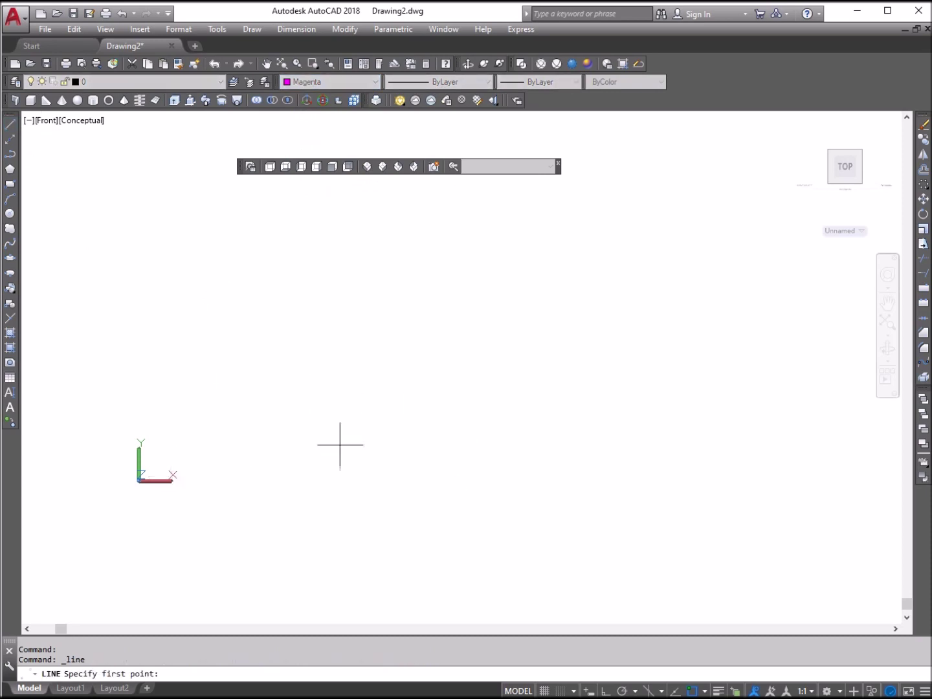
pyautogui.click(339, 412)
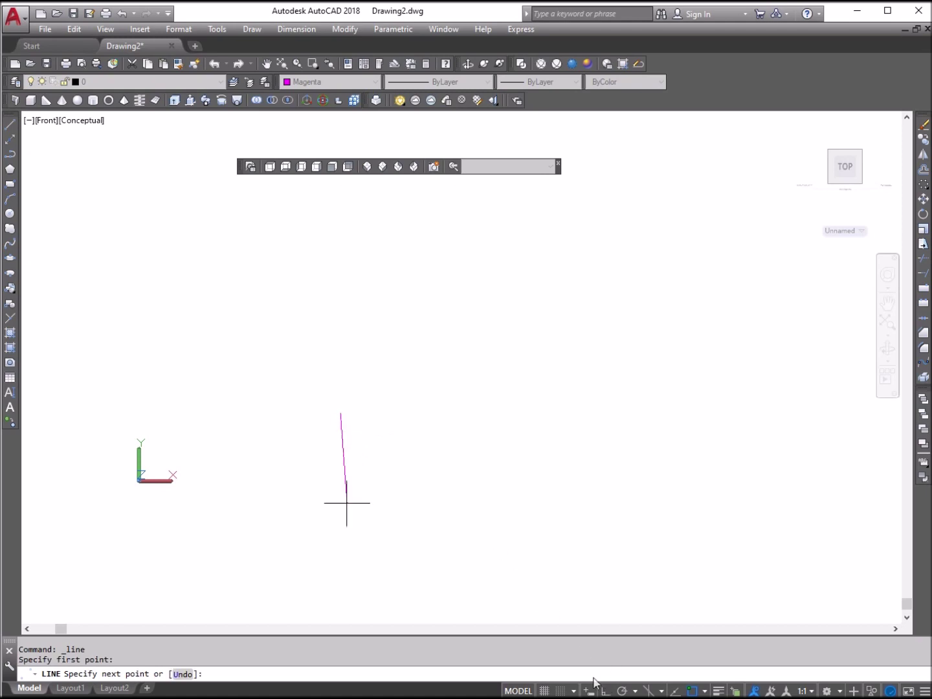
pyautogui.press('F8')
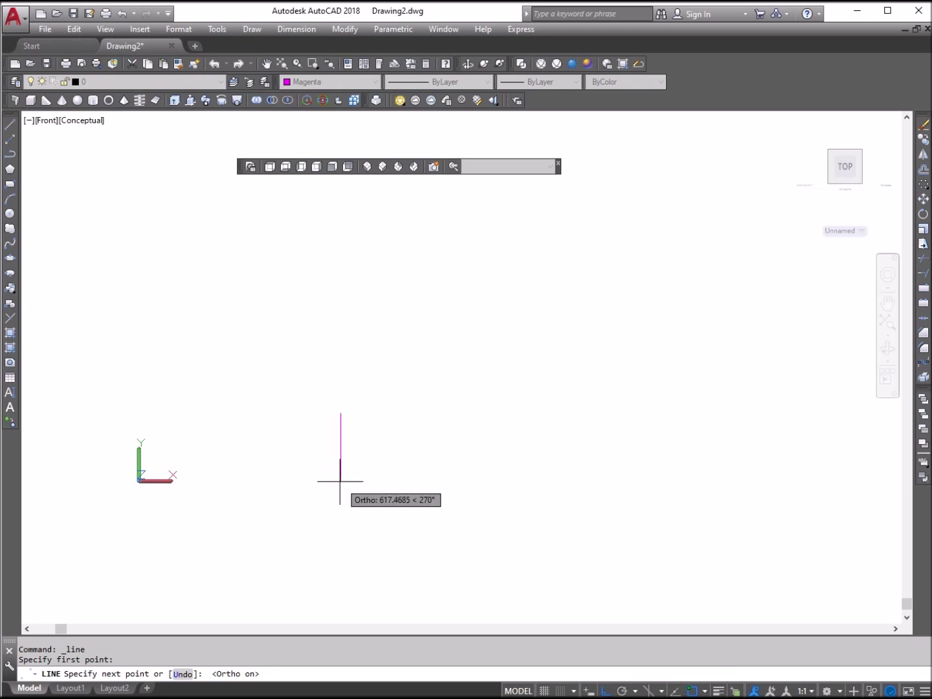
pyautogui.write('1')
pyautogui.press('Return')
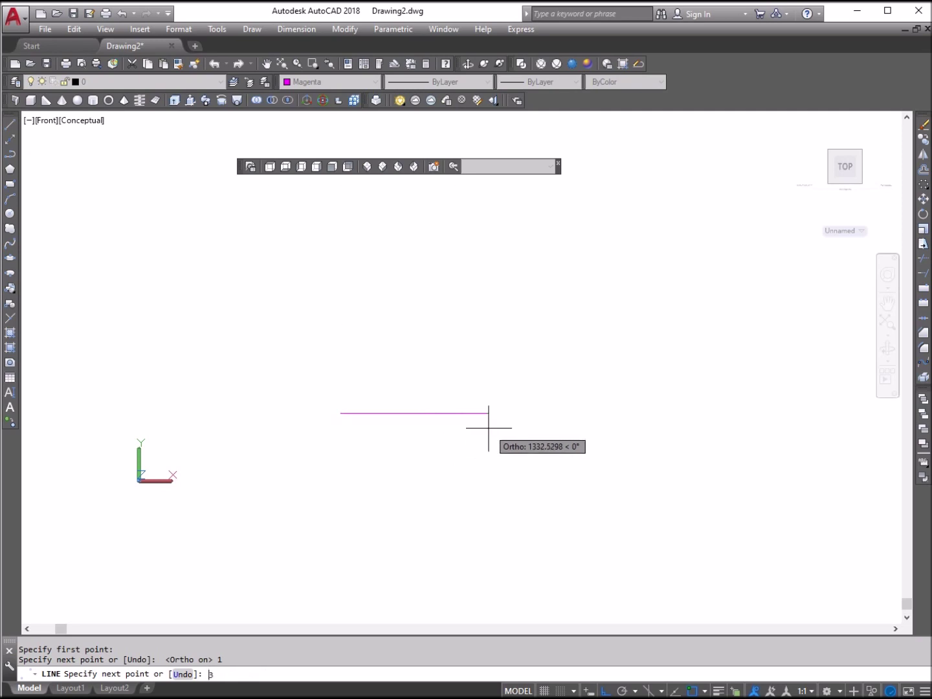
pyautogui.write('3')
pyautogui.press('Return')
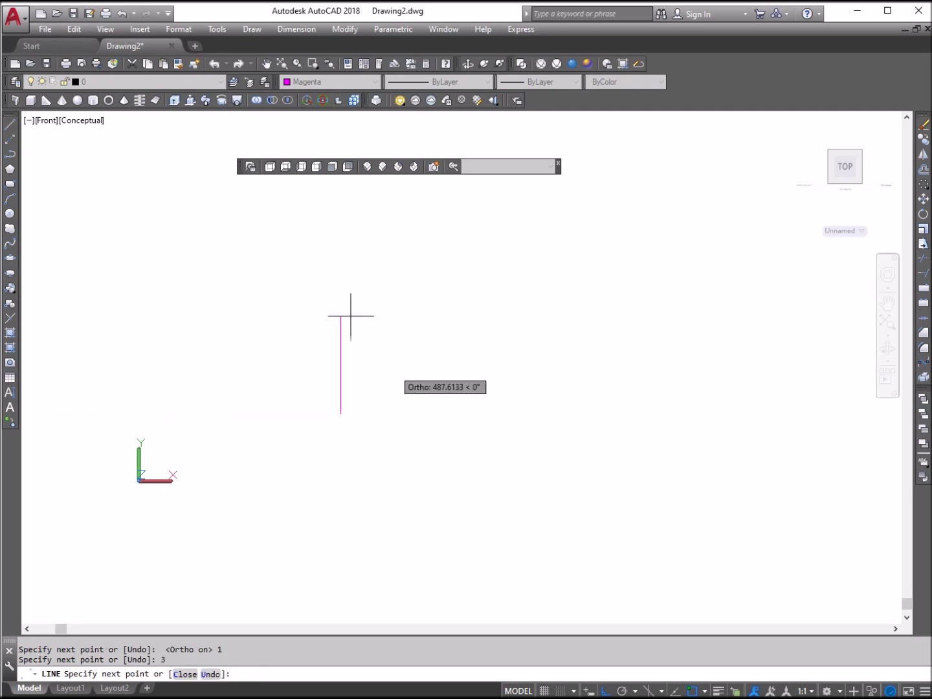
pyautogui.write('4')
pyautogui.press('Return')
pyautogui.press('Return')
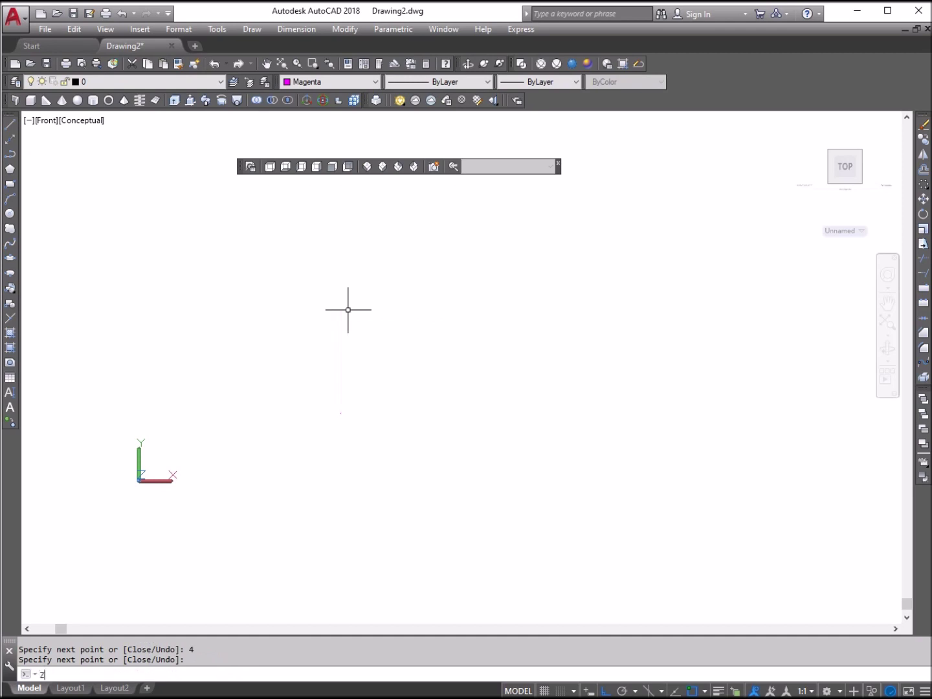
# Zoom to the drawing extents and zoom out slightly to examine the whole open line profile
pyautogui.write('z')
pyautogui.press('Return')
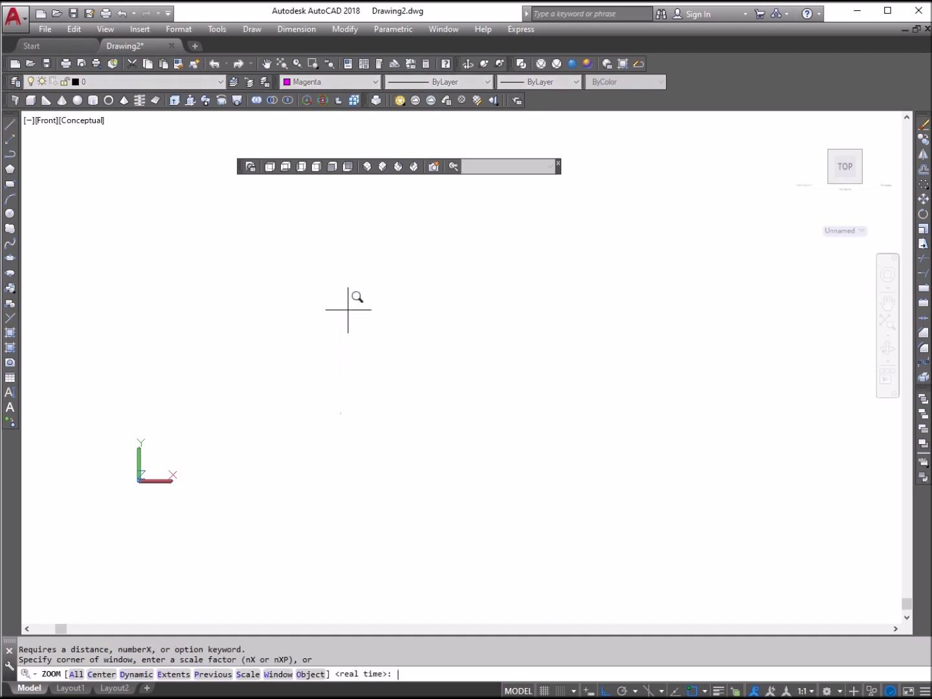
pyautogui.write('E')
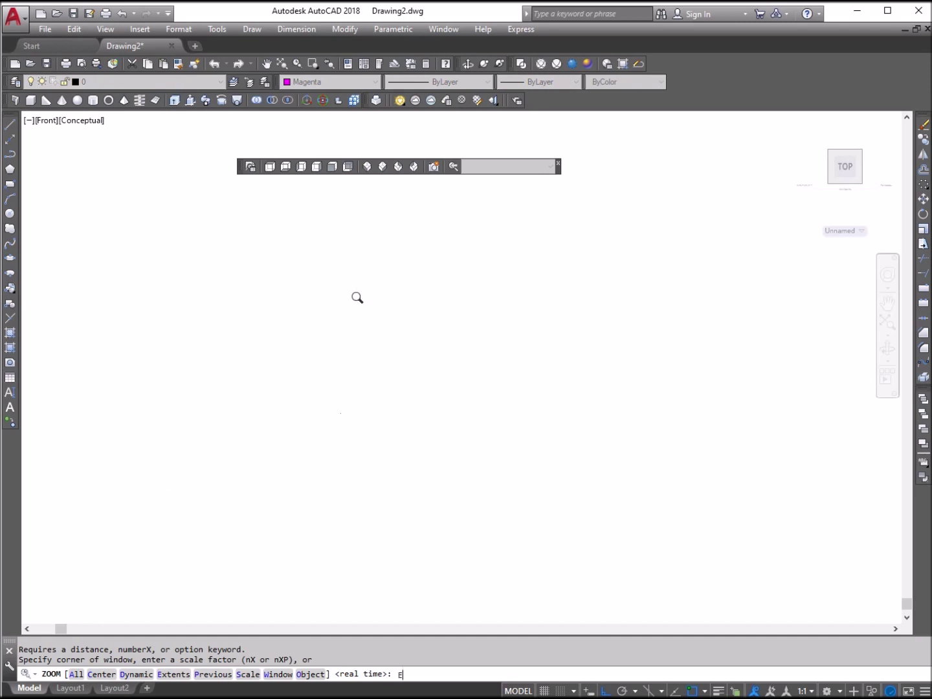
pyautogui.press('Return')
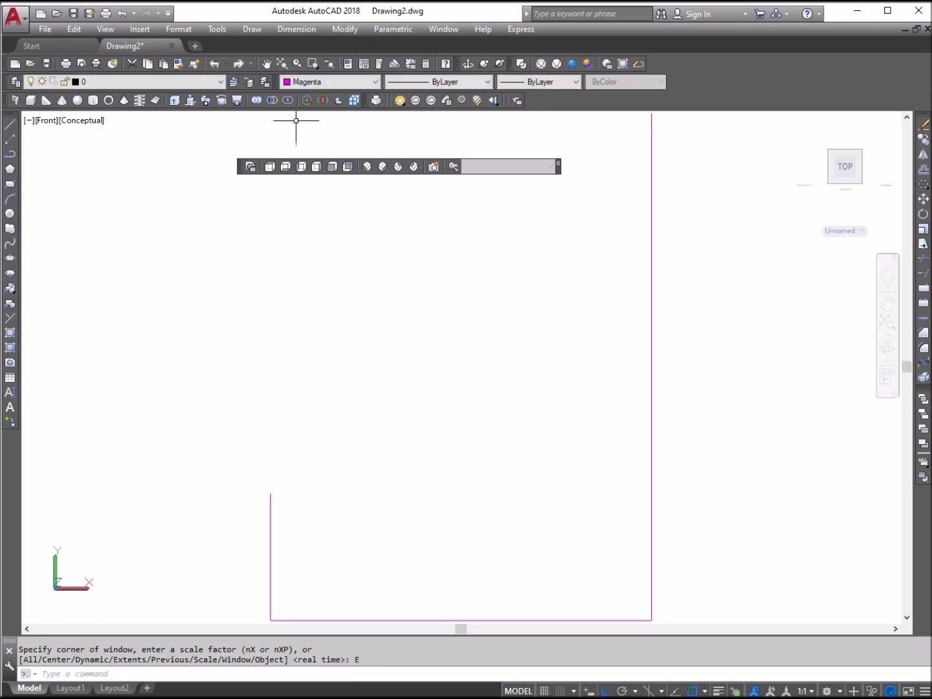
pyautogui.press('Return')
pyautogui.press('Return')
pyautogui.moveTo(400, 281); pyautogui.dragTo(422, 404)
pyautogui.rightClick(421, 321)
pyautogui.click(444, 330)
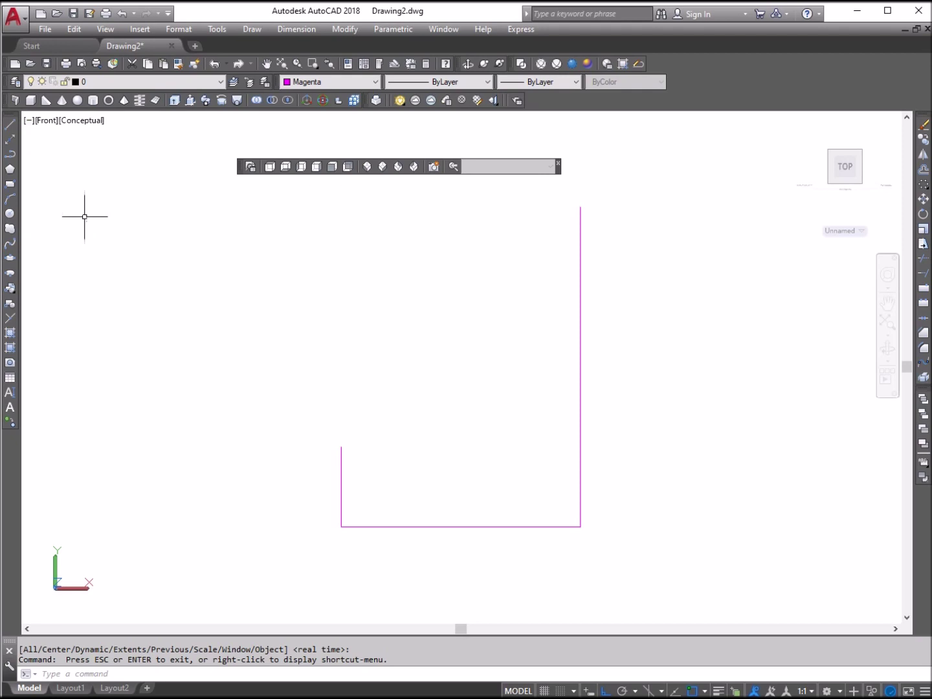
# Close the profile with a 1 unit horizontal line leftward from the tall line's upper end and a sloped line to the short line's upper end
pyautogui.click(10, 123)
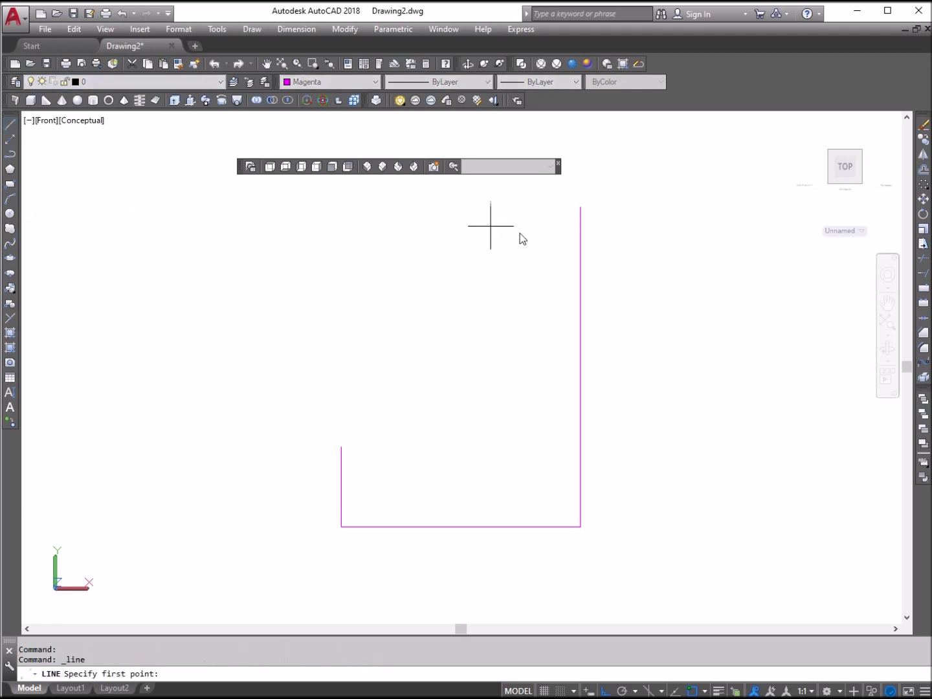
pyautogui.click(581, 206)
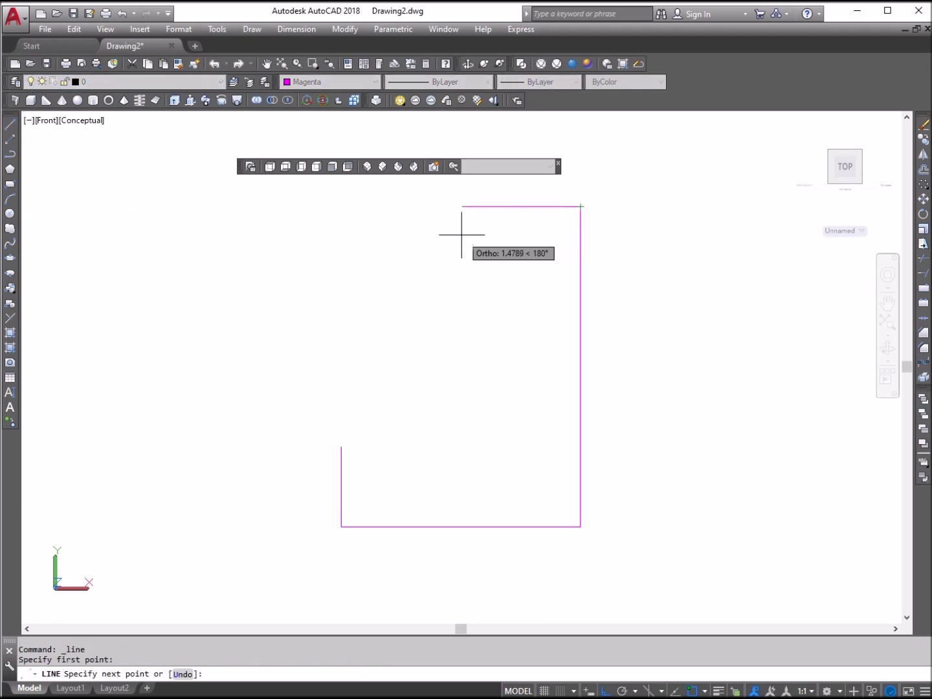
pyautogui.write('1')
pyautogui.press('Return')
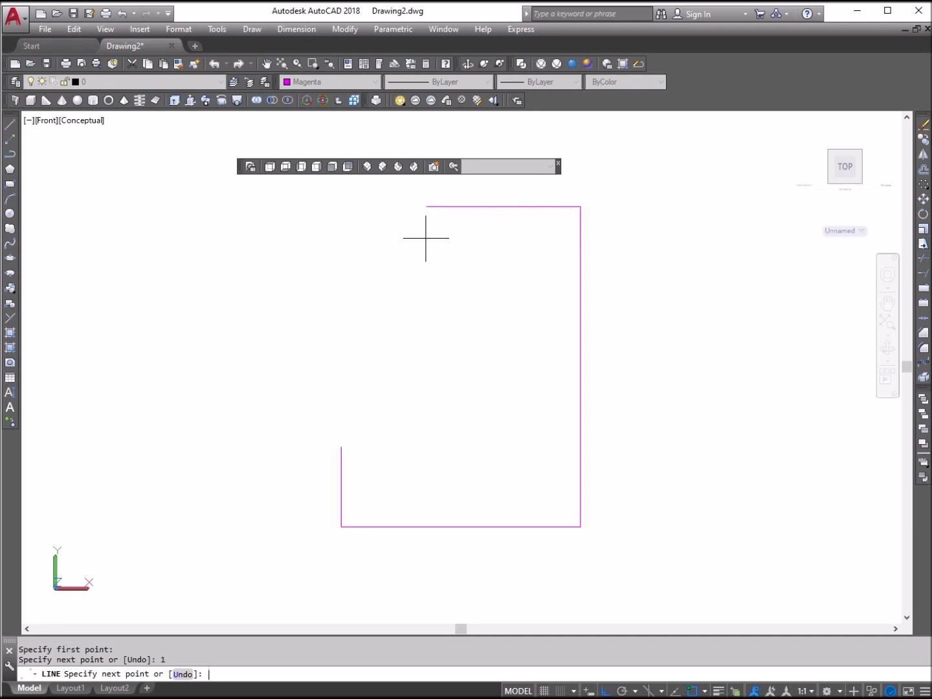
pyautogui.click(341, 445)
pyautogui.rightClick(375, 322)
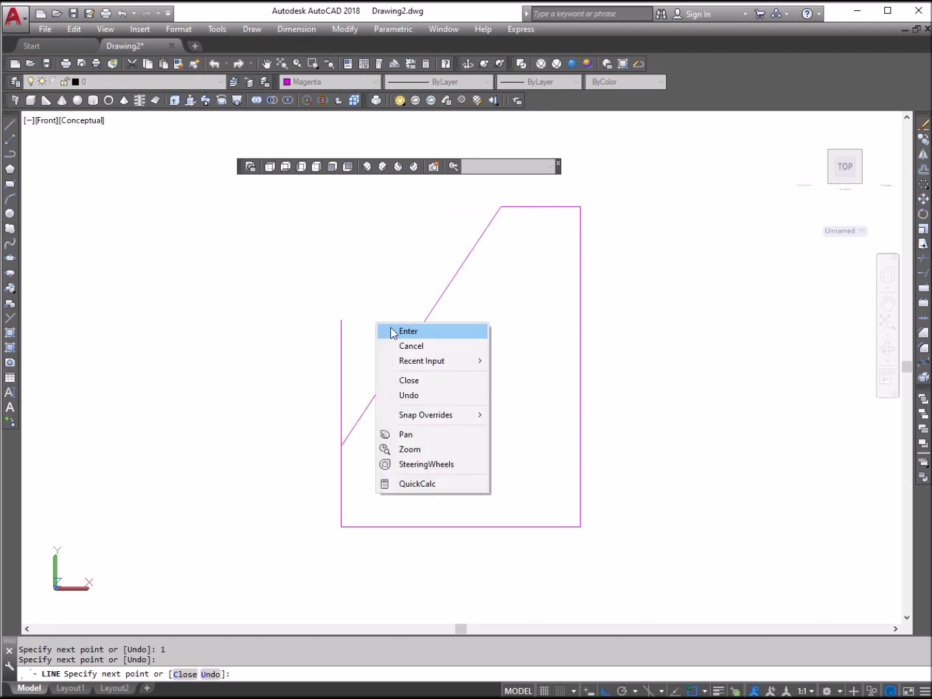
pyautogui.click(391, 329)
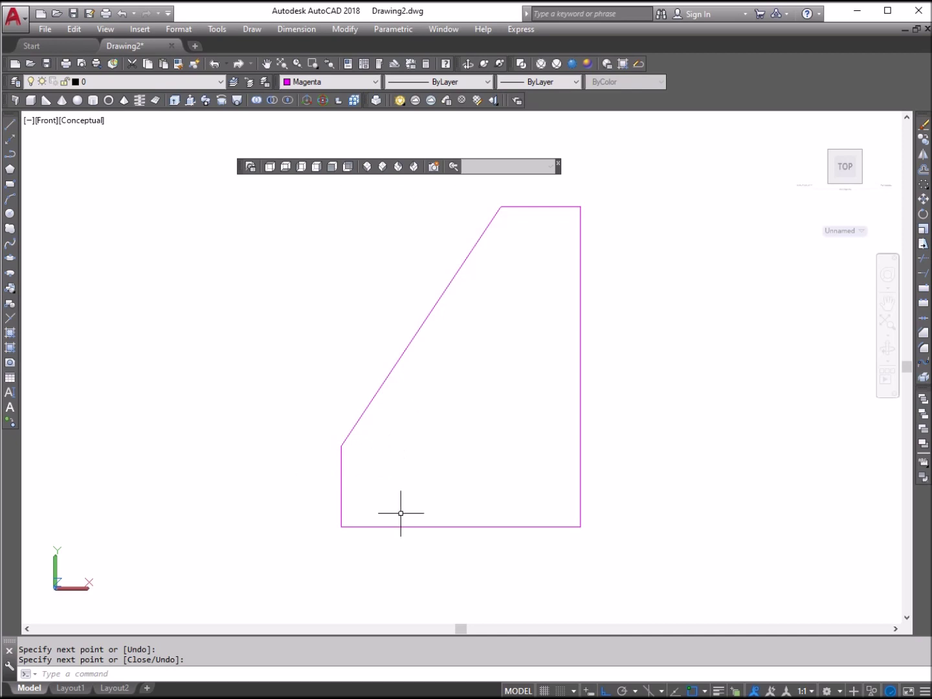
# Create a boundary polyline from the area enclosed by the profile lines with BPOLY in the Front view
pyautogui.click(366, 167)
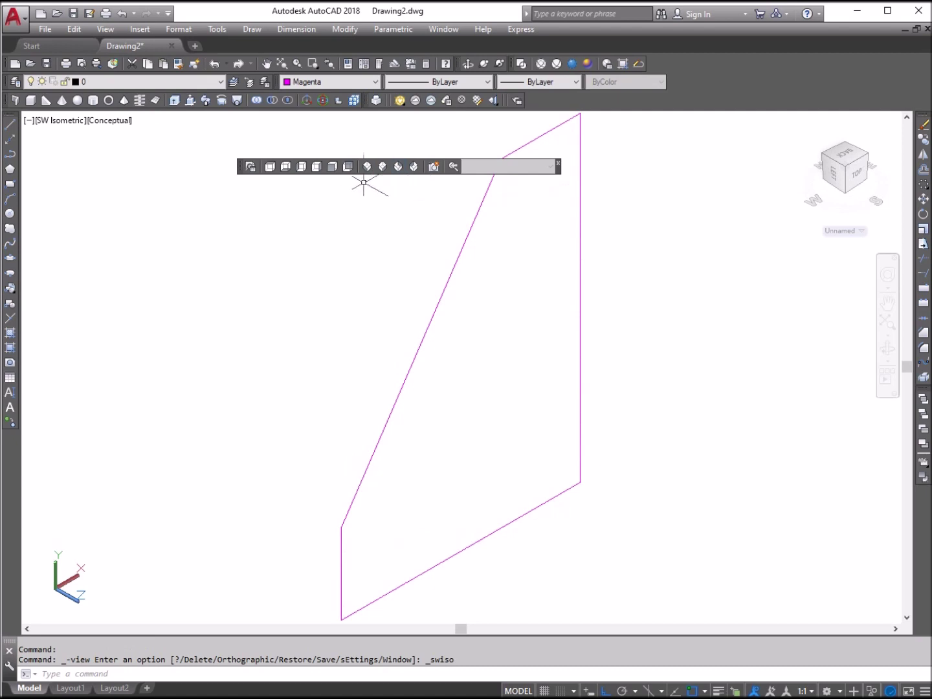
pyautogui.hotkey('ctrl', 'z')
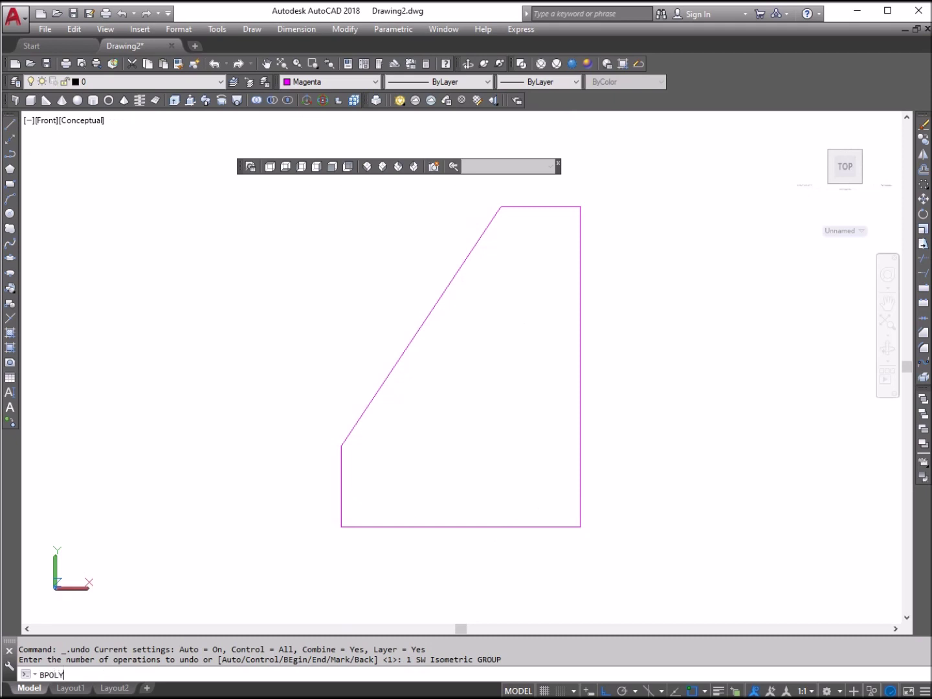
pyautogui.press('Return')
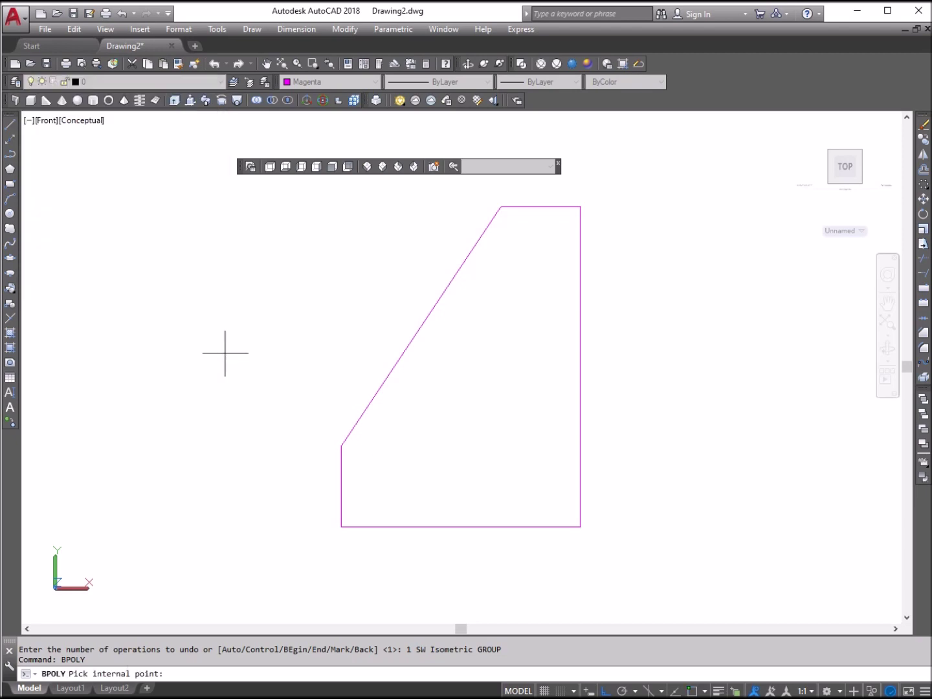
pyautogui.click(454, 419)
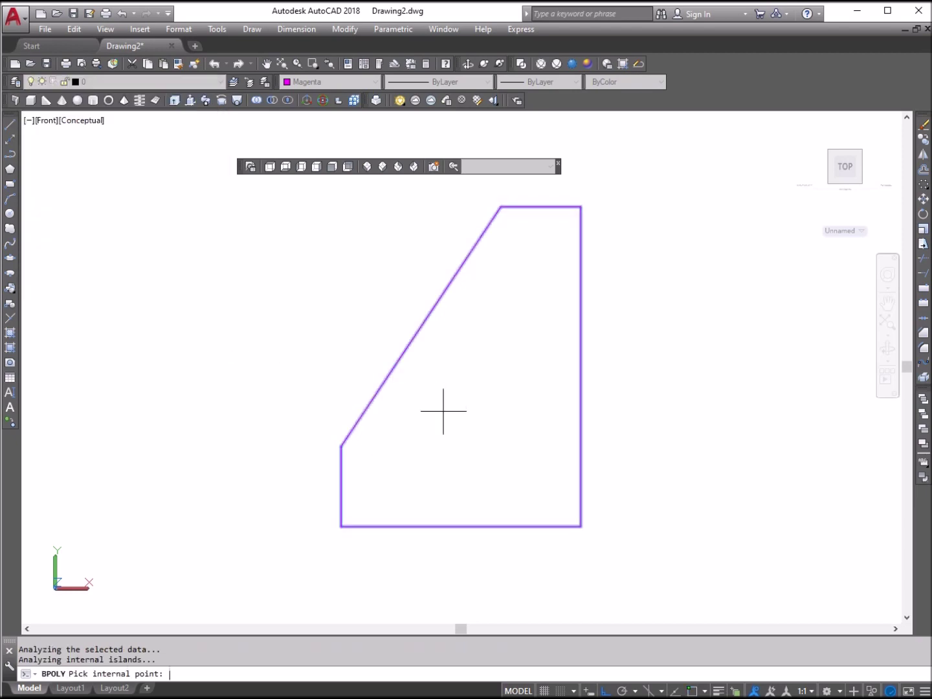
pyautogui.press('Return')
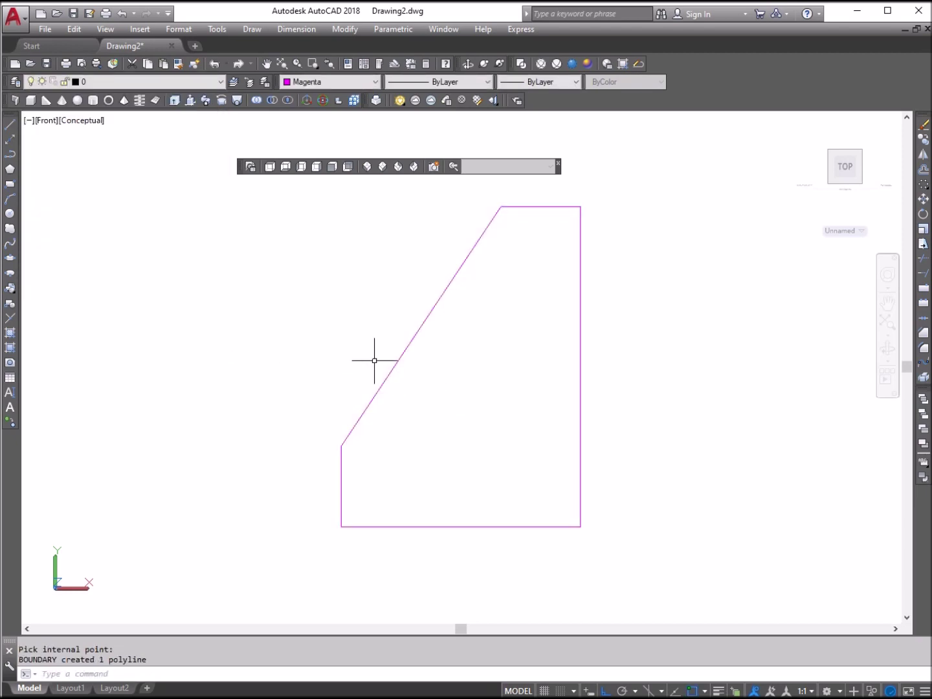
# Erase the original sloped line and move the boundary polyline to the left, clear of the remaining lines
pyautogui.click(419, 322)
pyautogui.press('Delete')
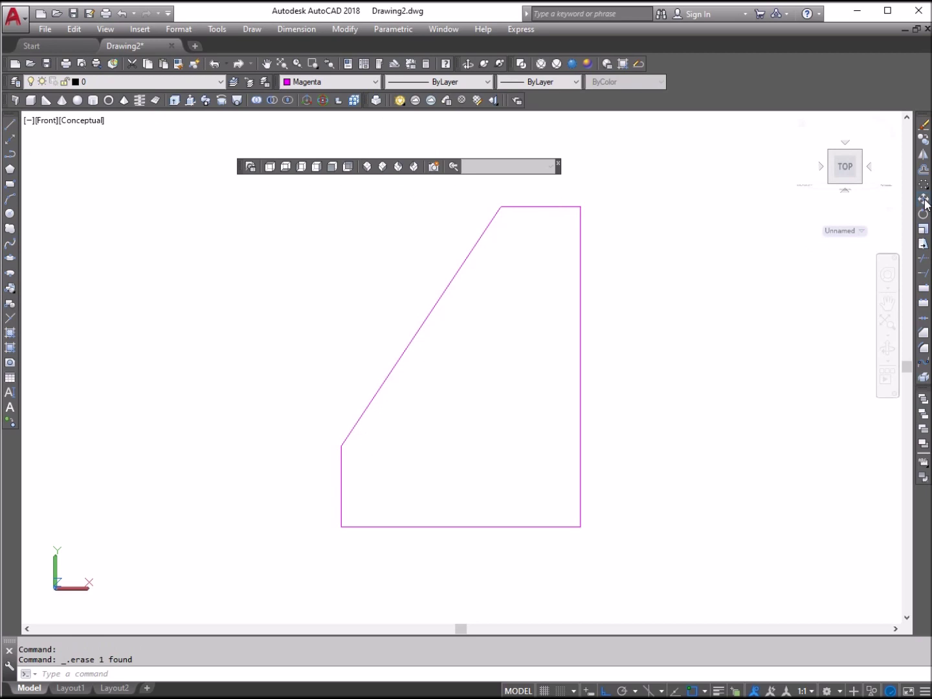
pyautogui.press('m')
pyautogui.press('Return')
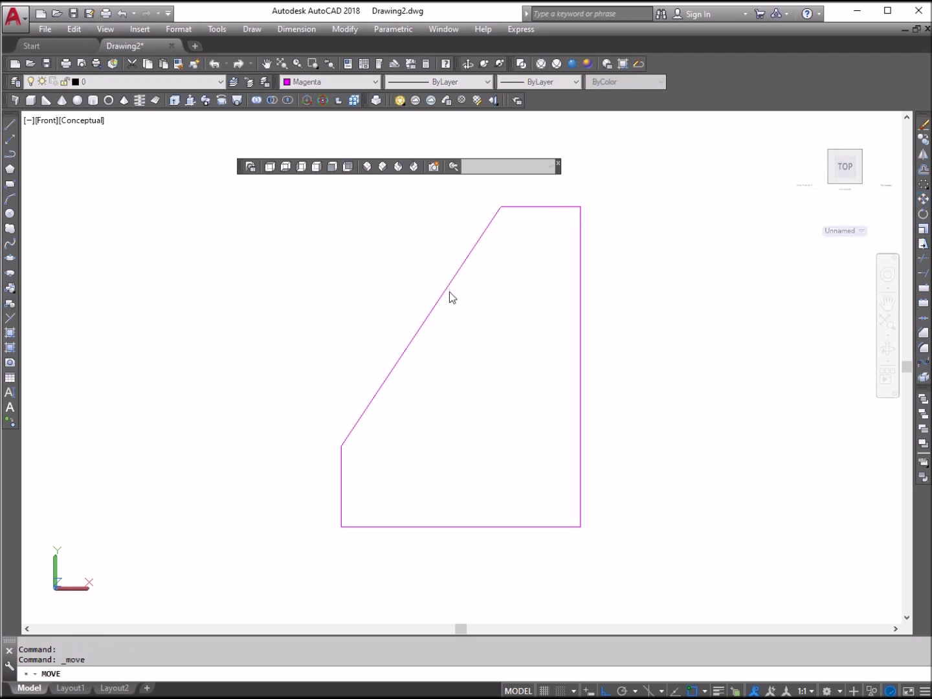
pyautogui.click(445, 272)
pyautogui.click(472, 312)
pyautogui.press('Return')
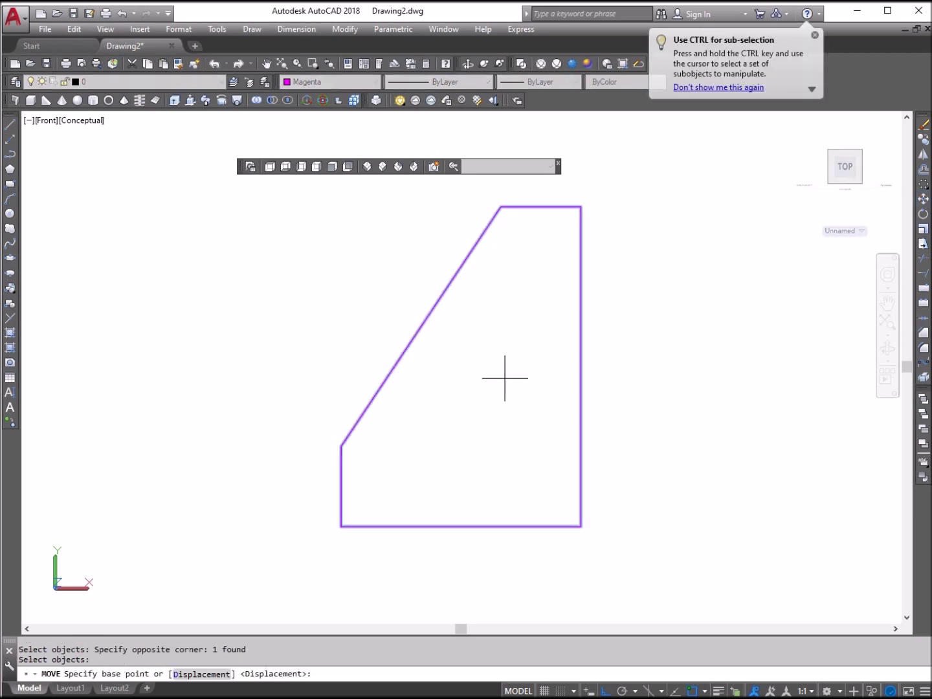
pyautogui.click(521, 385)
pyautogui.click(165, 385)
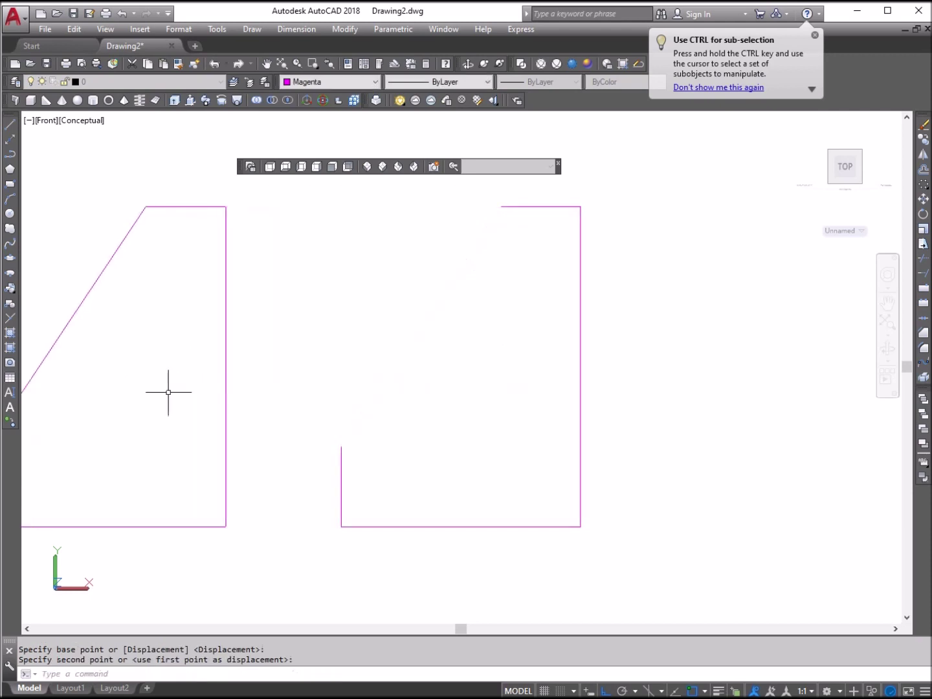
# Erase the four leftover original lines beside the moved polyline
pyautogui.click(669, 568)
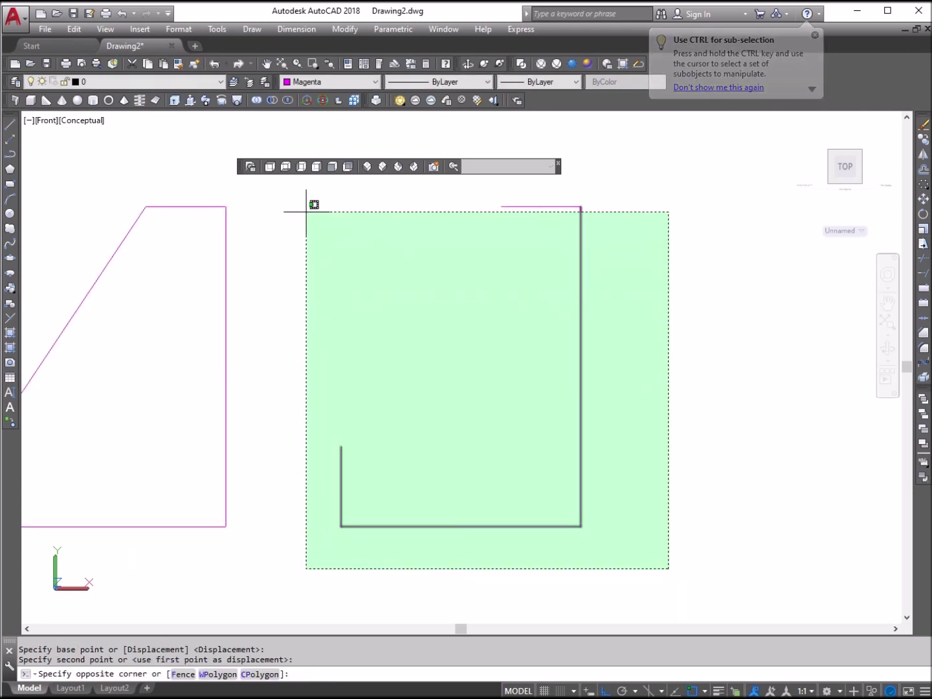
pyautogui.click(303, 202)
pyautogui.press('Delete')
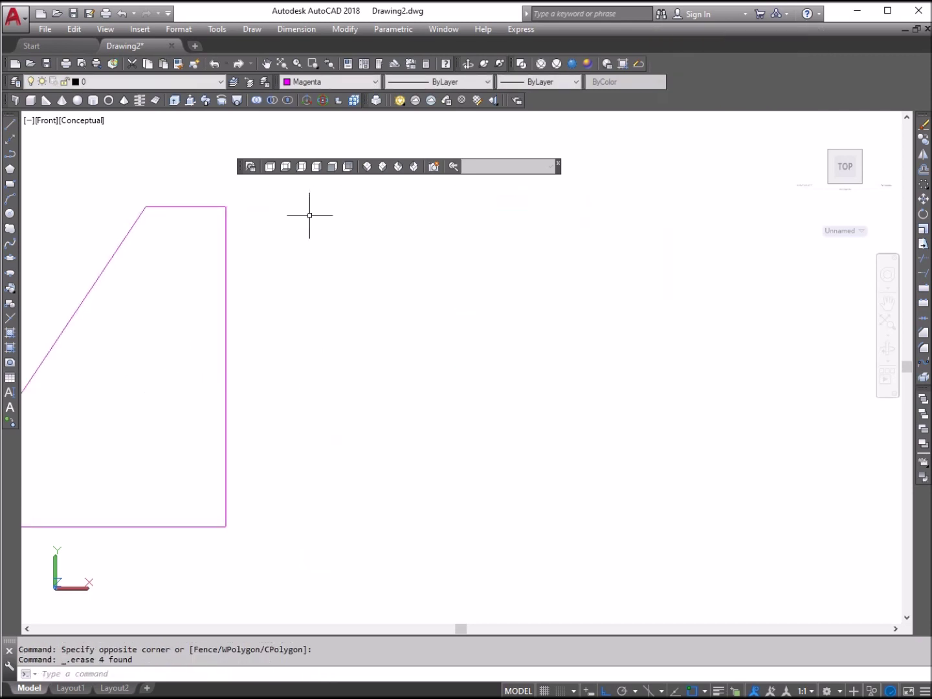
# Show the profile in the Front view, switch it to SW Isometric and bring it nearer the middle of the drawing area
pyautogui.click(333, 167)
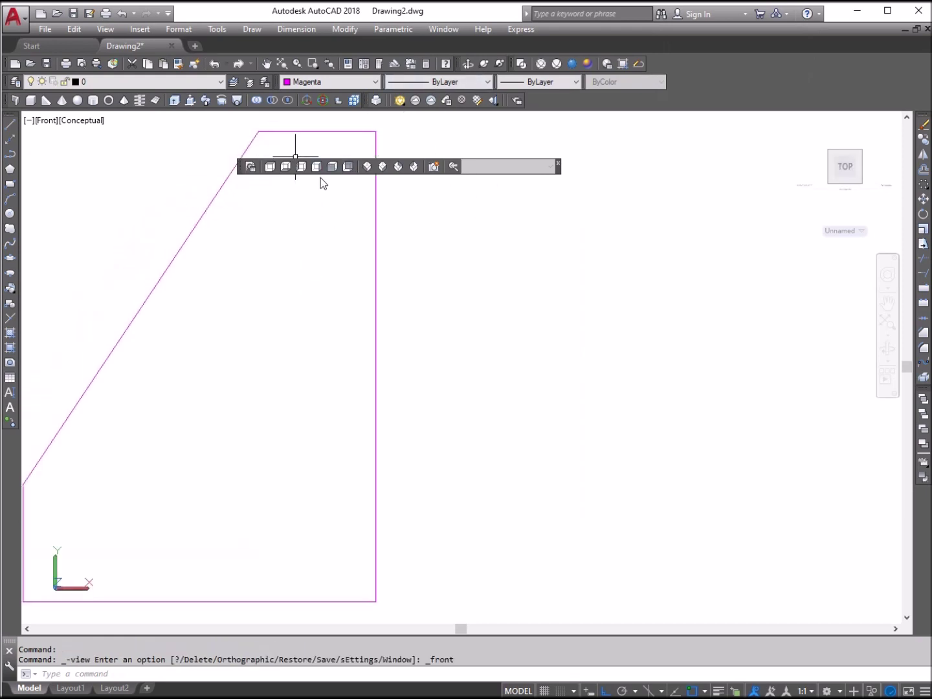
pyautogui.click(367, 170)
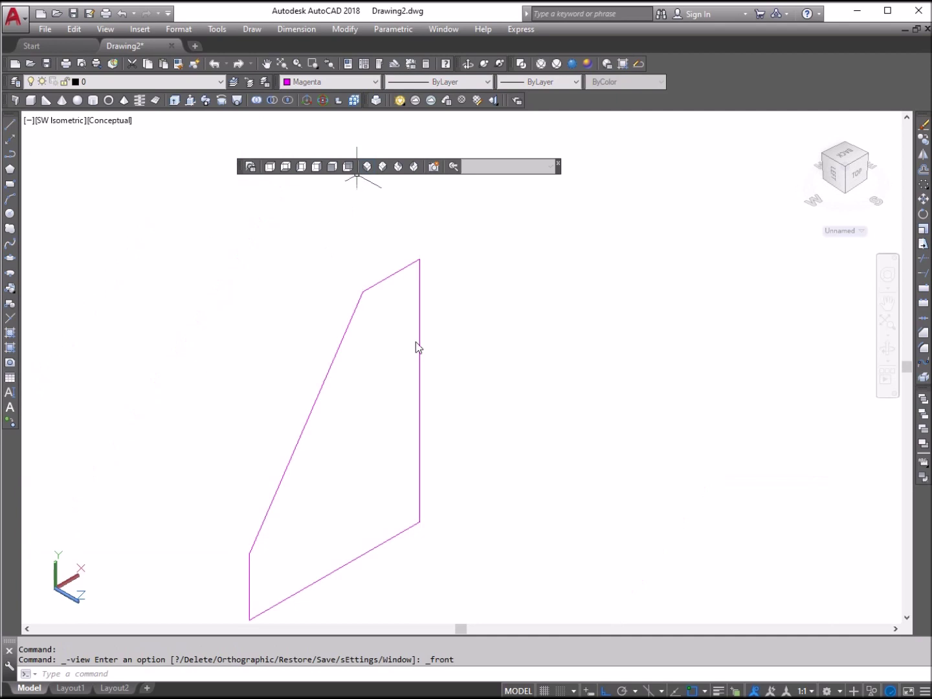
pyautogui.click(261, 66)
pyautogui.moveTo(332, 306)
pyautogui.mouseDown()
pyautogui.moveTo(476, 263)
pyautogui.moveTo(558, 266)
pyautogui.mouseUp()
pyautogui.rightClick(454, 246)
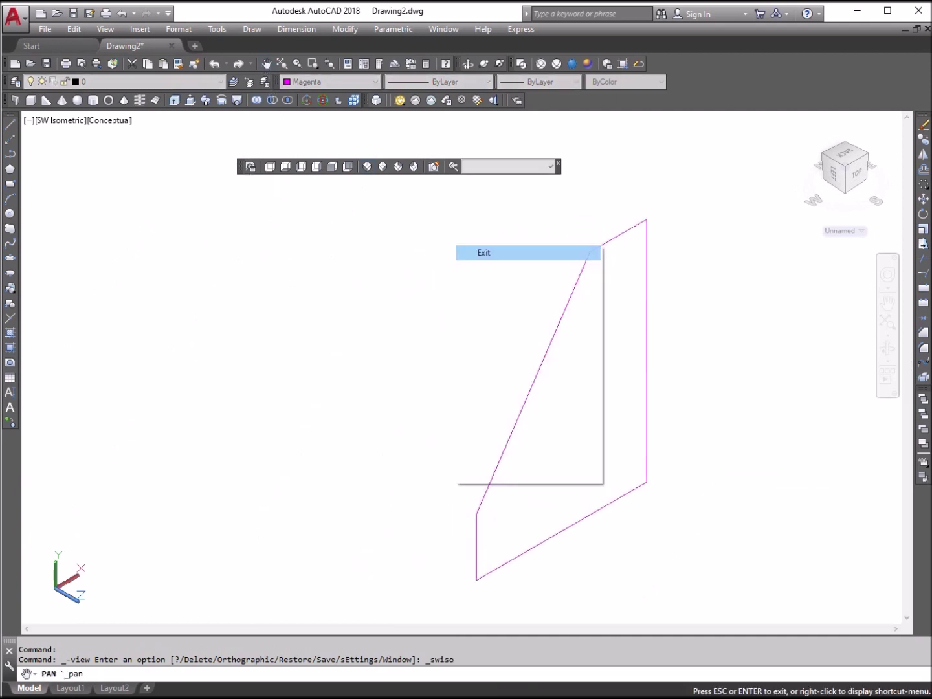
pyautogui.click(462, 253)
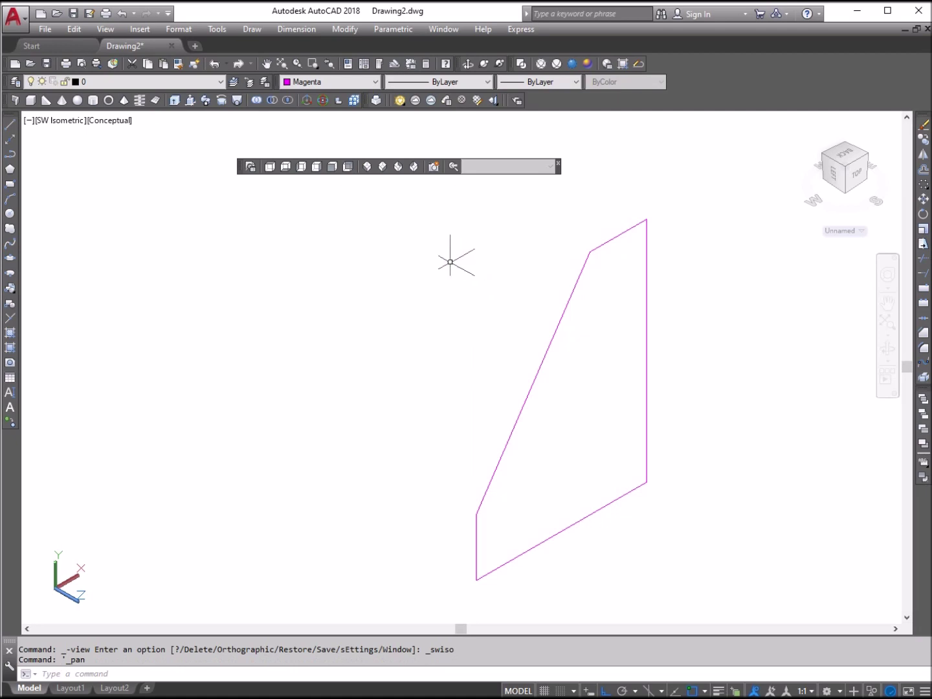
# Extrude the sloped profile polyline to a height of 5
pyautogui.click(175, 101)
pyautogui.click(523, 402)
pyautogui.rightClick(509, 343)
pyautogui.click(535, 353)
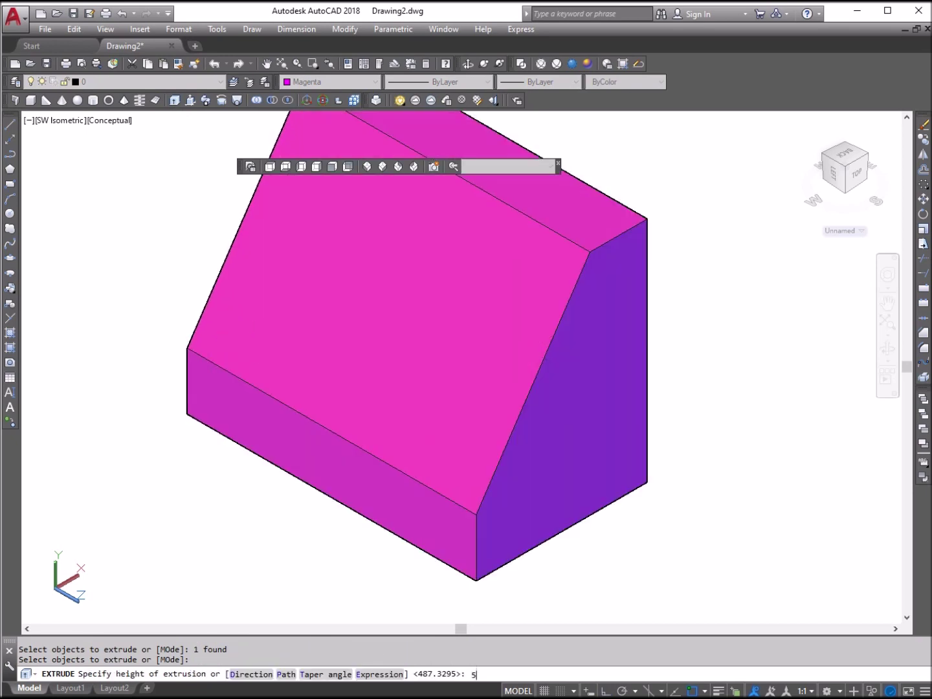
pyautogui.write('5')
pyautogui.press('Return')
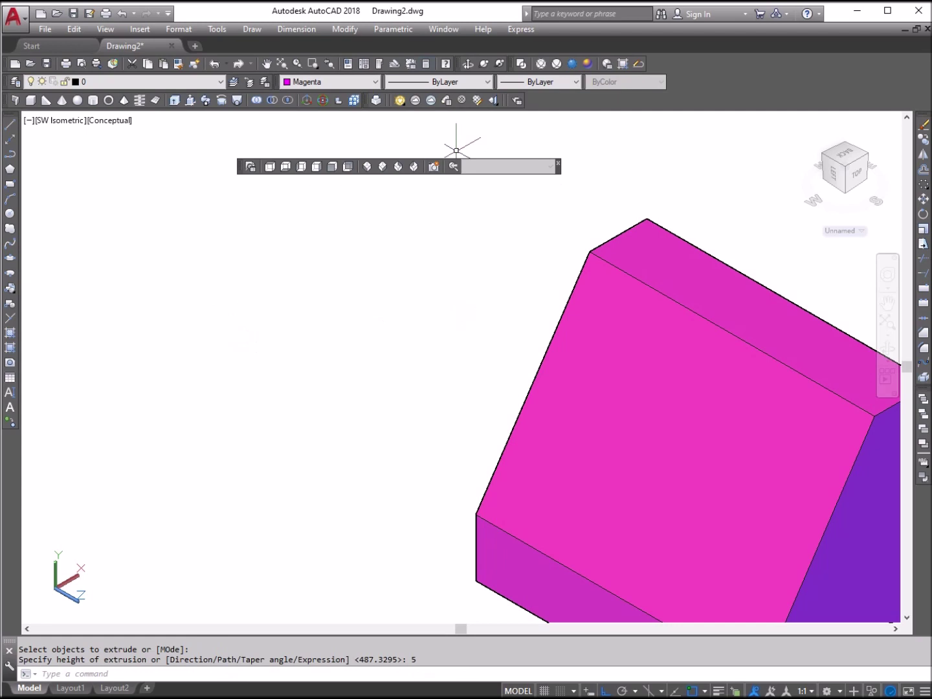
# Examine the extruded sloped solid in the Top, Front, Left and SW Isometric views
pyautogui.click(266, 63)
pyautogui.scroll(-3, 372, 235)
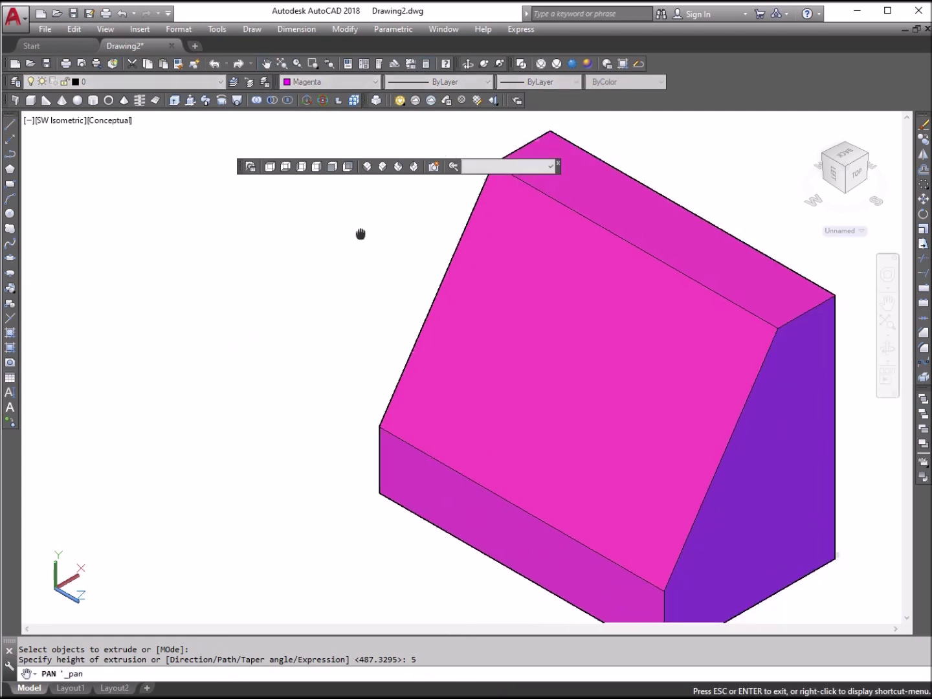
pyautogui.moveTo(565, 303); pyautogui.dragTo(497, 276)
pyautogui.rightClick(498, 260)
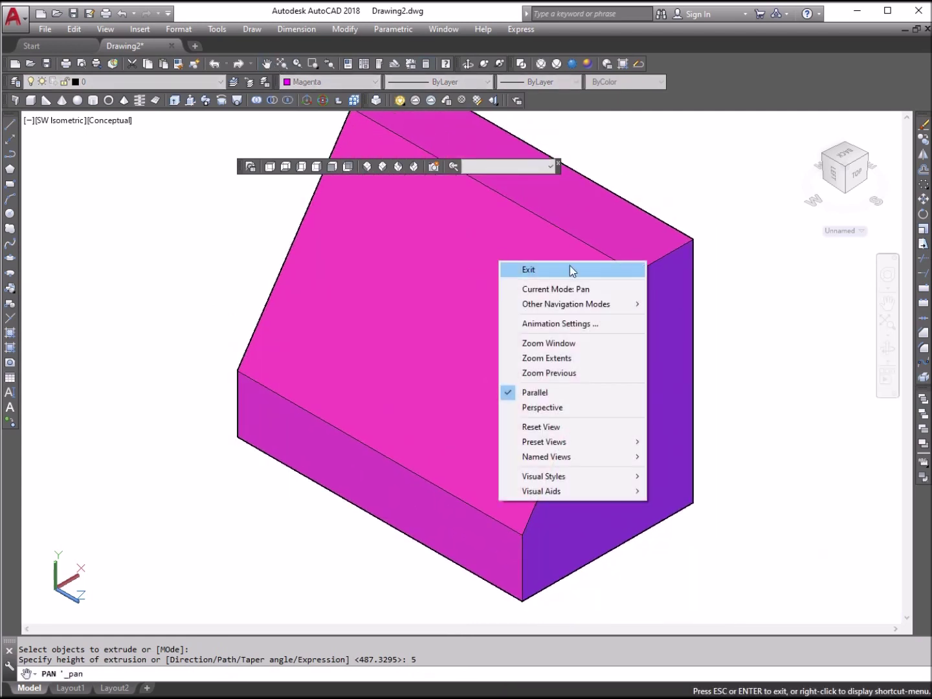
pyautogui.click(570, 267)
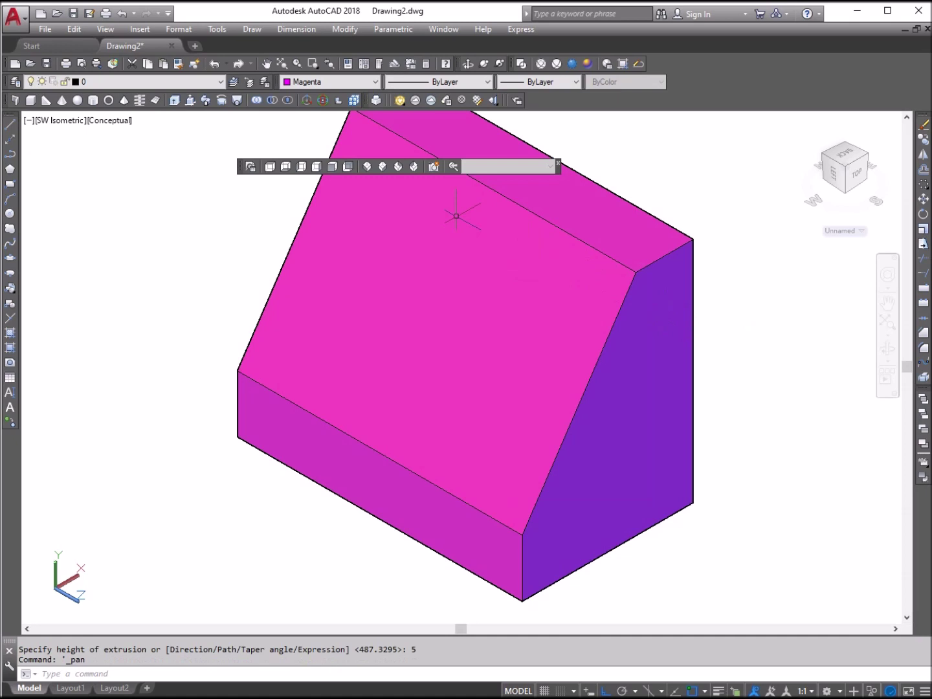
pyautogui.click(270, 167)
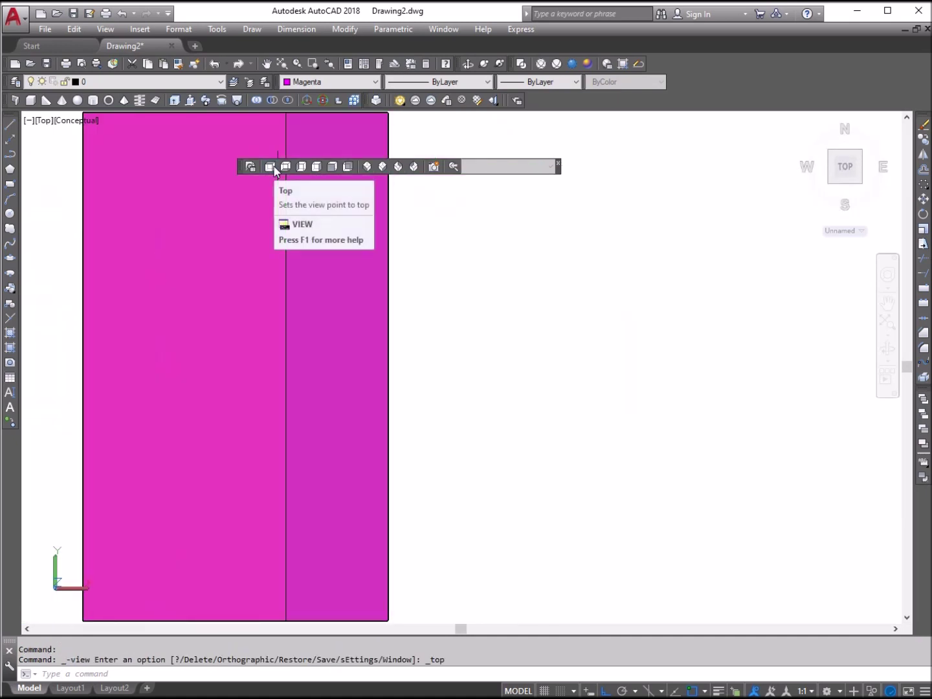
pyautogui.click(332, 167)
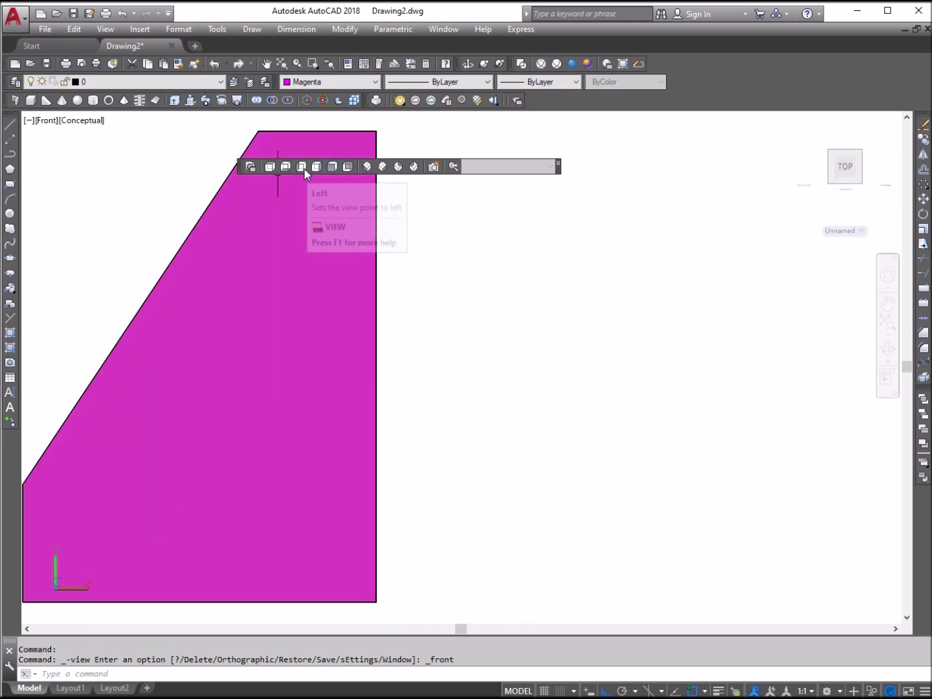
pyautogui.click(304, 168)
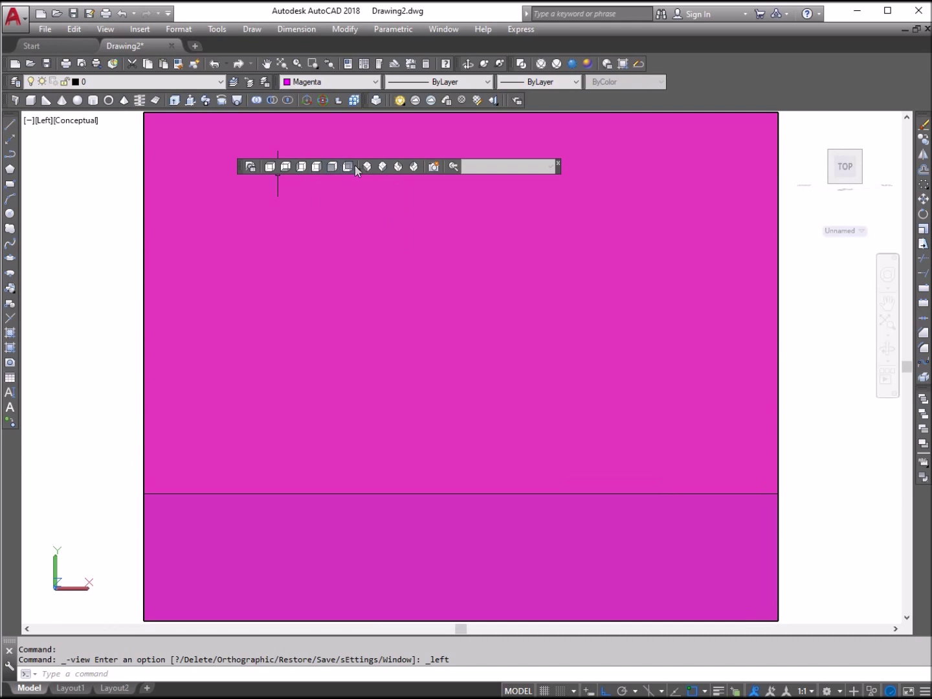
pyautogui.click(365, 167)
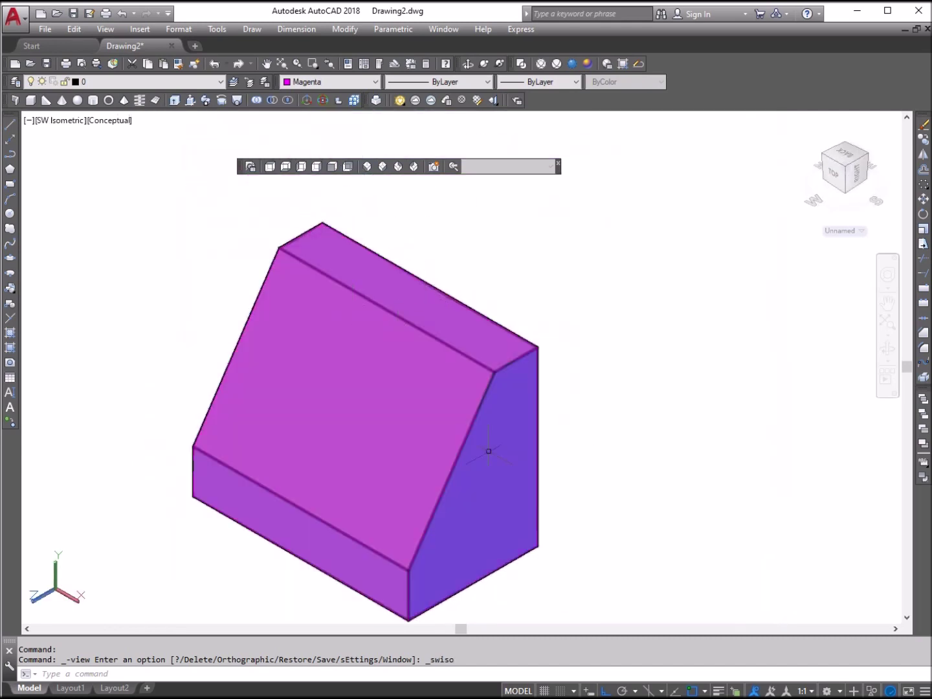
pyautogui.moveTo(488, 451)
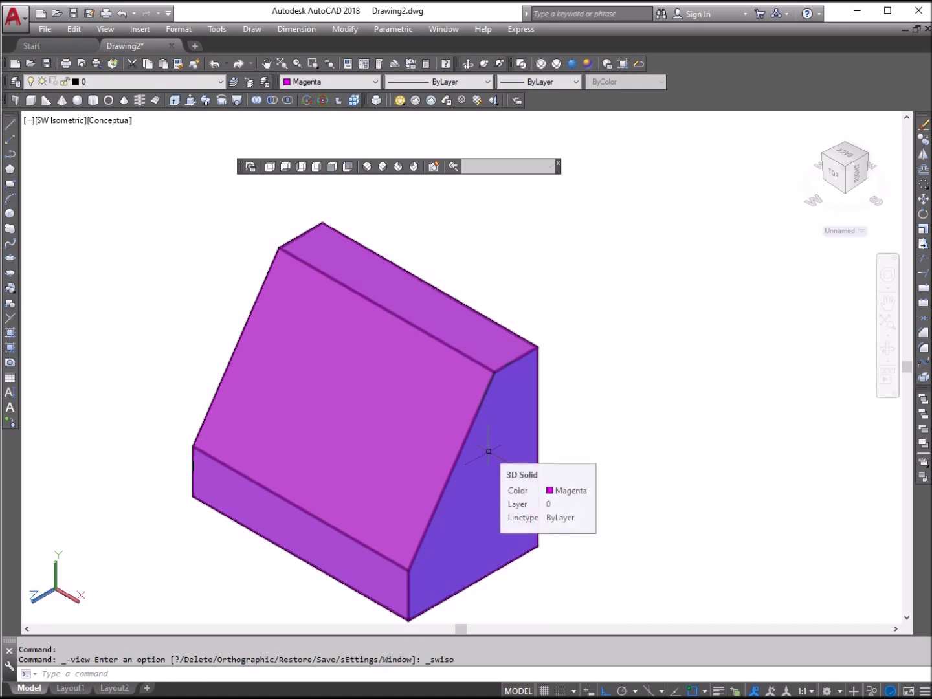
pyautogui.click(267, 65)
pyautogui.moveTo(322, 416); pyautogui.dragTo(466, 316)
pyautogui.rightClick(236, 401)
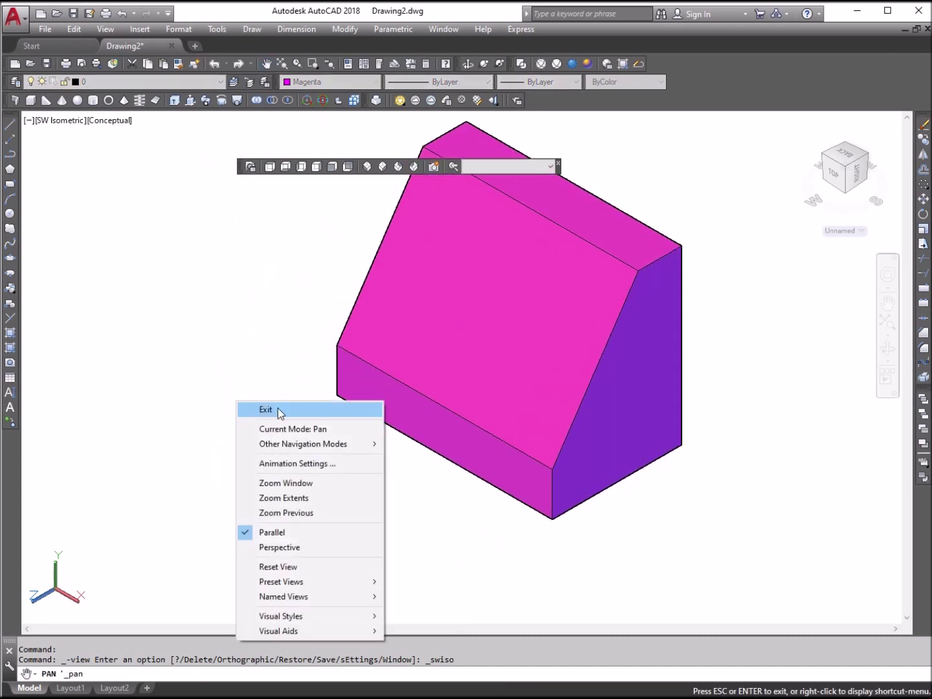
pyautogui.click(278, 410)
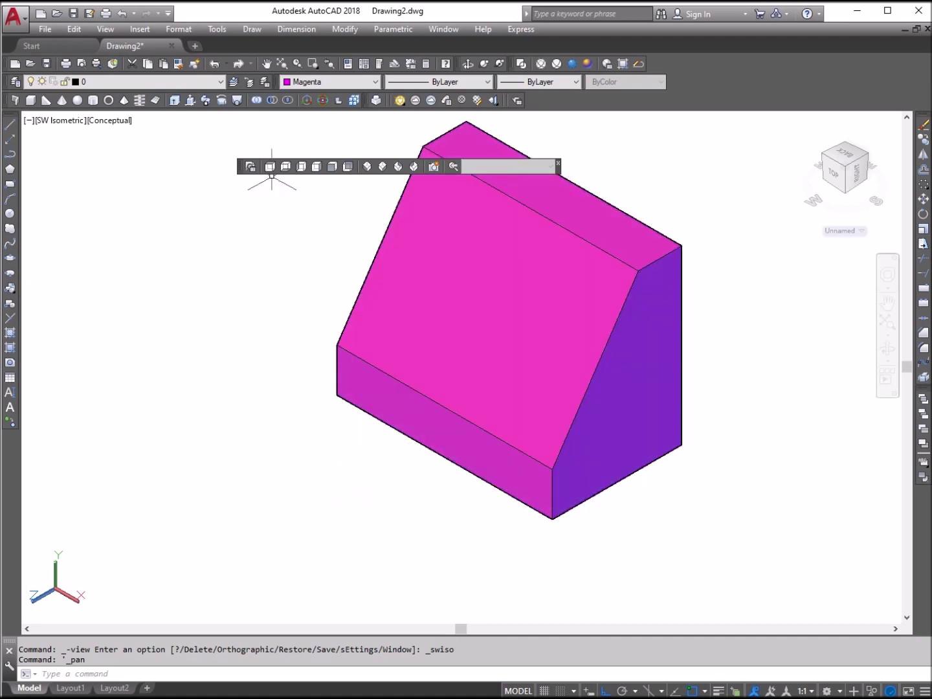
# Realign the coordinate axes to the Top plane by switching to the Top view and back to SW Isometric
pyautogui.click(270, 168)
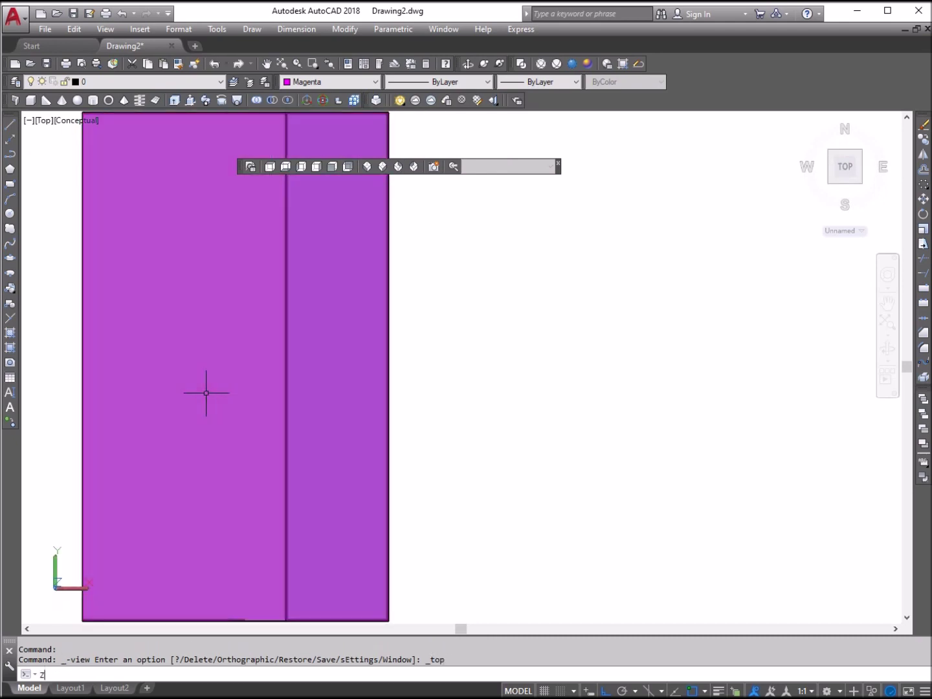
pyautogui.press('Return')
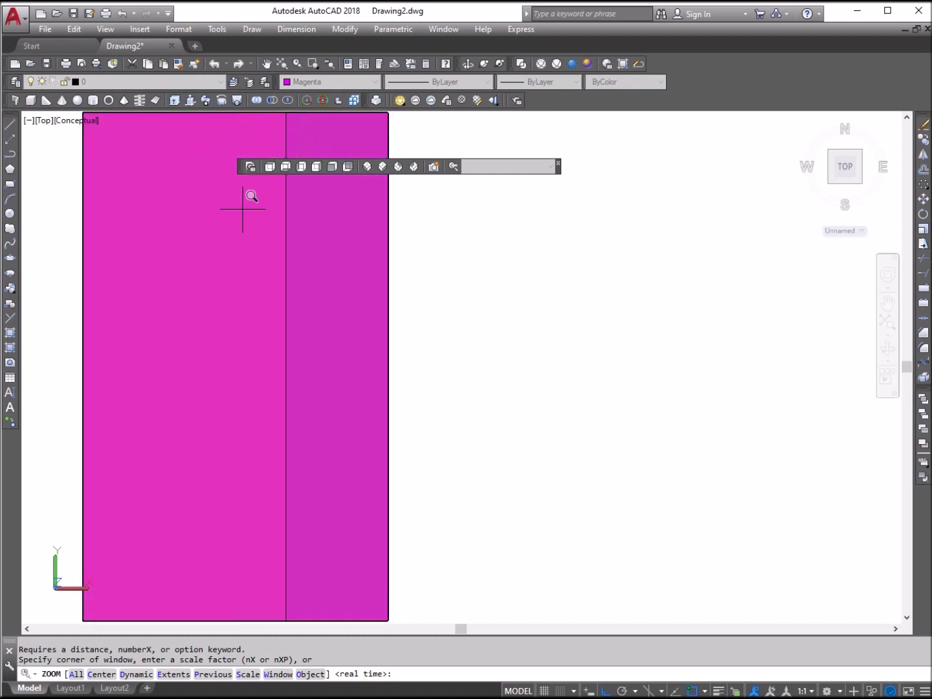
pyautogui.press('Escape')
pyautogui.click(372, 168)
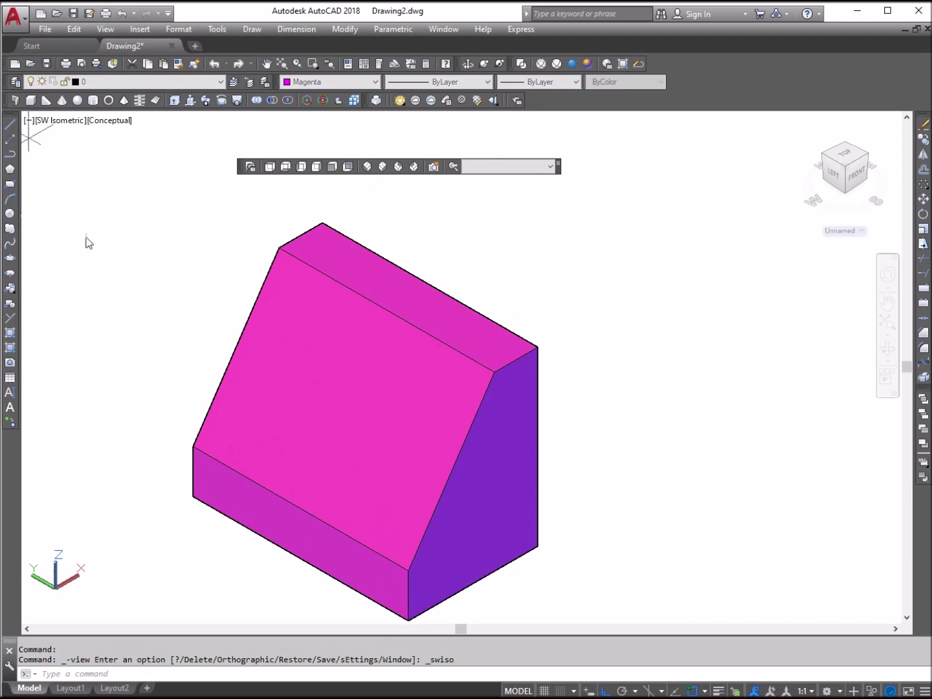
# Draw a straight line of length 3 along the Y direction in the empty area in front of the solid
pyautogui.click(10, 122)
pyautogui.click(270, 62)
pyautogui.moveTo(397, 366); pyautogui.dragTo(592, 216)
pyautogui.rightClick(430, 271)
pyautogui.click(471, 284)
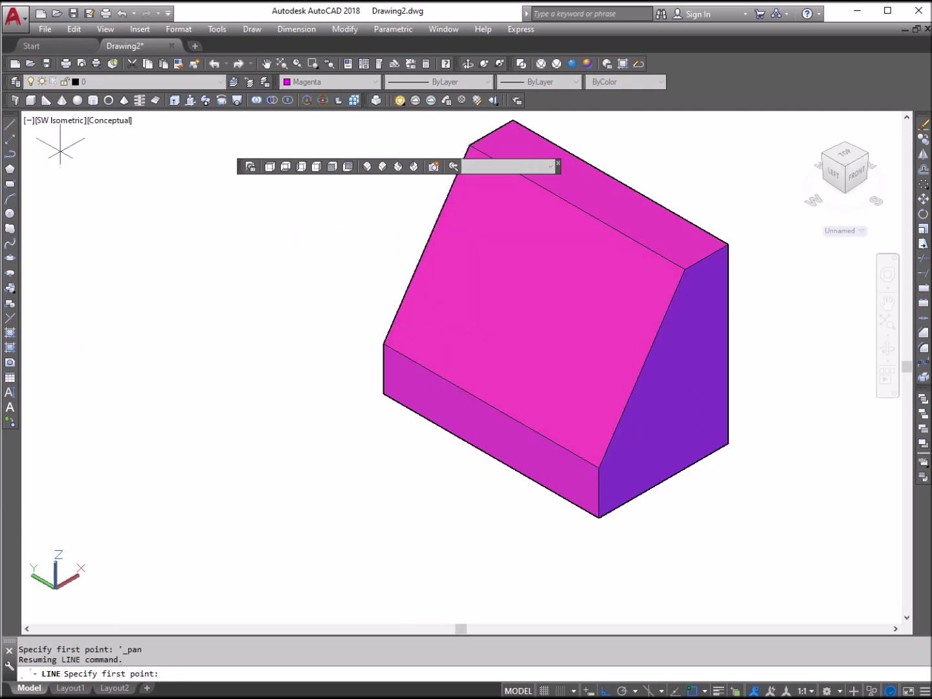
pyautogui.click(10, 123)
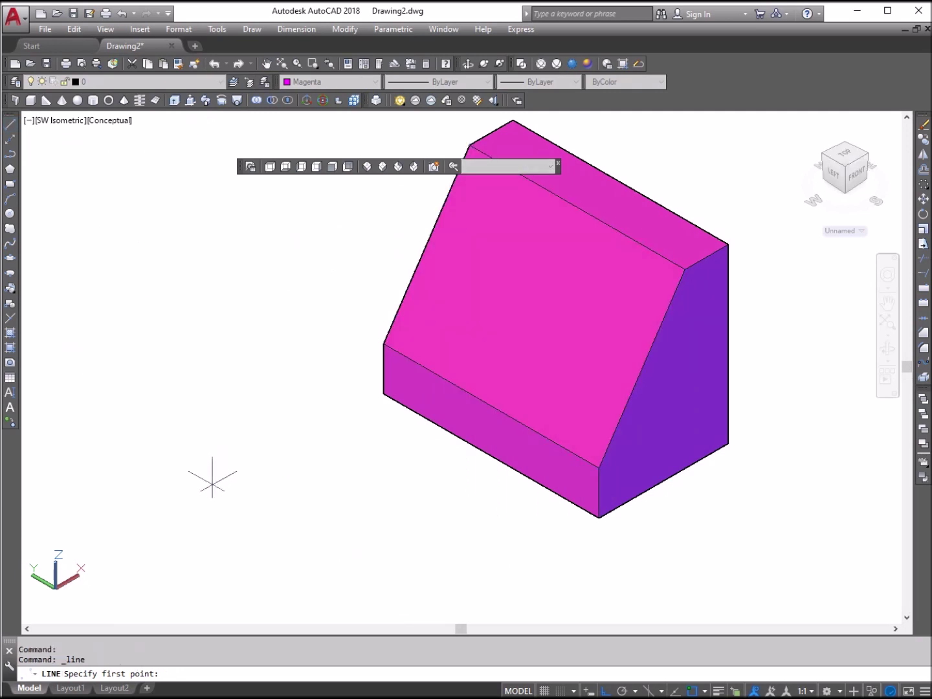
pyautogui.click(202, 515)
pyautogui.write('3')
pyautogui.press('Return')
pyautogui.press('Return')
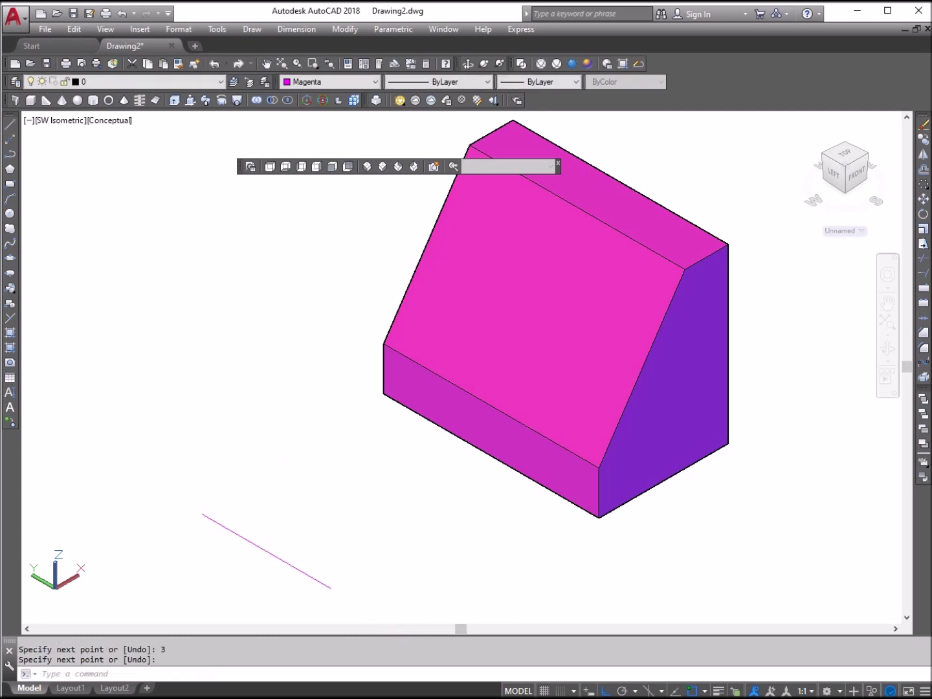
# Draw a line of length 1.5 along the X direction from the midpoint of the base line towards the solid
pyautogui.rightClick(367, 413)
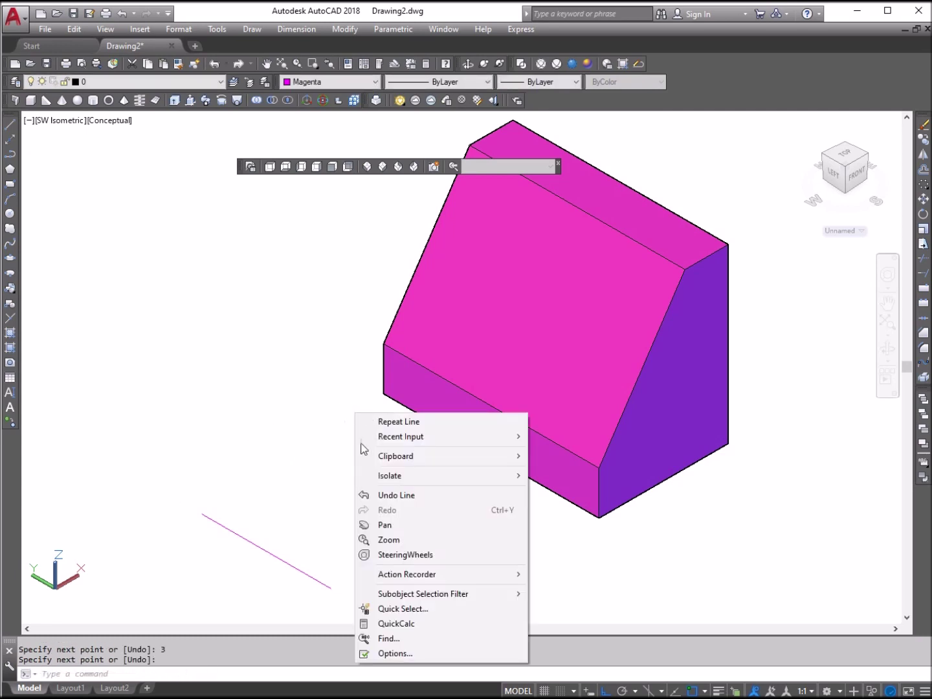
pyautogui.click(388, 422)
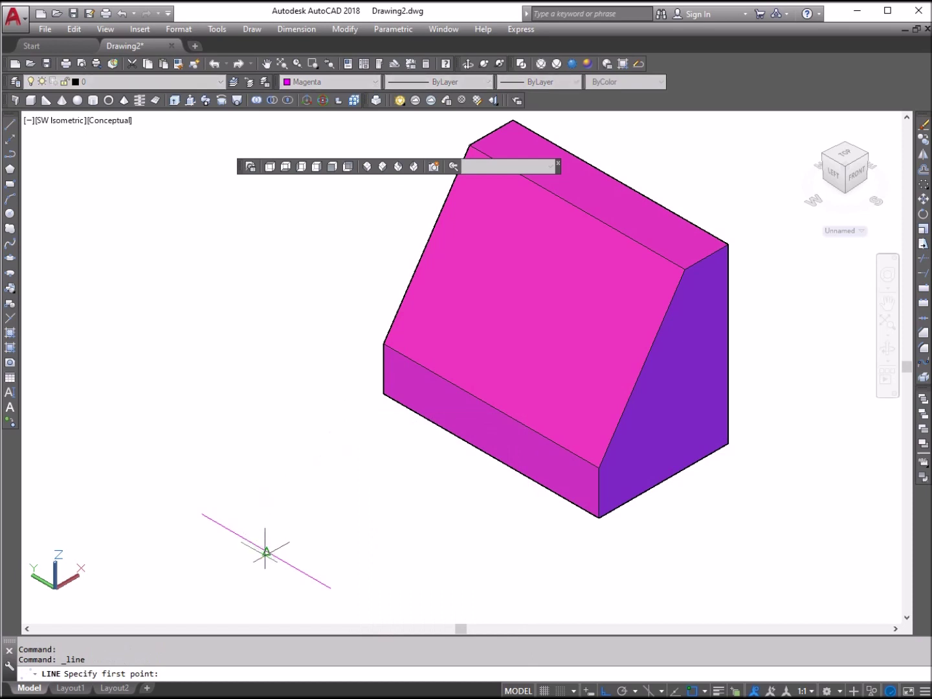
pyautogui.click(266, 550)
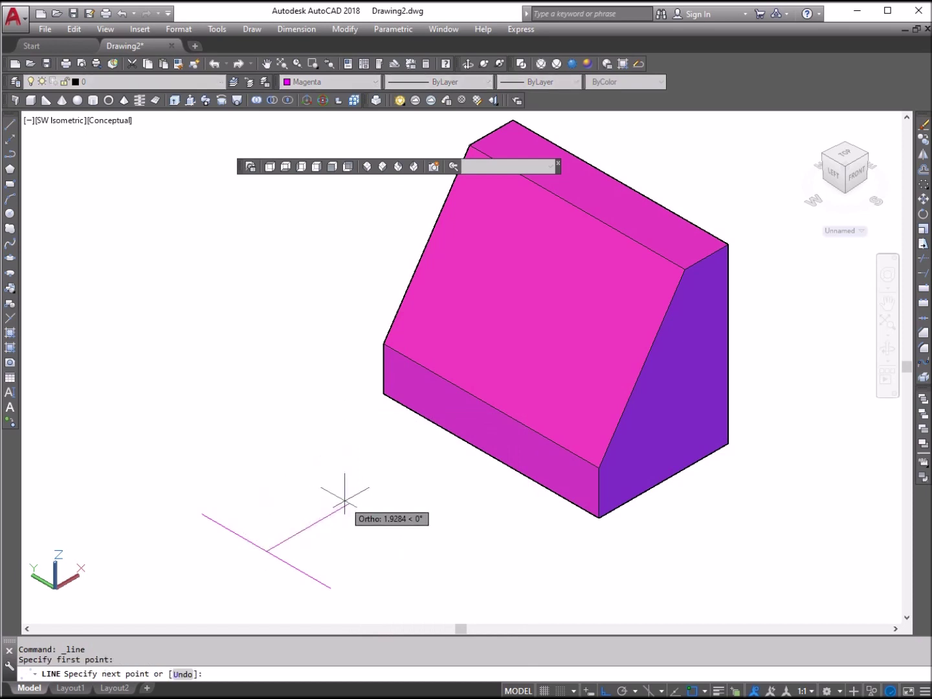
pyautogui.write('1.5')
pyautogui.press('Return')
pyautogui.press('Return')
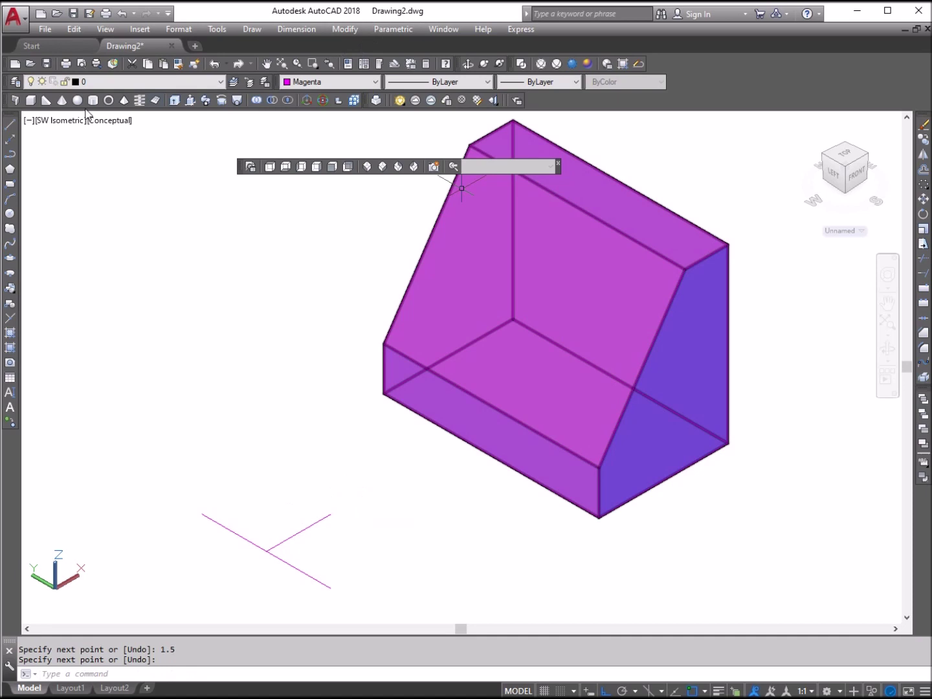
# Connect both ends of the base line to the tip of the 1.5 line, then delete that middle line to leave a triangle
pyautogui.click(10, 123)
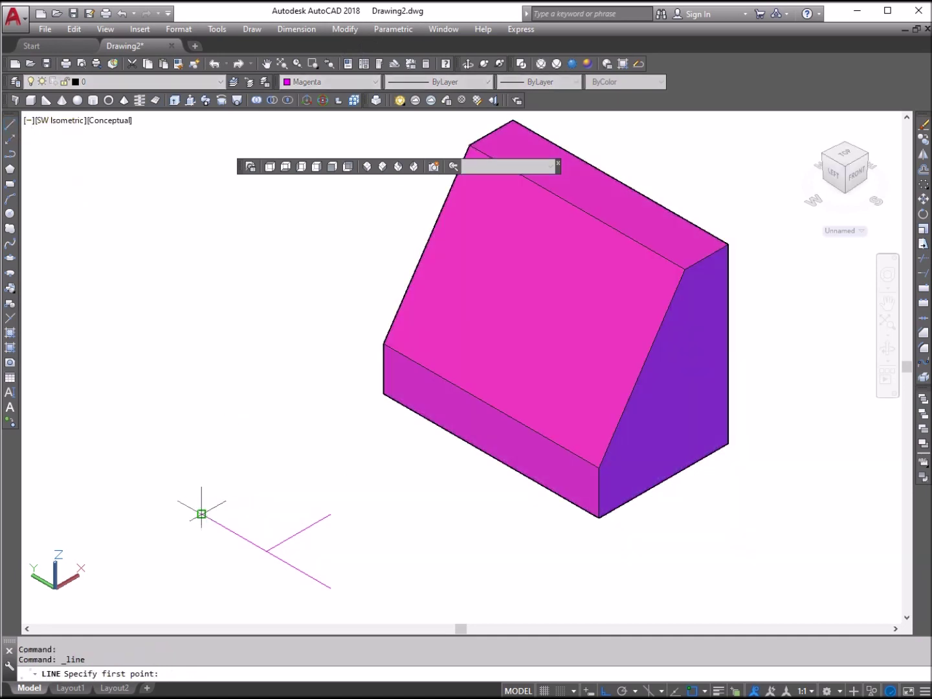
pyautogui.click(202, 514)
pyautogui.click(331, 514)
pyautogui.click(331, 588)
pyautogui.rightClick(337, 469)
pyautogui.click(367, 476)
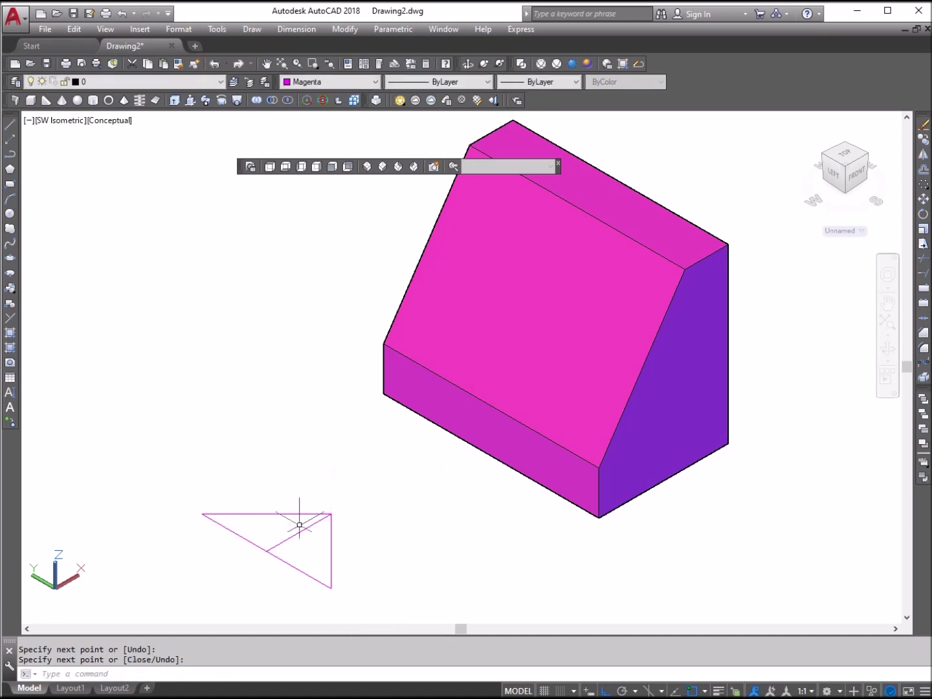
pyautogui.click(304, 530)
pyautogui.press('Delete')
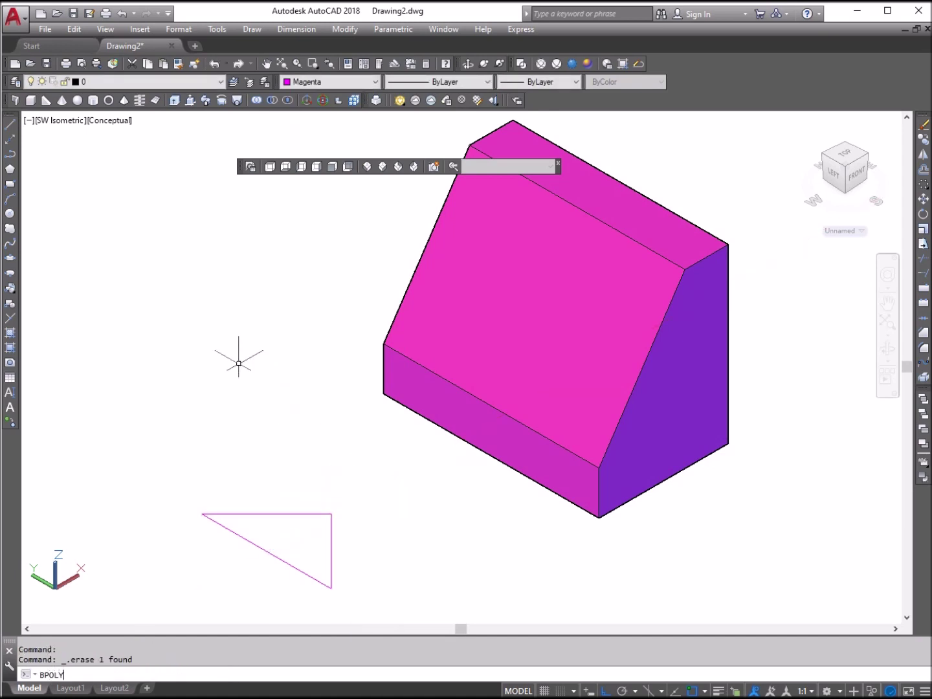
# Create a boundary polyline with BPOLY from a point inside the triangle
pyautogui.write('BPOLY')
pyautogui.press('Return')
pyautogui.click(40, 116)
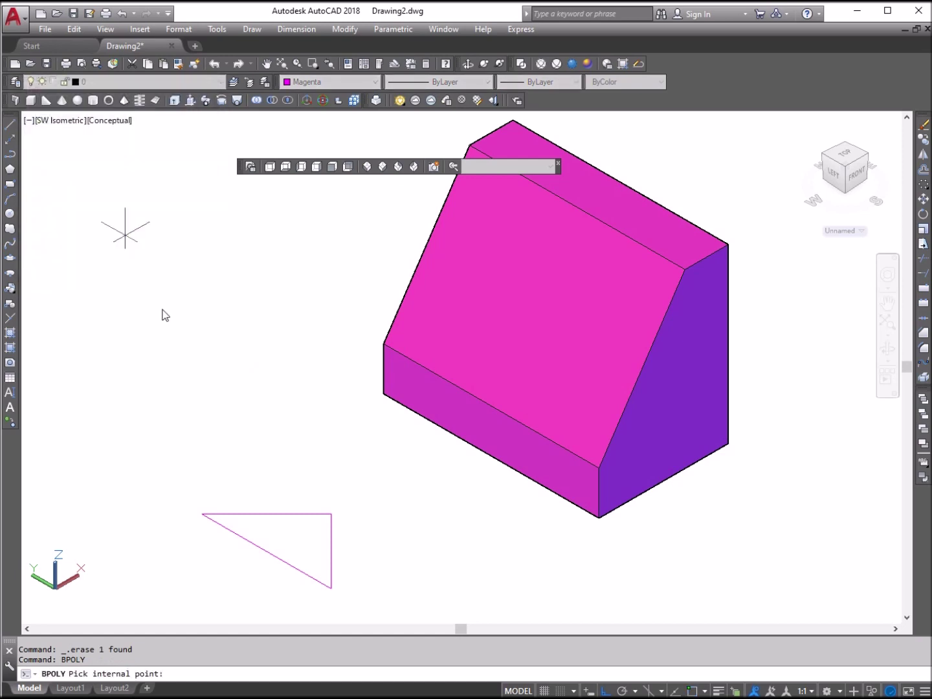
pyautogui.click(265, 532)
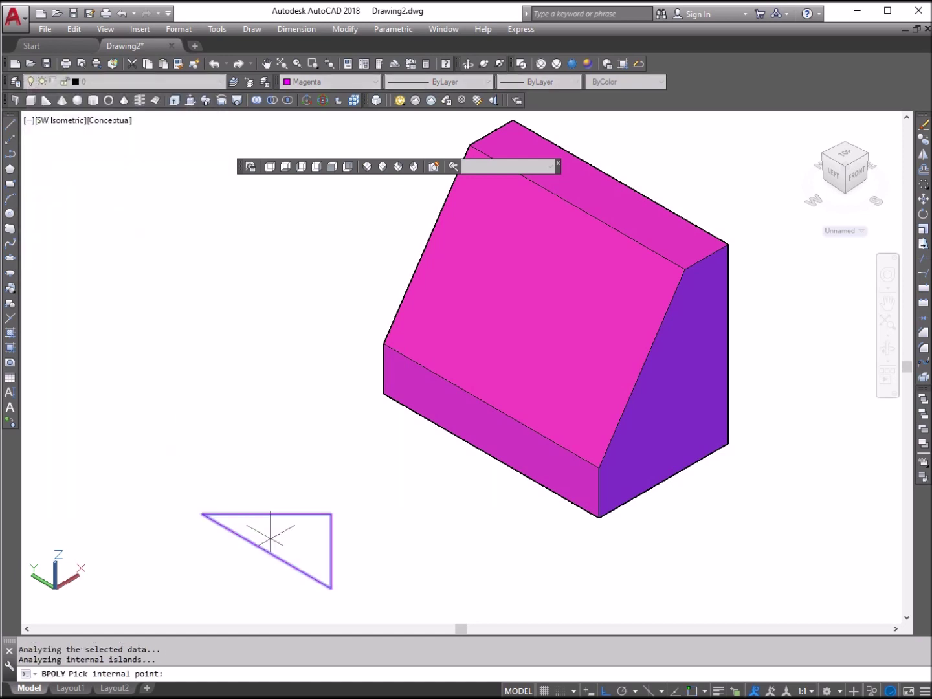
pyautogui.press('Return')
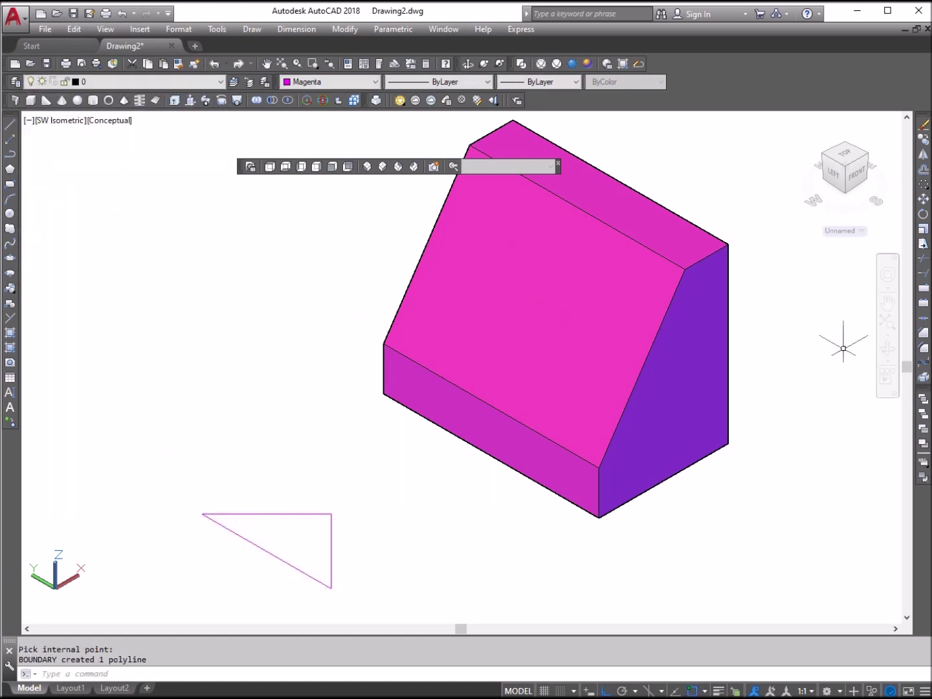
pyautogui.click(591, 214)
pyautogui.press('Escape')
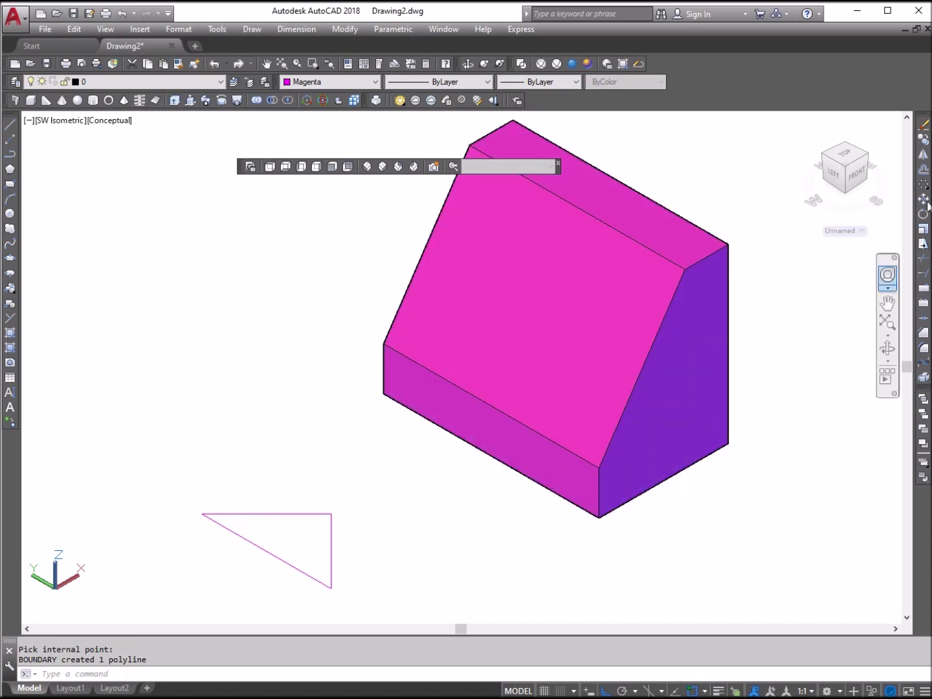
pyautogui.click(923, 199)
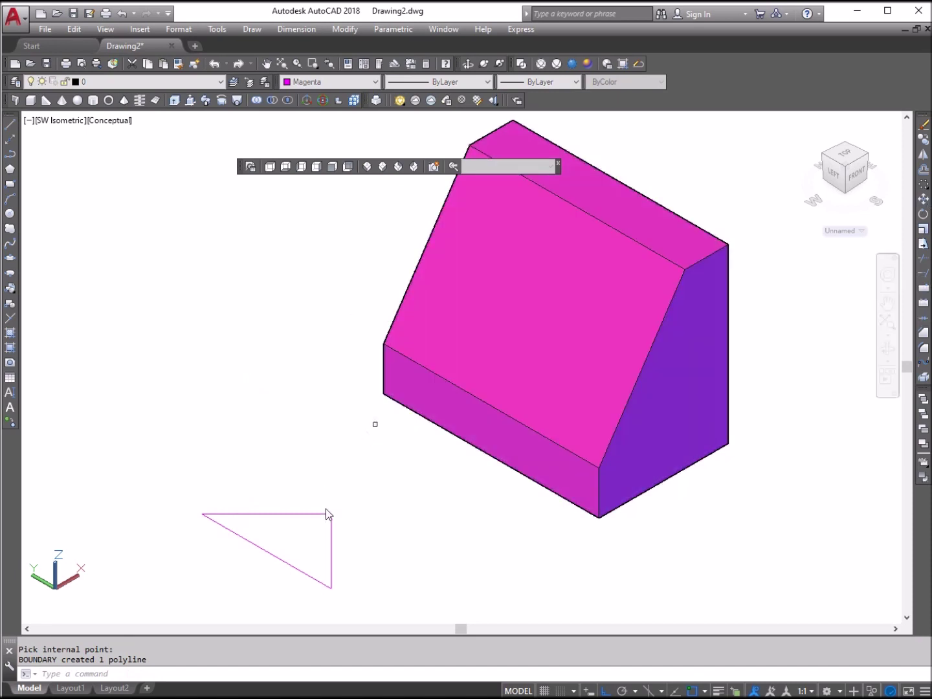
pyautogui.click(275, 553)
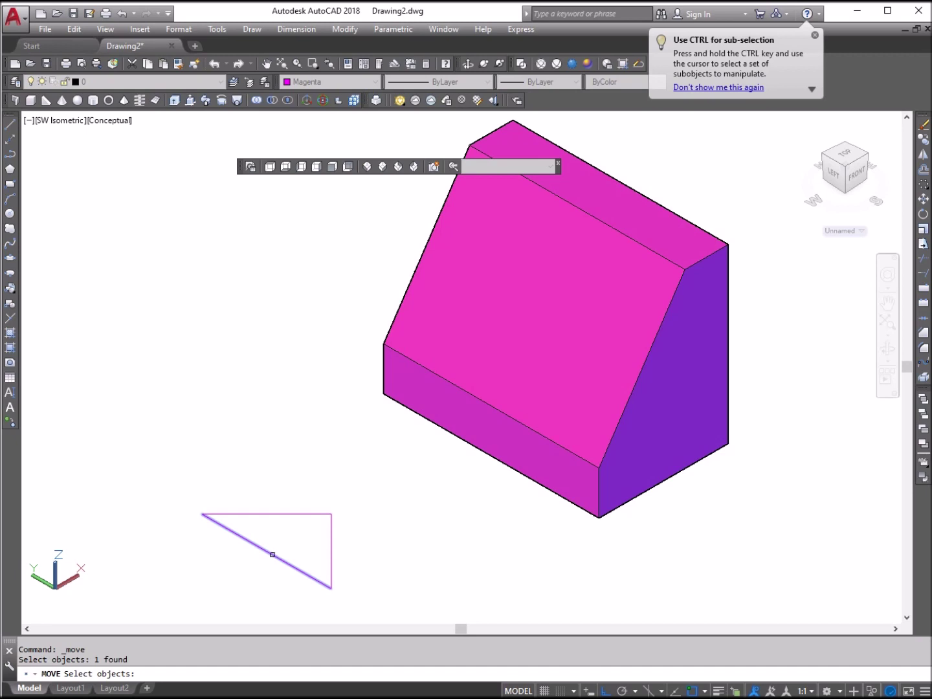
pyautogui.press('Escape')
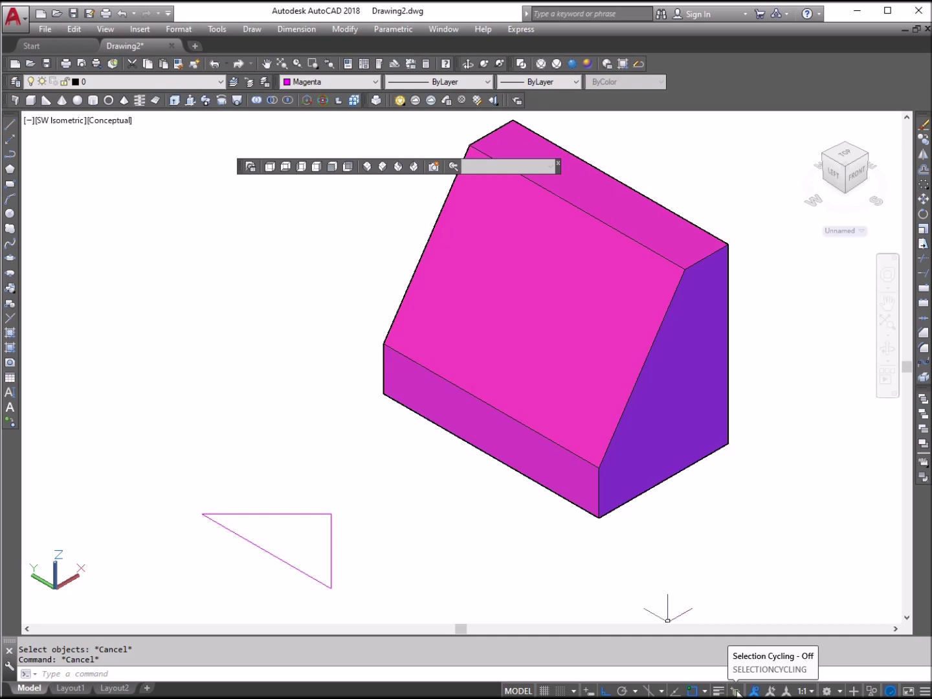
# Turn on Selection Cycling and move the triangle's boundary polyline clear of the original lines, towards the solid
pyautogui.click(736, 692)
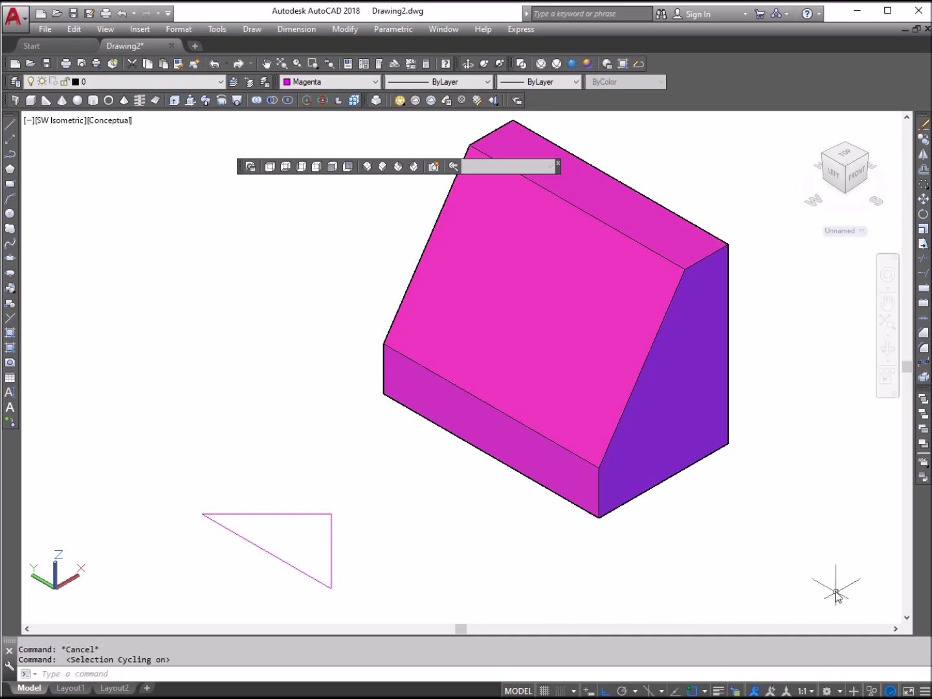
pyautogui.click(923, 199)
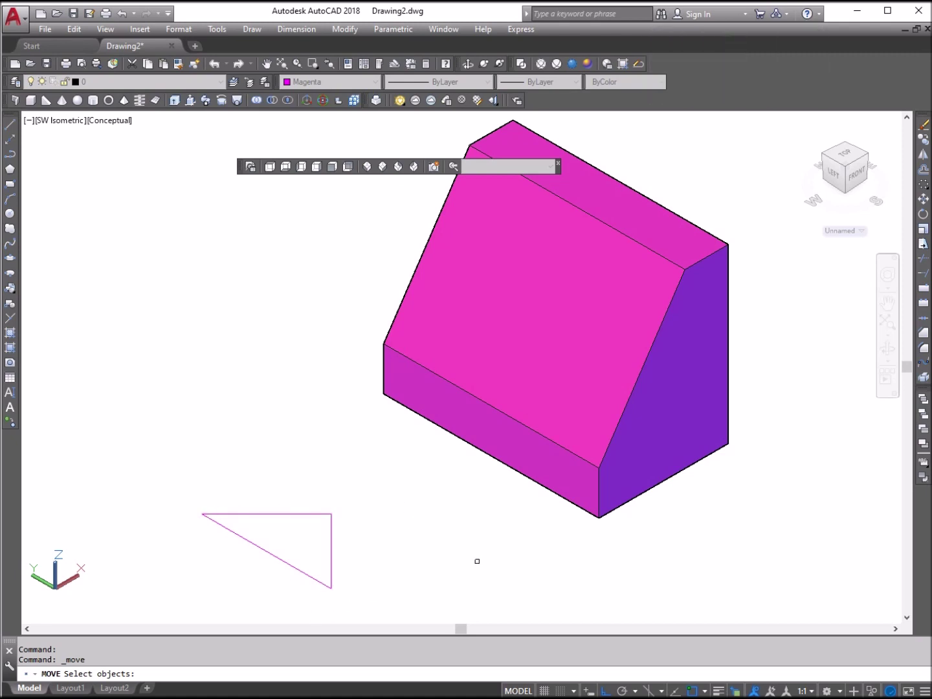
pyautogui.click(270, 553)
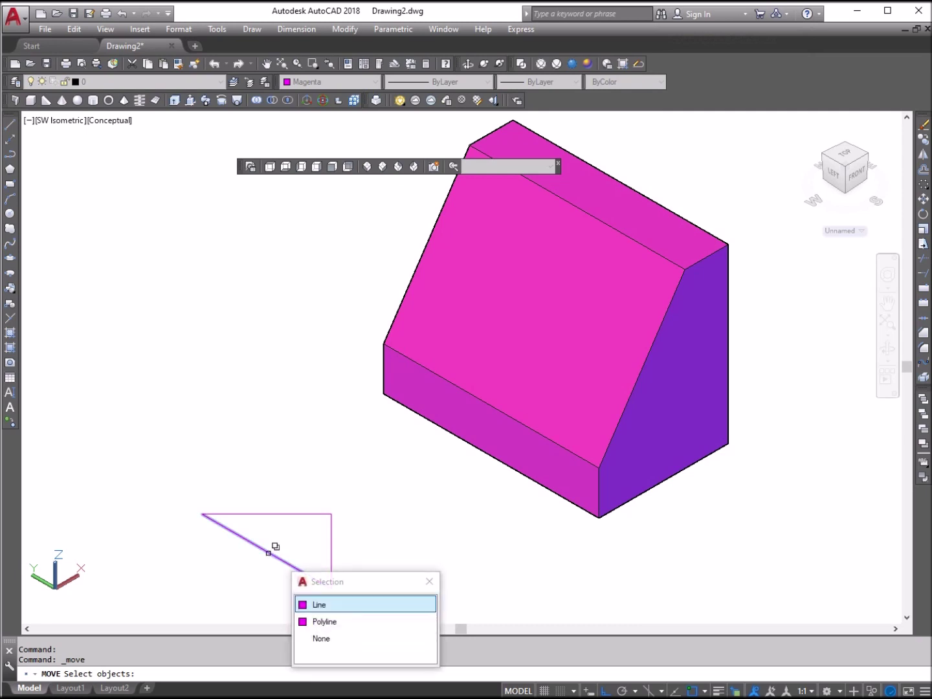
pyautogui.click(338, 620)
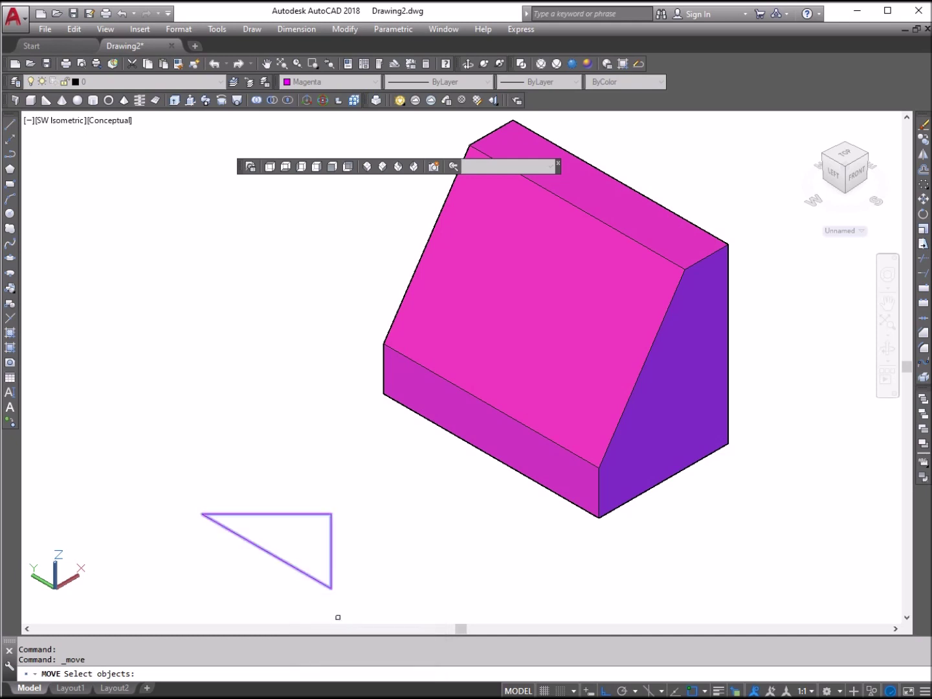
pyautogui.press('Return')
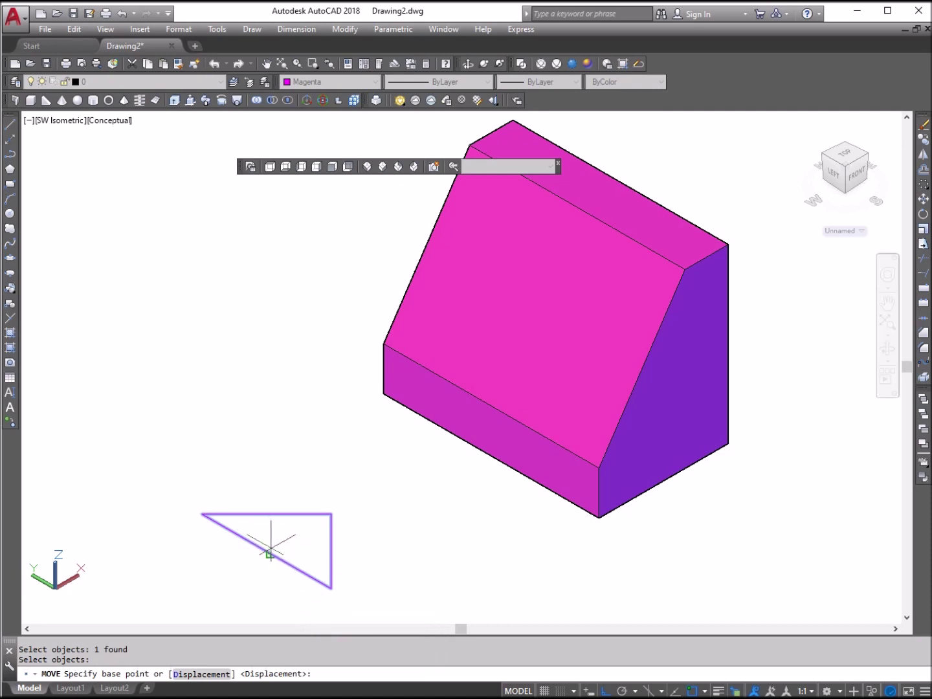
pyautogui.click(270, 554)
pyautogui.click(357, 444)
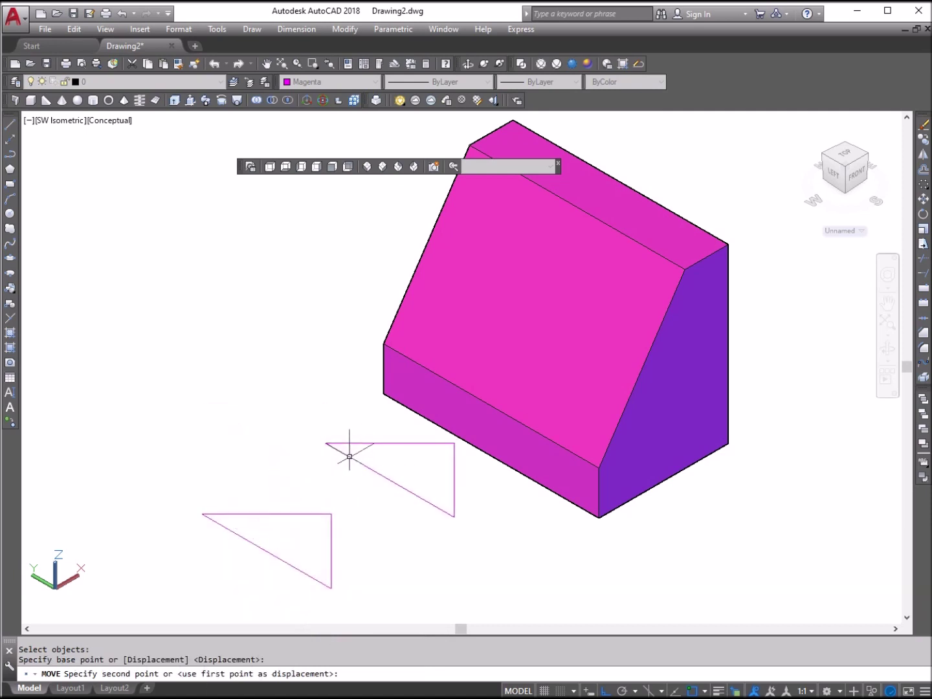
# Delete the three original triangle lines
pyautogui.click(371, 593)
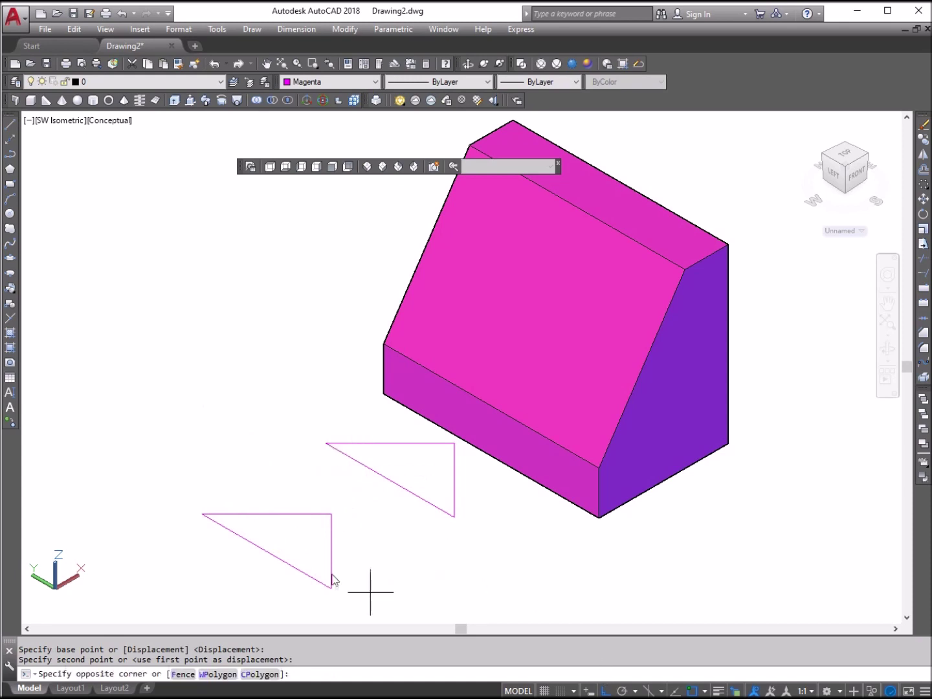
pyautogui.click(234, 488)
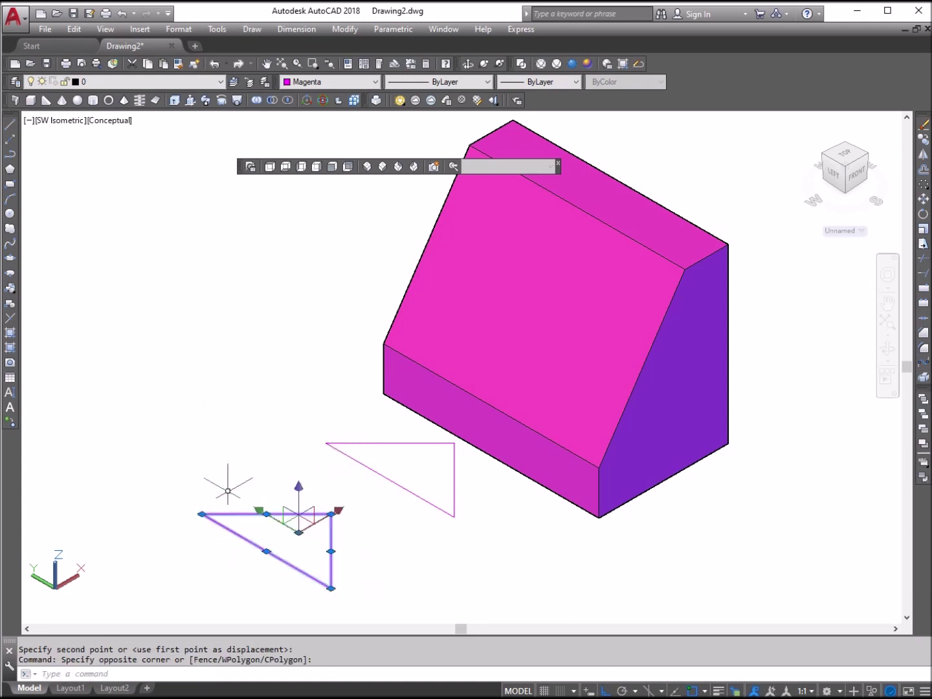
pyautogui.press('Delete')
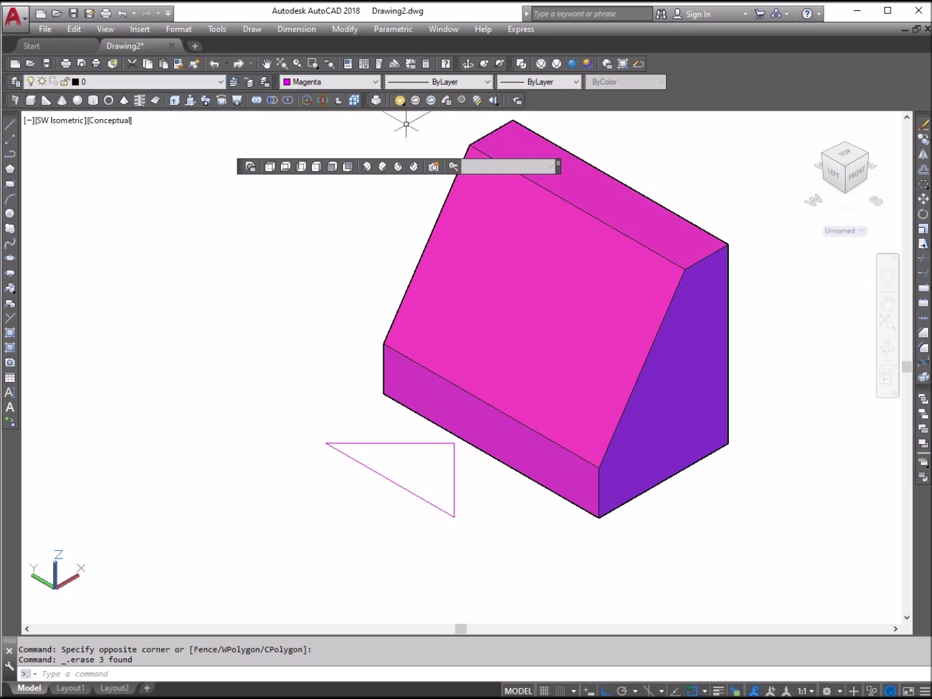
# Move the triangle polyline from the midpoint of its base side to the midpoint of the solid's lower front edge
pyautogui.click(409, 514)
pyautogui.click(379, 474)
pyautogui.press('Return')
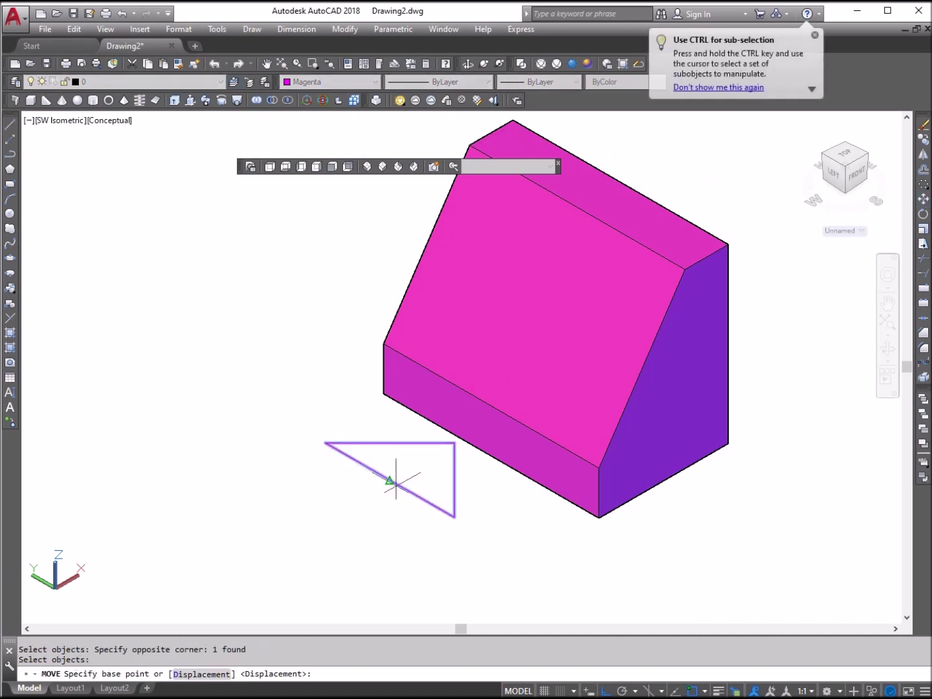
pyautogui.click(389, 480)
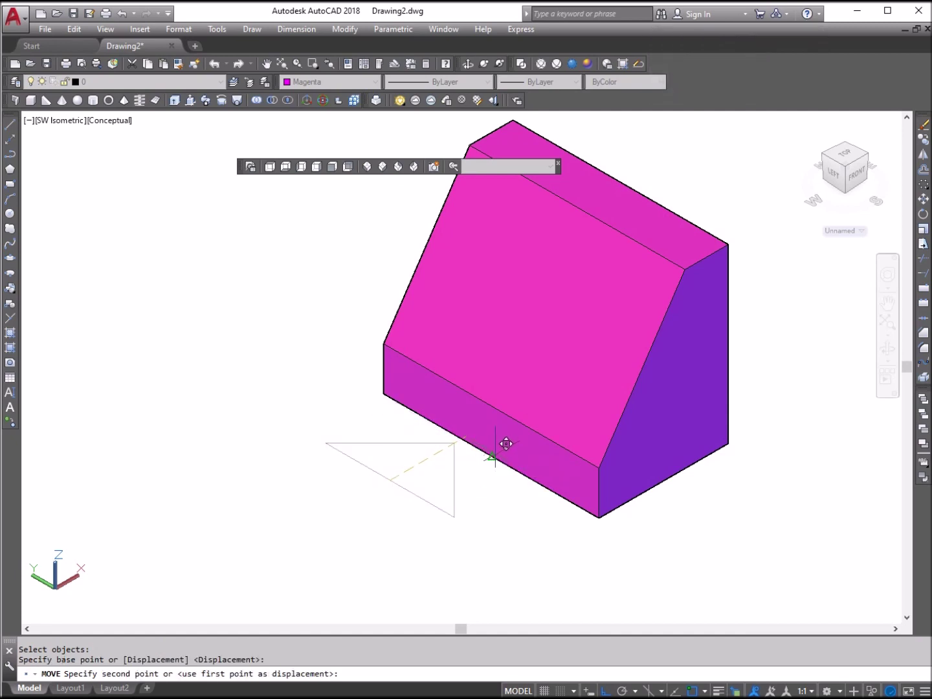
pyautogui.click(494, 457)
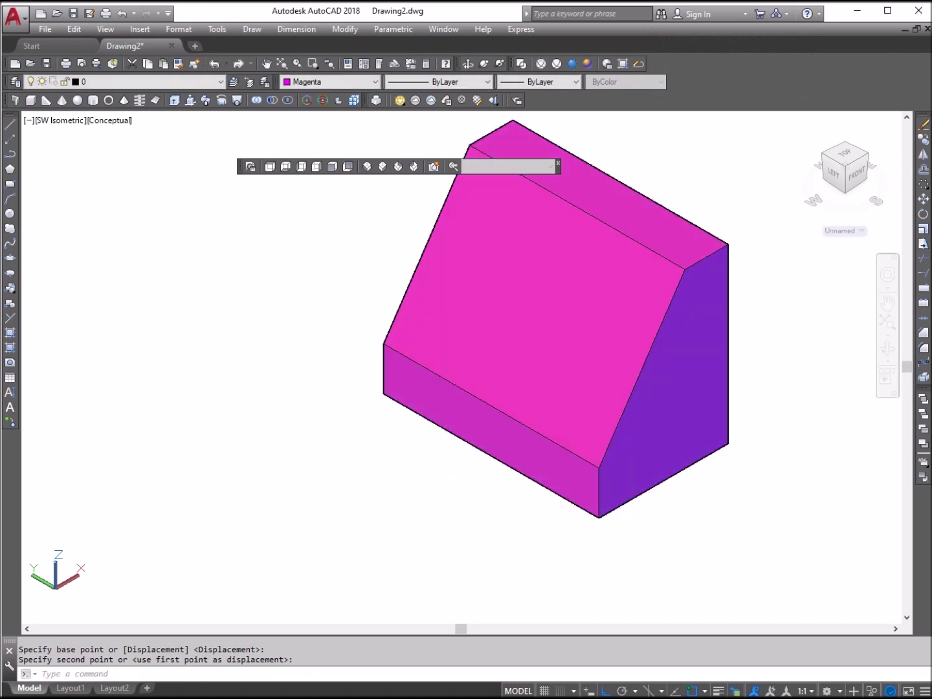
# Set the current object colour to Yellow
pyautogui.click(342, 84)
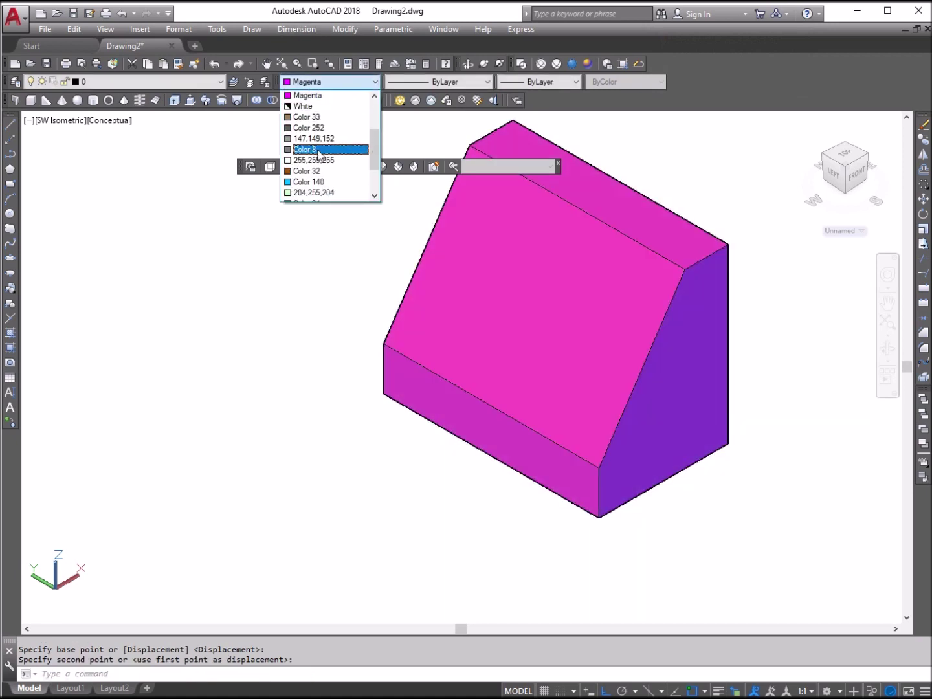
pyautogui.scroll(3, 320, 139)
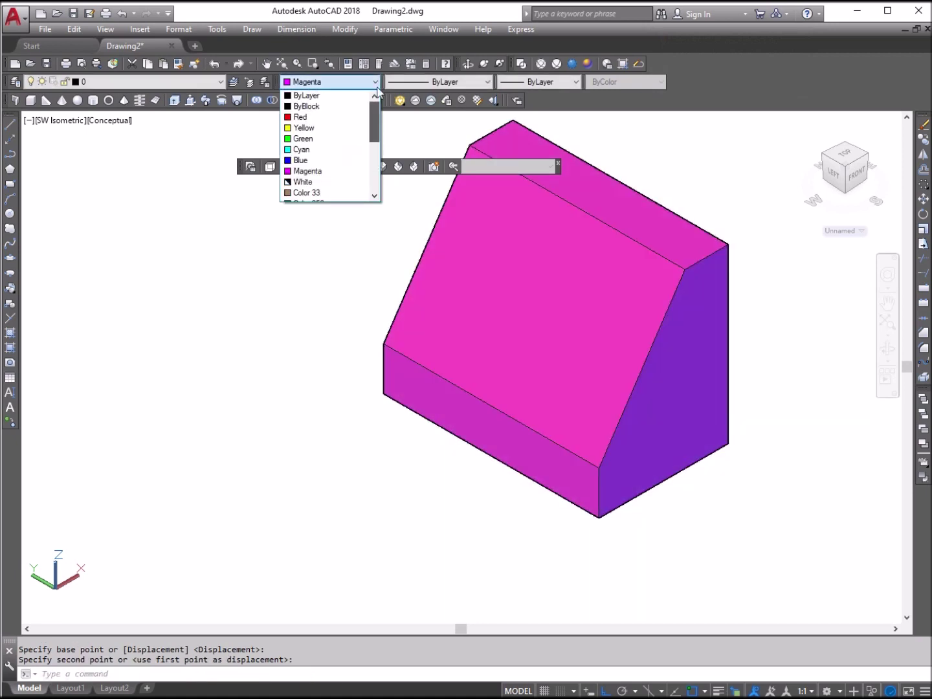
pyautogui.click(339, 128)
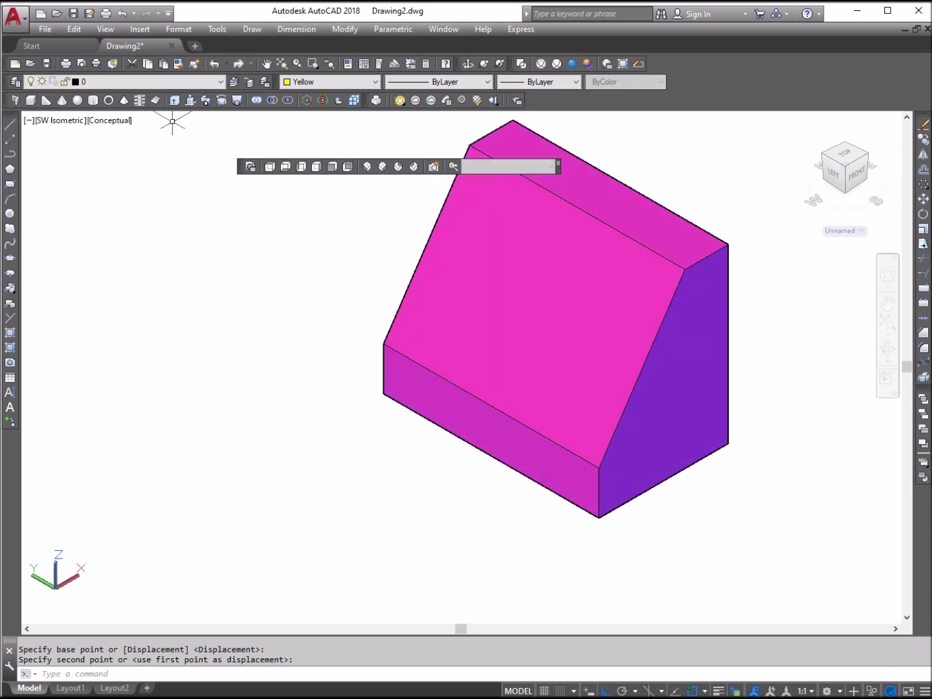
# Extrude the triangle polyline at the solid's lower front edge upward to a height above the solid's top
pyautogui.click(175, 101)
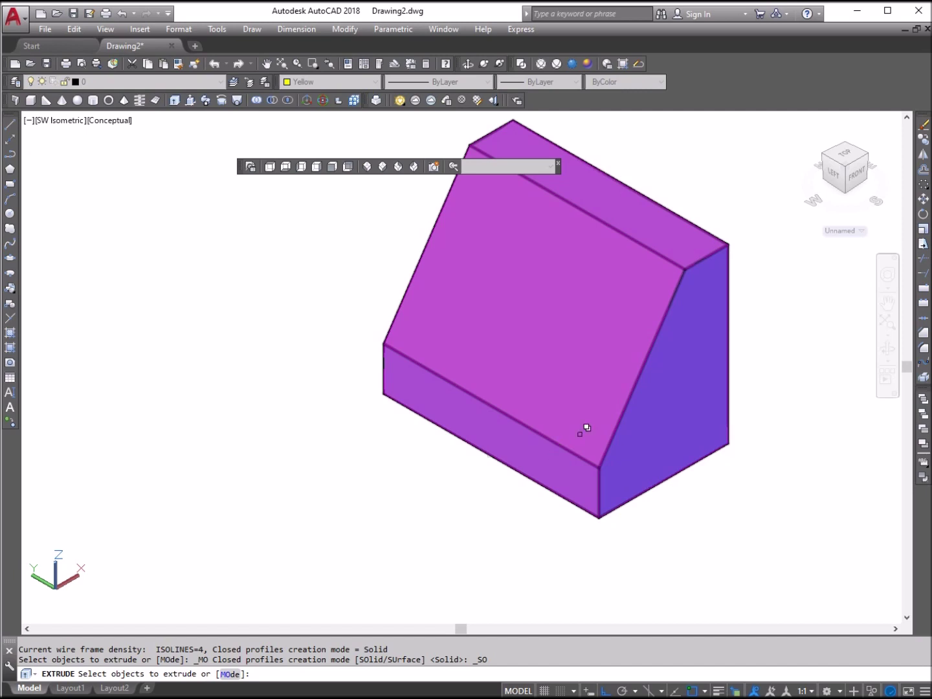
pyautogui.click(488, 453)
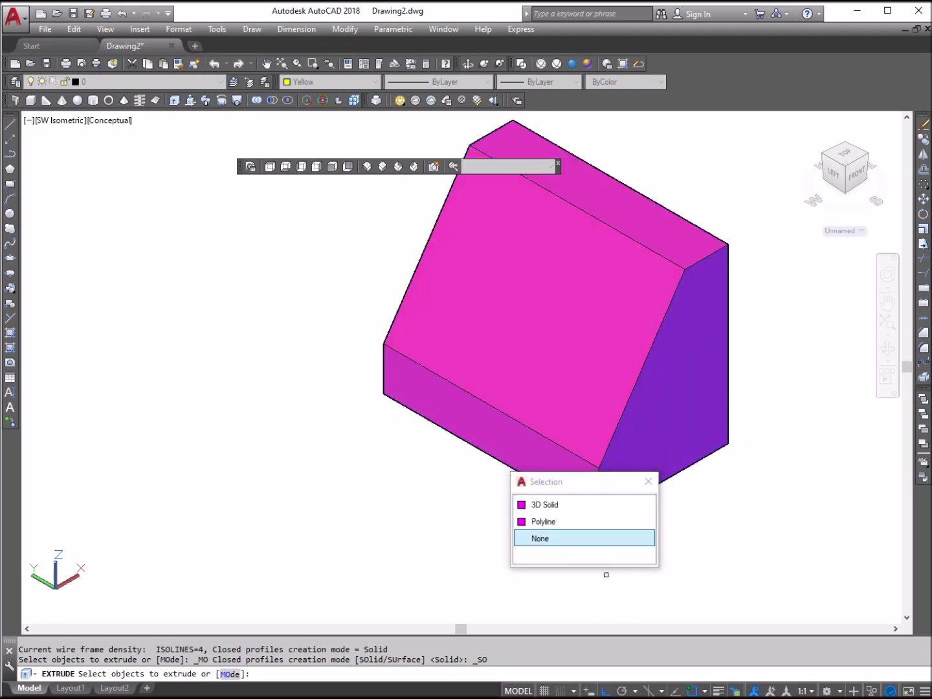
pyautogui.click(544, 522)
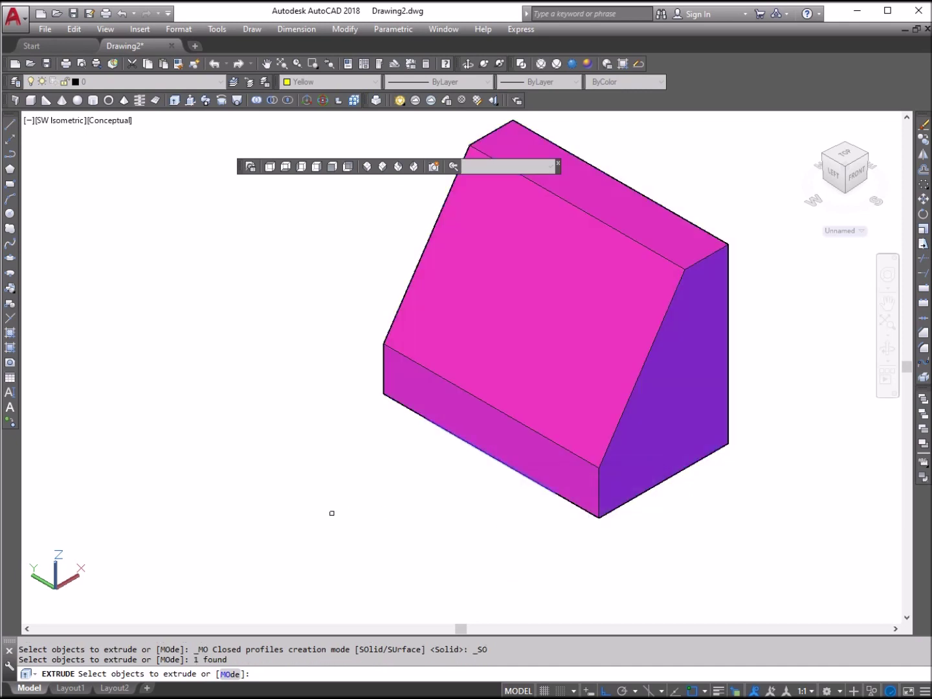
pyautogui.press('Return')
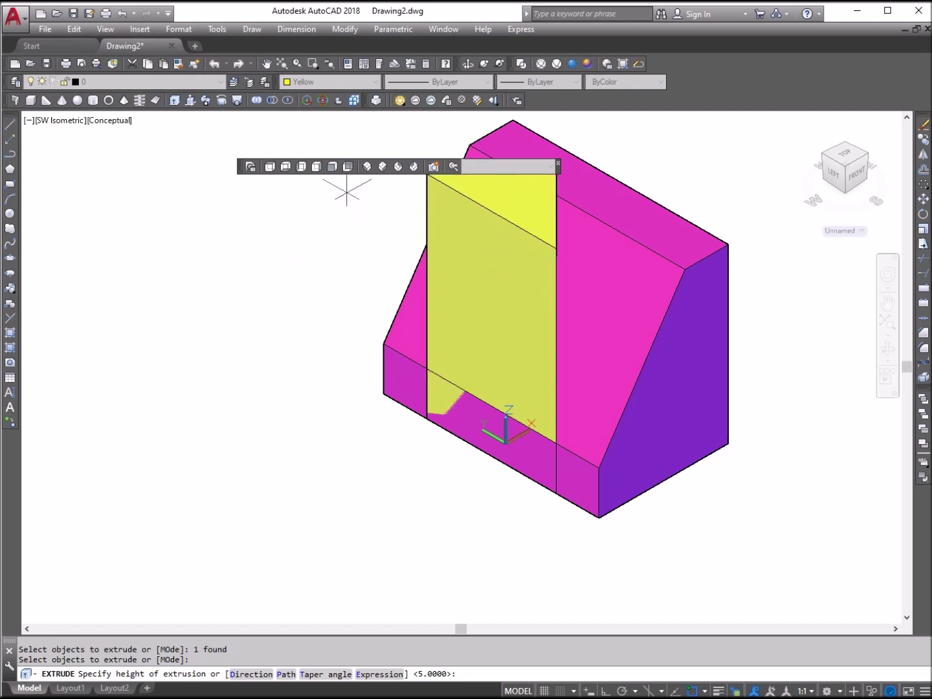
pyautogui.click(340, 128)
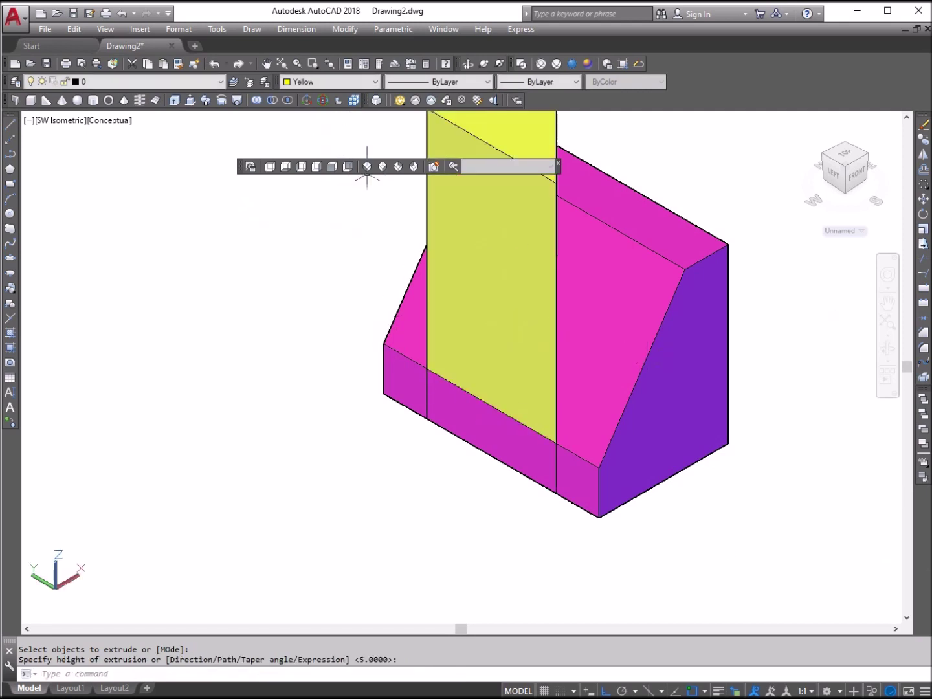
# Subtract the yellow triangular prism from the magenta sloped solid to cut a V-shaped notch
pyautogui.click(275, 101)
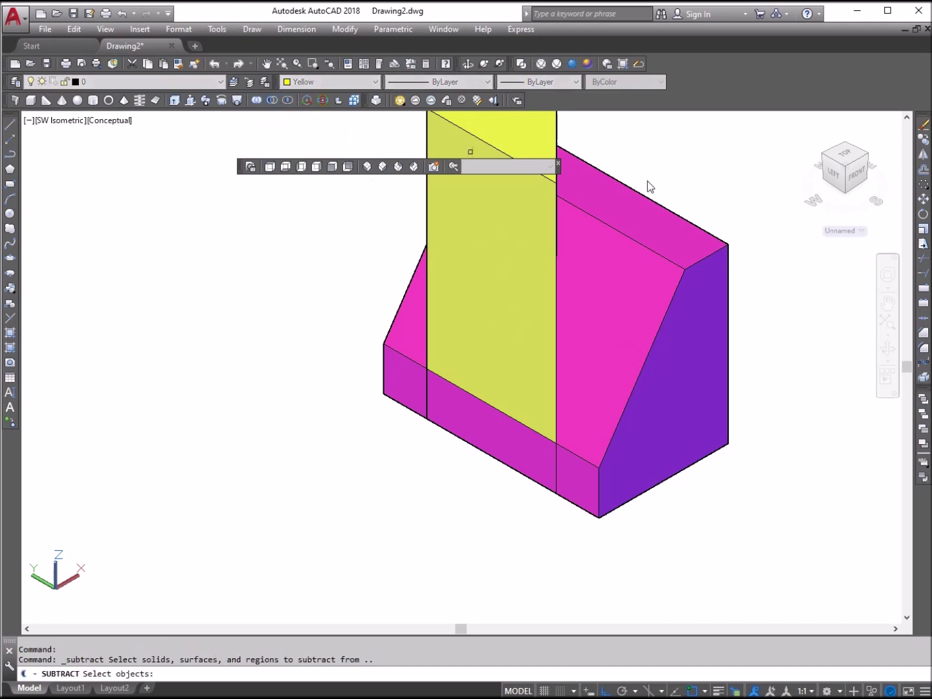
pyautogui.click(633, 235)
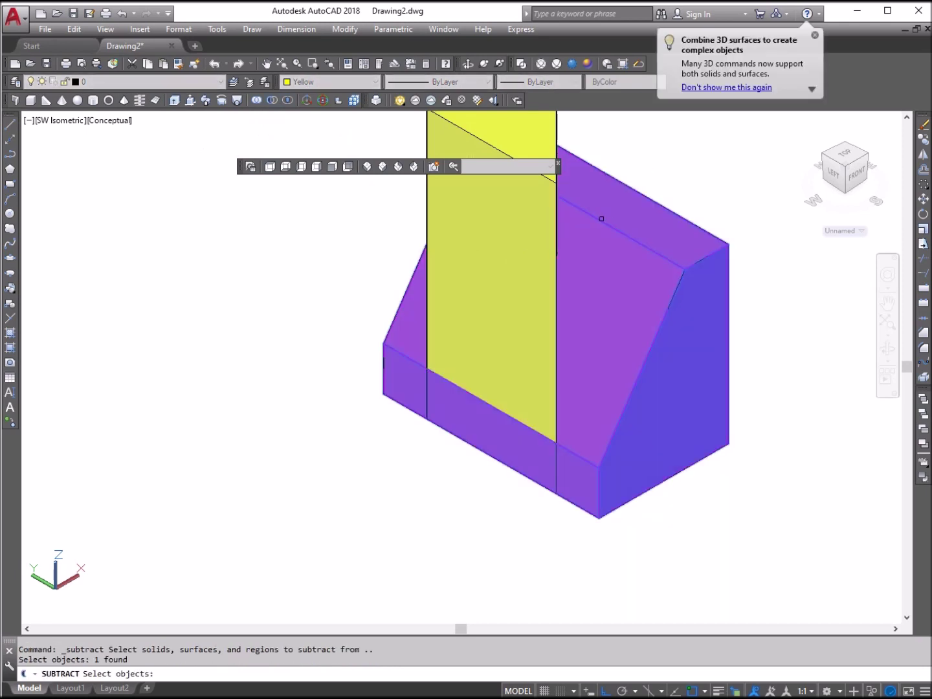
pyautogui.press('Return')
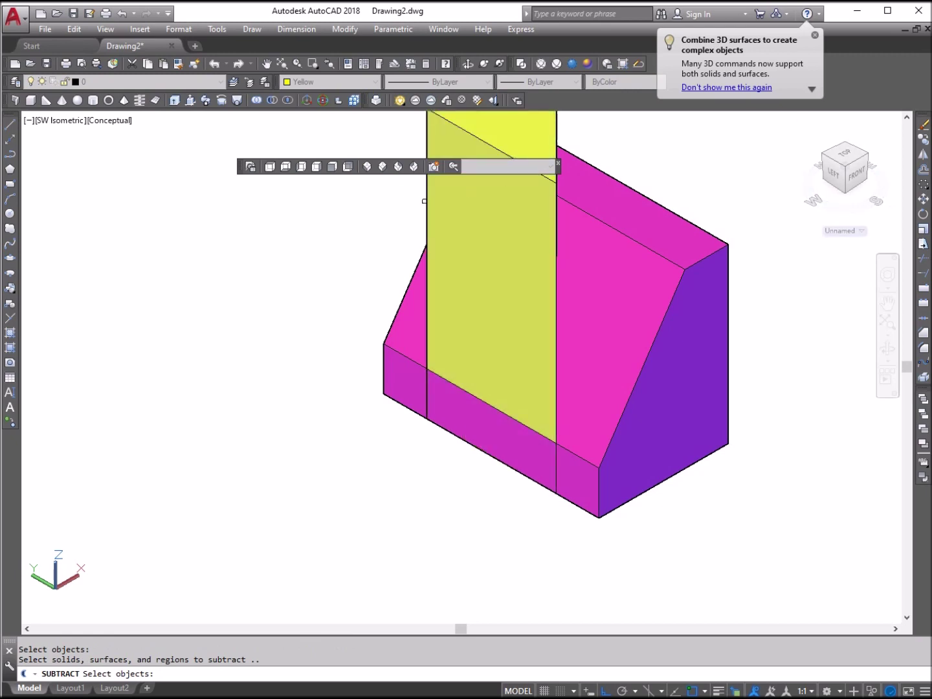
pyautogui.click(432, 213)
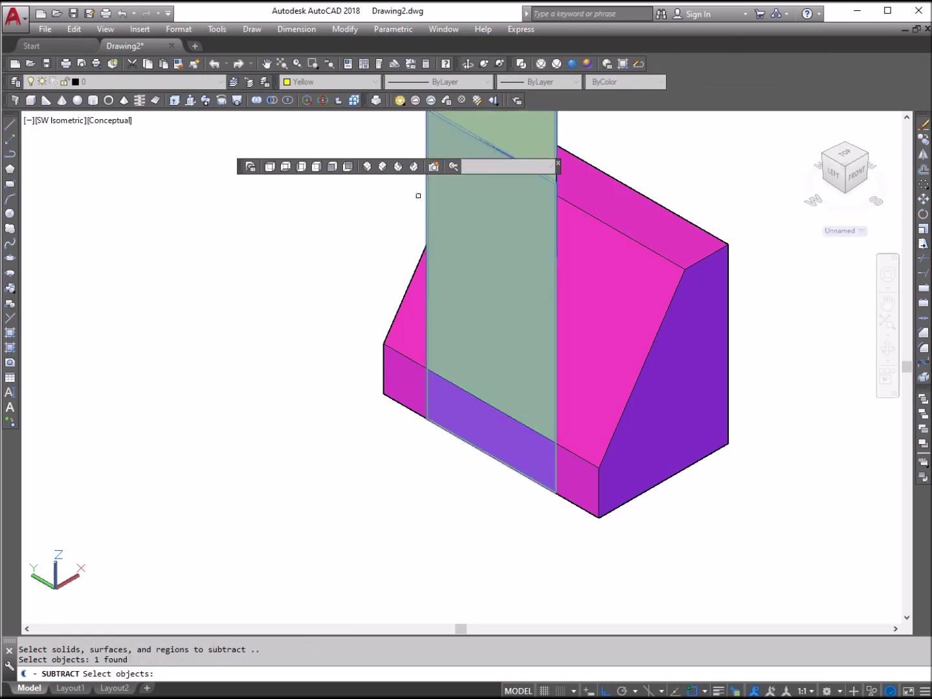
pyautogui.press('Return')
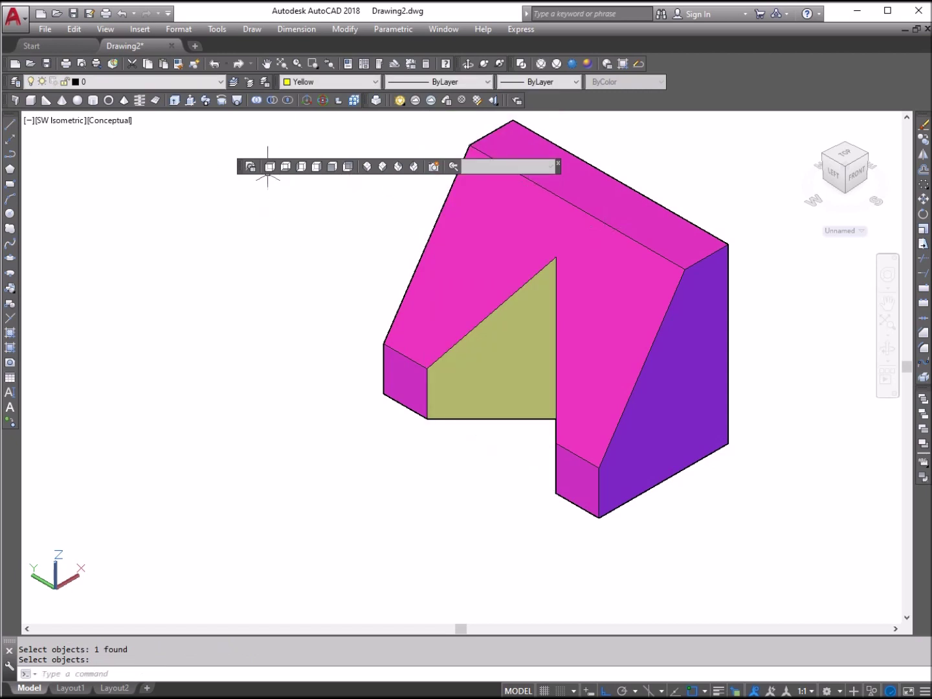
# Dock the floating View toolbar and orbit the model to inspect both inner faces of the triangular notch
pyautogui.moveTo(244, 169); pyautogui.dragTo(559, 99)
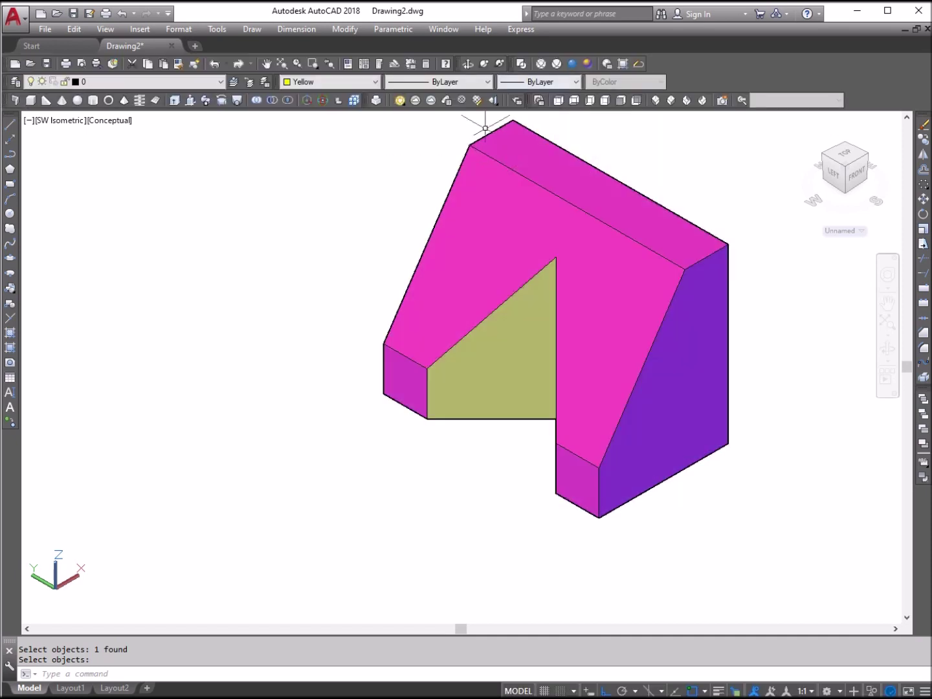
pyautogui.click(467, 64)
pyautogui.moveTo(511, 375)
pyautogui.mouseDown()
pyautogui.moveTo(536, 287)
pyautogui.moveTo(530, 307)
pyautogui.moveTo(534, 296)
pyautogui.mouseUp()
pyautogui.rightClick(491, 230)
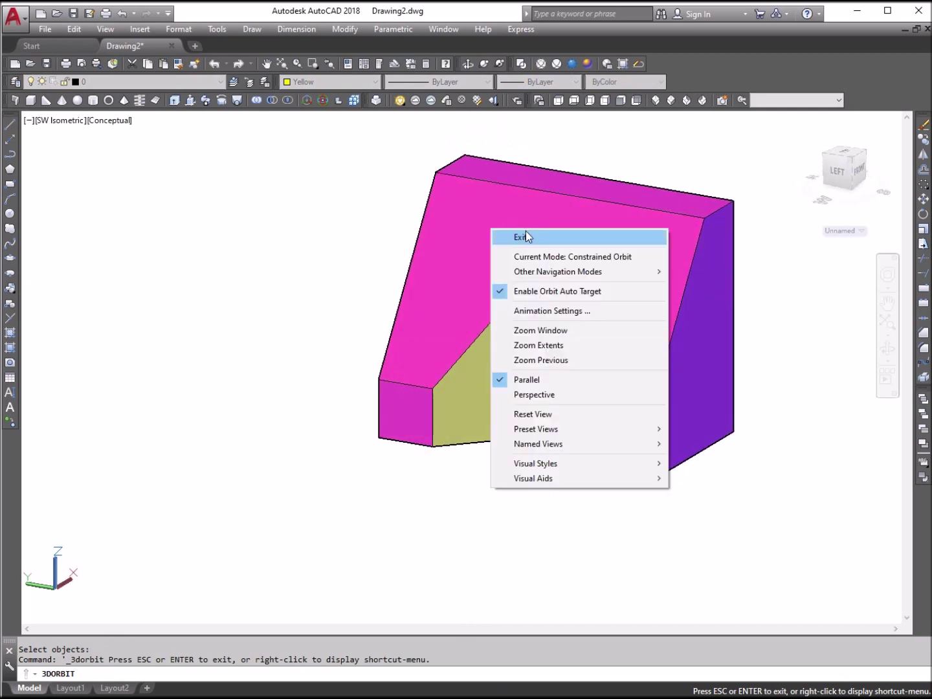
pyautogui.click(526, 233)
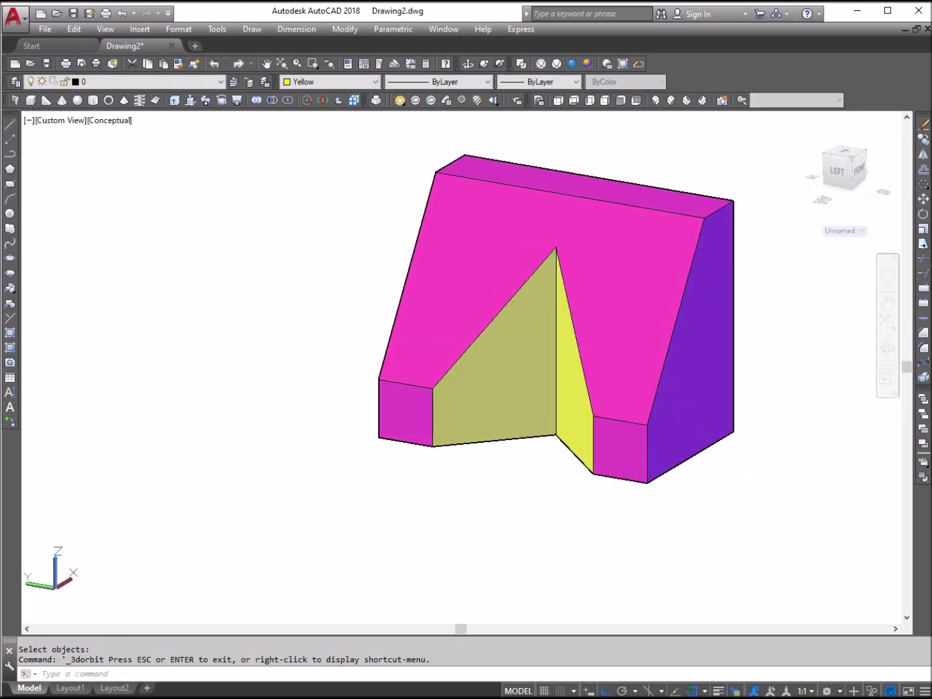
# Delete the notched solid and switch to the Front view
pyautogui.click(770, 500)
pyautogui.click(52, 140)
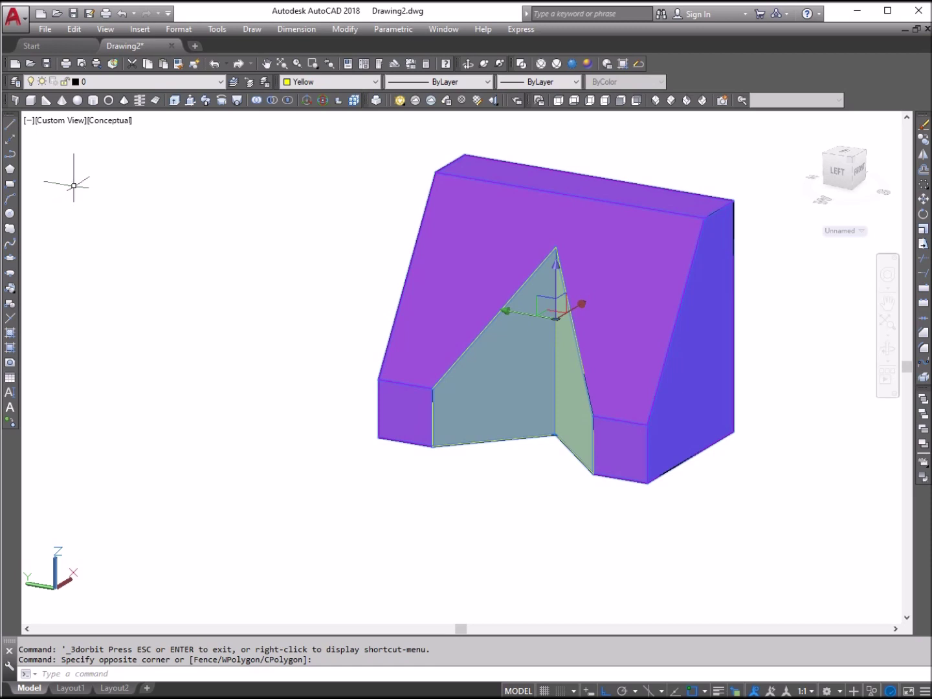
pyautogui.press('Delete')
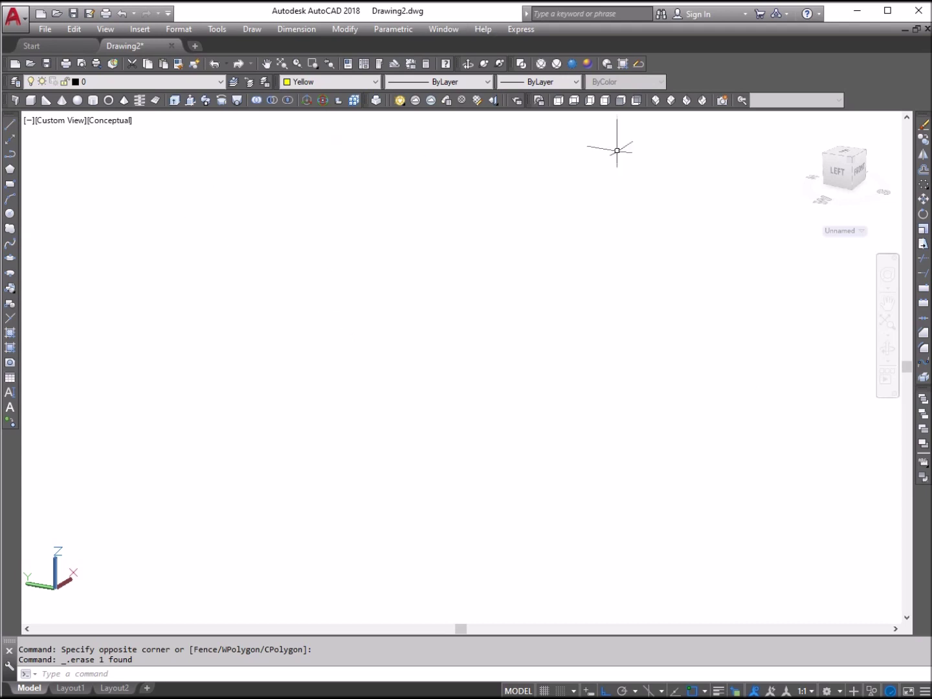
pyautogui.click(620, 101)
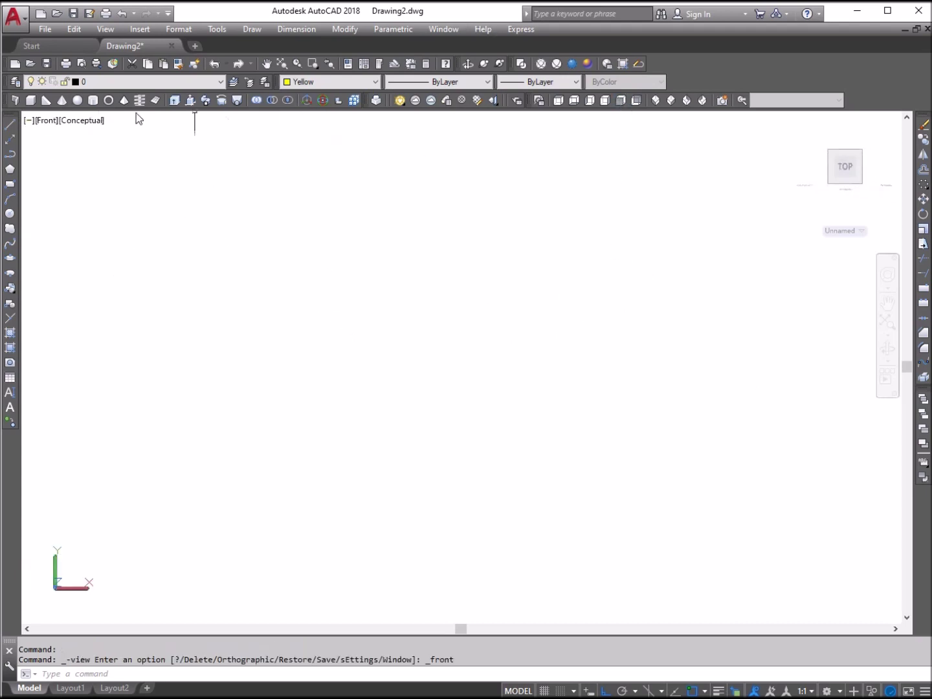
pyautogui.click(9, 123)
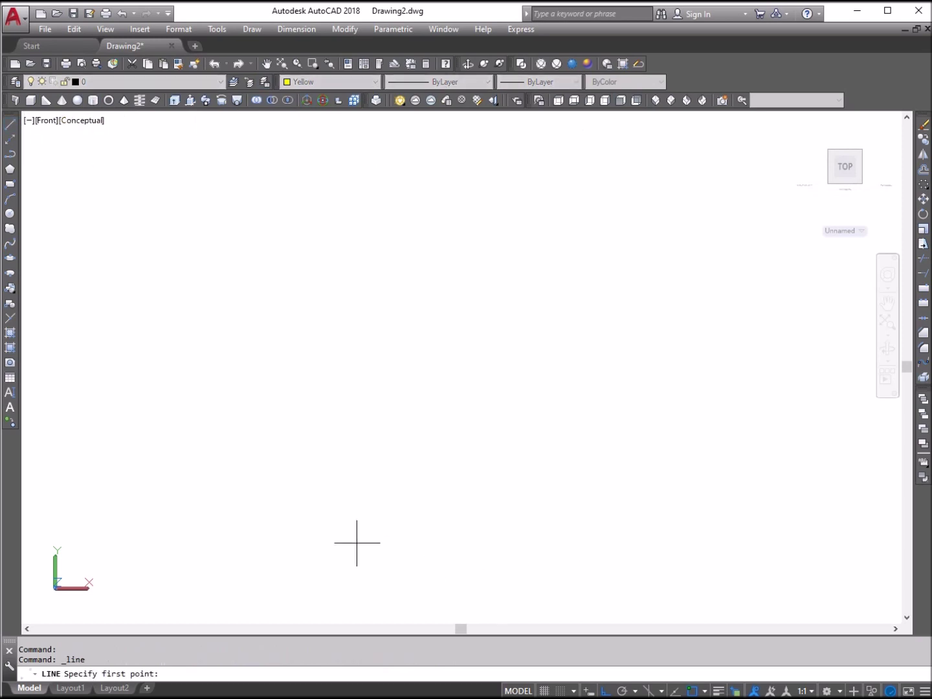
pyautogui.click(297, 543)
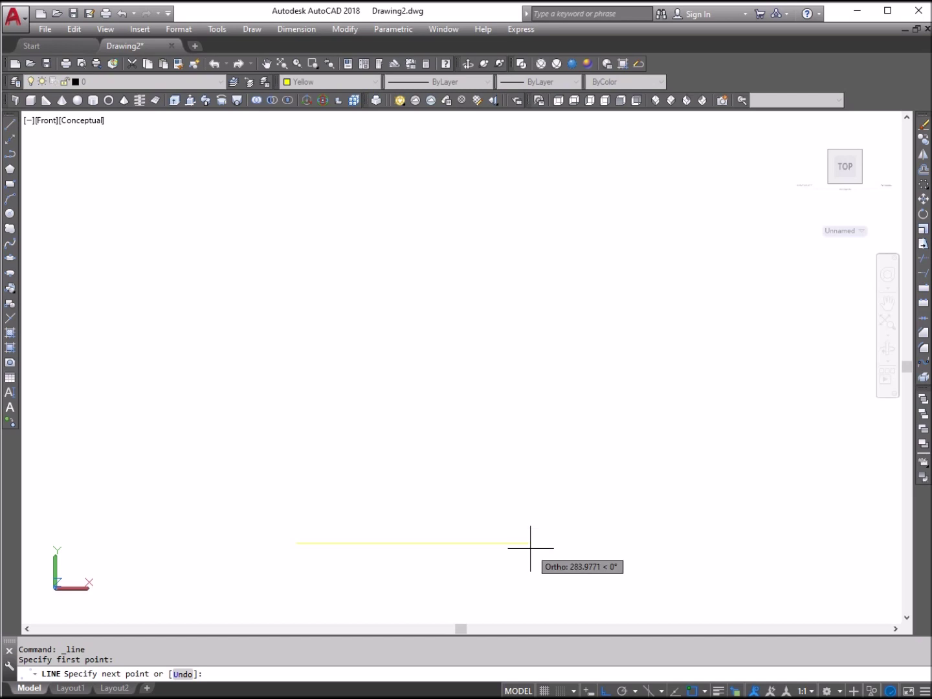
pyautogui.press('Escape')
# Set the current object colour to index colour 40
pyautogui.click(366, 82)
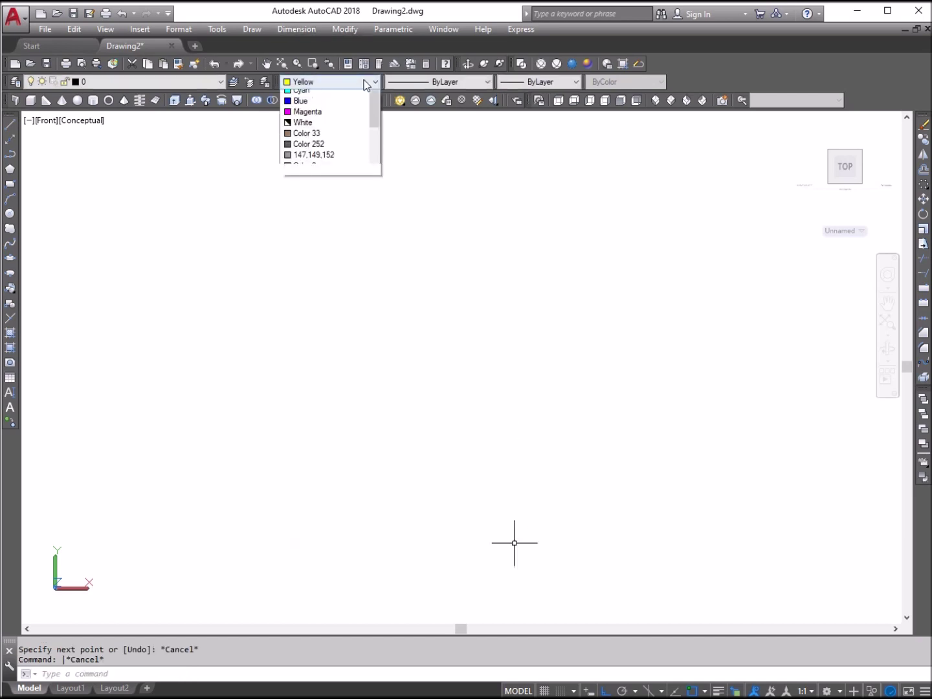
pyautogui.moveTo(375, 152); pyautogui.dragTo(372, 198)
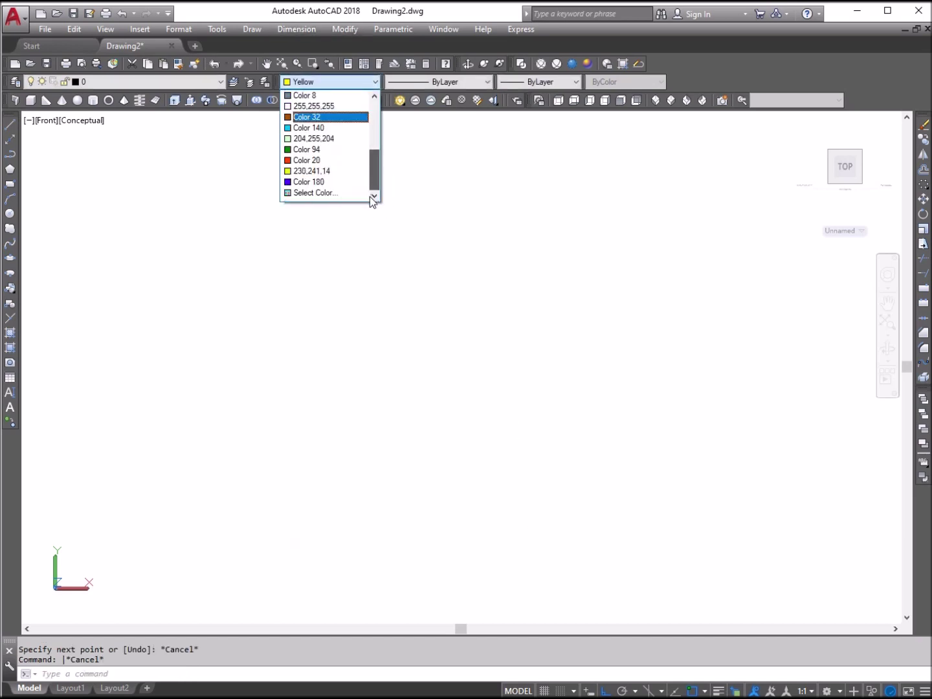
pyautogui.click(323, 193)
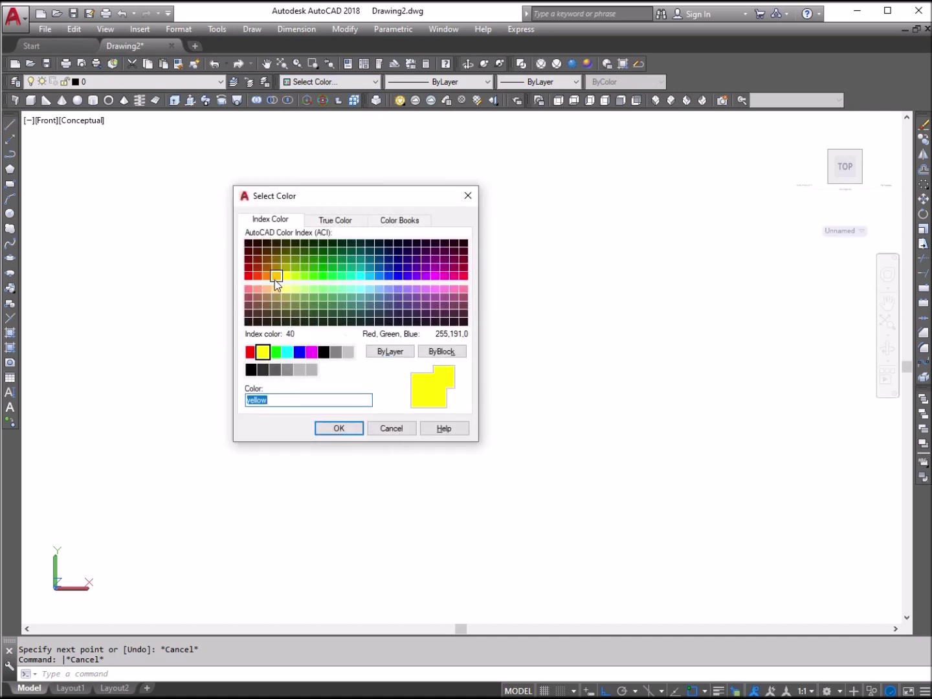
pyautogui.click(276, 275)
pyautogui.click(339, 429)
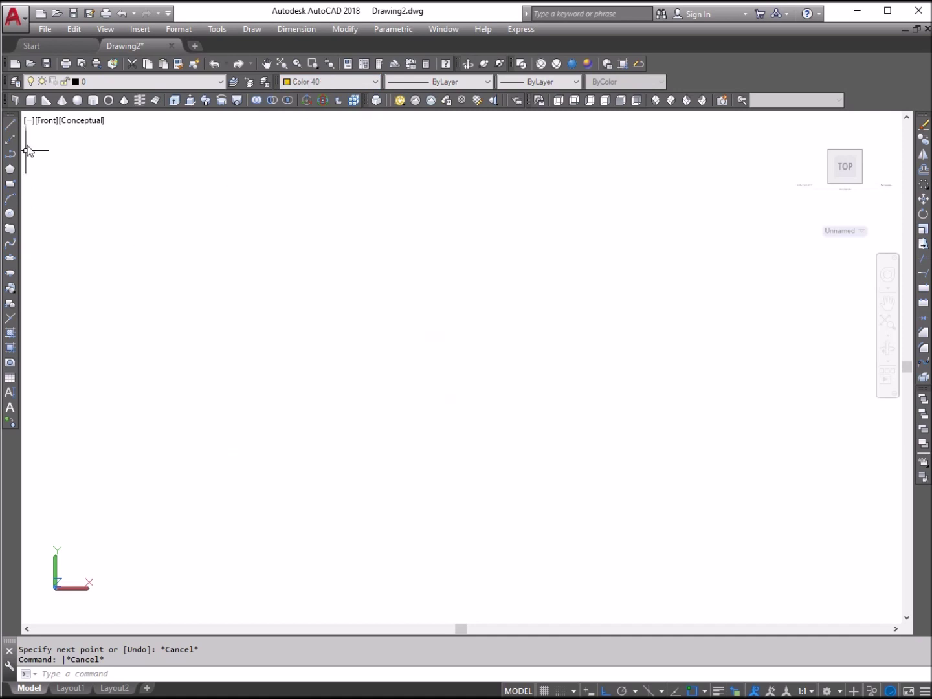
# Draw a horizontal base line 3 units long towards +X in the lower part of the drawing
pyautogui.click(10, 123)
pyautogui.click(308, 517)
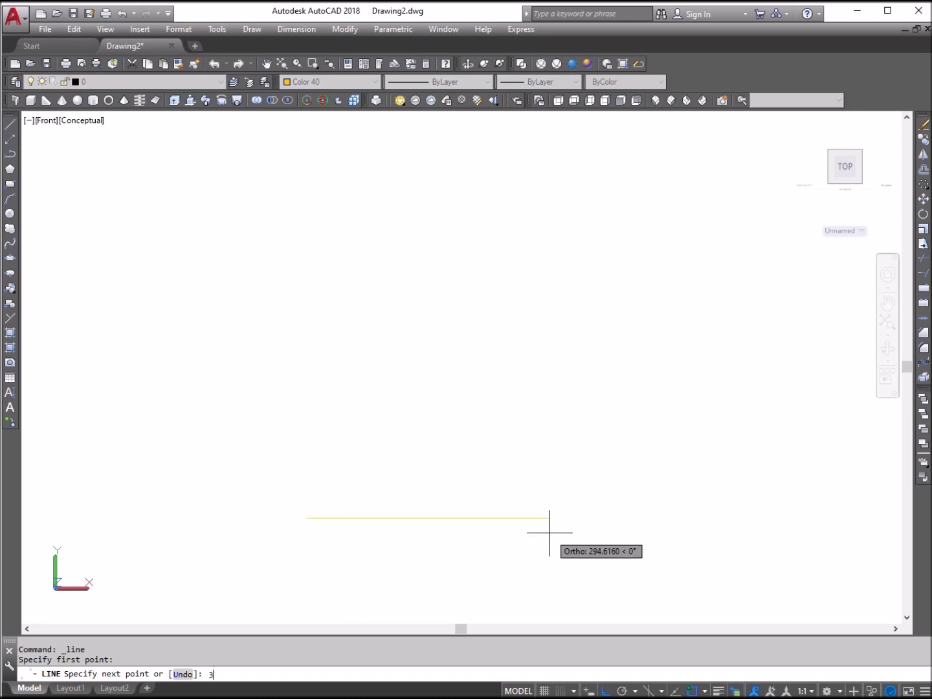
pyautogui.write('3')
pyautogui.press('Return')
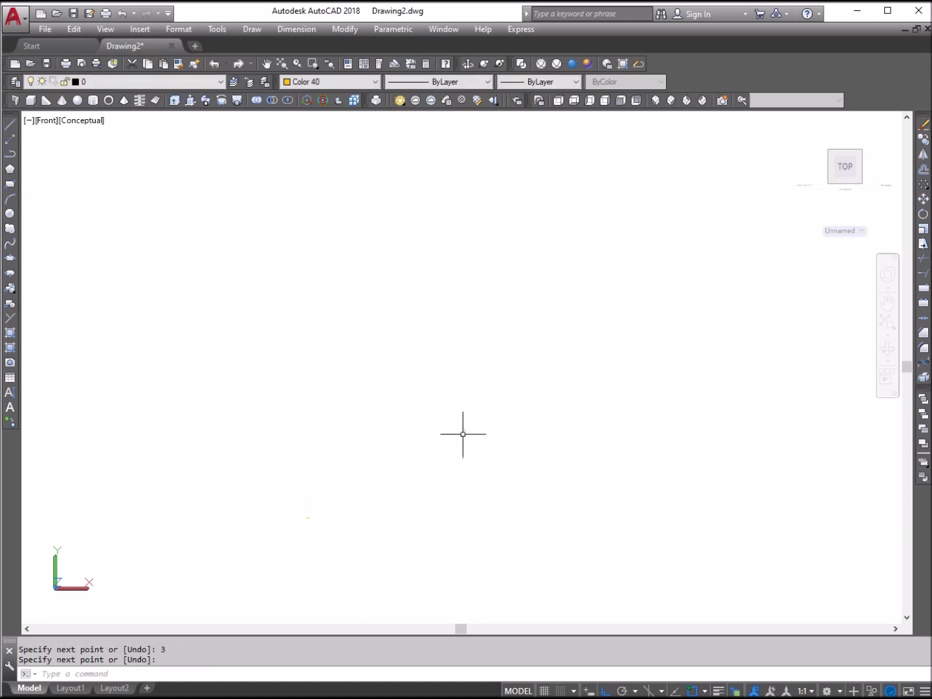
# Draw a vertical line 4 units long upward from the midpoint of the horizontal base line
pyautogui.write('z')
pyautogui.press('Return')
pyautogui.write('E')
pyautogui.press('Return')
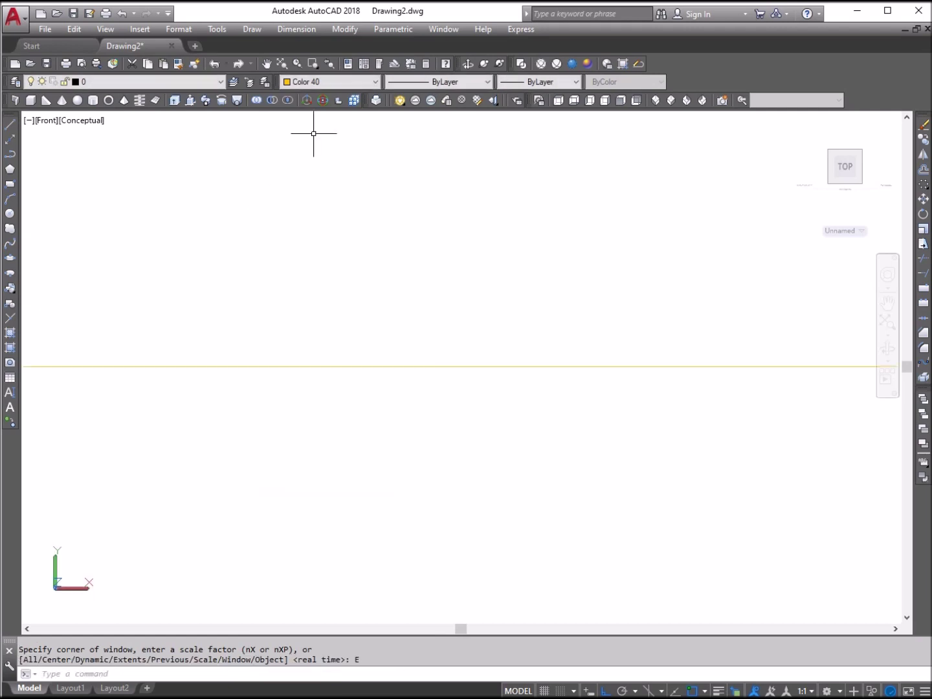
pyautogui.press('Return')
pyautogui.press('Return')
pyautogui.moveTo(391, 308); pyautogui.dragTo(433, 568)
pyautogui.rightClick(397, 291)
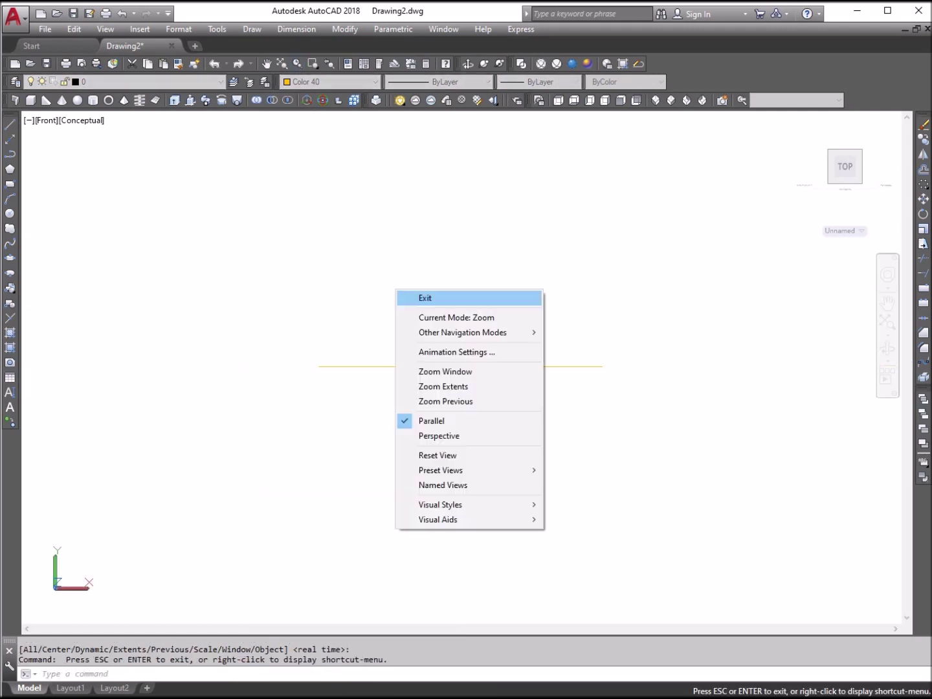
pyautogui.click(421, 298)
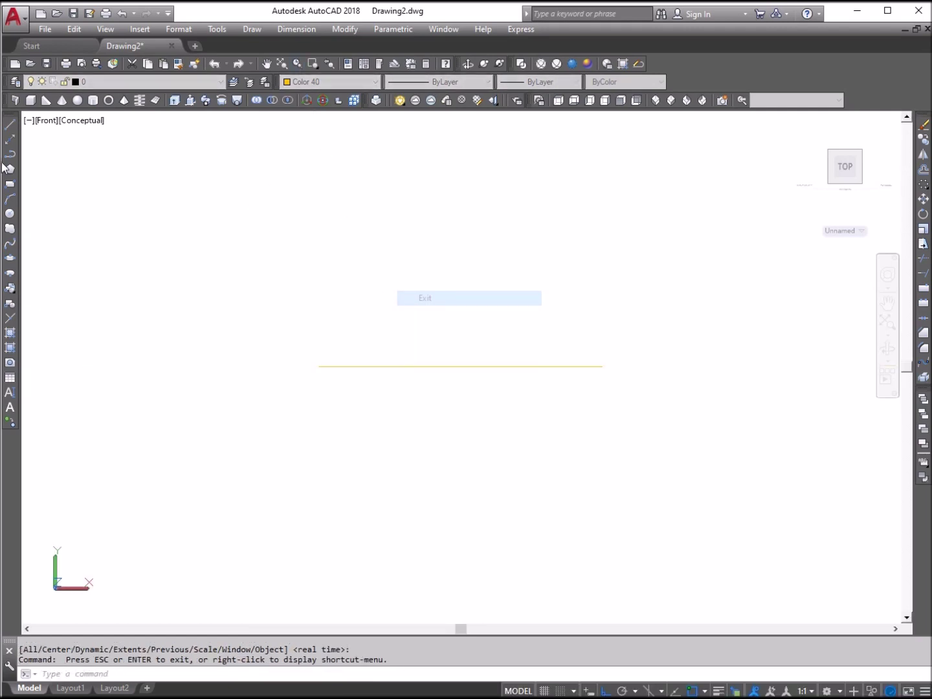
pyautogui.click(10, 124)
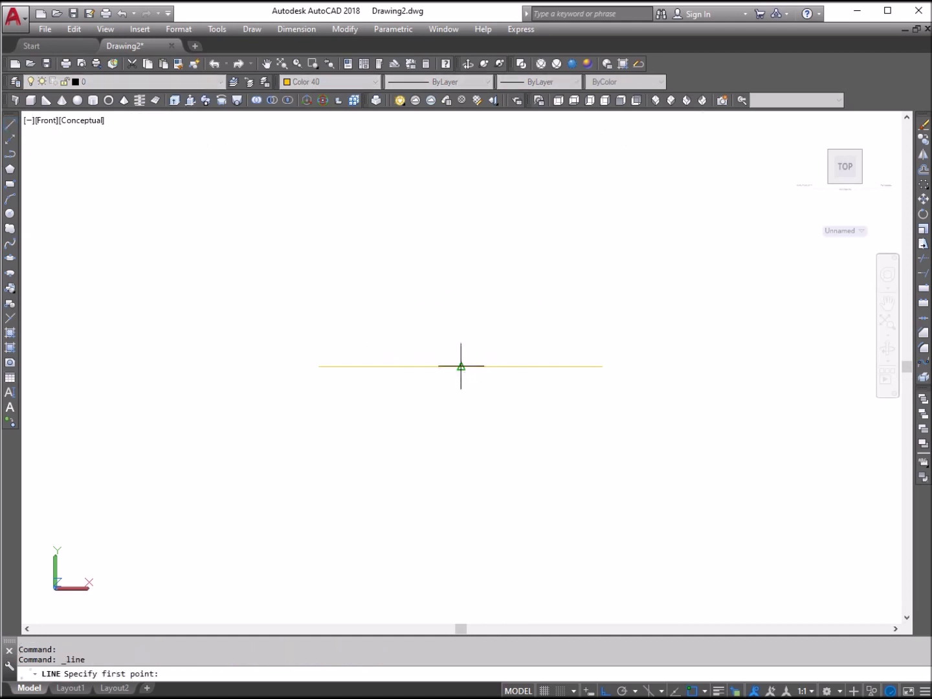
pyautogui.click(462, 366)
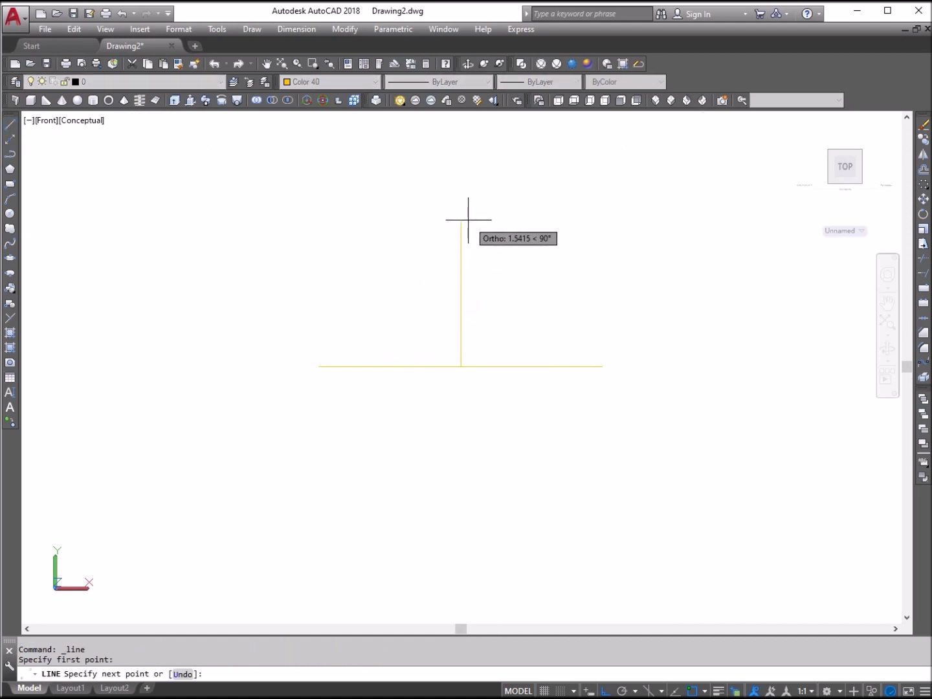
pyautogui.write('4')
pyautogui.press('Return')
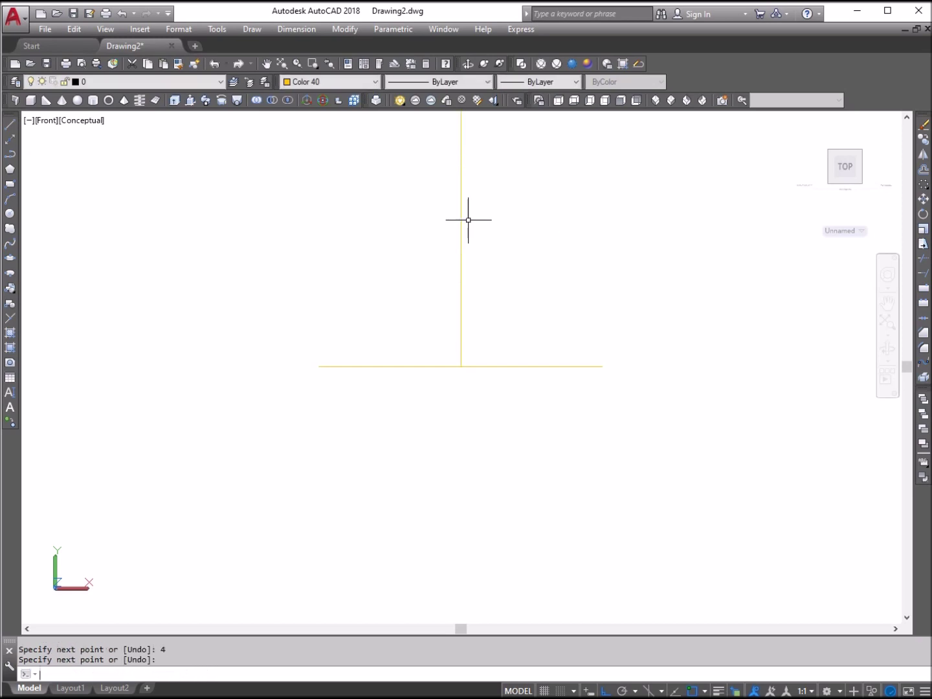
# Draw a short horizontal line leftward from the upper end of the vertical line
pyautogui.click(266, 64)
pyautogui.moveTo(330, 247); pyautogui.dragTo(321, 340)
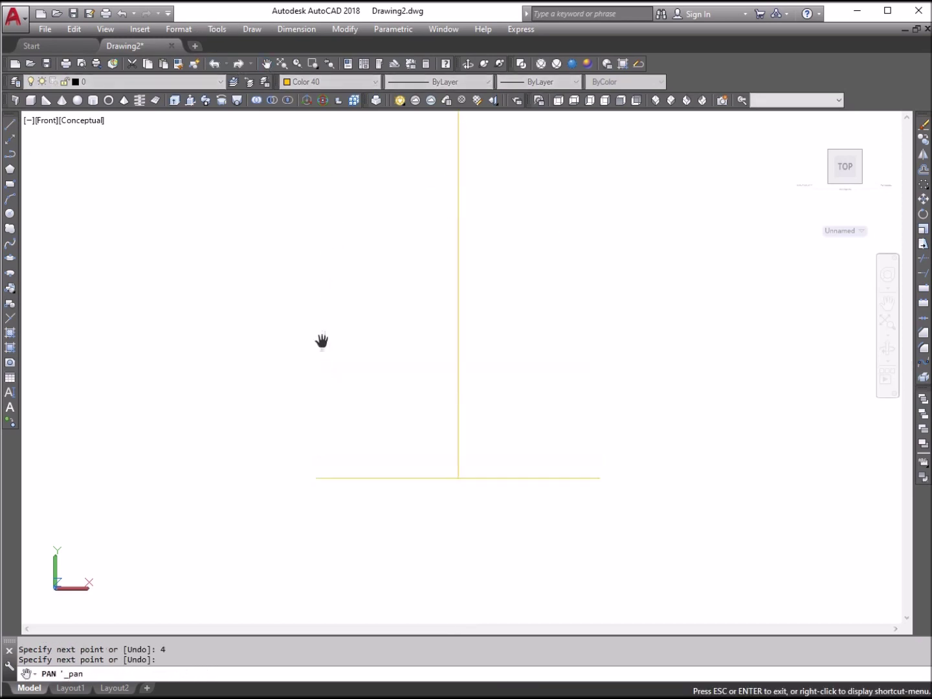
pyautogui.moveTo(347, 287); pyautogui.dragTo(334, 375)
pyautogui.rightClick(353, 309)
pyautogui.click(372, 316)
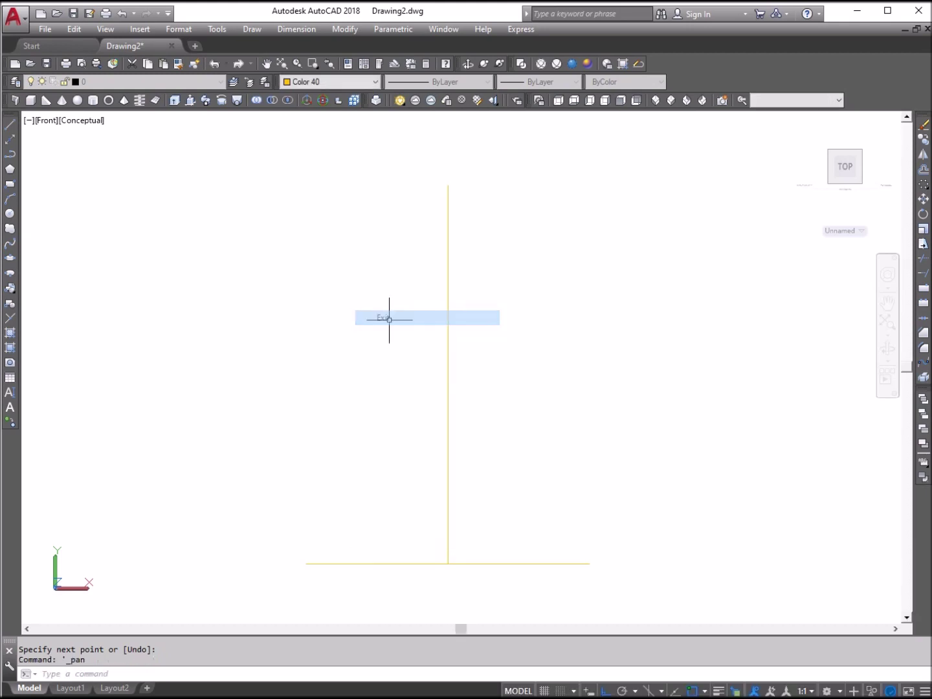
pyautogui.click(10, 124)
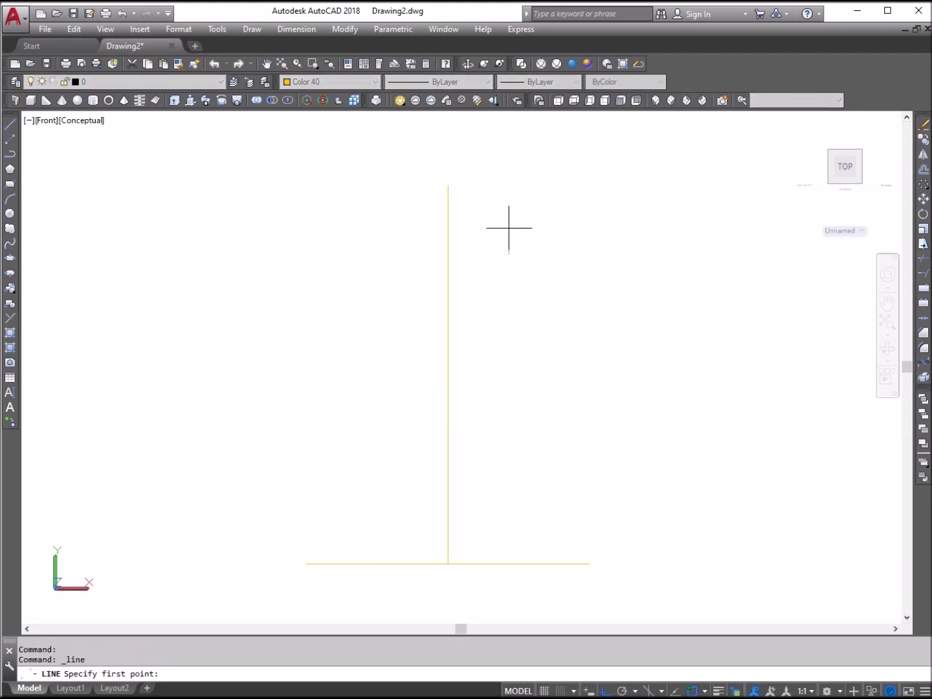
pyautogui.click(447, 184)
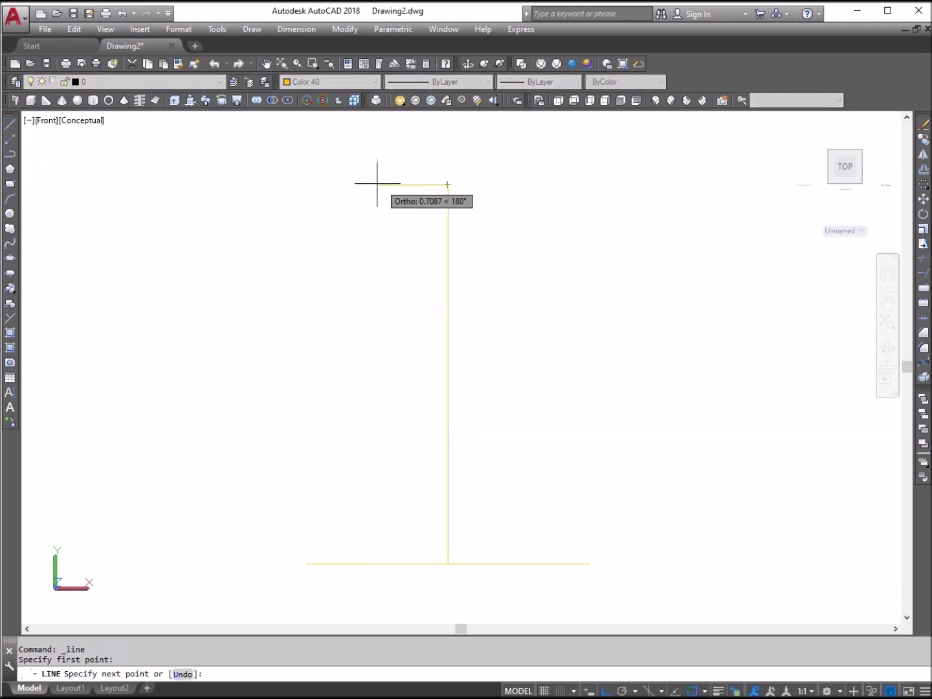
pyautogui.press('Return')
pyautogui.press('Return')
pyautogui.rightClick(350, 183)
pyautogui.click(392, 189)
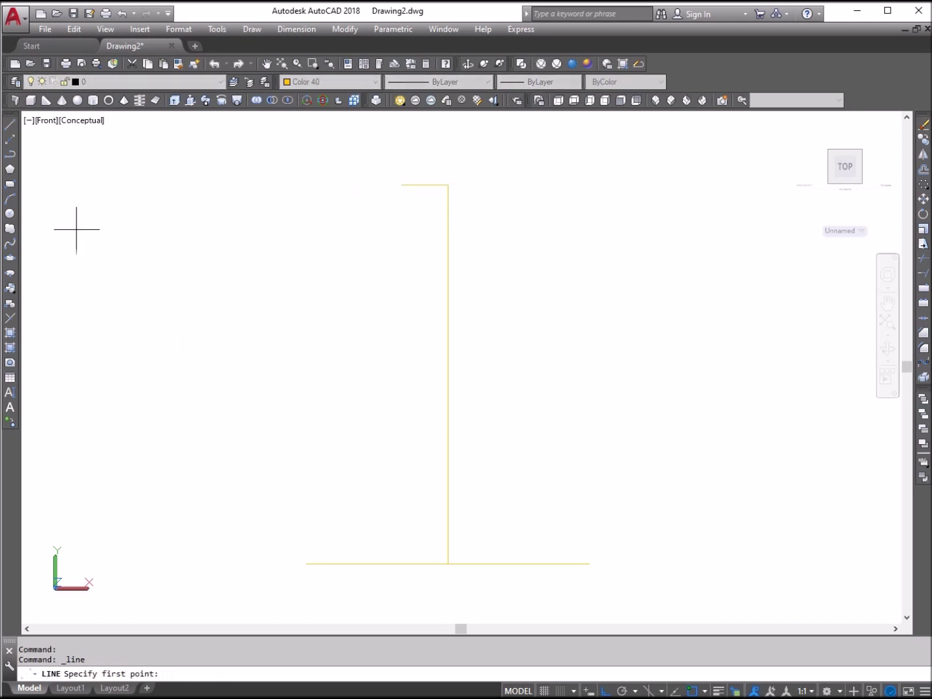
# Draw a line 1 unit up from the base line's left end, continuing diagonally to the left end of the short upper line
pyautogui.click(305, 563)
pyautogui.write('1')
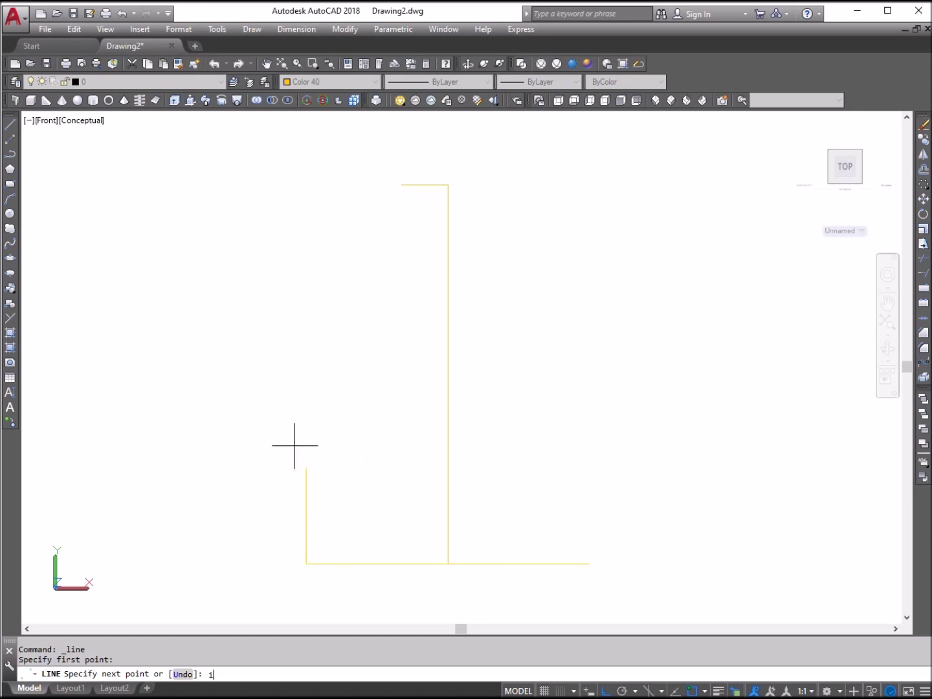
pyautogui.press('Return')
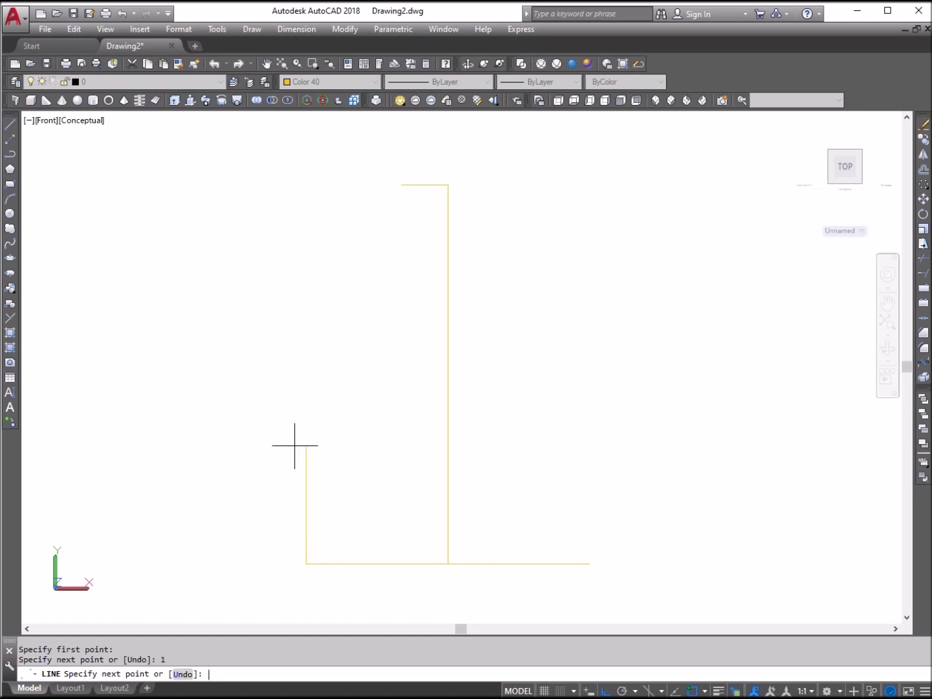
pyautogui.click(400, 184)
pyautogui.press('Escape')
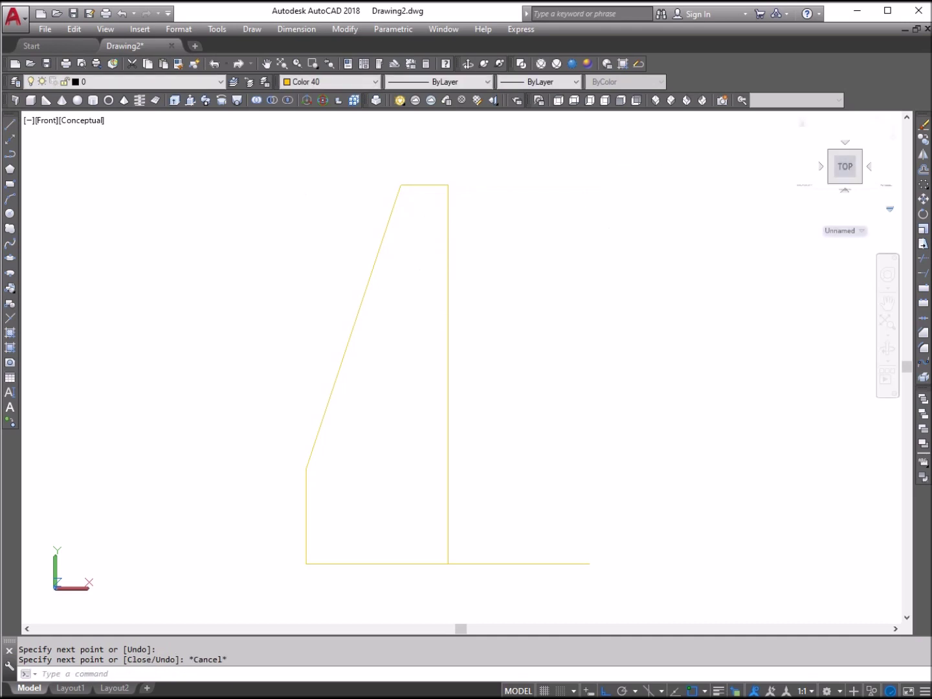
# Mirror the three left-side outline lines about the vertical centre line, keeping the source objects
pyautogui.click(922, 158)
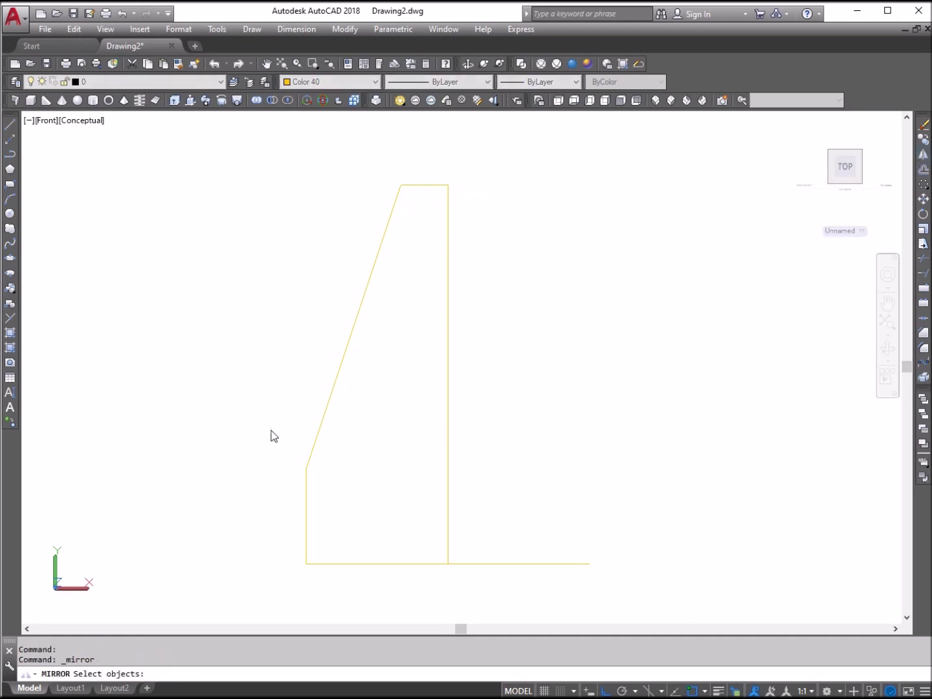
pyautogui.click(416, 520)
pyautogui.click(272, 183)
pyautogui.press('Return')
pyautogui.click(447, 184)
pyautogui.click(446, 154)
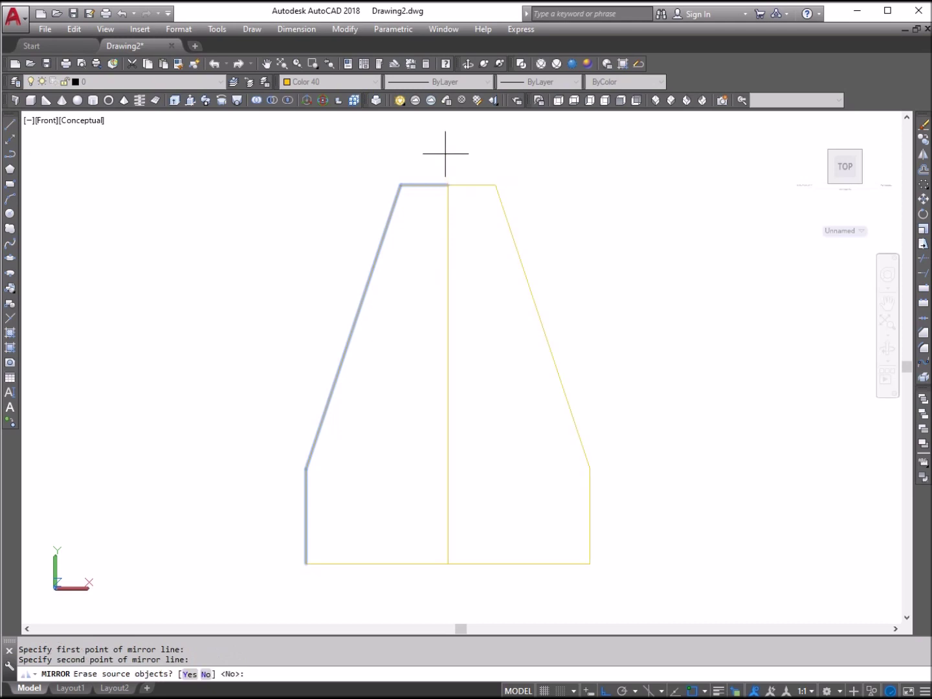
pyautogui.press('Return')
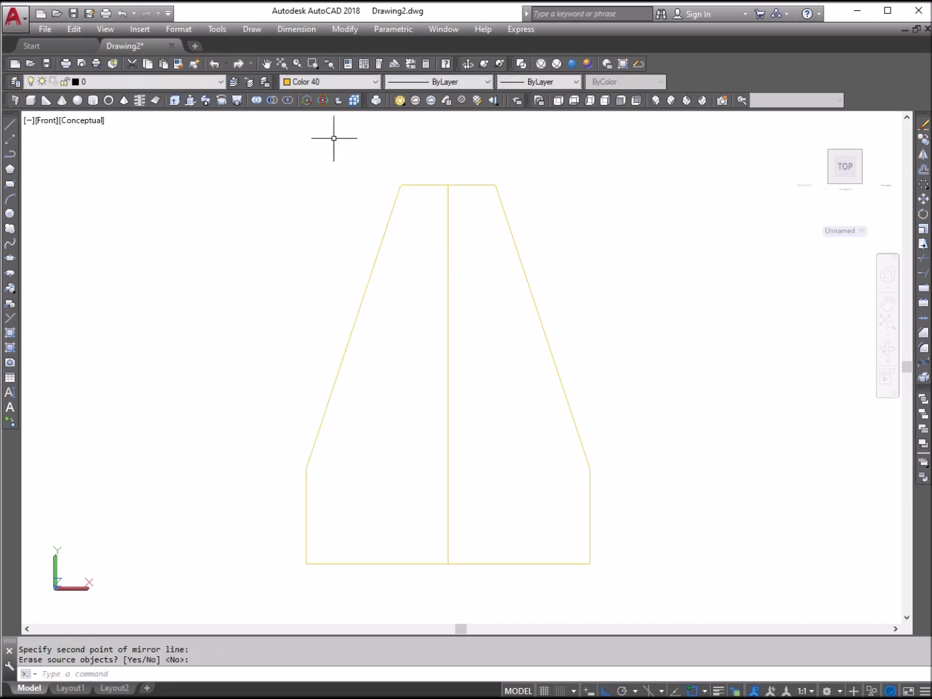
# Draw a circle of radius 1 centred on the midpoint of the vertical centre line
pyautogui.click(10, 214)
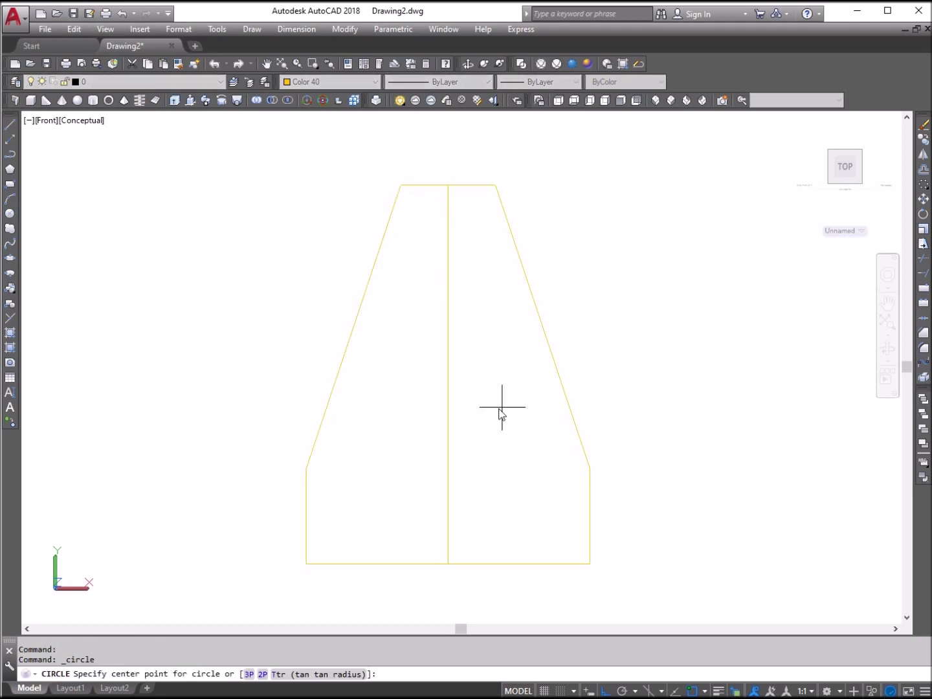
pyautogui.click(449, 371)
pyautogui.write('1')
pyautogui.press('Return')
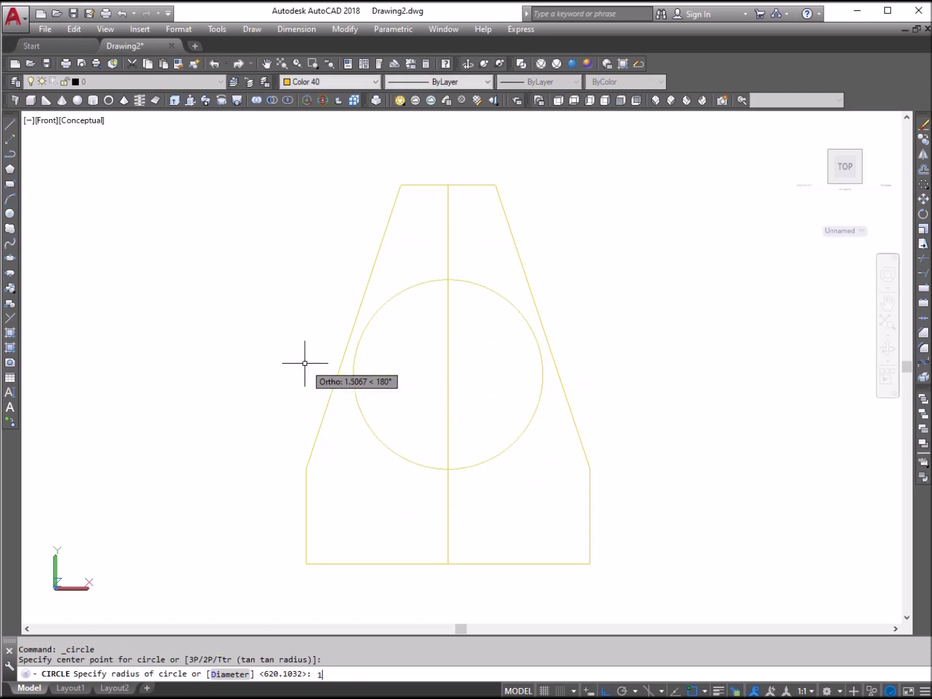
# Delete the vertical centre line inside the profile
pyautogui.click(474, 412)
pyautogui.click(438, 384)
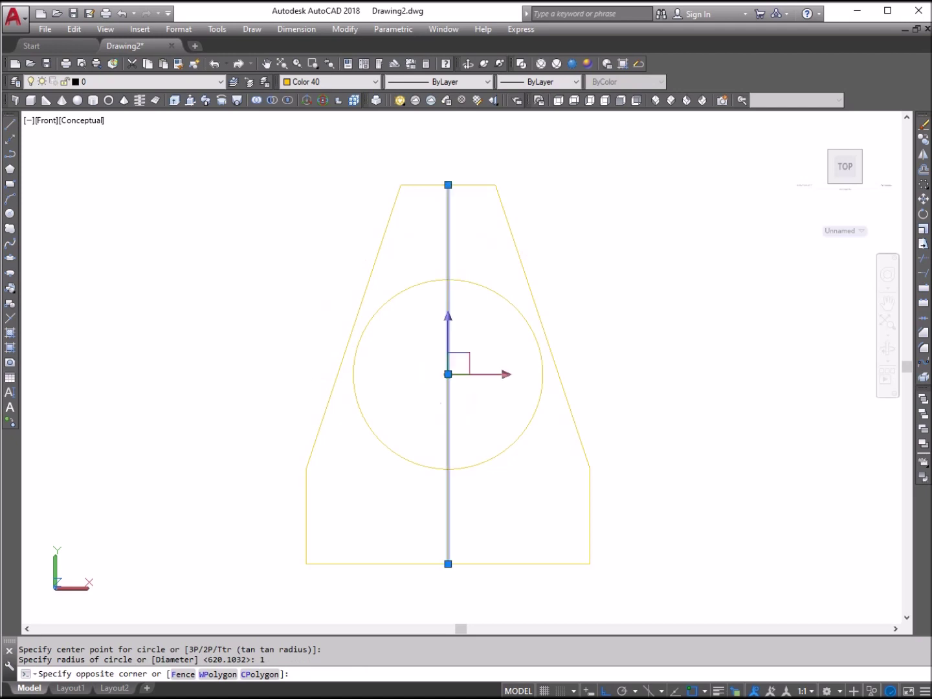
pyautogui.press('Delete')
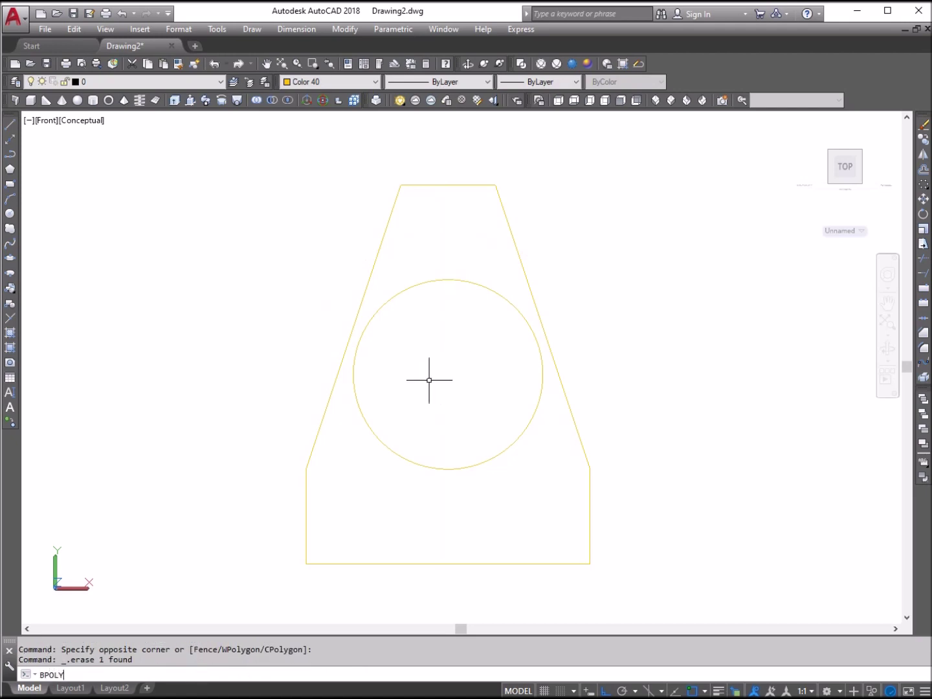
# Create boundary polylines with BPOLY from the area between the outer outline and the circle
pyautogui.press('Return')
pyautogui.click(39, 117)
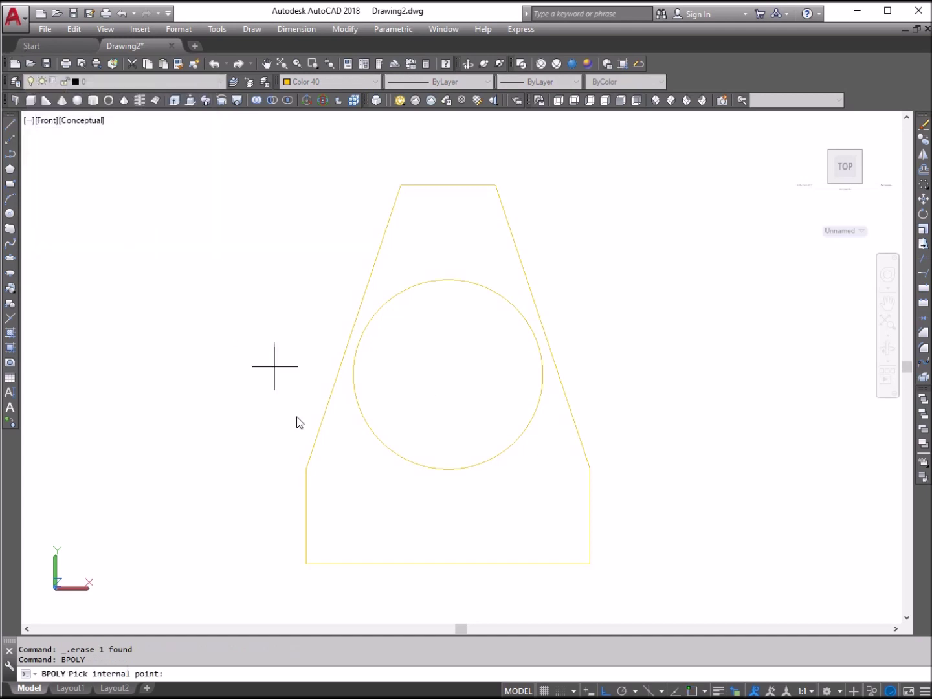
pyautogui.click(335, 491)
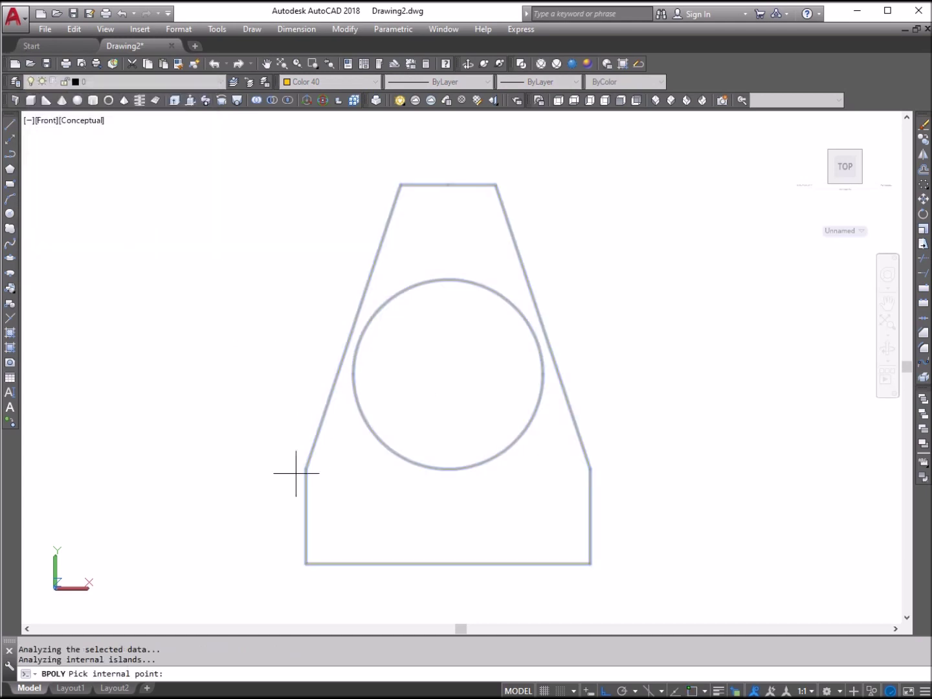
pyautogui.press('Return')
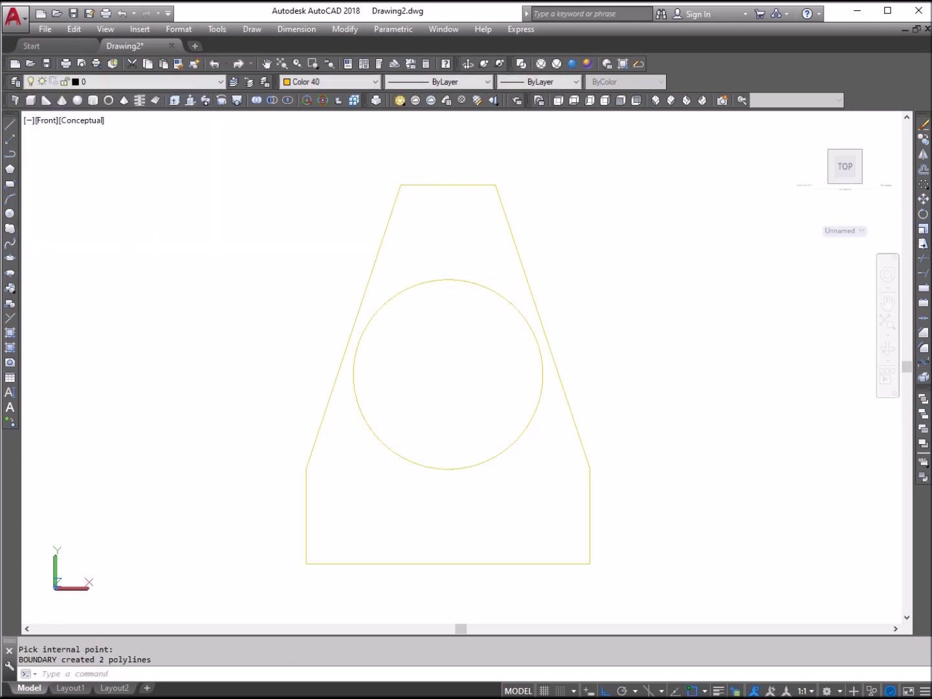
# Move the circle and the outer outline polyline horizontally towards +X, clear of the original lines
pyautogui.click(924, 200)
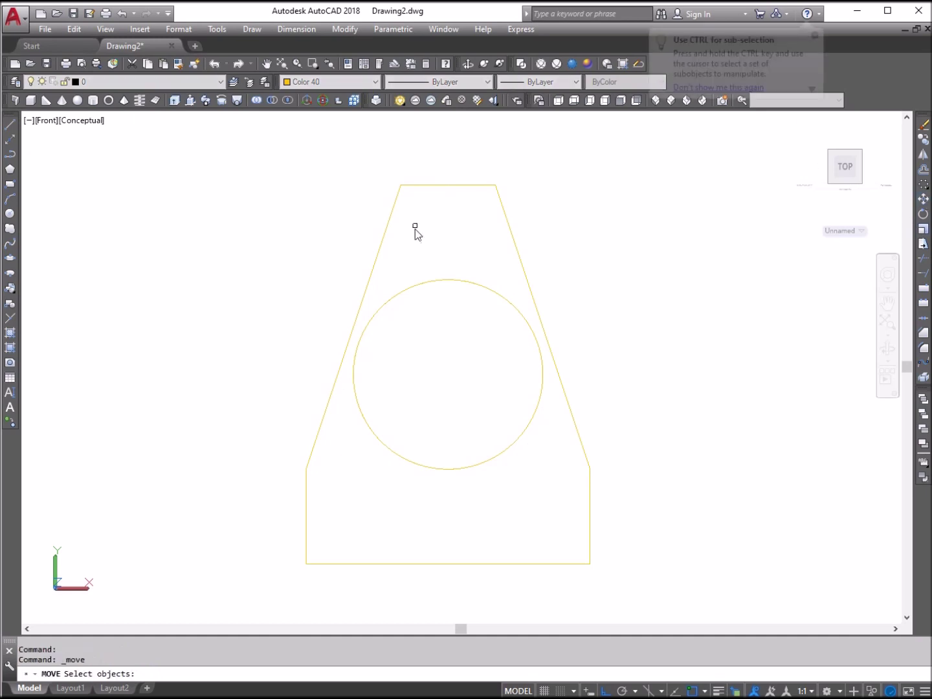
pyautogui.click(429, 282)
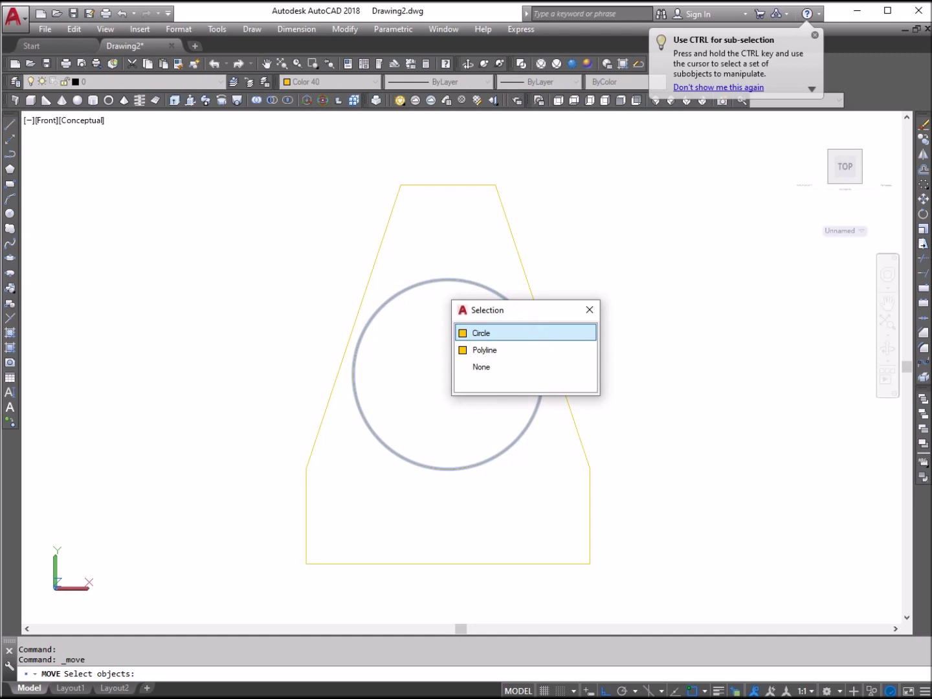
pyautogui.click(477, 334)
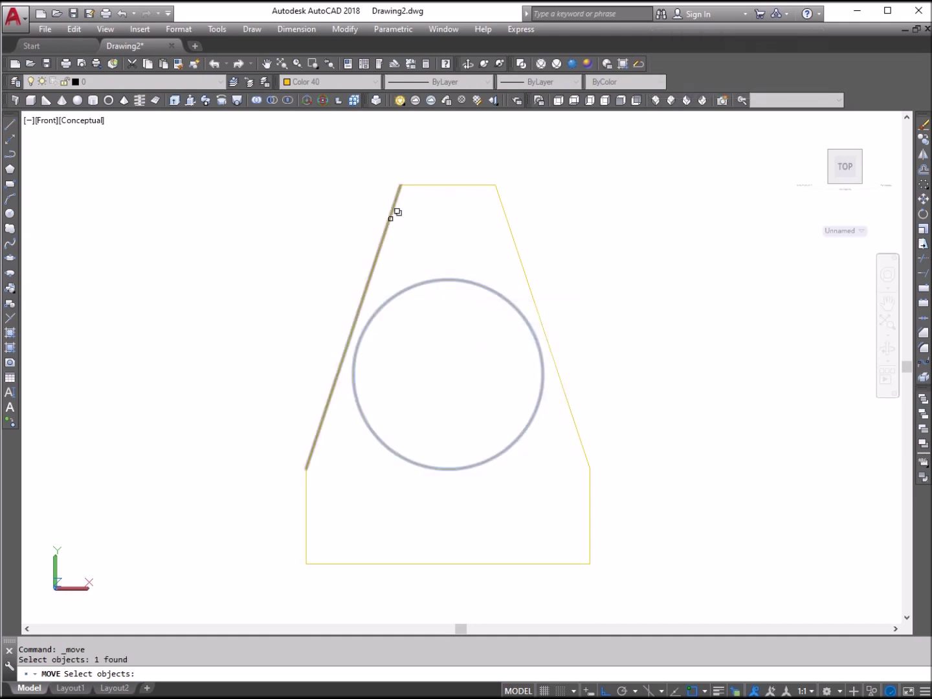
pyautogui.click(396, 212)
pyautogui.click(444, 286)
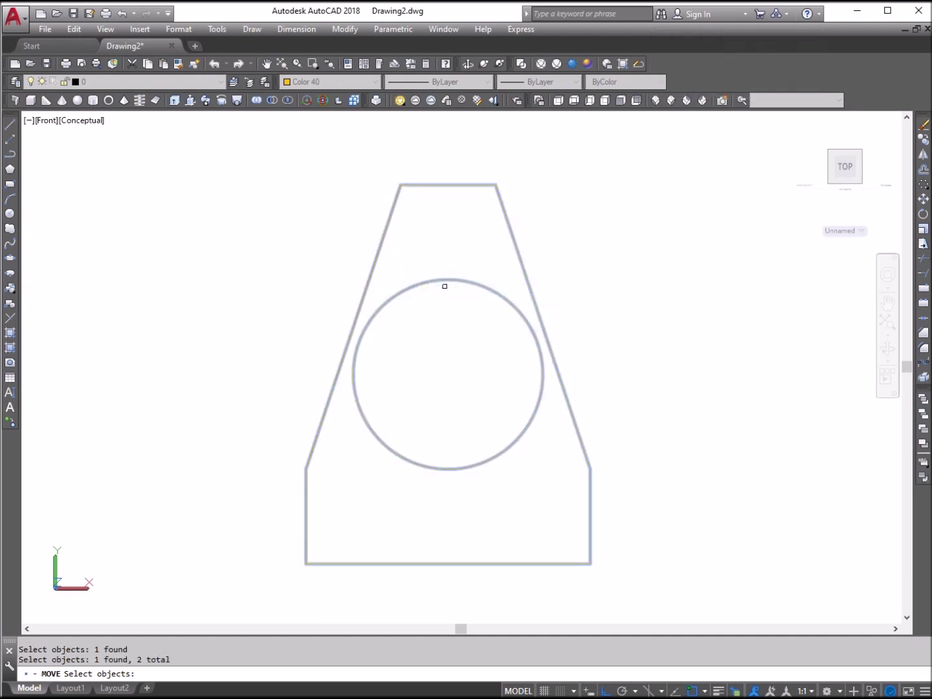
pyautogui.press('Return')
pyautogui.click(414, 375)
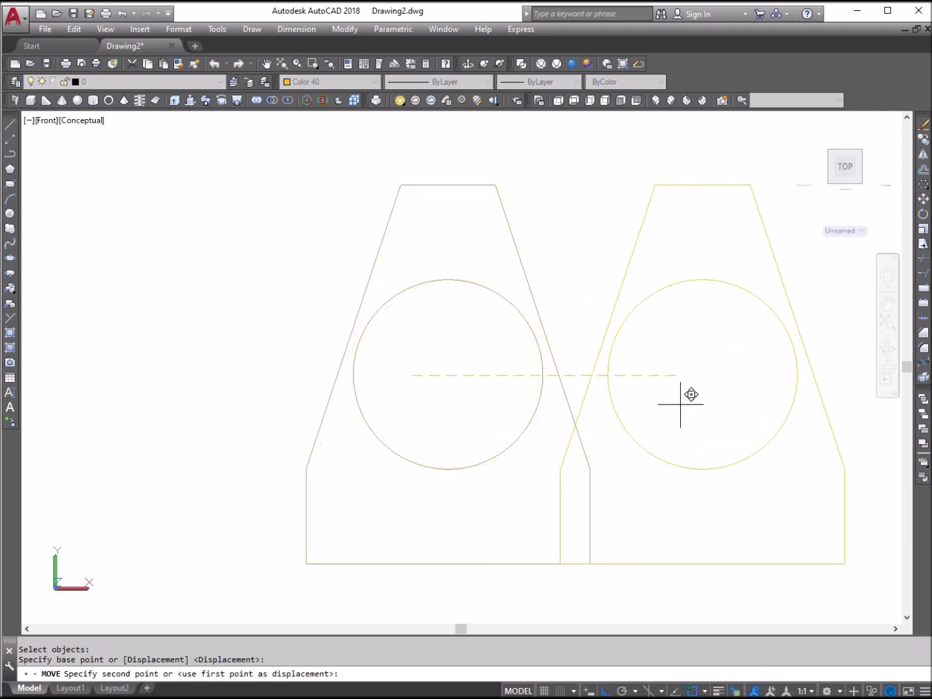
pyautogui.click(778, 414)
# Delete the leftover original outline lines and circular polyline at the old position
pyautogui.click(627, 573)
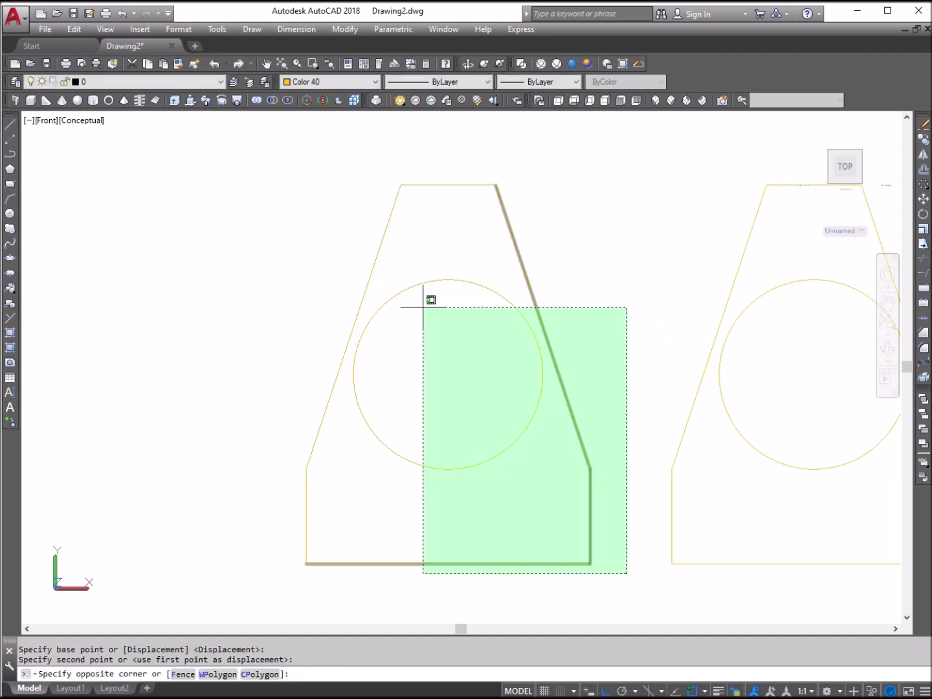
pyautogui.click(219, 158)
pyautogui.press('Delete')
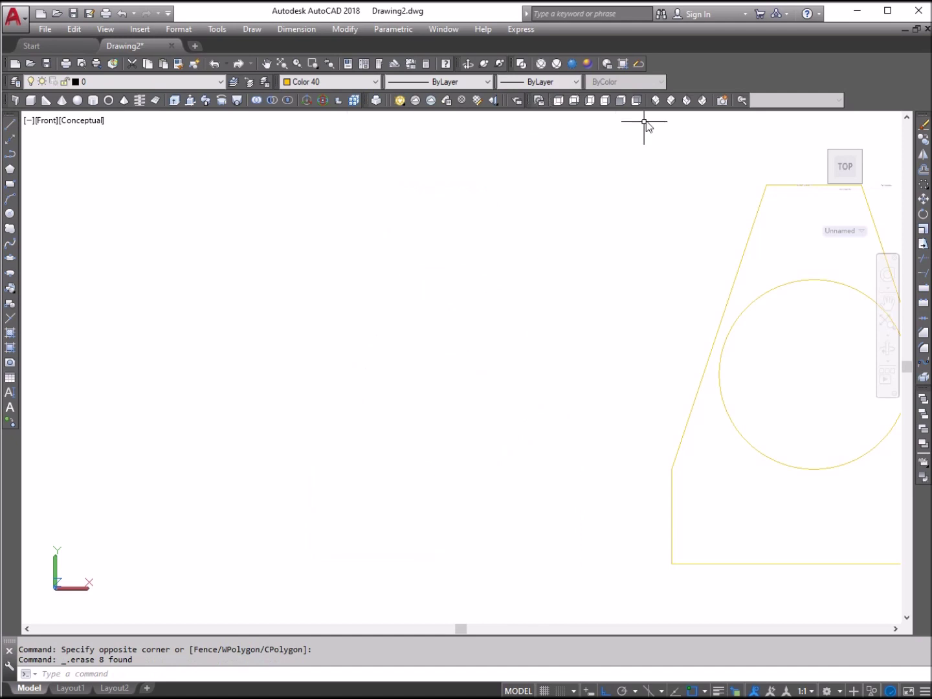
# Switch to the SW Isometric view and extrude the outline and the circle to a height of 4 units
pyautogui.click(656, 100)
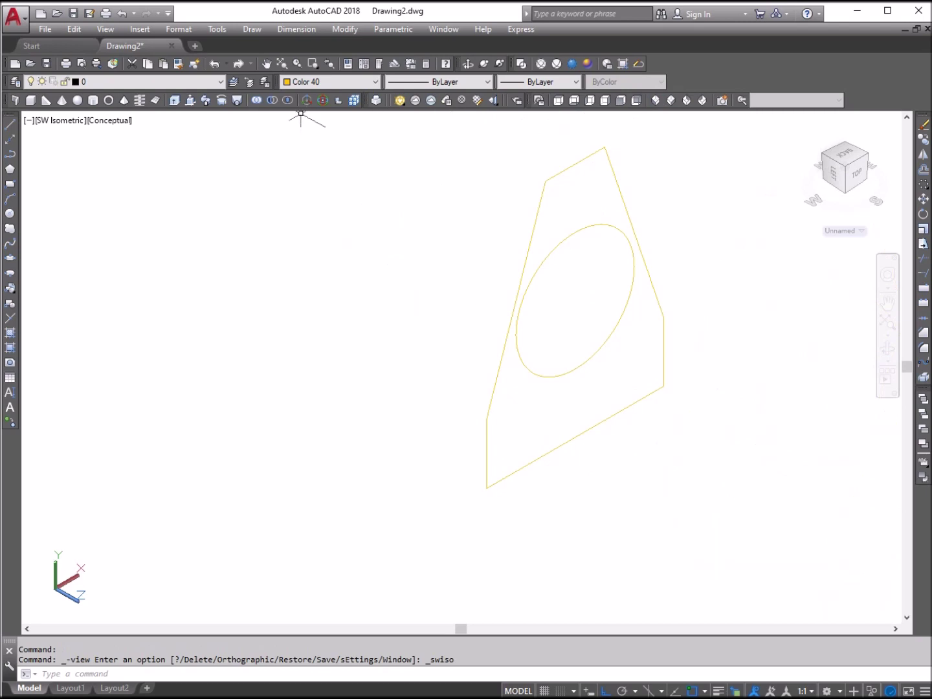
pyautogui.click(175, 101)
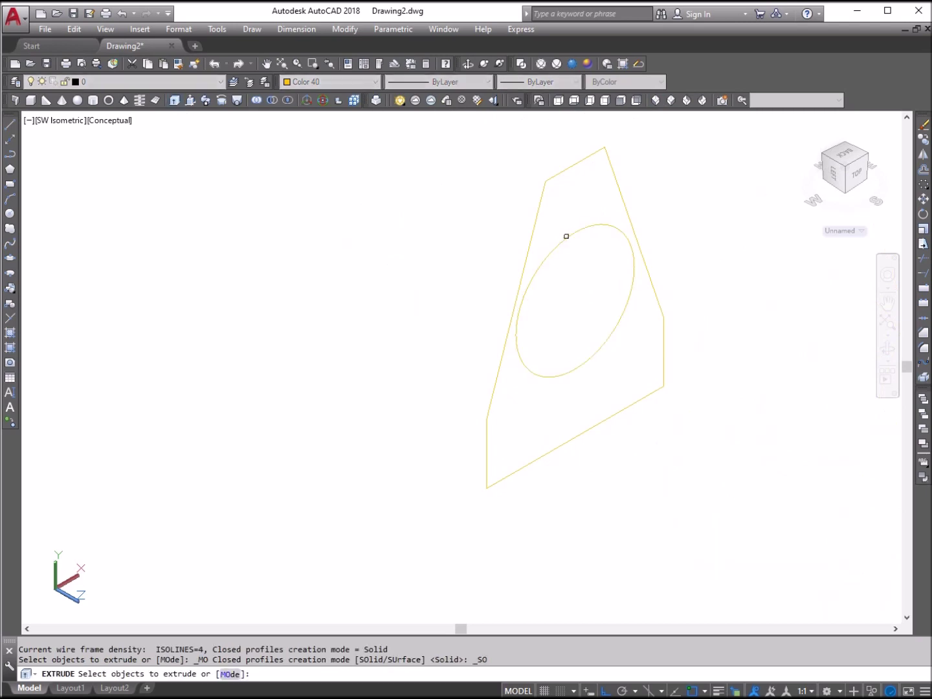
pyautogui.click(566, 235)
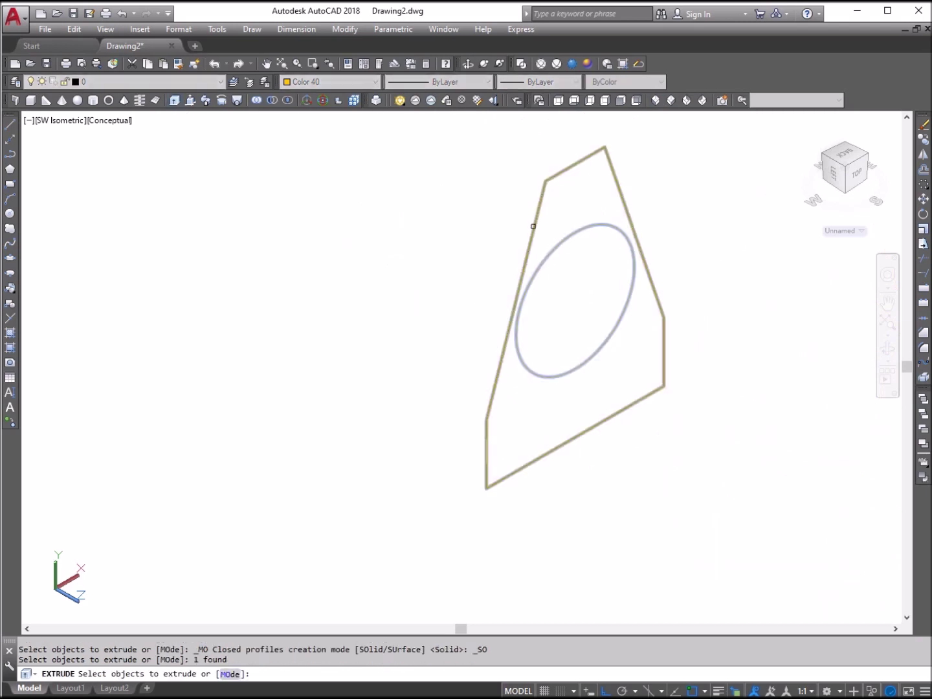
pyautogui.click(533, 223)
pyautogui.rightClick(494, 235)
pyautogui.click(509, 247)
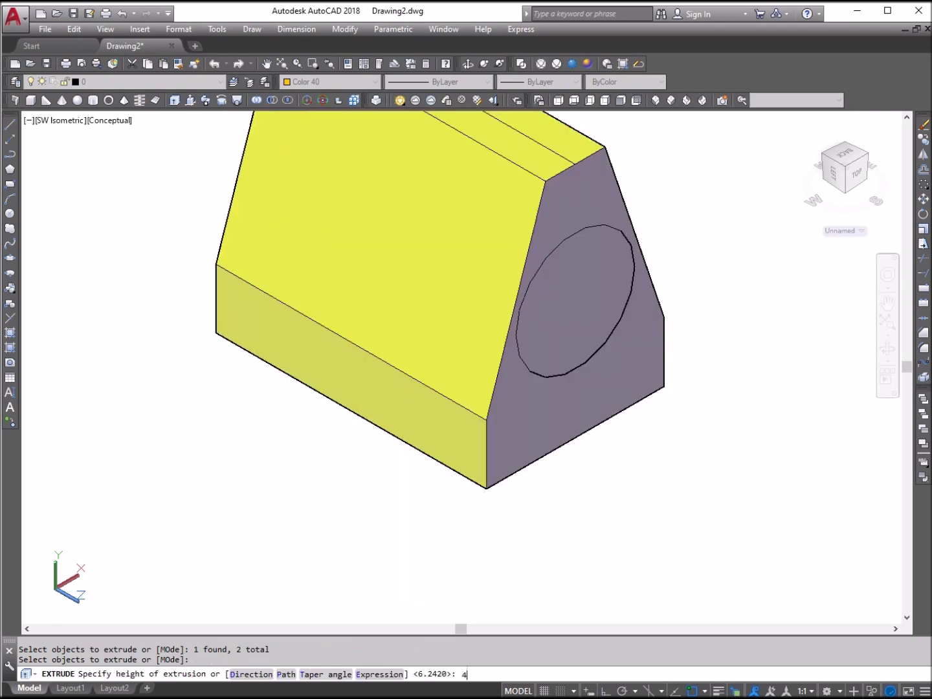
pyautogui.press('Return')
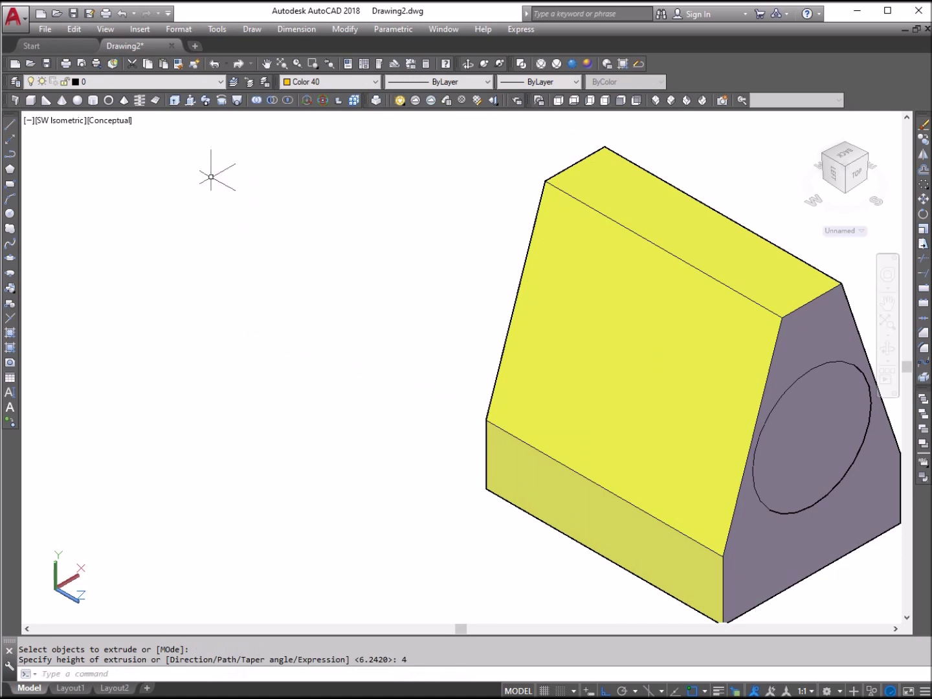
# Change the colour of the extruded cylinder to Red
pyautogui.click(817, 367)
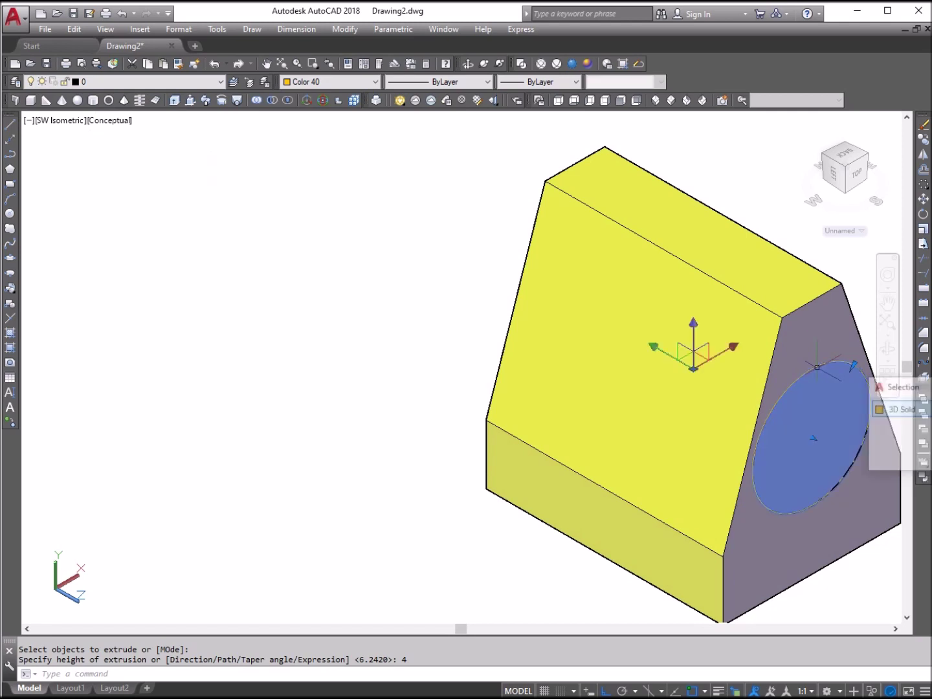
pyautogui.click(374, 82)
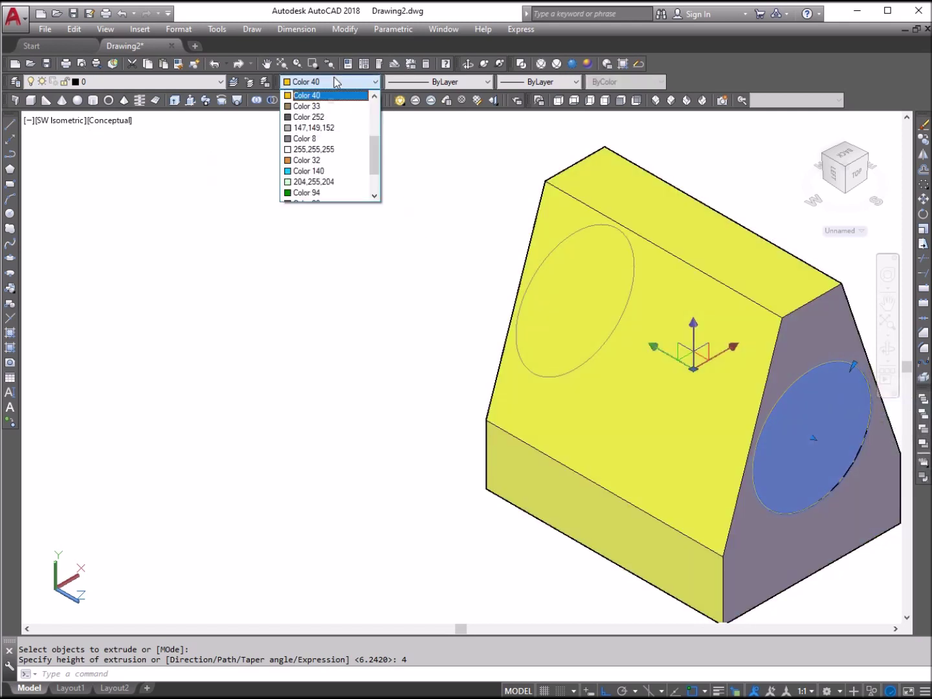
pyautogui.click(375, 97)
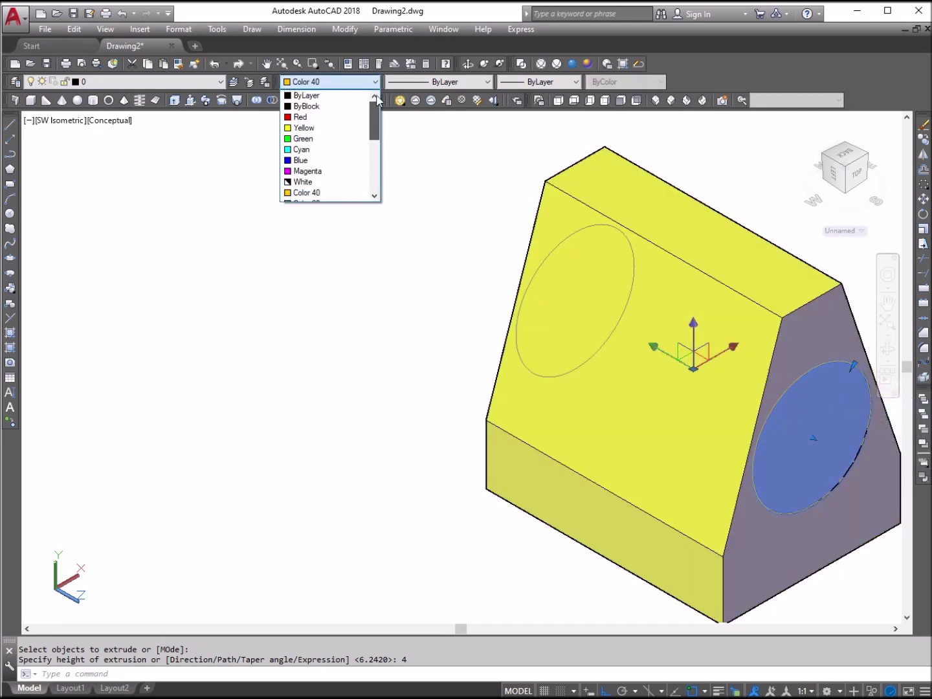
pyautogui.click(331, 117)
pyautogui.press('Escape')
pyautogui.press('Escape')
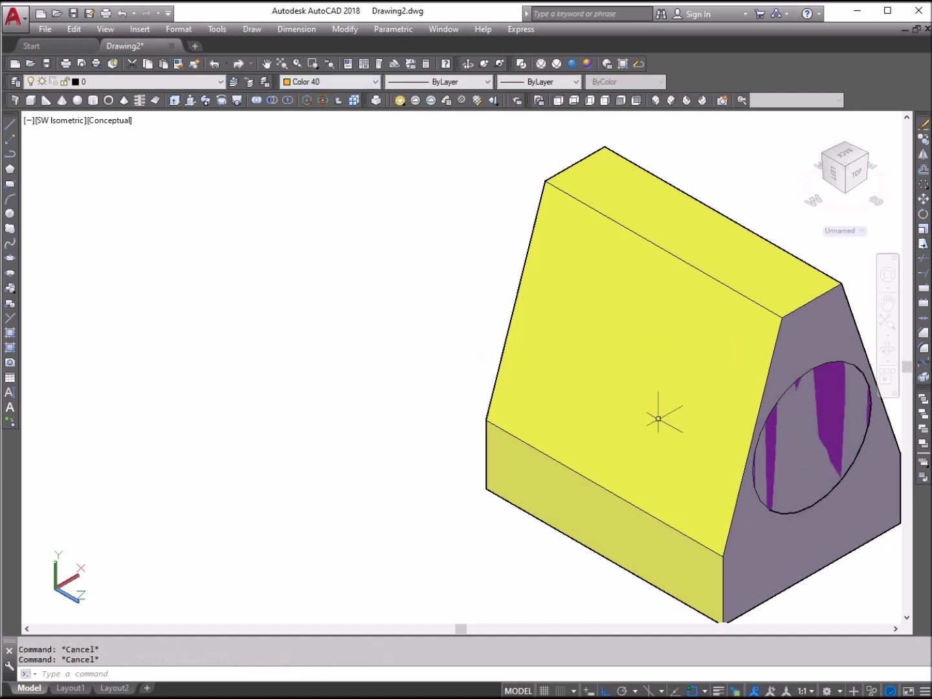
# Subtract the red cylinder from the sloped solid to cut a round through-hole
pyautogui.click(271, 100)
pyautogui.click(841, 289)
pyautogui.click(841, 289)
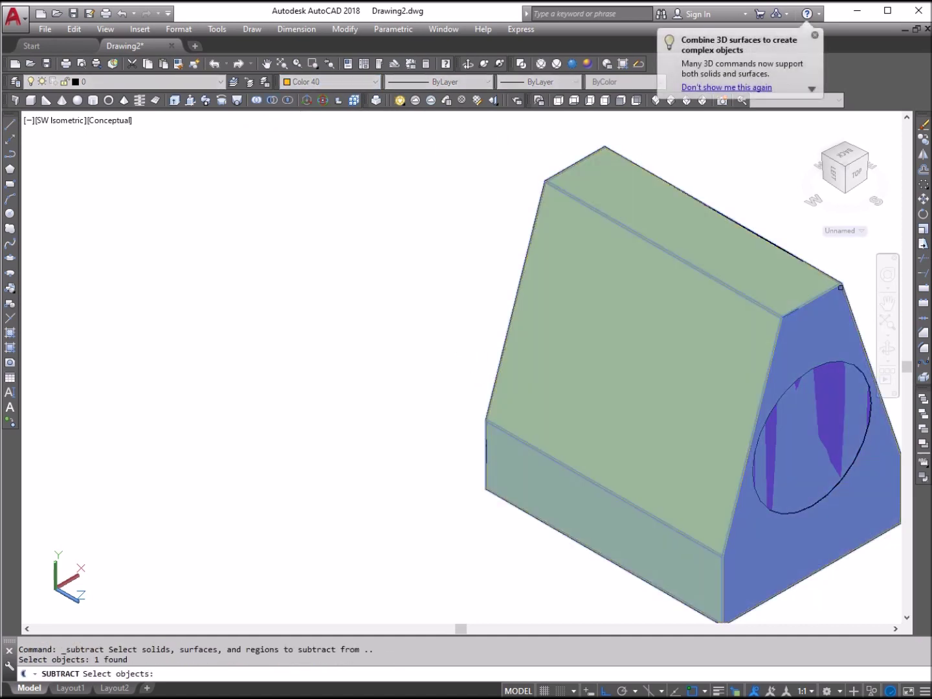
pyautogui.press('Return')
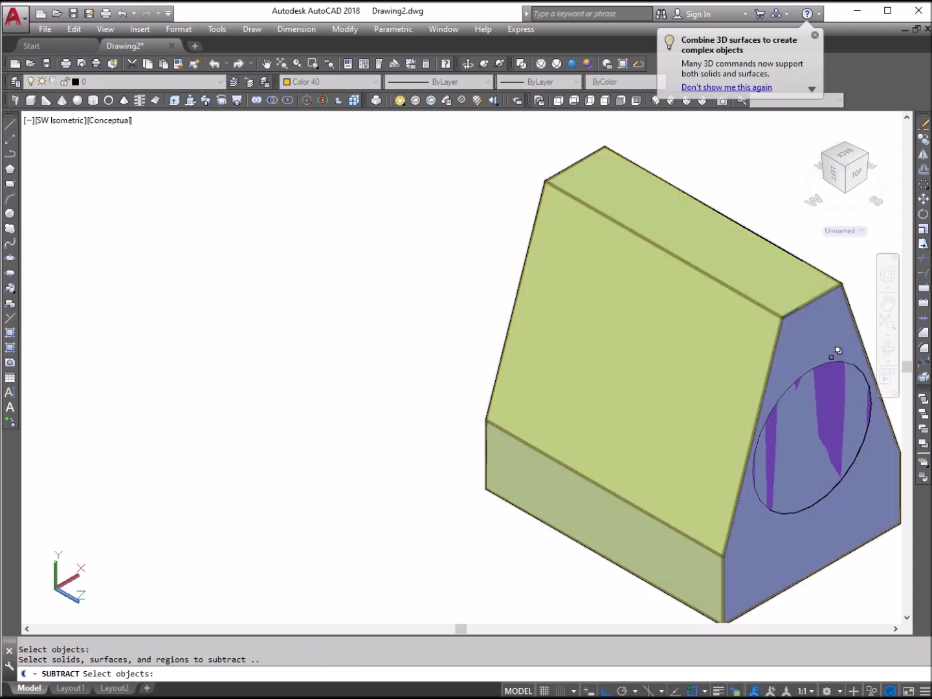
pyautogui.click(838, 352)
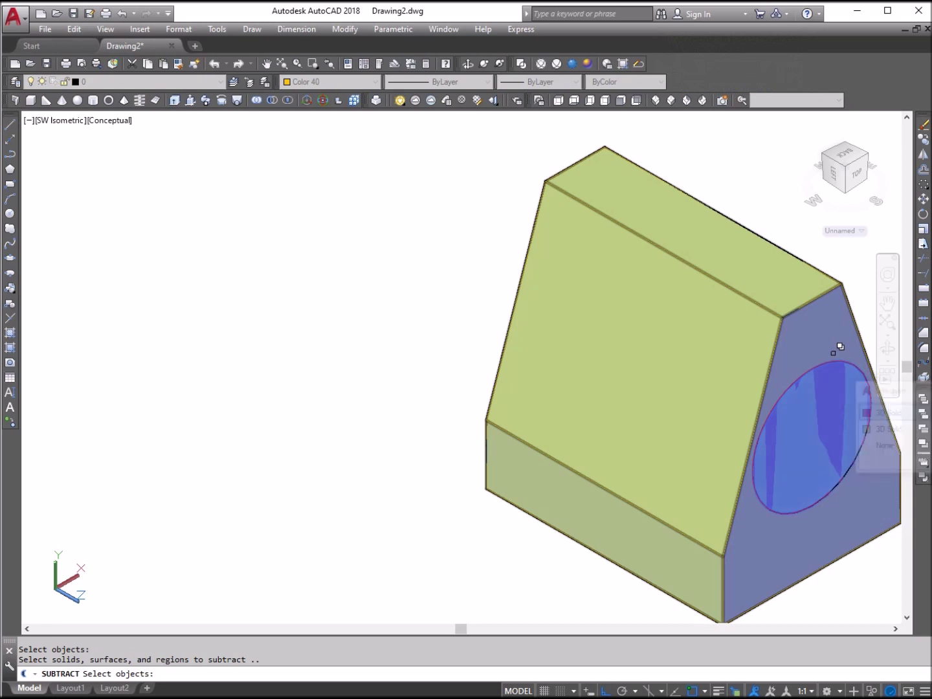
pyautogui.press('Return')
pyautogui.press('Return')
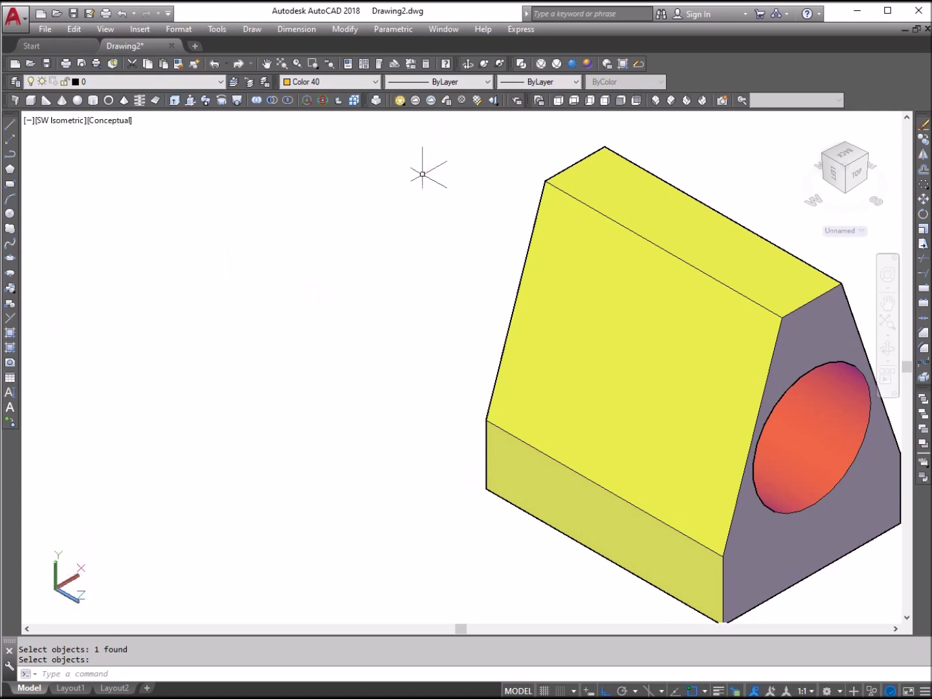
# Switch to the Top view and draw two connected guide lines, 0.5 units horizontal and 2 units vertical
pyautogui.click(558, 101)
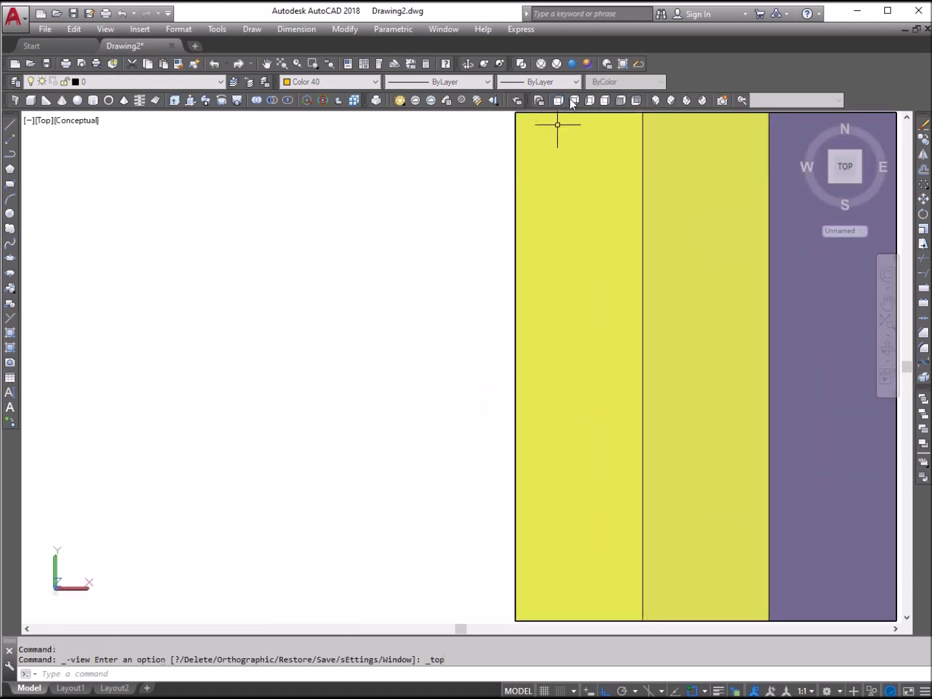
pyautogui.click(9, 124)
pyautogui.click(178, 483)
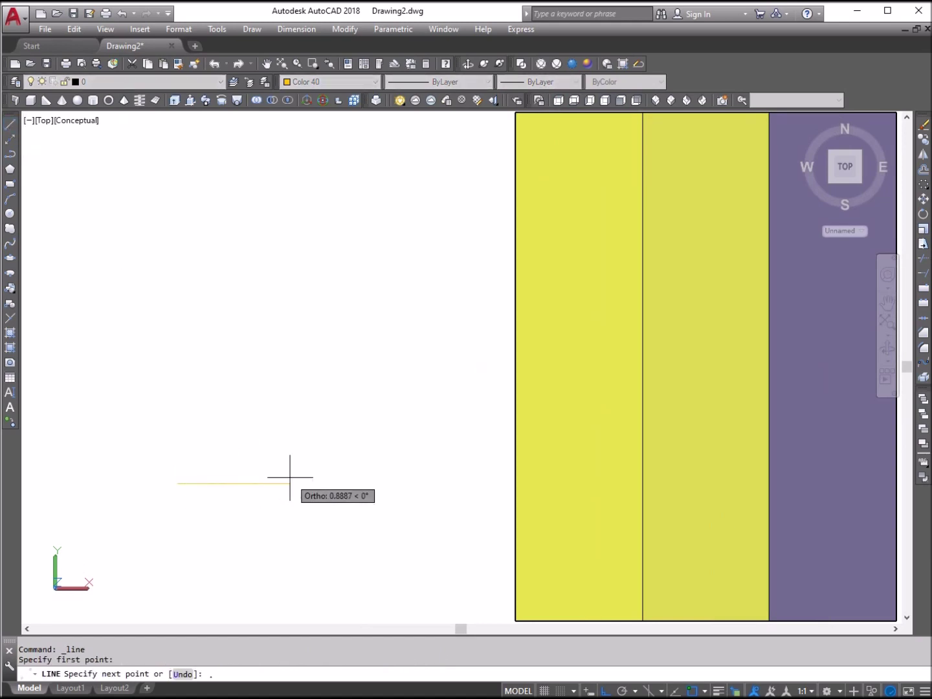
pyautogui.write('.5')
pyautogui.press('Return')
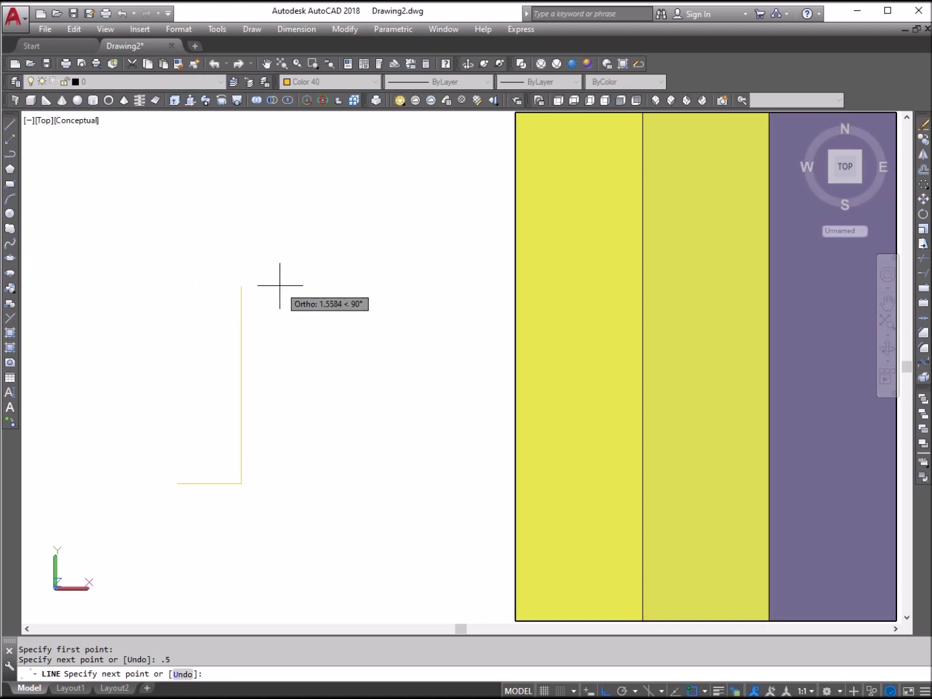
pyautogui.write('2')
pyautogui.press('Return')
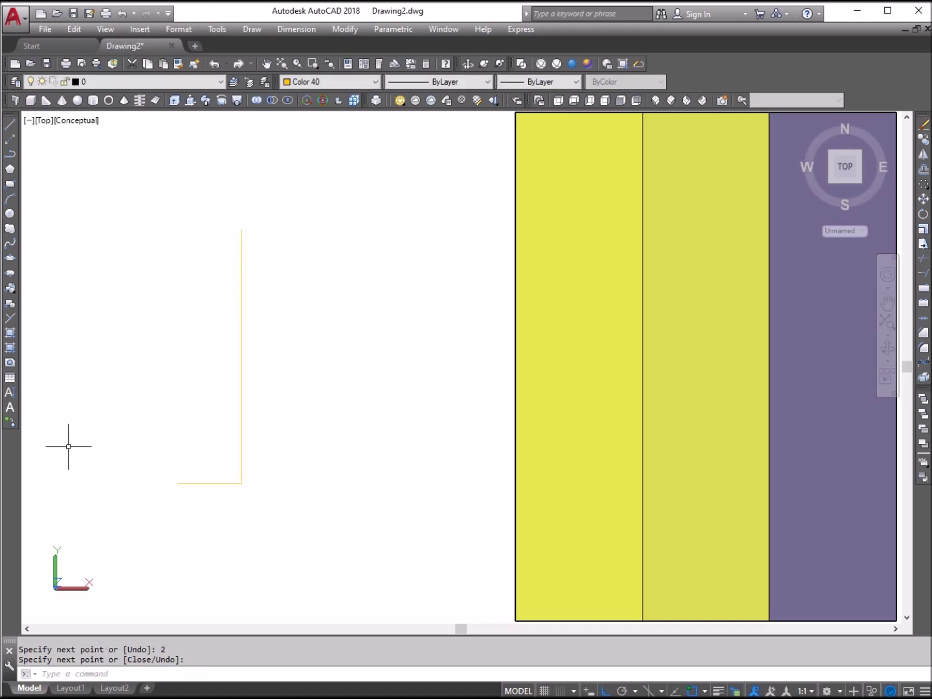
# Set the current colour to Red and draw a rectangle between the two free ends of the guide lines
pyautogui.click(353, 81)
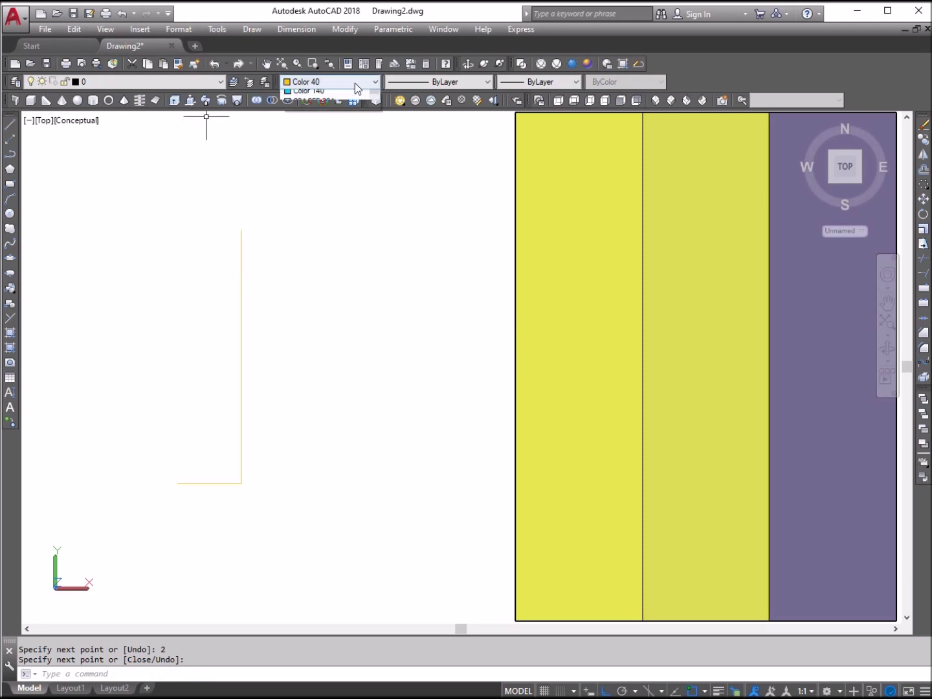
pyautogui.moveTo(376, 142); pyautogui.dragTo(355, 111)
pyautogui.click(324, 116)
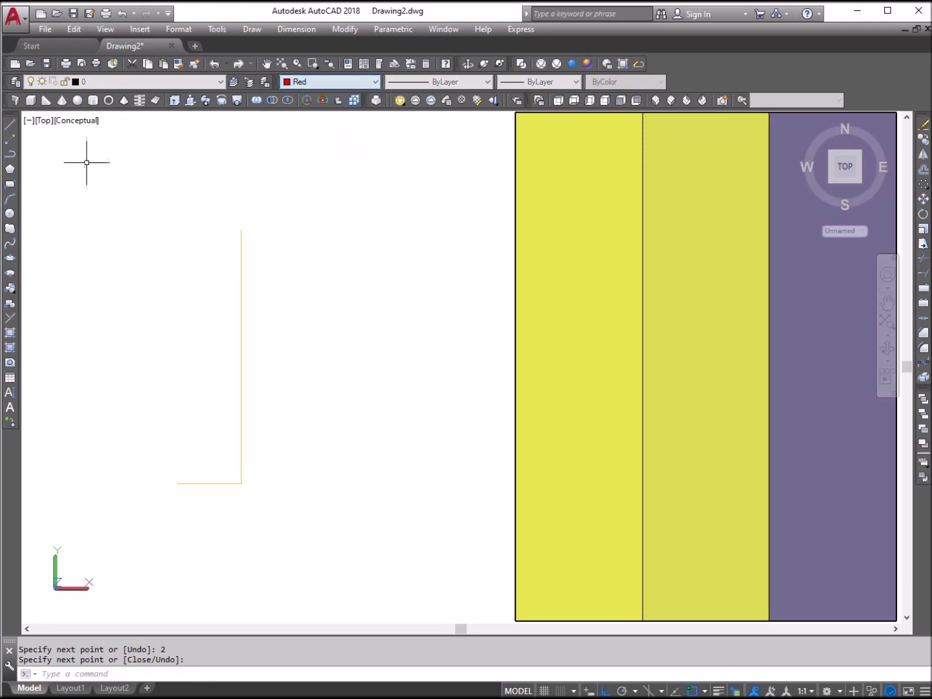
pyautogui.click(9, 185)
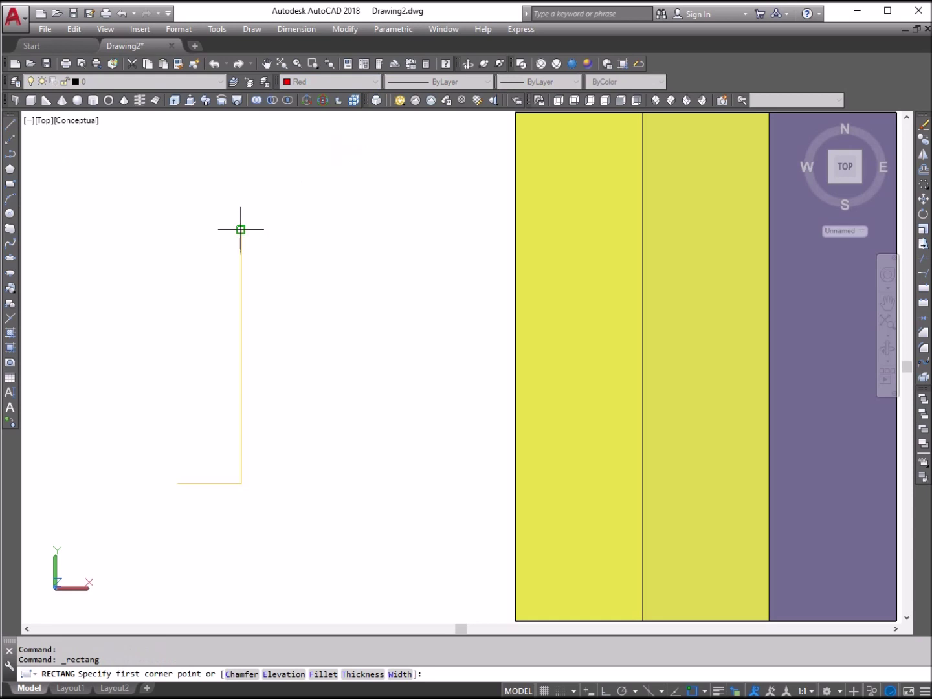
pyautogui.click(242, 230)
pyautogui.click(178, 483)
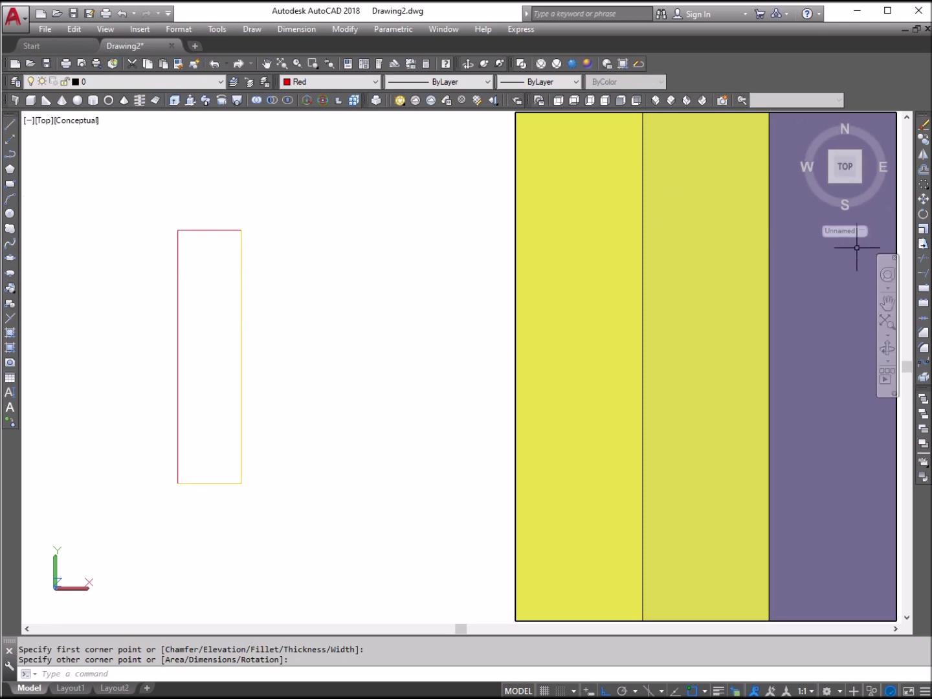
# Move the red rectangle horizontally away from the guide lines, toward the solid
pyautogui.click(924, 200)
pyautogui.click(224, 336)
pyautogui.click(159, 288)
pyautogui.press('Return')
pyautogui.click(129, 277)
pyautogui.click(278, 313)
# Delete the two guide lines remaining at the rectangle's original position
pyautogui.click(276, 514)
pyautogui.click(120, 222)
pyautogui.press('Delete')
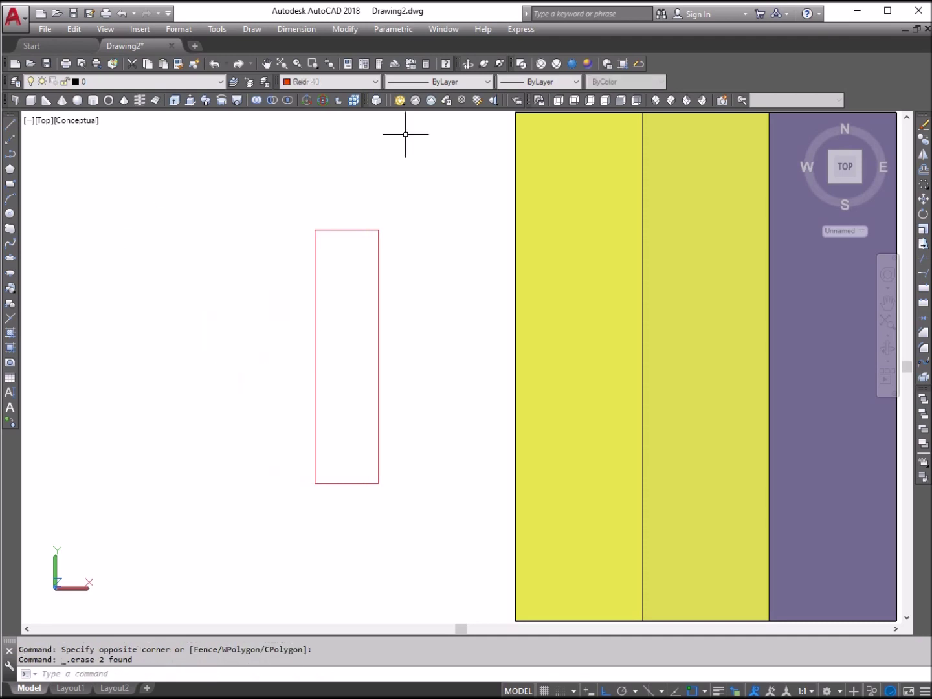
# In the SW Isometric view, move the rectangle by its long edge's midpoint onto the midpoint of the solid's lower side edge
pyautogui.click(656, 102)
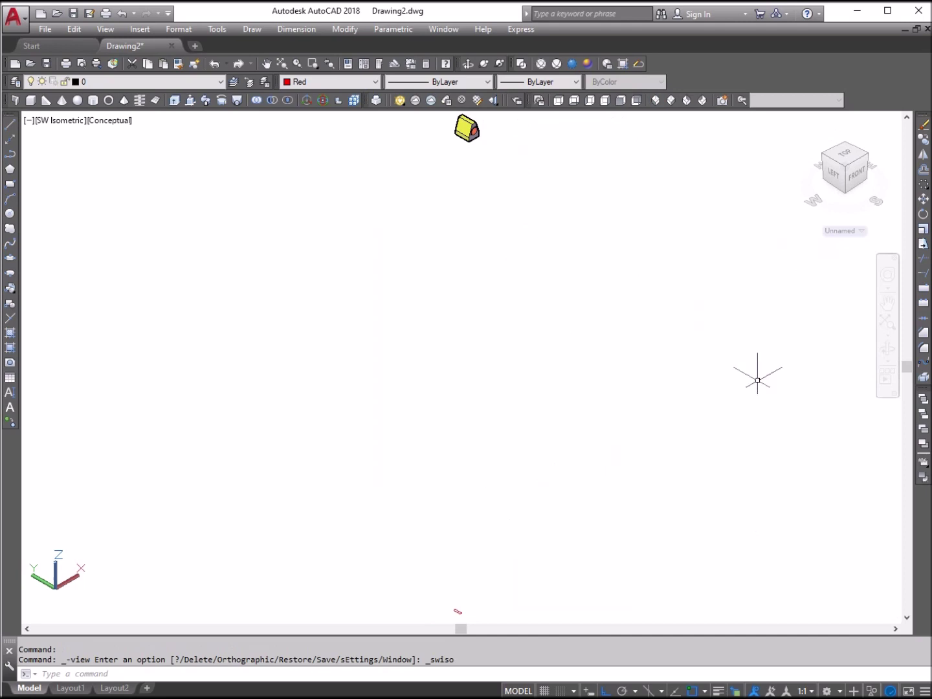
pyautogui.click(923, 199)
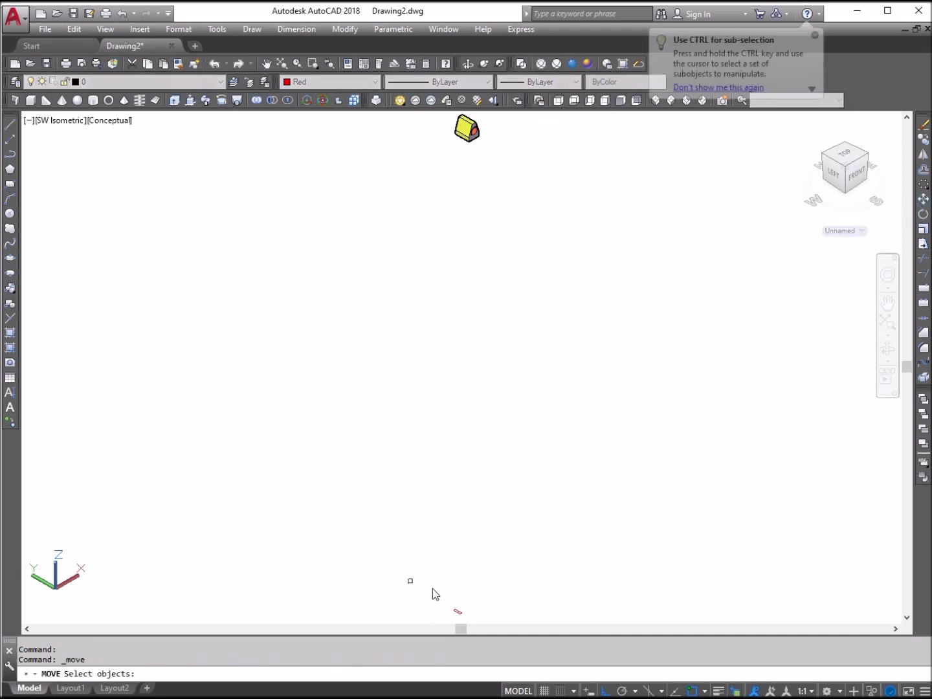
pyautogui.click(457, 611)
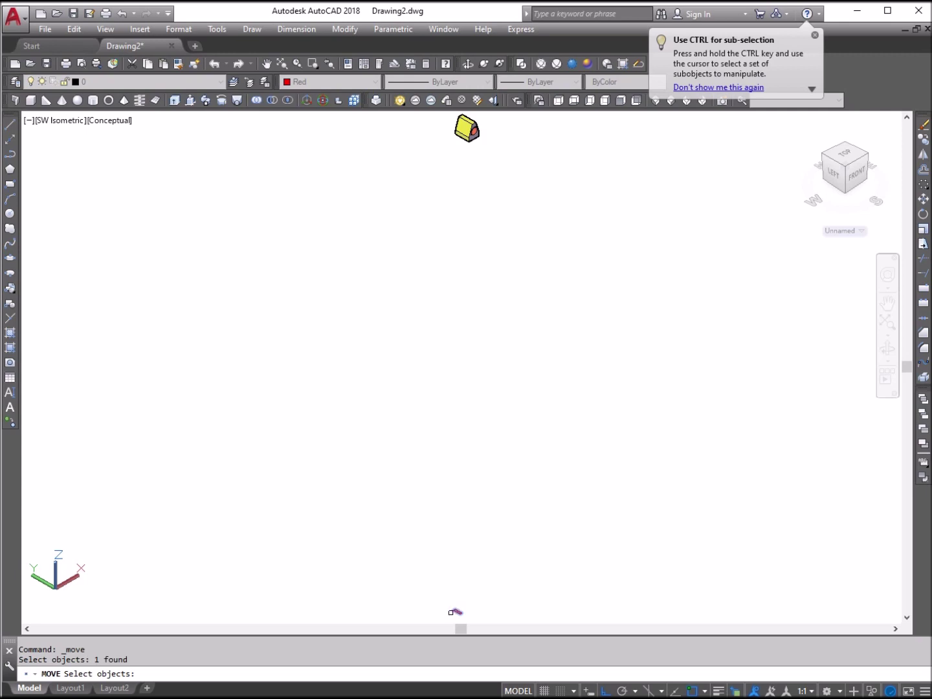
pyautogui.press('Return')
pyautogui.click(457, 611)
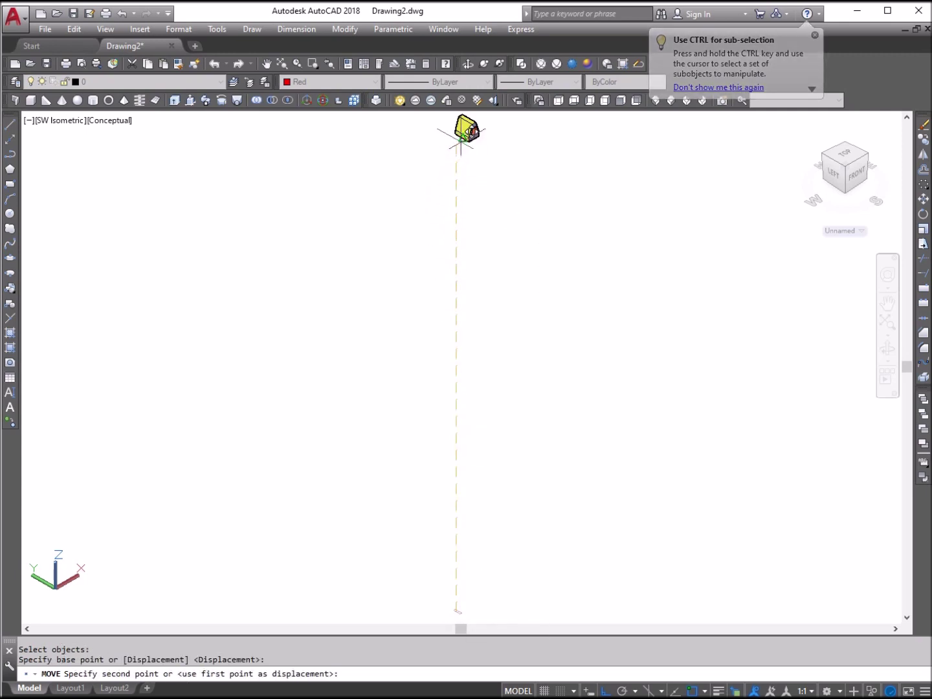
pyautogui.click(461, 133)
pyautogui.write('z')
pyautogui.press('Return')
pyautogui.write('e')
pyautogui.press('Return')
pyautogui.press('Return')
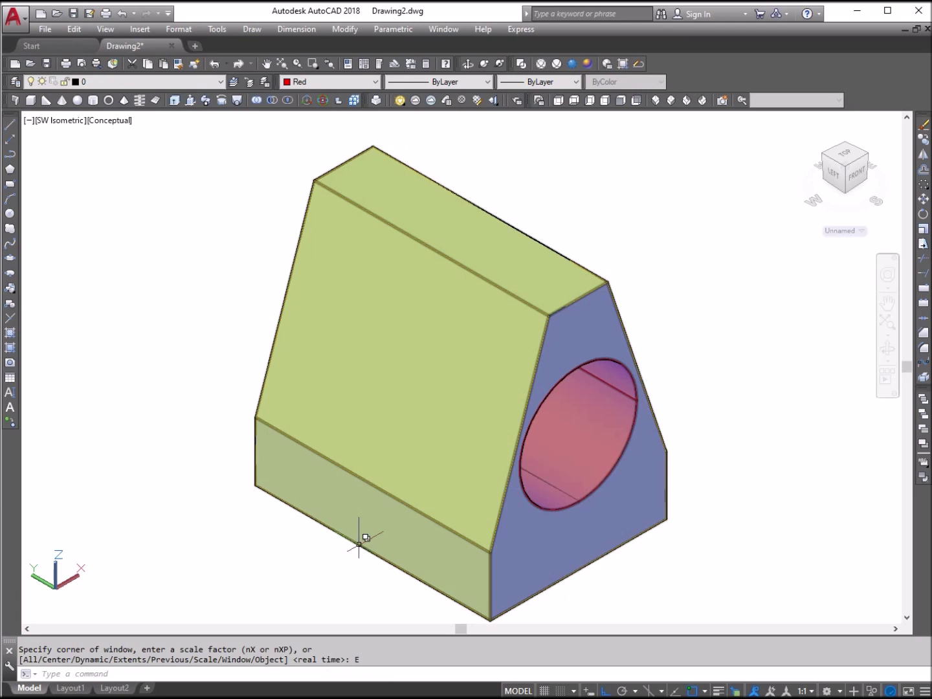
# Display the model in the 2D Wireframe visual style and extrude the red rectangle upward past the top of the solid
pyautogui.click(106, 29)
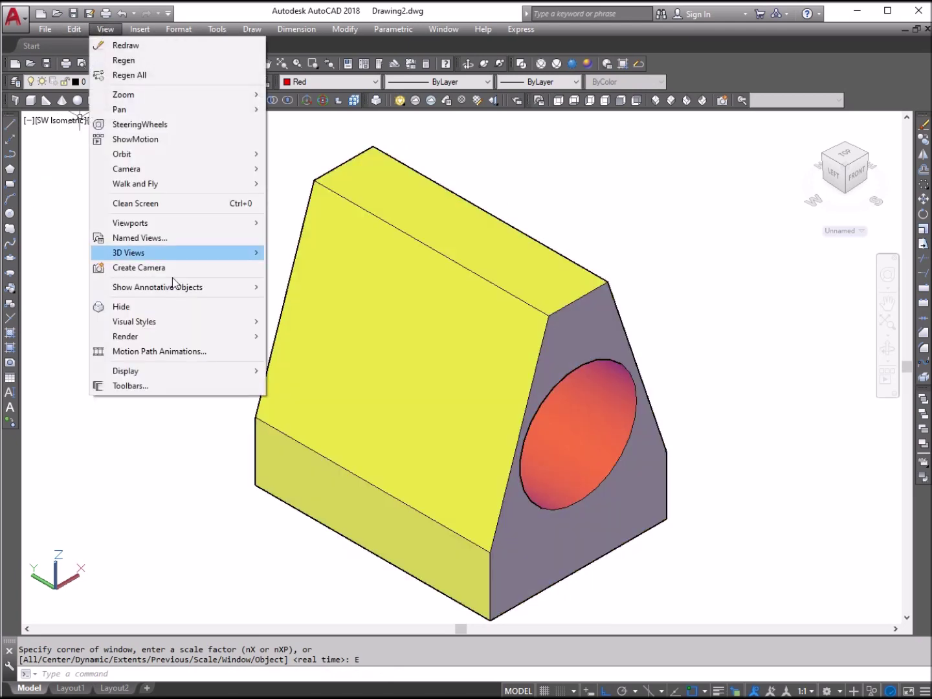
pyautogui.moveTo(197, 322)
pyautogui.click(324, 325)
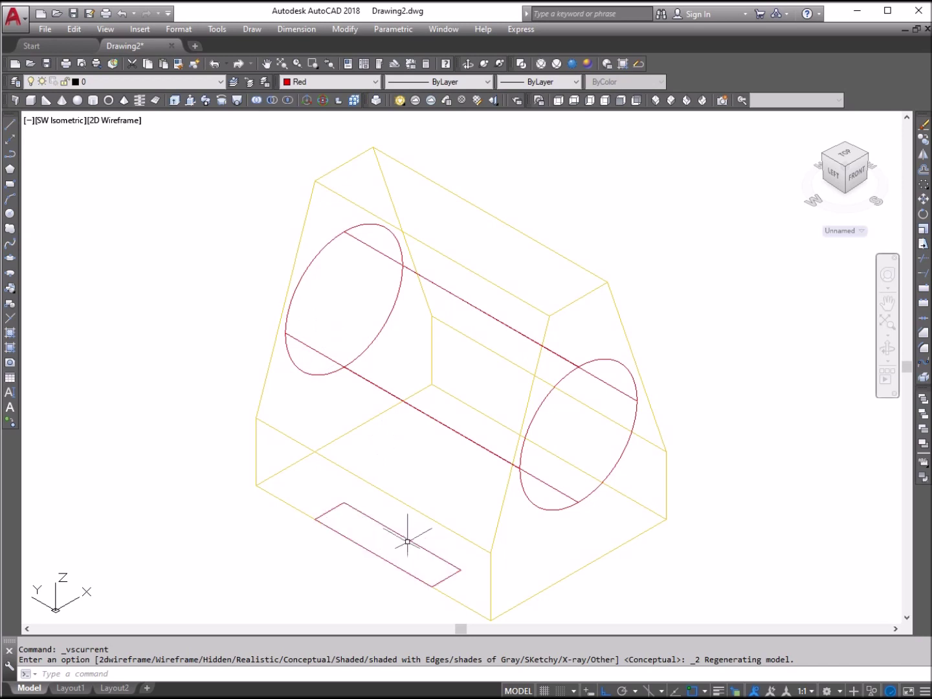
pyautogui.click(176, 100)
pyautogui.click(376, 520)
pyautogui.rightClick(348, 521)
pyautogui.click(370, 529)
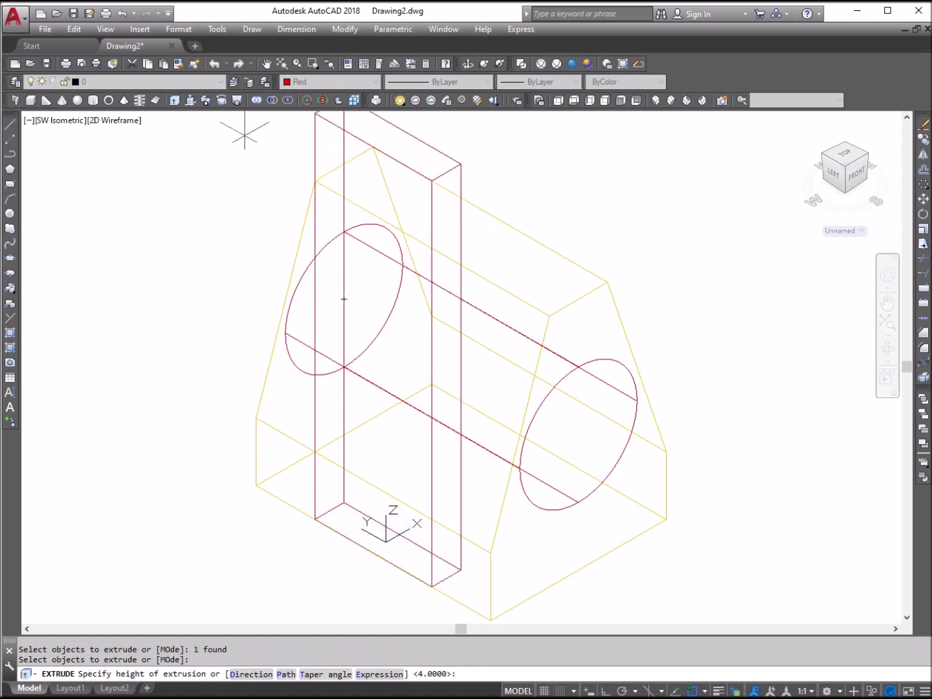
pyautogui.click(250, 129)
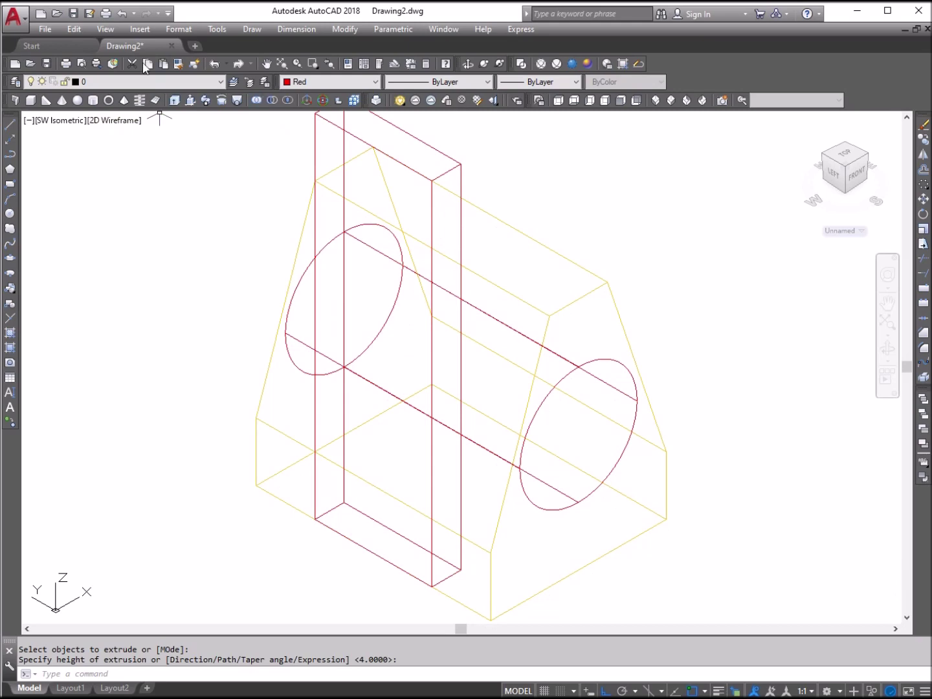
# Set the display back to the Conceptual visual style
pyautogui.click(95, 33)
pyautogui.moveTo(183, 329)
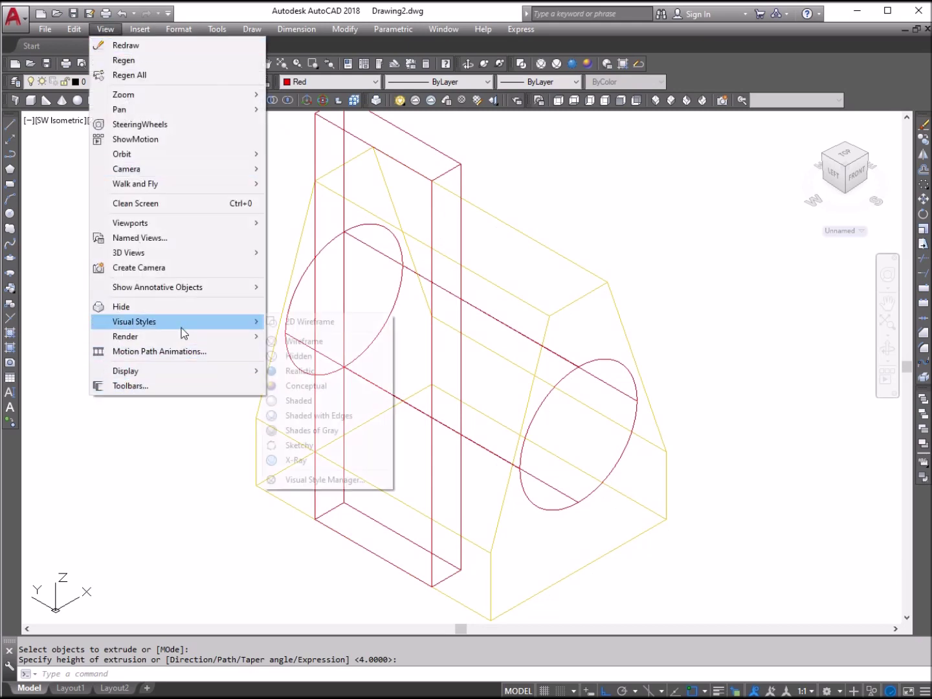
pyautogui.click(335, 386)
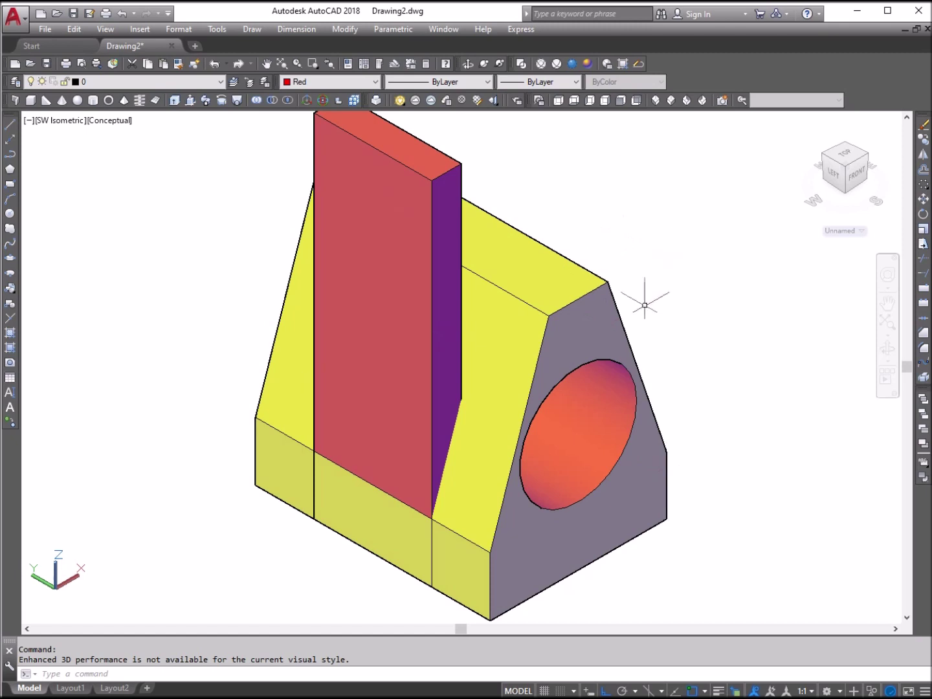
# Mirror the red block to the opposite side across the solid's lengthwise centre line, keeping the original block
pyautogui.click(924, 155)
pyautogui.click(422, 172)
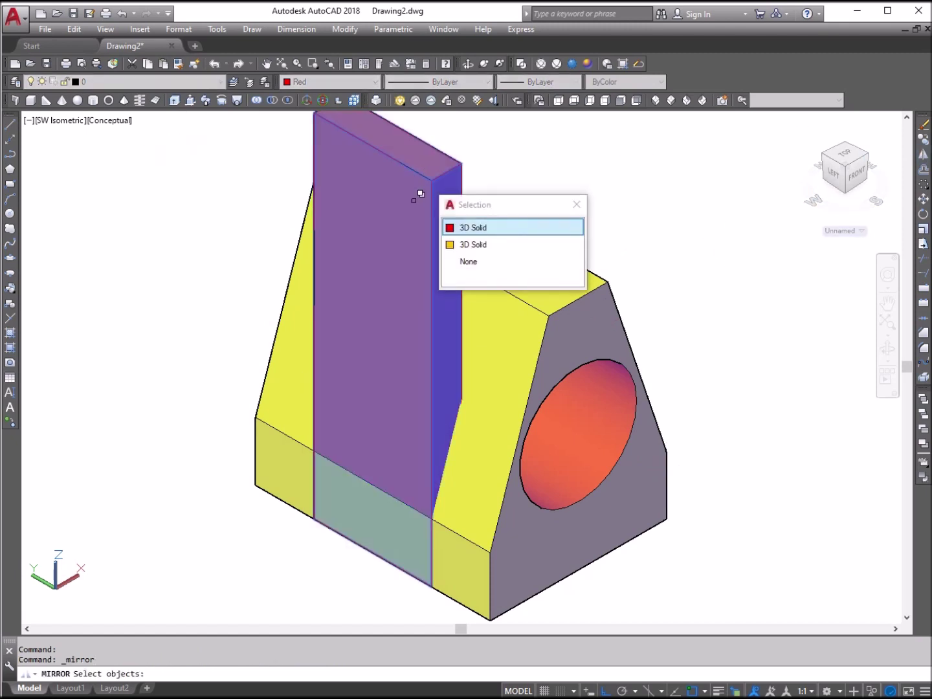
pyautogui.click(483, 228)
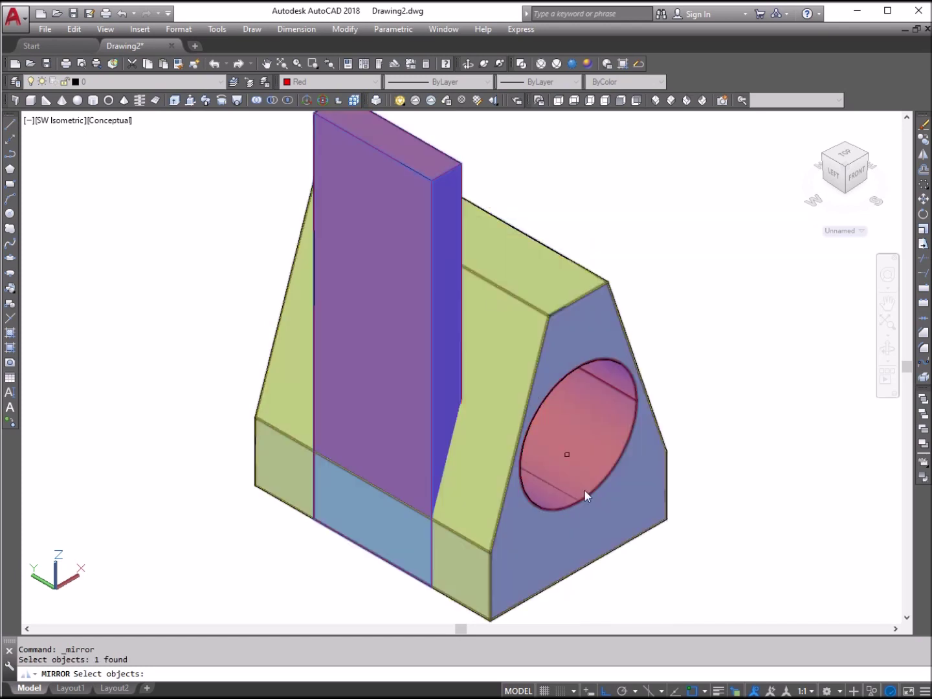
pyautogui.press('Return')
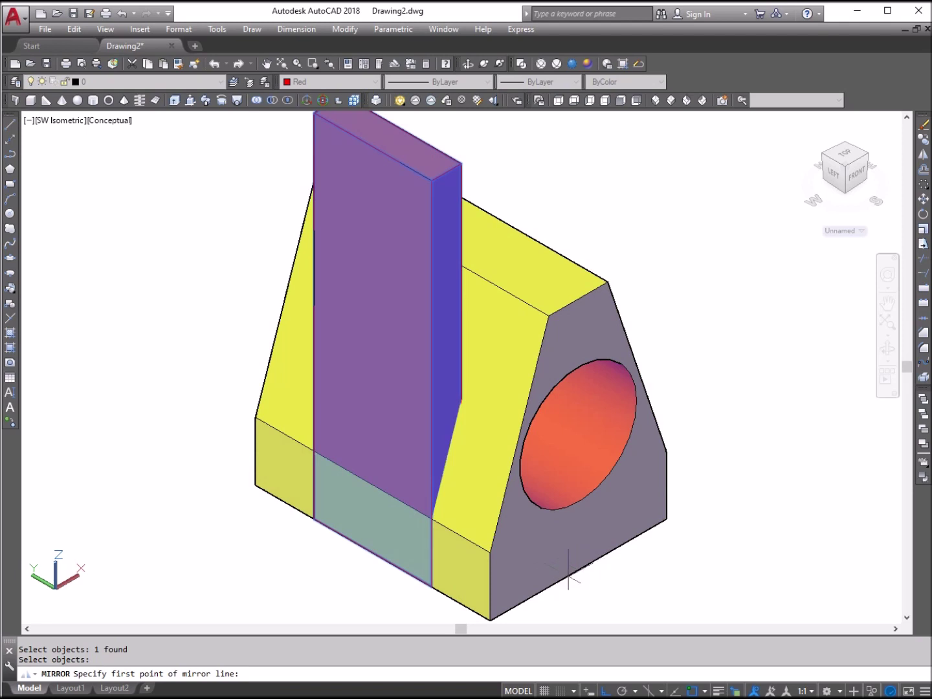
pyautogui.click(580, 289)
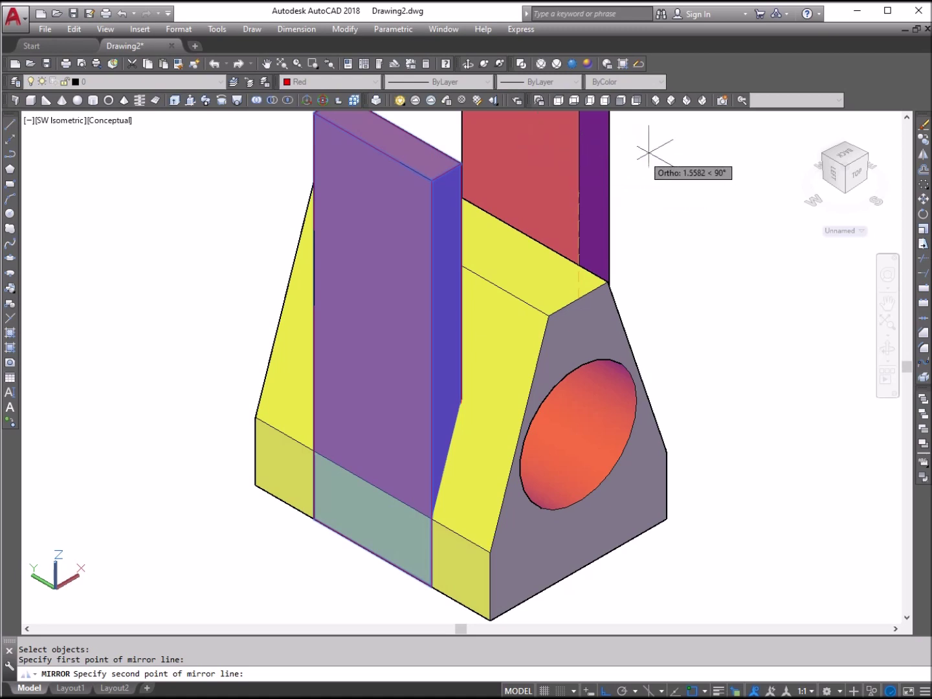
pyautogui.click(558, 172)
pyautogui.press('Return')
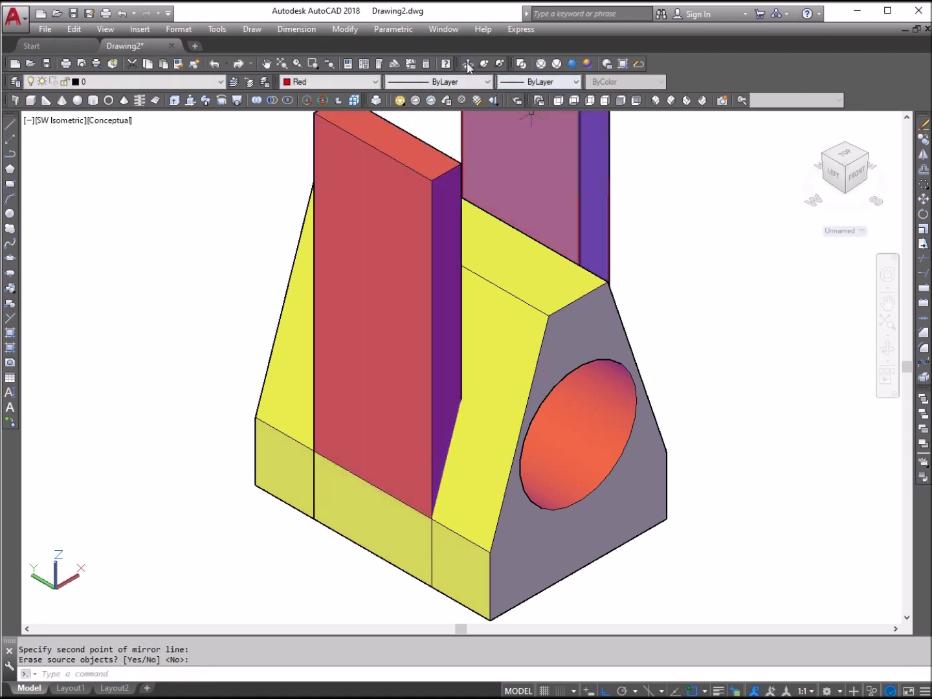
# Subtract both red blocks from the yellow solid to cut a rectangular slot in each side
pyautogui.click(467, 65)
pyautogui.moveTo(550, 182); pyautogui.dragTo(572, 223)
pyautogui.rightClick(601, 222)
pyautogui.click(601, 227)
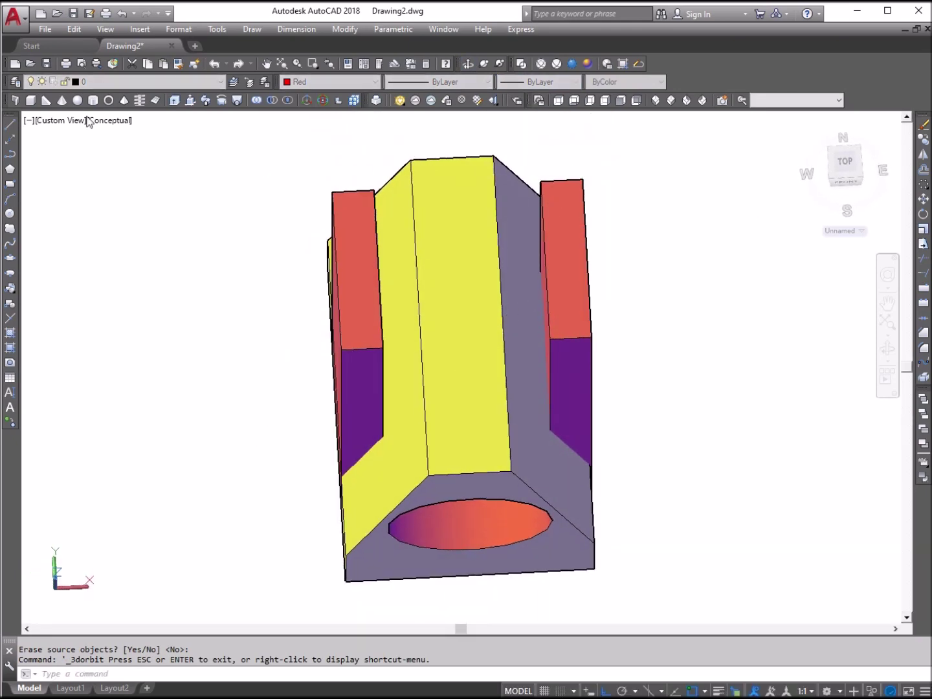
pyautogui.click(272, 101)
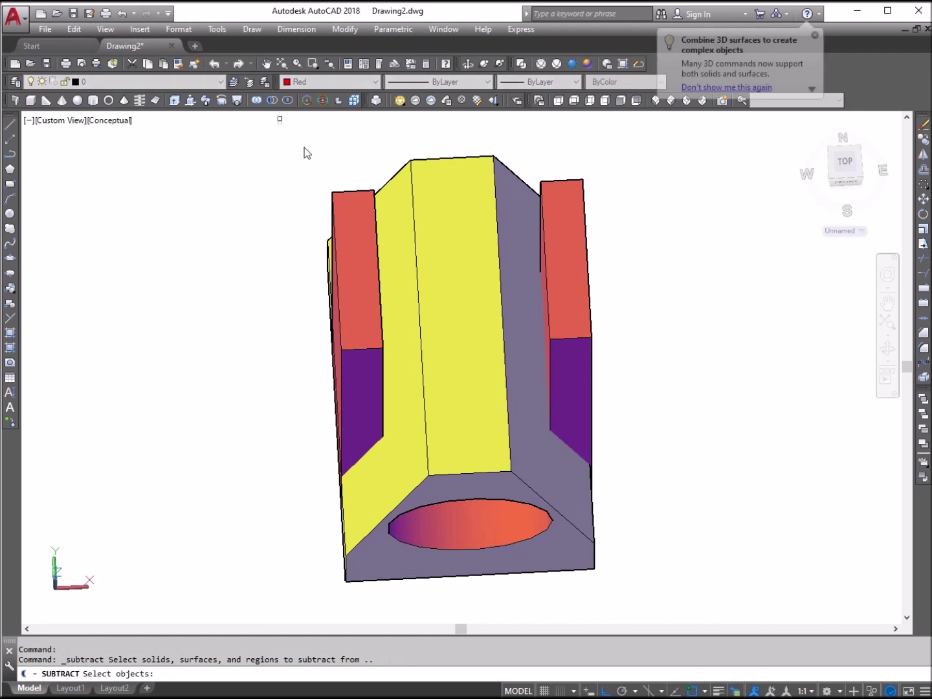
pyautogui.click(425, 162)
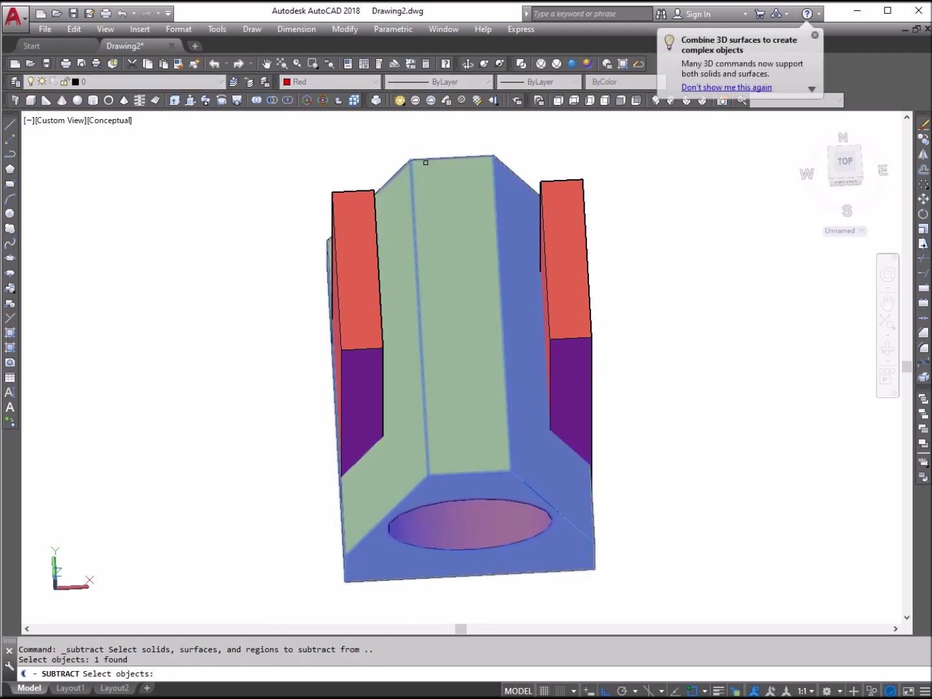
pyautogui.press('Return')
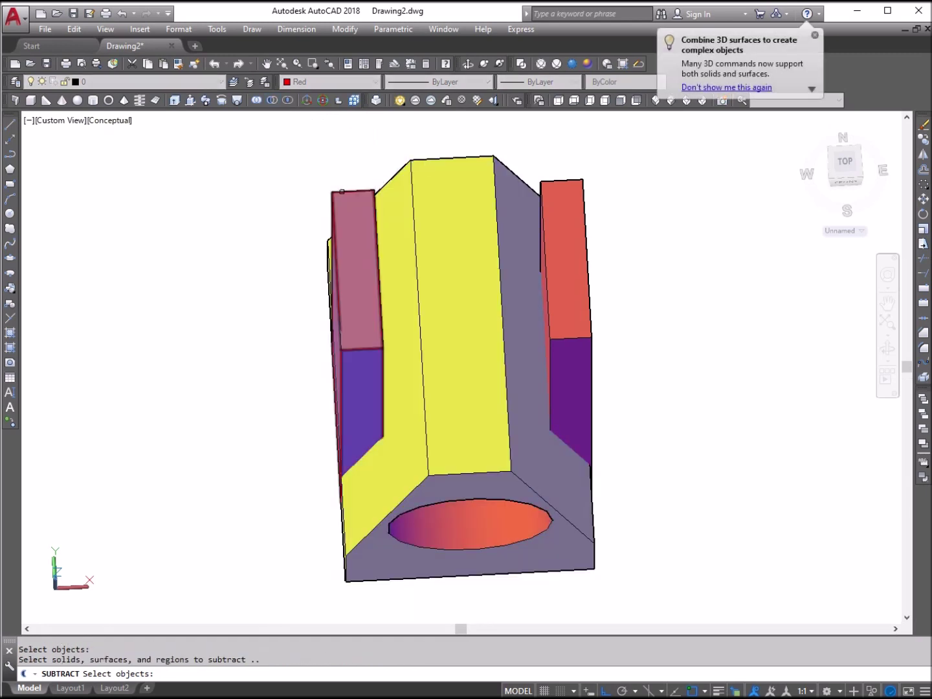
pyautogui.click(336, 191)
pyautogui.click(548, 183)
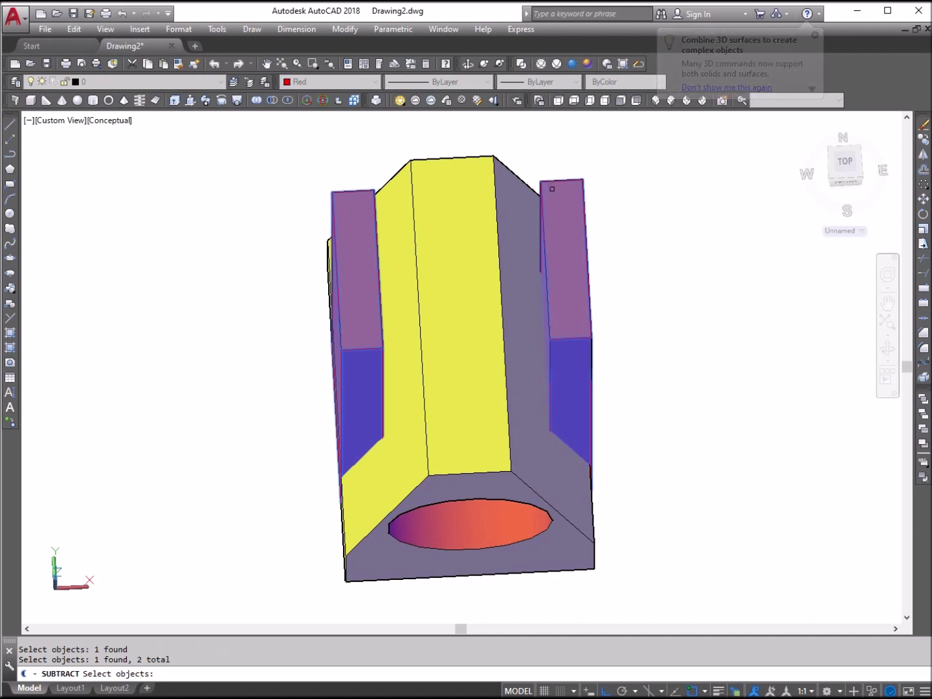
pyautogui.press('Return')
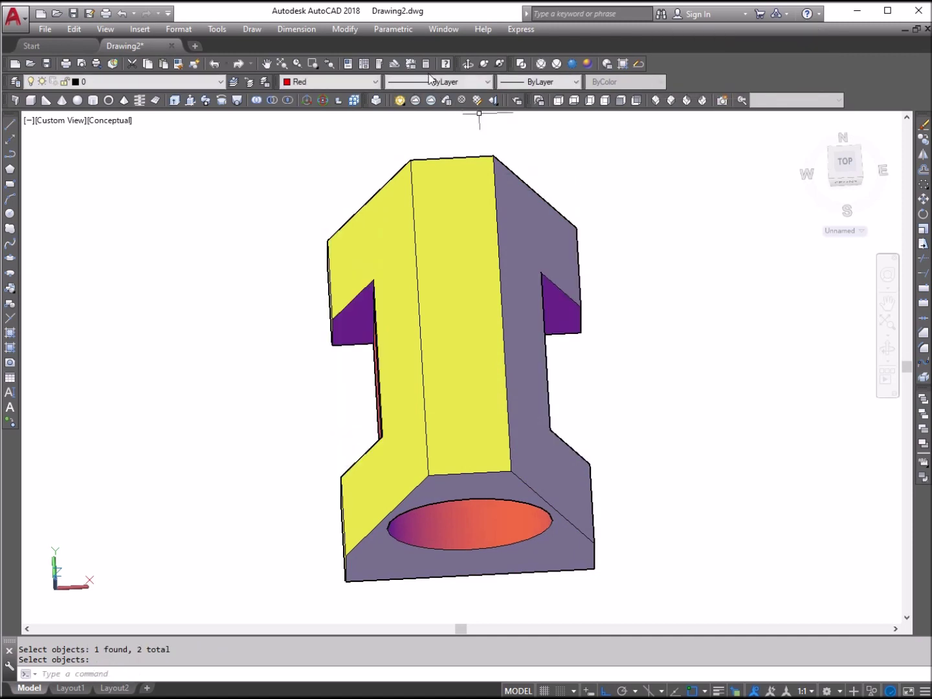
# Inspect the slotted solid from the front-left side and delete it from the drawing
pyautogui.click(474, 66)
pyautogui.moveTo(495, 288); pyautogui.dragTo(526, 258)
pyautogui.rightClick(523, 199)
pyautogui.click(556, 205)
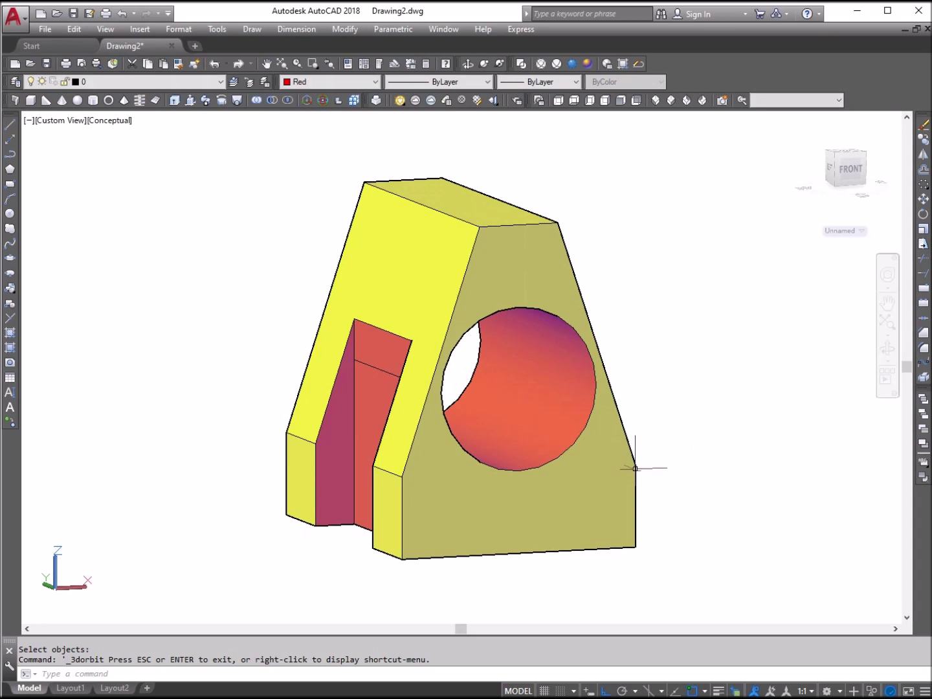
pyautogui.click(687, 591)
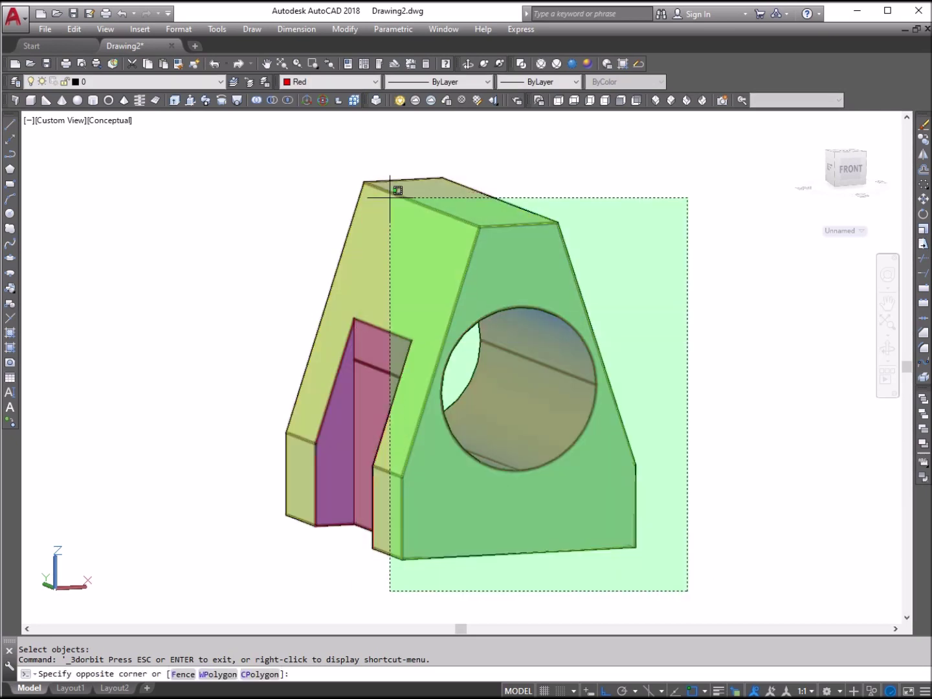
pyautogui.click(254, 172)
pyautogui.press('Delete')
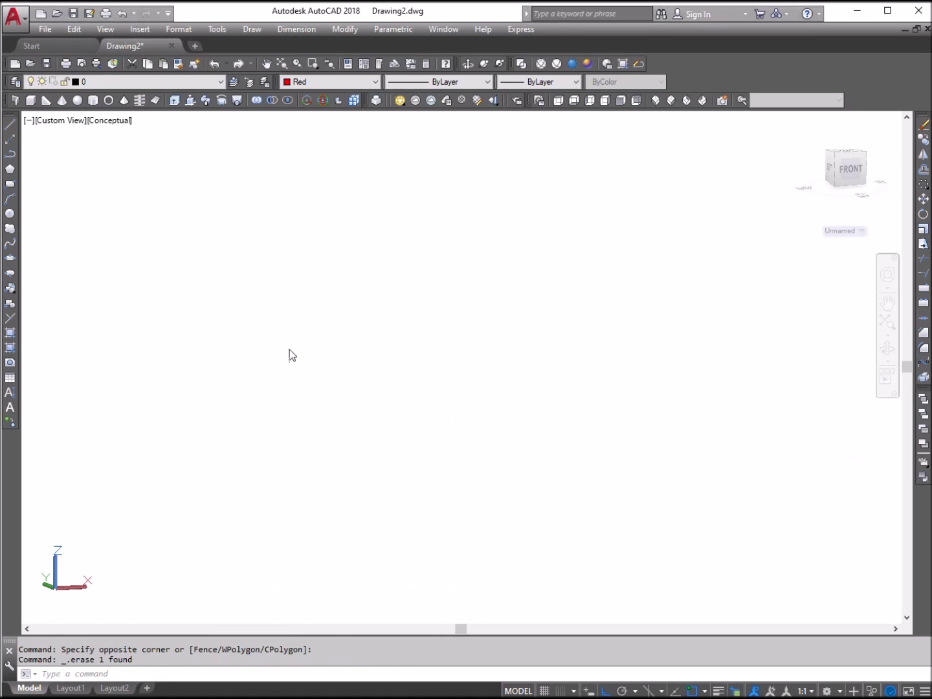
# Set the current colour to Cyan and draw a 10-unit horizontal line in the front view
pyautogui.click(338, 83)
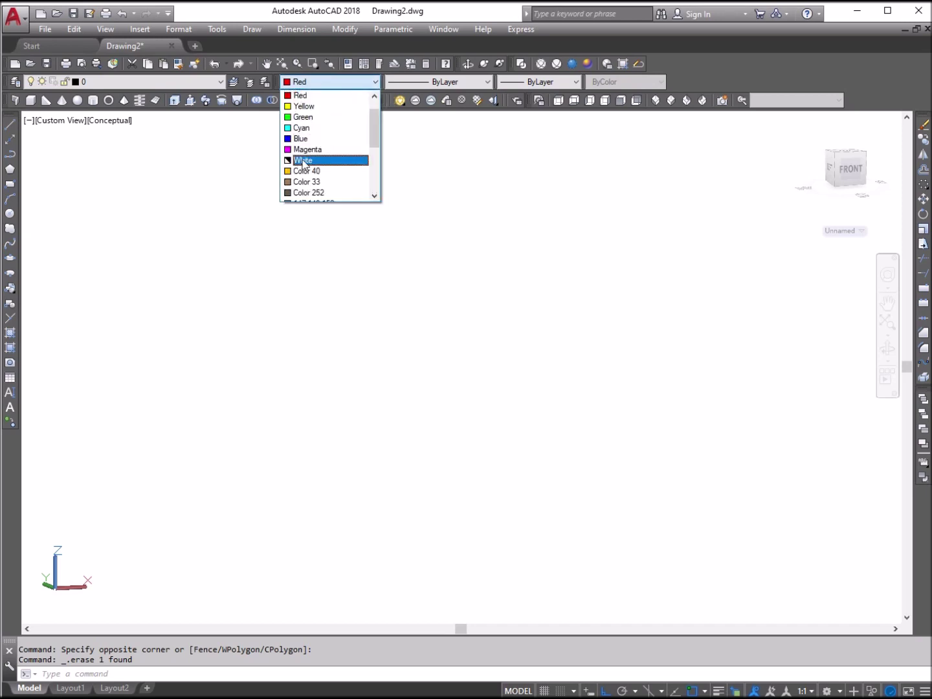
pyautogui.click(313, 128)
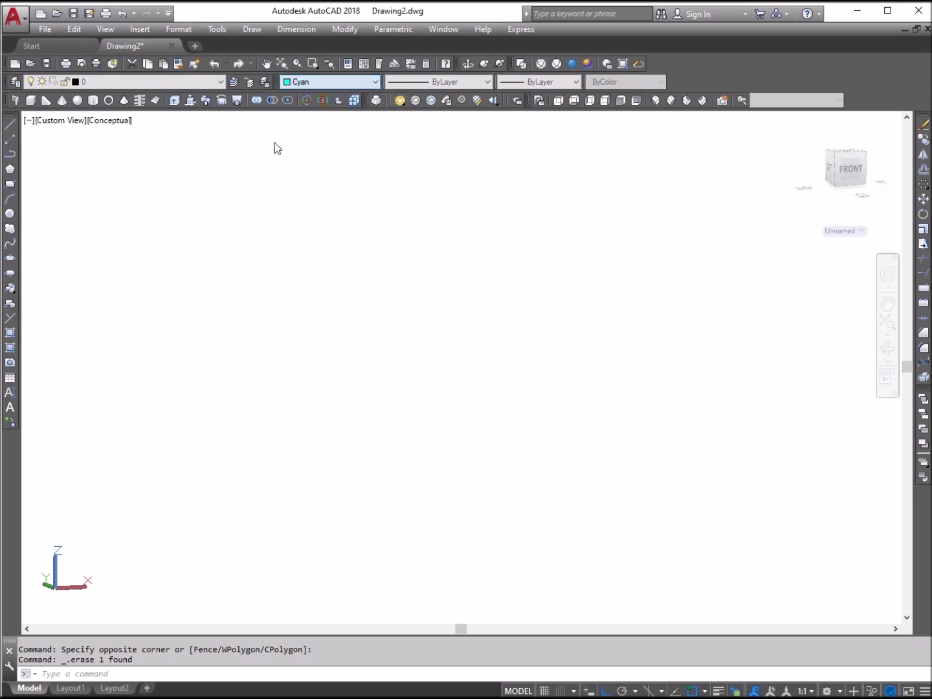
pyautogui.click(12, 125)
pyautogui.click(618, 101)
pyautogui.click(10, 124)
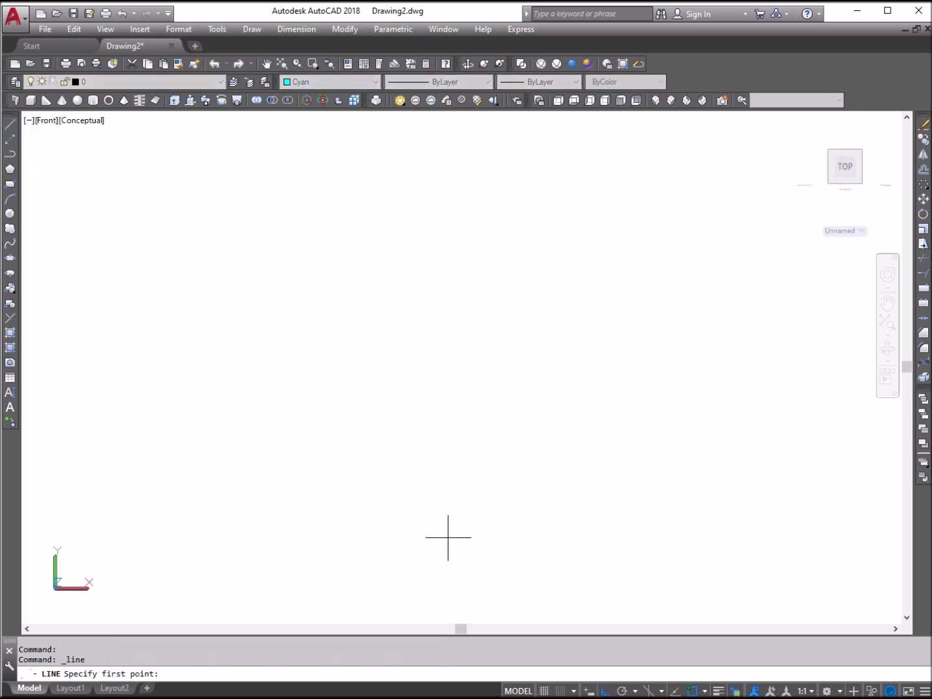
pyautogui.click(242, 530)
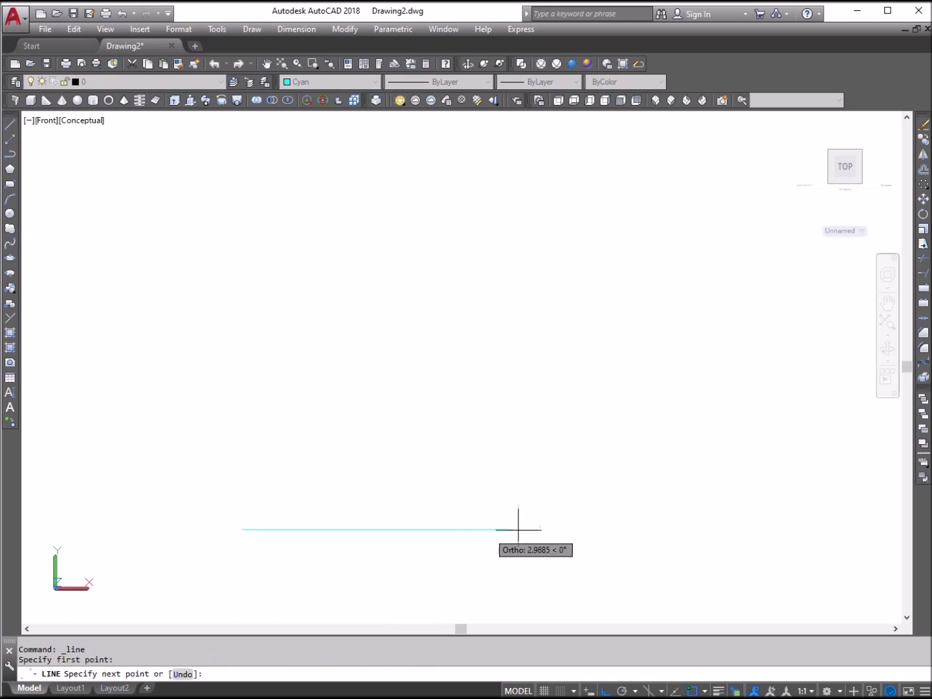
pyautogui.write('10')
pyautogui.press('Return')
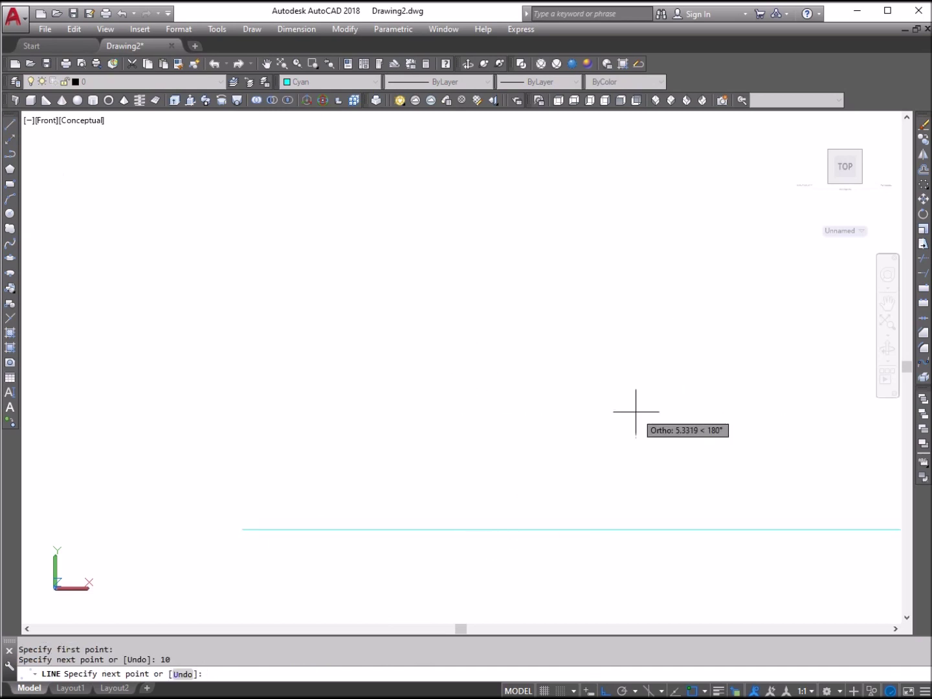
pyautogui.press('Escape')
# Draw a 6-unit vertical line upward from the left end of the horizontal line
pyautogui.rightClick(390, 374)
pyautogui.click(417, 382)
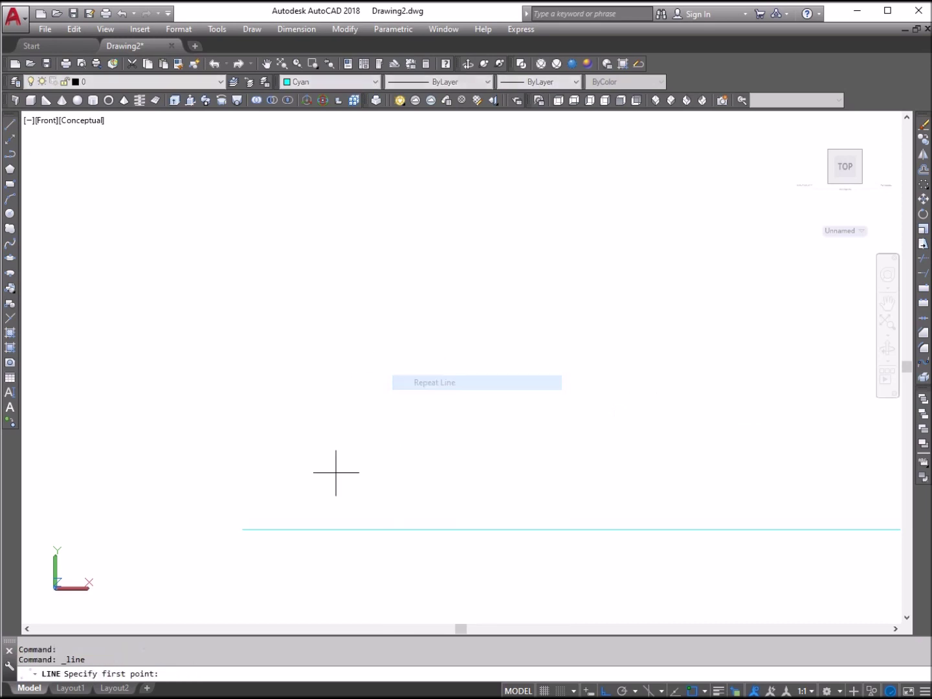
pyautogui.click(237, 530)
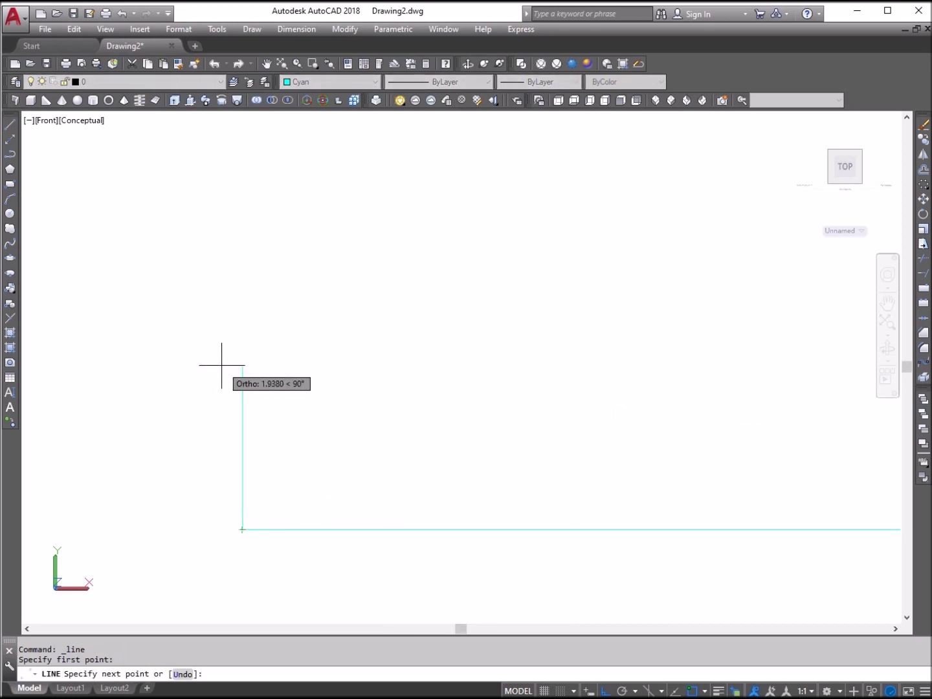
pyautogui.press('Return')
pyautogui.press('Return')
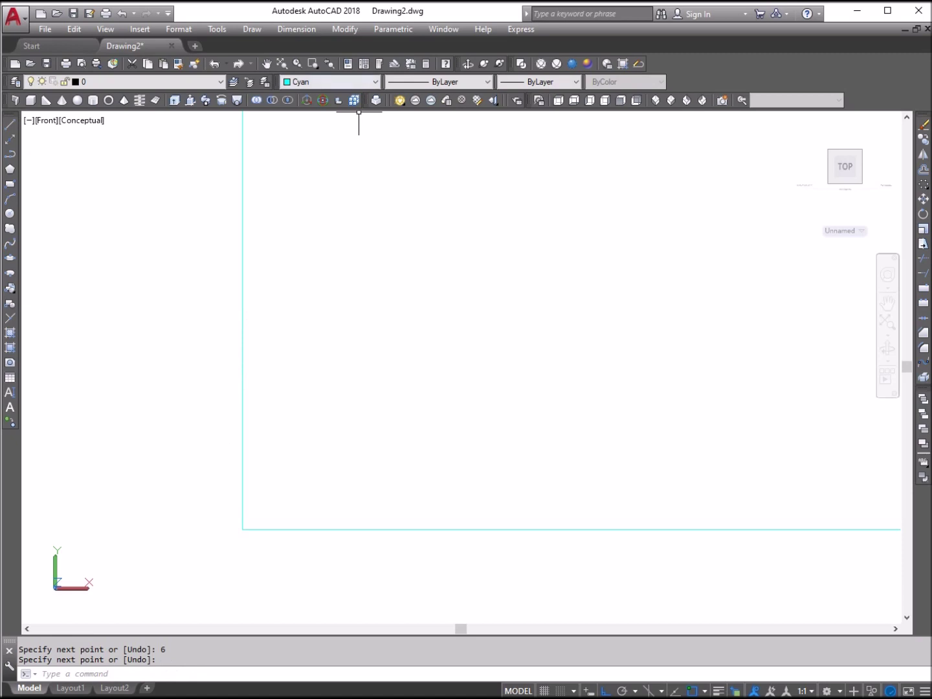
# Draw a rectangle with fillet radius 1 between the free ends of the two guide lines
pyautogui.scroll(2, 492, 397)
pyautogui.moveTo(494, 432); pyautogui.dragTo(497, 395)
pyautogui.press('Escape')
pyautogui.press('Escape')
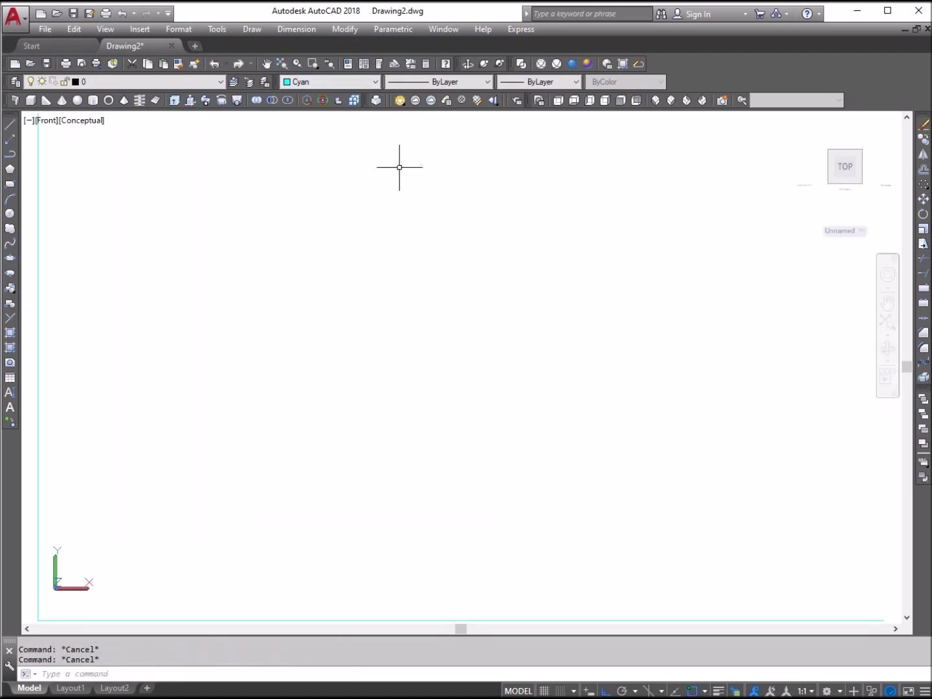
pyautogui.click(297, 64)
pyautogui.moveTo(325, 214); pyautogui.dragTo(379, 310)
pyautogui.rightClick(382, 269)
pyautogui.click(422, 285)
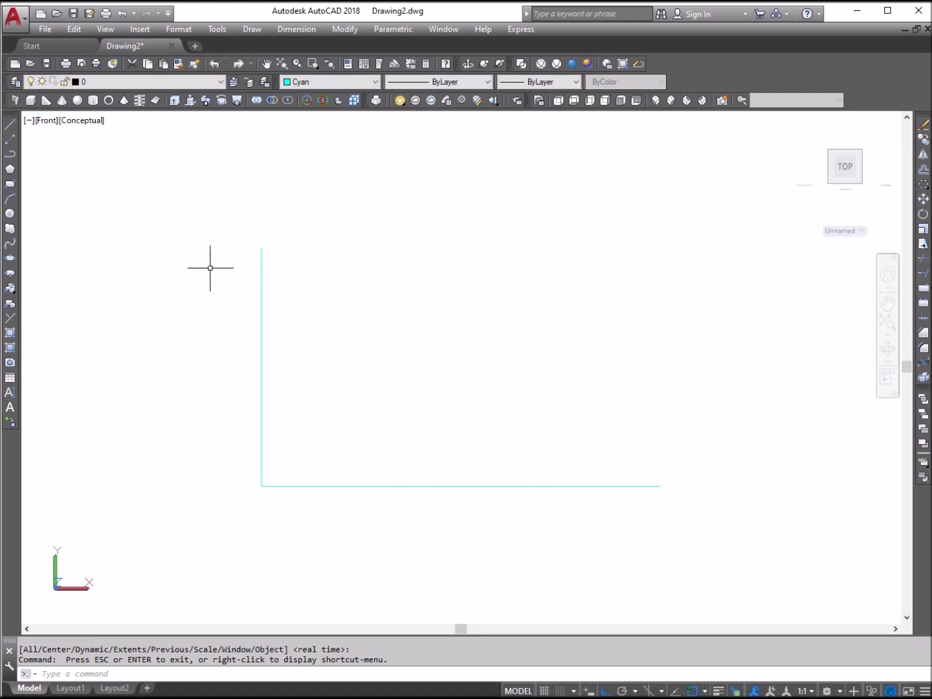
pyautogui.click(10, 185)
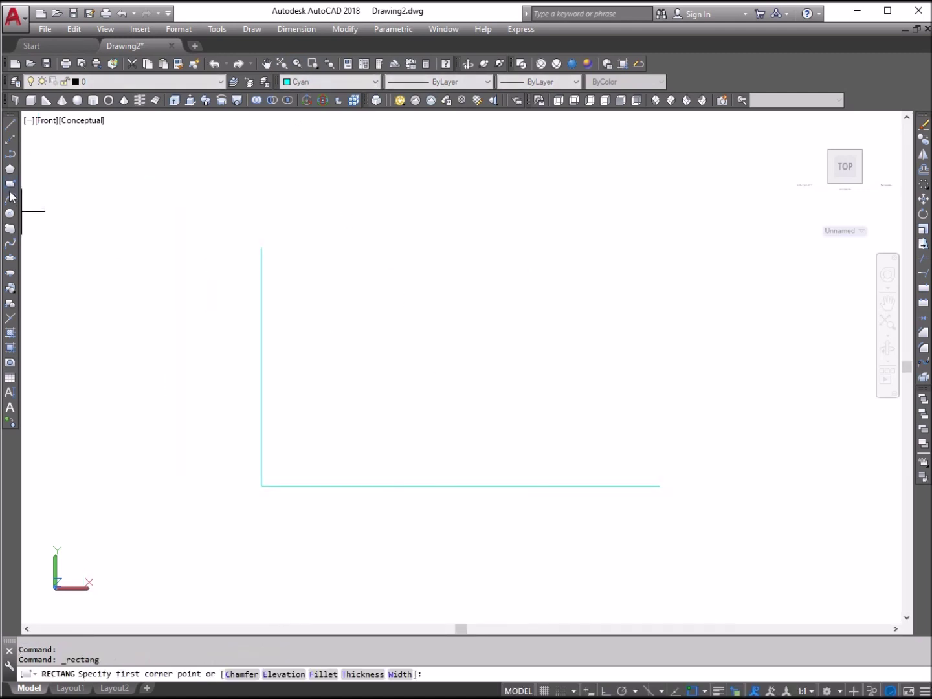
pyautogui.click(323, 675)
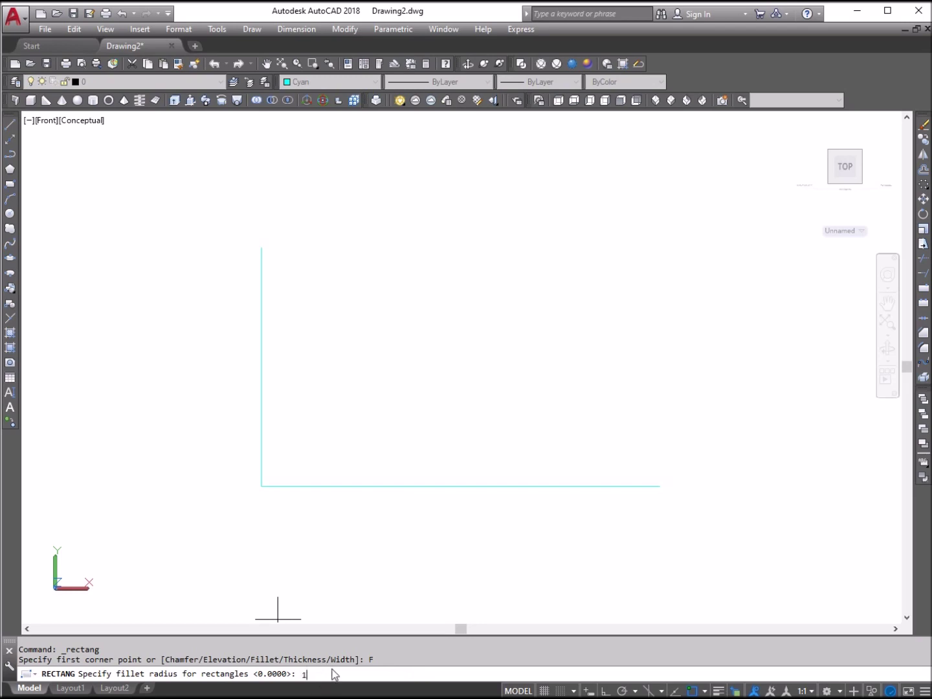
pyautogui.write('1')
pyautogui.press('Return')
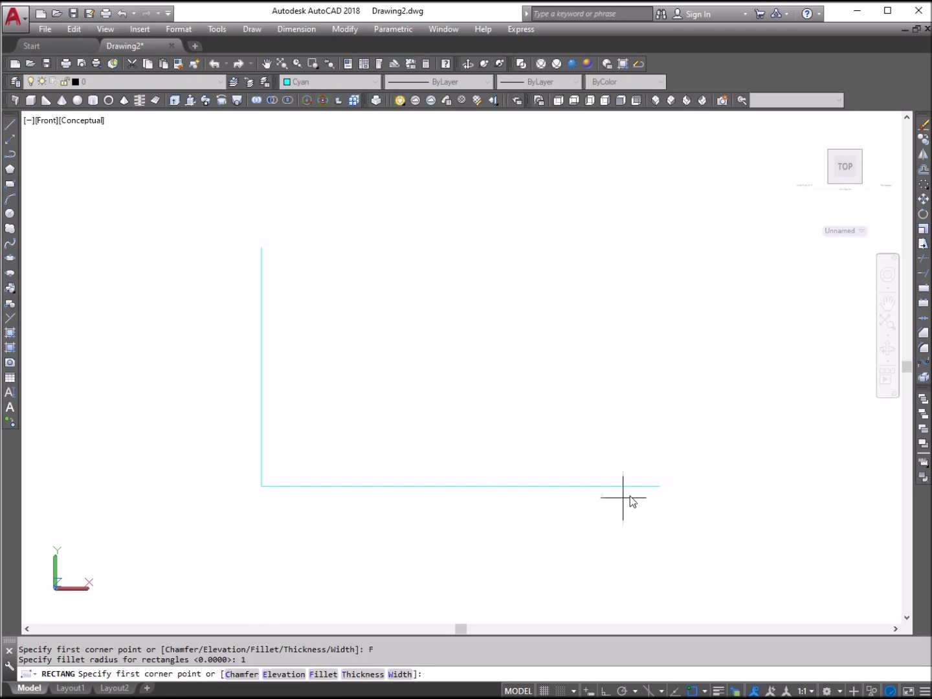
pyautogui.click(660, 486)
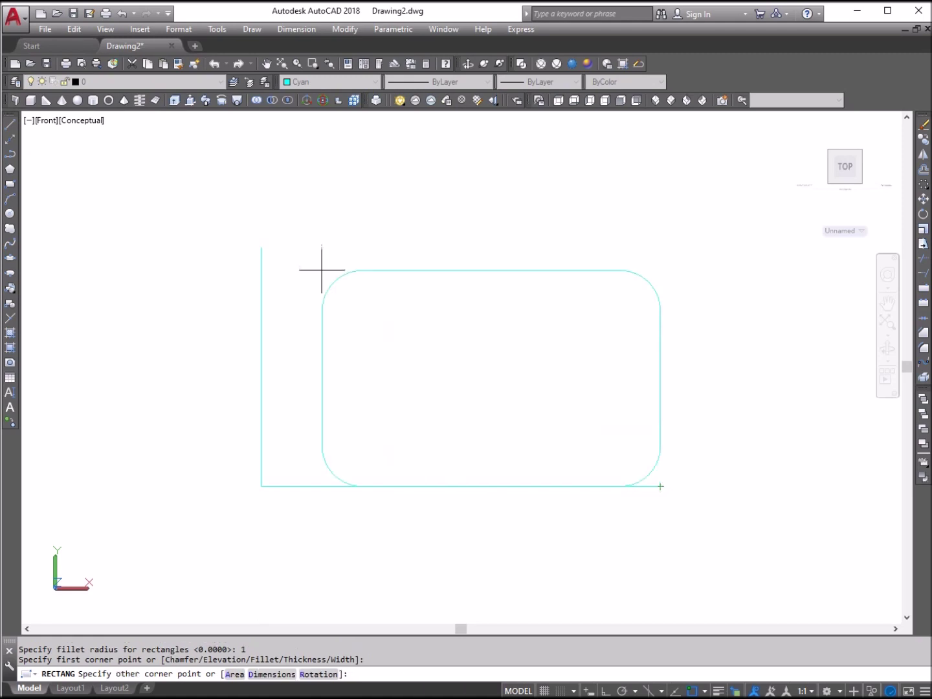
pyautogui.click(261, 247)
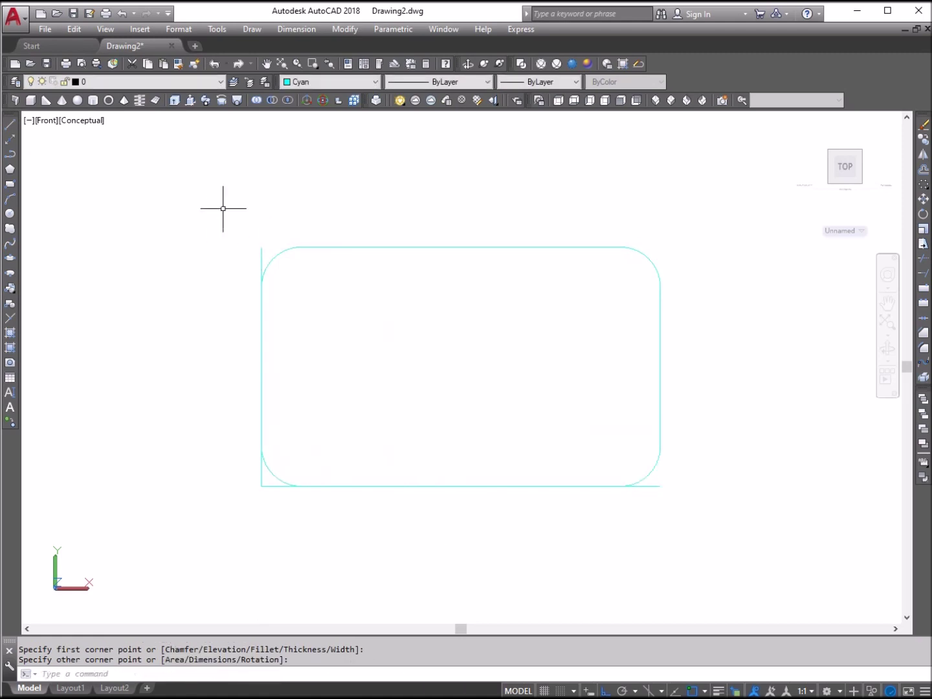
# Delete the vertical and horizontal guide lines, keeping the rounded rectangle
pyautogui.click(262, 256)
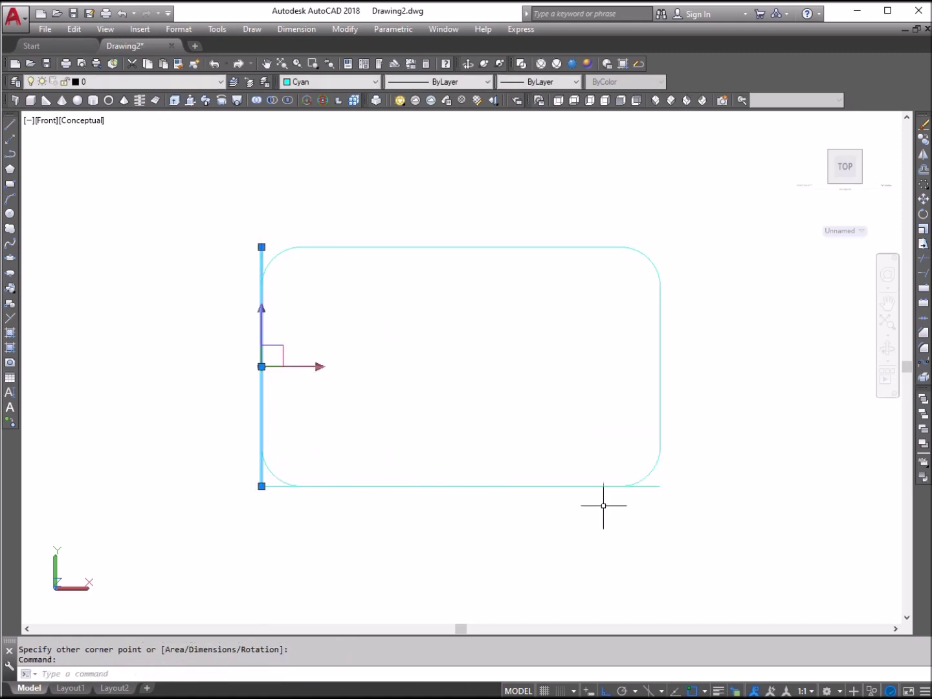
pyautogui.click(657, 486)
pyautogui.press('Delete')
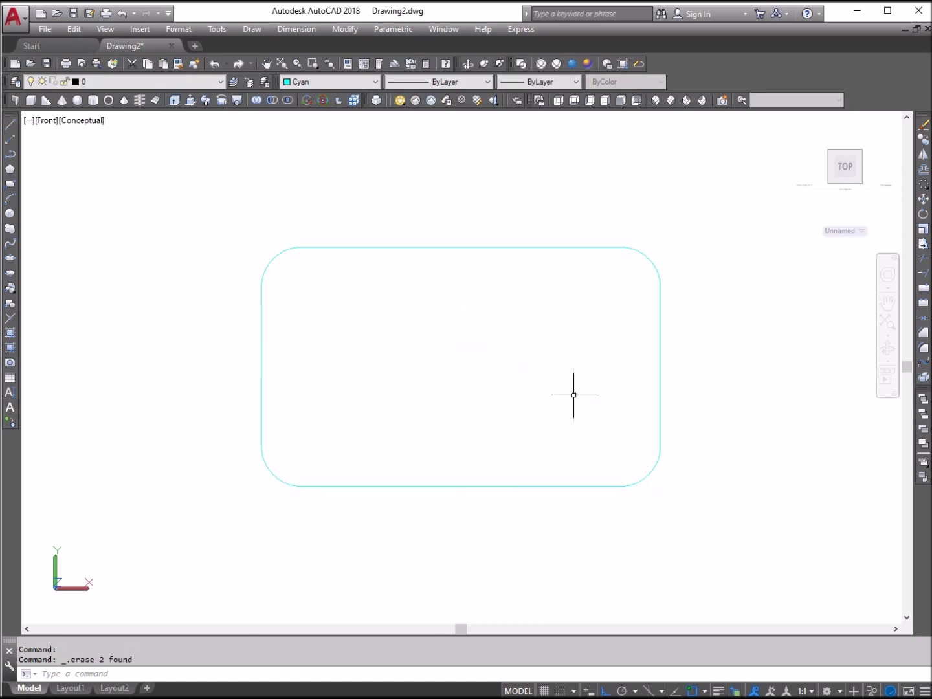
# Draw a vertical centre line between the midpoints of the rounded rectangle's upper and lower edges
pyautogui.click(9, 123)
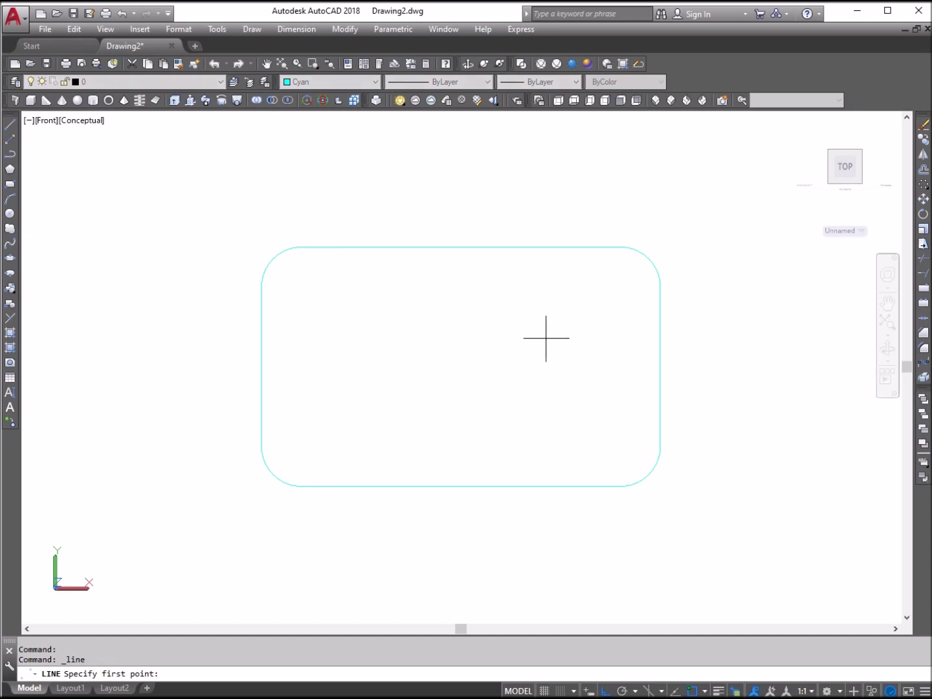
pyautogui.click(460, 246)
pyautogui.click(461, 486)
pyautogui.rightClick(498, 394)
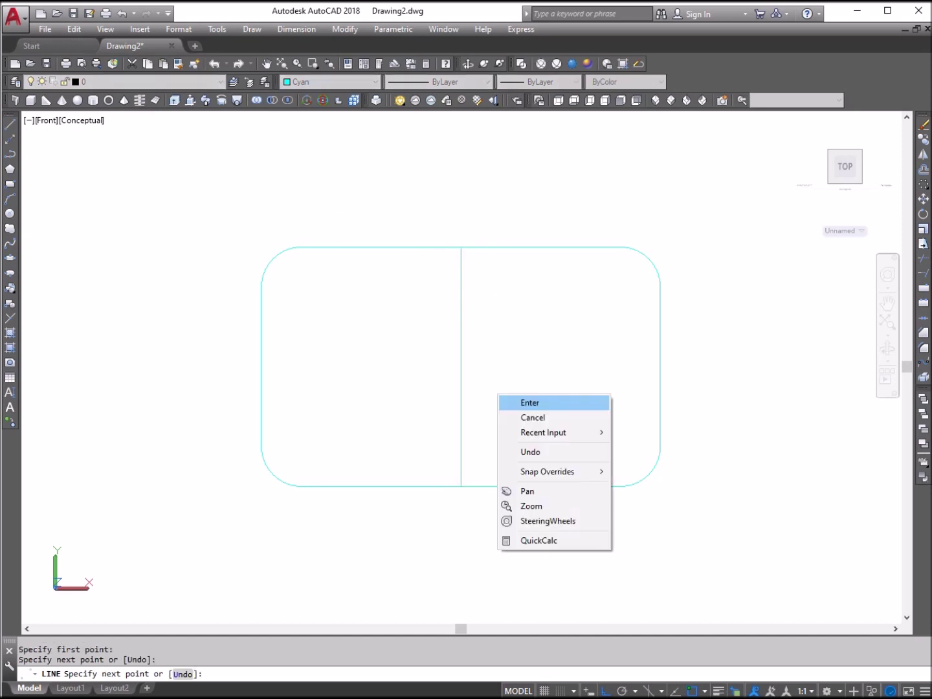
pyautogui.click(529, 403)
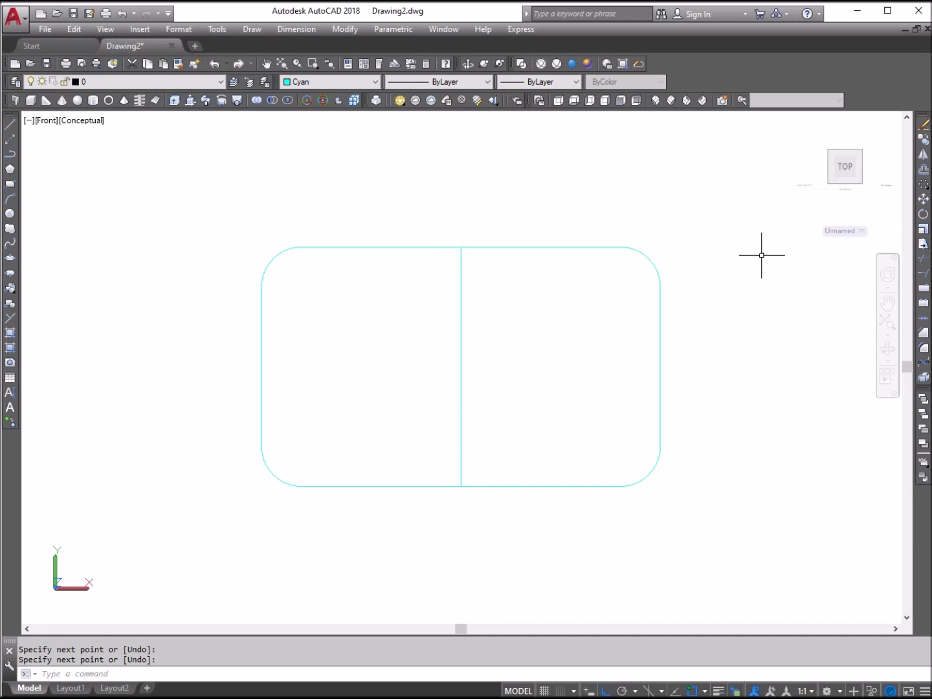
# Set the current colour to Color 40 and draw a circle of radius 2.5 at the centre line's midpoint
pyautogui.click(374, 82)
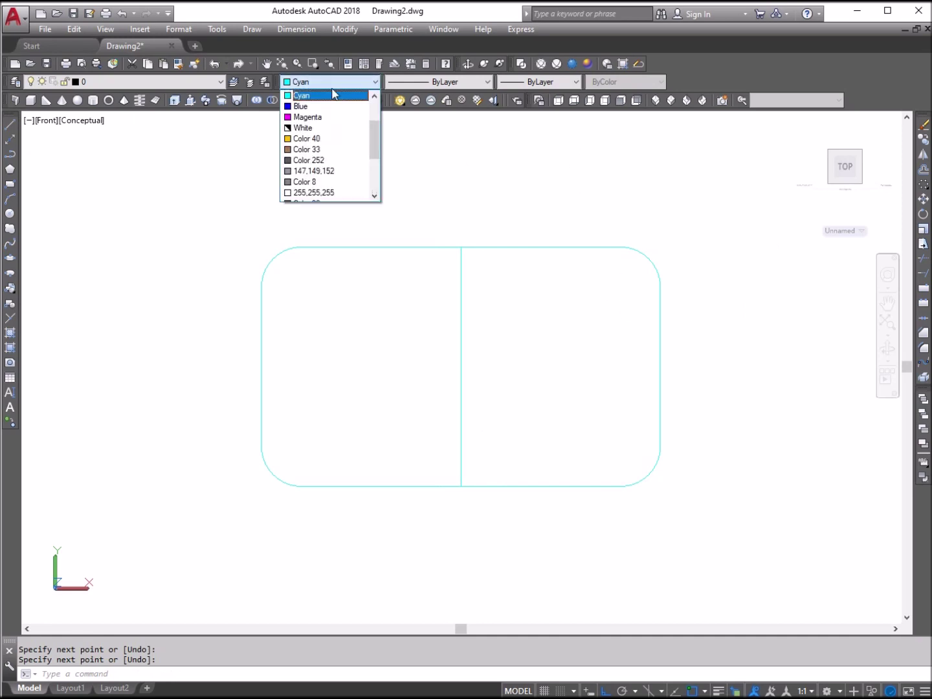
pyautogui.click(305, 138)
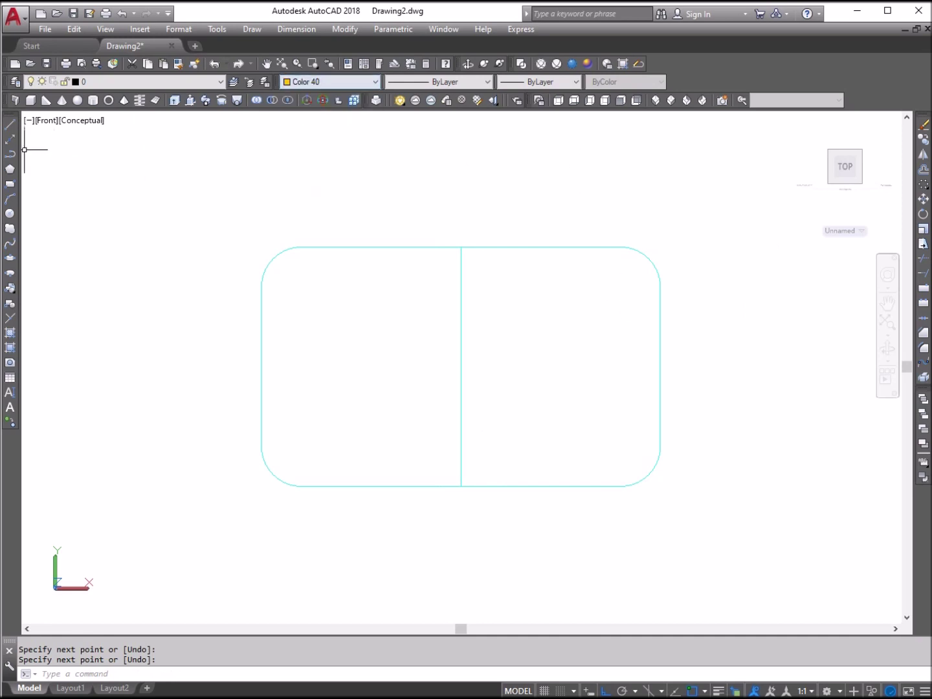
pyautogui.click(10, 213)
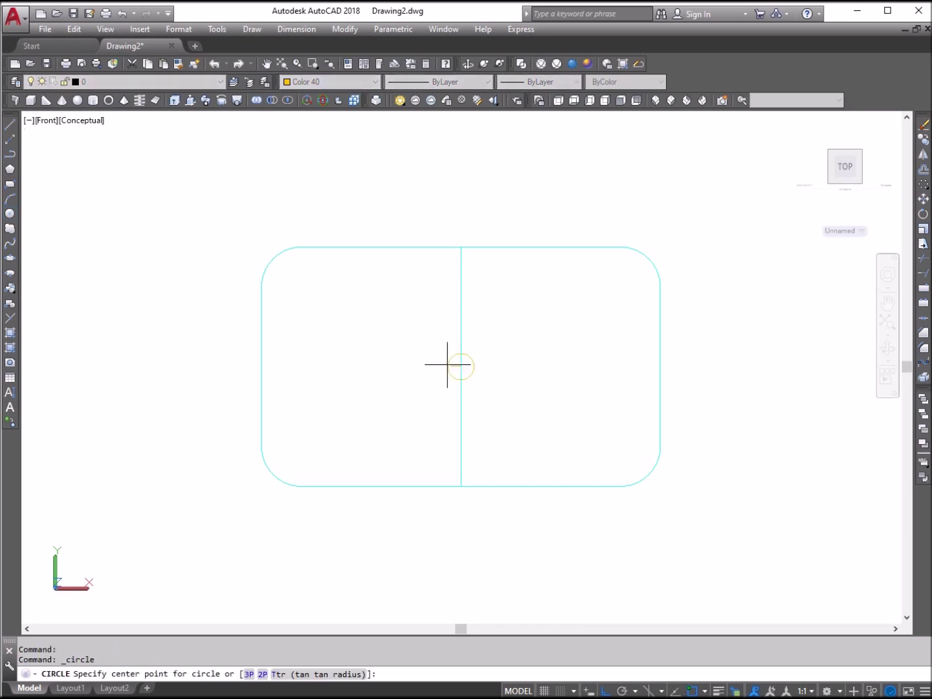
pyautogui.click(461, 365)
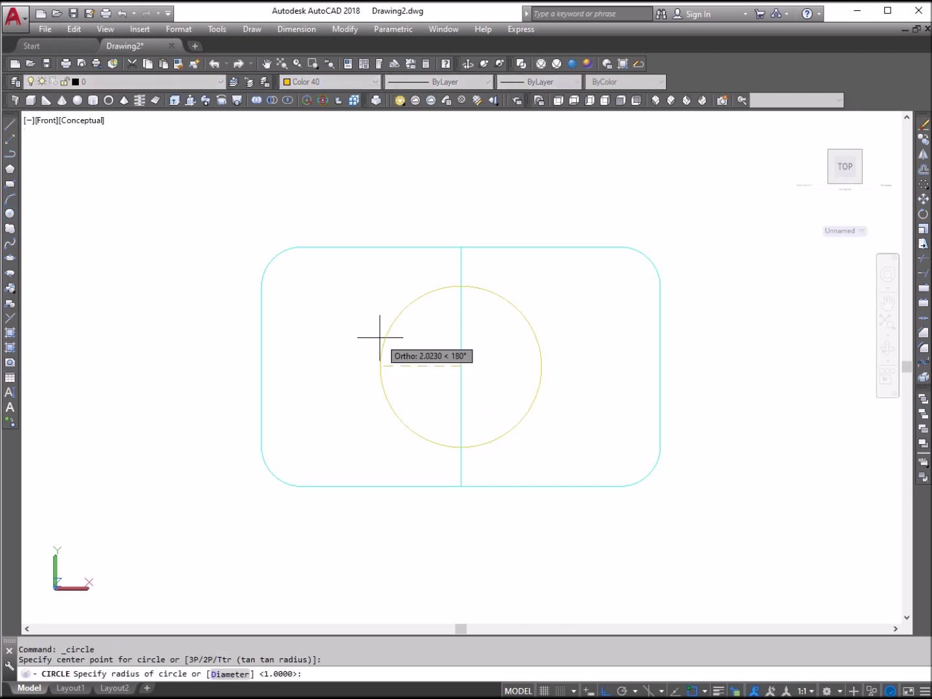
pyautogui.write('2.5')
pyautogui.press('Return')
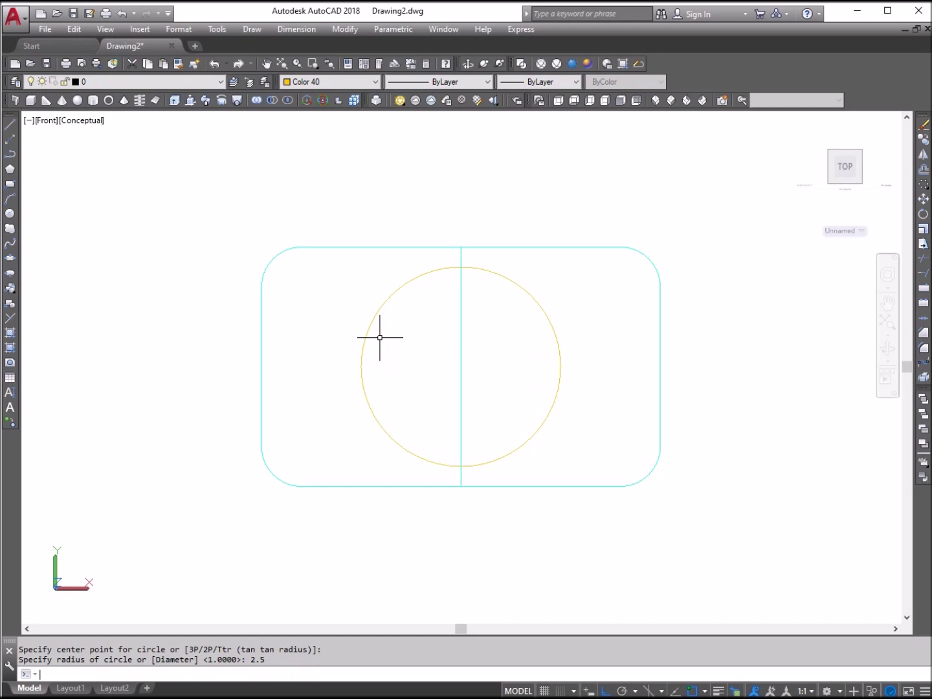
# Draw a concentric circle of radius 2 inside the first circle
pyautogui.rightClick(455, 317)
pyautogui.click(489, 326)
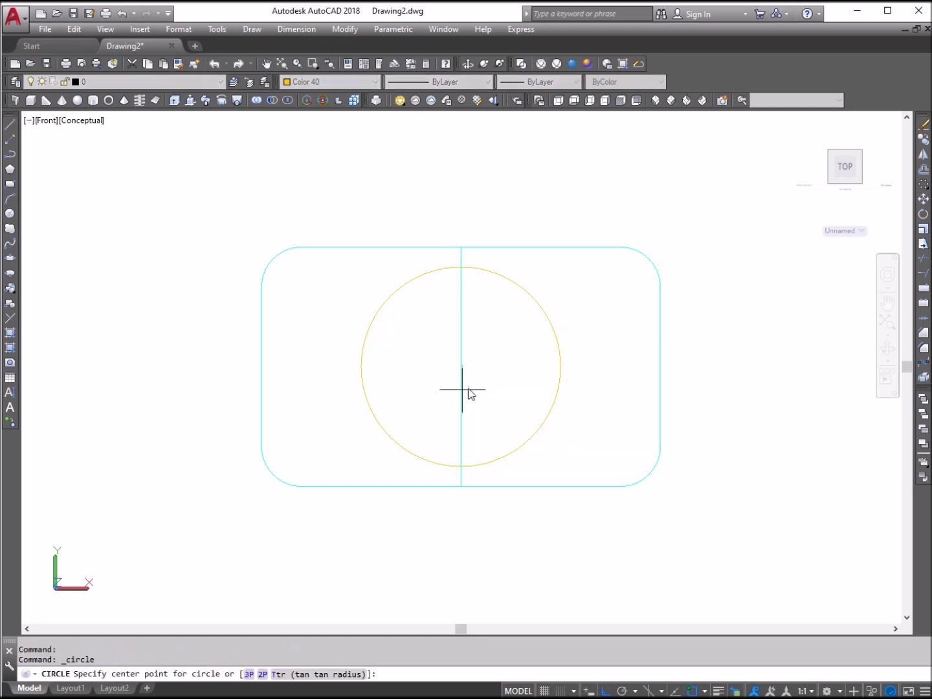
pyautogui.click(461, 367)
pyautogui.write('2')
pyautogui.press('Return')
# Draw a third concentric circle of radius 1.8 from the same centre
pyautogui.rightClick(574, 171)
pyautogui.click(586, 181)
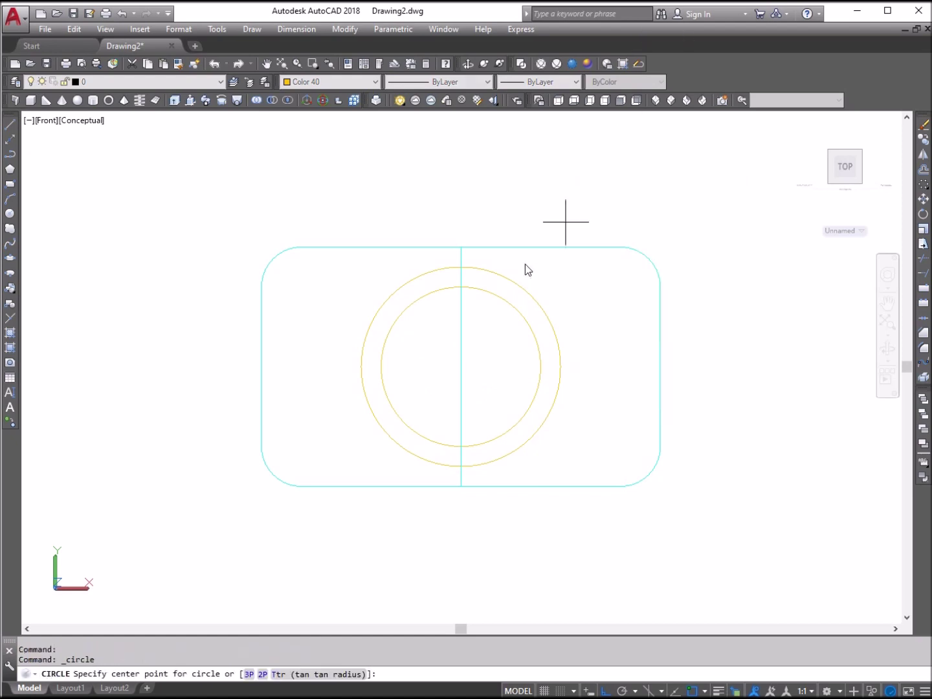
pyautogui.click(461, 367)
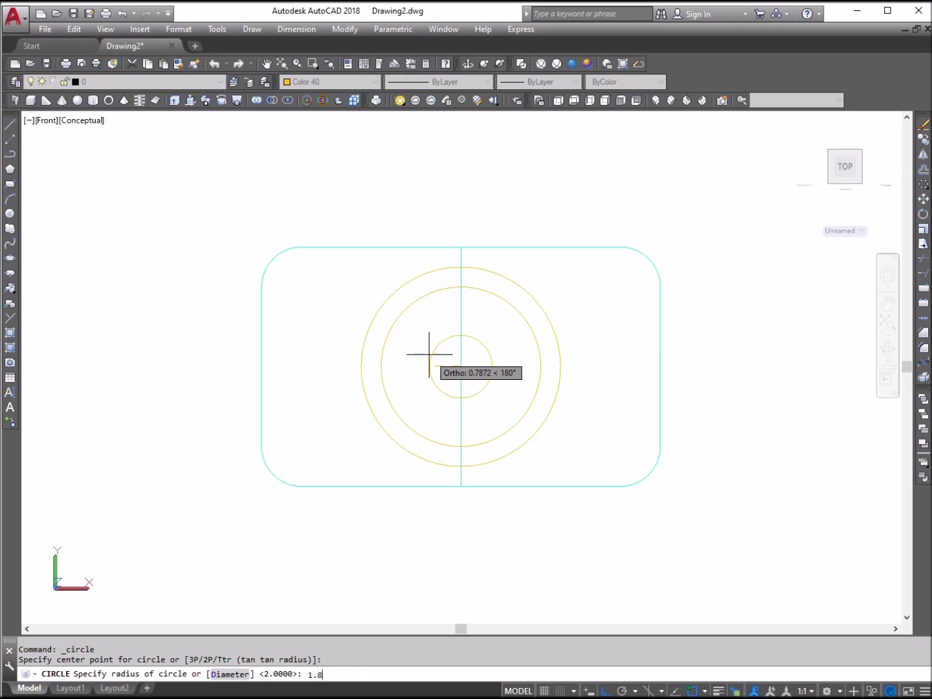
pyautogui.press('Return')
# Delete the vertical centre line from the rounded rectangle
pyautogui.click(510, 364)
pyautogui.click(445, 339)
pyautogui.press('Delete')
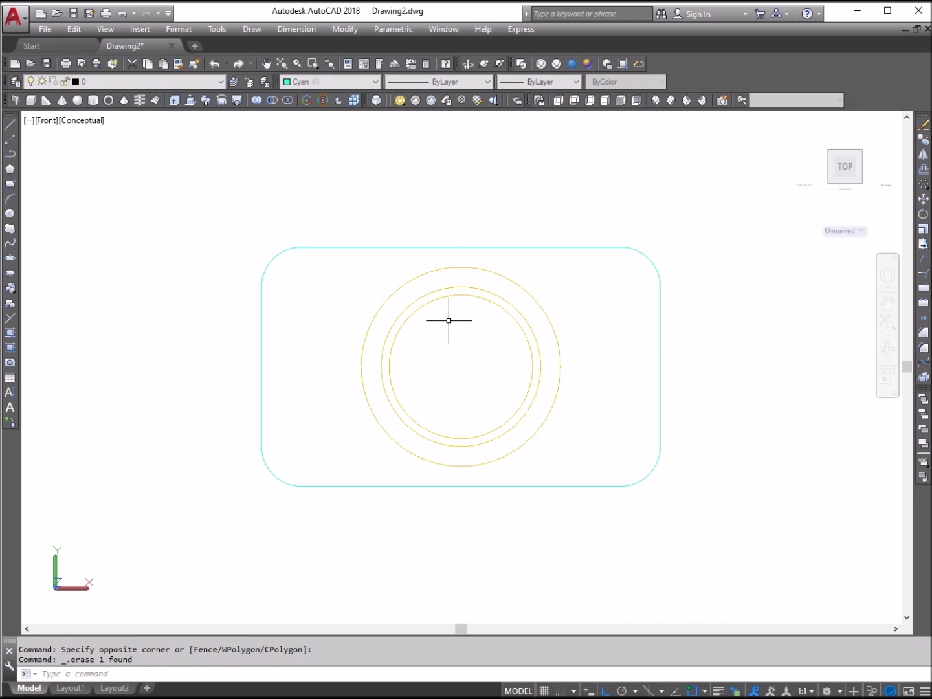
# Switch to the SW Isometric view and bring the whole profile into view with room for extrusion
pyautogui.click(655, 102)
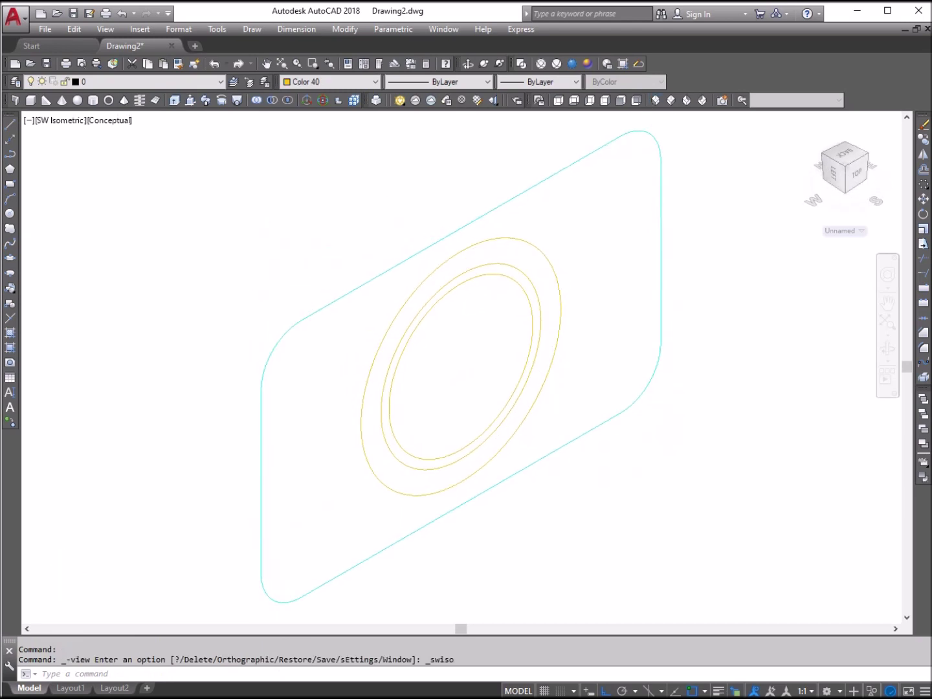
pyautogui.scroll(-4, 260, 277)
pyautogui.click(266, 63)
pyautogui.moveTo(406, 310); pyautogui.dragTo(563, 443)
pyautogui.rightClick(504, 348)
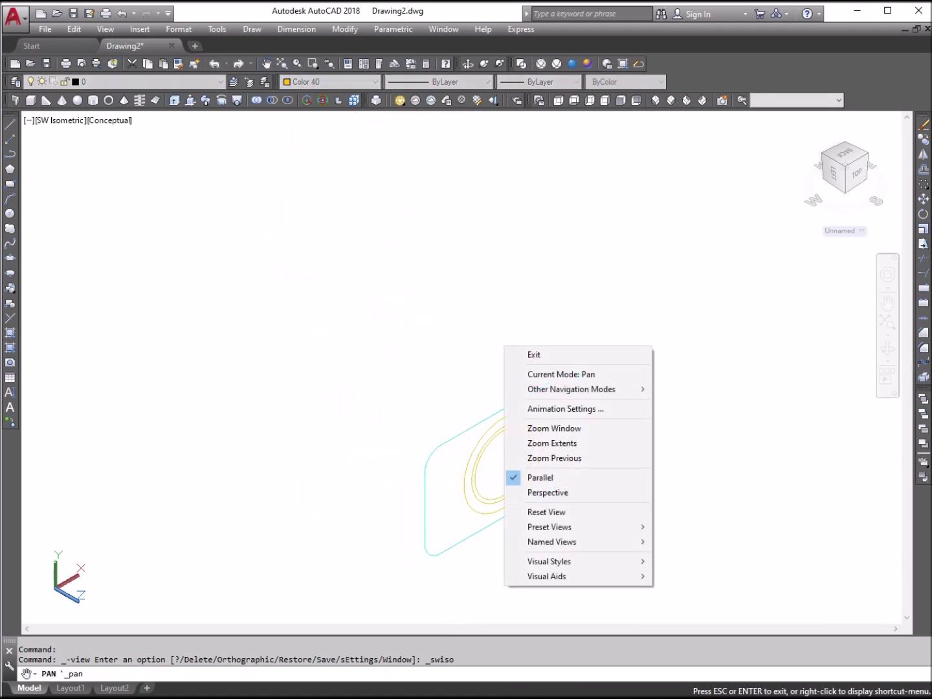
pyautogui.click(521, 353)
# Set the current object colour to Cyan
pyautogui.click(173, 102)
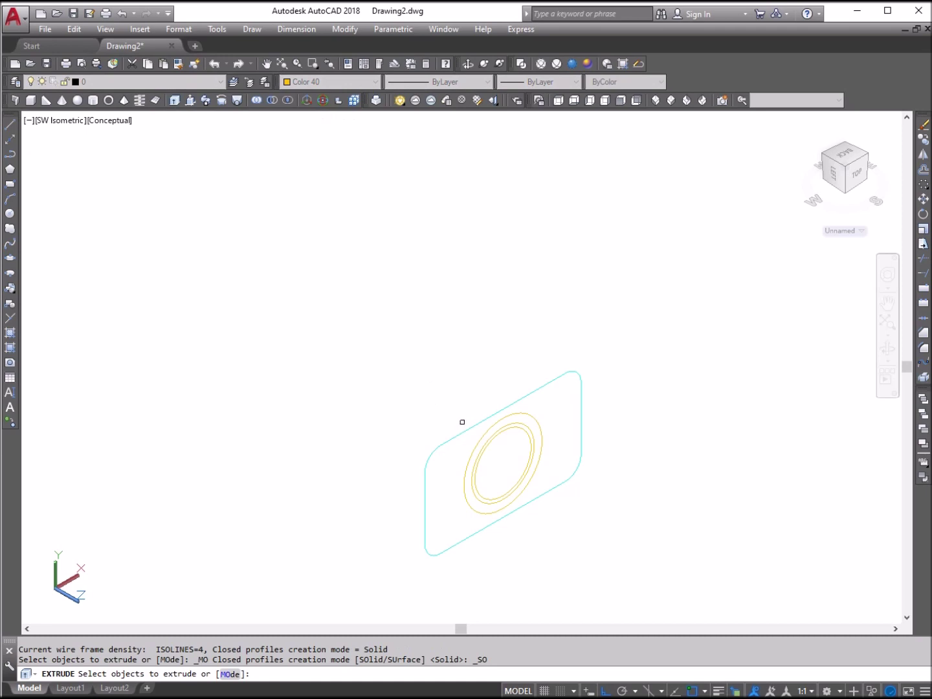
pyautogui.press('Escape')
pyautogui.click(373, 82)
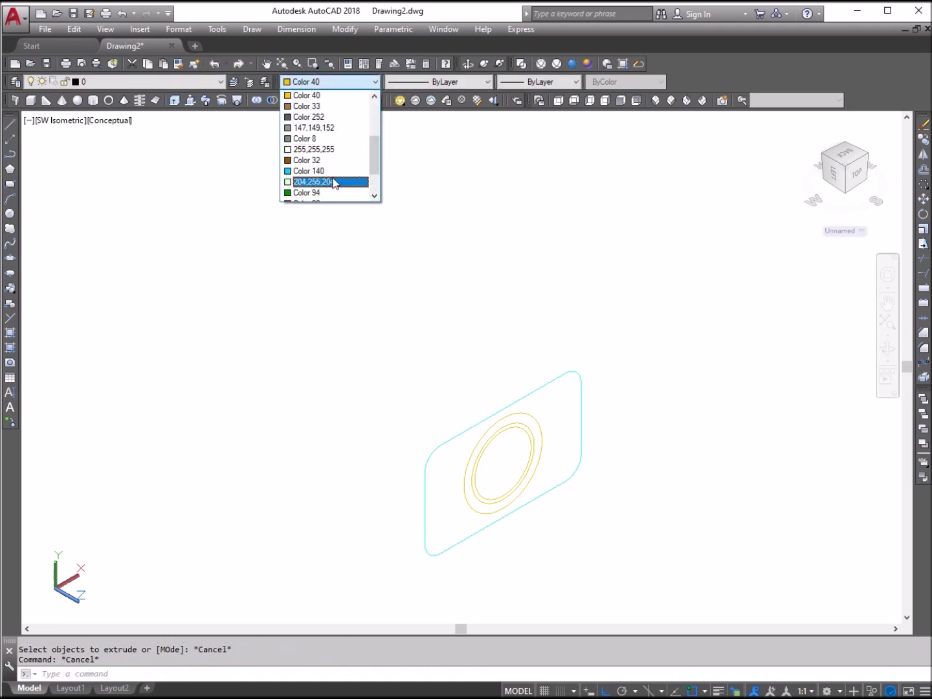
pyautogui.scroll(3, 331, 160)
pyautogui.click(328, 150)
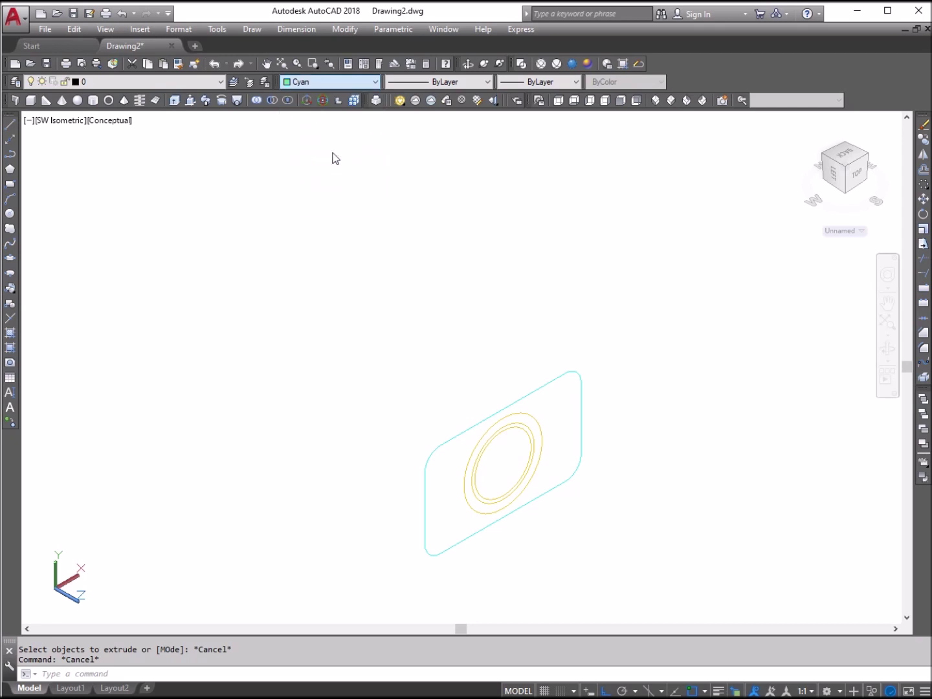
# Try extruding the rounded rectangle to a height of 4, and undo the extrusion
pyautogui.click(175, 100)
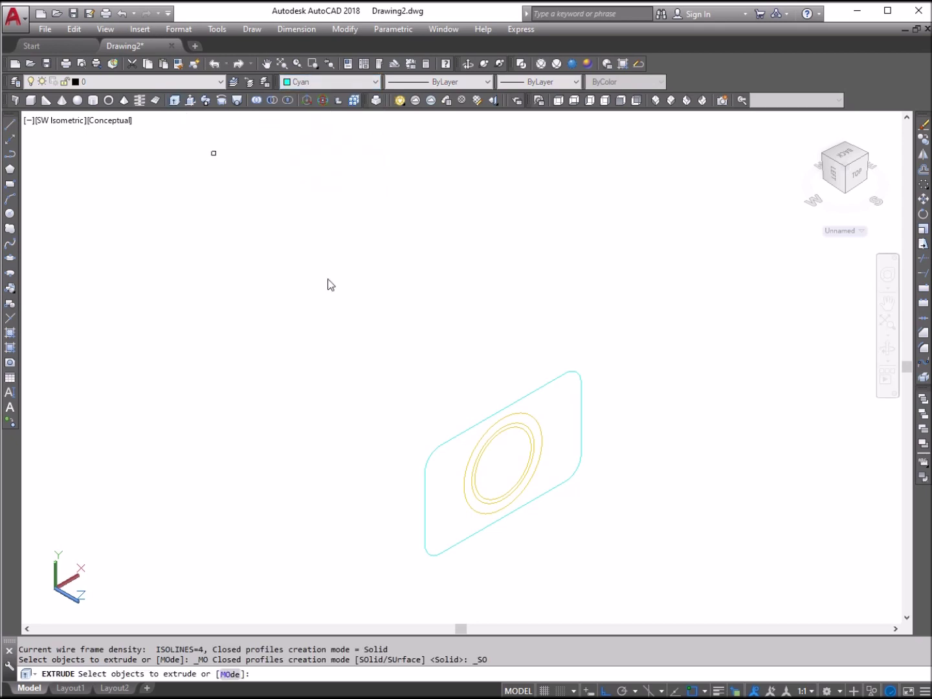
pyautogui.click(453, 437)
pyautogui.rightClick(442, 393)
pyautogui.click(474, 402)
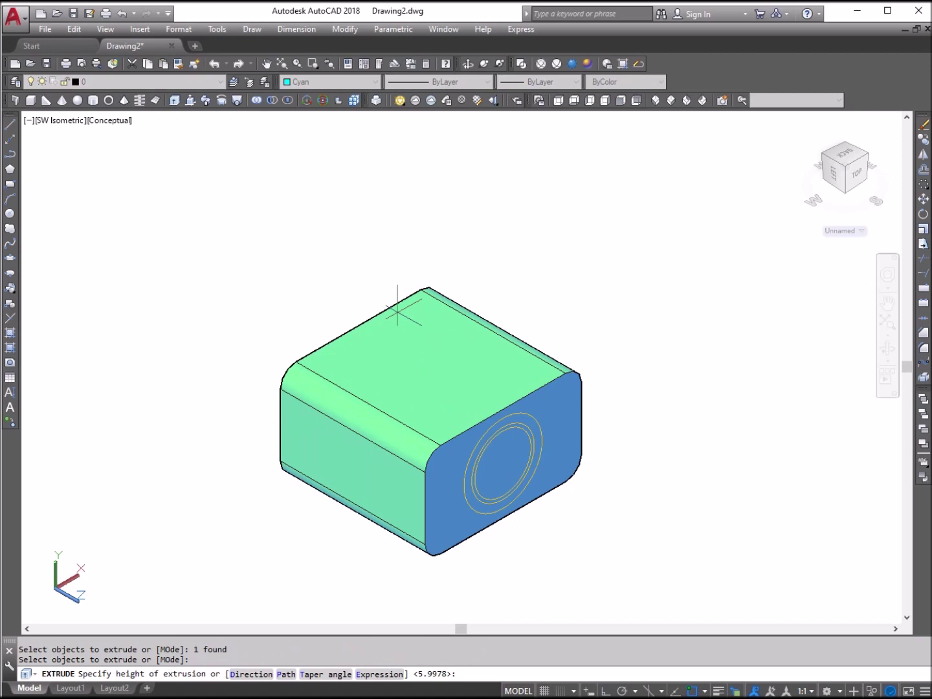
pyautogui.press('Return')
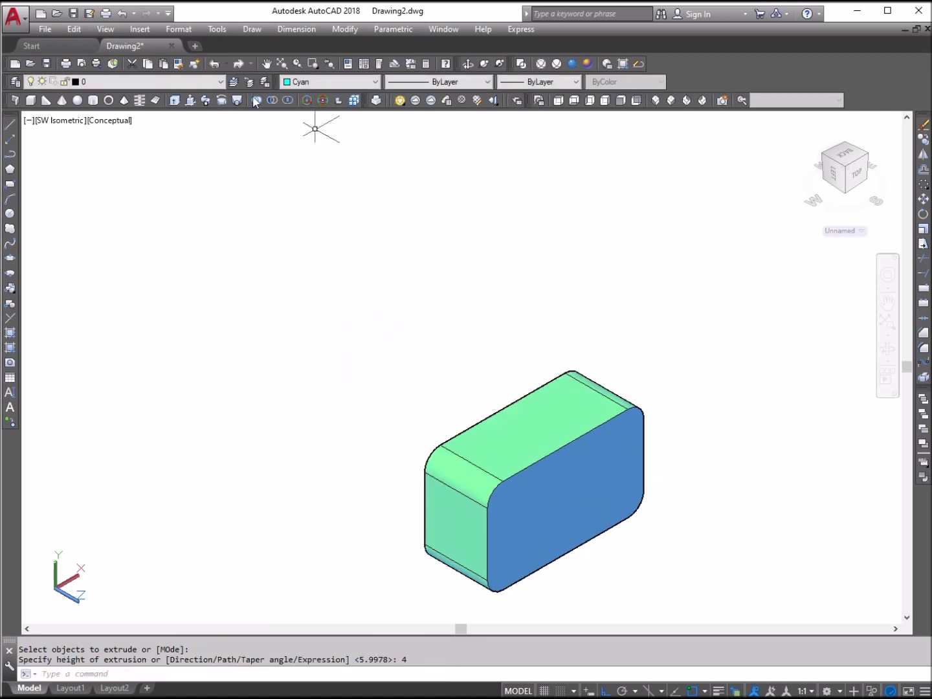
pyautogui.click(215, 65)
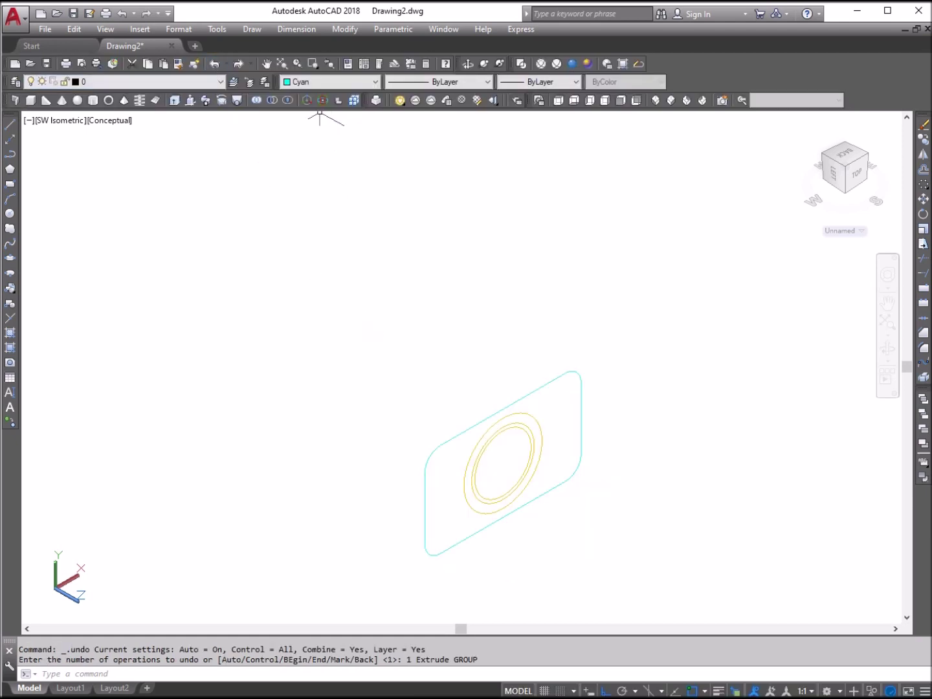
# Extrude the rounded rectangle by -4 so the body extends behind the circles
pyautogui.click(174, 100)
pyautogui.click(488, 415)
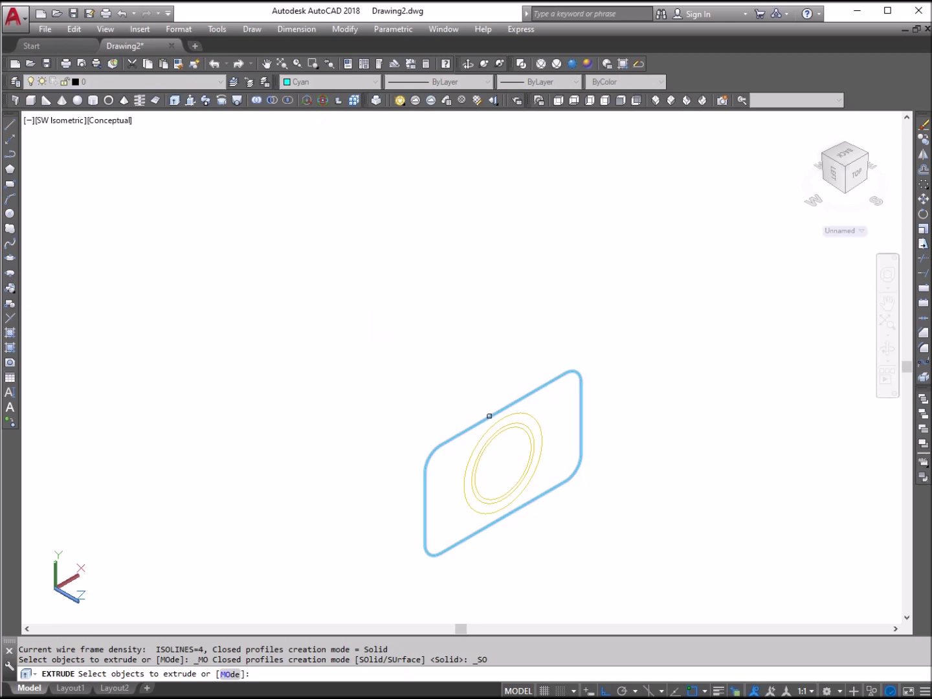
pyautogui.rightClick(450, 338)
pyautogui.click(486, 346)
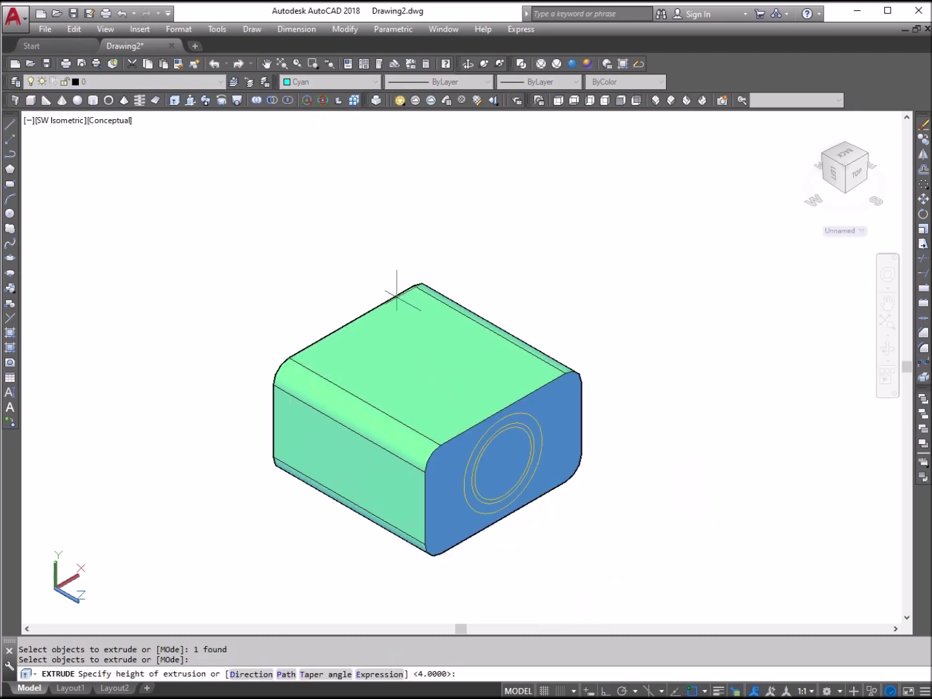
pyautogui.press('Return')
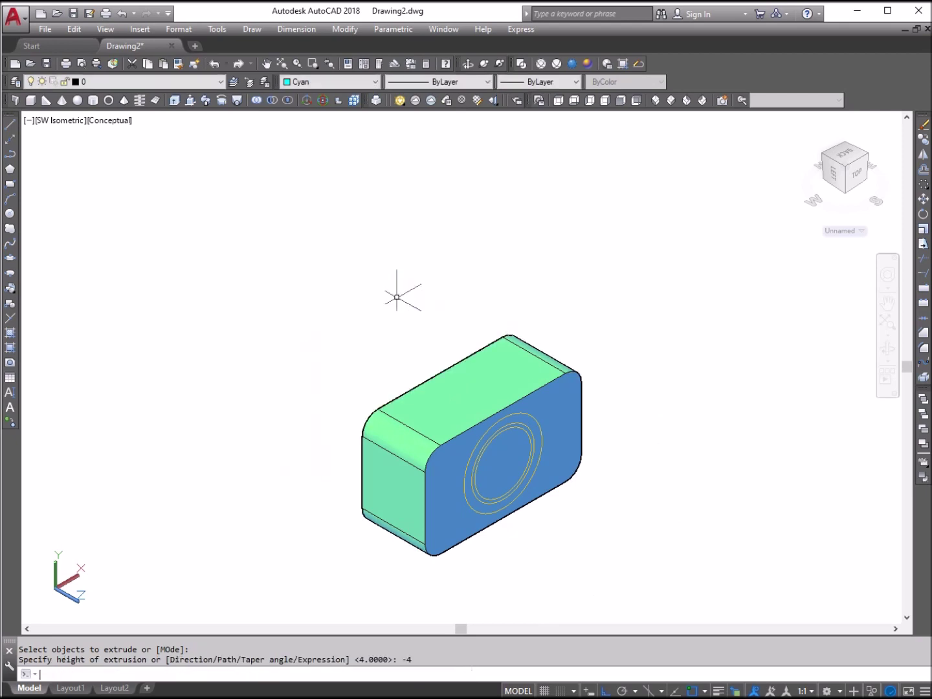
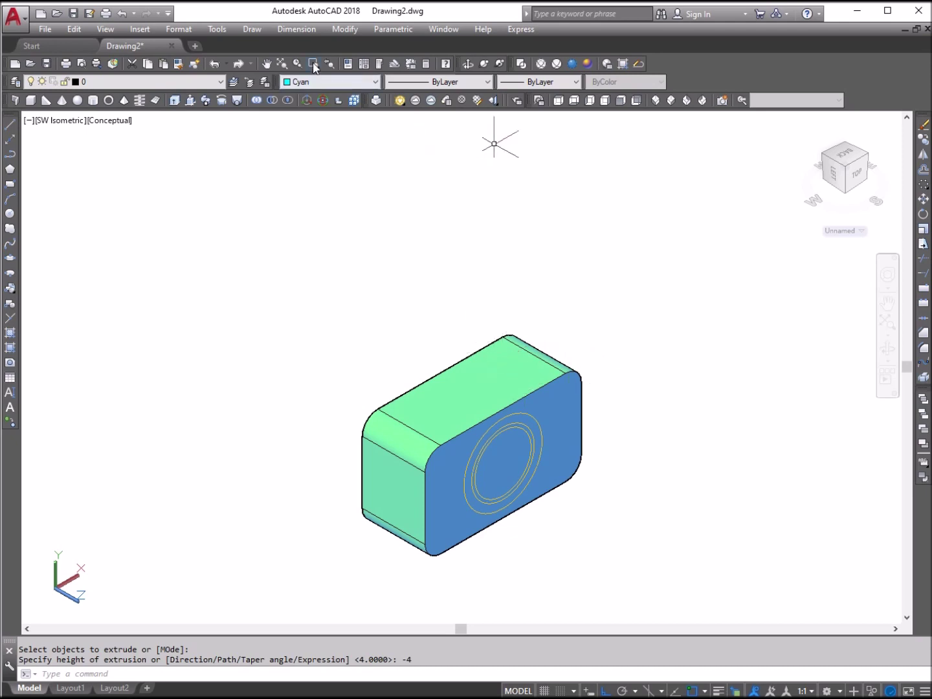
# Set the current object colour to Color 40 with the circles on the front face enlarged in view
pyautogui.click(379, 355)
pyautogui.click(667, 541)
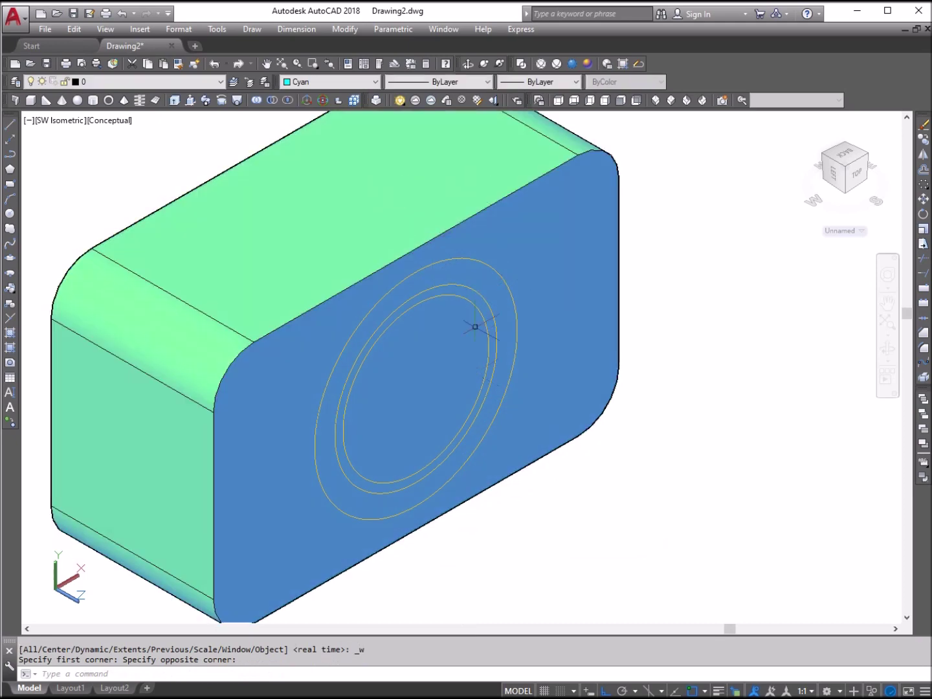
pyautogui.click(342, 81)
pyautogui.click(341, 82)
pyautogui.click(340, 83)
pyautogui.click(327, 137)
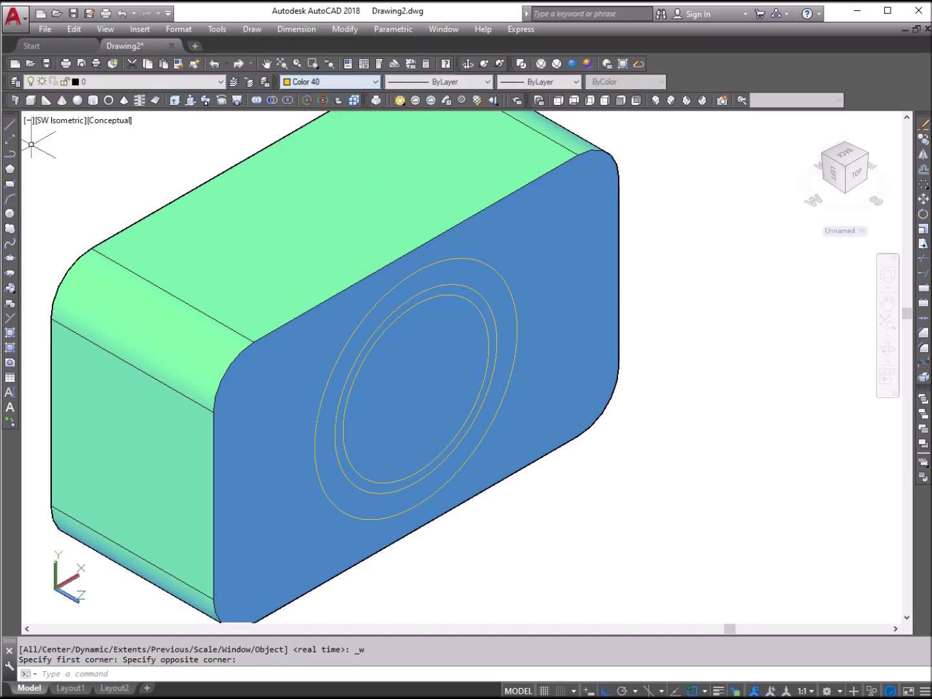
# Try extruding the innermost circle to a height of 0.05, and undo the extrusion
pyautogui.click(175, 101)
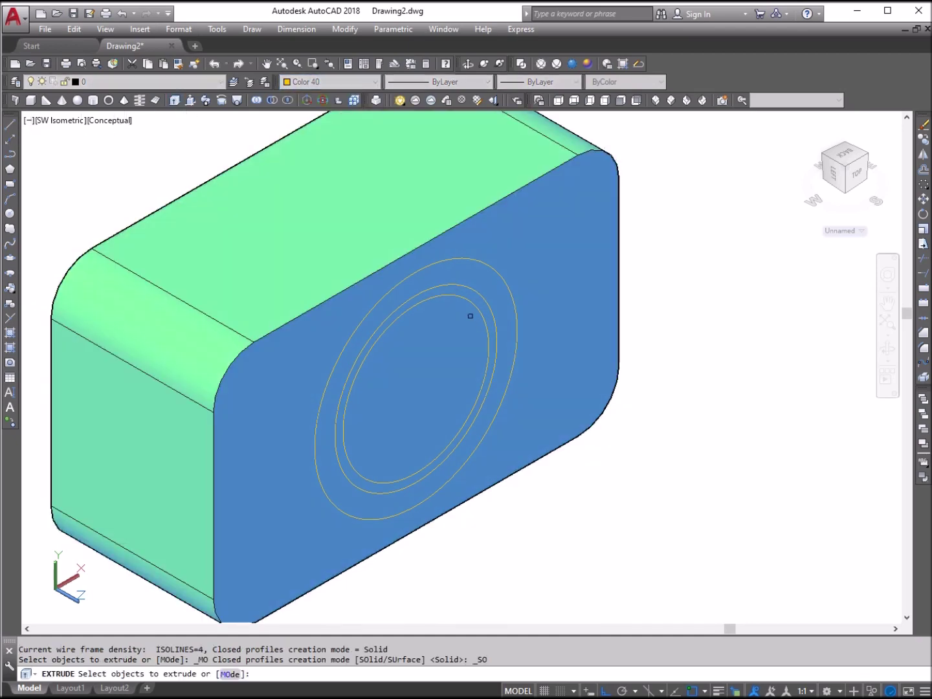
pyautogui.click(476, 296)
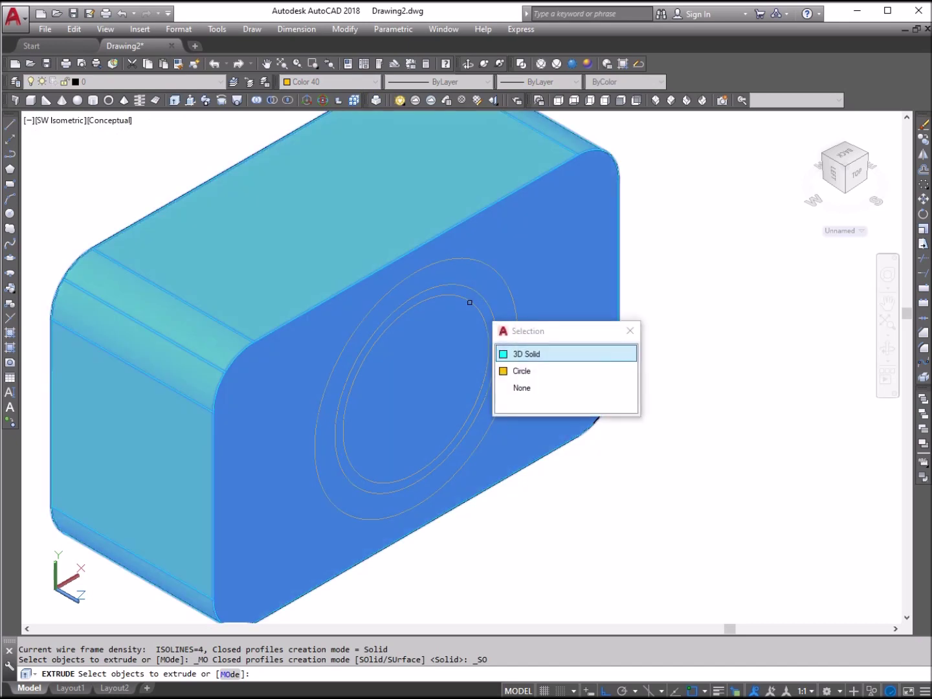
pyautogui.click(525, 370)
pyautogui.rightClick(690, 249)
pyautogui.click(707, 254)
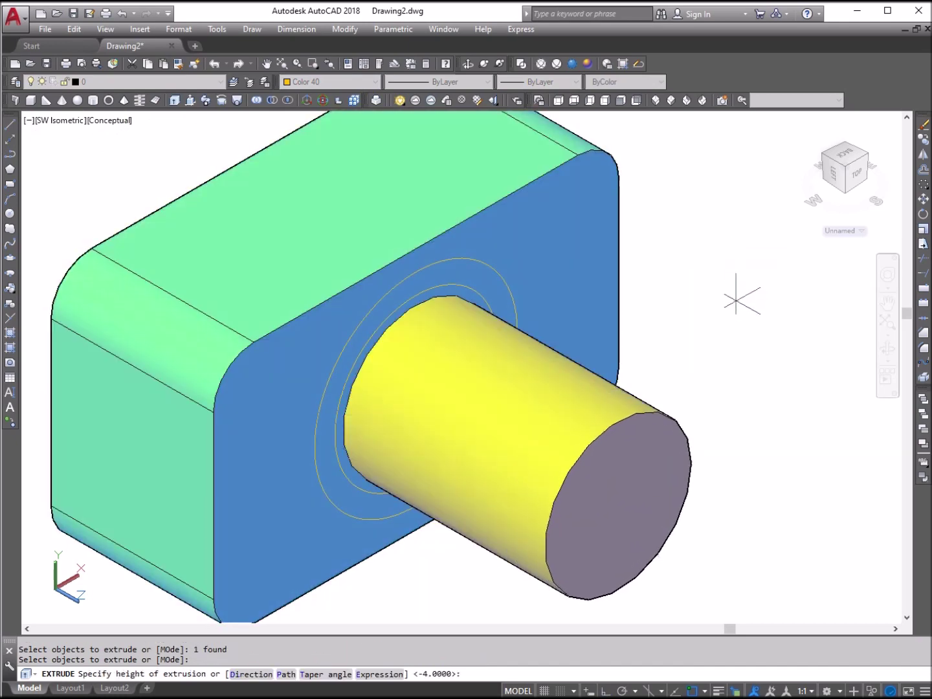
pyautogui.press('Return')
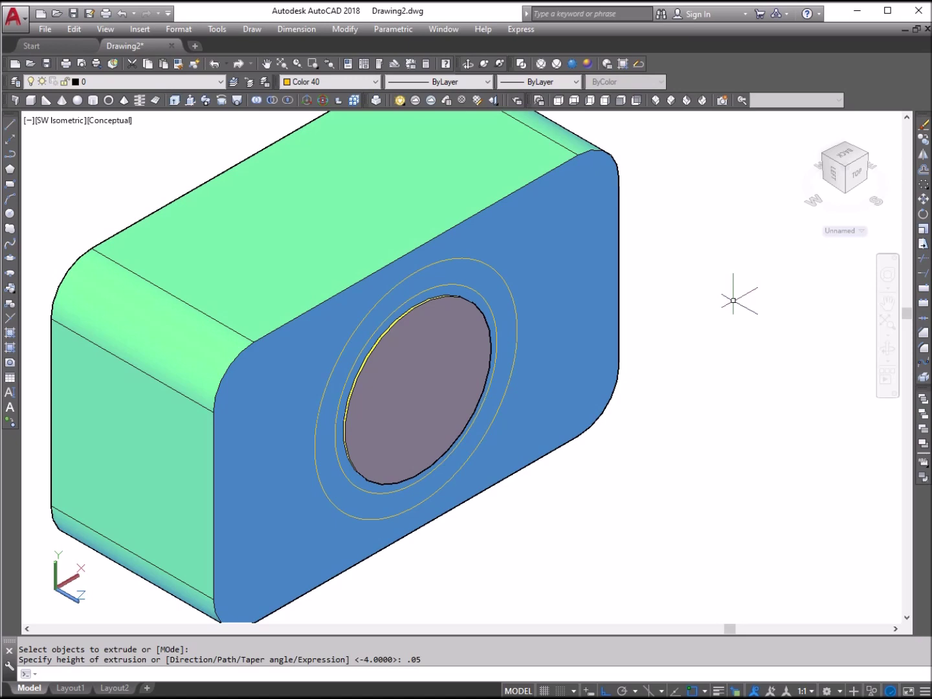
pyautogui.hotkey('ctrl', 'z')
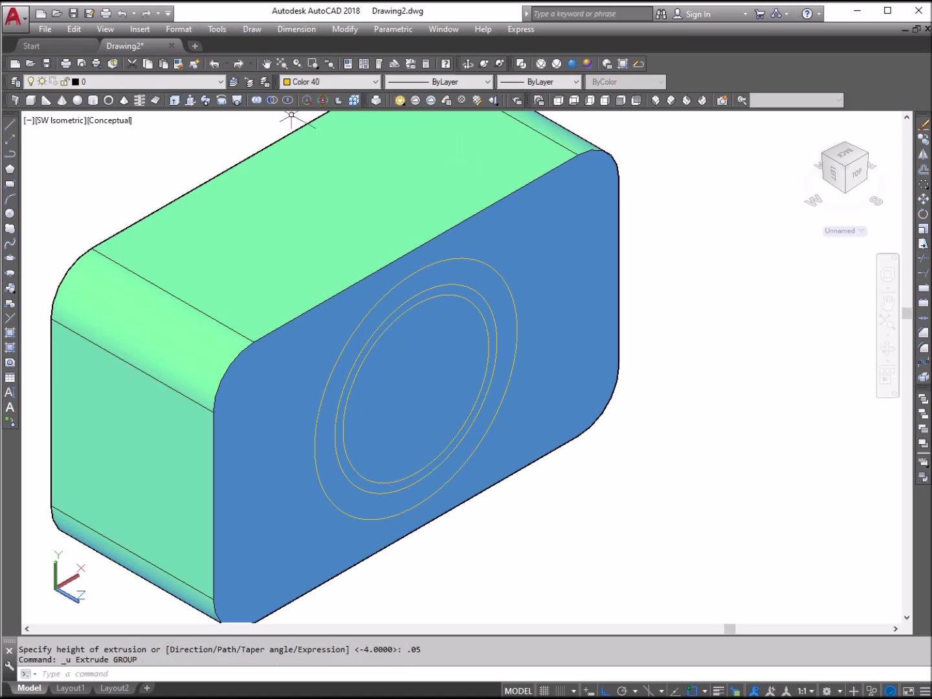
# Extrude the innermost circle on the front face to a height of 0.5
pyautogui.click(176, 101)
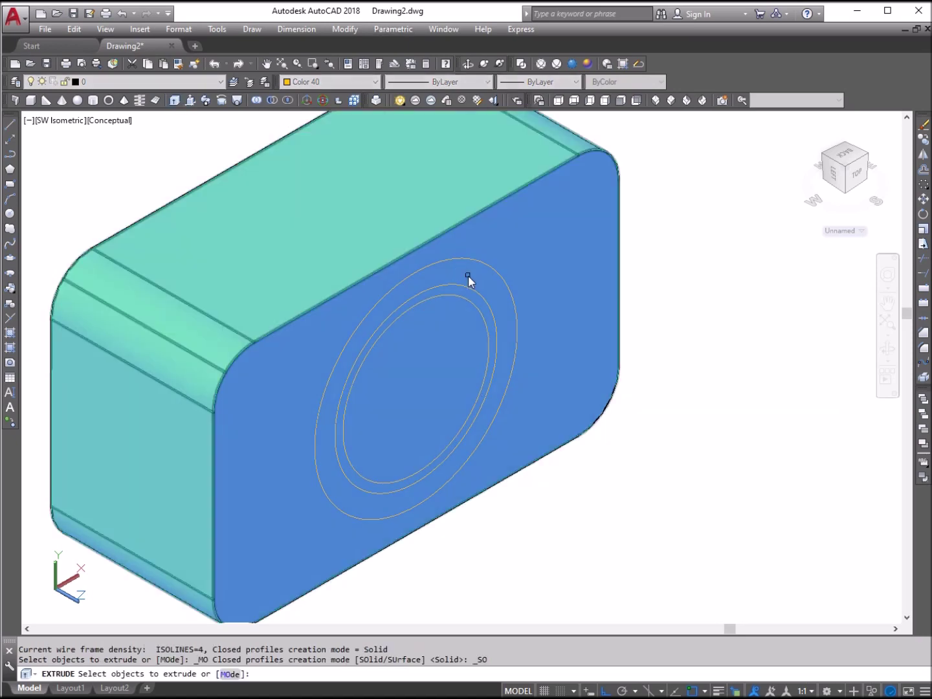
pyautogui.click(463, 289)
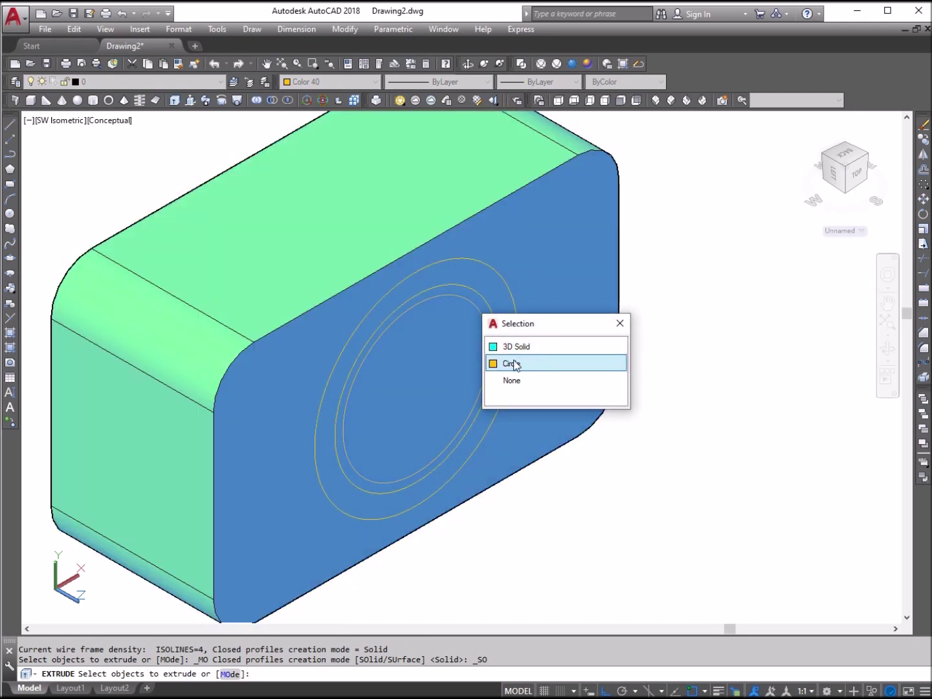
pyautogui.click(518, 364)
pyautogui.rightClick(720, 265)
pyautogui.click(744, 271)
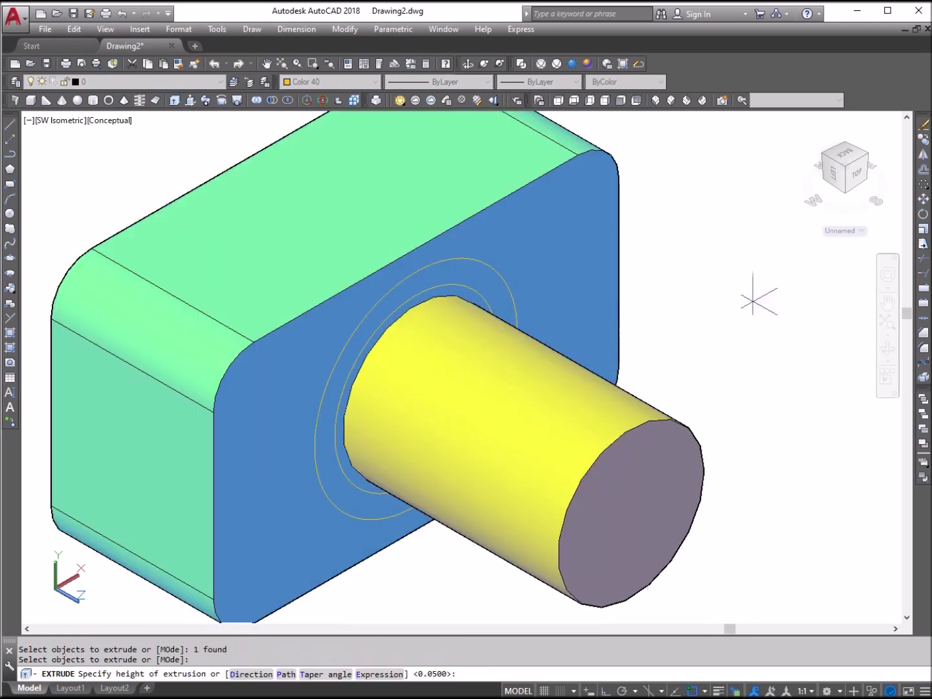
pyautogui.press('Return')
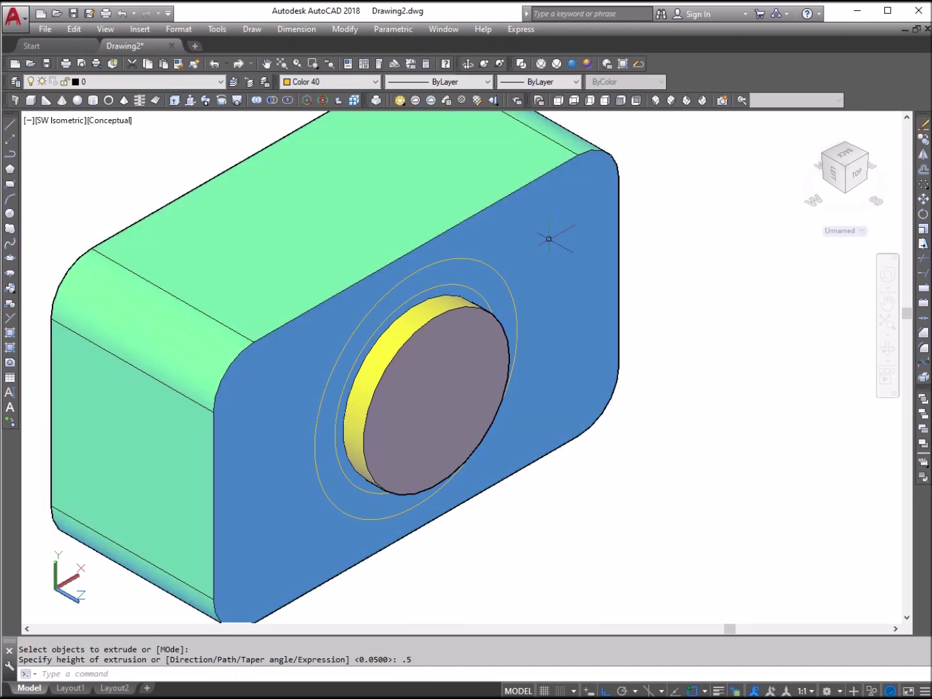
# Extrude the middle circle outward from the front face to a height of 4
pyautogui.rightClick(663, 207)
pyautogui.click(686, 216)
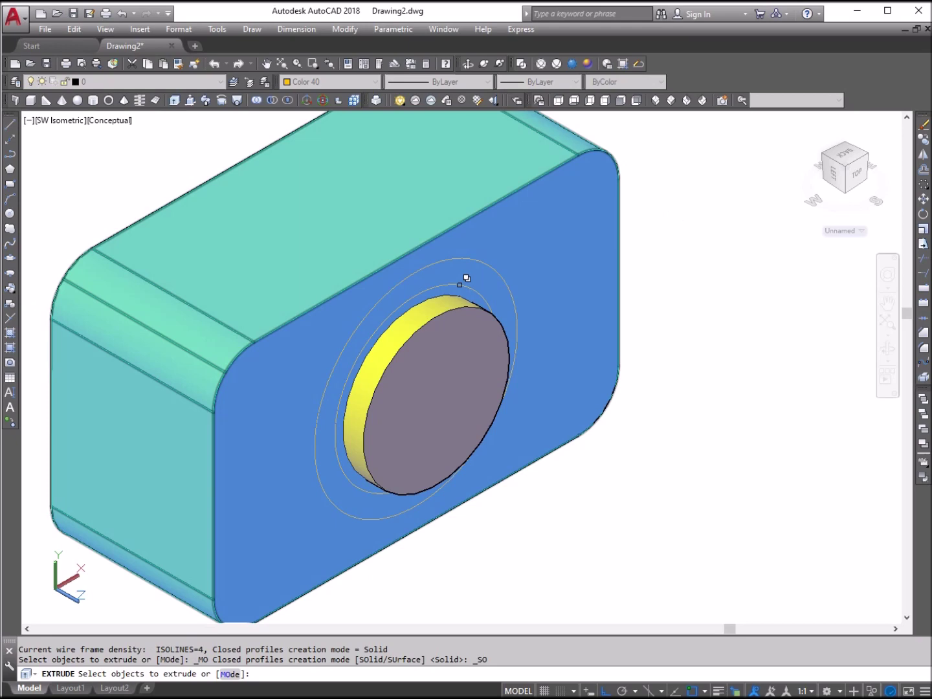
pyautogui.click(460, 284)
pyautogui.click(522, 354)
pyautogui.rightClick(684, 219)
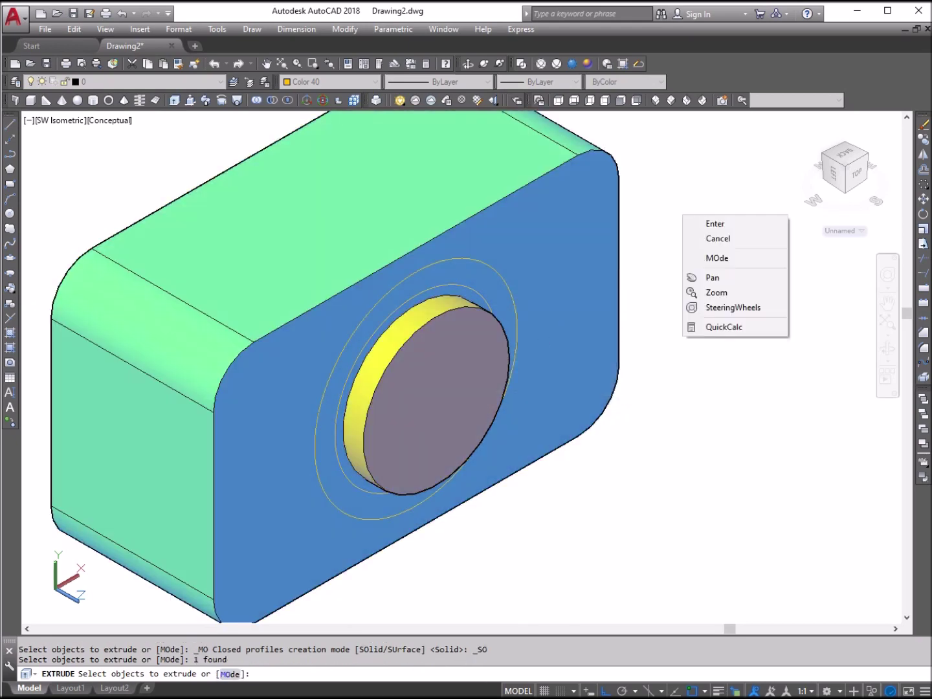
pyautogui.click(704, 226)
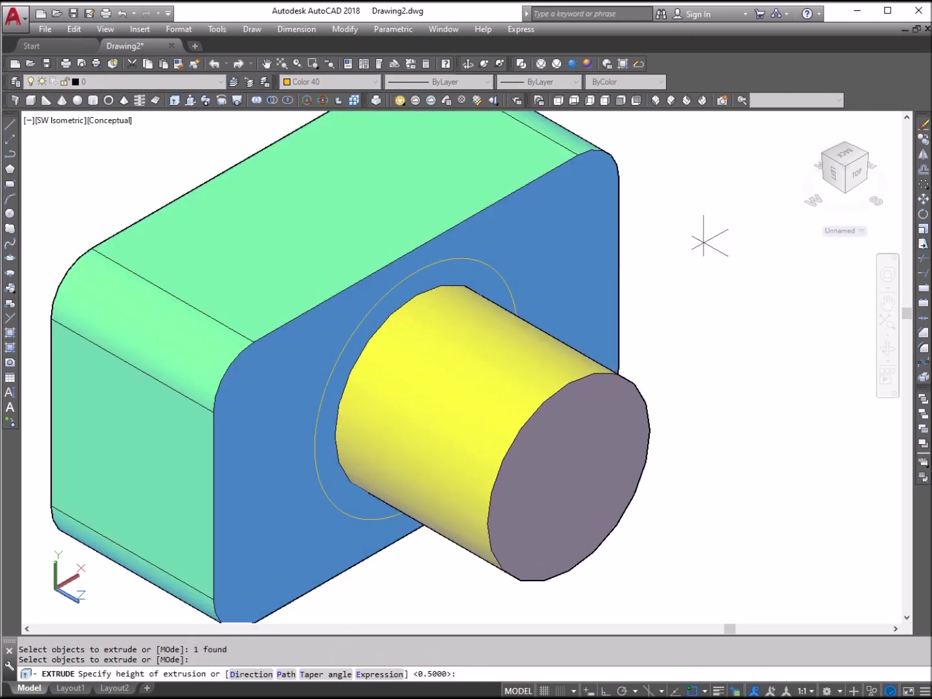
pyautogui.press('Return')
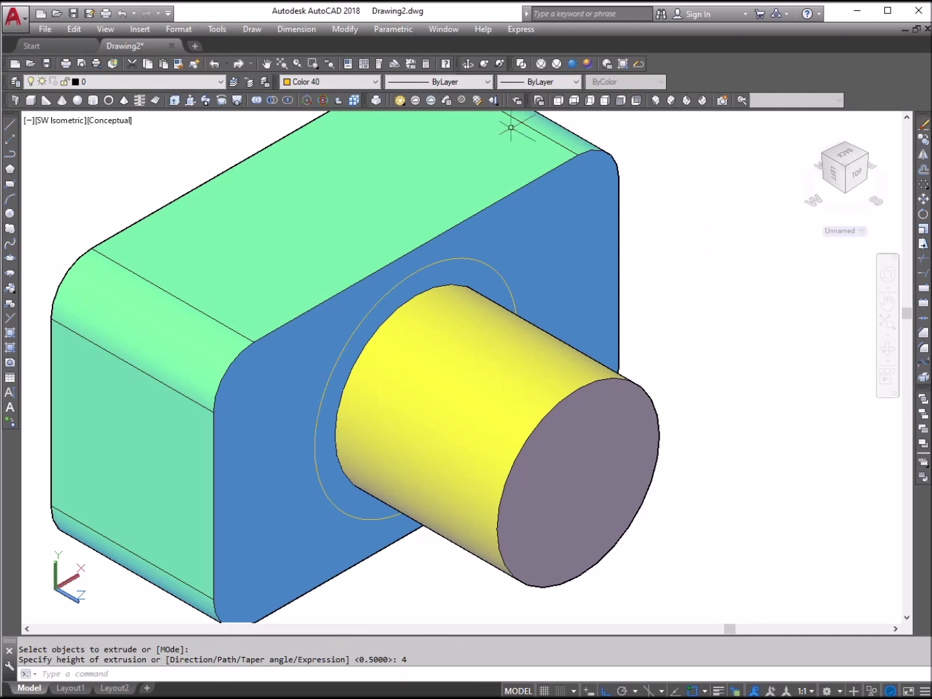
# Extrude the outermost circle outward from the front face to a height of 2
pyautogui.rightClick(612, 170)
pyautogui.click(673, 185)
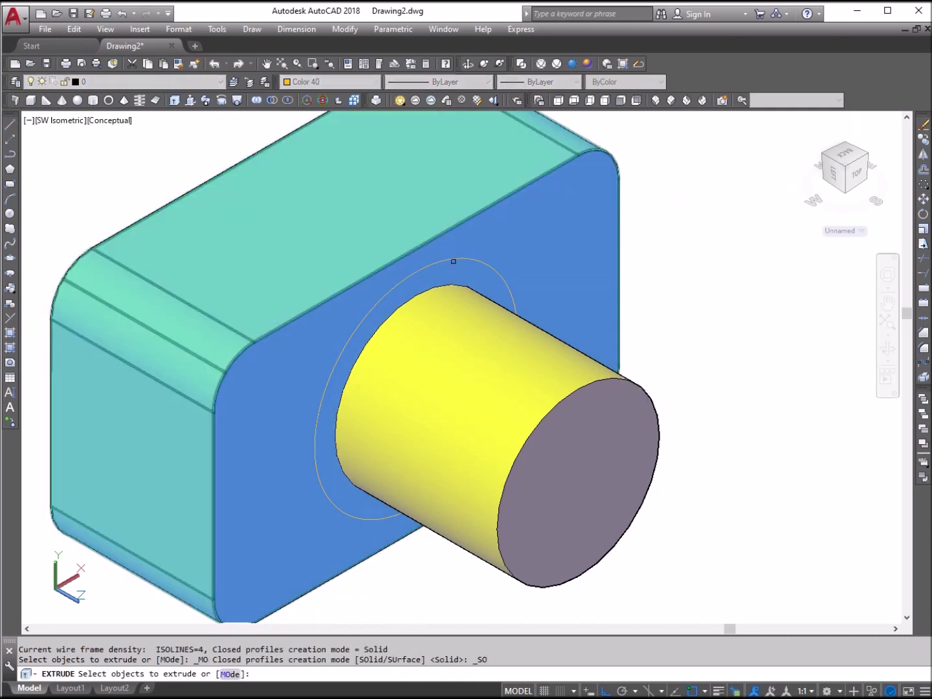
pyautogui.click(461, 252)
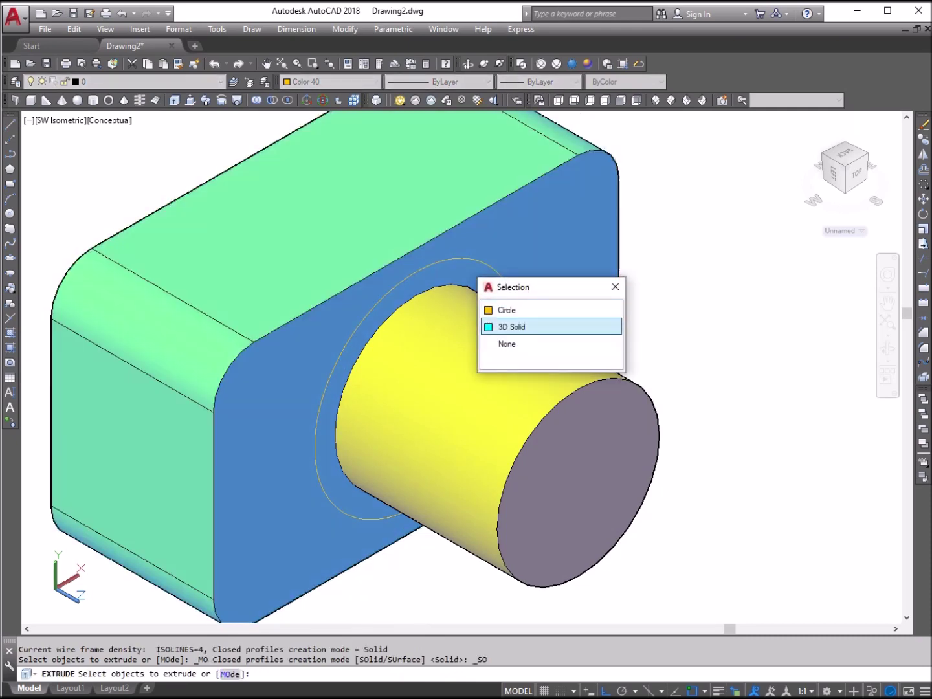
pyautogui.click(506, 311)
pyautogui.rightClick(721, 214)
pyautogui.click(735, 221)
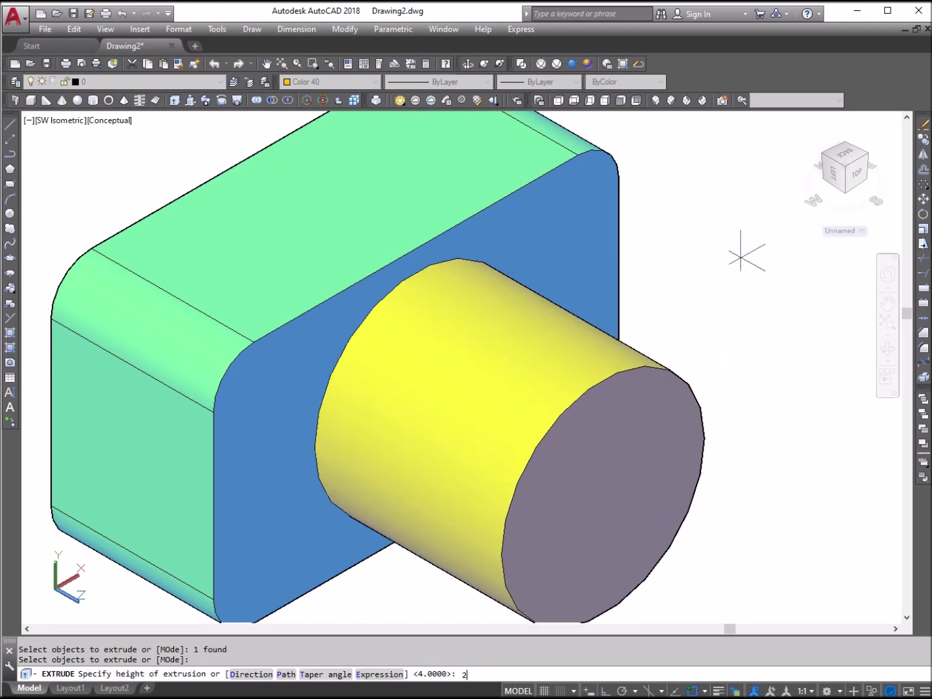
pyautogui.write('2')
pyautogui.press('Return')
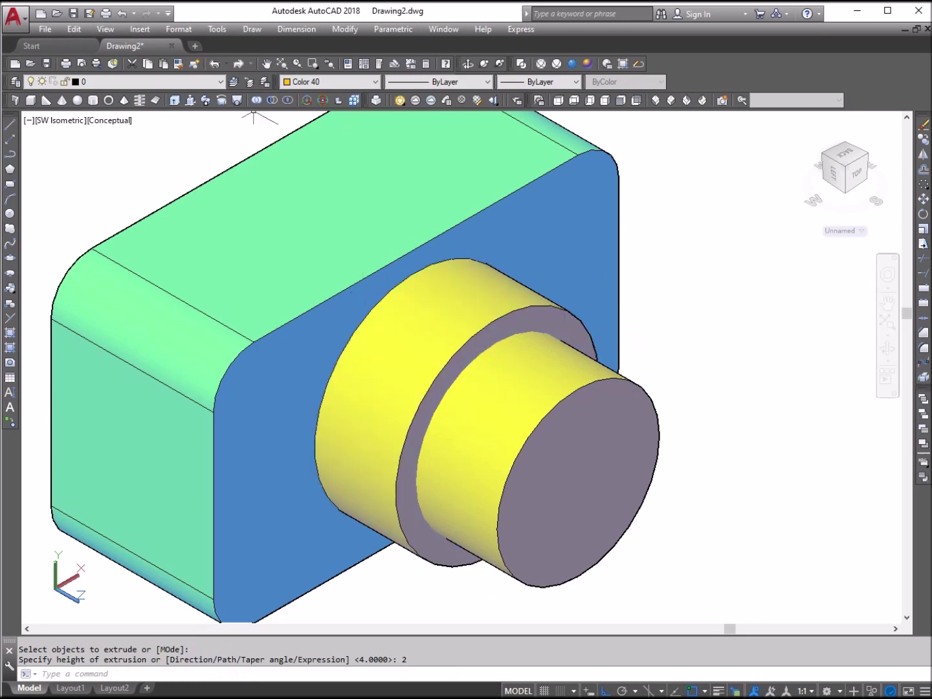
# Change the visual style of the model to 2D Wireframe
pyautogui.click(106, 29)
pyautogui.moveTo(164, 327)
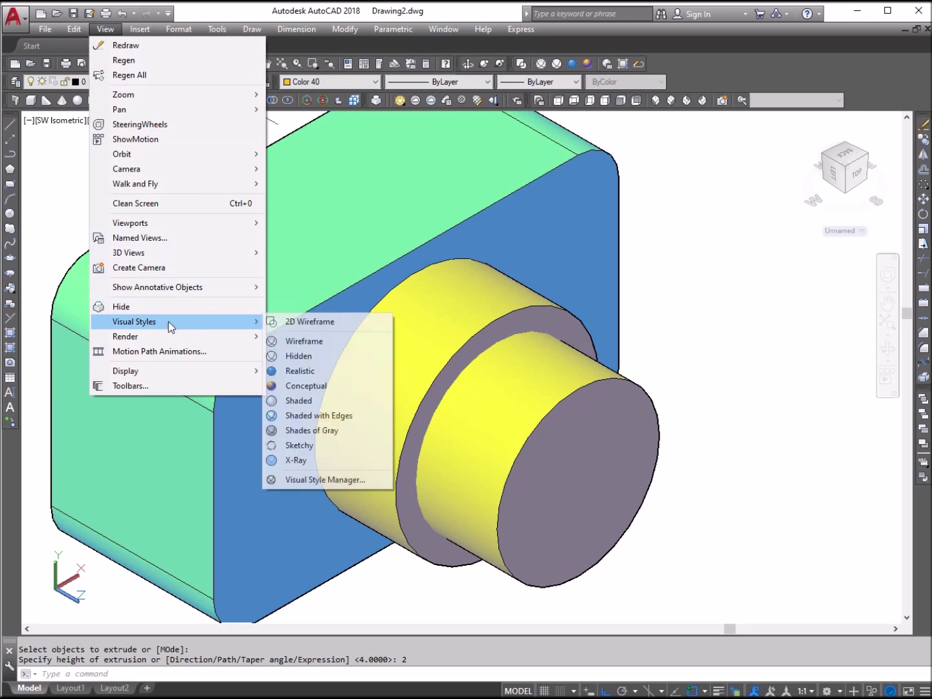
pyautogui.click(288, 322)
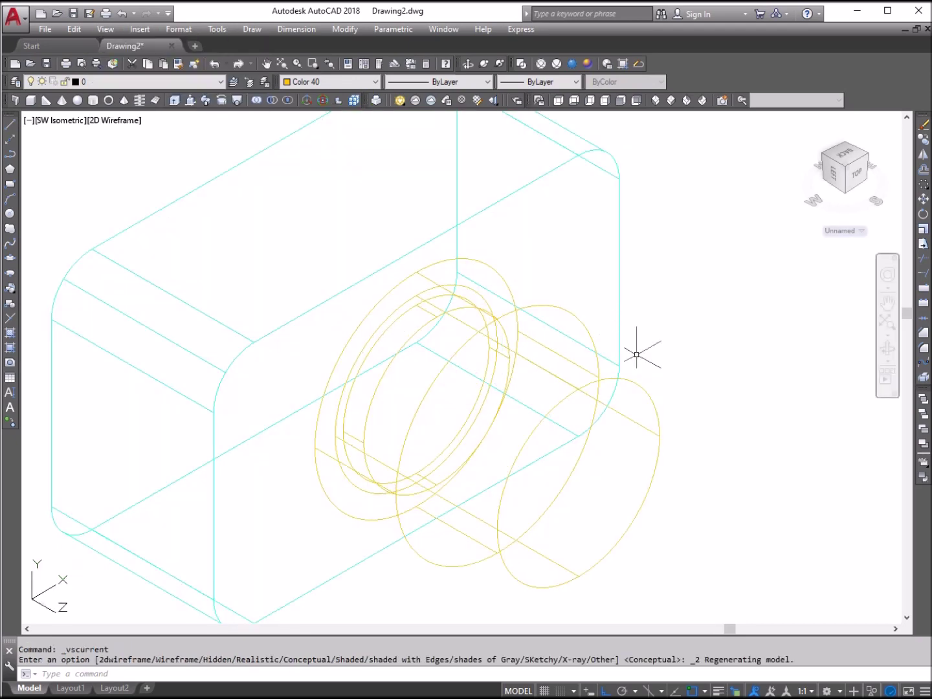
# Move the inner disc from its front centre to the centre of the middle cylinder's outer end
pyautogui.click(923, 199)
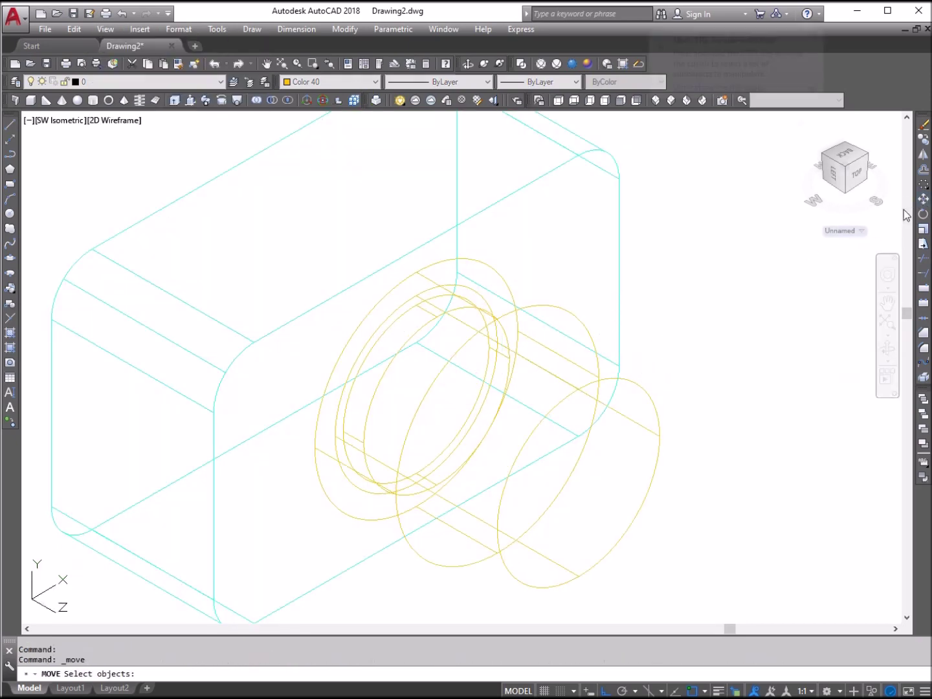
pyautogui.click(409, 335)
pyautogui.press('Return')
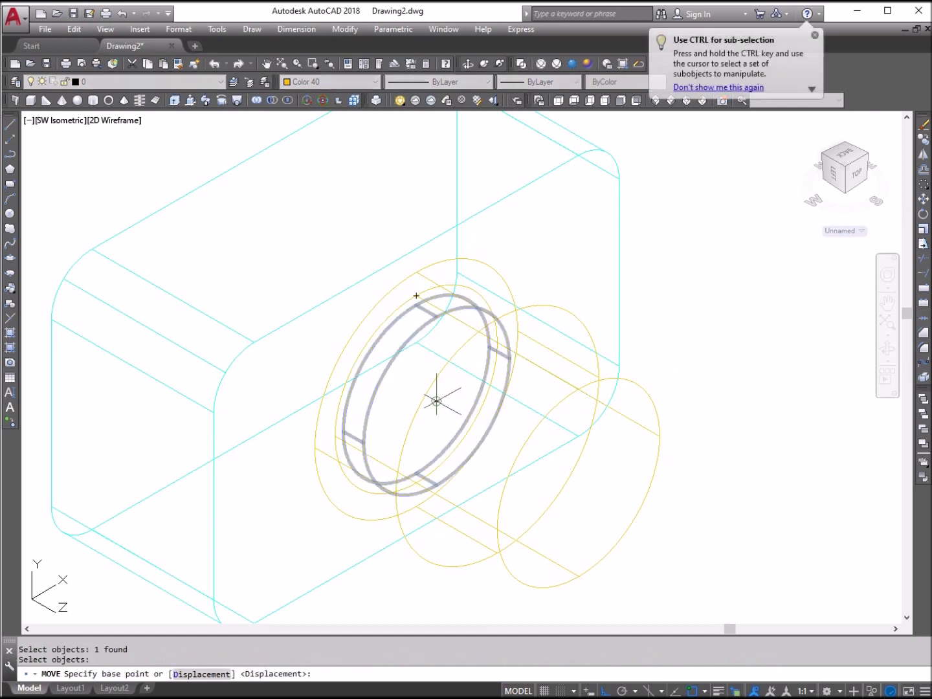
pyautogui.click(436, 400)
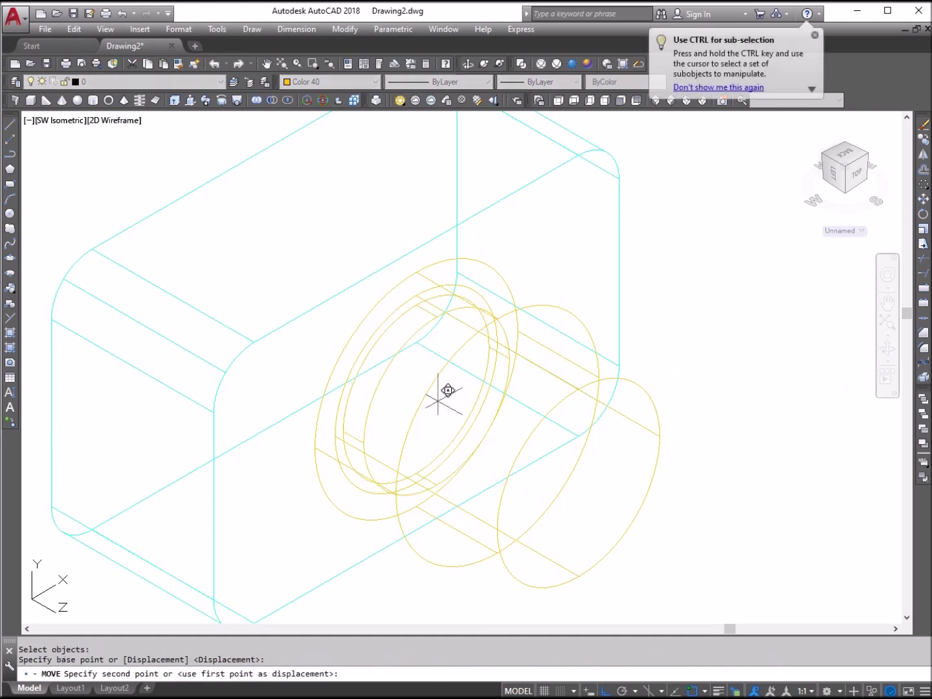
pyautogui.click(585, 476)
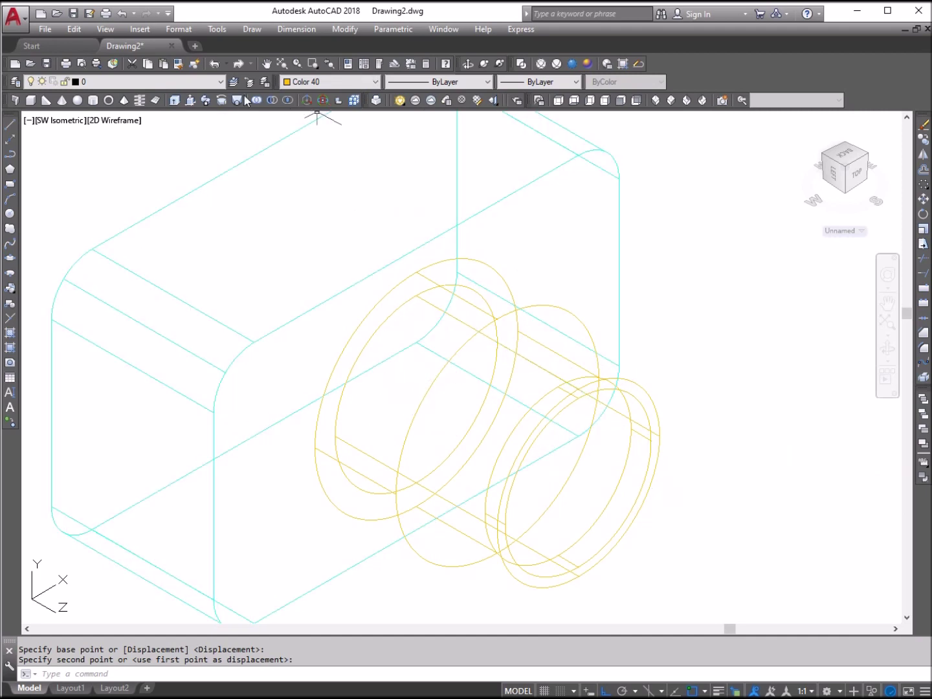
# Change the visual style of the model to Conceptual
pyautogui.click(101, 29)
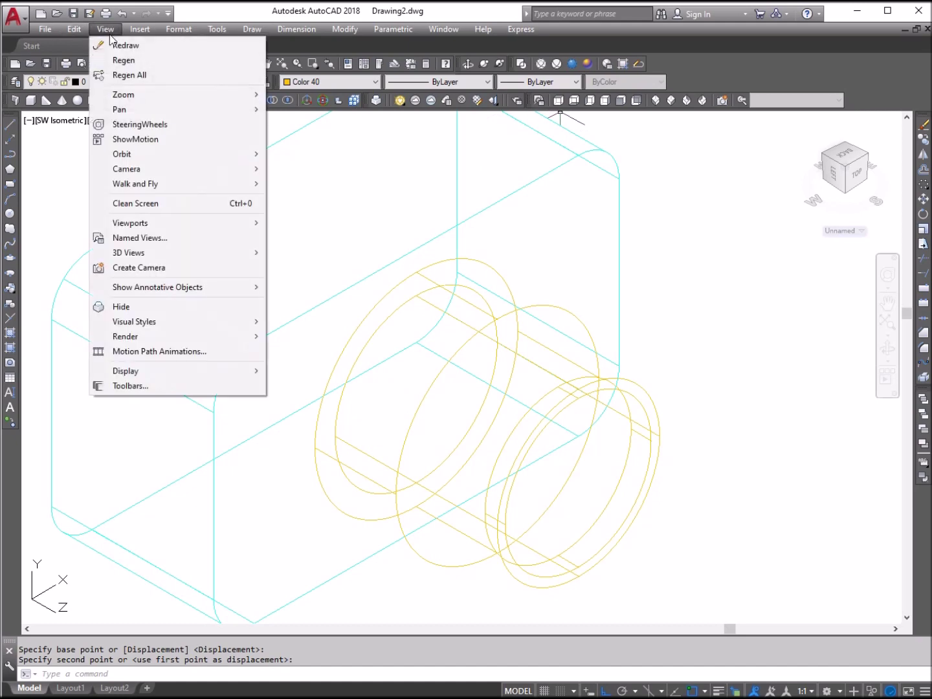
pyautogui.moveTo(252, 325)
pyautogui.click(350, 387)
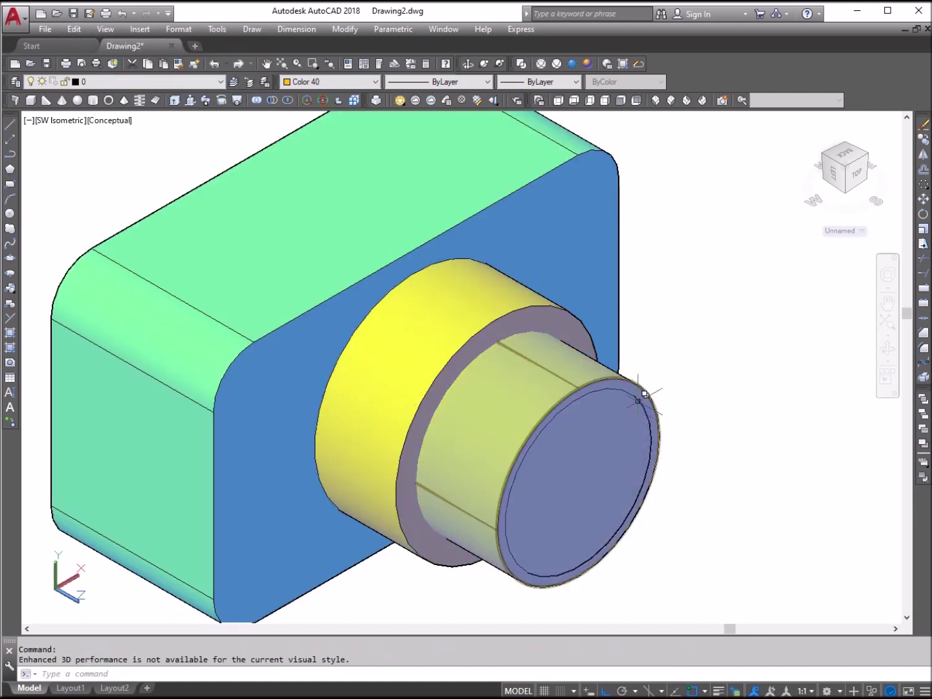
# Subtract the inner disc from the longer lens cylinder to hollow a shallow recess in its outer end
pyautogui.click(272, 99)
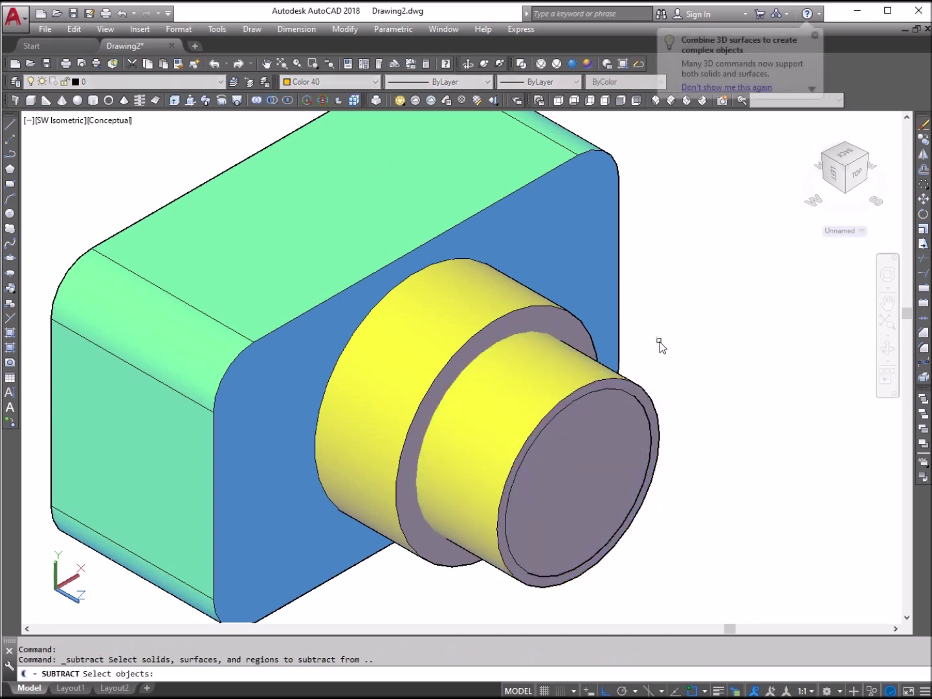
pyautogui.click(643, 385)
pyautogui.press('Return')
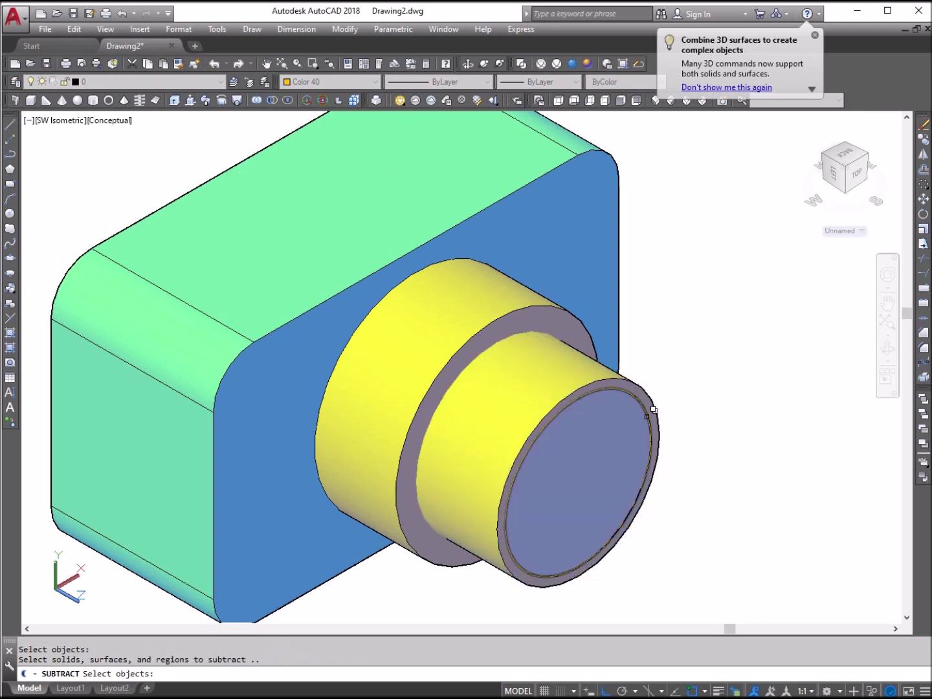
pyautogui.click(649, 407)
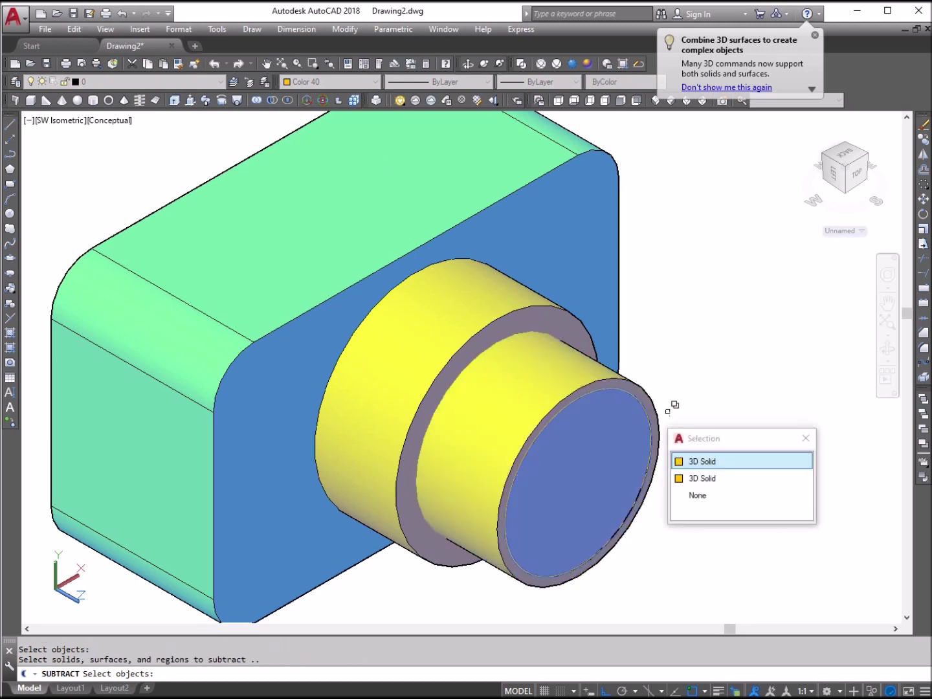
pyautogui.press('Return')
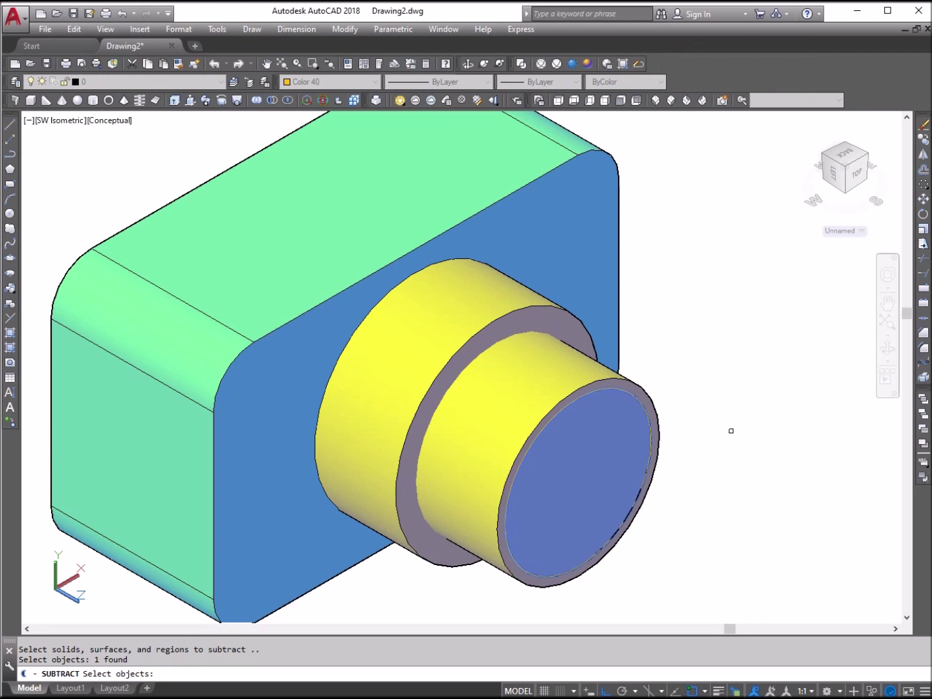
pyautogui.press('Return')
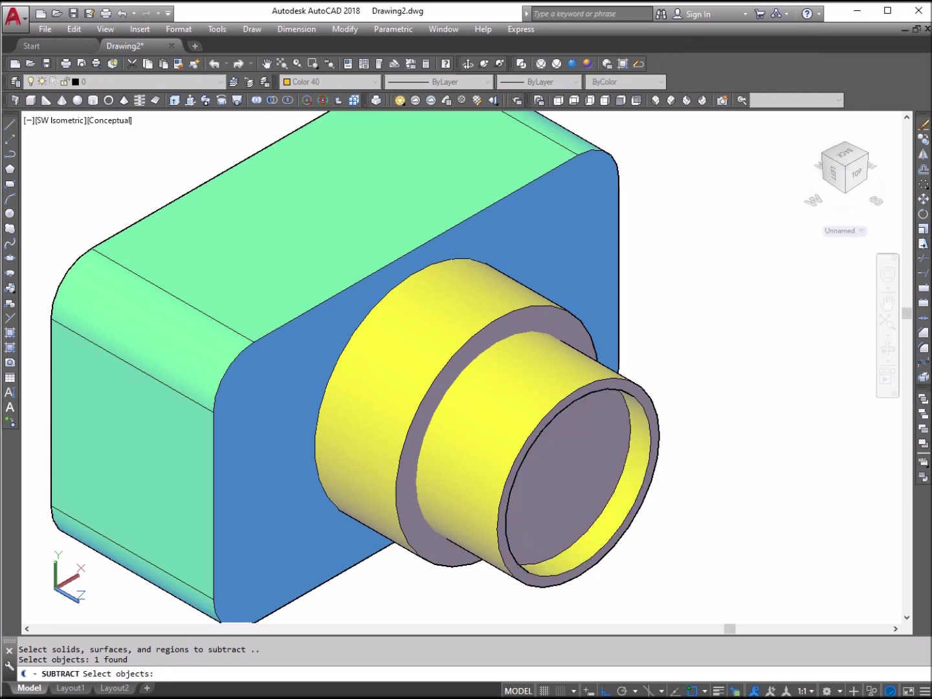
pyautogui.press('Return')
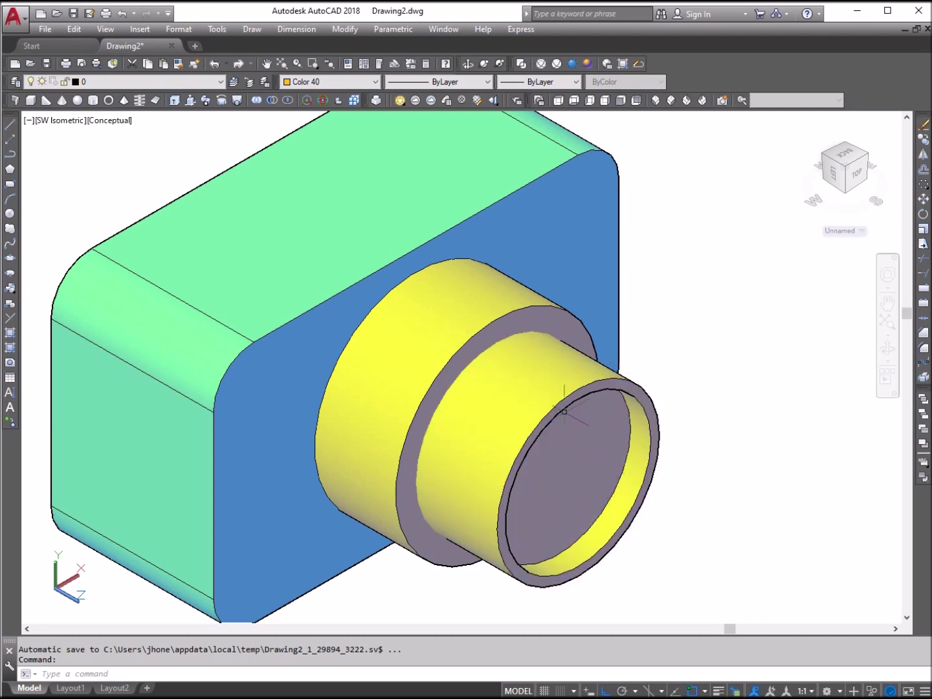
pyautogui.click(531, 374)
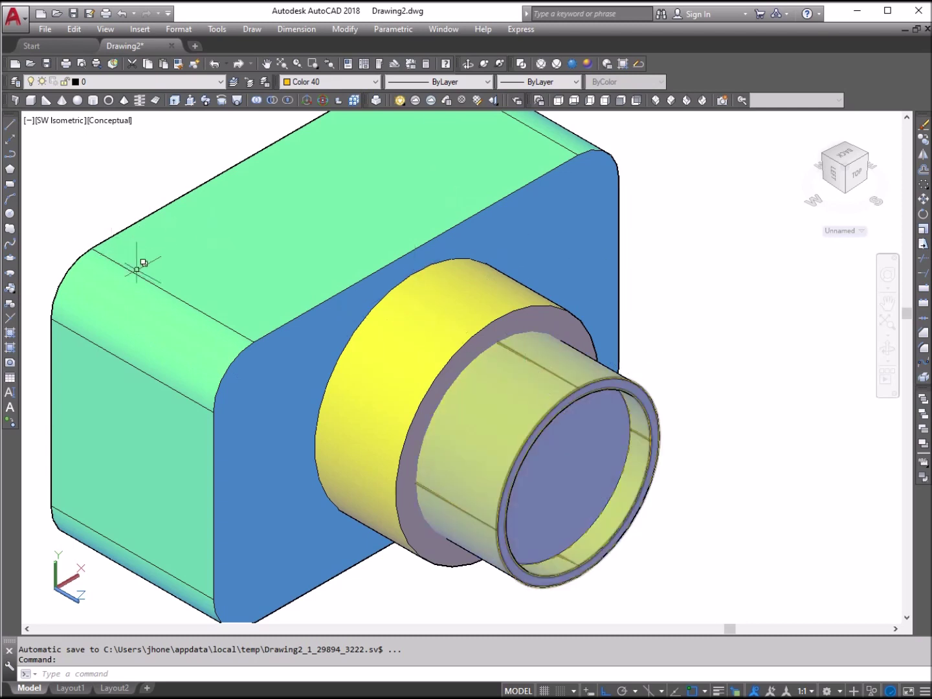
pyautogui.press('Escape')
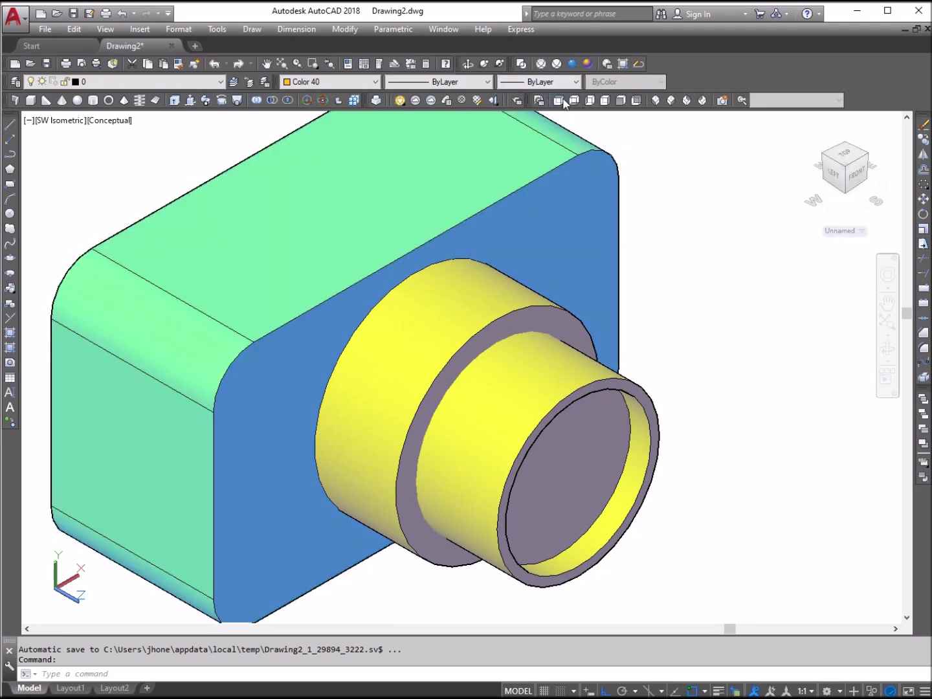
# In the top view, draw a circle of radius 0.6 in the empty area beside the lens
pyautogui.click(563, 101)
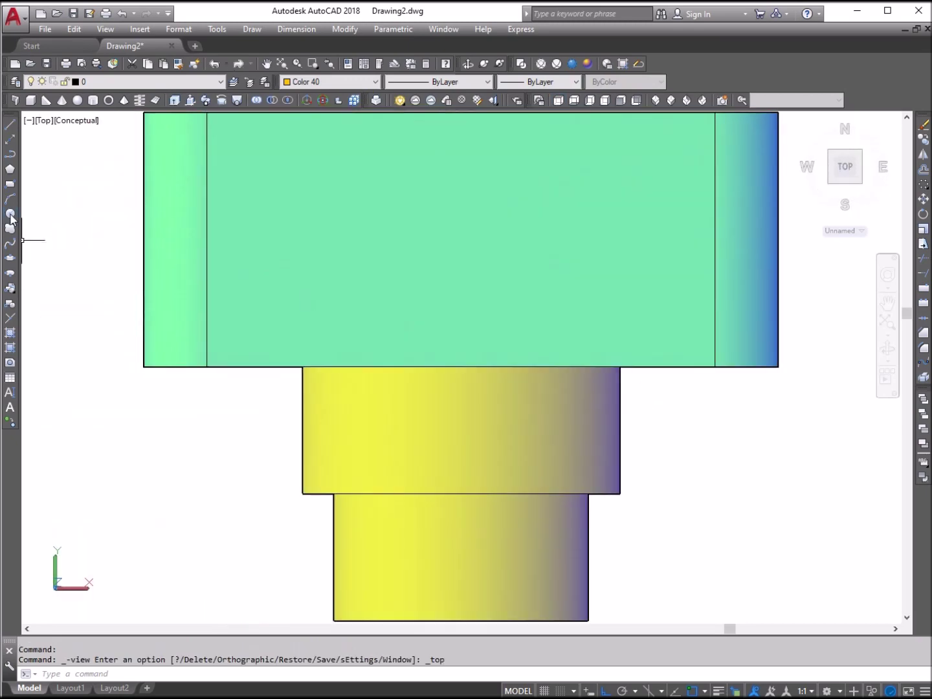
pyautogui.click(11, 215)
pyautogui.click(167, 520)
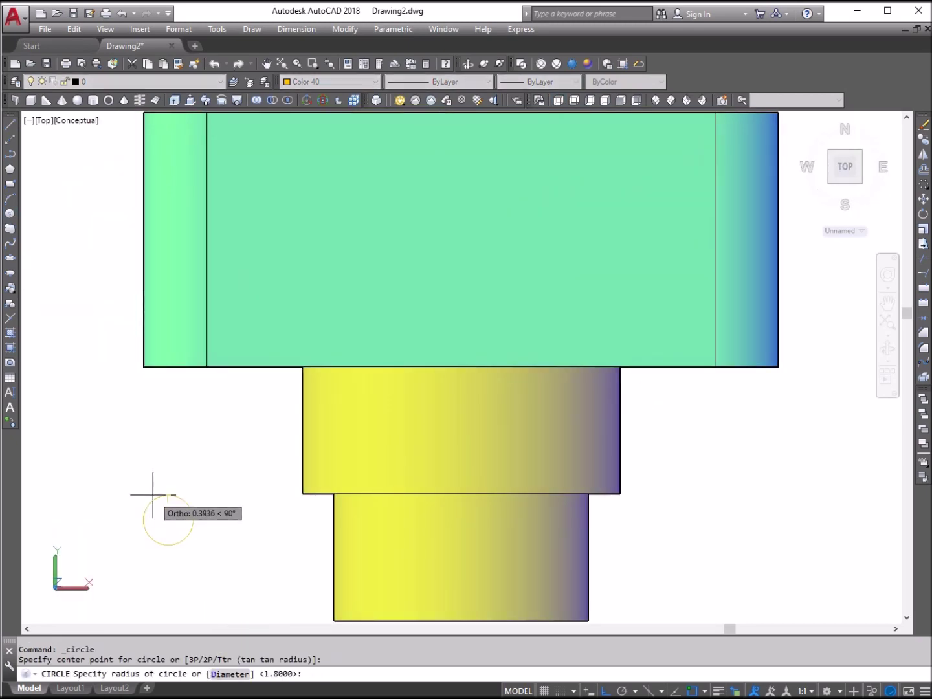
pyautogui.write('.6')
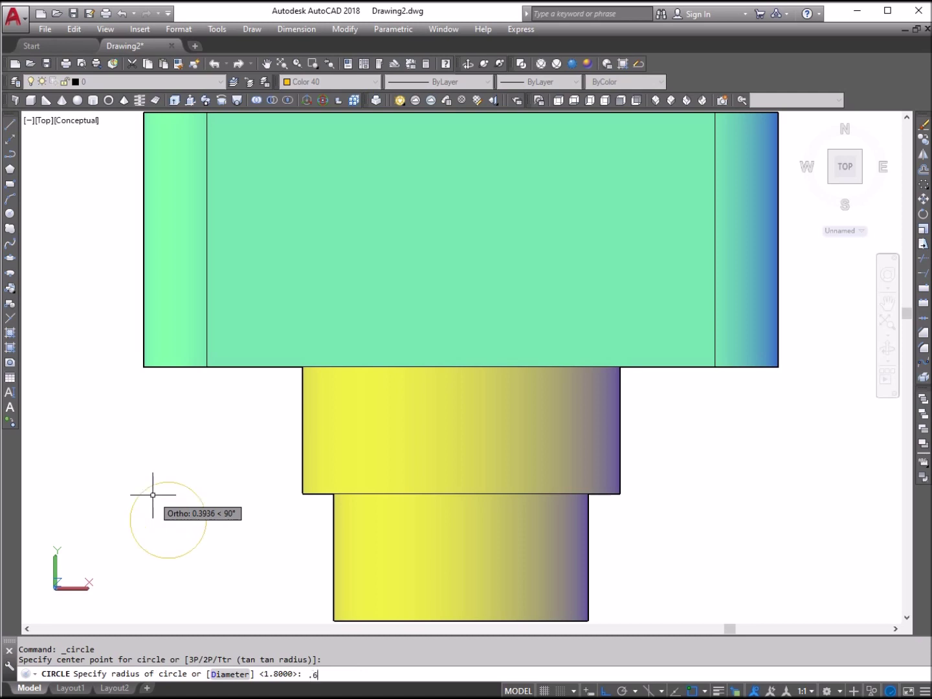
pyautogui.press('Return')
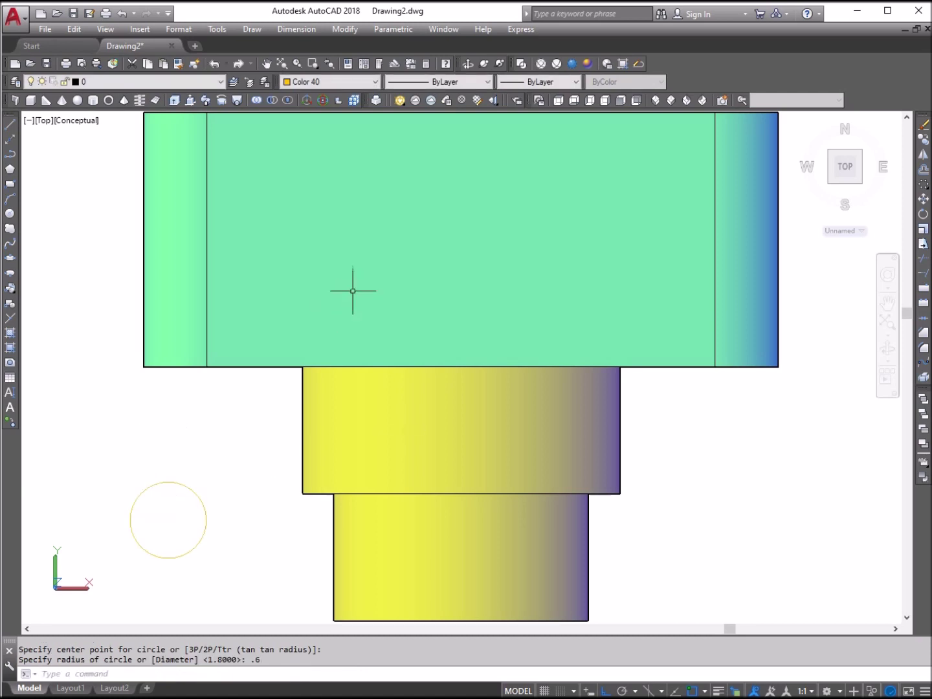
# Move the small circle by its centre to the endpoint where the body's left rounded edge meets the front face
pyautogui.click(923, 200)
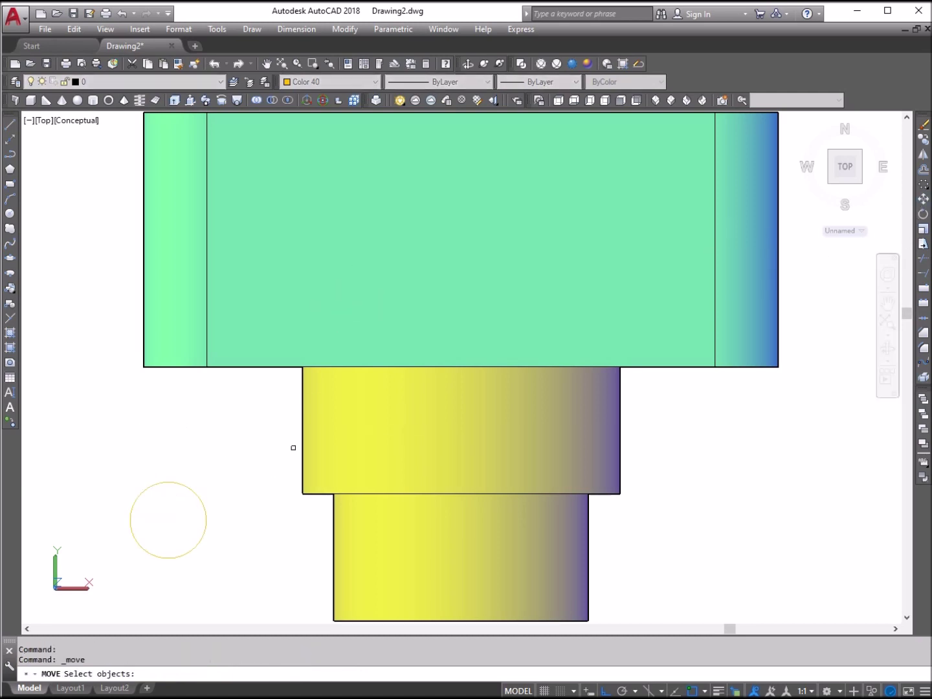
pyautogui.click(178, 483)
pyautogui.press('Return')
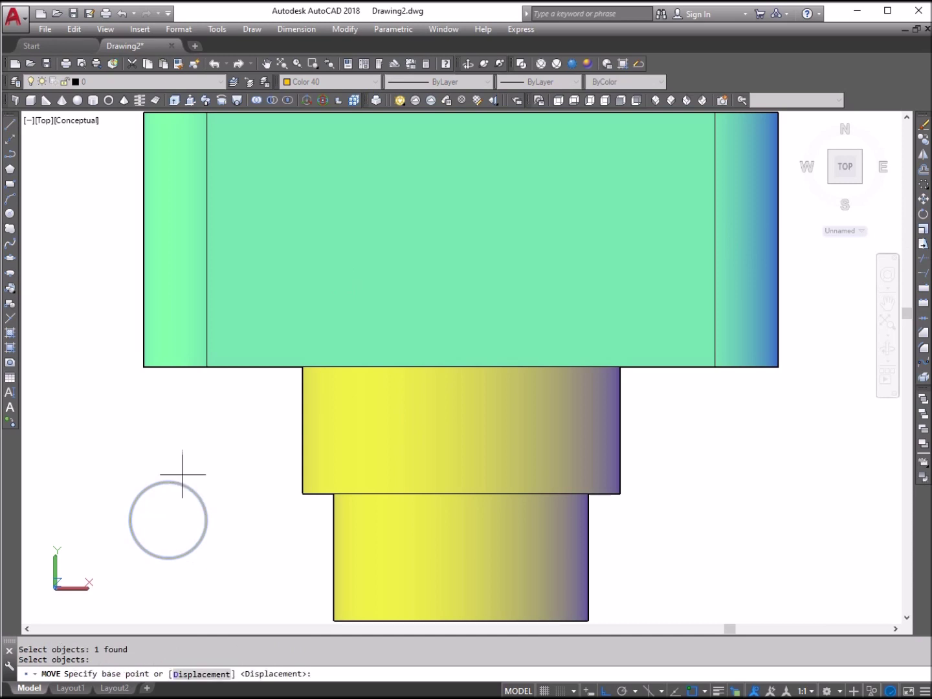
pyautogui.click(167, 520)
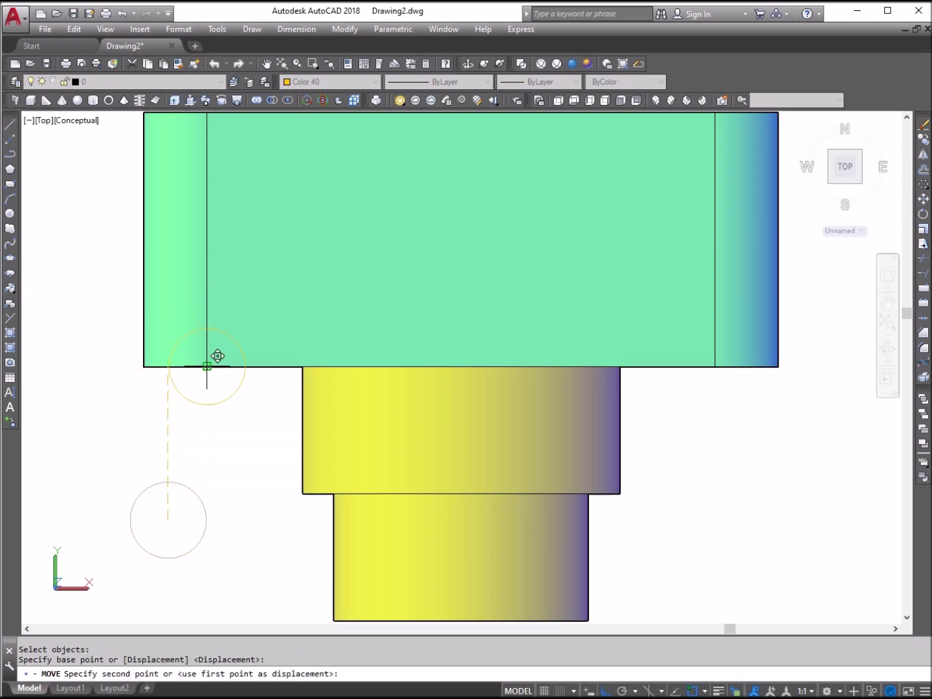
pyautogui.click(207, 367)
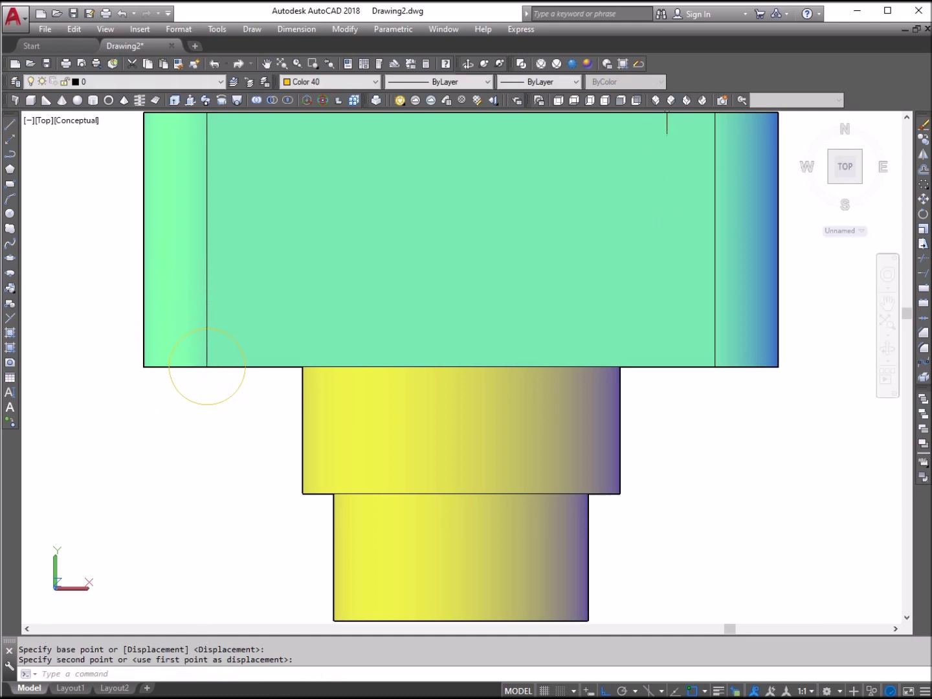
# In the SW Isometric view, move the small circle straight up along Z from the body's front upper corner
pyautogui.click(657, 101)
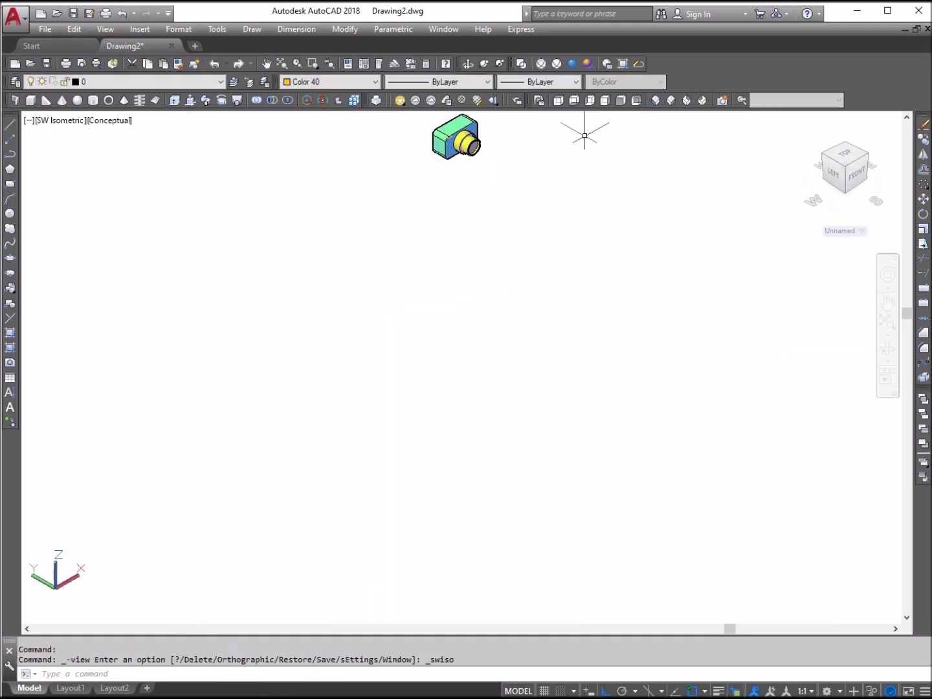
pyautogui.write('z')
pyautogui.press('Return')
pyautogui.write('e')
pyautogui.press('Return')
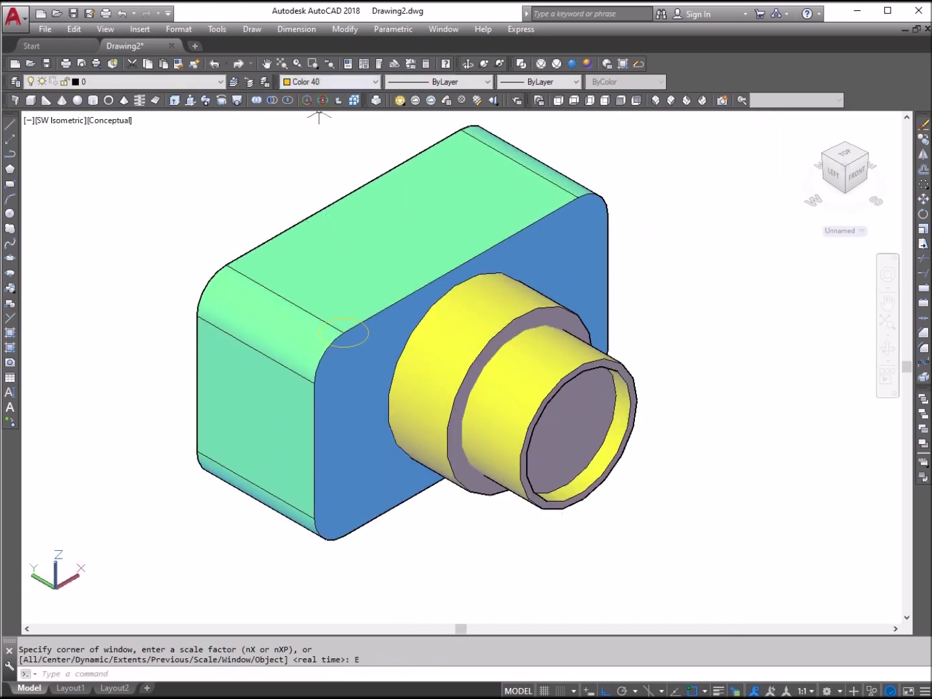
pyautogui.write('m')
pyautogui.press('Return')
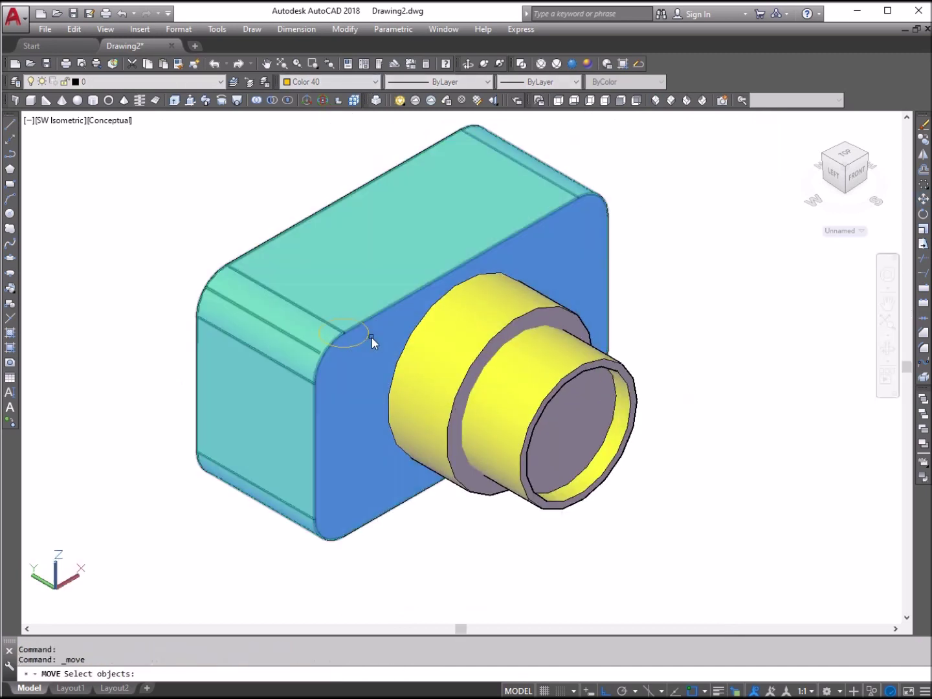
pyautogui.click(365, 336)
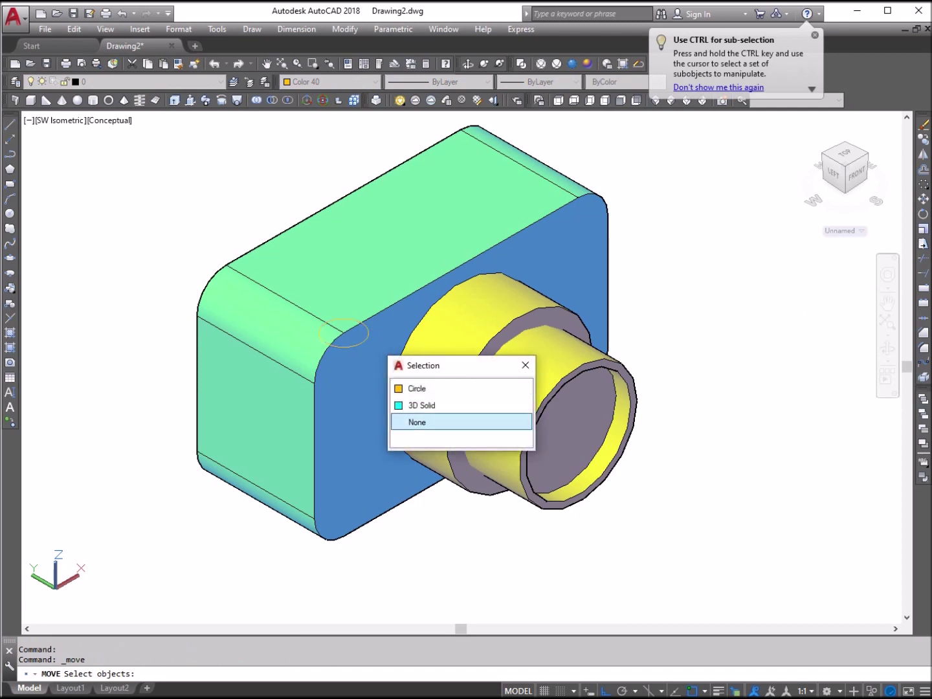
pyautogui.click(428, 390)
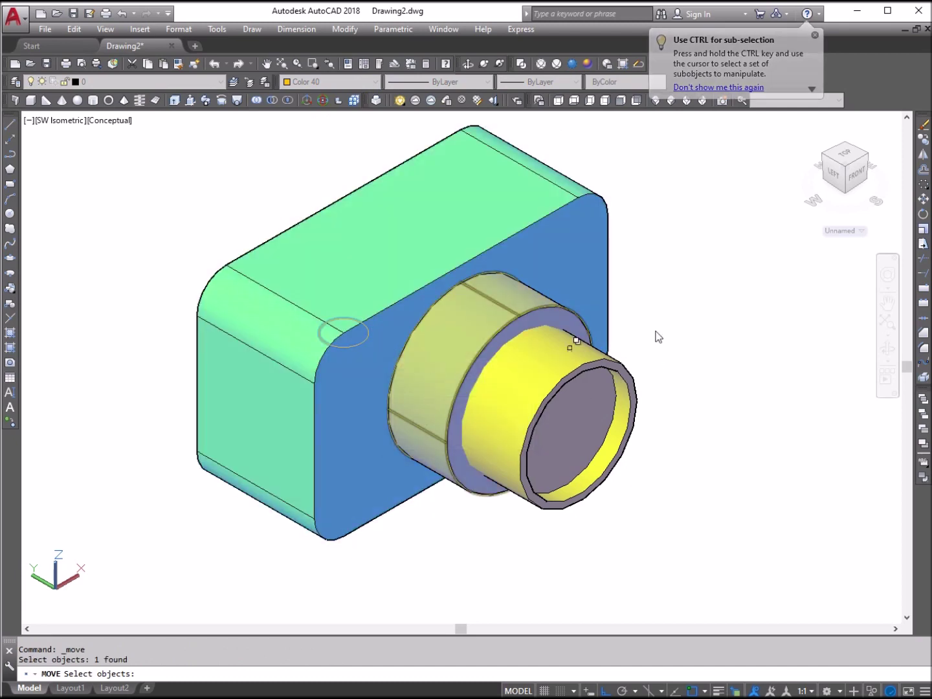
pyautogui.press('Return')
pyautogui.click(716, 367)
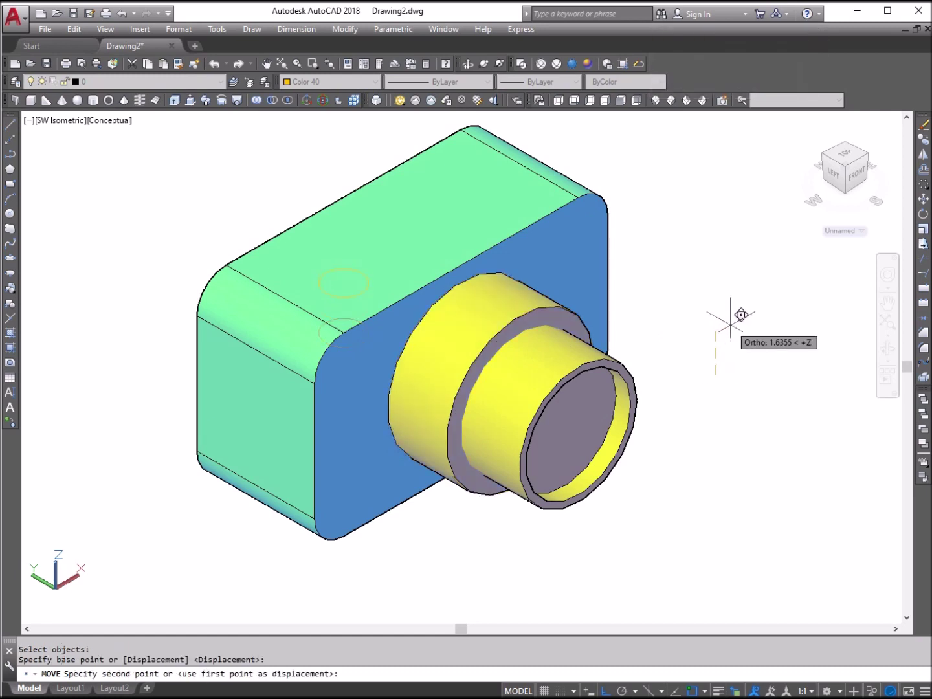
pyautogui.click(733, 324)
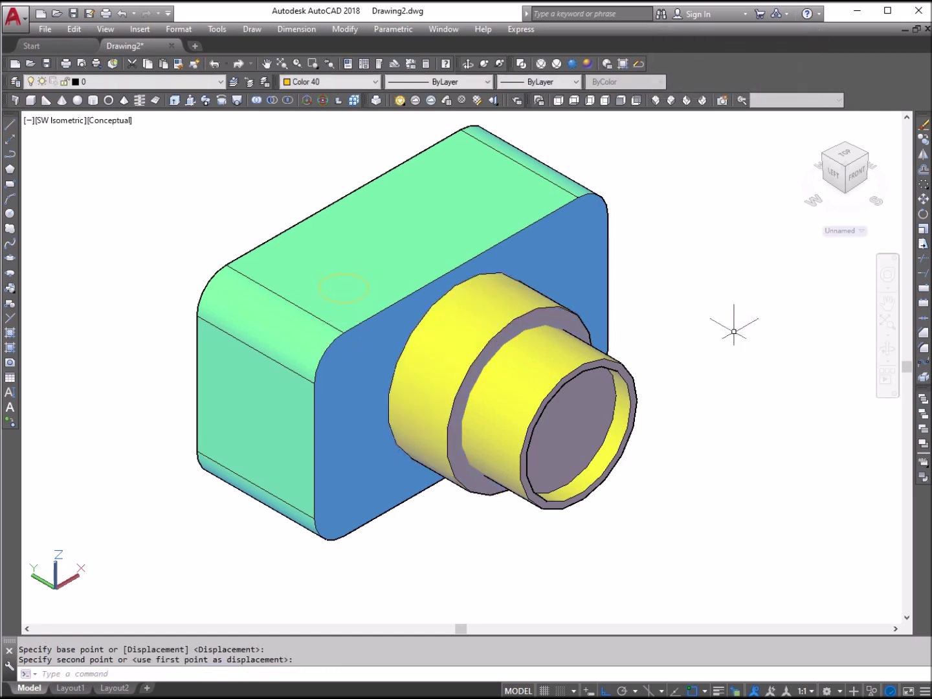
# Extrude the small circle to a height of 0.3 to form the shutter button
pyautogui.click(175, 101)
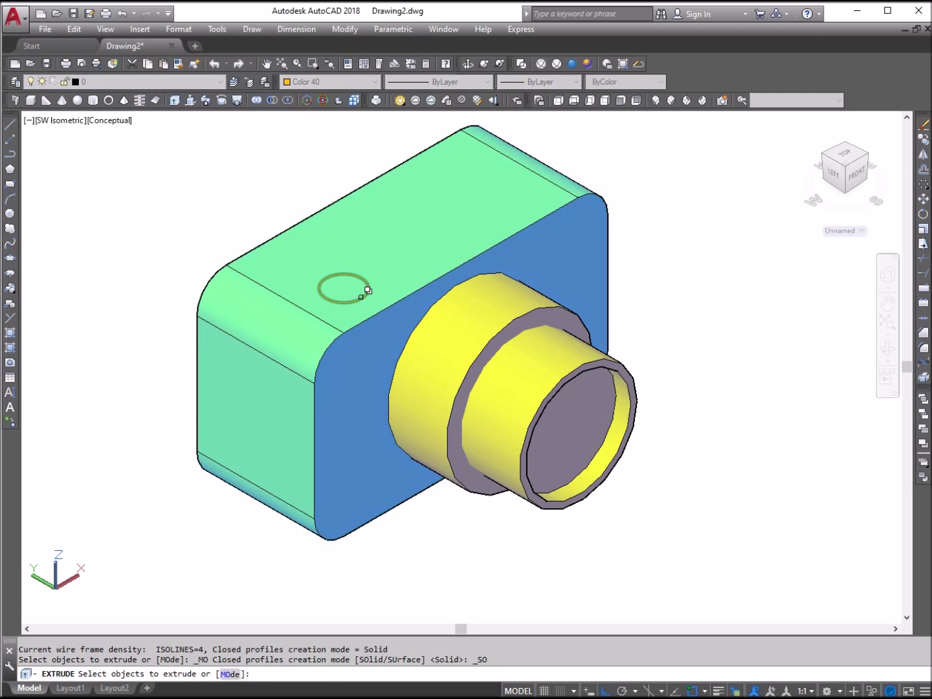
pyautogui.click(366, 290)
pyautogui.click(421, 349)
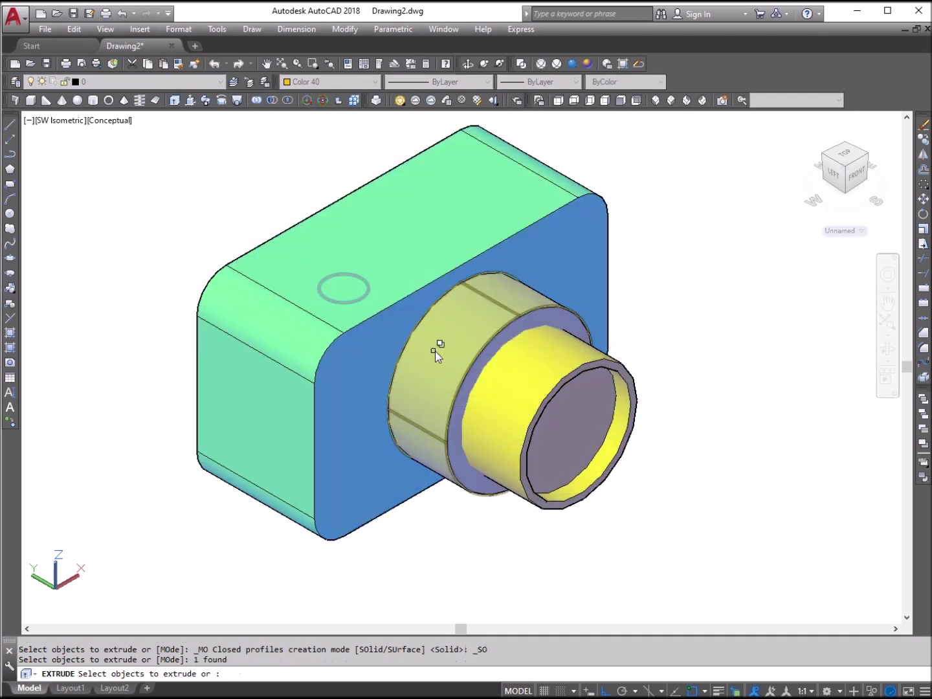
pyautogui.rightClick(660, 246)
pyautogui.click(689, 257)
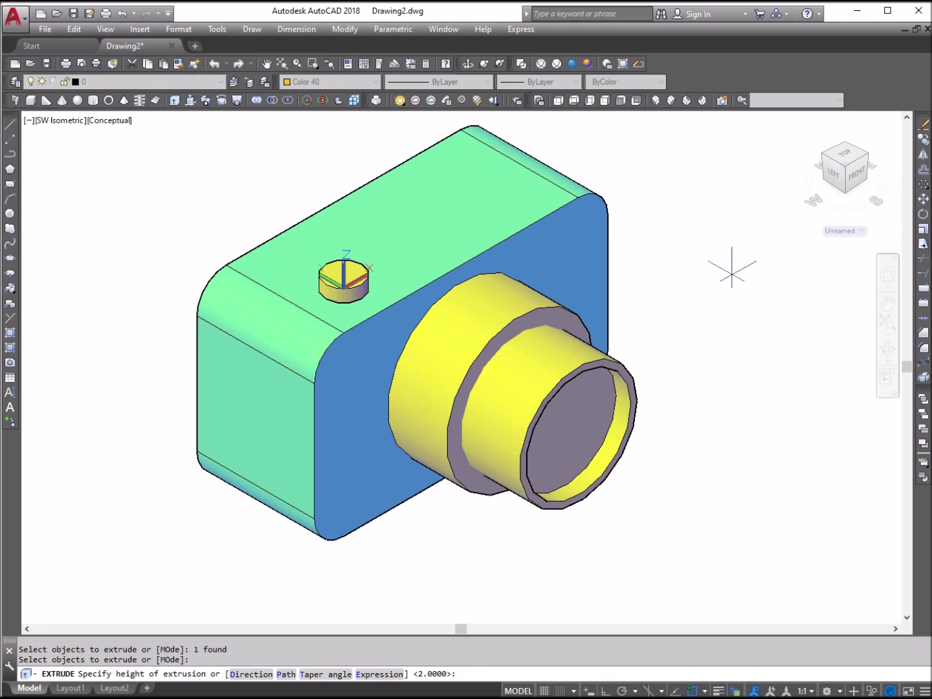
pyautogui.write('.3')
pyautogui.press('Return')
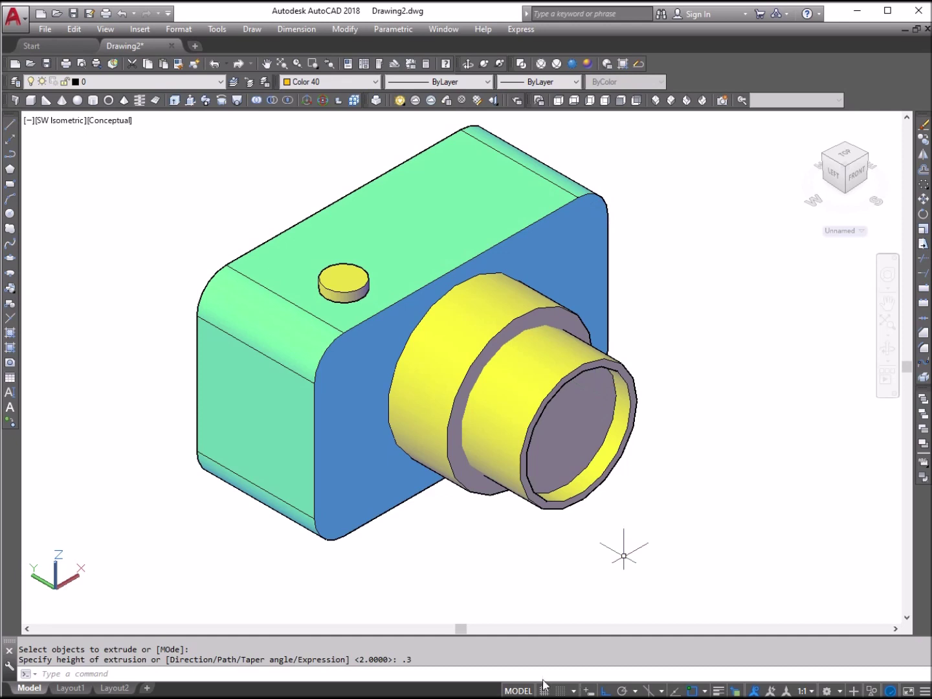
# Erase the entire camera model, including the body, lens cylinders and shutter button
pyautogui.click(923, 125)
pyautogui.click(706, 554)
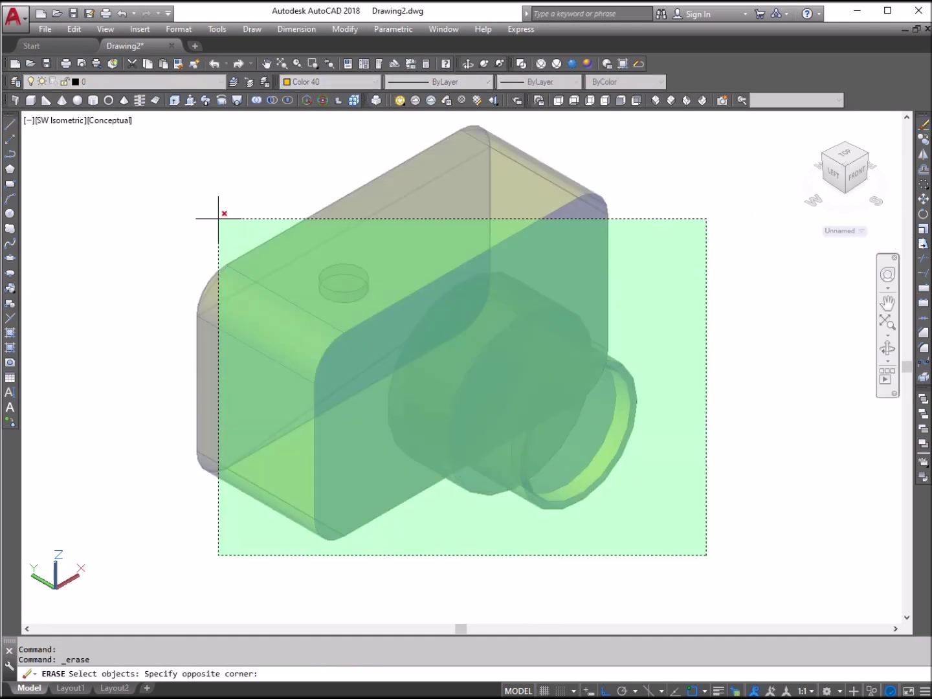
pyautogui.click(218, 219)
pyautogui.press('Return')
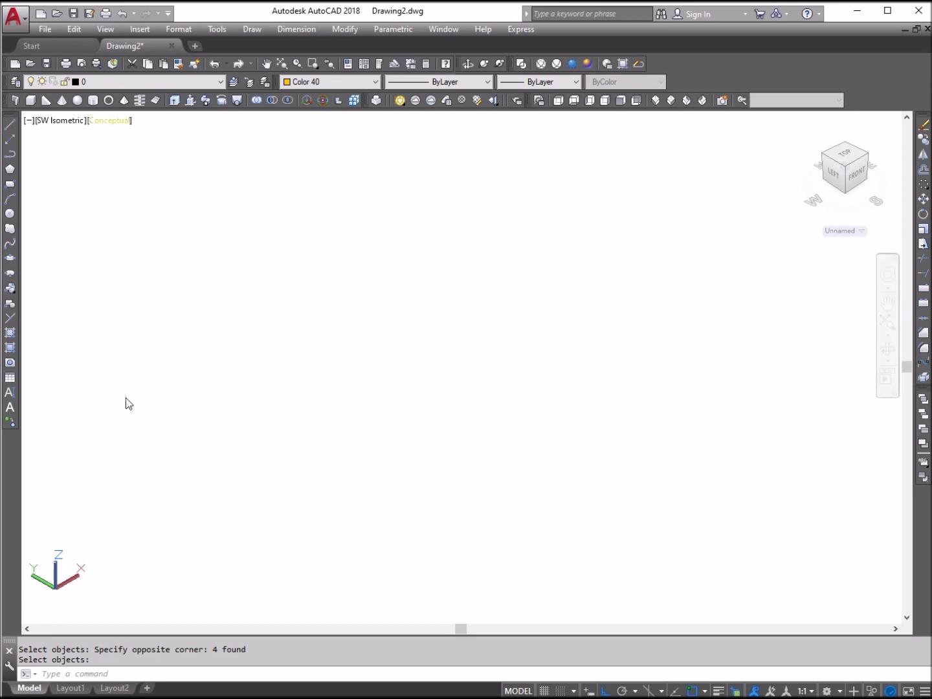
# In the Top view, draw a vertical line 50 units long upward from a free point
pyautogui.click(557, 101)
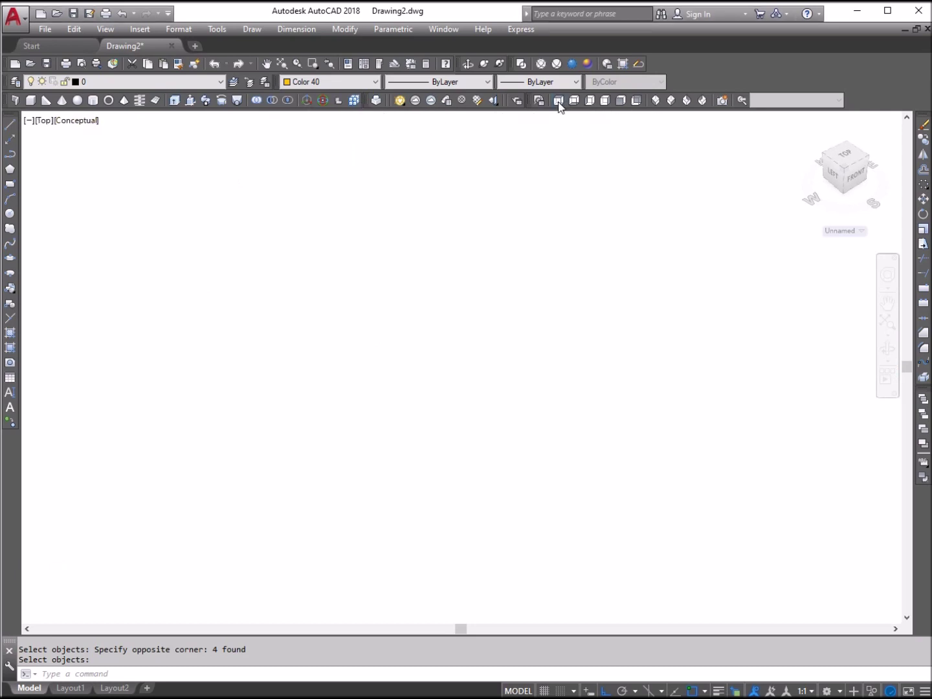
pyautogui.click(9, 126)
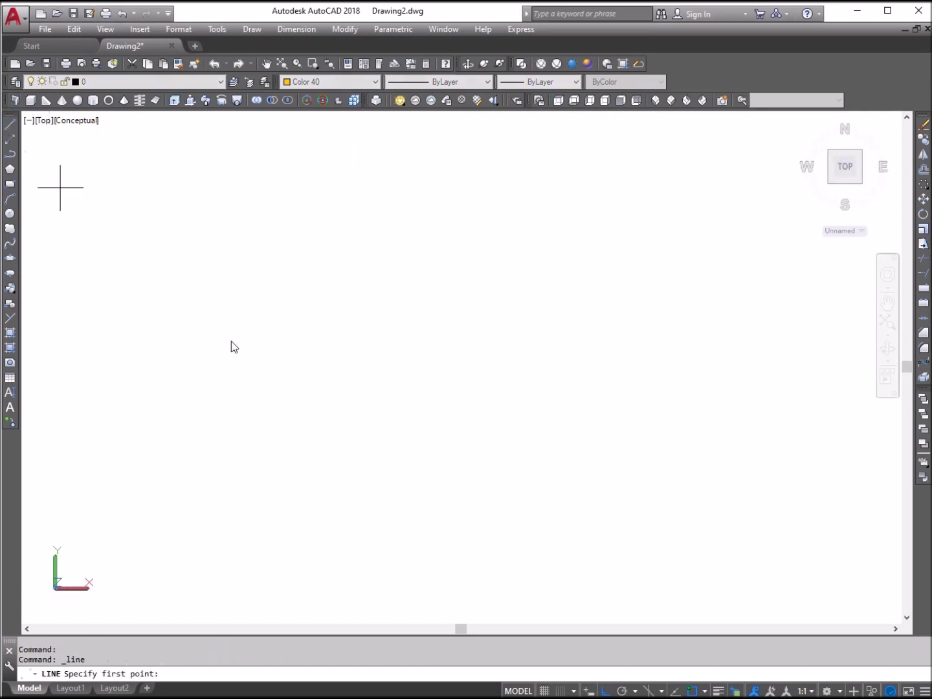
pyautogui.click(342, 486)
pyautogui.write('50')
pyautogui.press('Return')
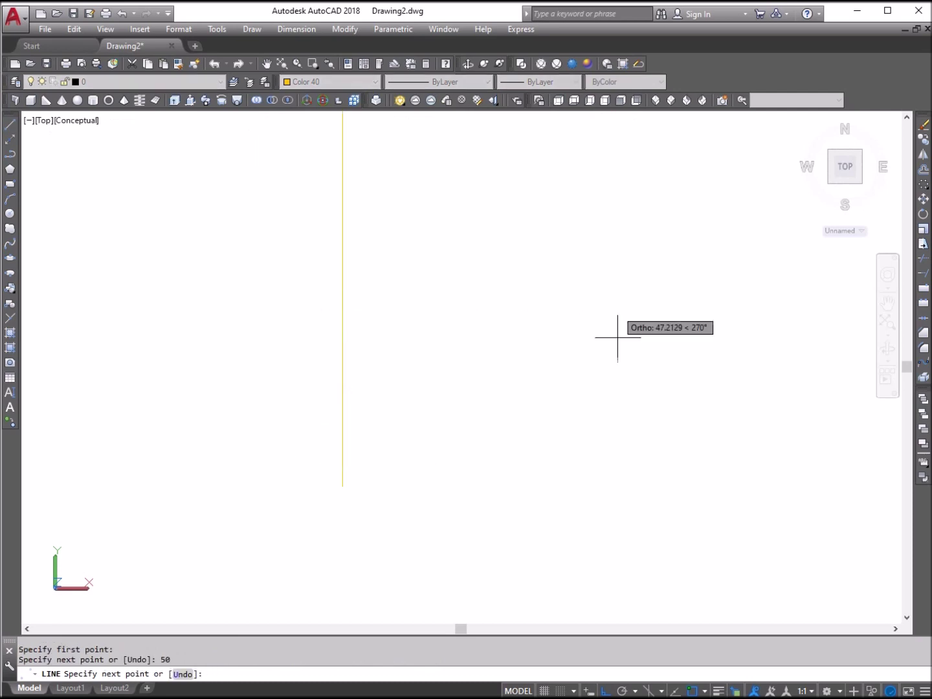
pyautogui.press('Escape')
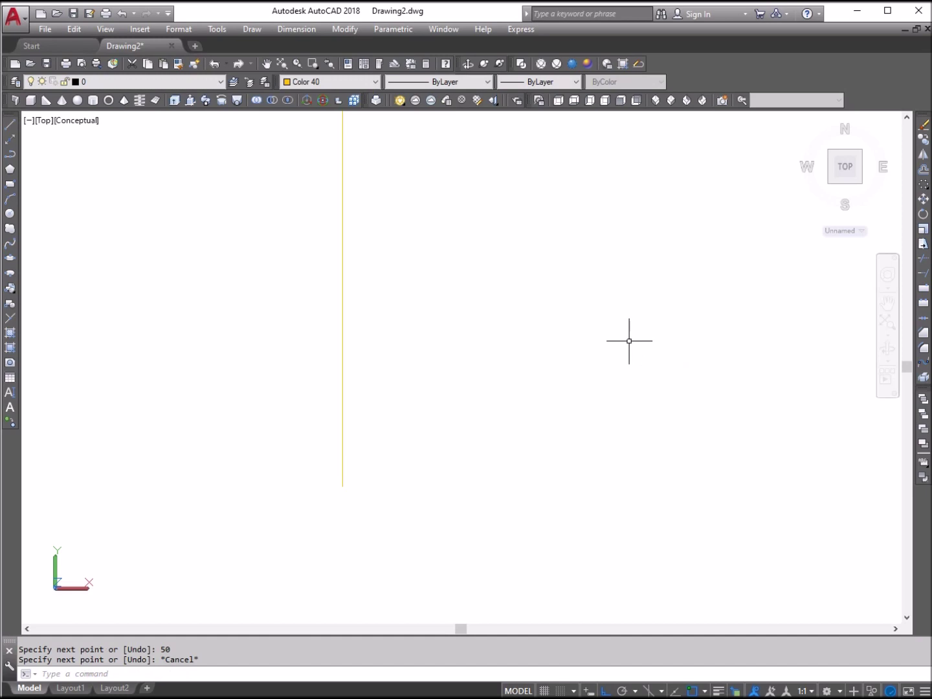
# Draw a horizontal line 60 units long to the right from the lower end of the vertical line
pyautogui.rightClick(427, 298)
pyautogui.click(457, 306)
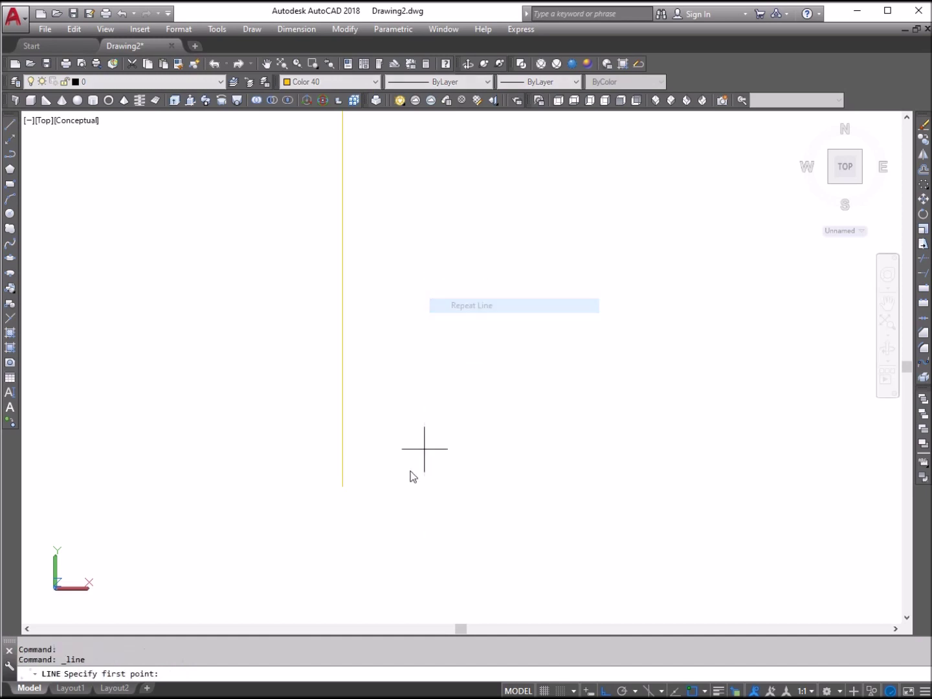
pyautogui.click(343, 485)
pyautogui.write('60')
pyautogui.press('Return')
pyautogui.press('Return')
# Draw a rectangle with fillet radius 0 from the vertical line's upper end to the horizontal line's right end
pyautogui.write('z')
pyautogui.press('Return')
pyautogui.write('e')
pyautogui.press('Return')
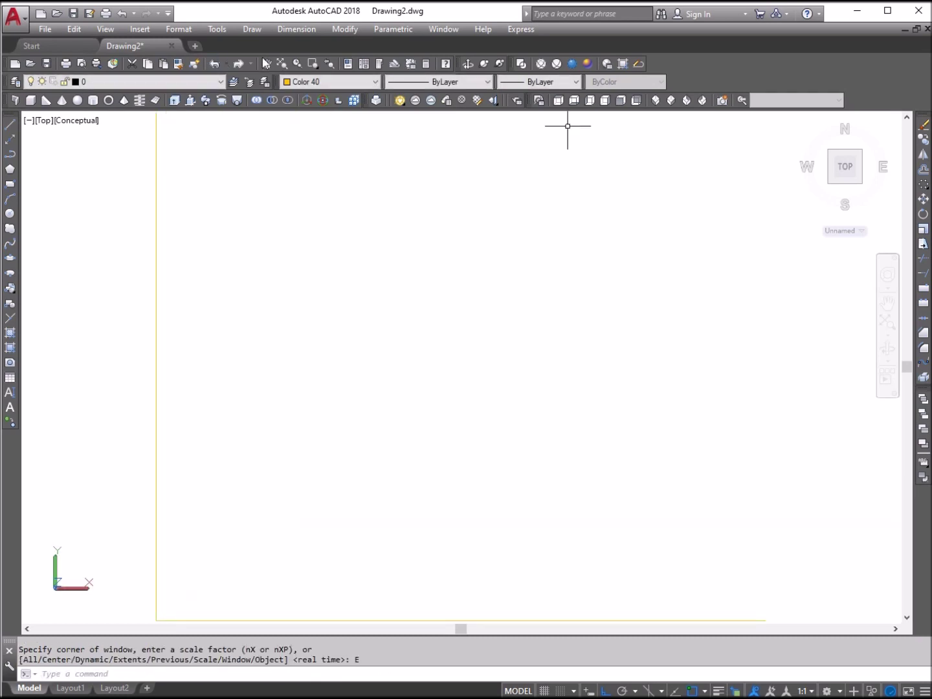
pyautogui.click(298, 64)
pyautogui.moveTo(346, 306); pyautogui.dragTo(376, 366)
pyautogui.rightClick(376, 276)
pyautogui.click(405, 285)
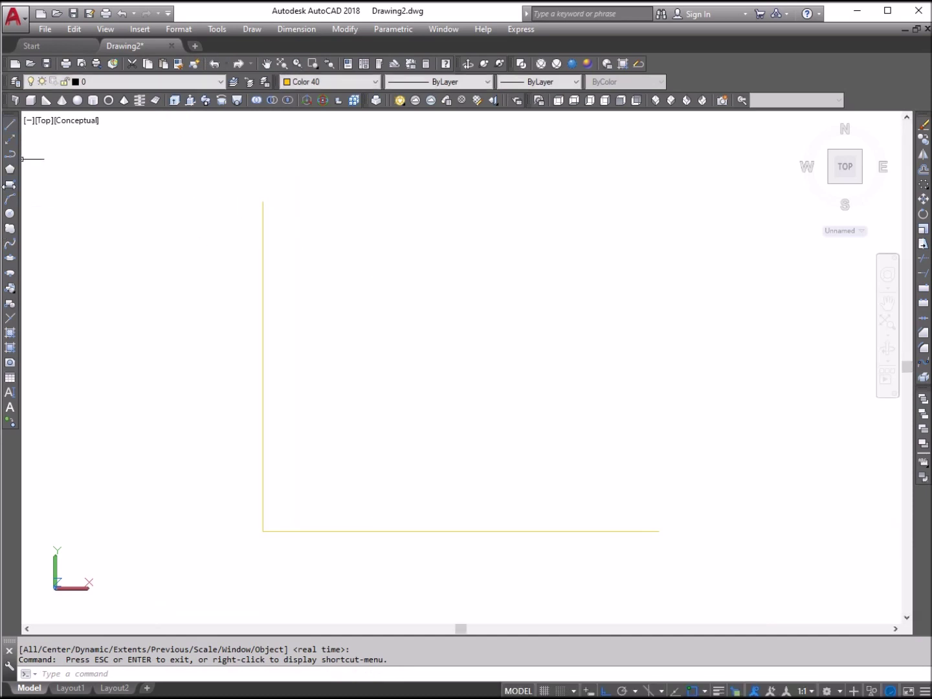
pyautogui.click(10, 185)
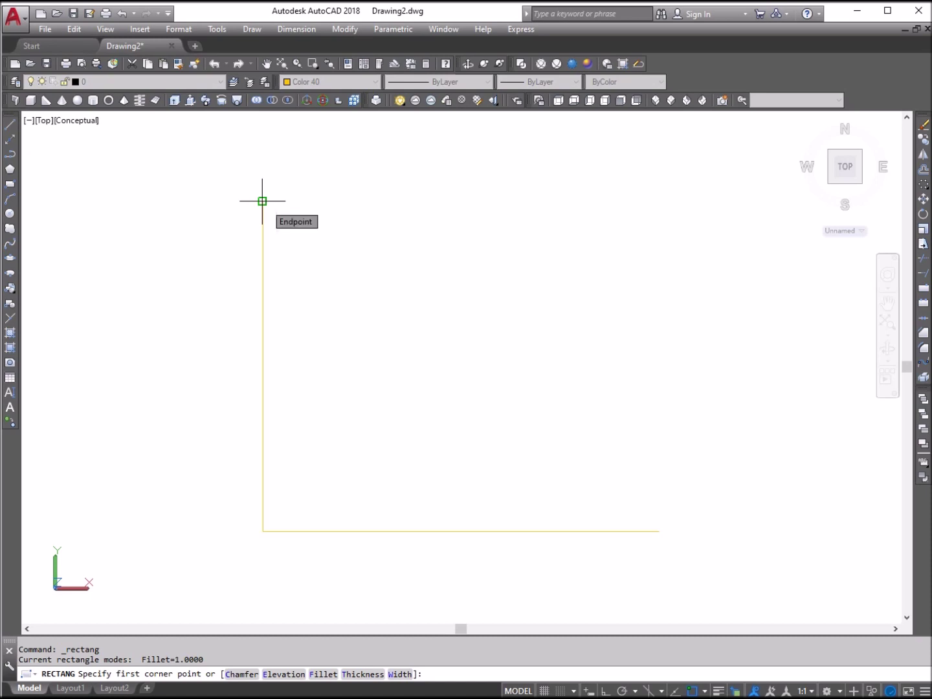
pyautogui.click(324, 674)
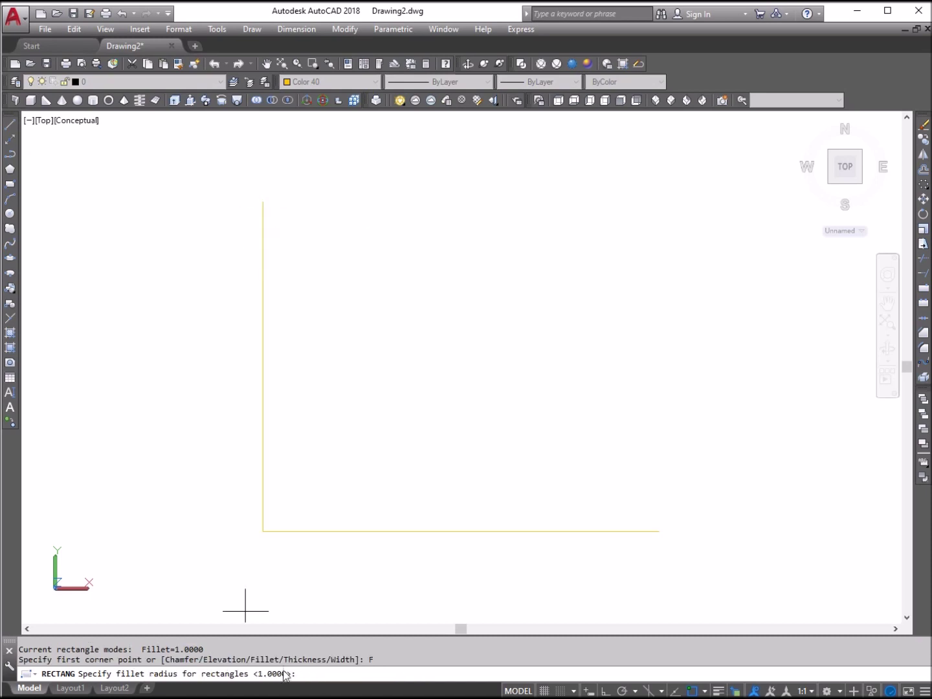
pyautogui.write('0')
pyautogui.press('Return')
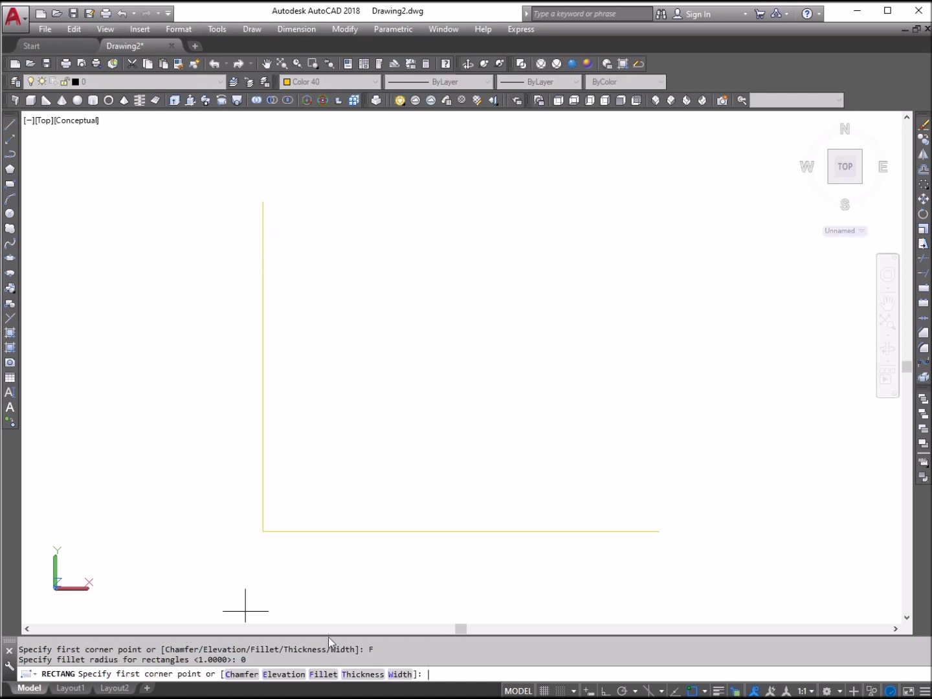
pyautogui.click(262, 202)
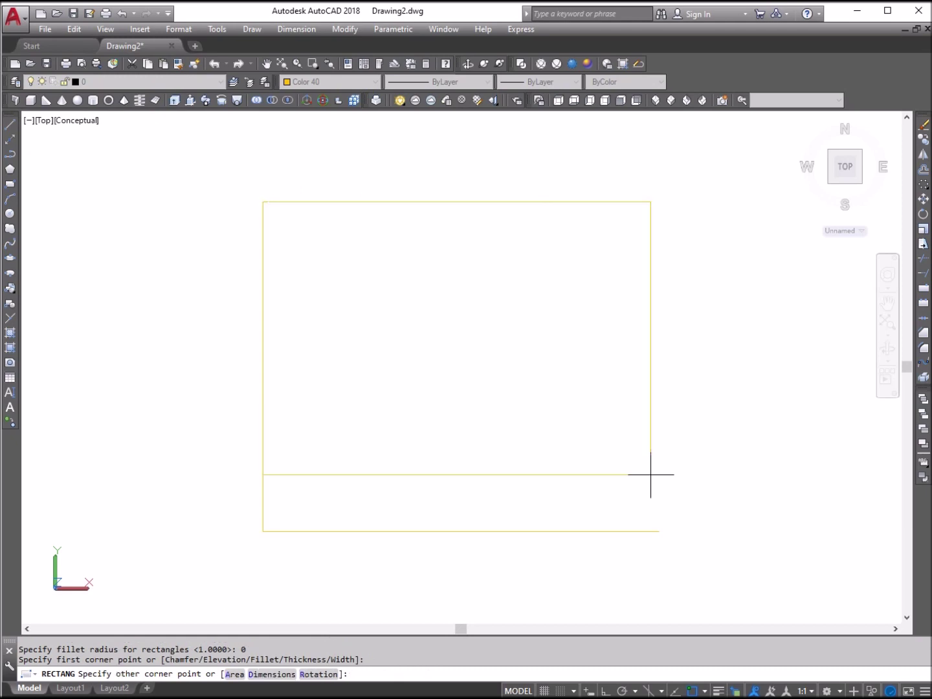
pyautogui.click(659, 531)
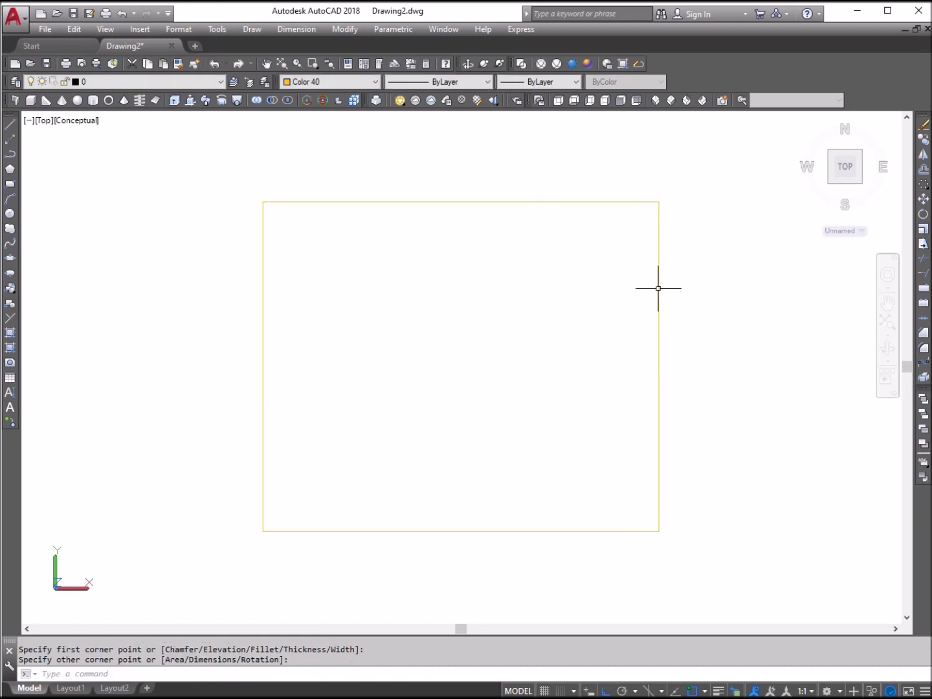
# Move the rectangle to the right and slightly down, away from the two construction lines
pyautogui.click(923, 199)
pyautogui.click(736, 437)
pyautogui.click(616, 356)
pyautogui.press('Return')
pyautogui.click(440, 369)
pyautogui.click(666, 405)
# Delete the vertical and horizontal construction lines, keeping only the rectangle
pyautogui.click(304, 589)
pyautogui.click(182, 201)
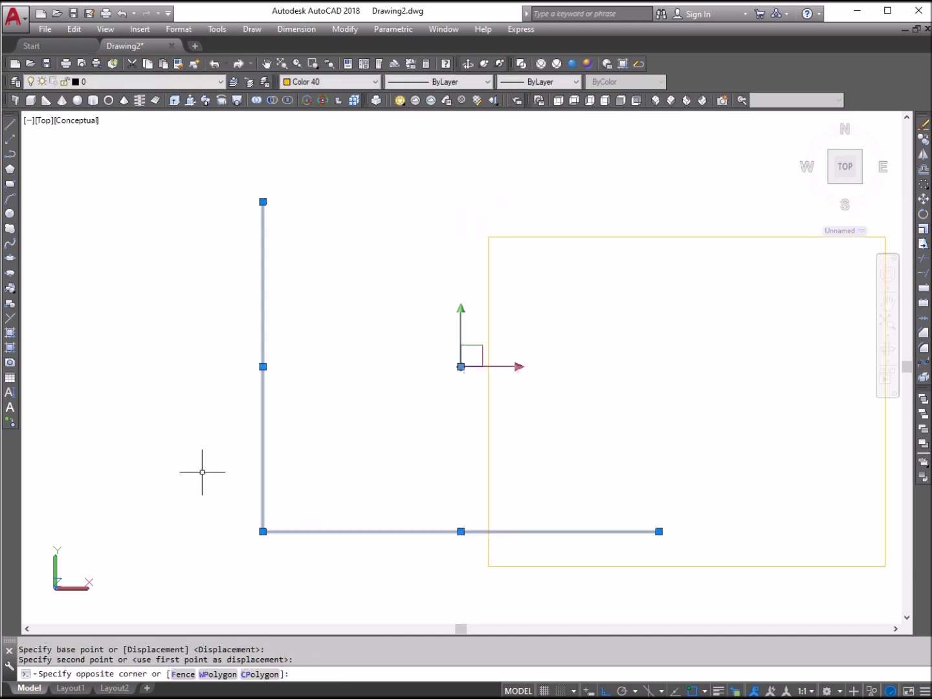
pyautogui.press('Delete')
# Fillet the rectangle's lower right corner with a radius of 10
pyautogui.write('z')
pyautogui.press('Return')
pyautogui.write('e')
pyautogui.press('Return')
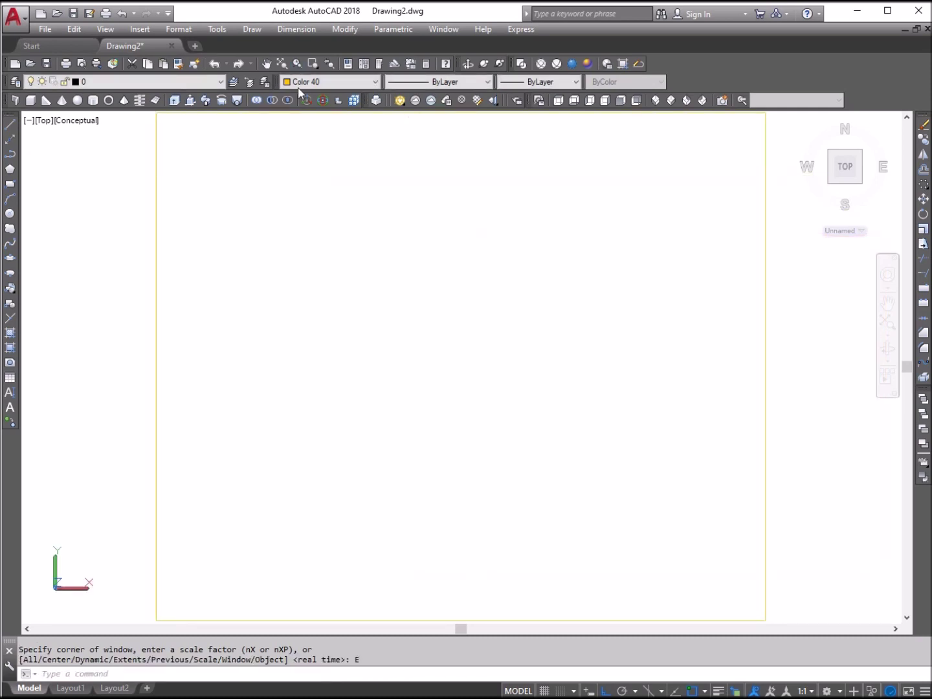
pyautogui.click(297, 64)
pyautogui.scroll(-1, 461, 370)
pyautogui.rightClick(476, 317)
pyautogui.click(510, 326)
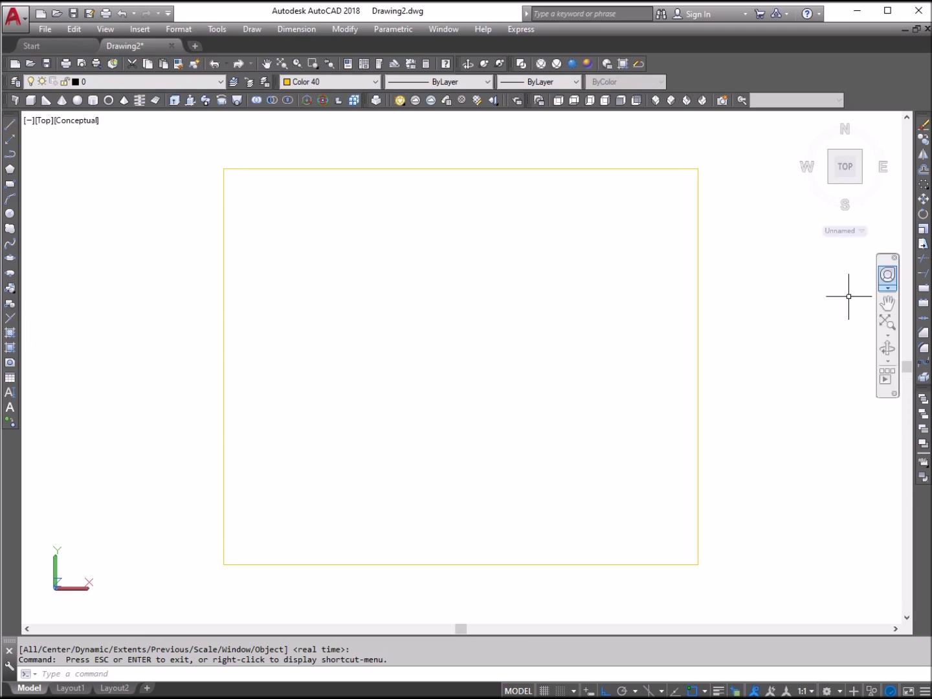
pyautogui.click(924, 348)
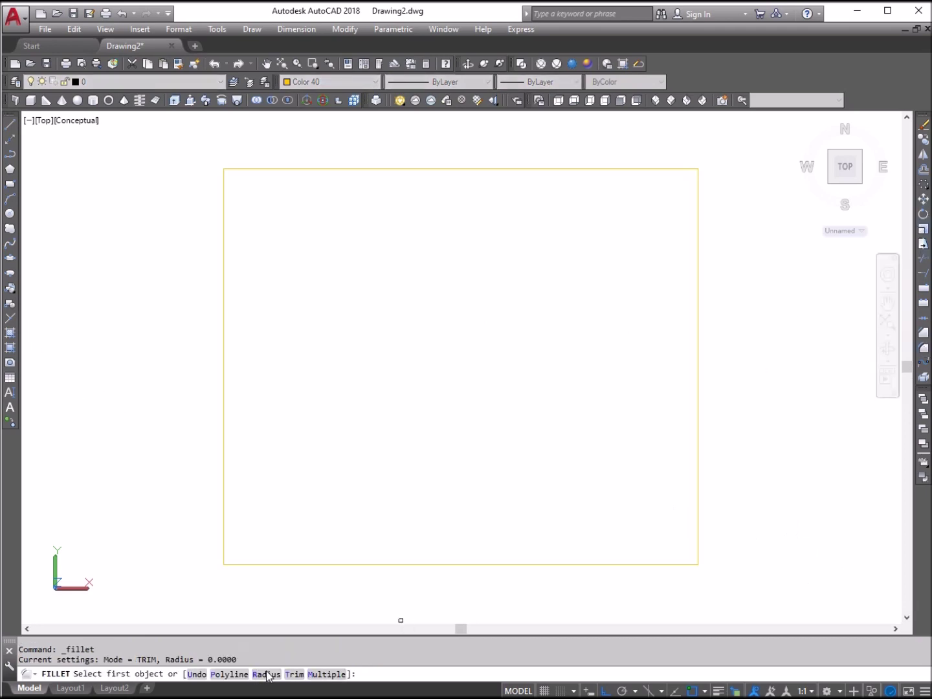
pyautogui.click(266, 675)
pyautogui.write('10')
pyautogui.press('Return')
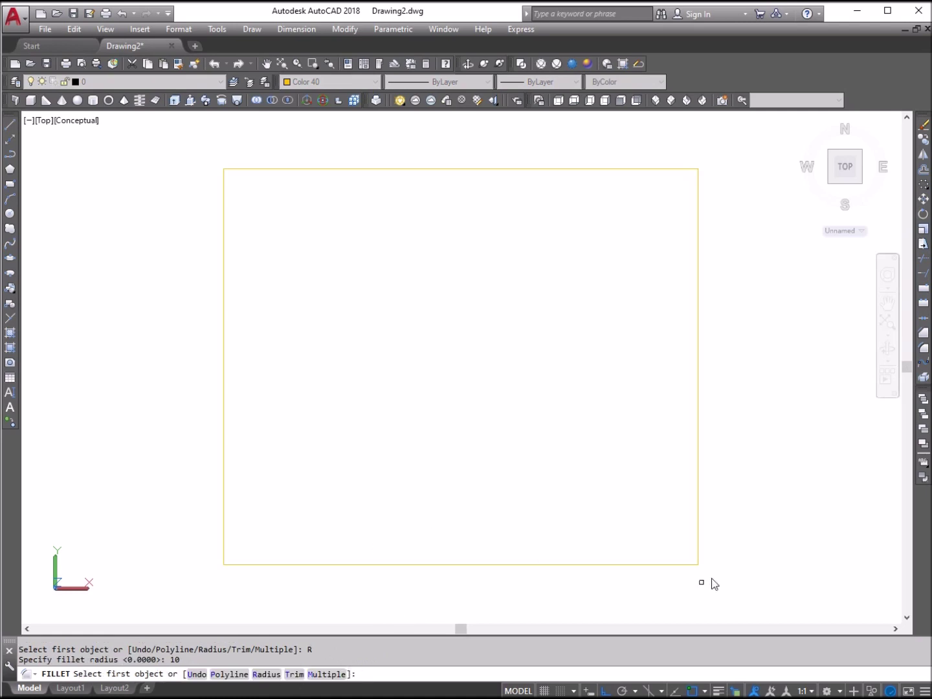
pyautogui.click(687, 565)
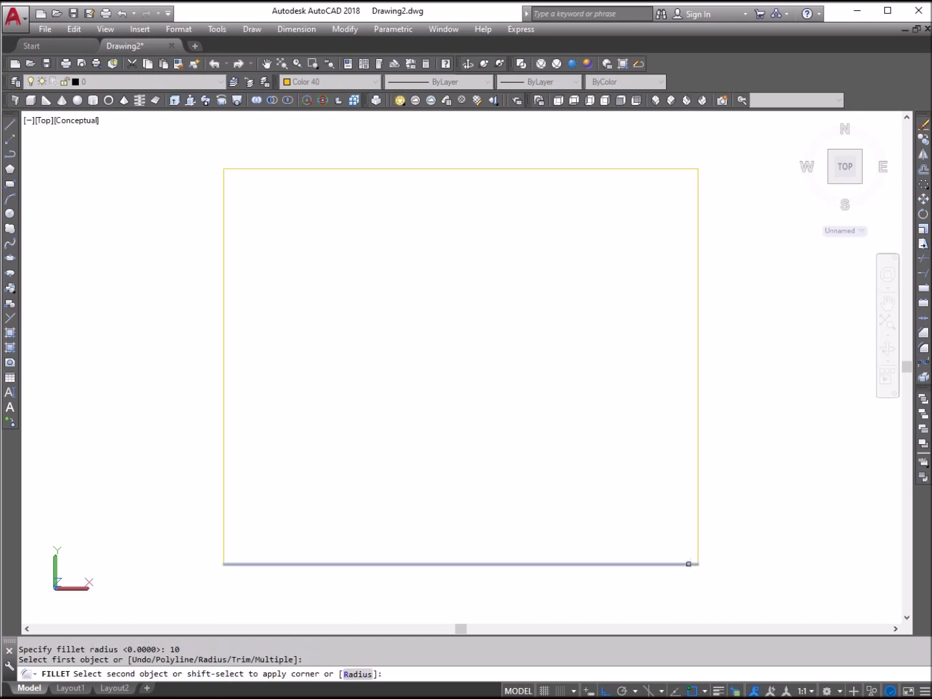
pyautogui.click(698, 550)
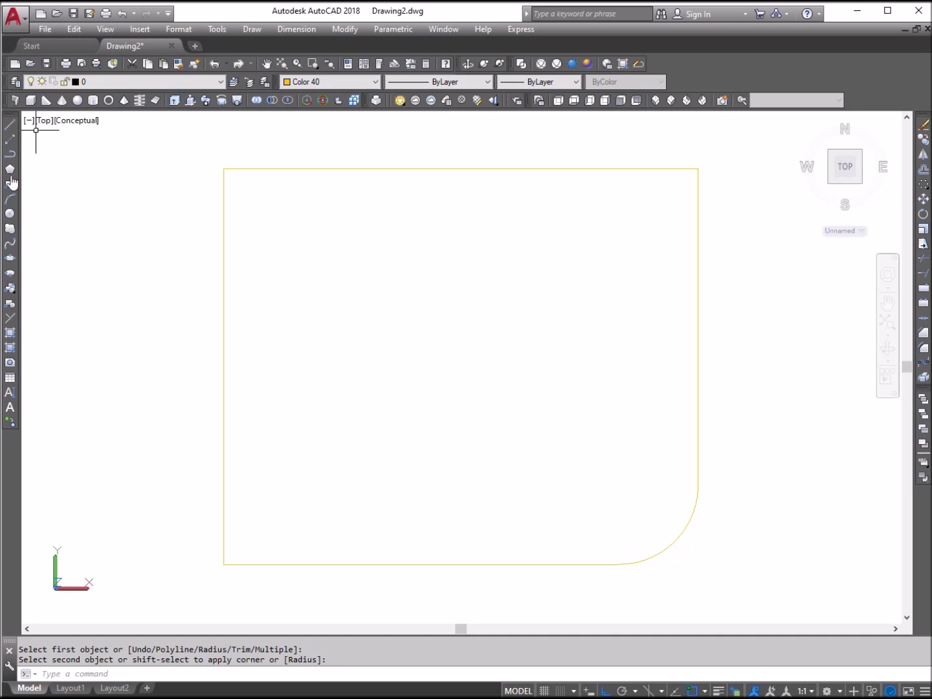
# Draw a horizontal line from the rectangle's lower left corner to a point beyond its right edge
pyautogui.click(9, 123)
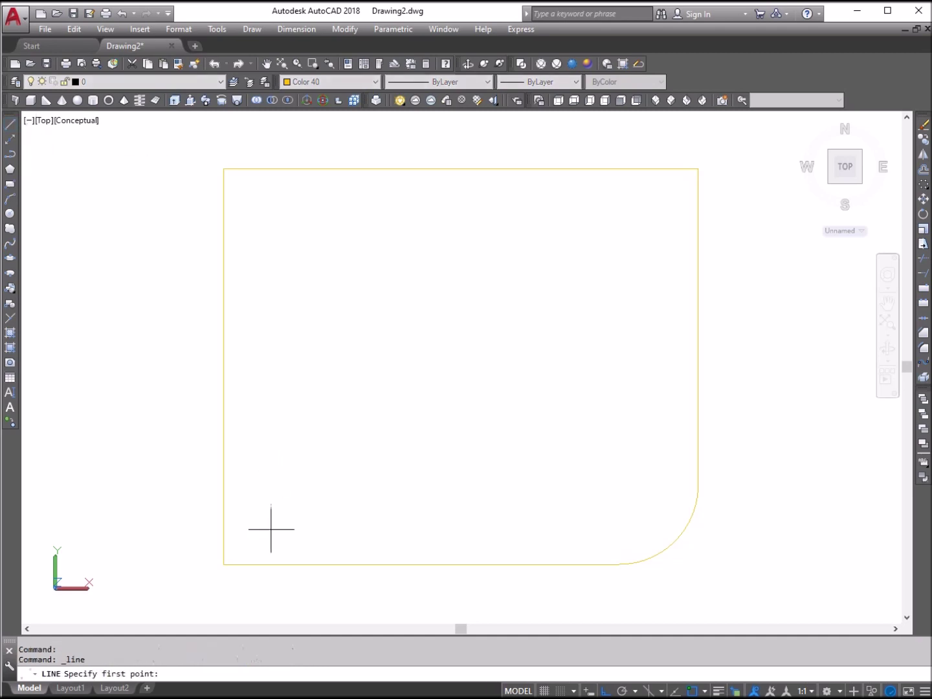
pyautogui.click(224, 564)
pyautogui.click(773, 564)
pyautogui.rightClick(801, 461)
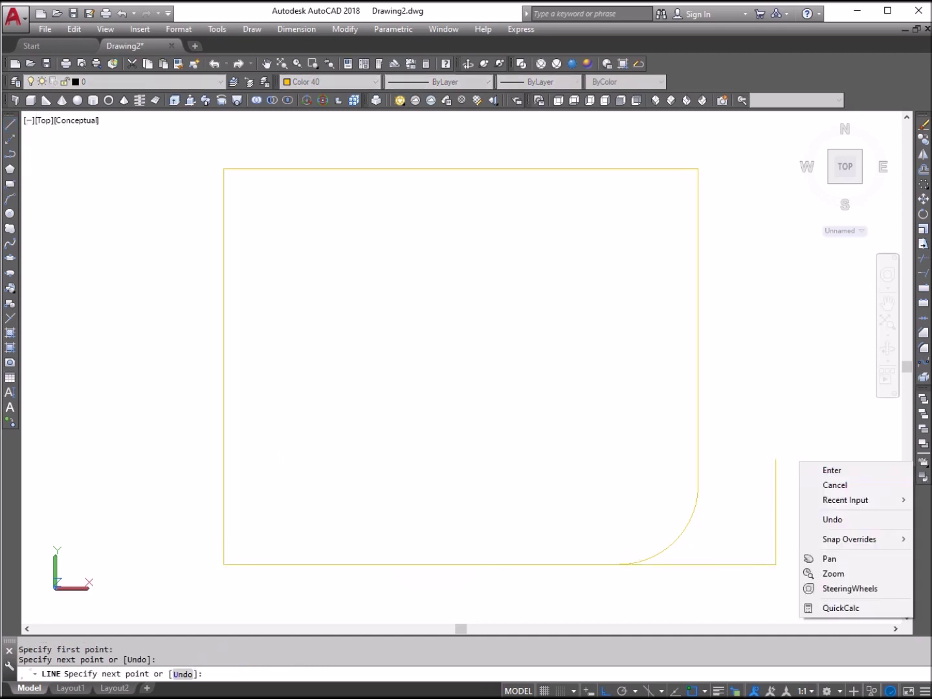
pyautogui.click(832, 468)
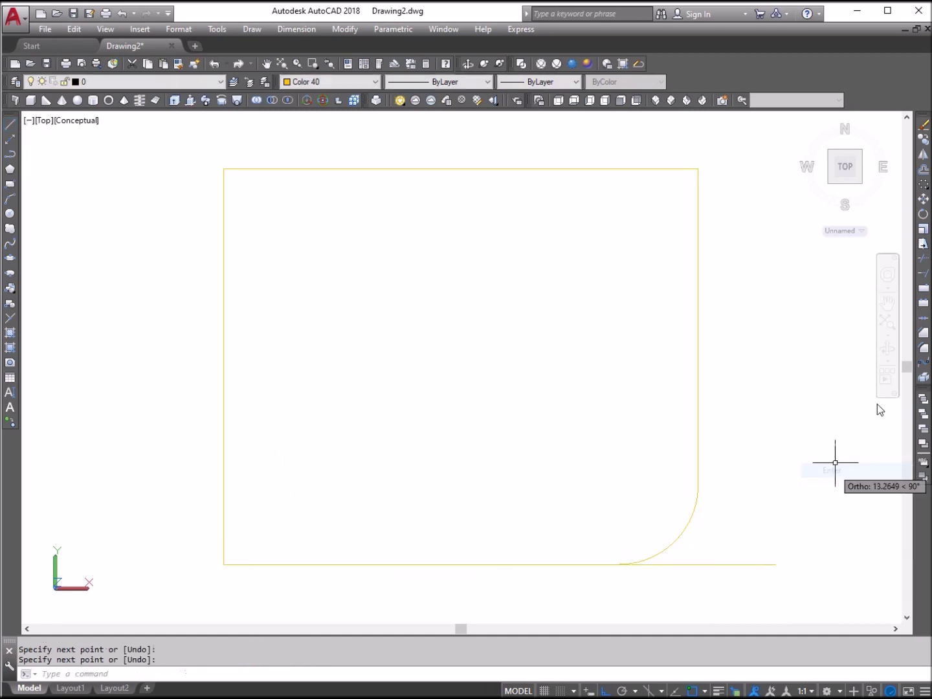
# Move the horizontal line 15 units straight up from the rectangle's lower edge
pyautogui.click(923, 198)
pyautogui.click(783, 576)
pyautogui.click(761, 539)
pyautogui.click(808, 548)
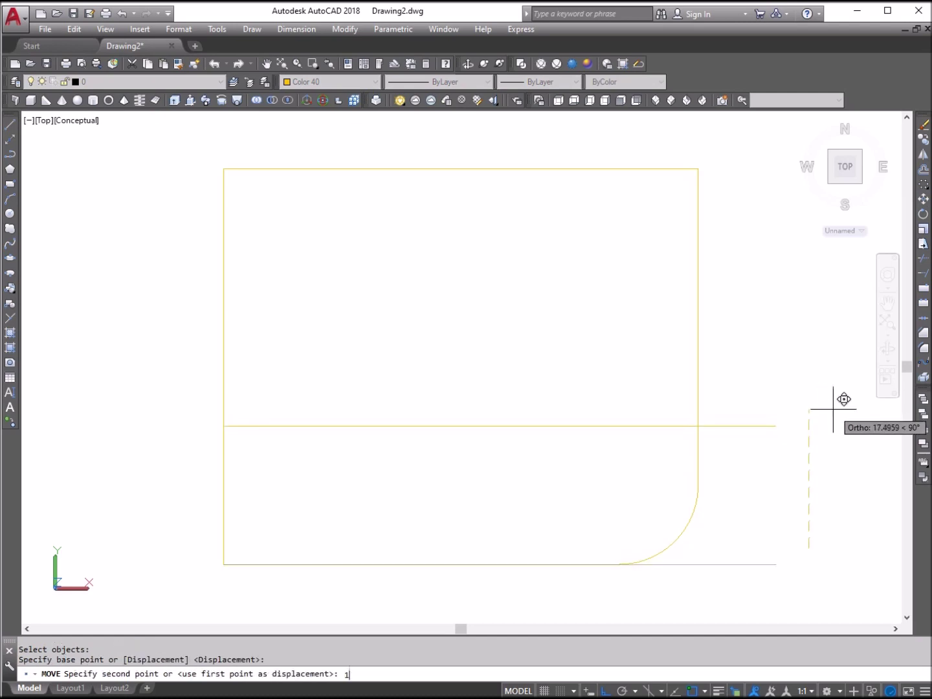
pyautogui.write('5')
pyautogui.press('Return')
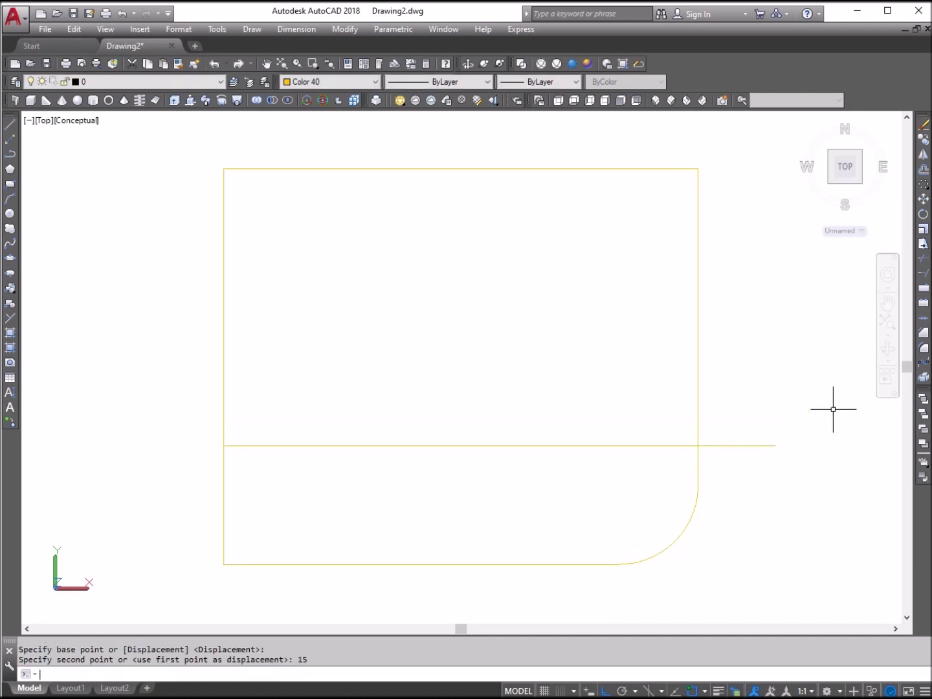
pyautogui.press('Escape')
pyautogui.press('Escape')
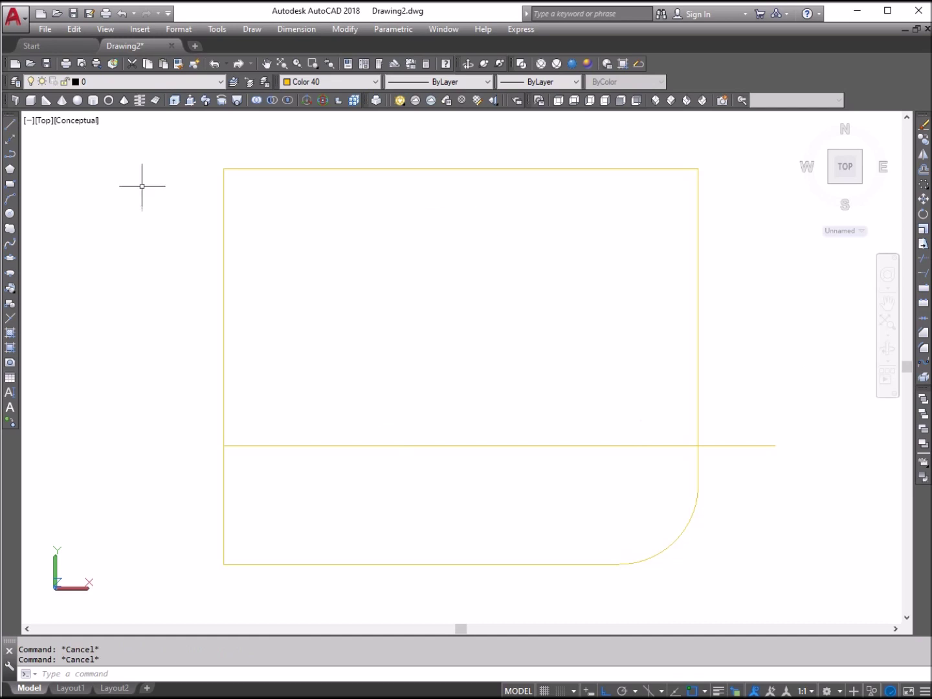
# Draw a vertical line from the rectangle's lower left corner to a point above its upper edge
pyautogui.click(9, 124)
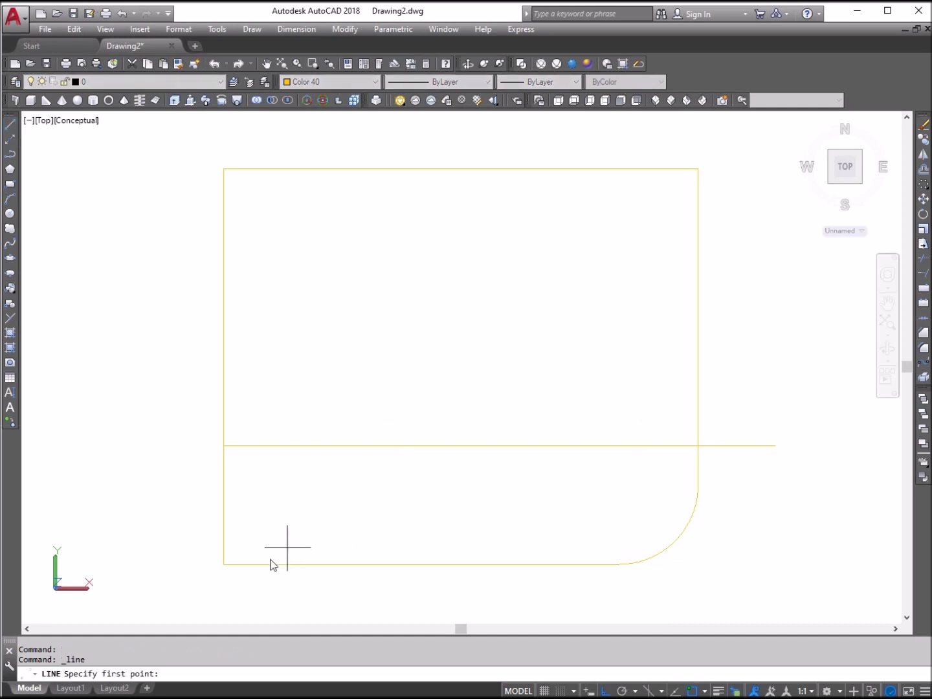
pyautogui.click(223, 564)
pyautogui.click(224, 125)
pyautogui.rightClick(265, 138)
pyautogui.click(288, 144)
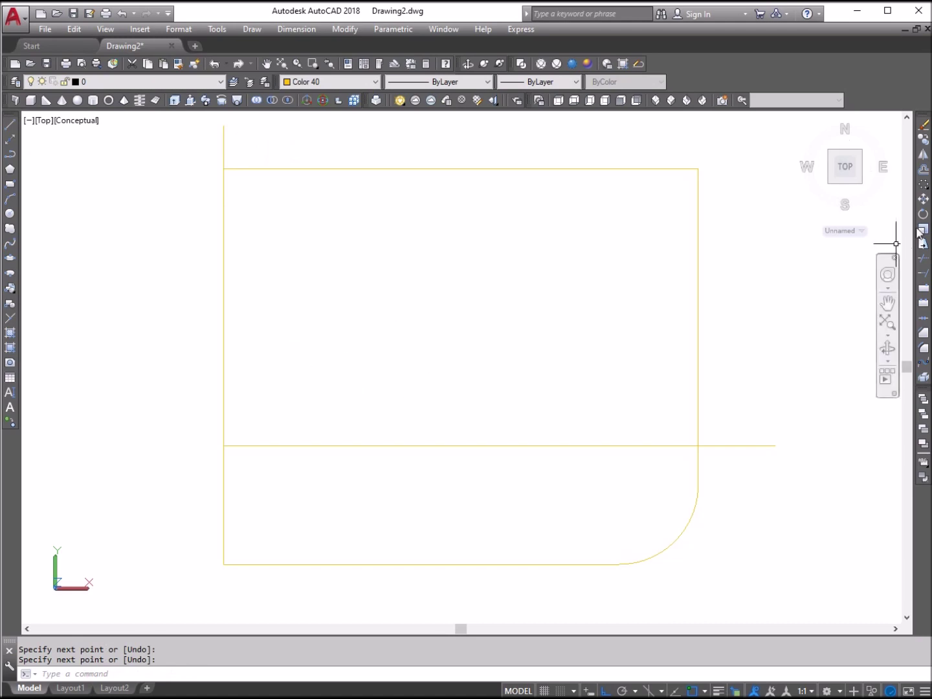
# Move the vertical line 20 units to the right of the rectangle's left edge
pyautogui.click(923, 201)
pyautogui.click(257, 155)
pyautogui.click(185, 146)
pyautogui.click(159, 136)
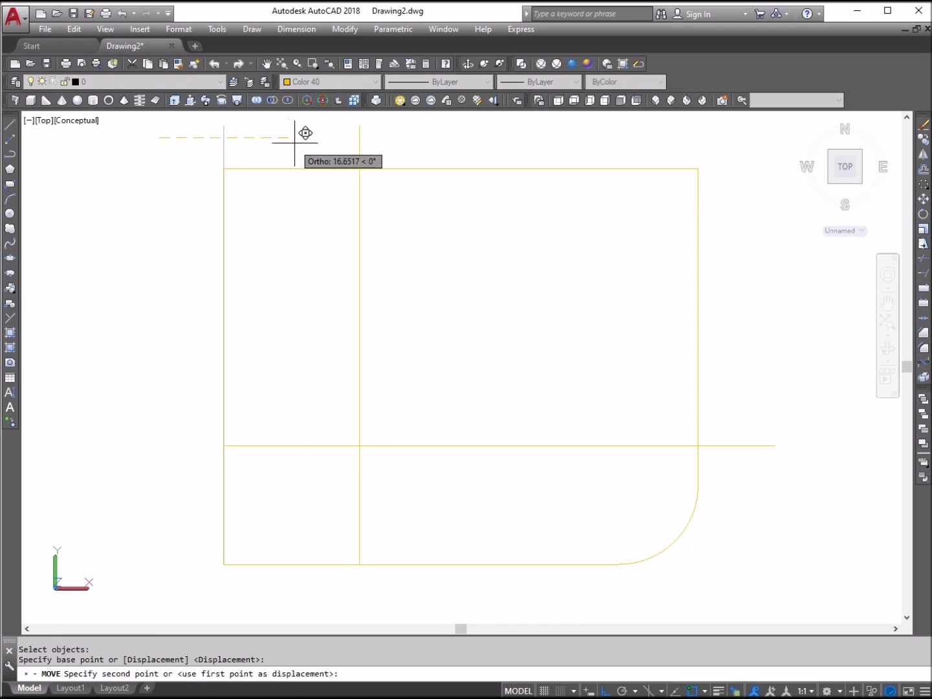
pyautogui.write('20')
pyautogui.press('Return')
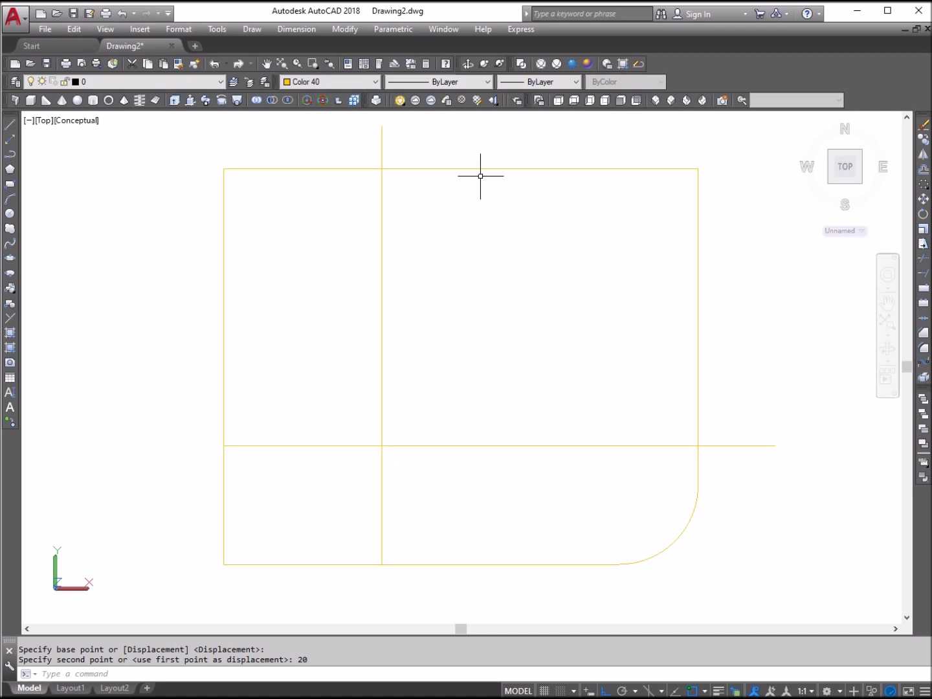
# Copy the vertical construction line 20 units toward the plate's rounded-corner side
pyautogui.click(924, 140)
pyautogui.click(414, 149)
pyautogui.click(367, 128)
pyautogui.press('Return')
pyautogui.click(422, 135)
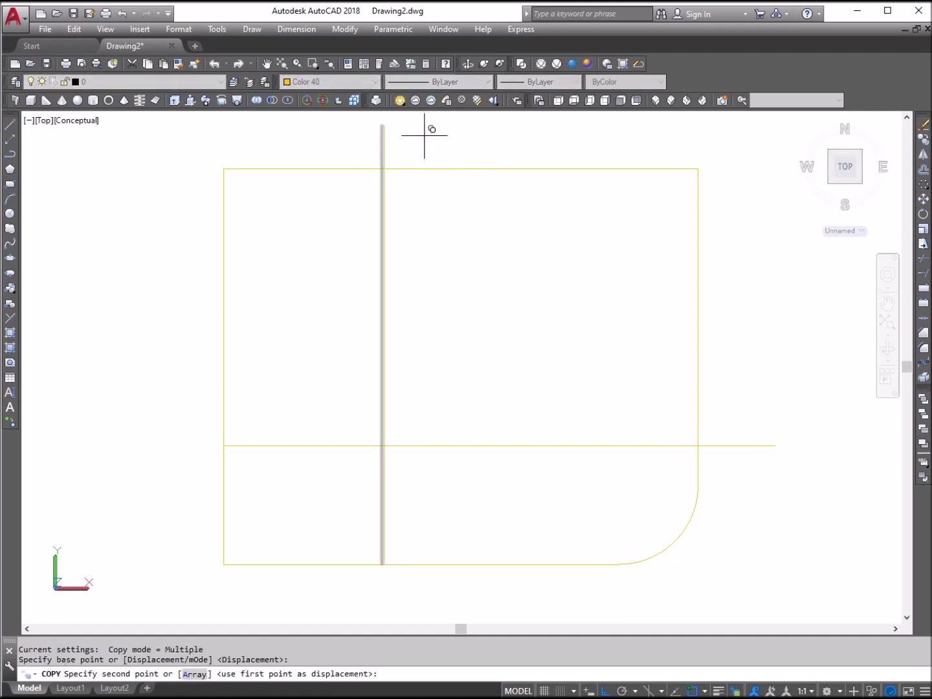
pyautogui.write('20')
pyautogui.press('Return')
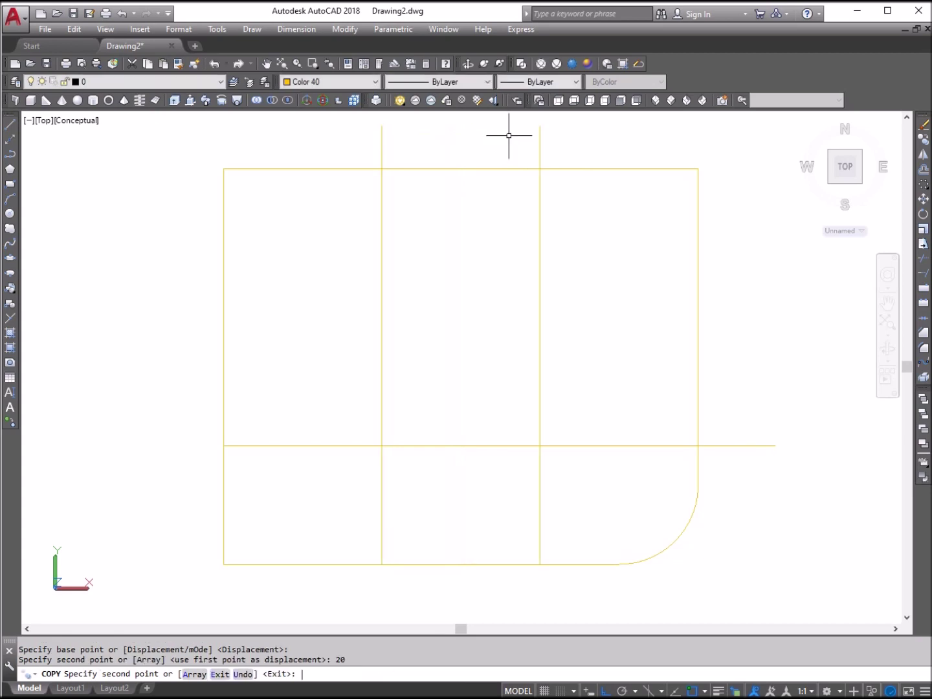
pyautogui.press('Escape')
pyautogui.press('Escape')
pyautogui.press('Escape')
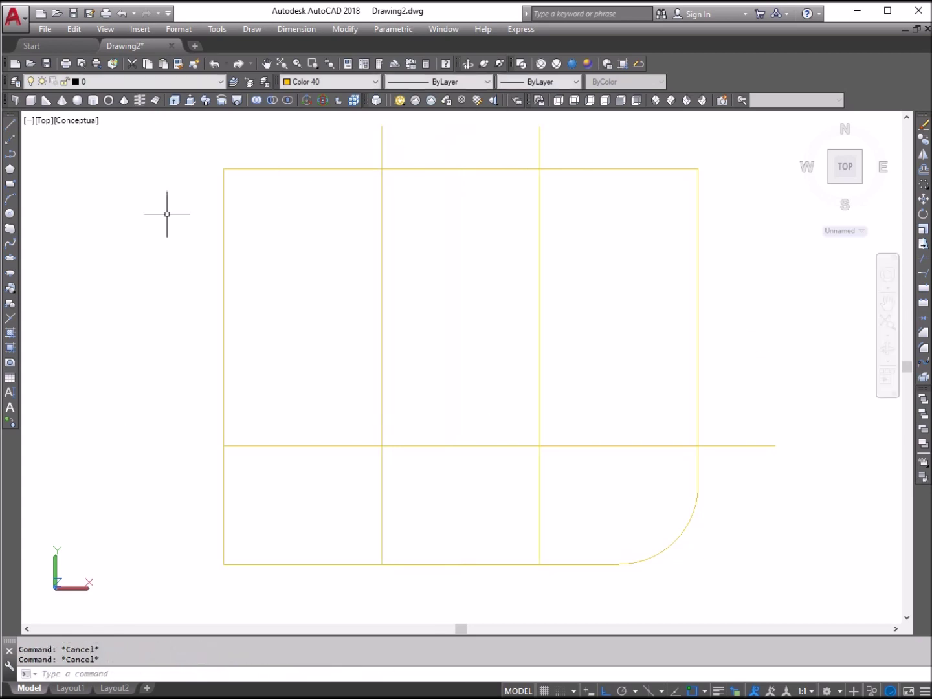
# Draw two circles of radius 5 centred where the horizontal construction line crosses the two vertical ones
pyautogui.click(10, 215)
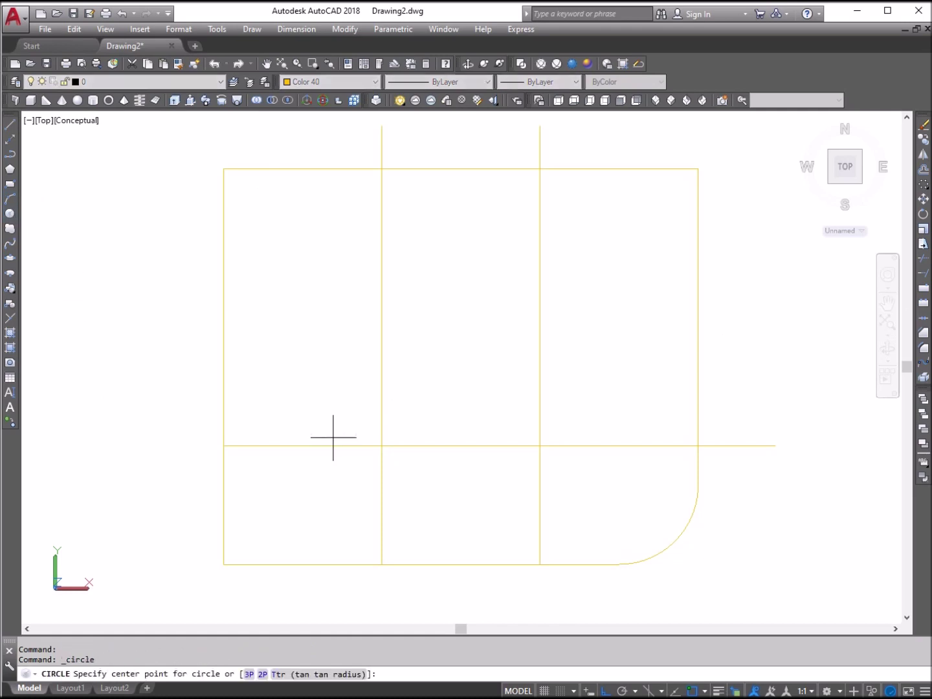
pyautogui.click(381, 446)
pyautogui.write('5')
pyautogui.press('Return')
pyautogui.press('Return')
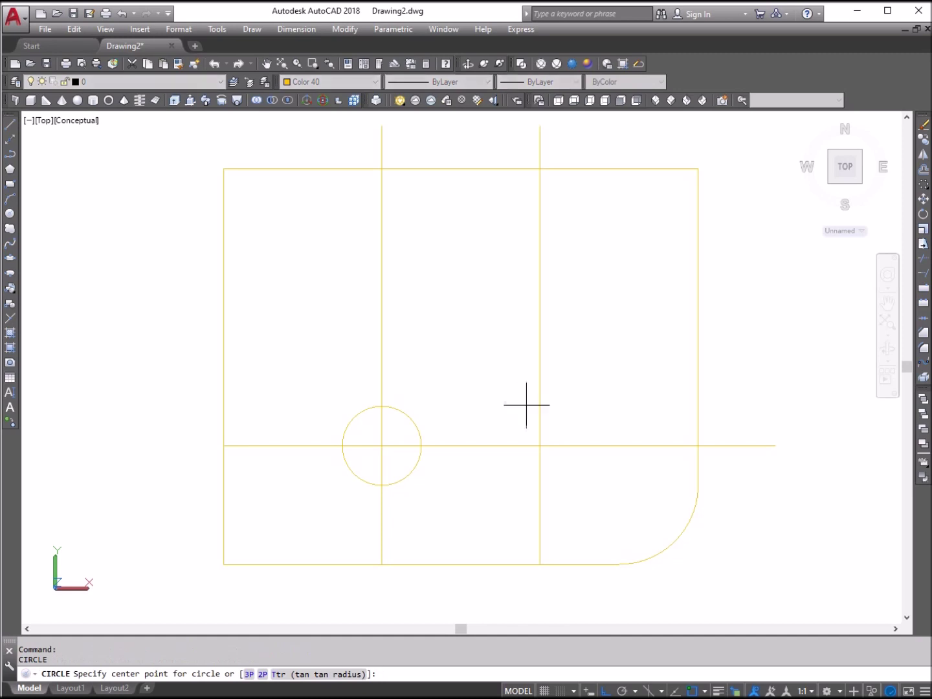
pyautogui.click(539, 445)
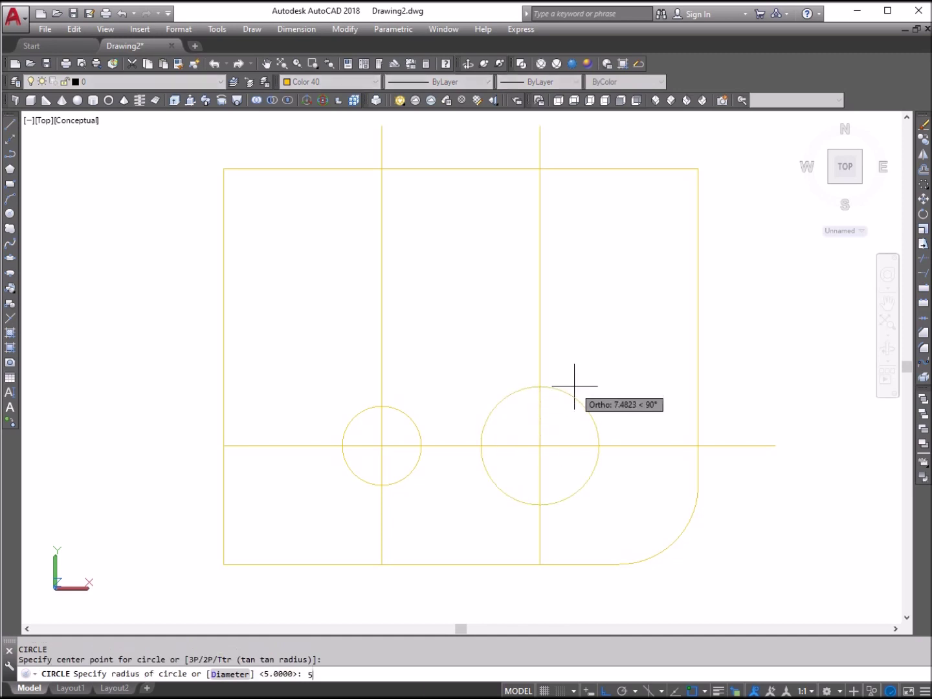
pyautogui.write('5')
pyautogui.press('Return')
pyautogui.press('Return')
pyautogui.click(574, 371)
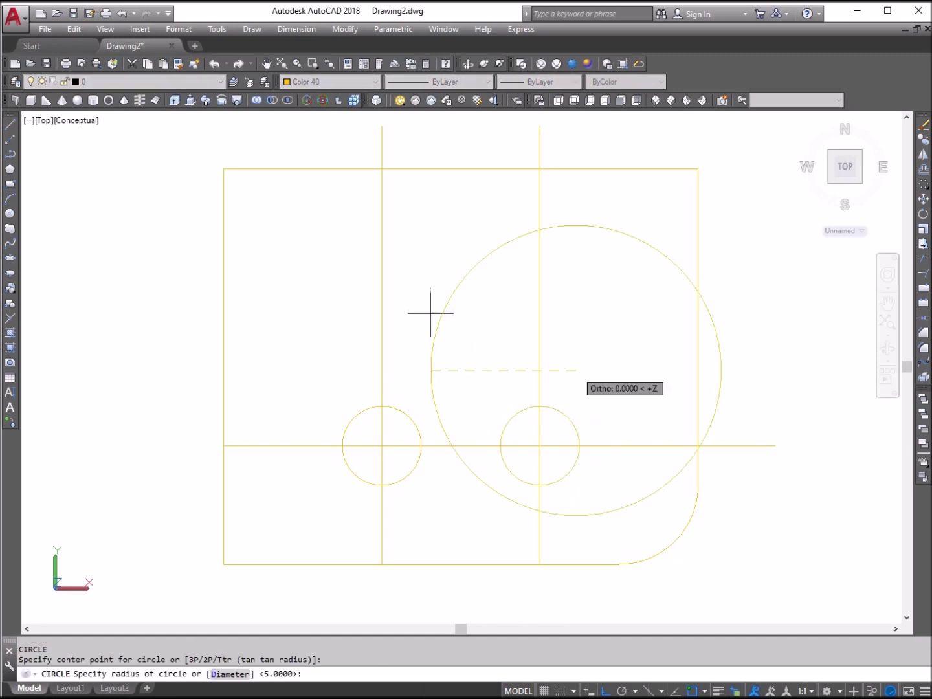
pyautogui.press('Escape')
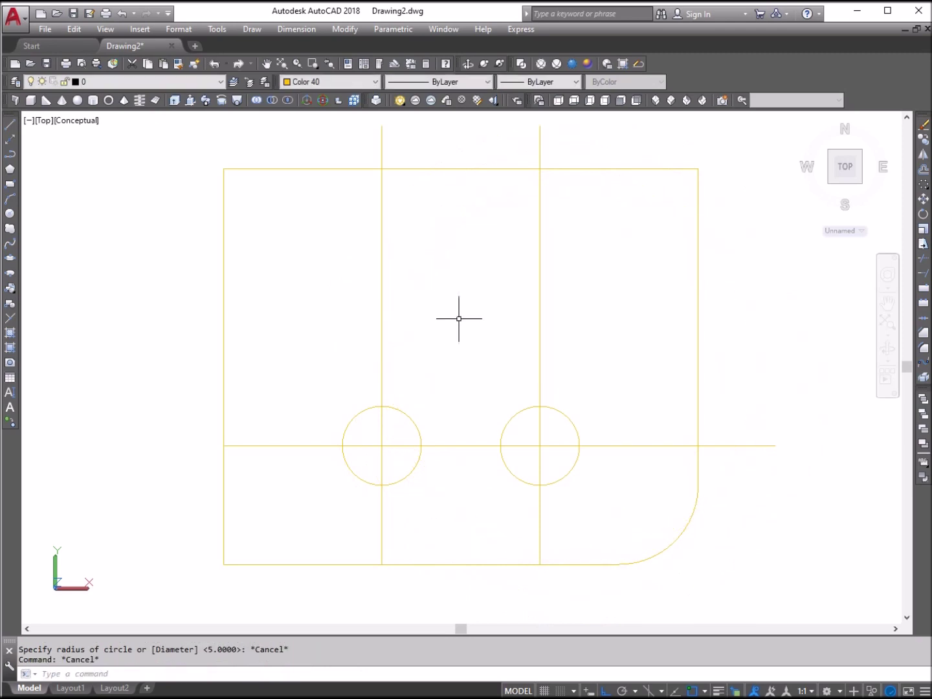
# Erase the two vertical construction lines and the horizontal one, keeping the plate outline and circles
pyautogui.click(553, 348)
pyautogui.click(336, 289)
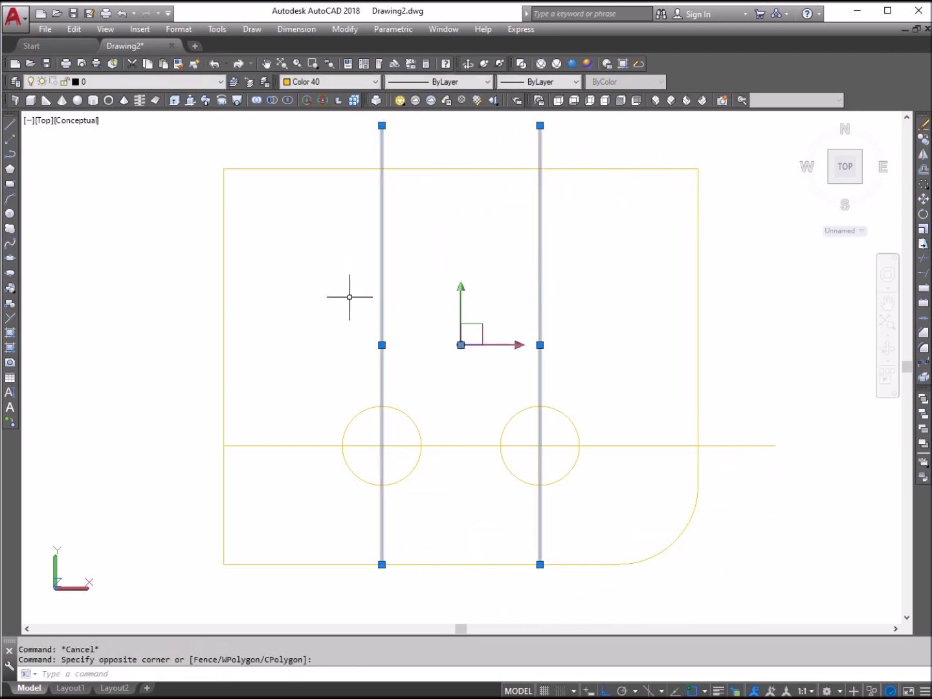
pyautogui.press('Delete')
pyautogui.click(645, 469)
pyautogui.click(614, 400)
pyautogui.press('Delete')
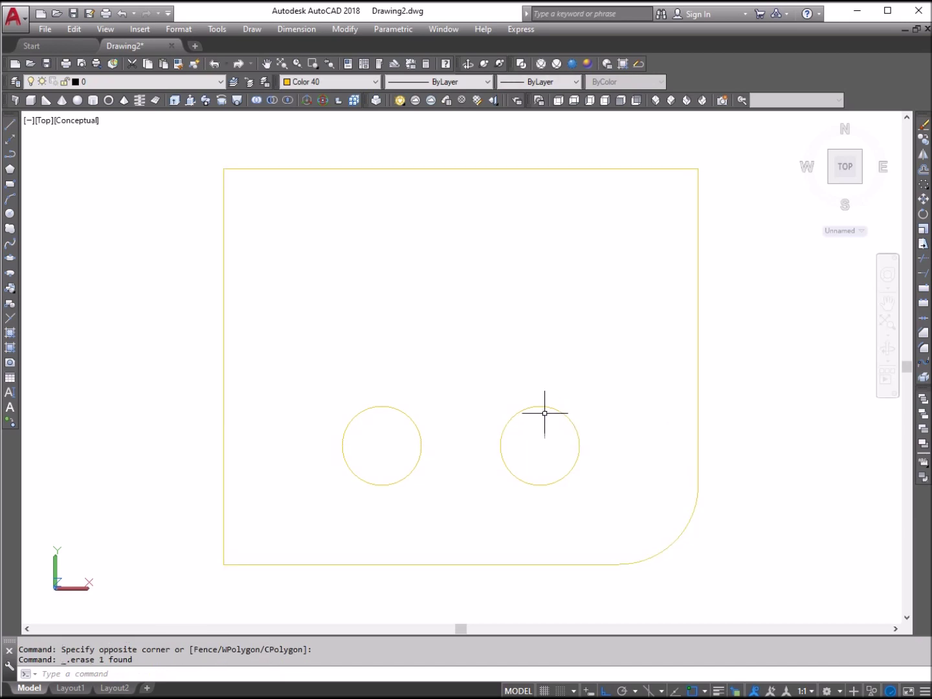
# Extrude the plate outline and both circles upward by 10 units as solids
pyautogui.click(656, 101)
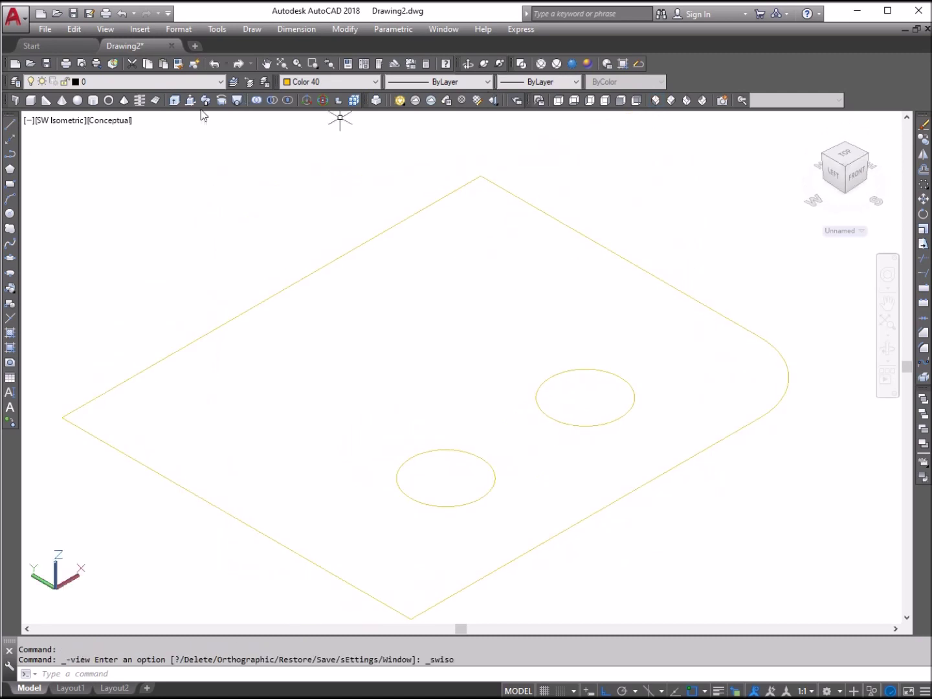
pyautogui.click(176, 105)
pyautogui.click(656, 506)
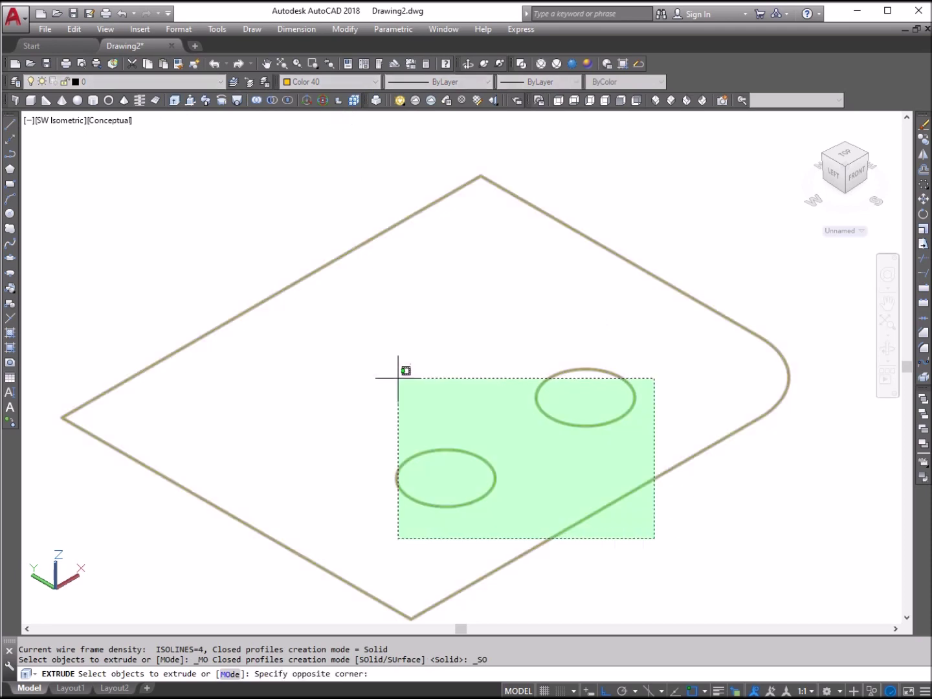
pyautogui.click(399, 376)
pyautogui.rightClick(410, 345)
pyautogui.click(440, 354)
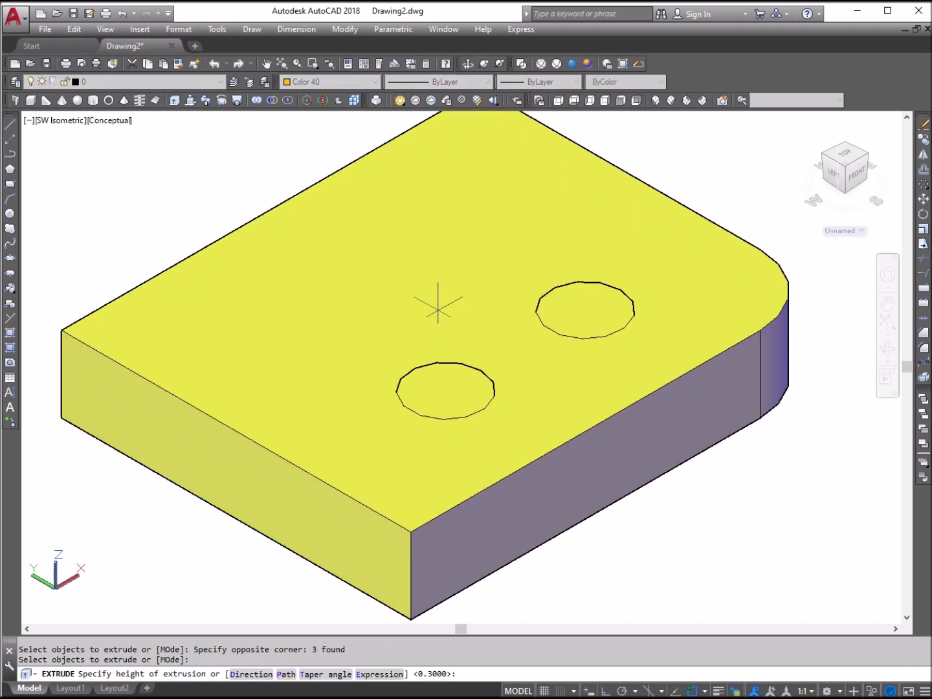
pyautogui.write('10')
pyautogui.press('Return')
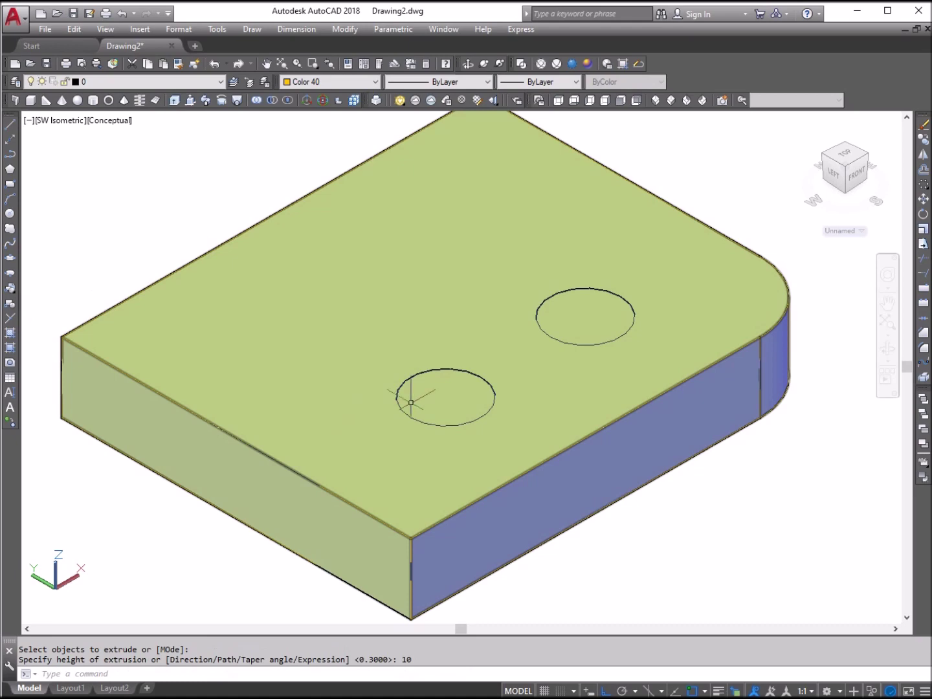
# Change the colour of the two extruded cylinders to Red
pyautogui.click(445, 392)
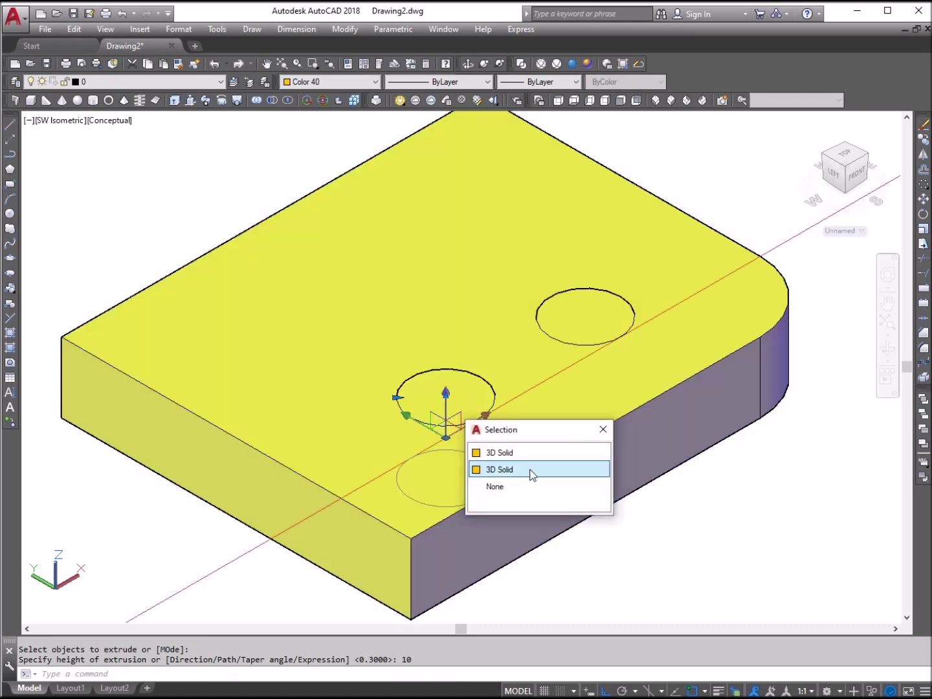
pyautogui.click(532, 469)
pyautogui.click(613, 322)
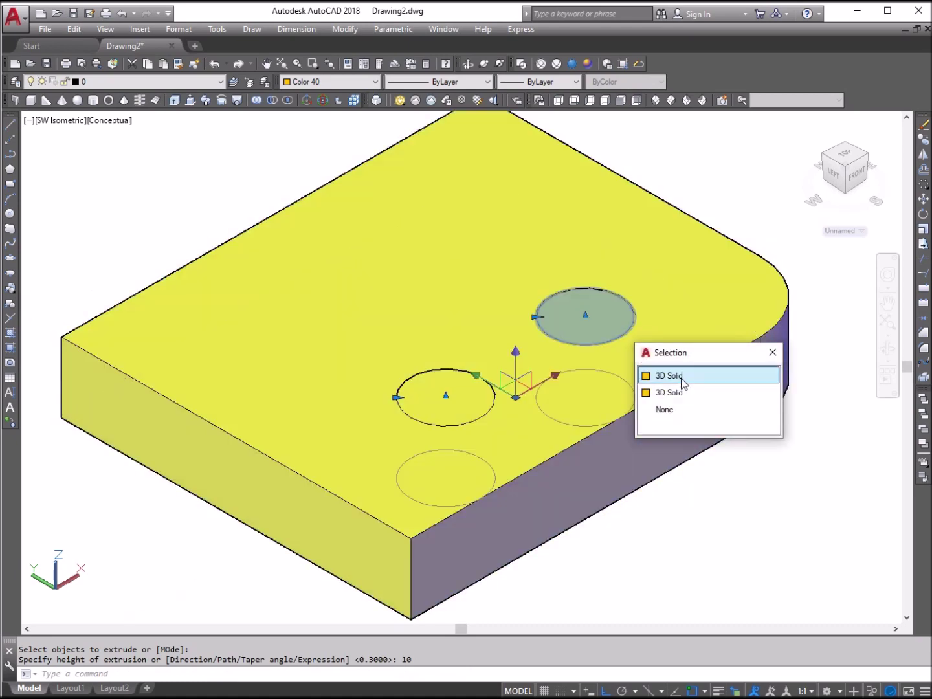
pyautogui.click(677, 376)
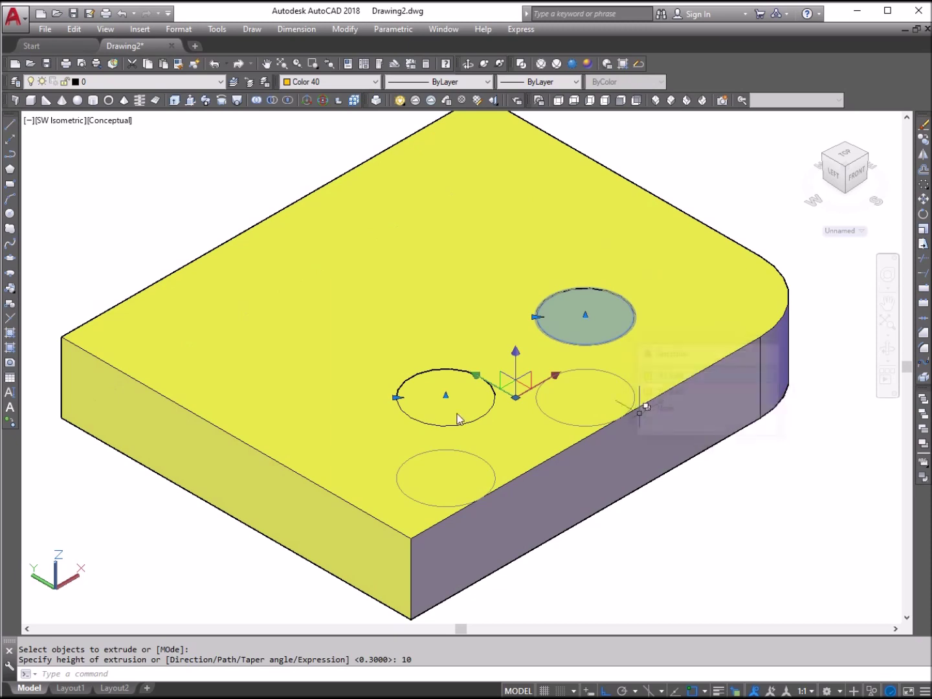
pyautogui.click(325, 86)
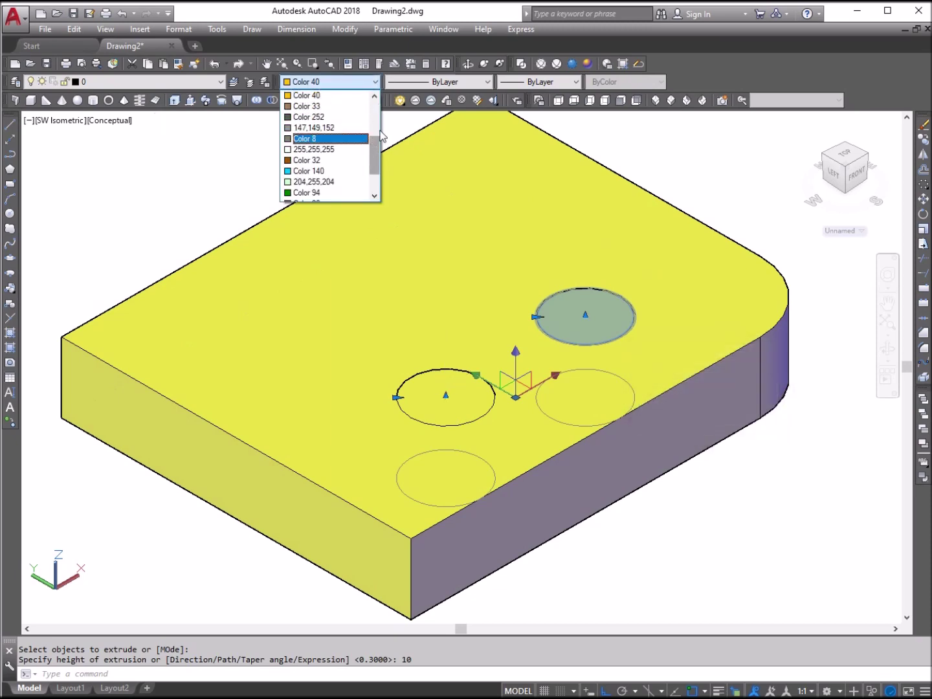
pyautogui.scroll(3, 334, 126)
pyautogui.click(331, 119)
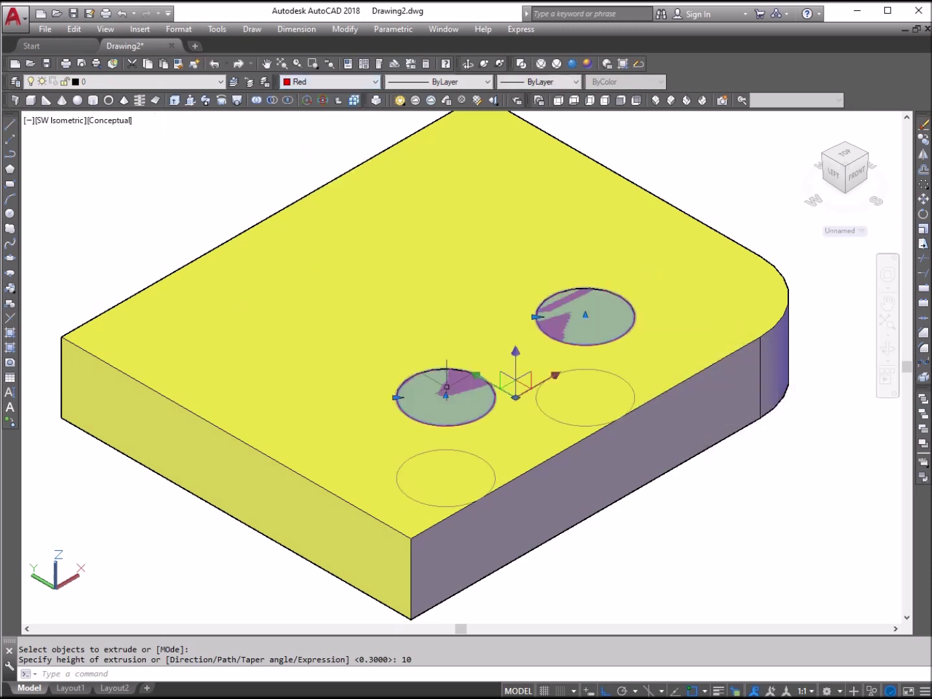
pyautogui.press('Escape')
pyautogui.press('Escape')
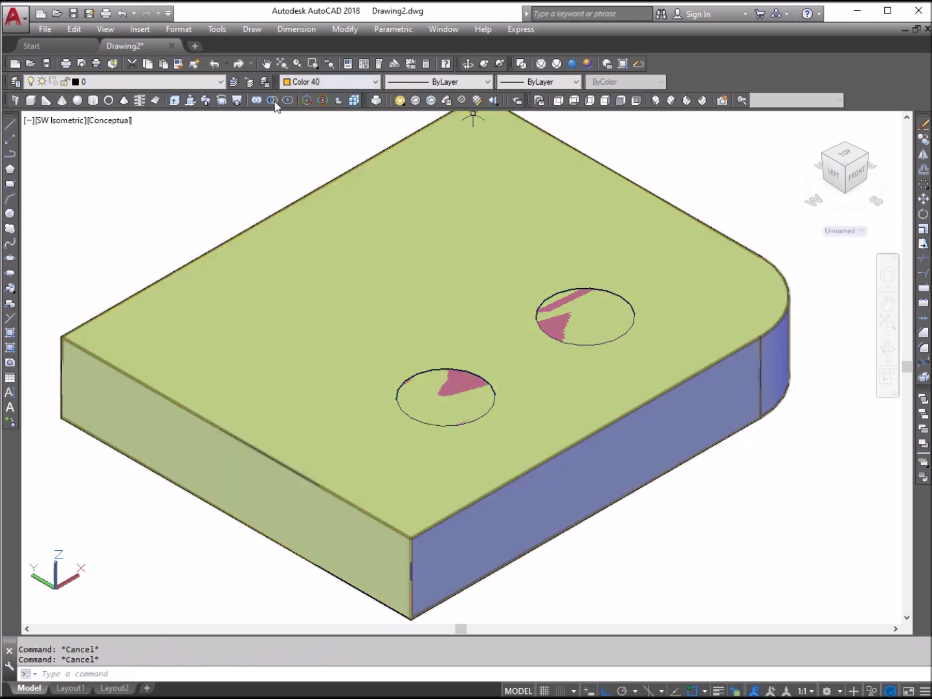
# Subtract the two red cylinders from the plate to cut two through holes
pyautogui.click(273, 101)
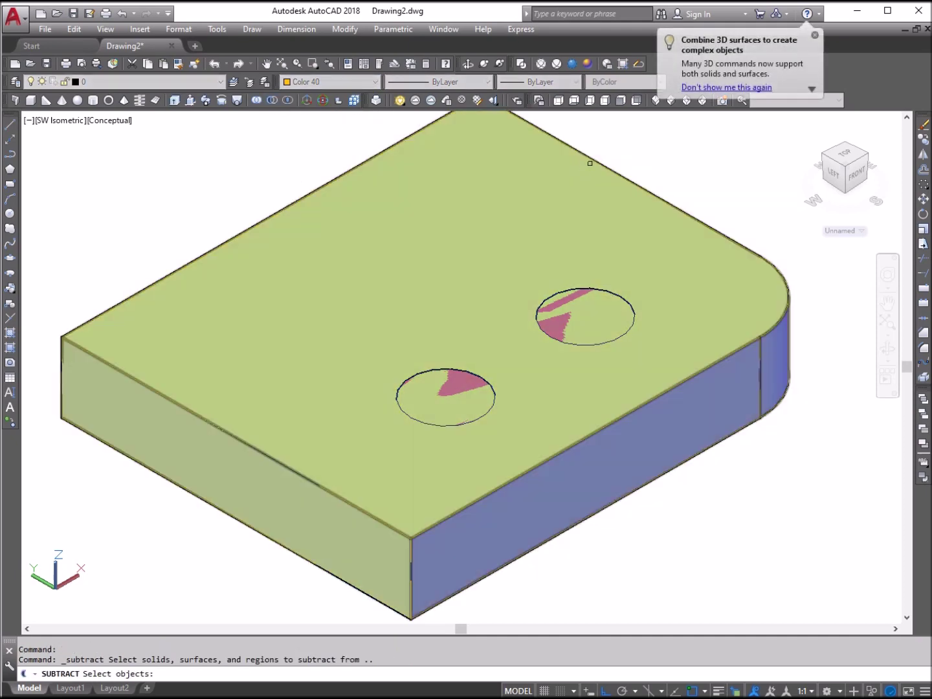
pyautogui.click(594, 161)
pyautogui.press('Return')
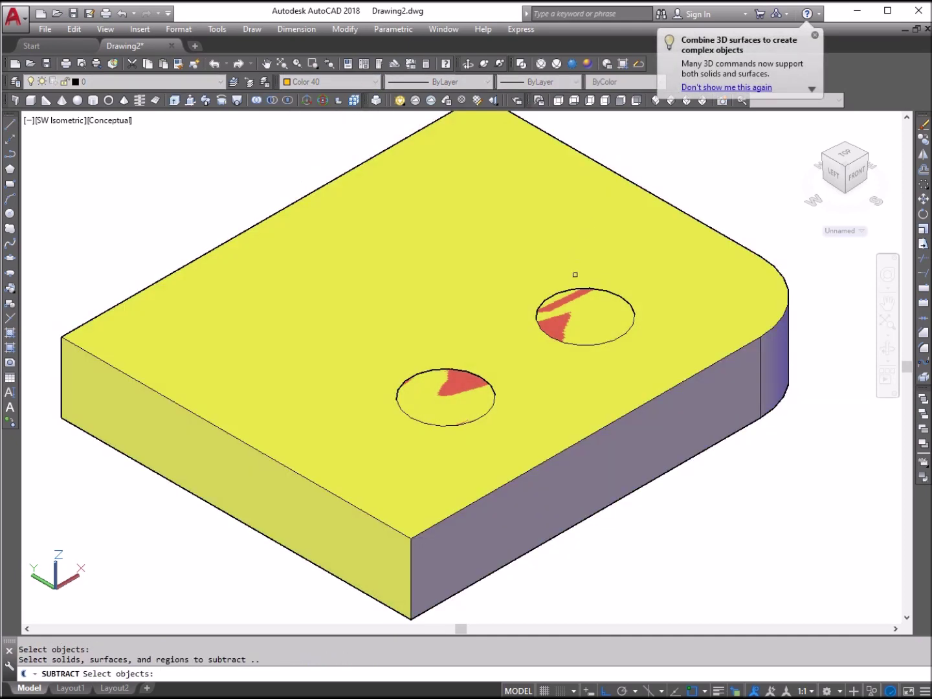
pyautogui.click(585, 282)
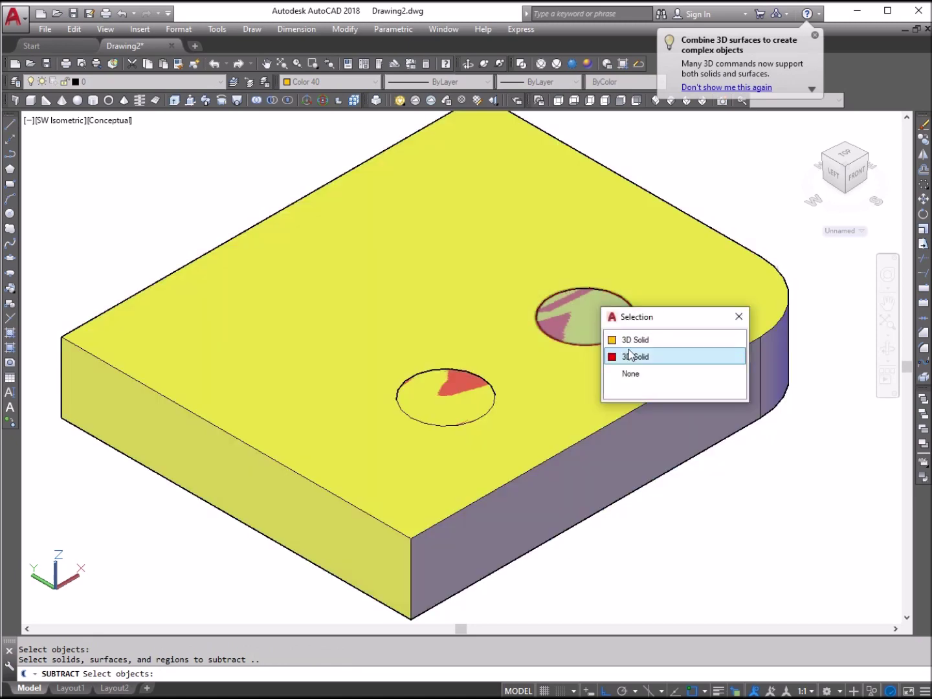
pyautogui.click(625, 360)
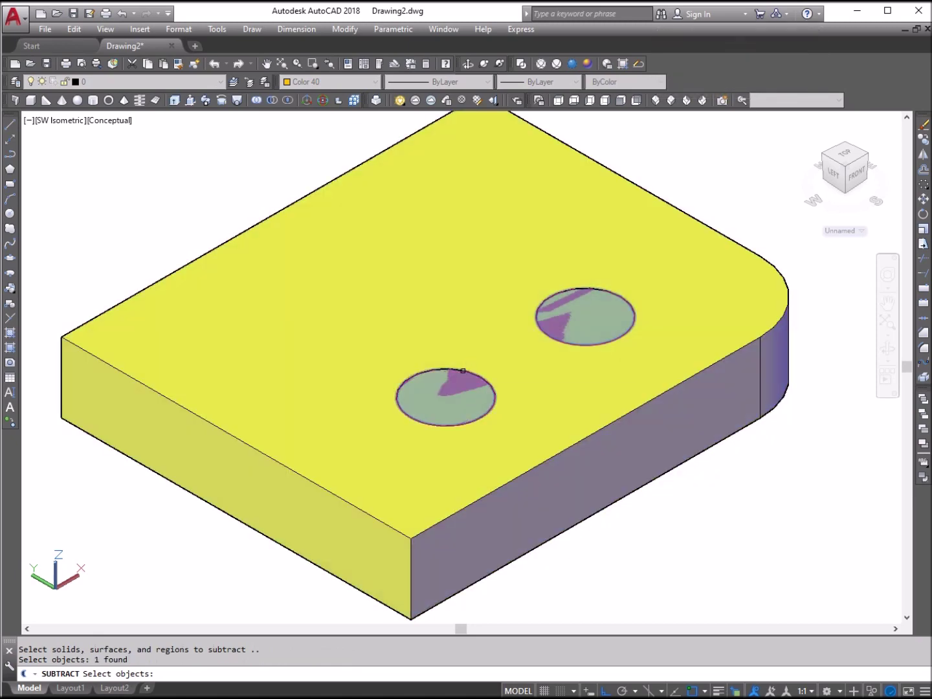
pyautogui.click(493, 371)
pyautogui.click(512, 422)
pyautogui.press('Return')
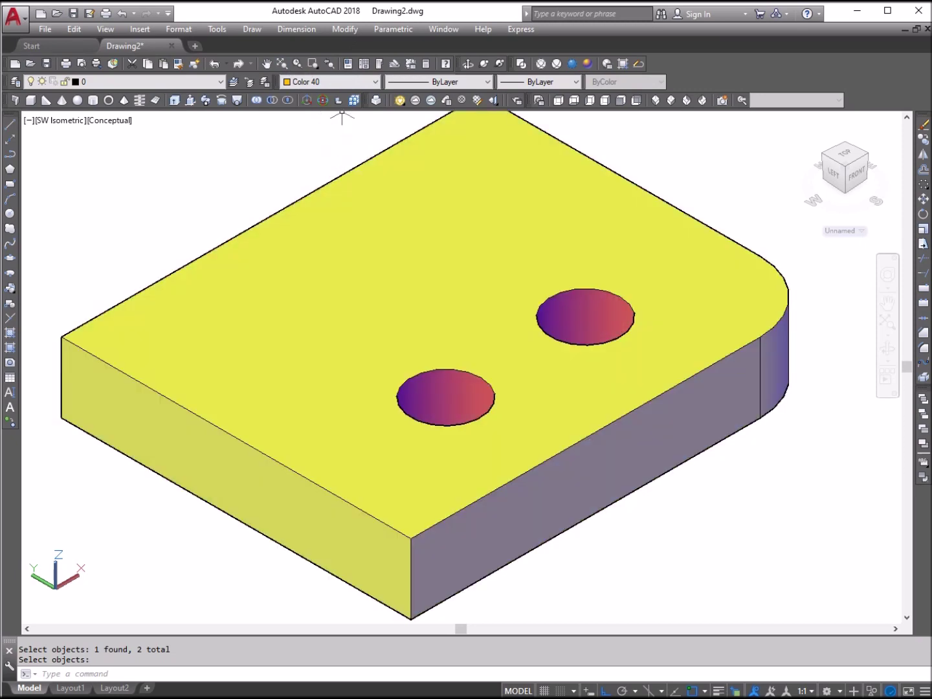
# In the Right view, draw a closed right triangle beside the plate with a 30-unit horizontal base and a 50-unit vertical side
pyautogui.click(672, 101)
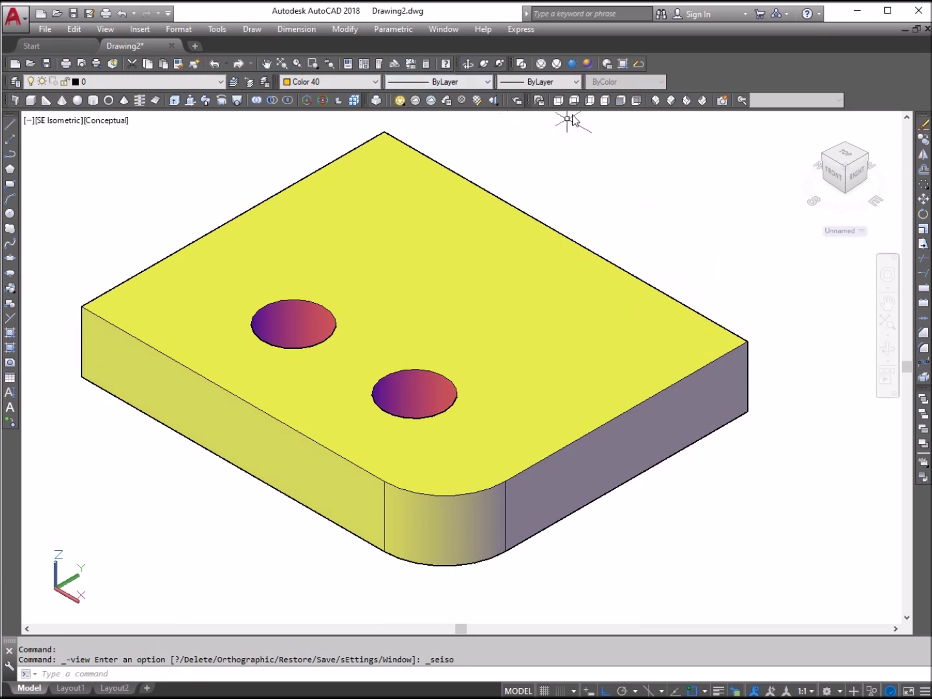
pyautogui.click(621, 101)
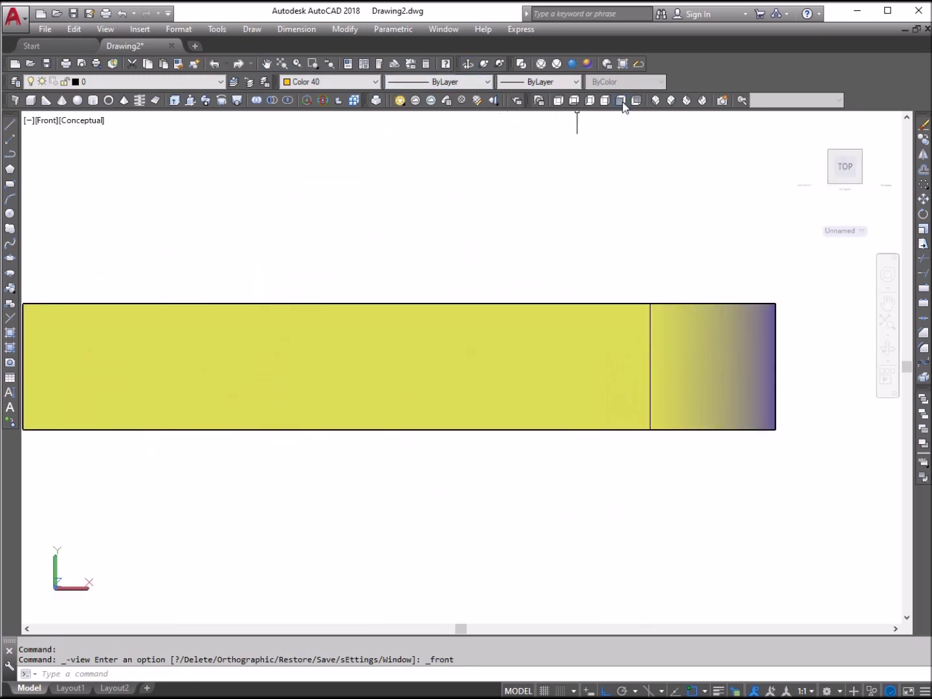
pyautogui.click(605, 102)
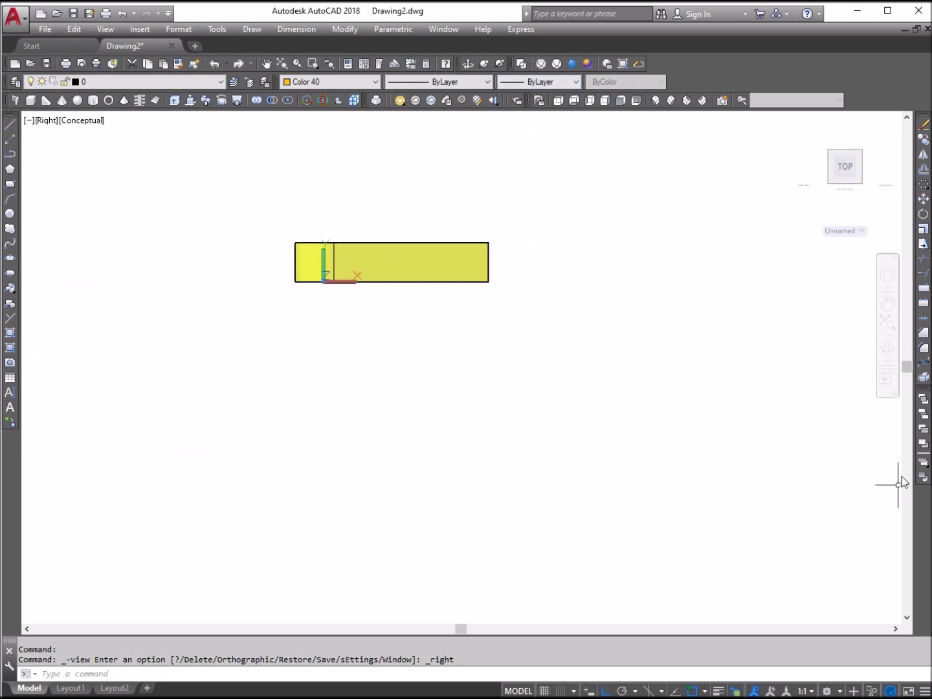
pyautogui.click(14, 128)
pyautogui.click(571, 325)
pyautogui.write('30')
pyautogui.press('Return')
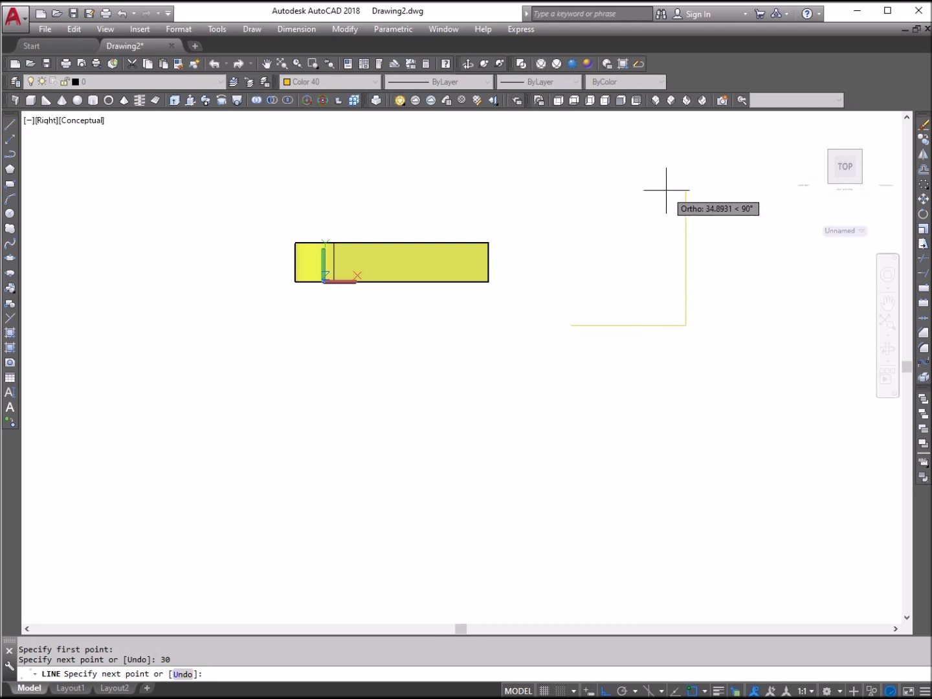
pyautogui.write('50')
pyautogui.press('Return')
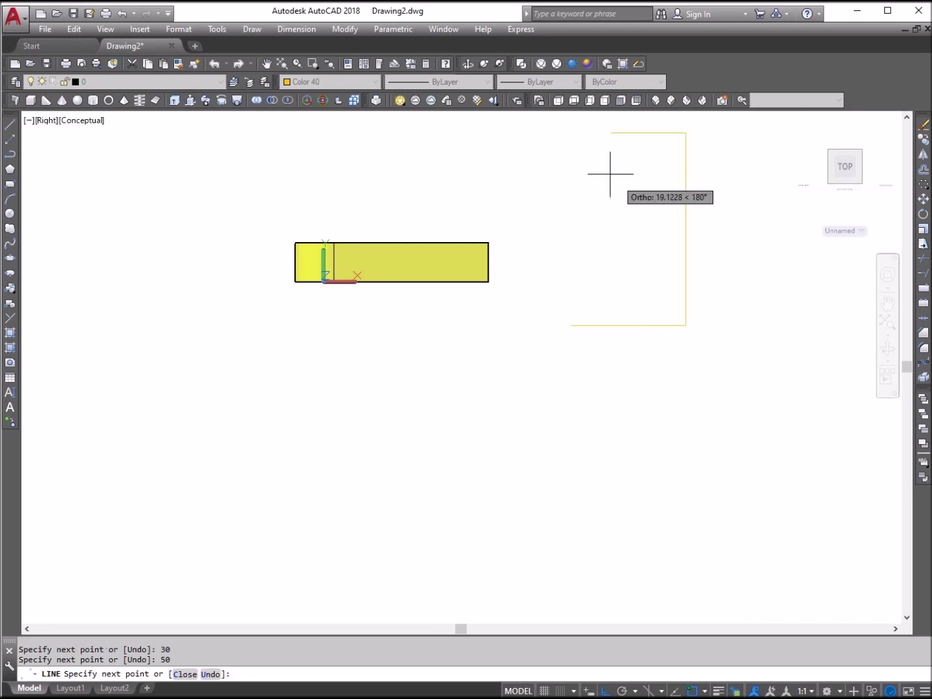
pyautogui.click(571, 325)
pyautogui.rightClick(564, 226)
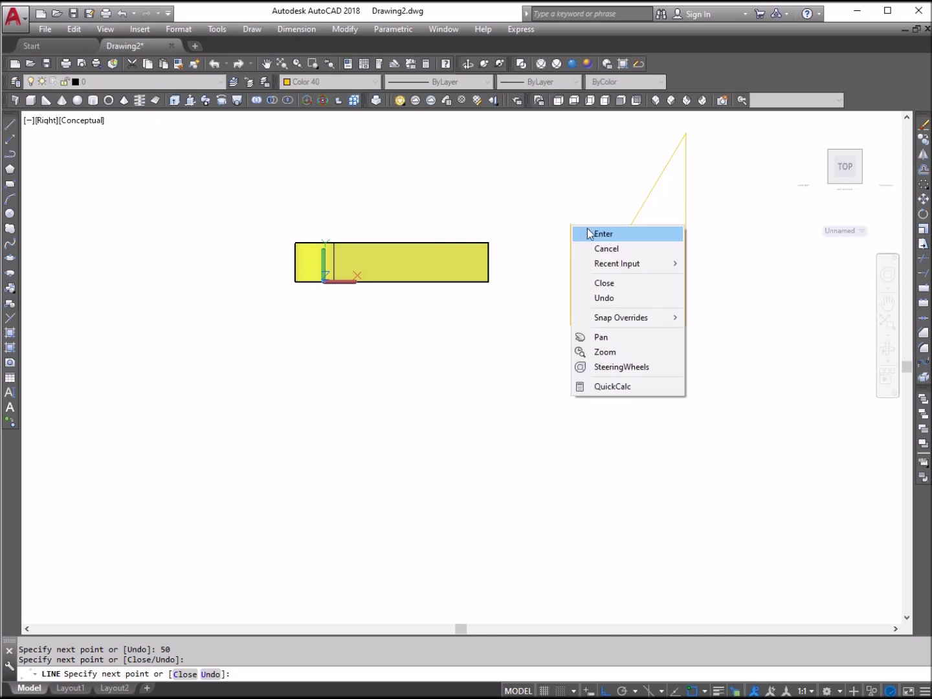
pyautogui.click(591, 232)
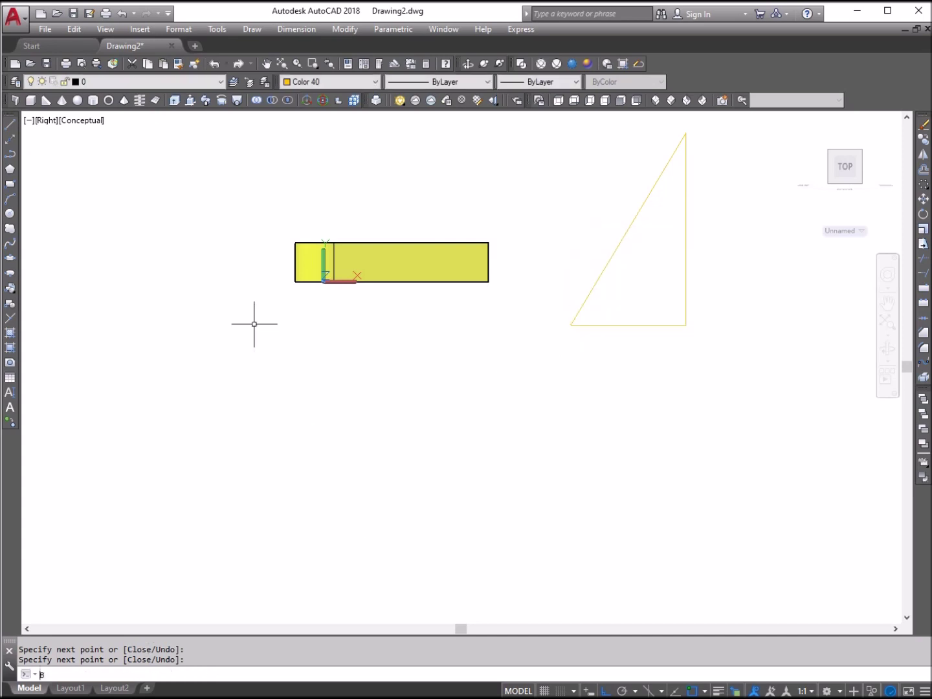
# Create a boundary polyline from the area enclosed by the triangle, with object type Polyline
pyautogui.press('Return')
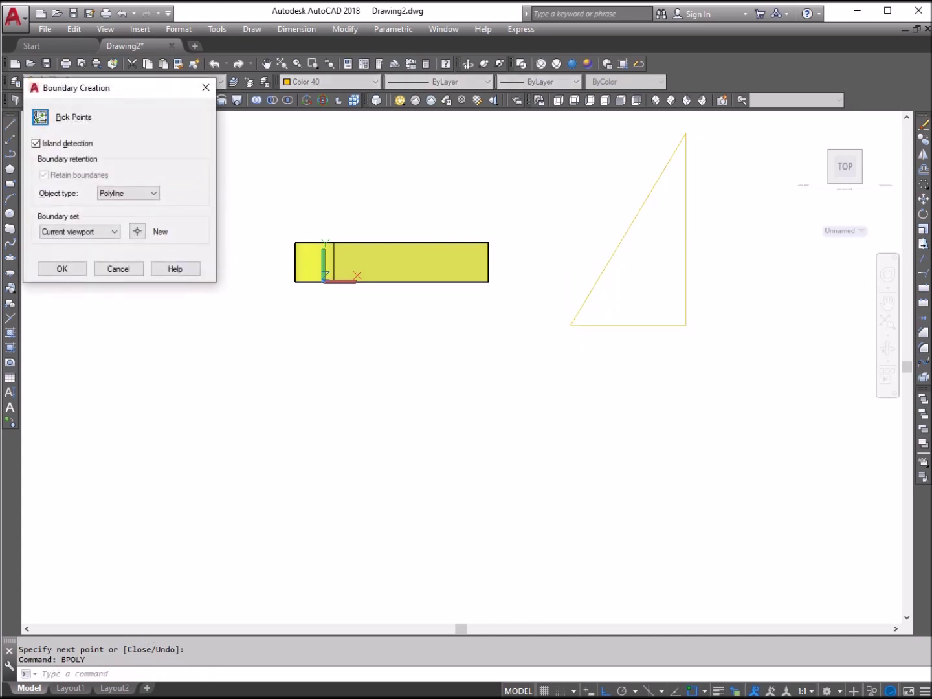
pyautogui.click(42, 116)
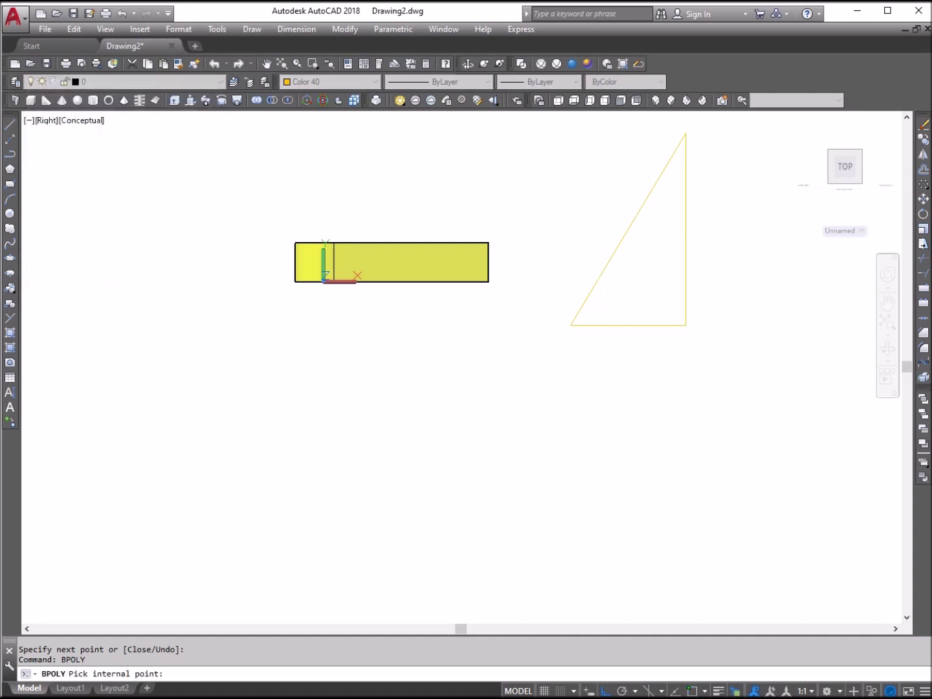
pyautogui.click(644, 285)
pyautogui.press('Return')
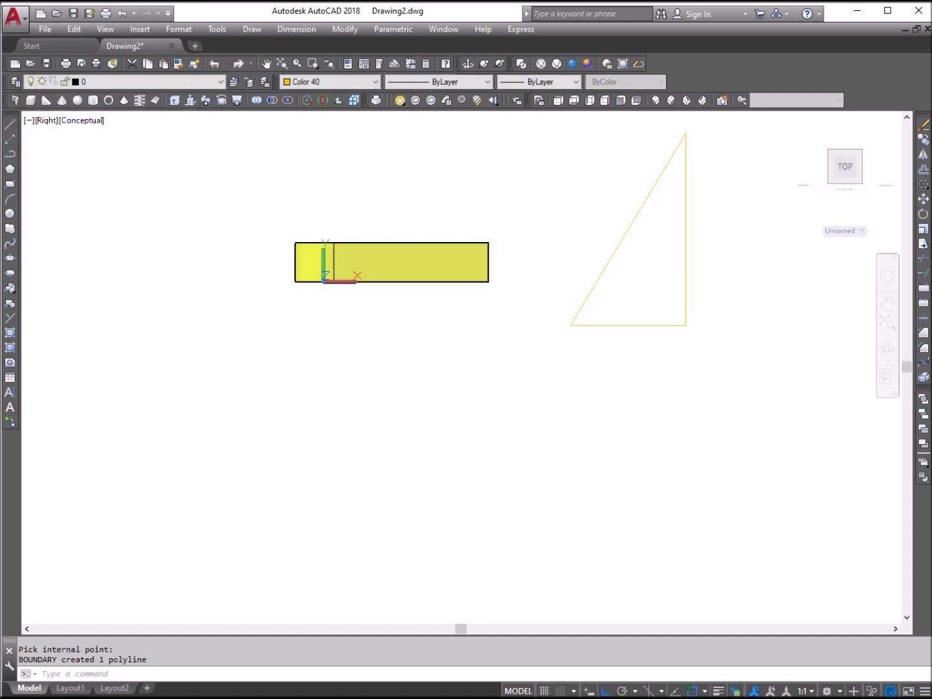
pyautogui.click(923, 200)
pyautogui.click(659, 219)
pyautogui.click(630, 193)
pyautogui.press('Return')
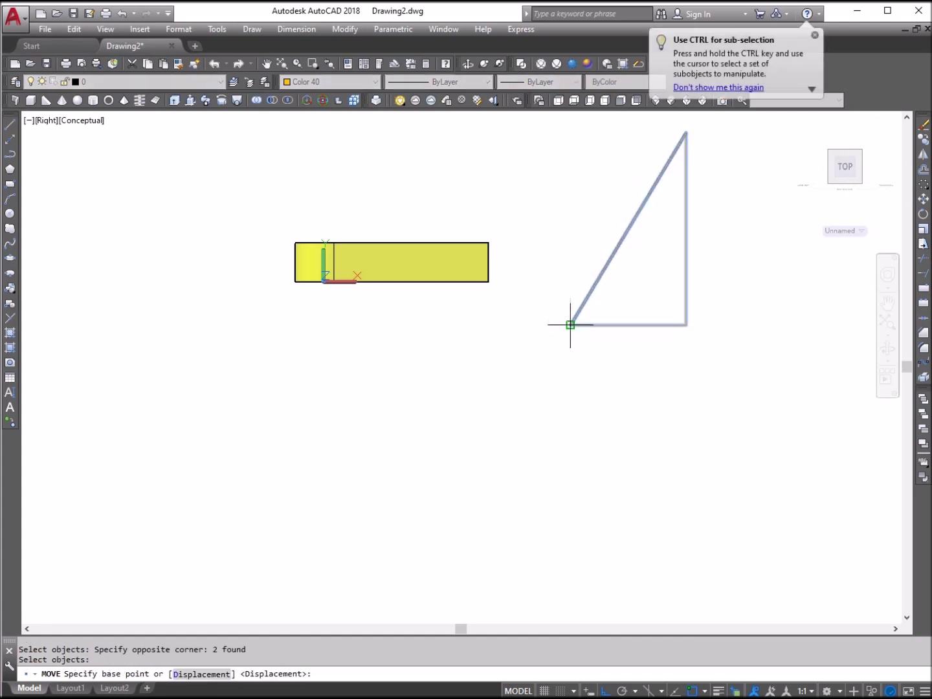
pyautogui.click(569, 324)
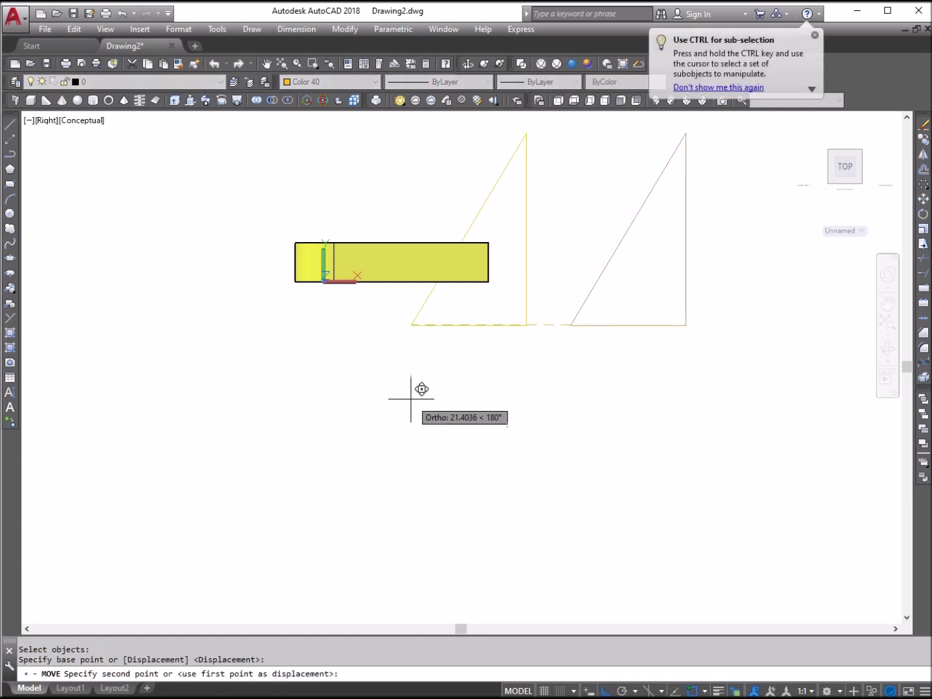
pyautogui.press('Escape')
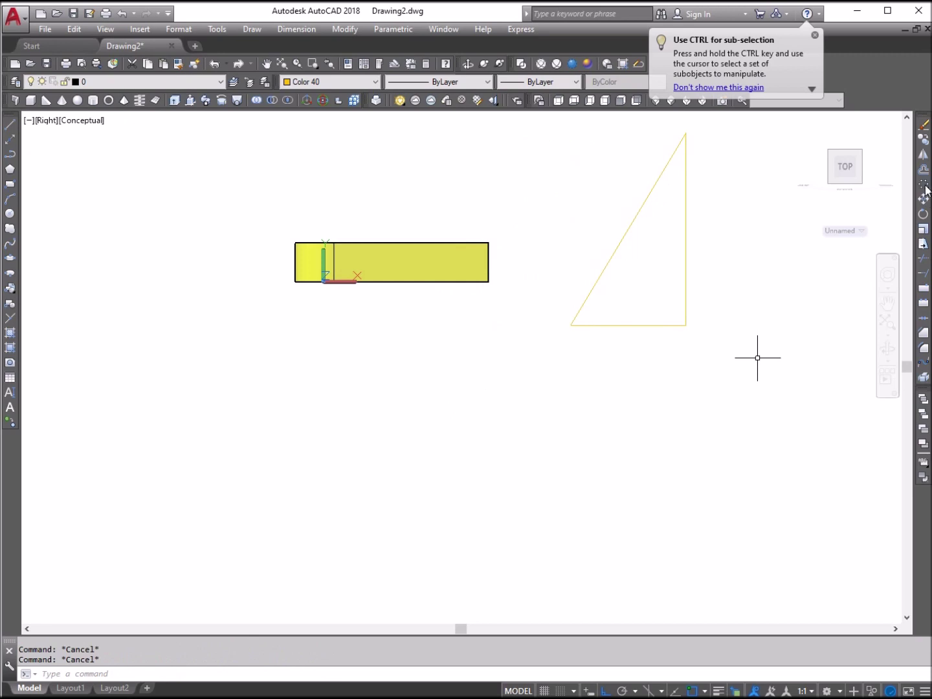
# Move only the triangular polyline from its lower-left corner to the upper-left corner of the plate
pyautogui.click(923, 200)
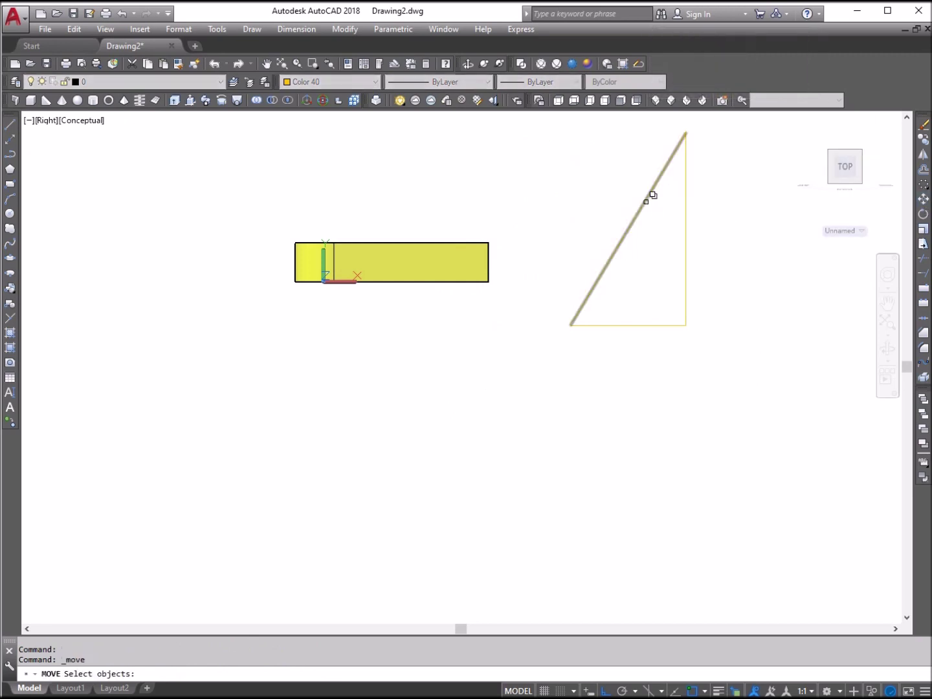
pyautogui.click(645, 201)
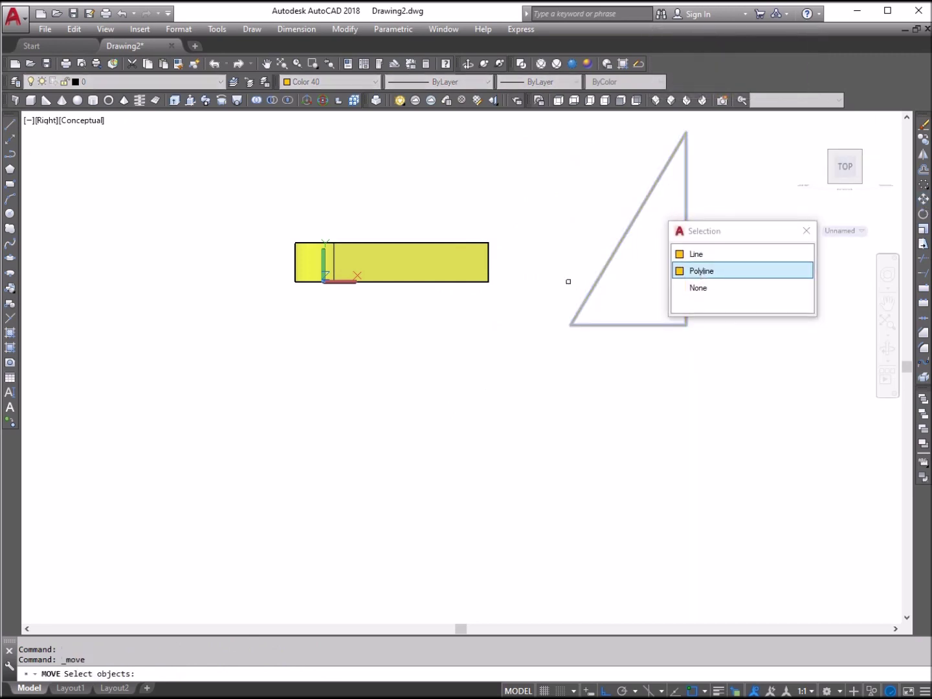
pyautogui.click(702, 271)
pyautogui.press('Return')
pyautogui.click(569, 325)
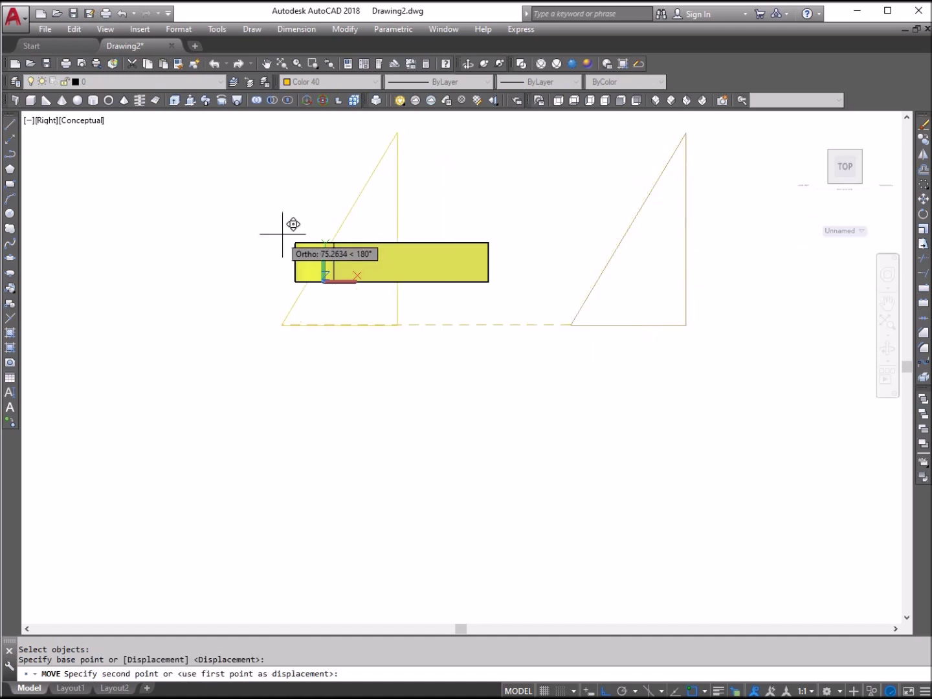
pyautogui.click(294, 243)
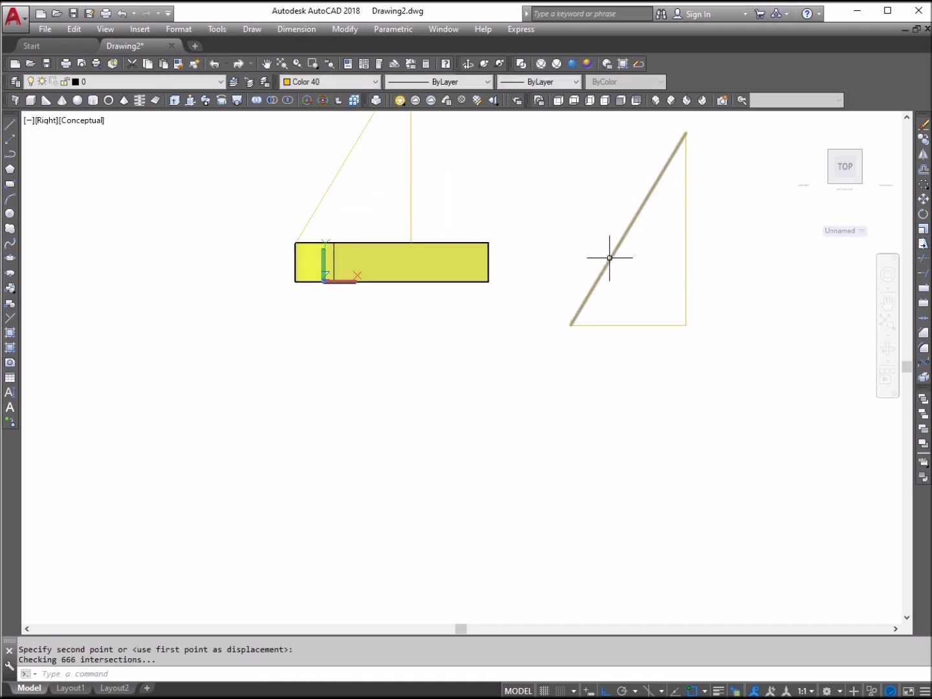
# Erase the three original triangle lines left beside the plate
pyautogui.click(718, 356)
pyautogui.click(608, 230)
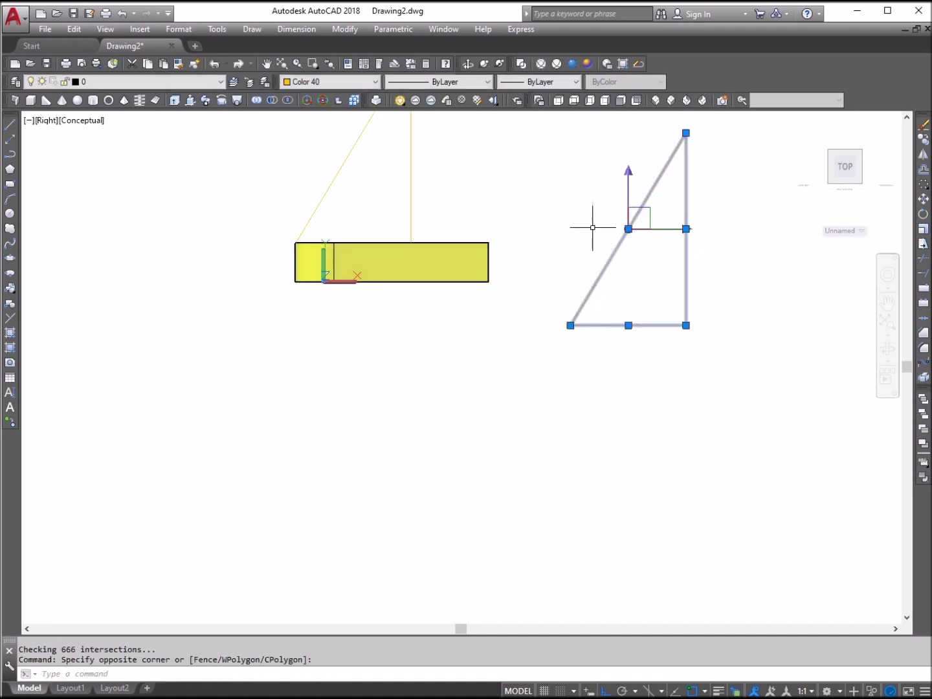
pyautogui.press('Delete')
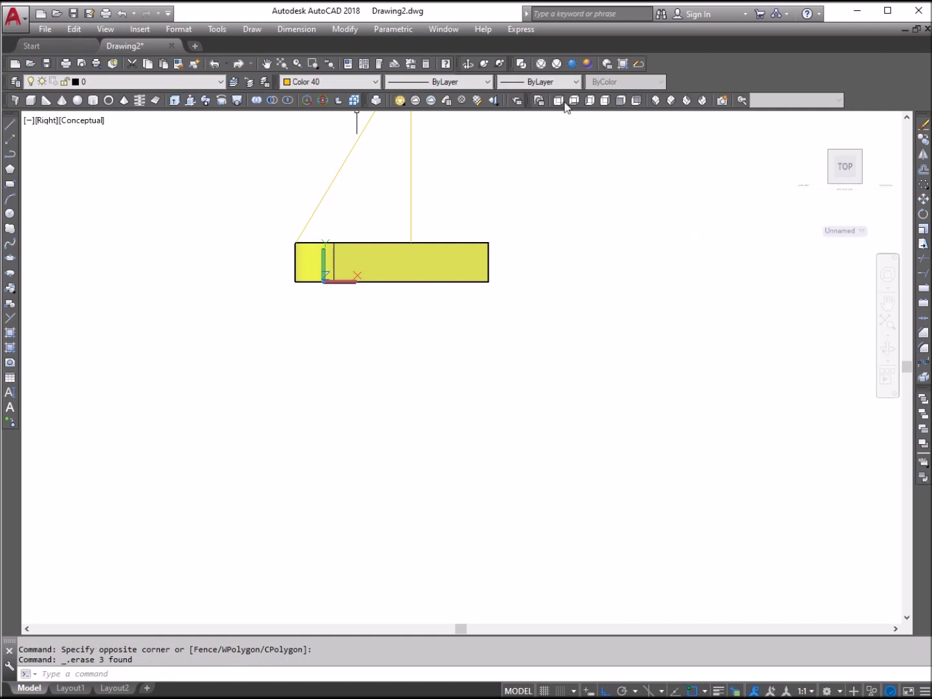
# In the SE Isometric view, extrude the triangular polyline on the plate's edge by 10 units
pyautogui.click(655, 101)
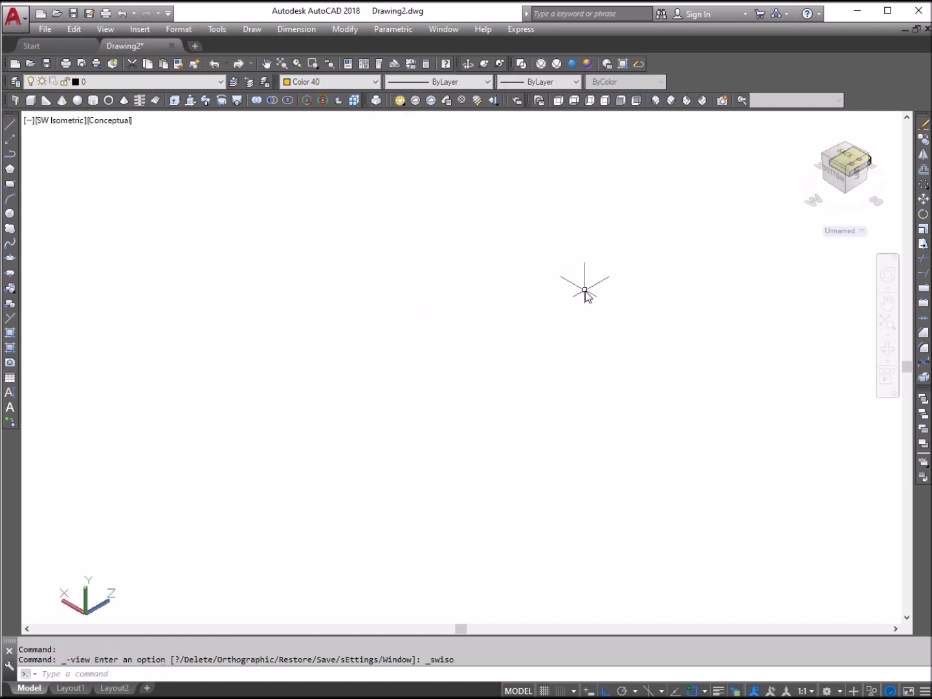
pyautogui.click(672, 102)
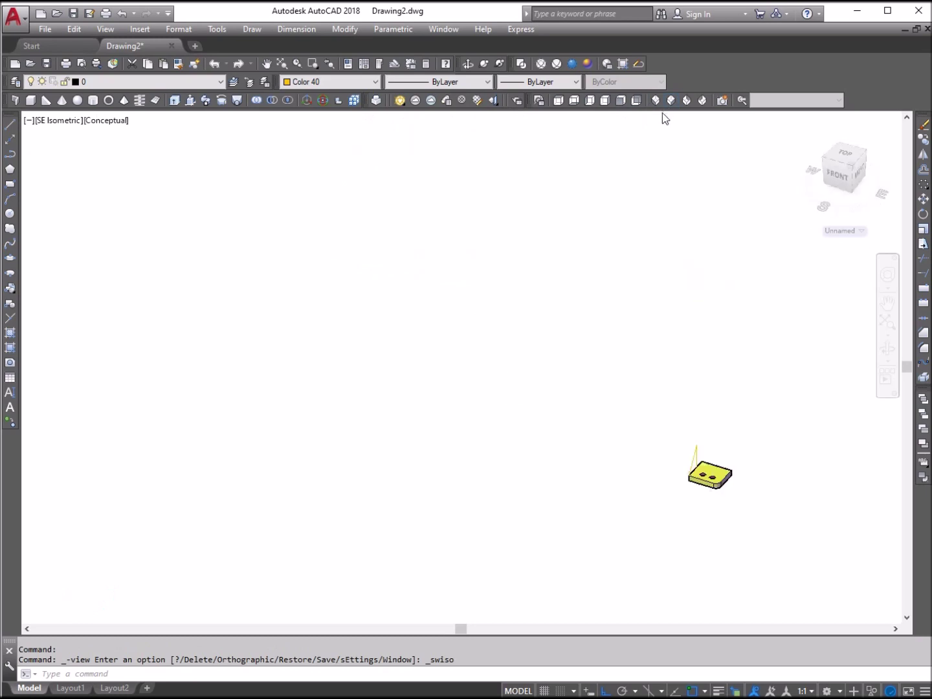
pyautogui.click(312, 64)
pyautogui.click(780, 557)
pyautogui.click(868, 588)
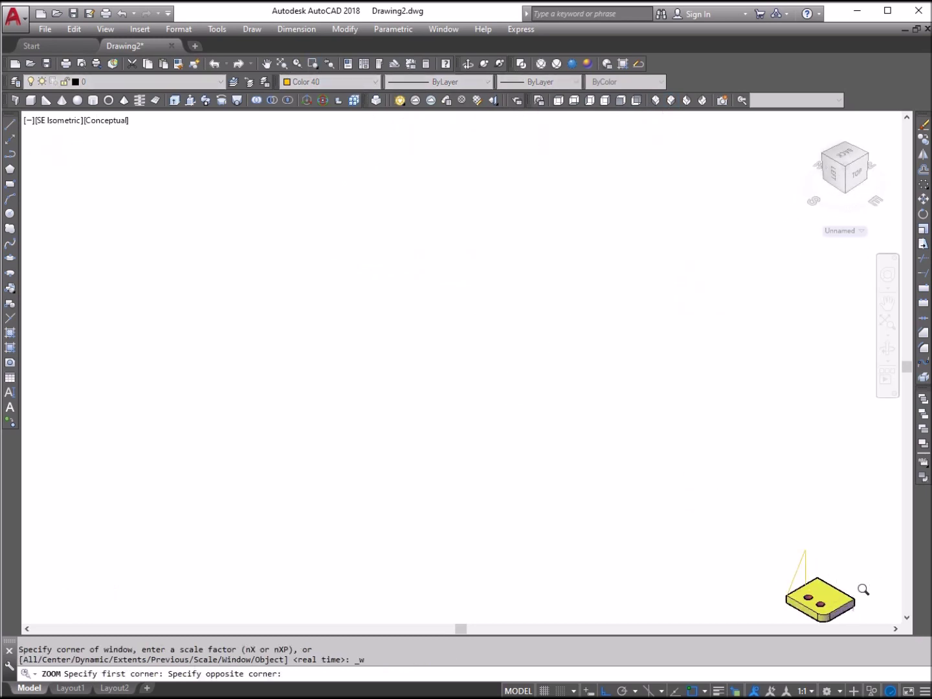
pyautogui.scroll(-2, 389, 372)
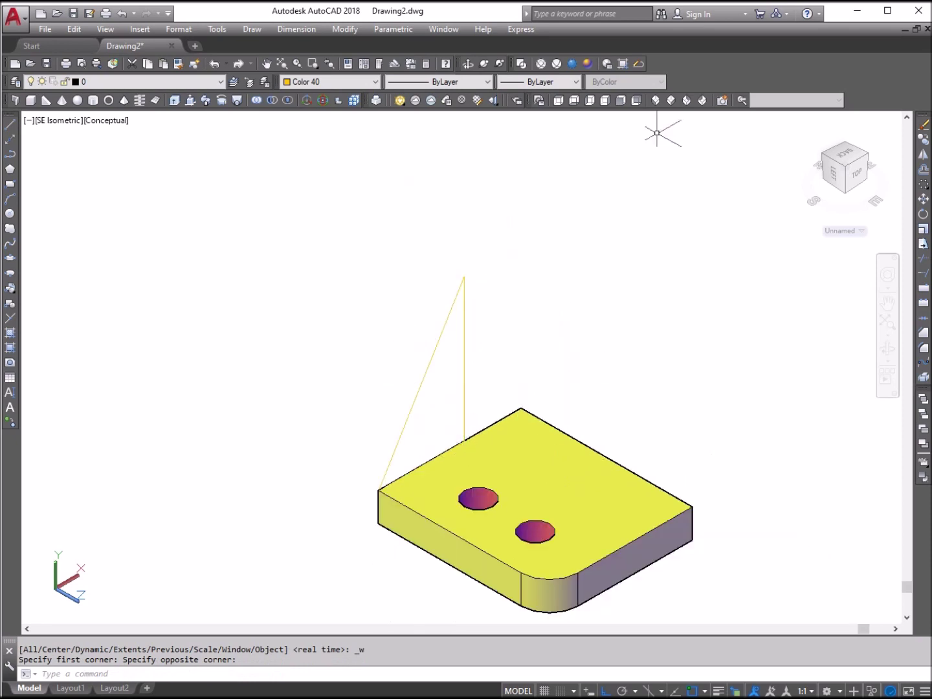
pyautogui.click(174, 100)
pyautogui.click(464, 317)
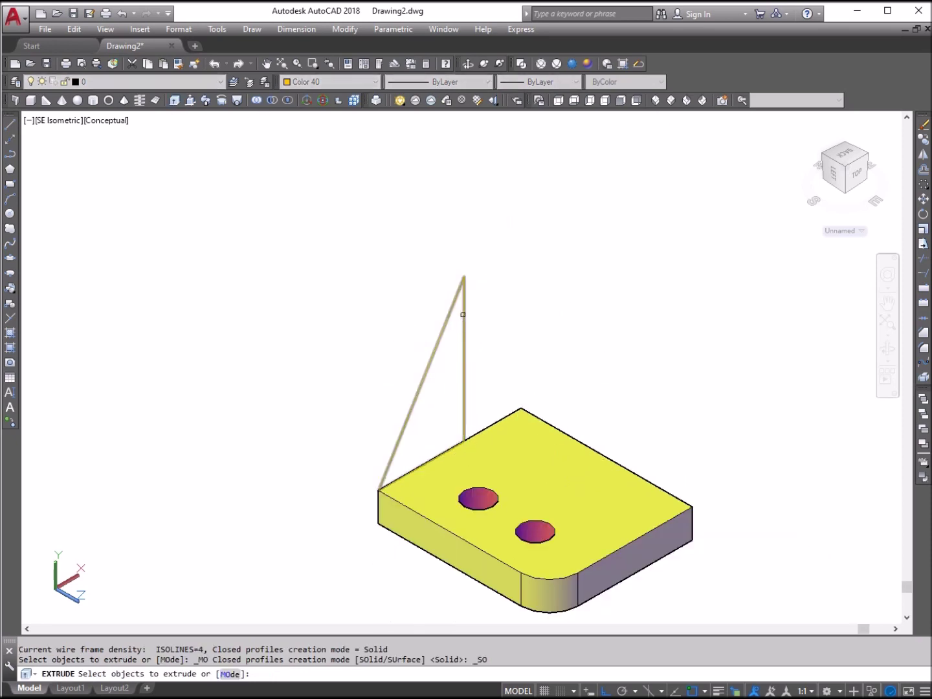
pyautogui.rightClick(502, 229)
pyautogui.click(526, 237)
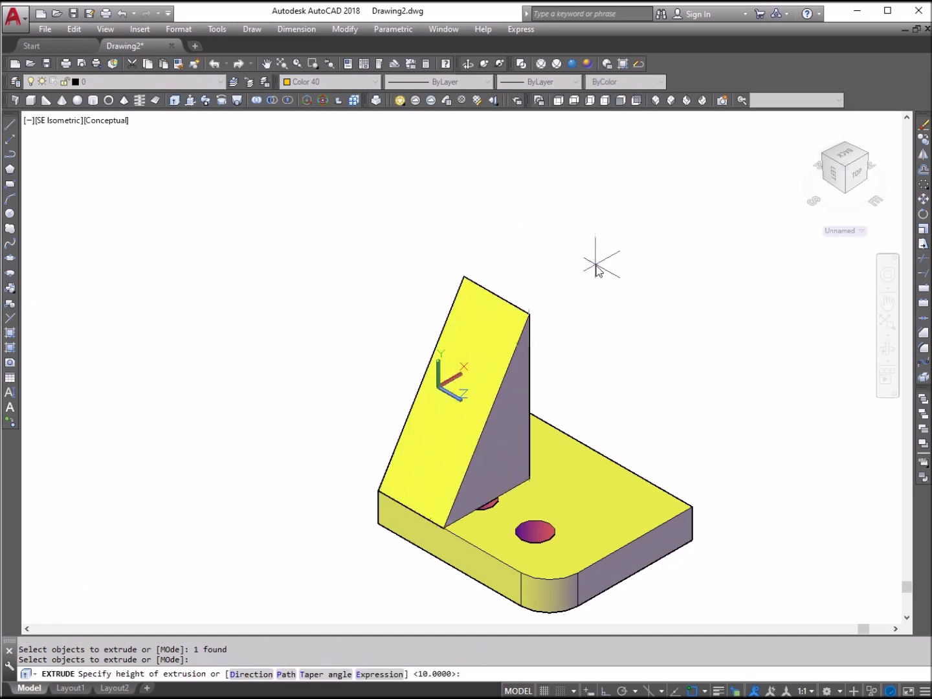
pyautogui.write('10')
pyautogui.press('Return')
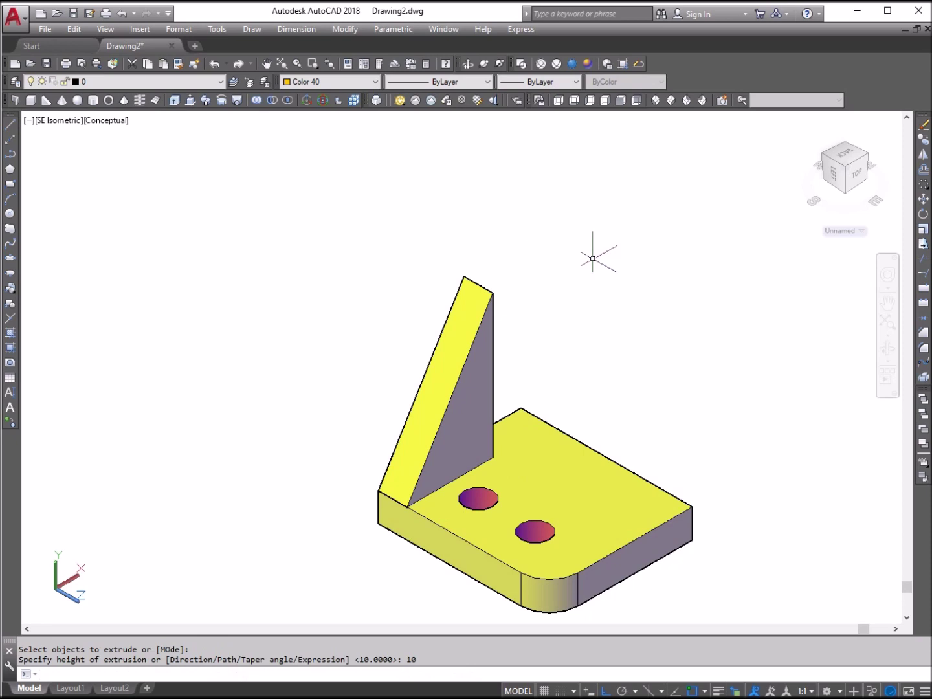
# Switch to the Front view and frame the whole part with empty drawing space to its right
pyautogui.click(266, 63)
pyautogui.rightClick(379, 156)
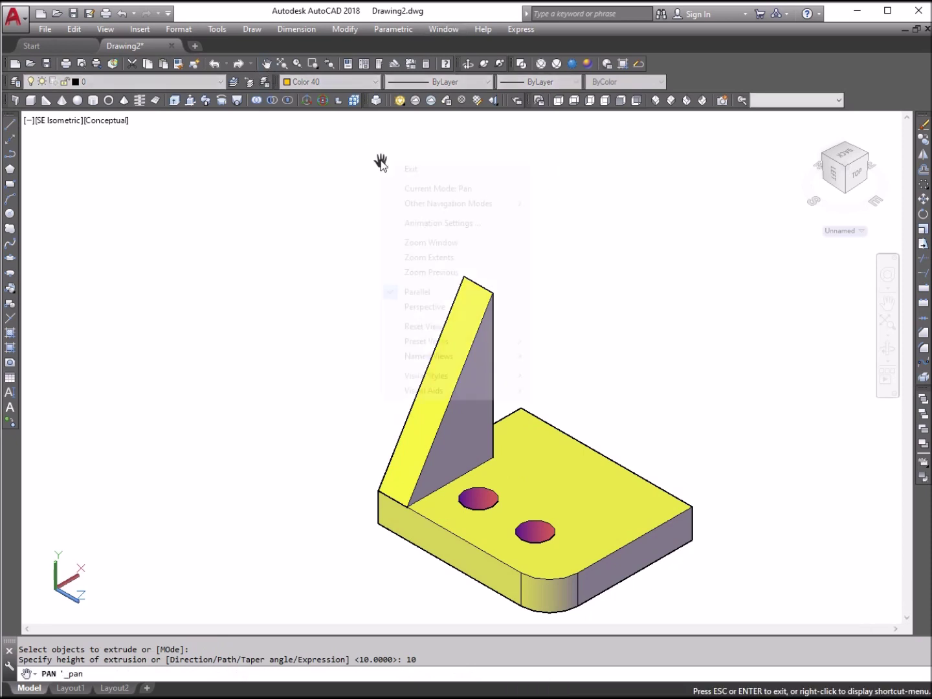
pyautogui.click(476, 168)
pyautogui.click(621, 100)
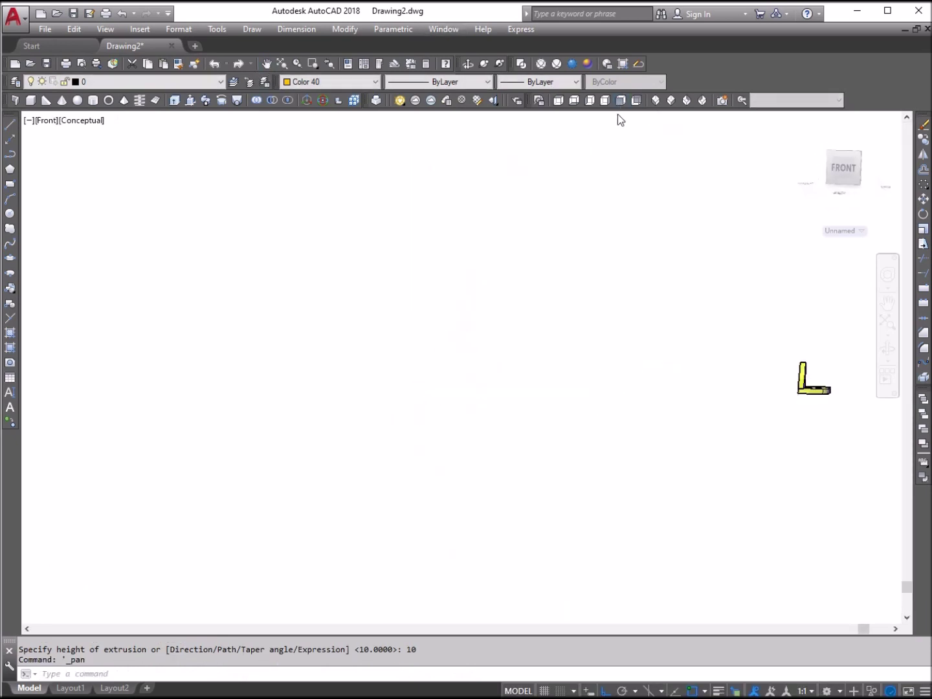
pyautogui.write('z')
pyautogui.press('Return')
pyautogui.write('e')
pyautogui.press('Return')
pyautogui.press('Return')
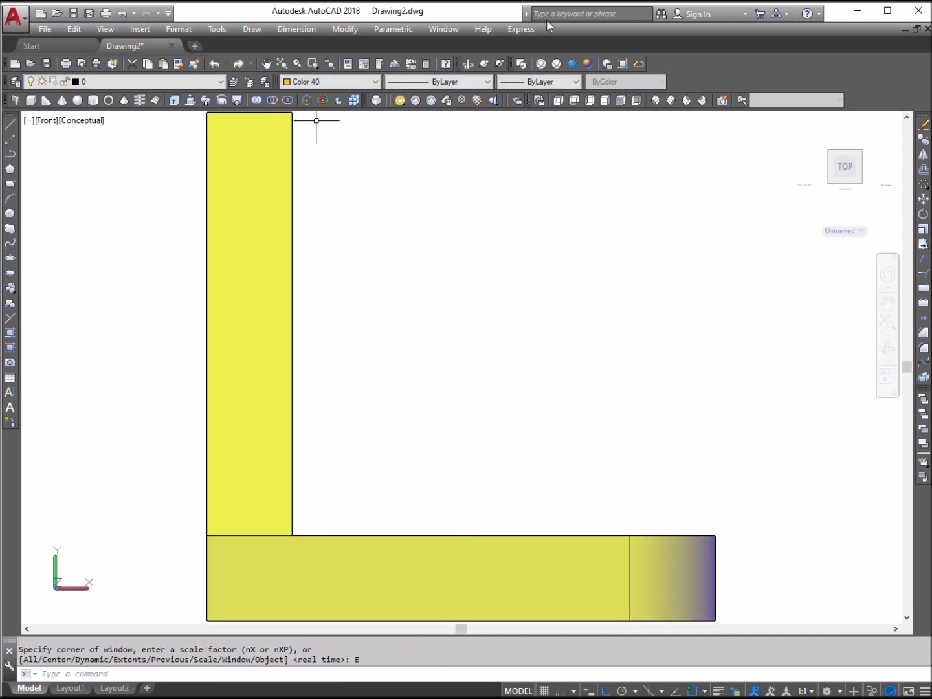
pyautogui.click(297, 63)
pyautogui.moveTo(367, 129); pyautogui.dragTo(420, 404)
pyautogui.rightClick(449, 284)
pyautogui.click(492, 293)
pyautogui.click(265, 63)
pyautogui.moveTo(478, 280); pyautogui.dragTo(298, 293)
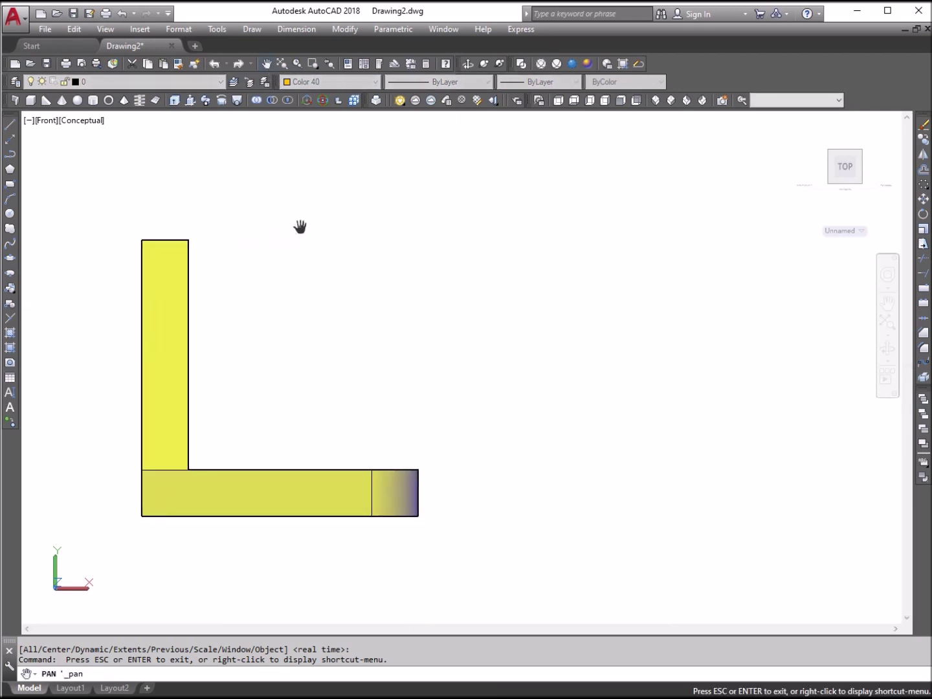
pyautogui.rightClick(250, 251)
pyautogui.click(314, 256)
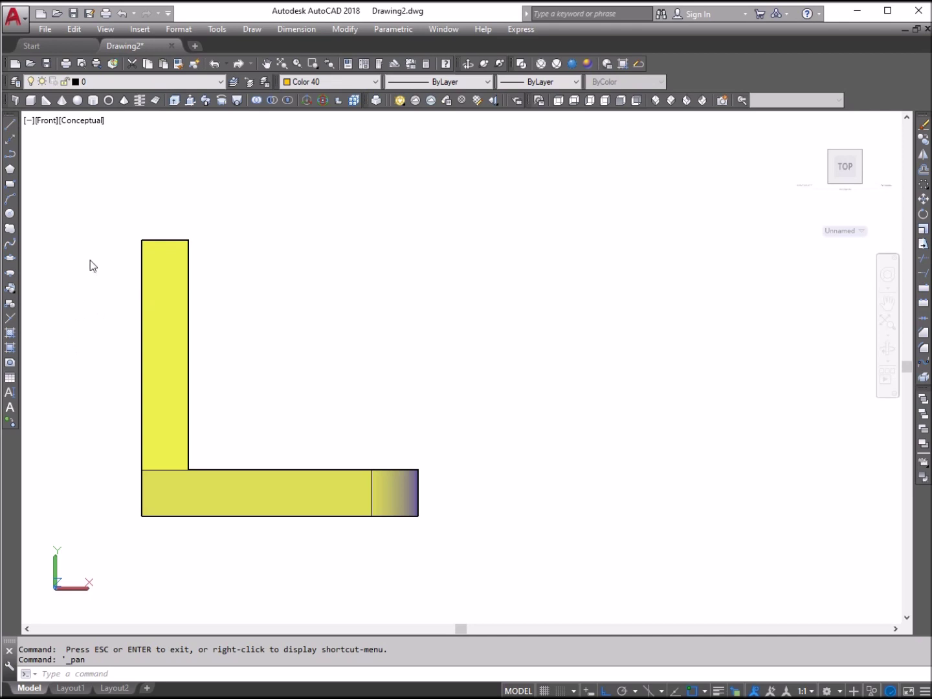
# Draw a 50-unit vertical line upward beside the part, continued by a 60-unit horizontal line to the right
pyautogui.click(10, 124)
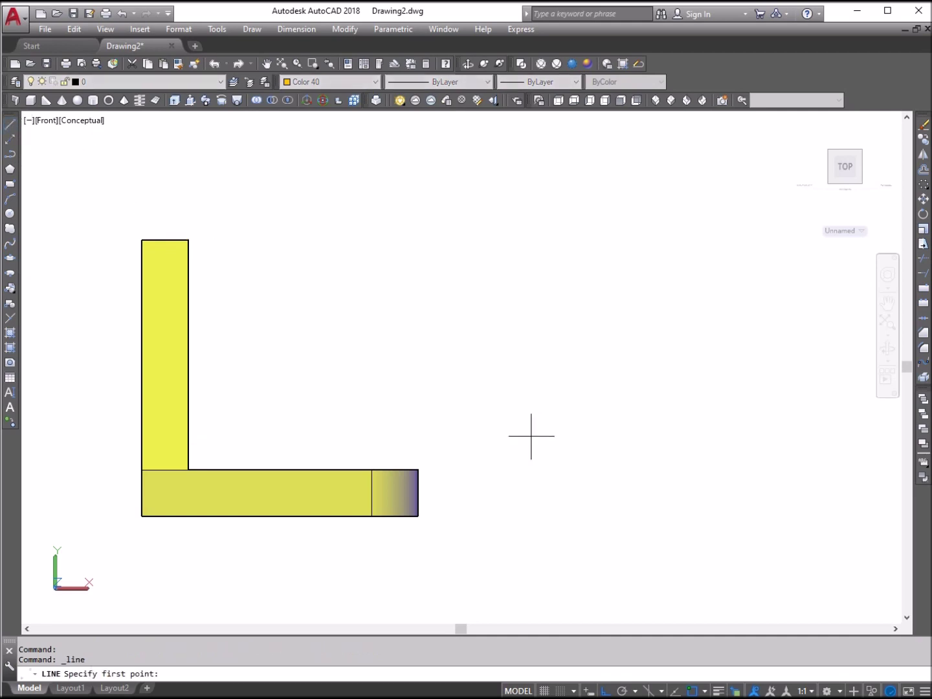
pyautogui.click(497, 471)
pyautogui.write('5')
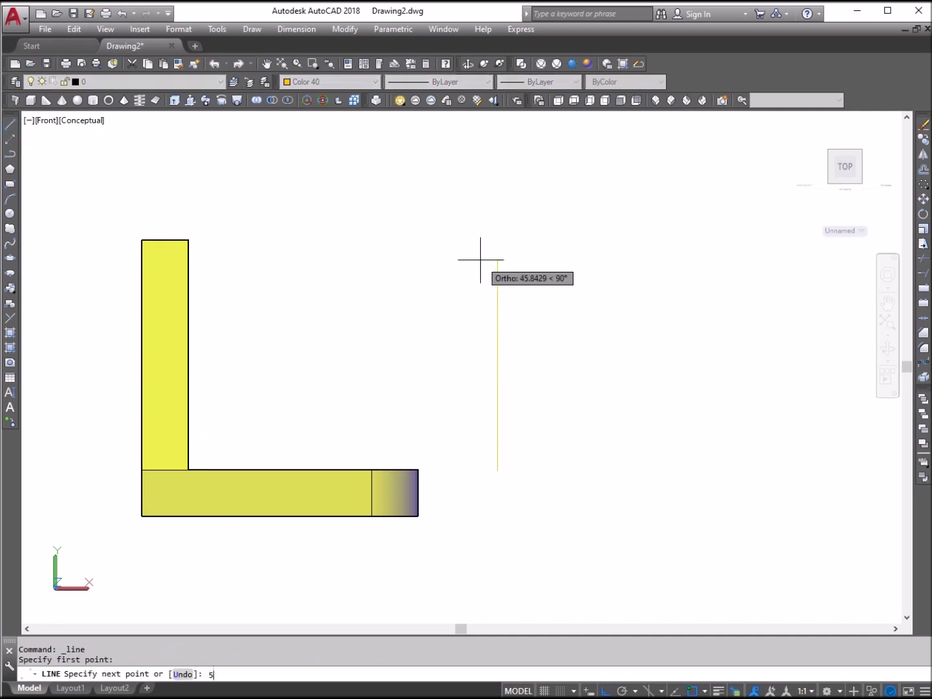
pyautogui.write('0')
pyautogui.press('Return')
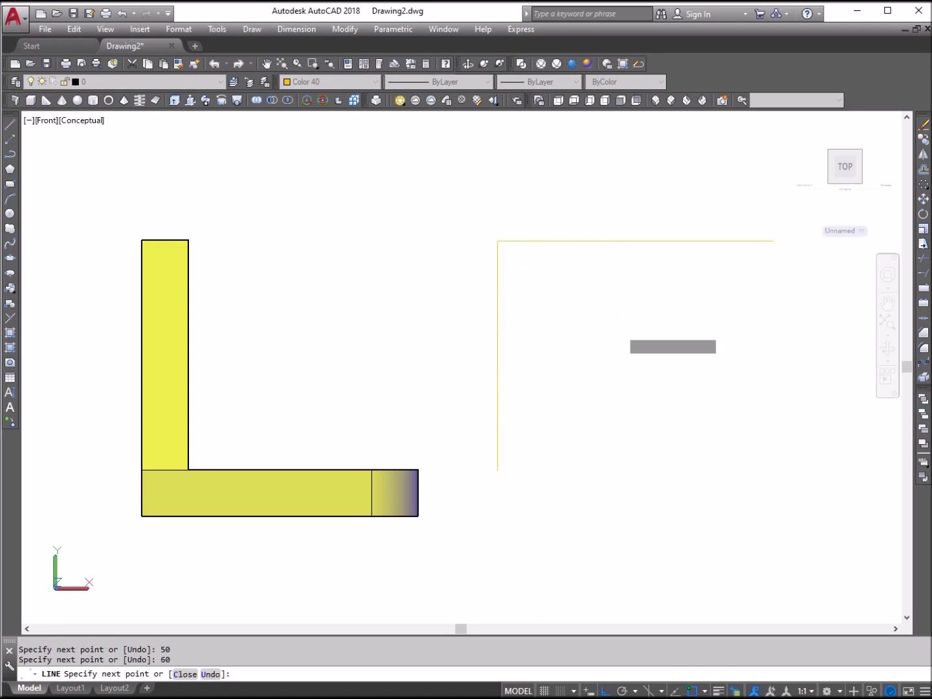
pyautogui.press('Escape')
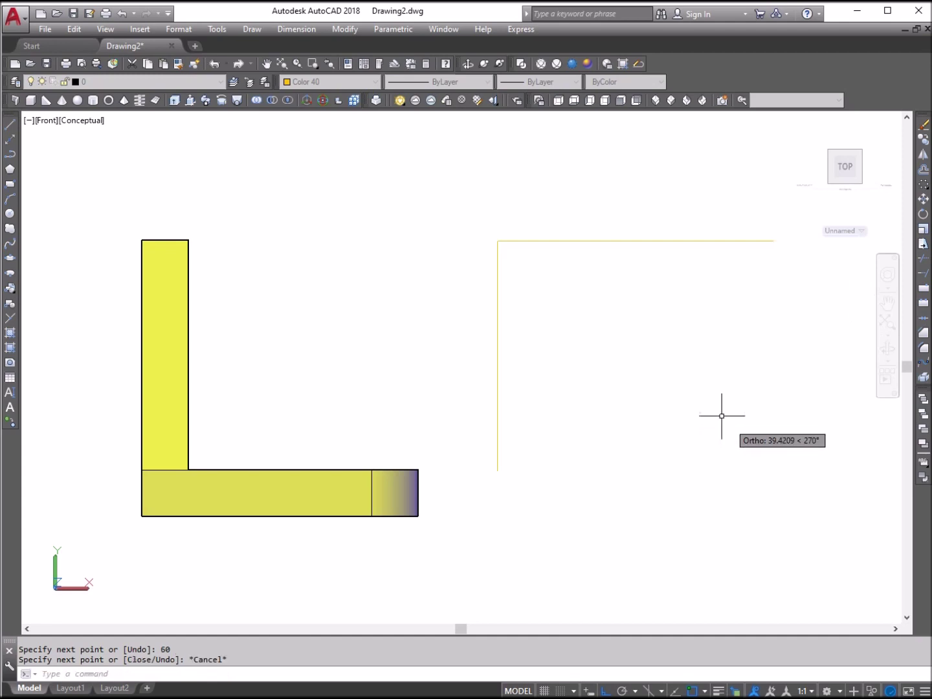
# Draw a 60 by 50 unit rectangle spanning the free endpoints of the two lines
pyautogui.click(10, 184)
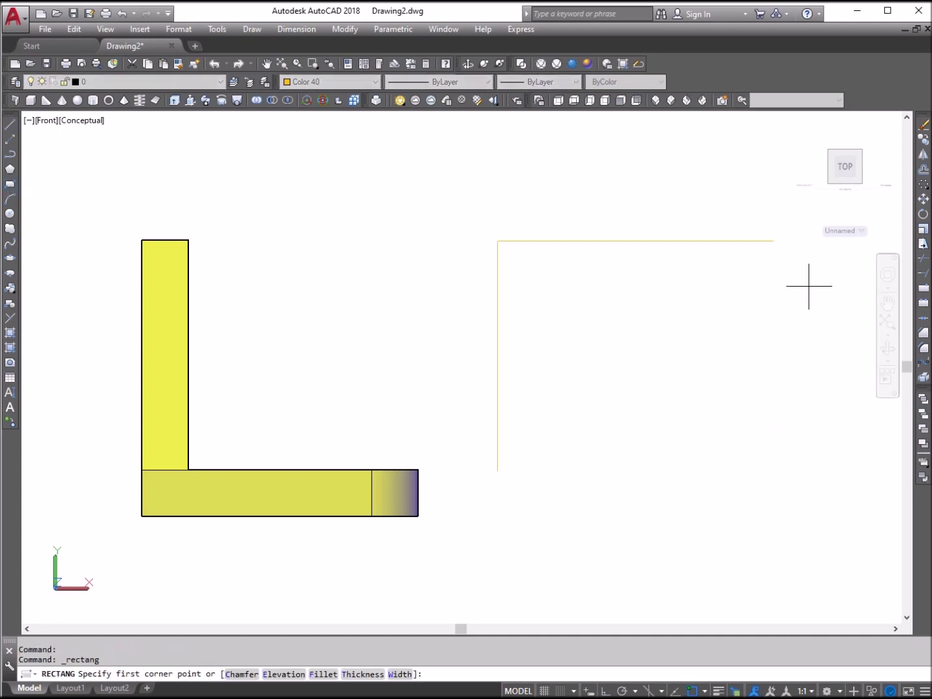
pyautogui.click(773, 241)
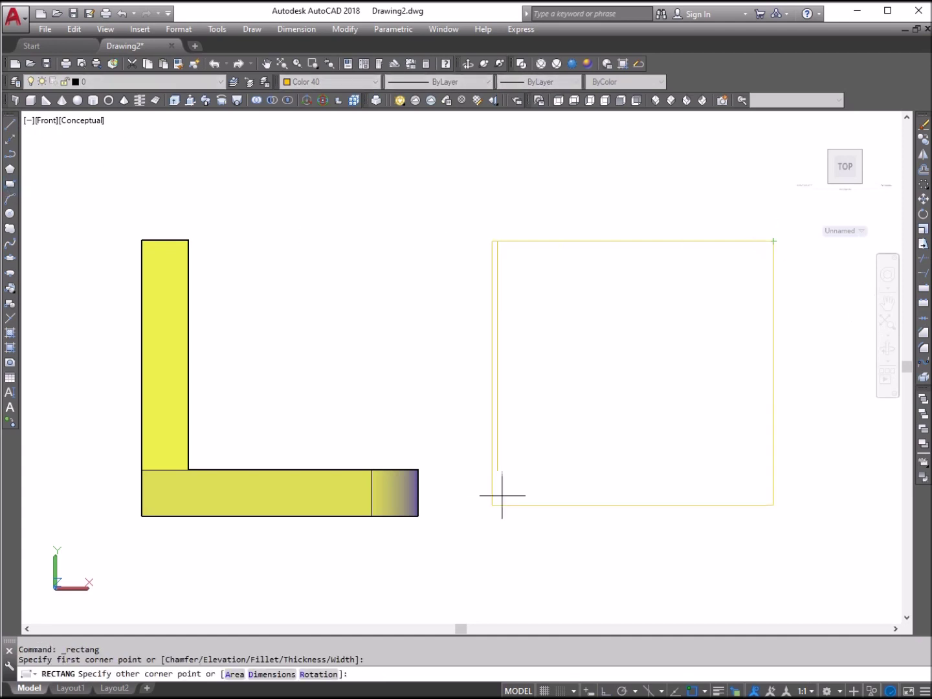
pyautogui.click(496, 472)
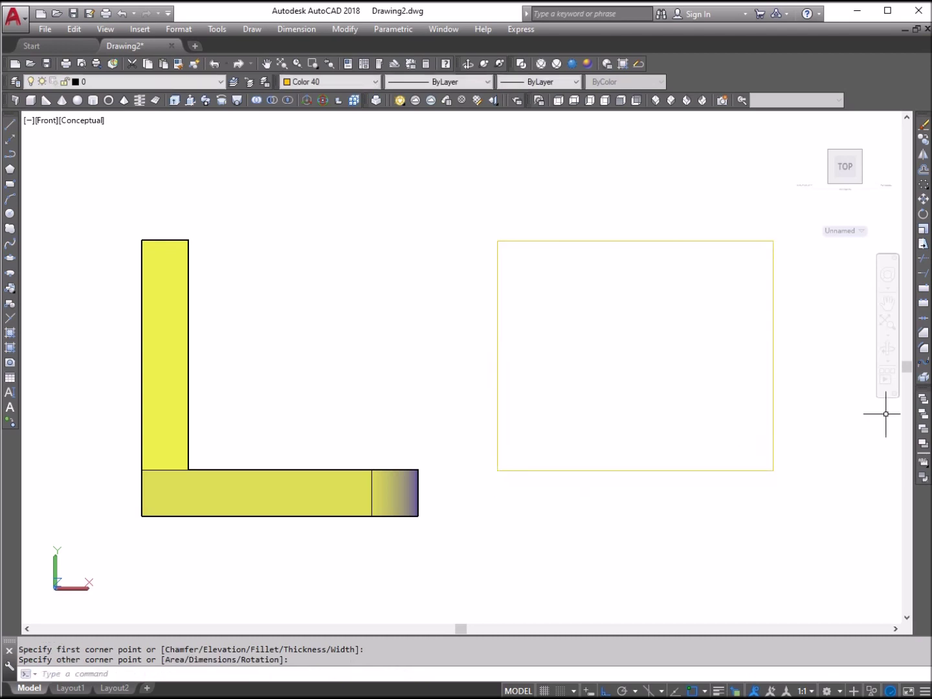
# Move the rectangle freely down and to the right, clear of the two guide lines, with Ortho off
pyautogui.click(924, 200)
pyautogui.click(805, 515)
pyautogui.click(713, 434)
pyautogui.press('Return')
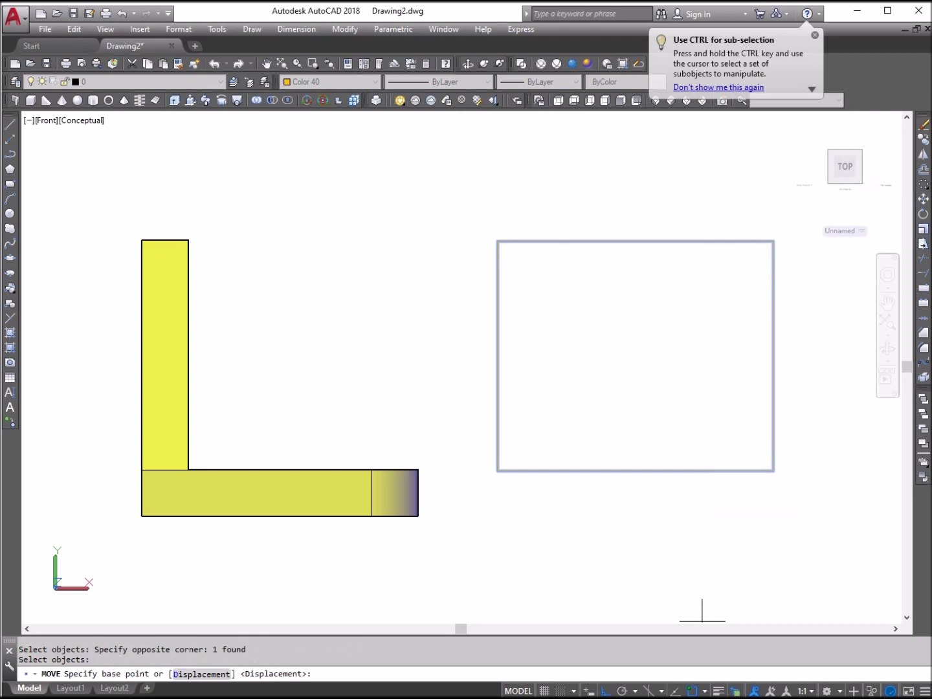
pyautogui.press('F8')
pyautogui.click(605, 359)
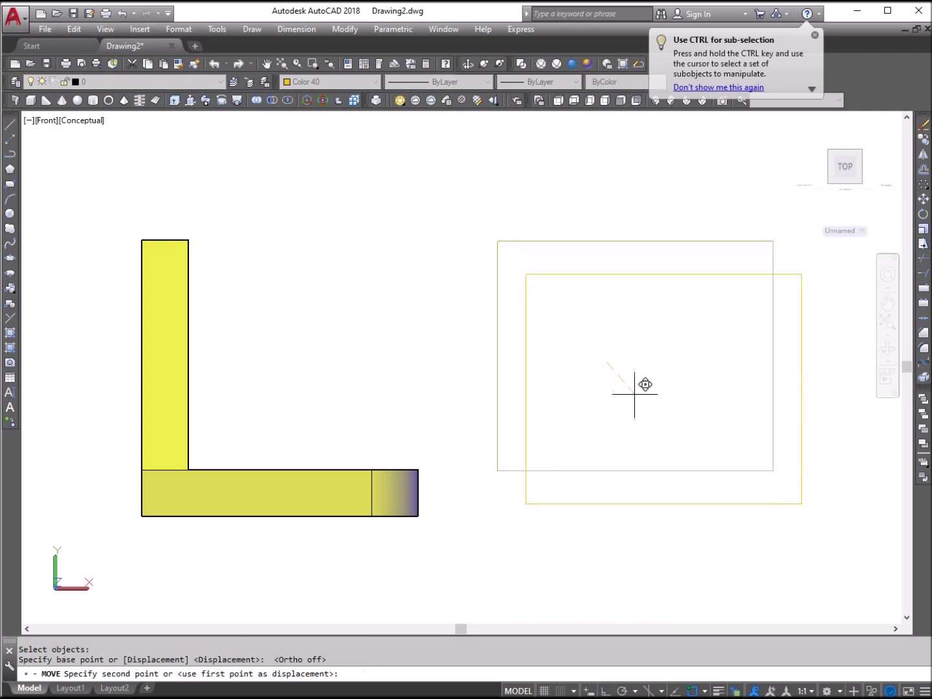
pyautogui.click(516, 259)
# Erase the vertical and horizontal guide lines
pyautogui.click(516, 260)
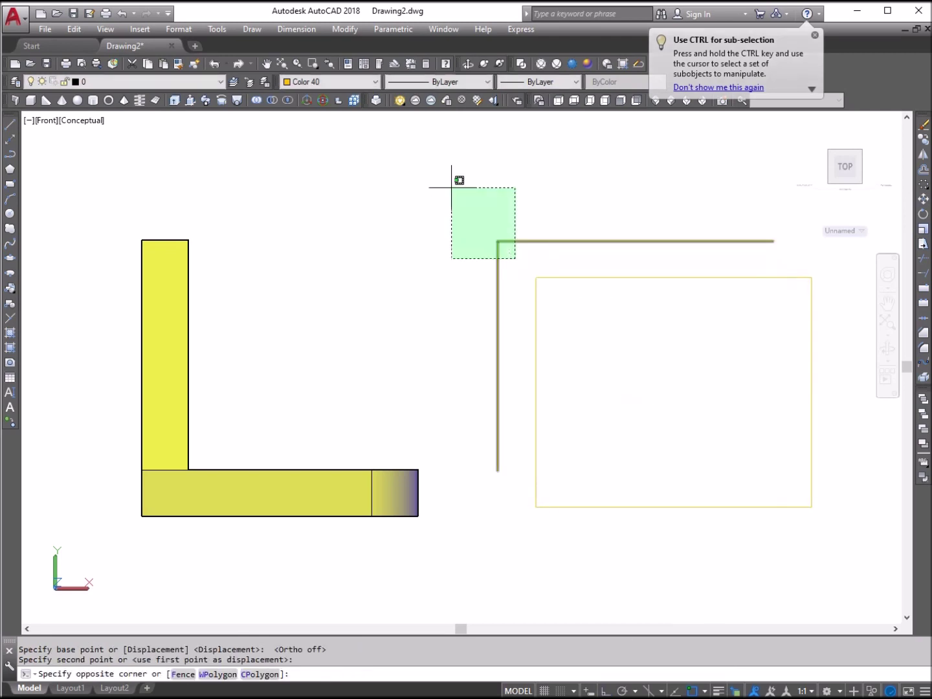
pyautogui.click(449, 192)
pyautogui.press('Delete')
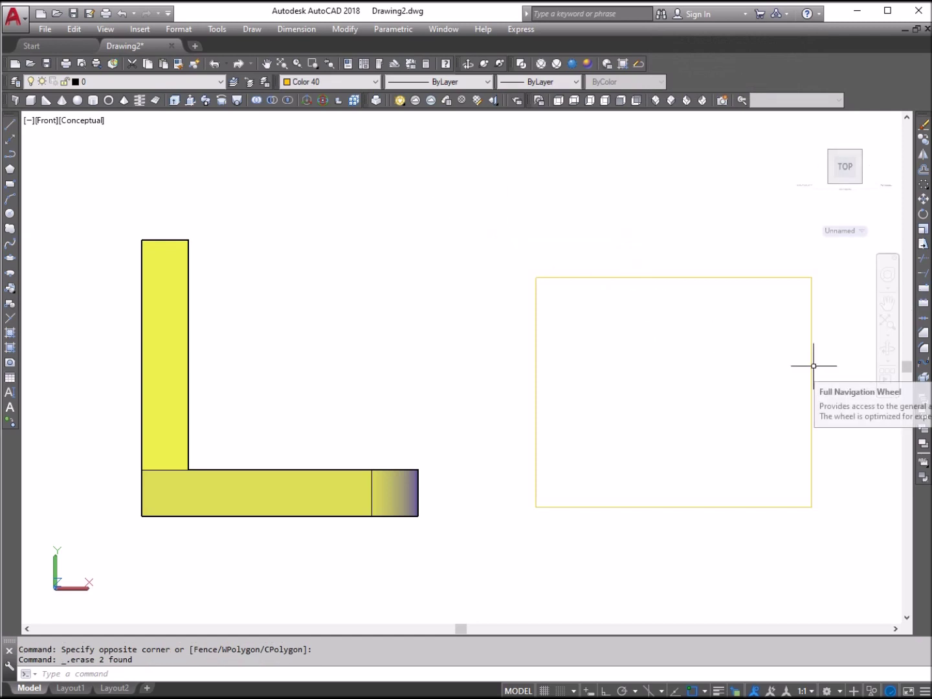
# Fillet the rectangle's upper-right corner with a radius of 10 units
pyautogui.click(923, 349)
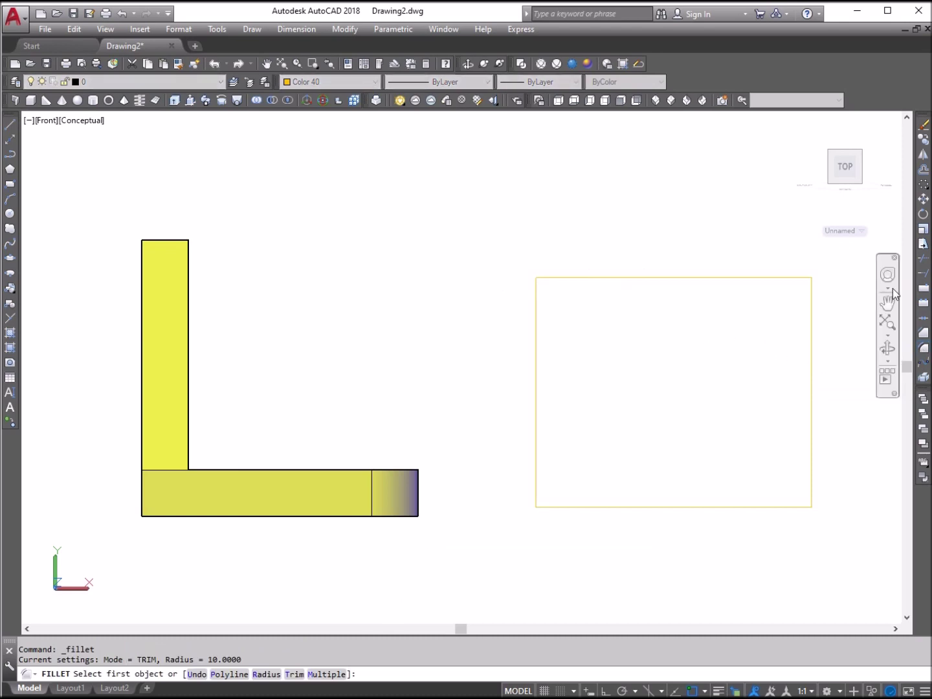
pyautogui.click(798, 277)
pyautogui.click(810, 304)
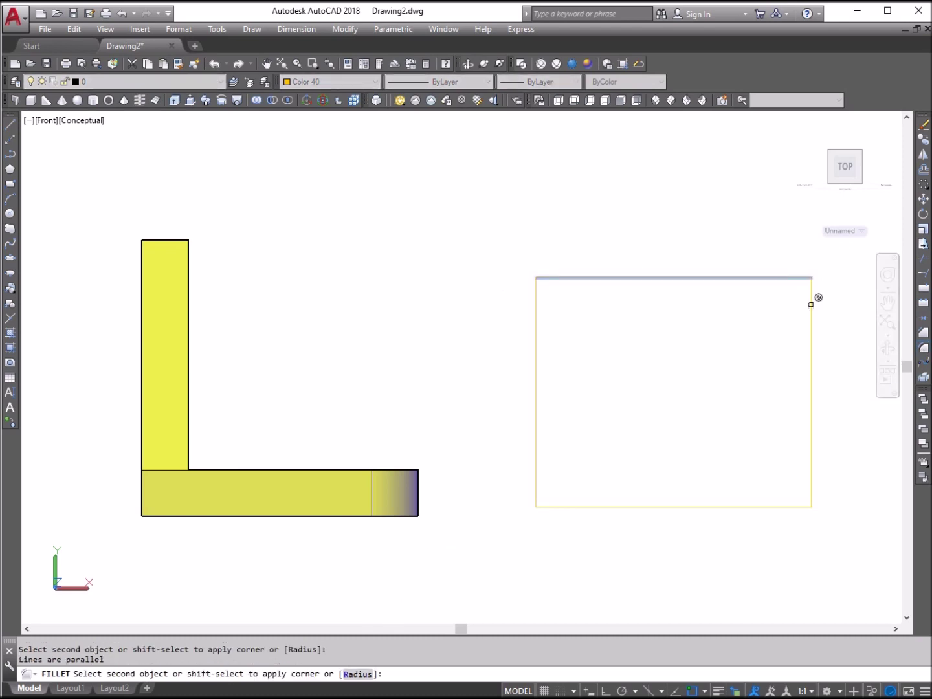
pyautogui.click(813, 306)
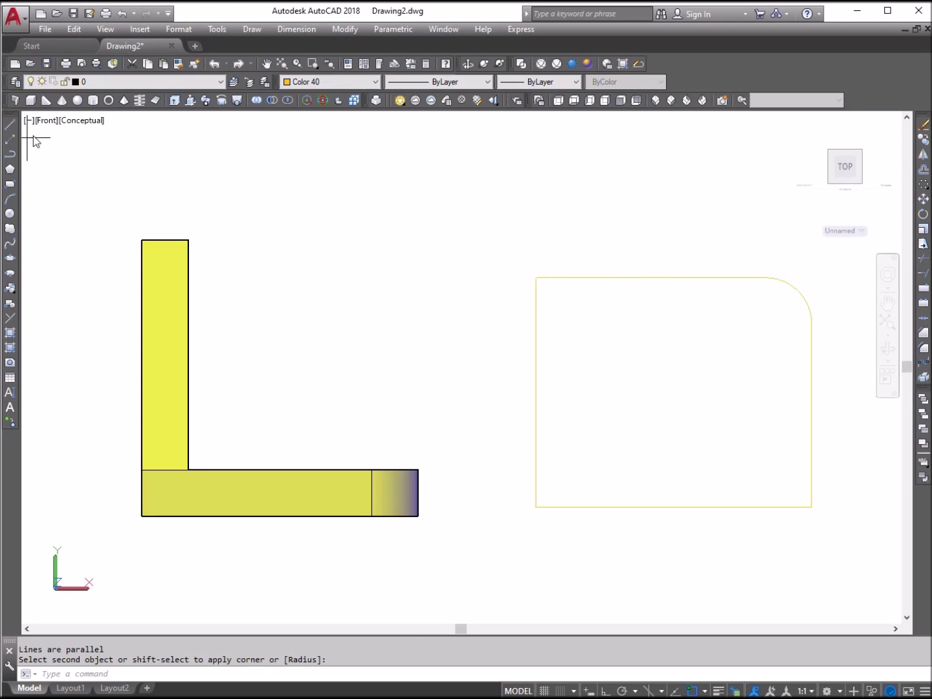
# Draw a horizontal guide line with Ortho on from the profile's upper-left corner to just past its right edge
pyautogui.click(10, 124)
pyautogui.click(536, 277)
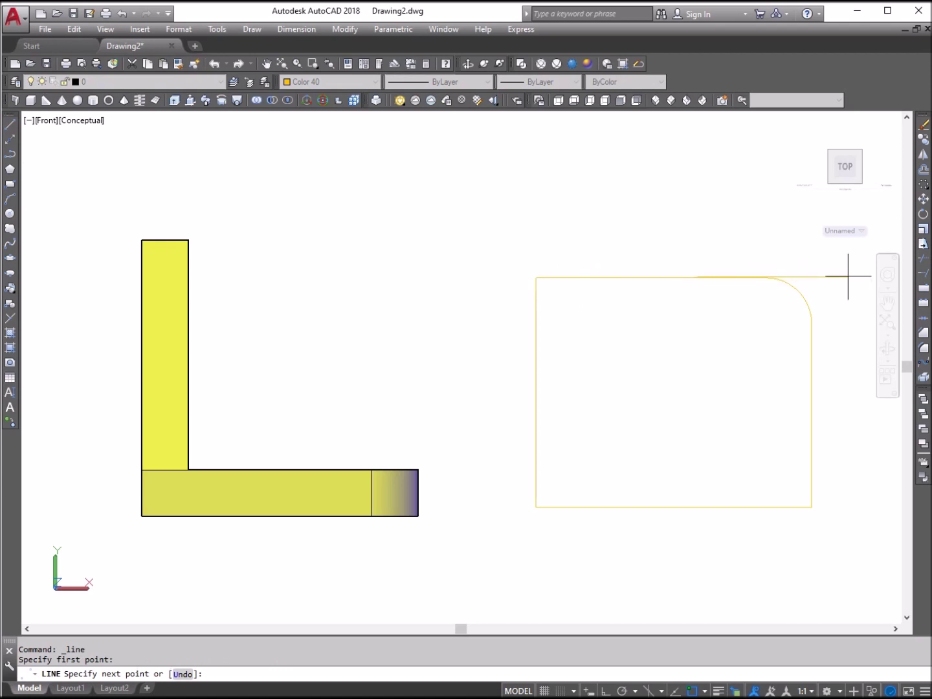
pyautogui.press('F8')
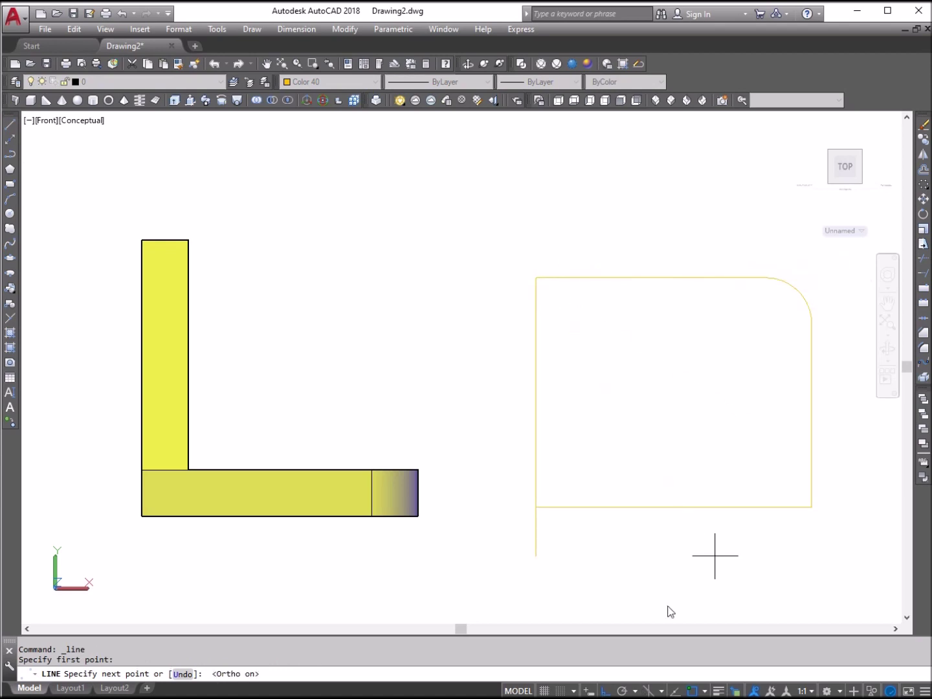
pyautogui.click(837, 277)
pyautogui.rightClick(833, 278)
pyautogui.click(857, 284)
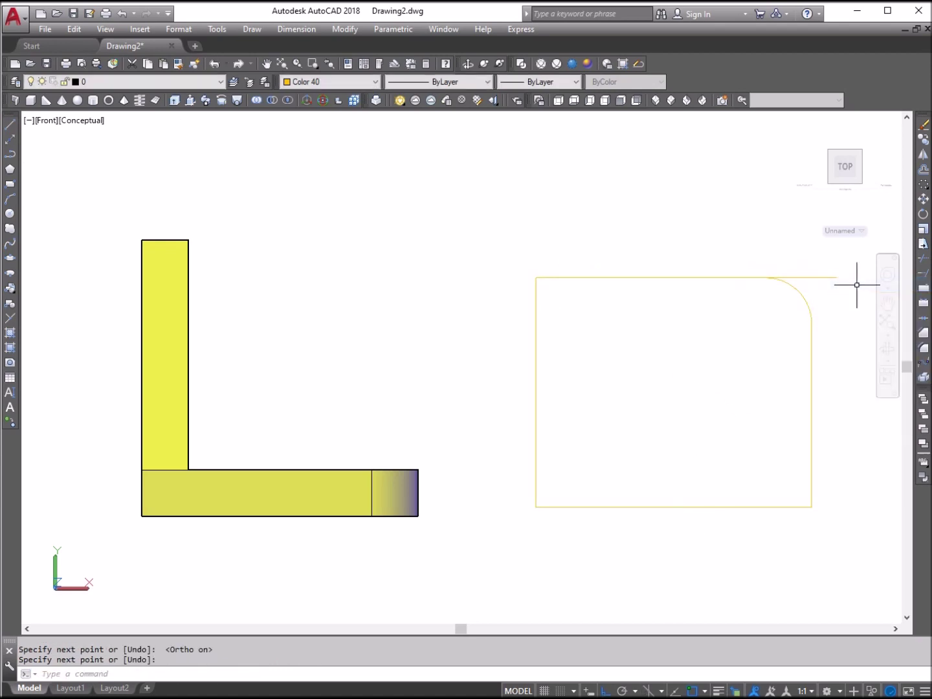
# Move the horizontal guide line down 20 units
pyautogui.click(923, 199)
pyautogui.click(825, 277)
pyautogui.press('Return')
pyautogui.click(842, 314)
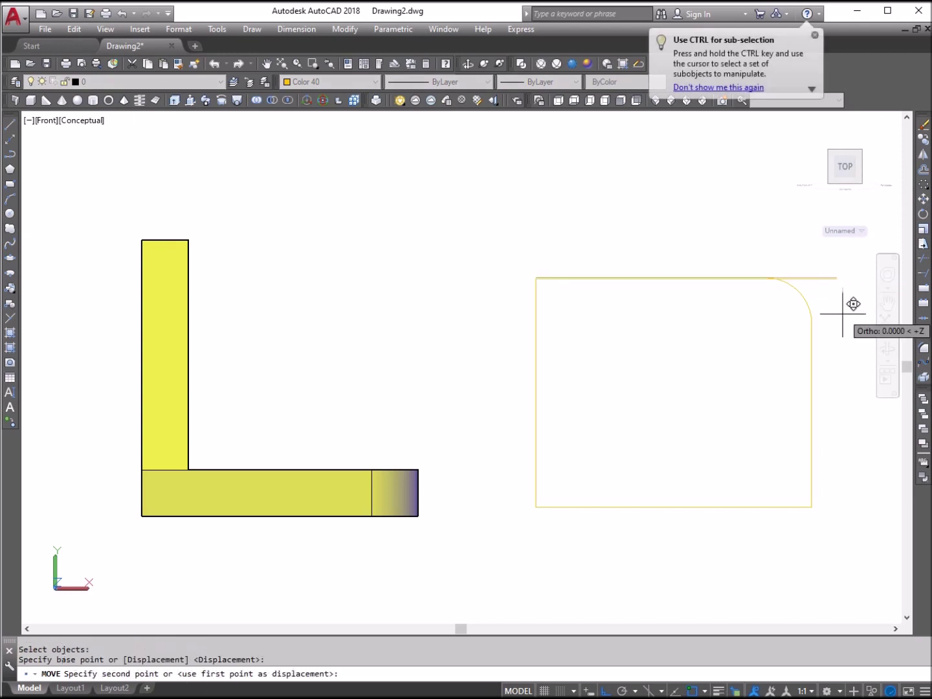
pyautogui.write('20')
pyautogui.press('Return')
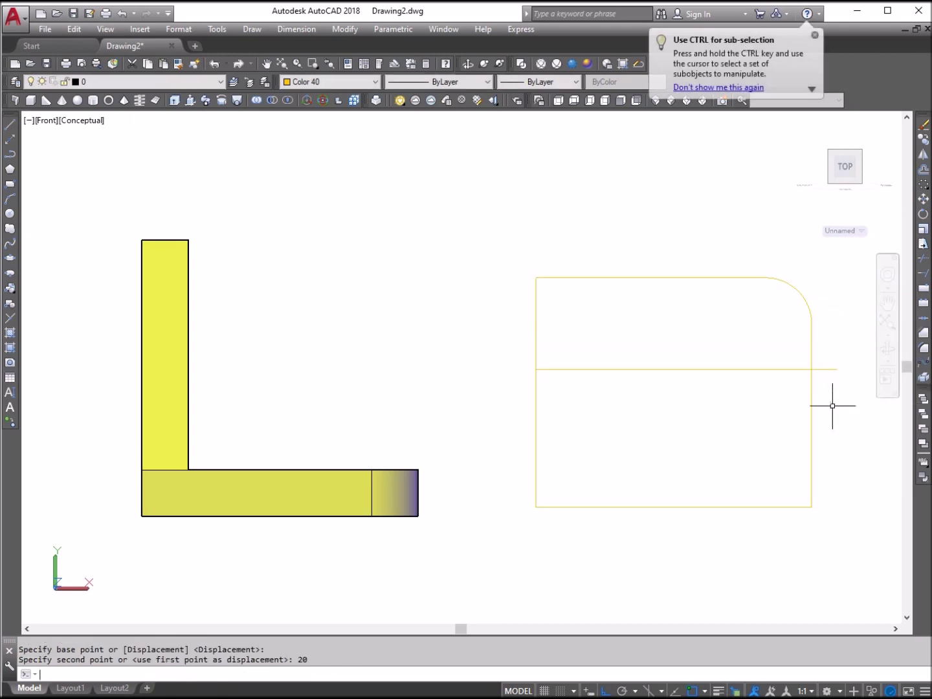
# Draw a vertical guide line from the profile's lower-right corner up past its top edge
pyautogui.rightClick(672, 283)
pyautogui.click(722, 288)
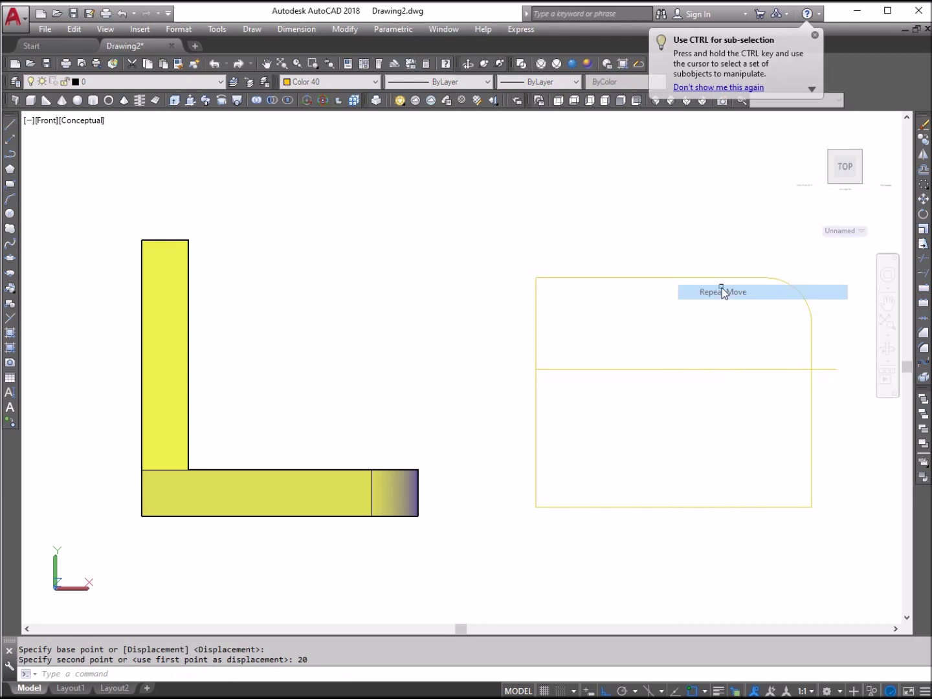
pyautogui.click(10, 124)
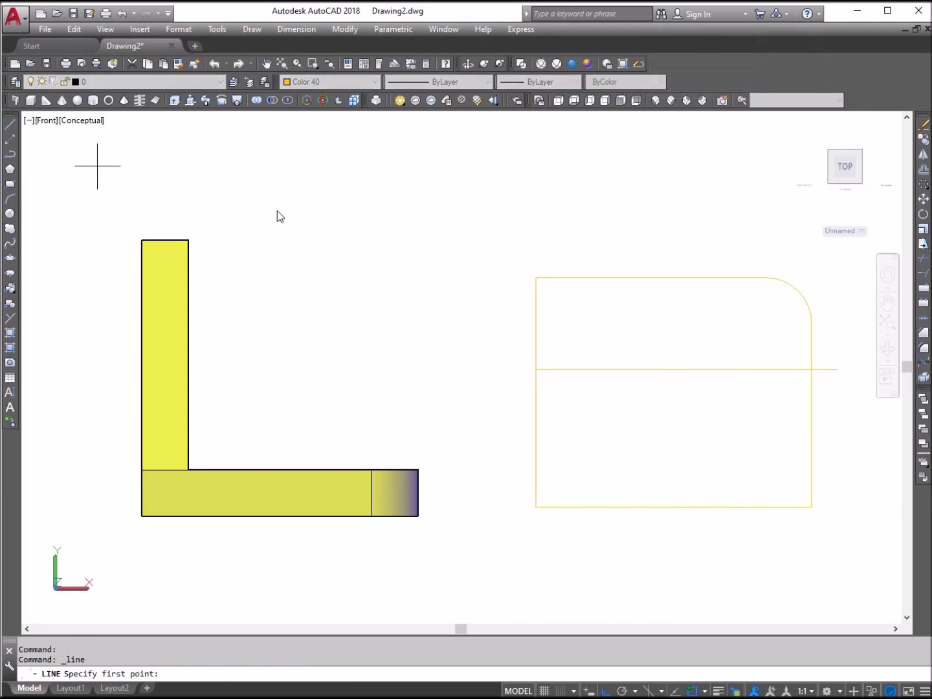
pyautogui.click(812, 507)
pyautogui.rightClick(798, 253)
pyautogui.click(829, 257)
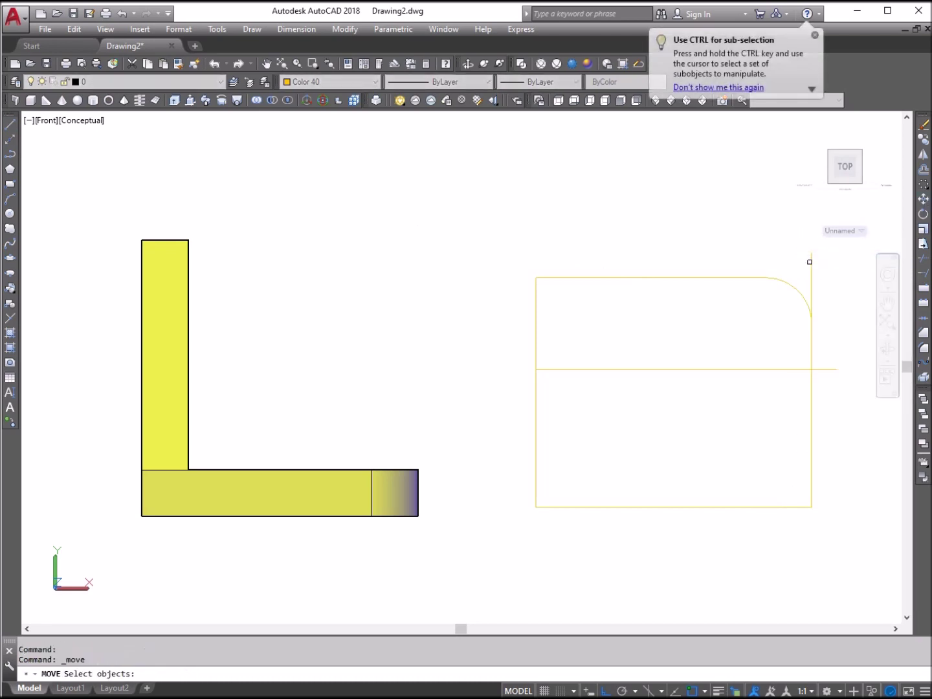
# Move the vertical guide line 30 units to the left
pyautogui.click(812, 261)
pyautogui.press('Return')
pyautogui.click(750, 232)
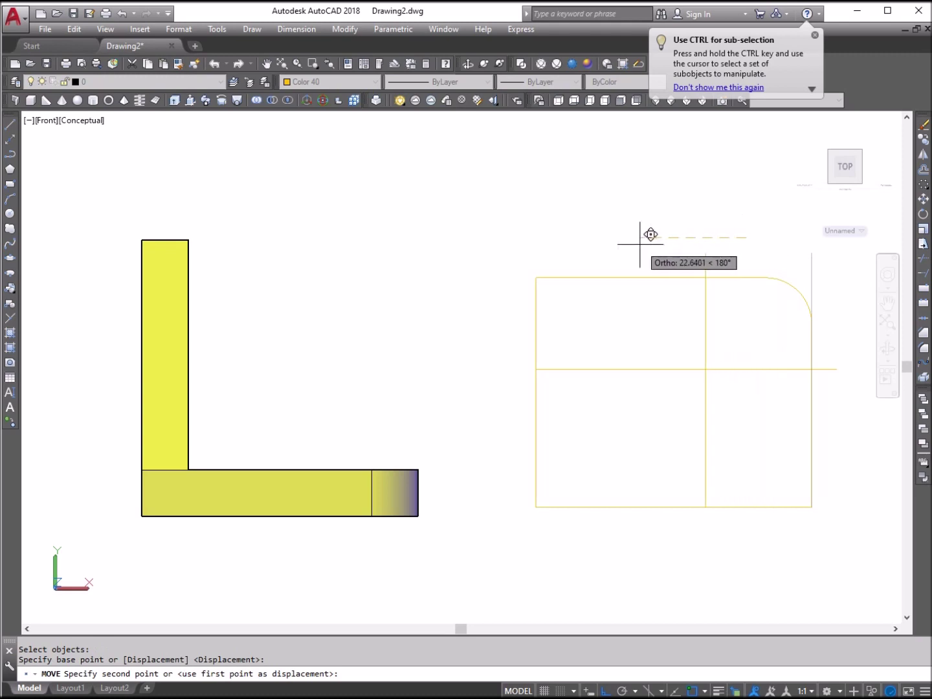
pyautogui.press('Return')
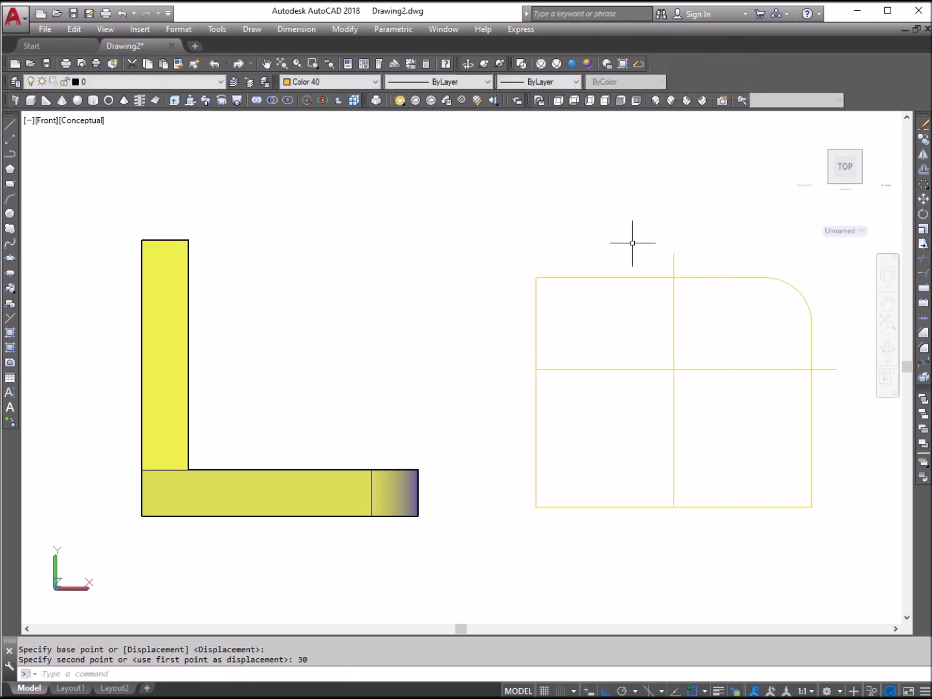
# Move the vertical guide line 5 units back to the right
pyautogui.rightClick(522, 206)
pyautogui.click(541, 211)
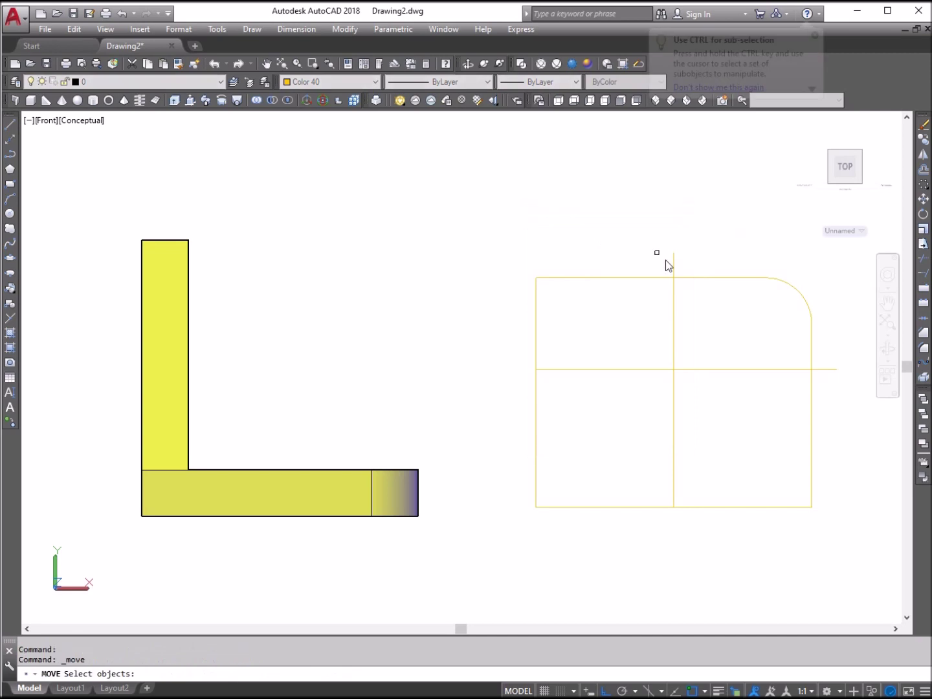
pyautogui.click(693, 246)
pyautogui.click(676, 265)
pyautogui.press('Return')
pyautogui.click(614, 212)
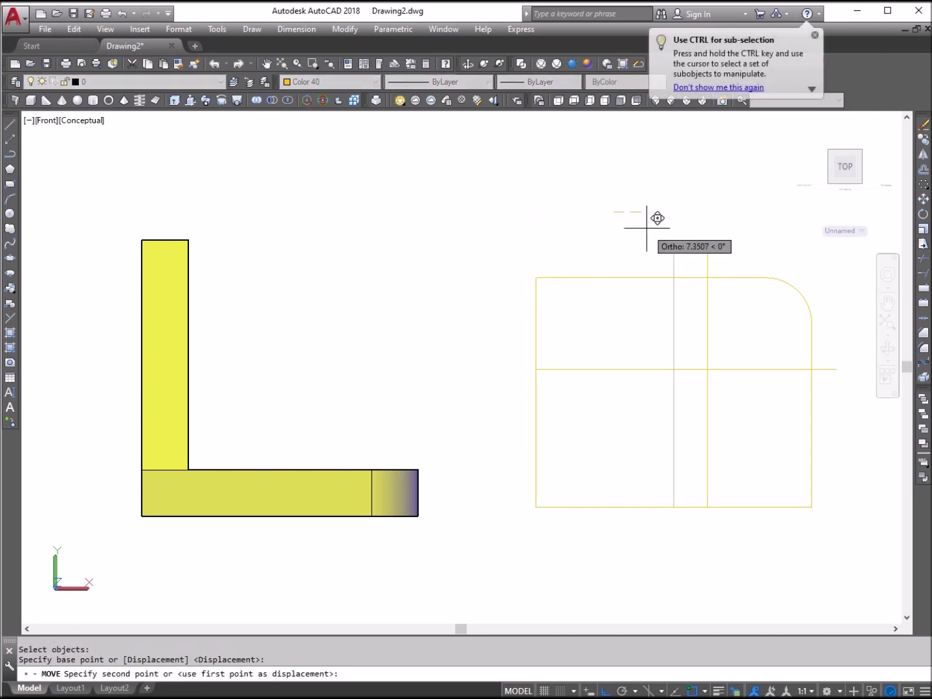
pyautogui.press('Return')
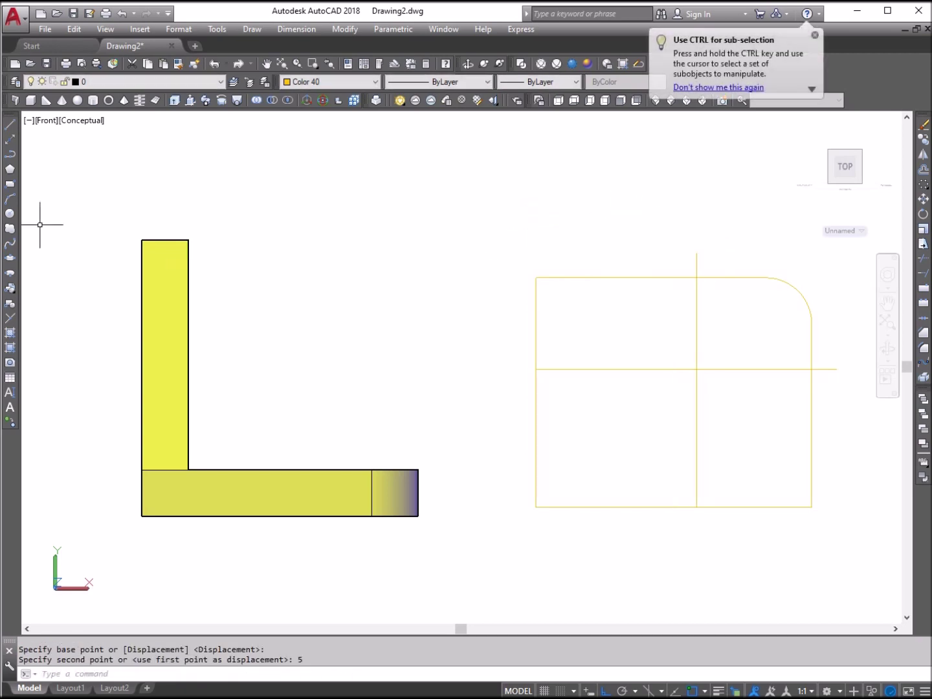
# Draw a circle with a radius of 153 units at the guide lines' intersection, and undo it
pyautogui.click(10, 214)
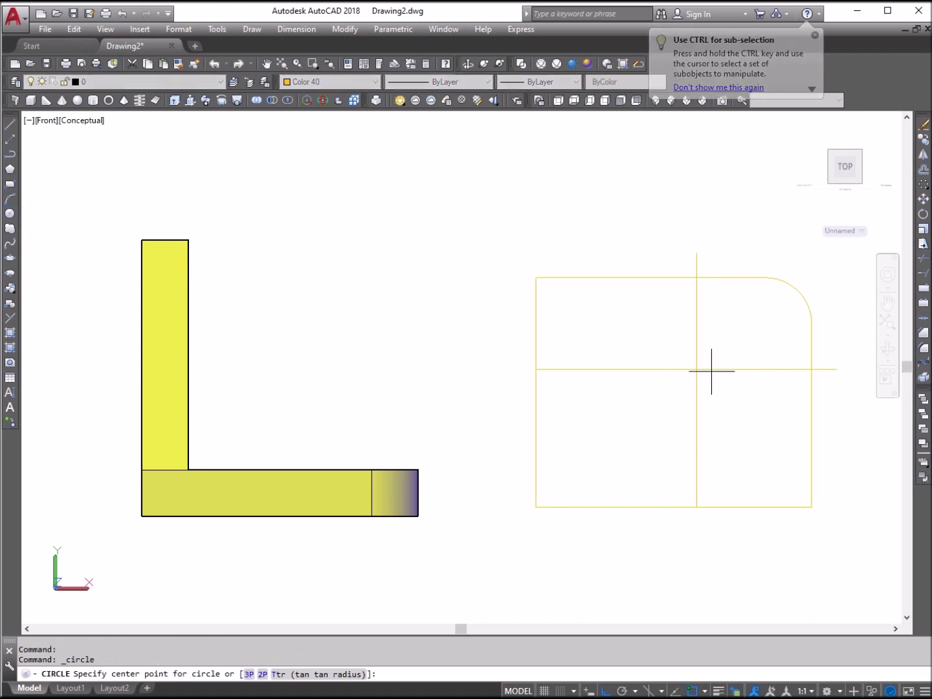
pyautogui.click(695, 369)
pyautogui.write('153')
pyautogui.press('Return')
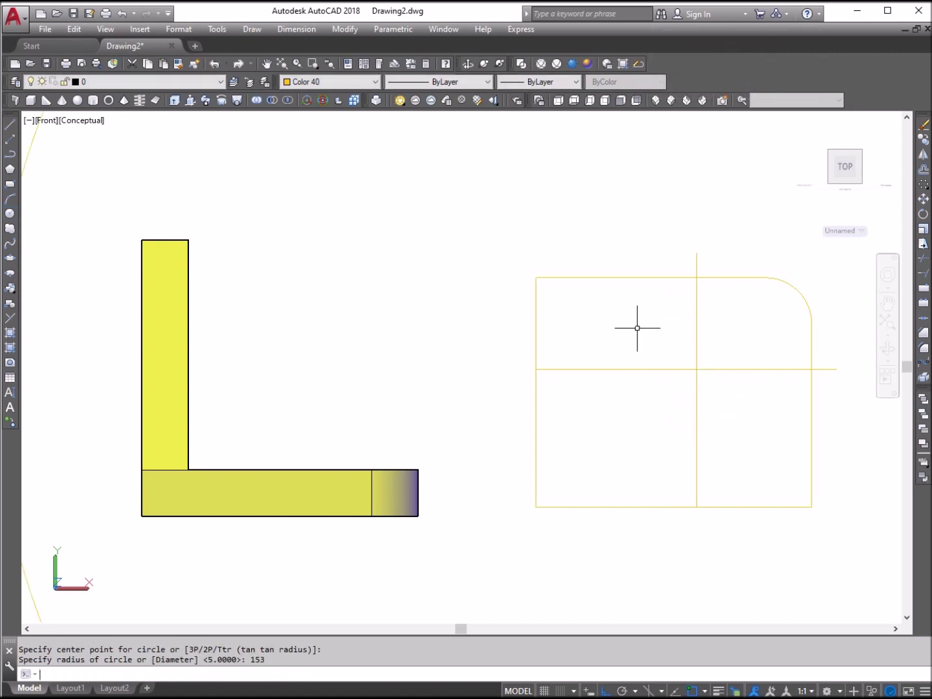
pyautogui.rightClick(626, 286)
pyautogui.press('Escape')
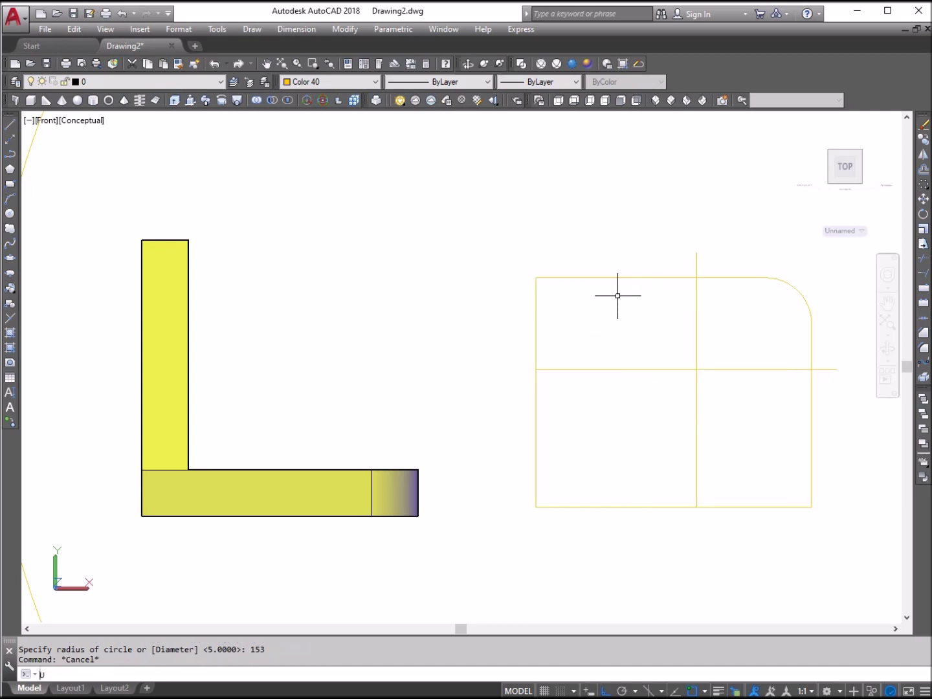
pyautogui.write('u')
pyautogui.press('Return')
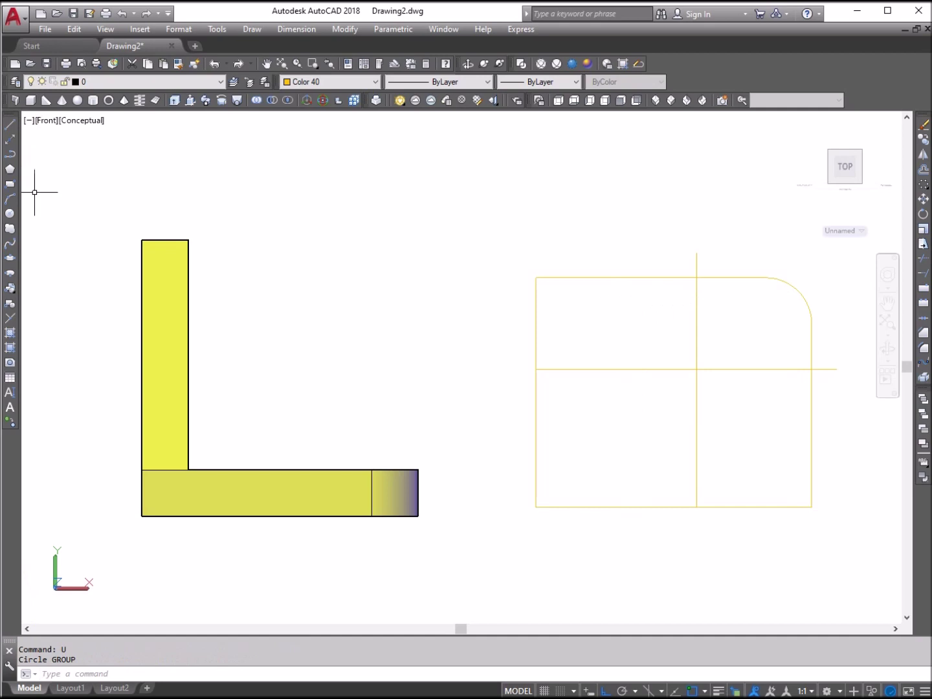
# Draw a circle with a radius of 15 units at the guide lines' intersection, and erase both guide lines
pyautogui.click(9, 217)
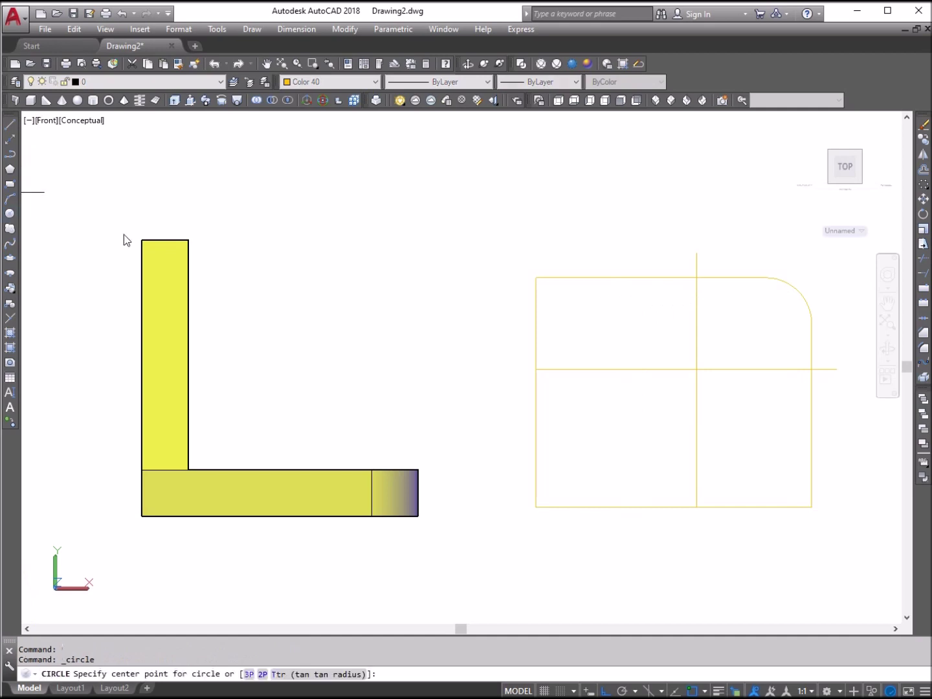
pyautogui.click(696, 370)
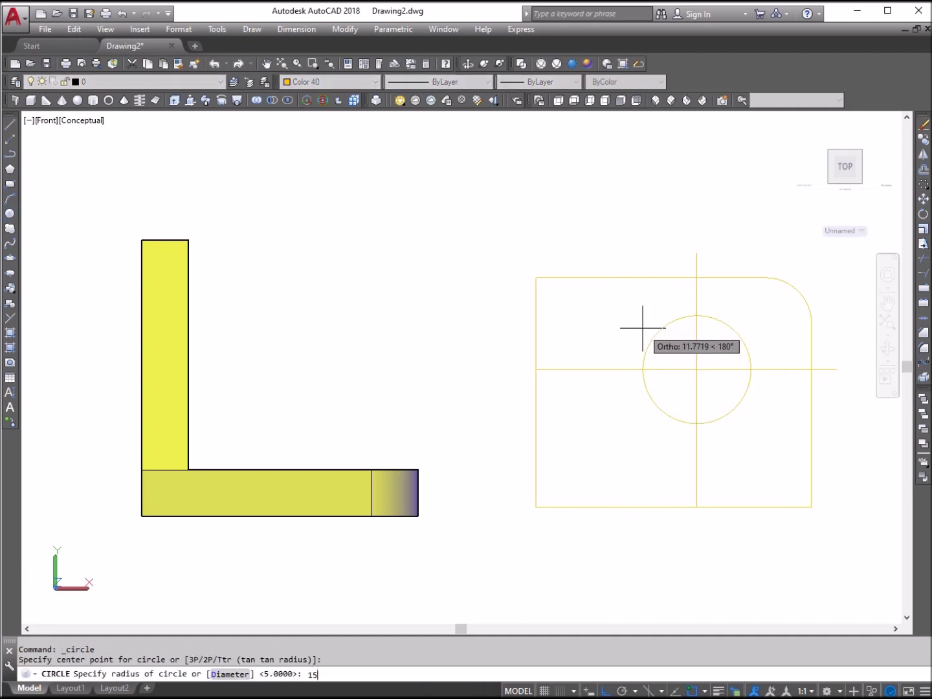
pyautogui.write('15')
pyautogui.press('Return')
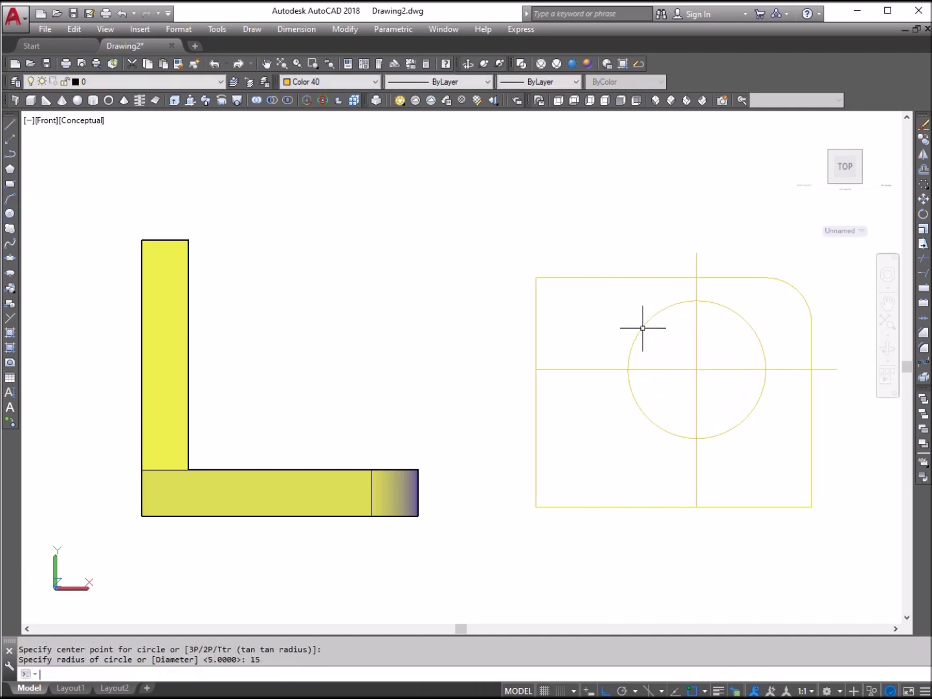
pyautogui.click(711, 382)
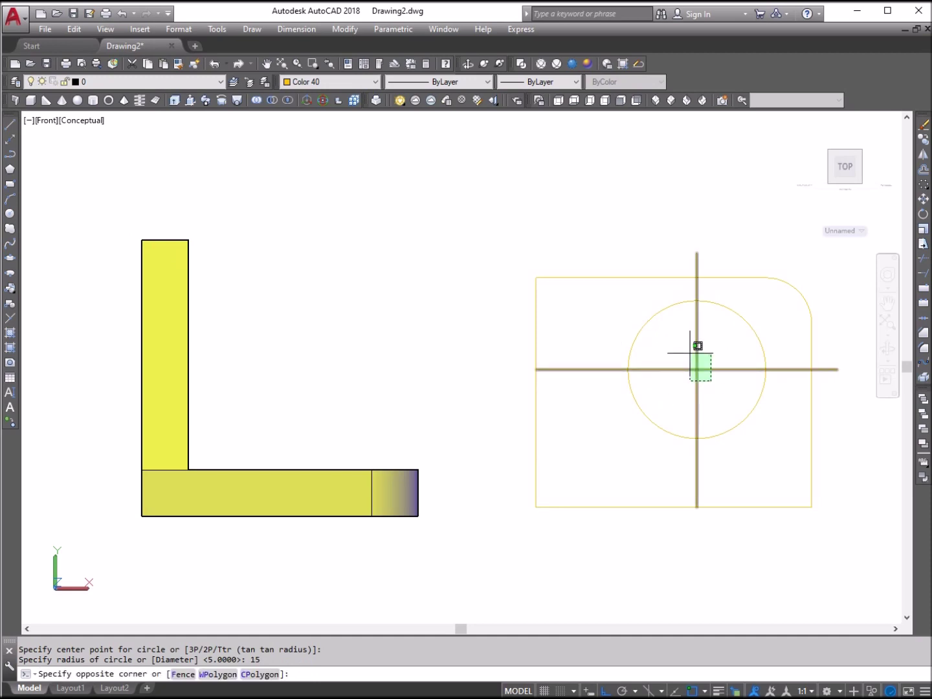
pyautogui.click(690, 352)
# Move the rounded profile and circle from the profile's lower-right corner to the upper-right corner of the plate's front face
pyautogui.press('m')
pyautogui.press('Return')
pyautogui.click(811, 506)
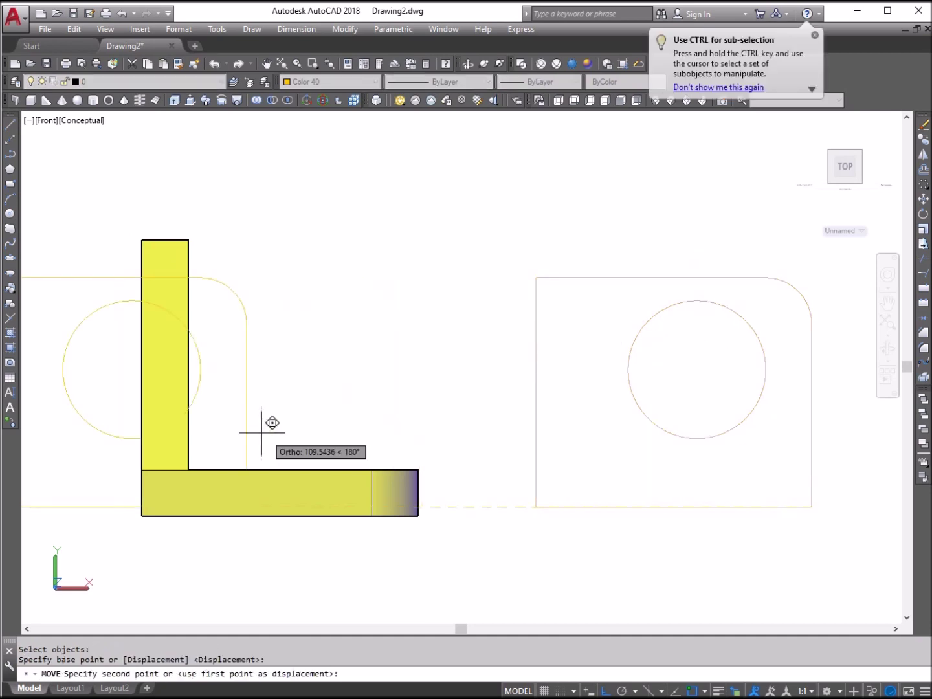
pyautogui.click(417, 466)
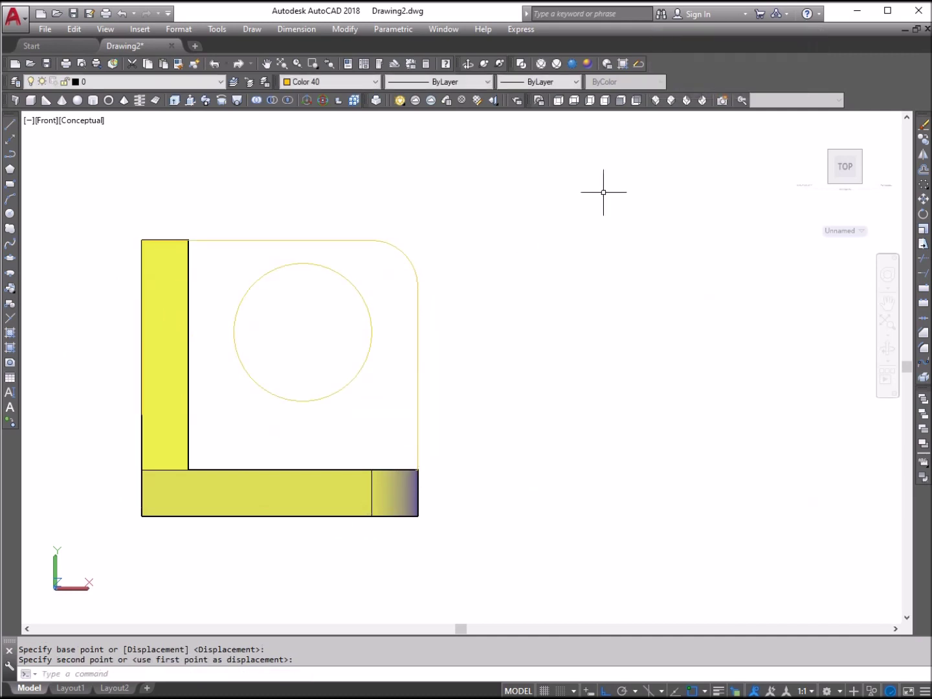
# Extrude the rounded profile and the circle 20 units outward, away from the triangular rib
pyautogui.click(657, 101)
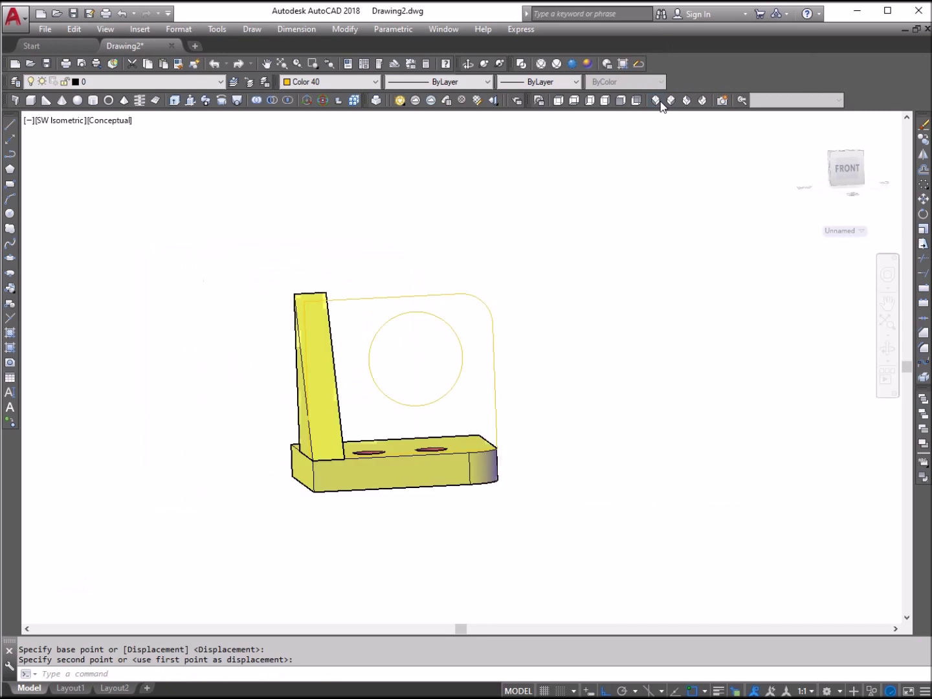
pyautogui.click(671, 102)
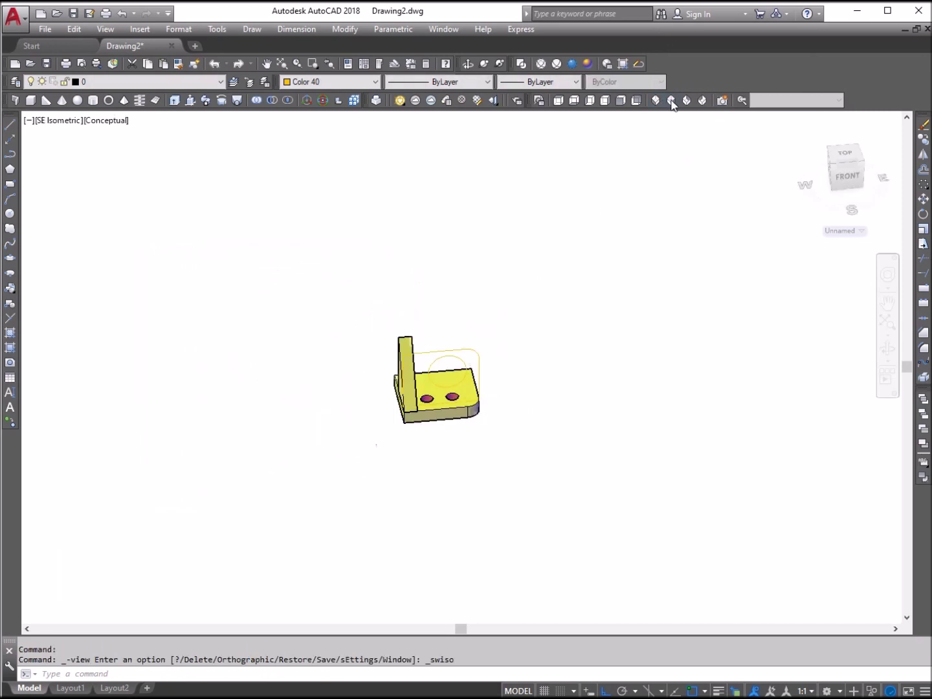
pyautogui.click(313, 62)
pyautogui.click(310, 258)
pyautogui.click(461, 381)
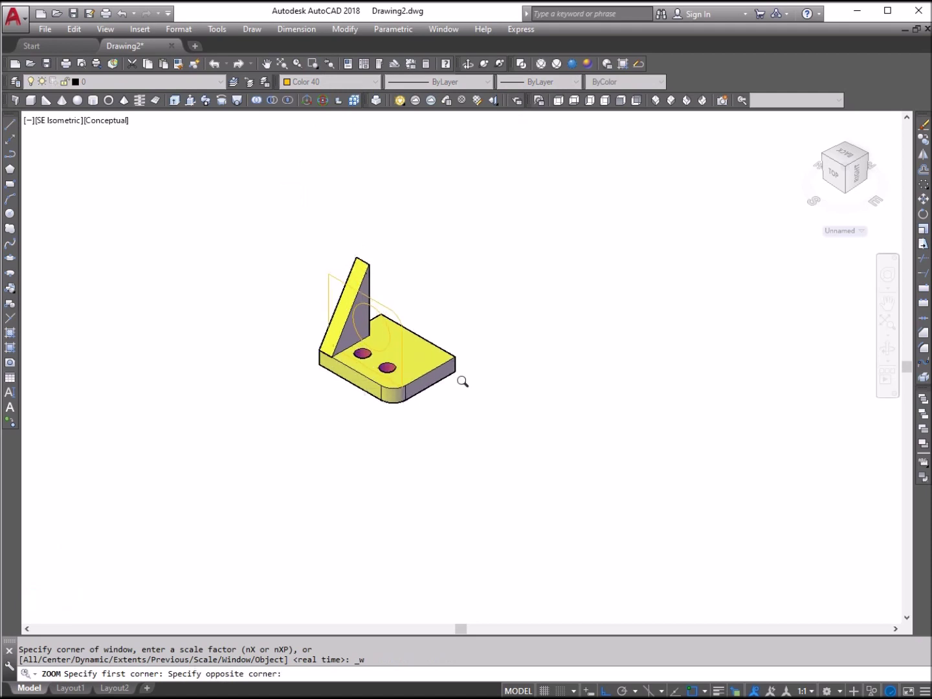
pyautogui.click(173, 102)
pyautogui.click(457, 305)
pyautogui.click(457, 306)
pyautogui.rightClick(519, 281)
pyautogui.click(545, 286)
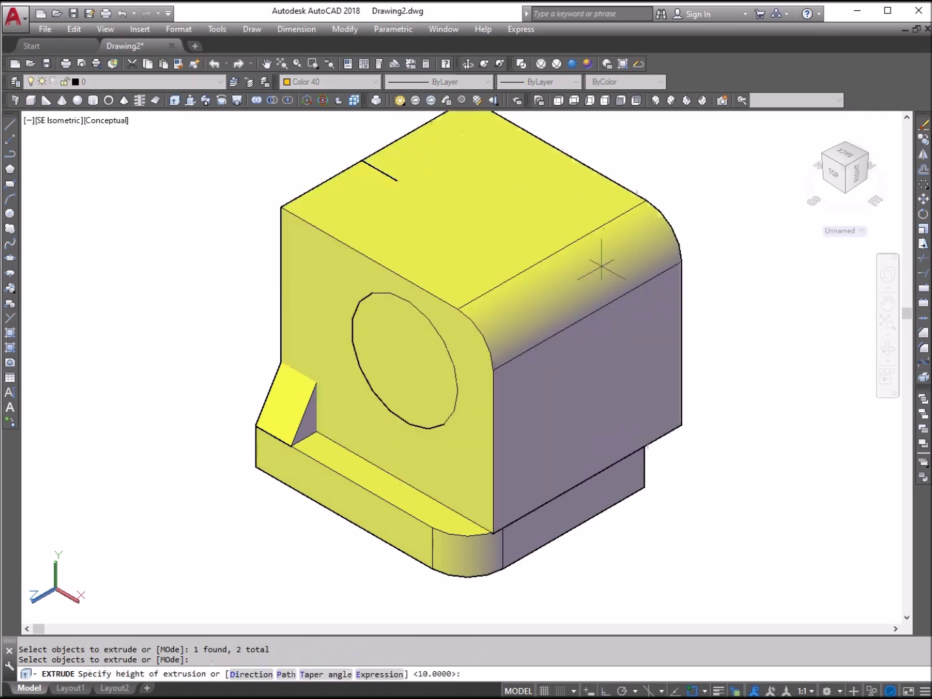
pyautogui.press('Return')
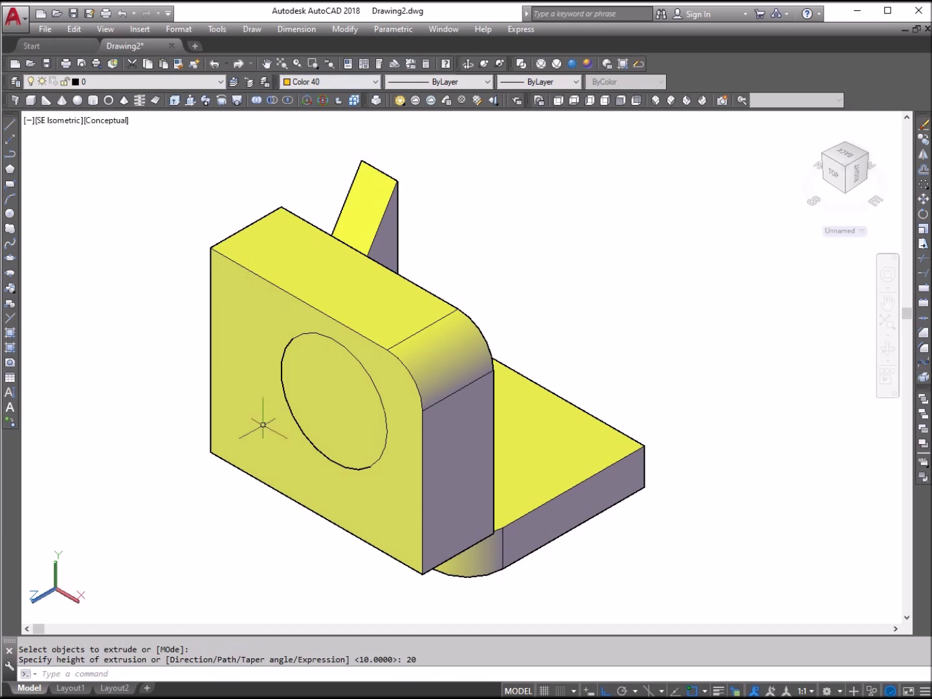
# Change the color of the extruded cylinder to Red
pyautogui.click(281, 376)
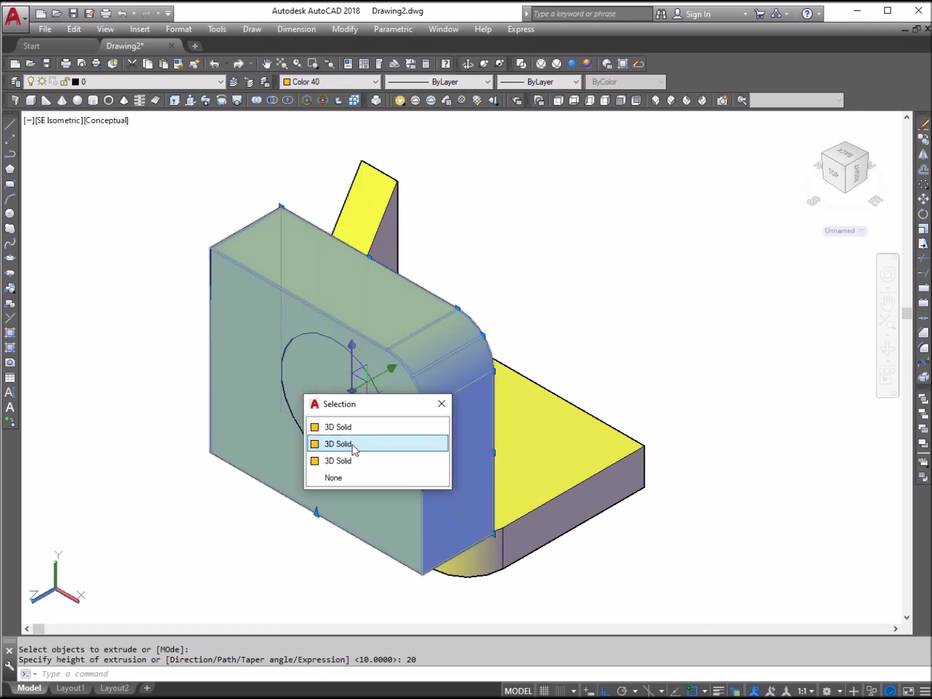
pyautogui.click(354, 426)
pyautogui.click(327, 82)
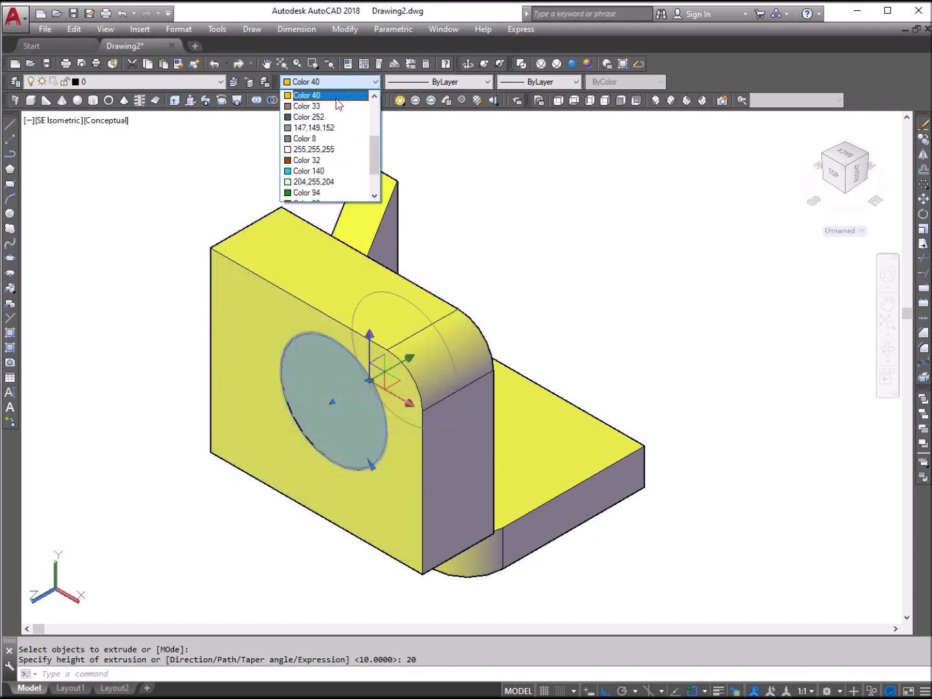
pyautogui.scroll(3, 341, 106)
pyautogui.click(321, 125)
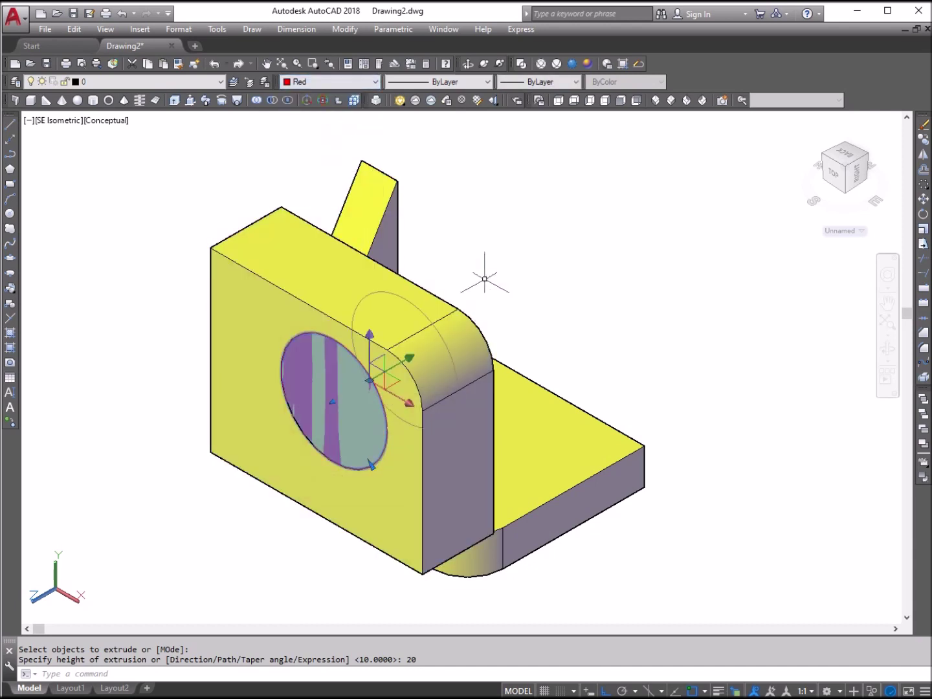
pyautogui.press('Escape')
pyautogui.press('Escape')
# Subtract the red cylinder from the upright block to cut a through hole
pyautogui.click(271, 101)
pyautogui.click(420, 284)
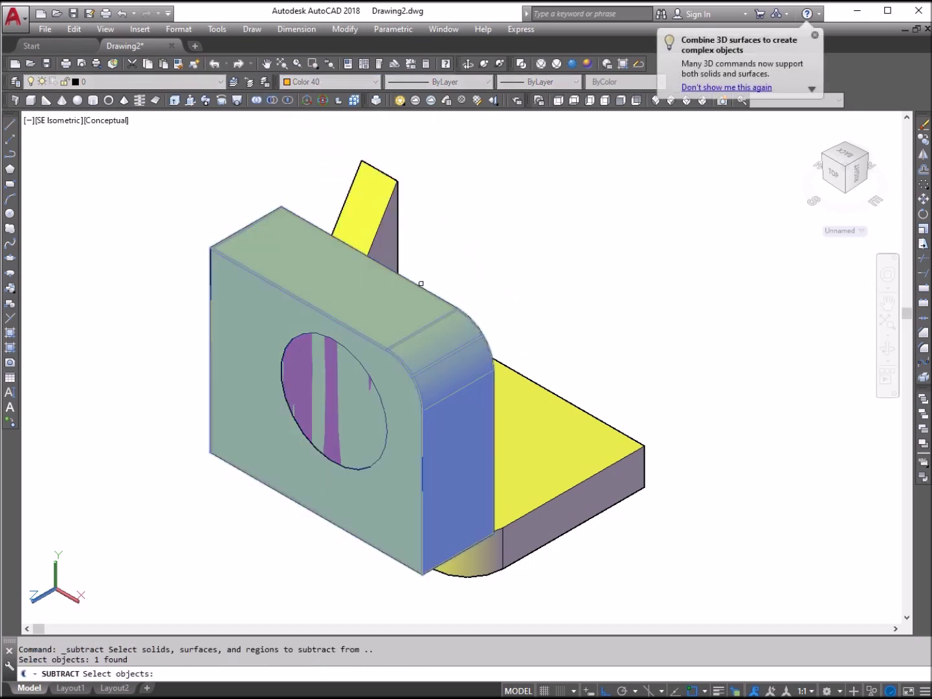
pyautogui.press('Return')
pyautogui.click(361, 350)
pyautogui.click(394, 442)
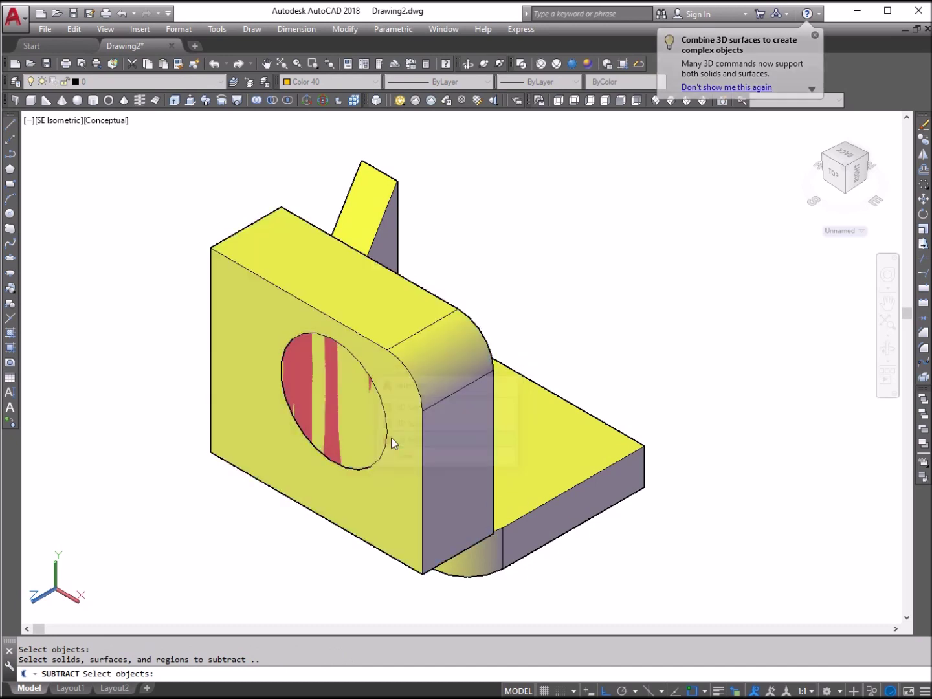
pyautogui.press('Return')
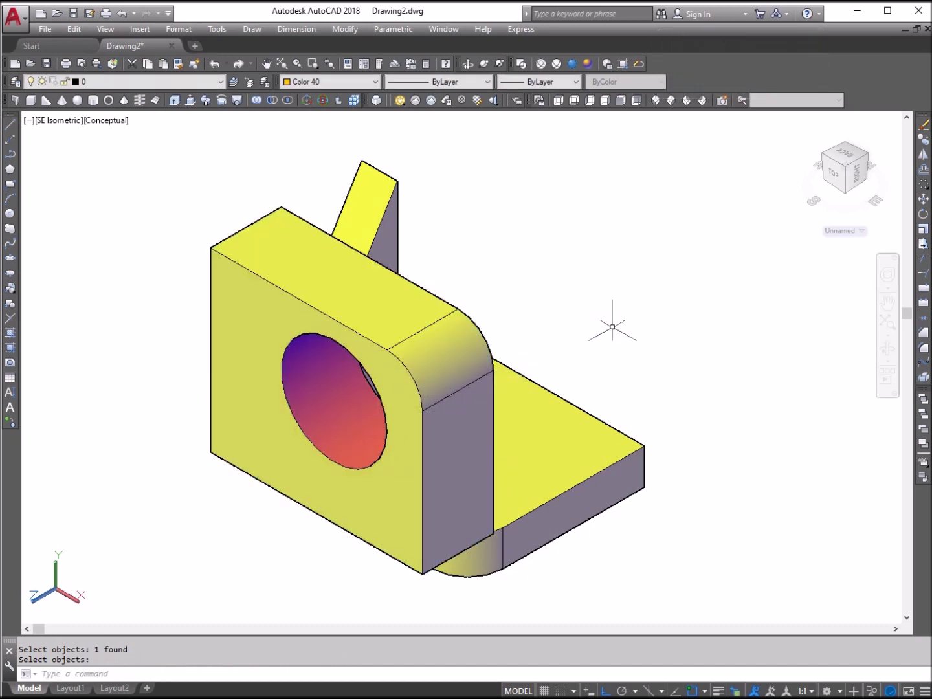
# Move the upright block from its lower rear corner onto the plate's upper rear corner, next to the triangular rib
pyautogui.click(923, 201)
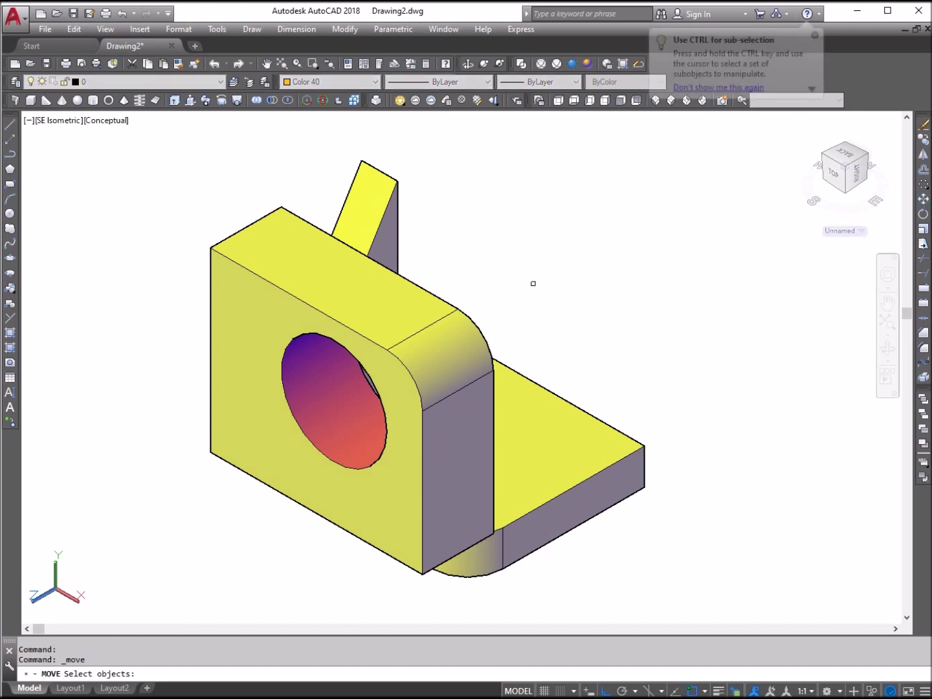
pyautogui.click(426, 293)
pyautogui.press('Return')
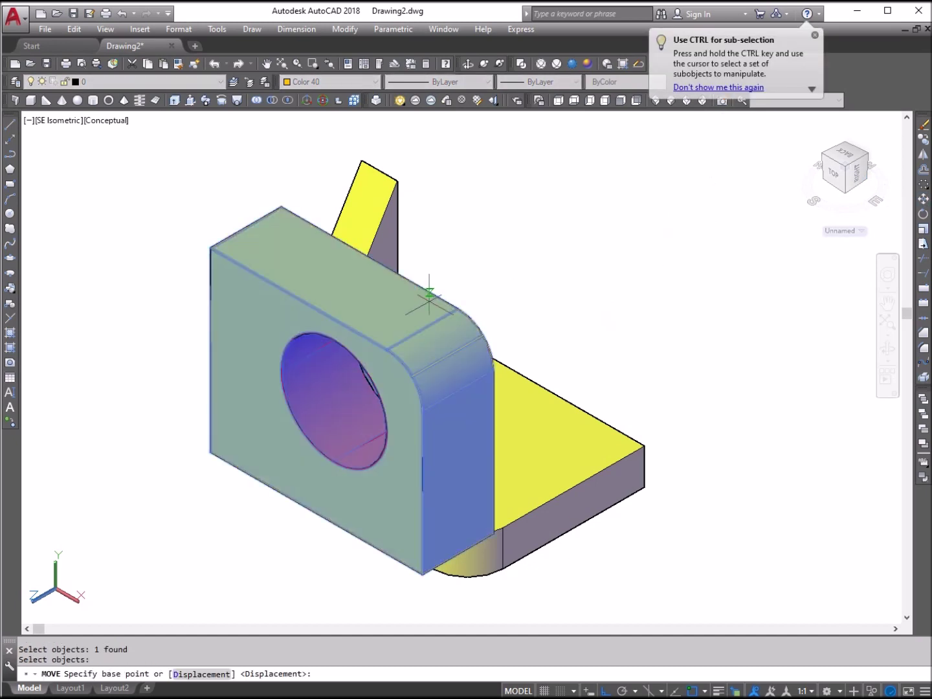
pyautogui.click(491, 533)
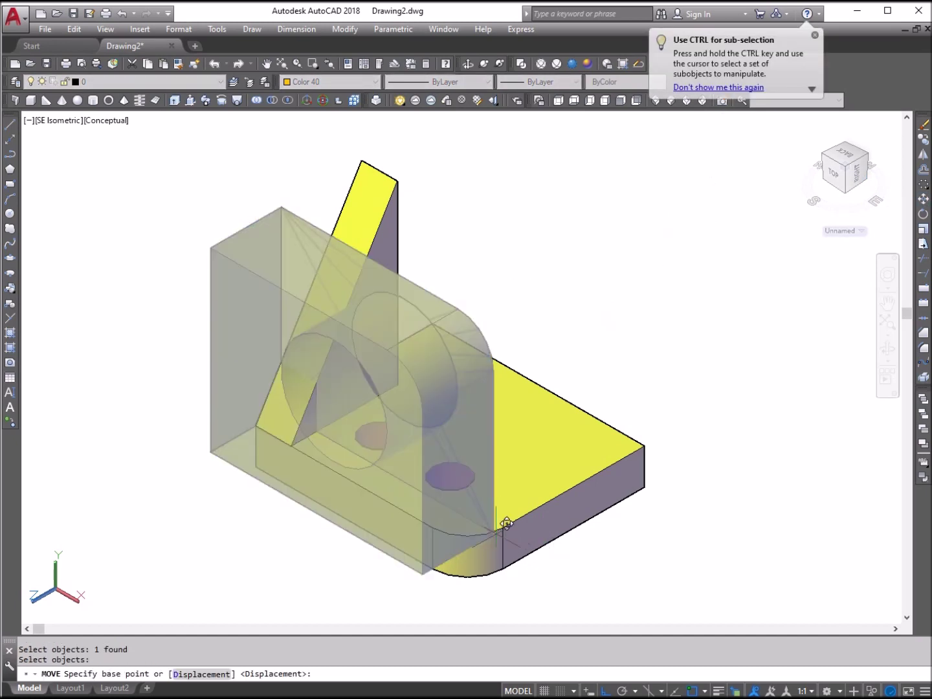
pyautogui.click(654, 437)
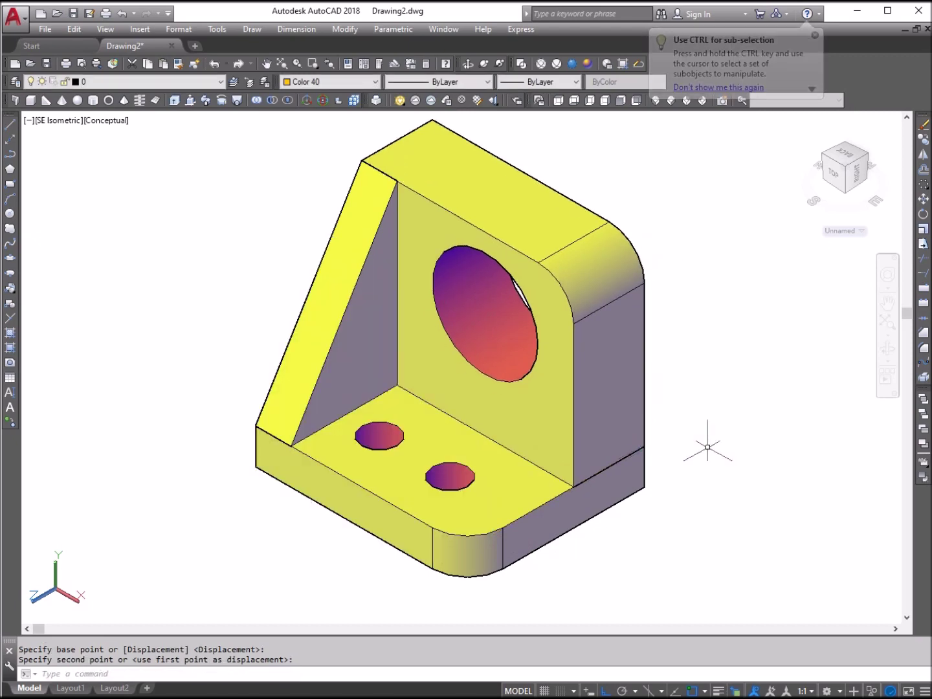
# Union the plate, triangular rib and upright block into one solid
pyautogui.click(257, 102)
pyautogui.click(647, 544)
pyautogui.click(335, 323)
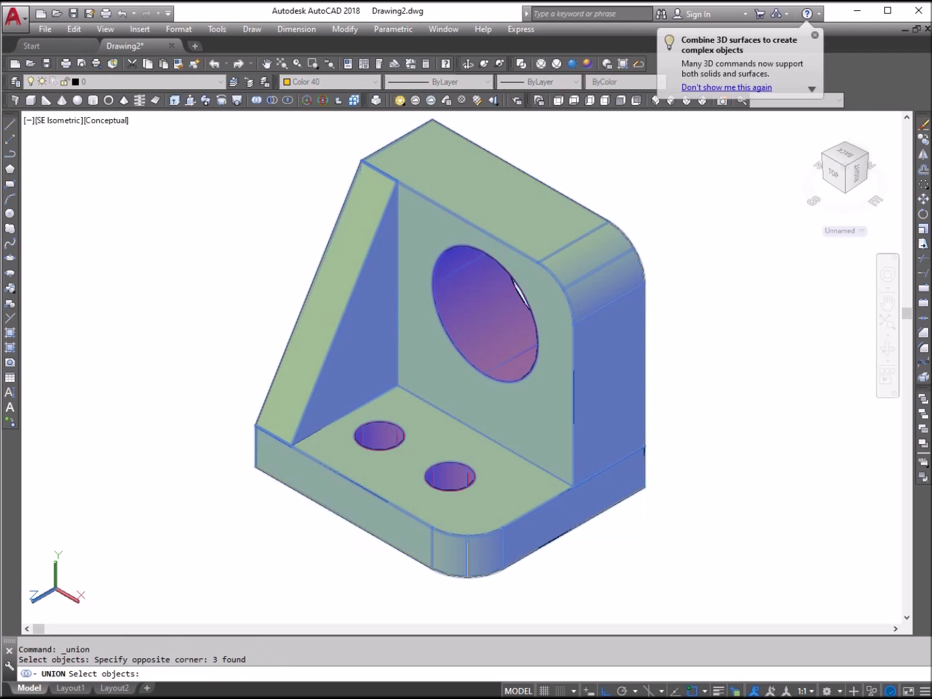
pyautogui.press('Return')
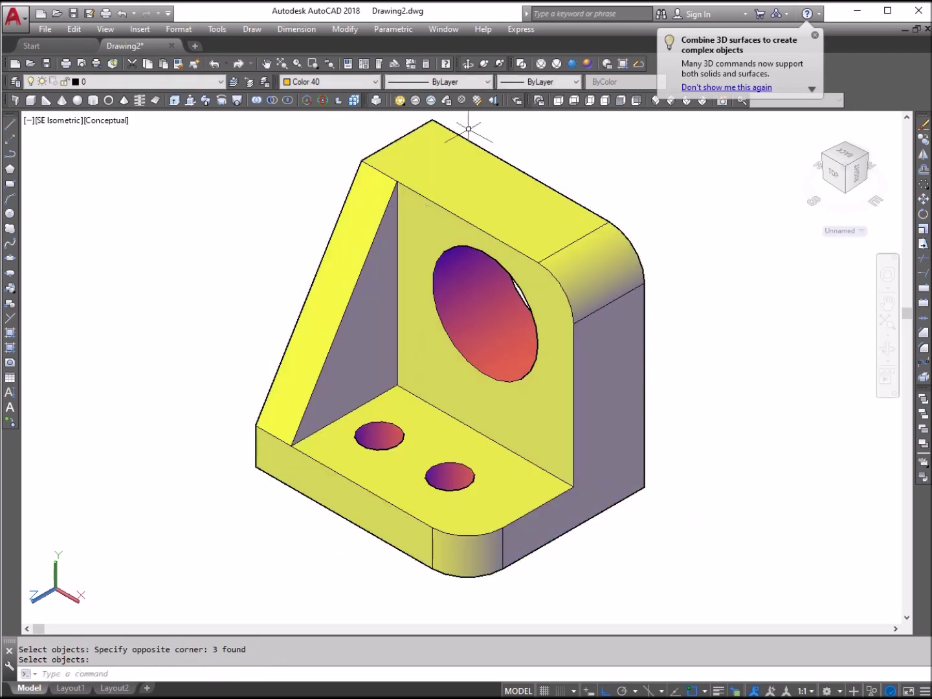
pyautogui.keyDown('shift'); pyautogui.moveTo(401, 444); pyautogui.dragTo(408, 476, button='middle'); pyautogui.keyUp('shift')
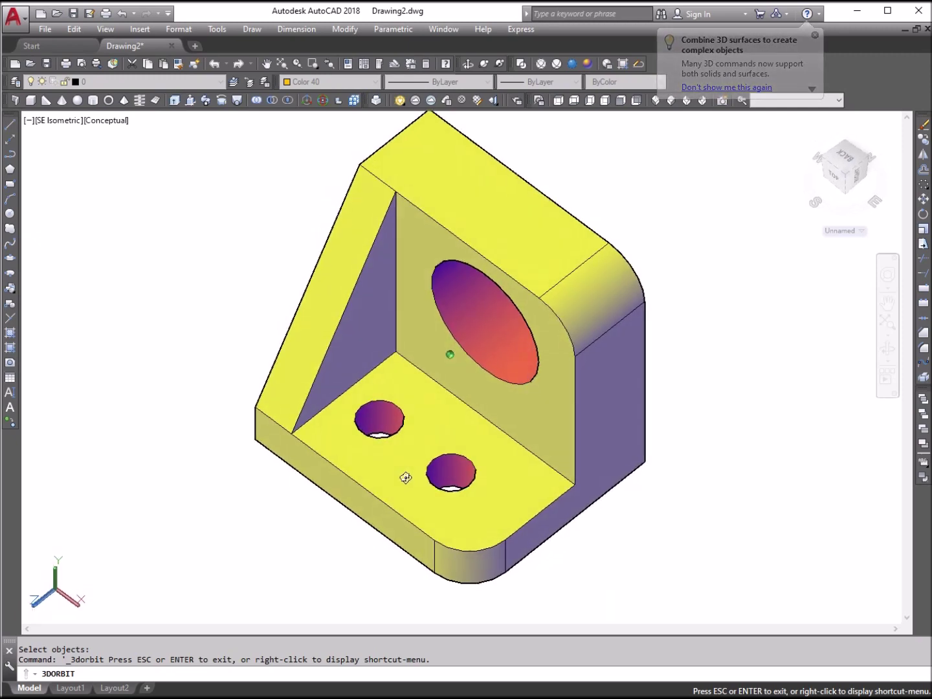
pyautogui.press('Escape')
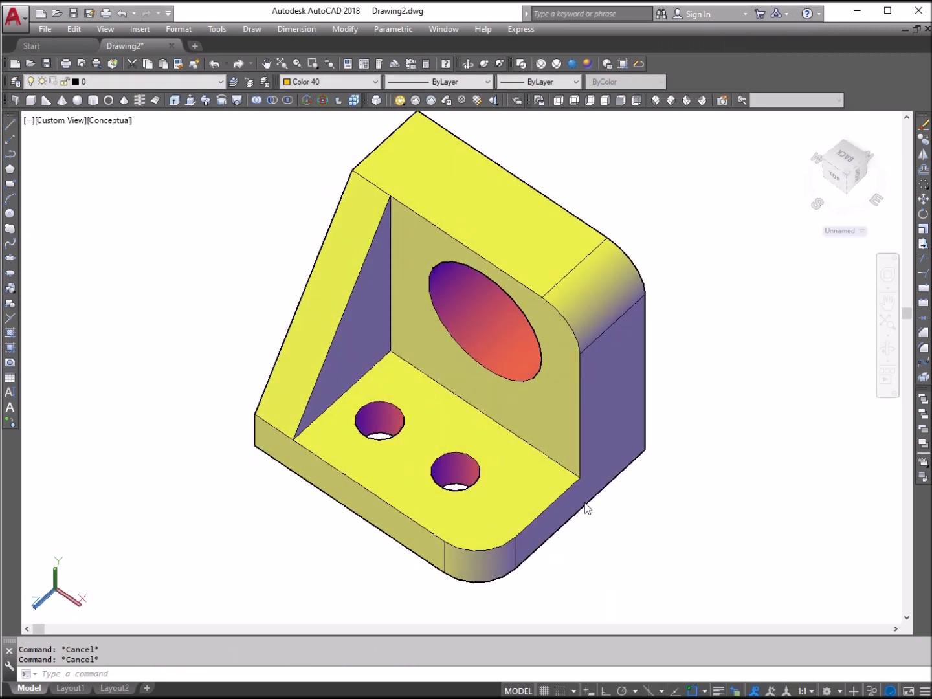
# Erase the combined bracket solid from the drawing
pyautogui.click(740, 591)
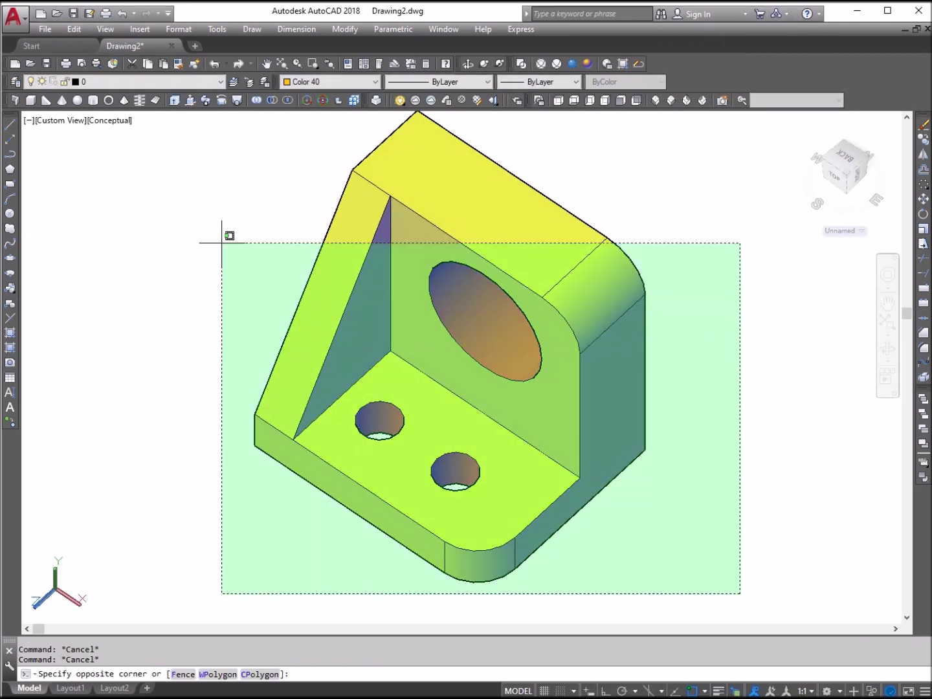
pyautogui.click(207, 209)
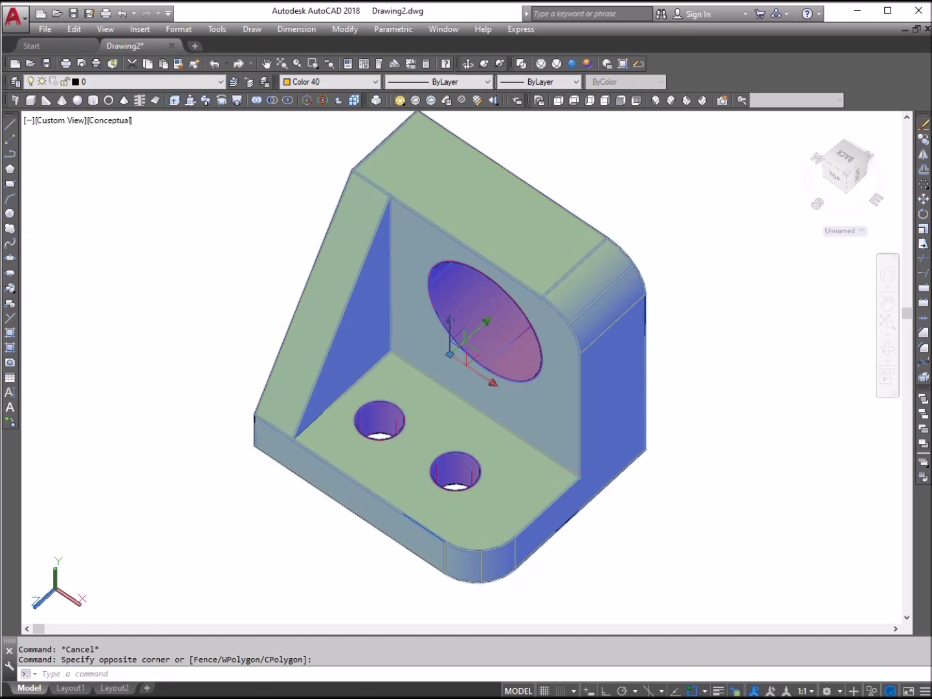
pyautogui.press('Delete')
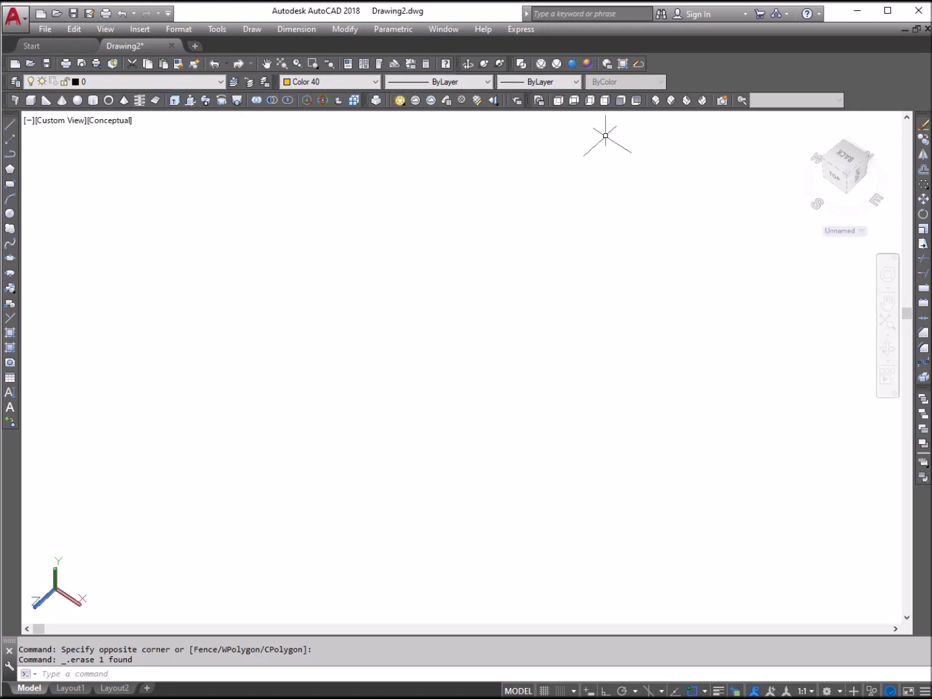
# In the top view with Ortho on, draw a 10-unit horizontal line rightward followed by a 10-unit vertical line upward
pyautogui.click(557, 101)
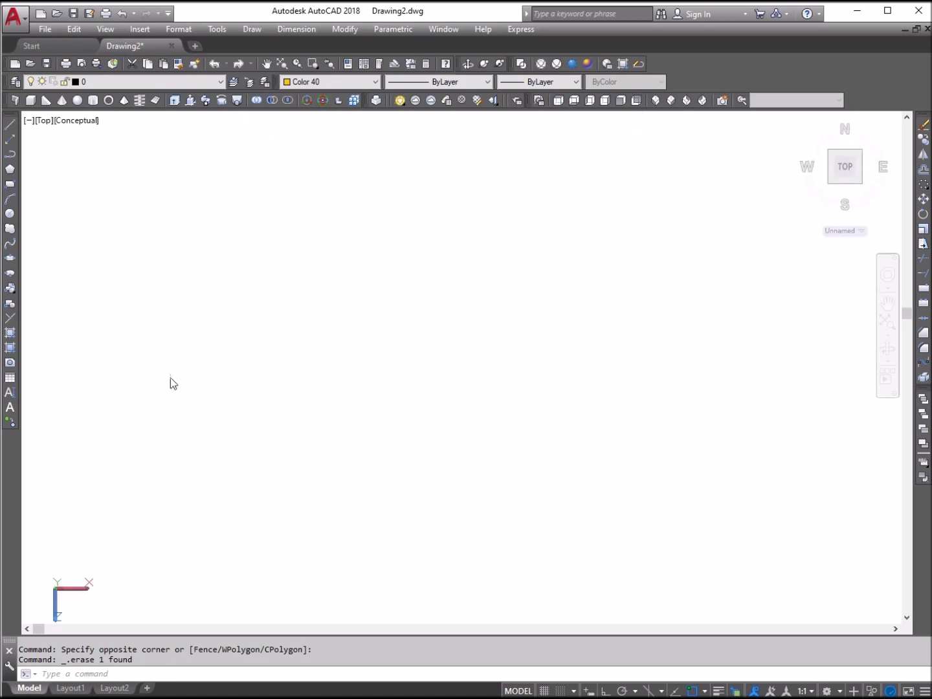
pyautogui.click(10, 124)
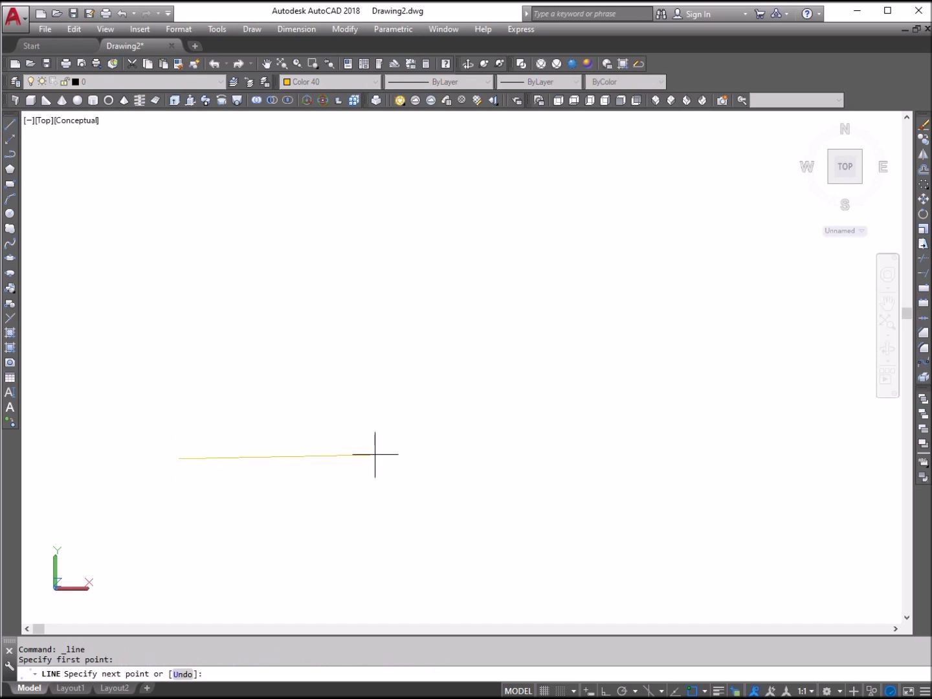
pyautogui.press('F8')
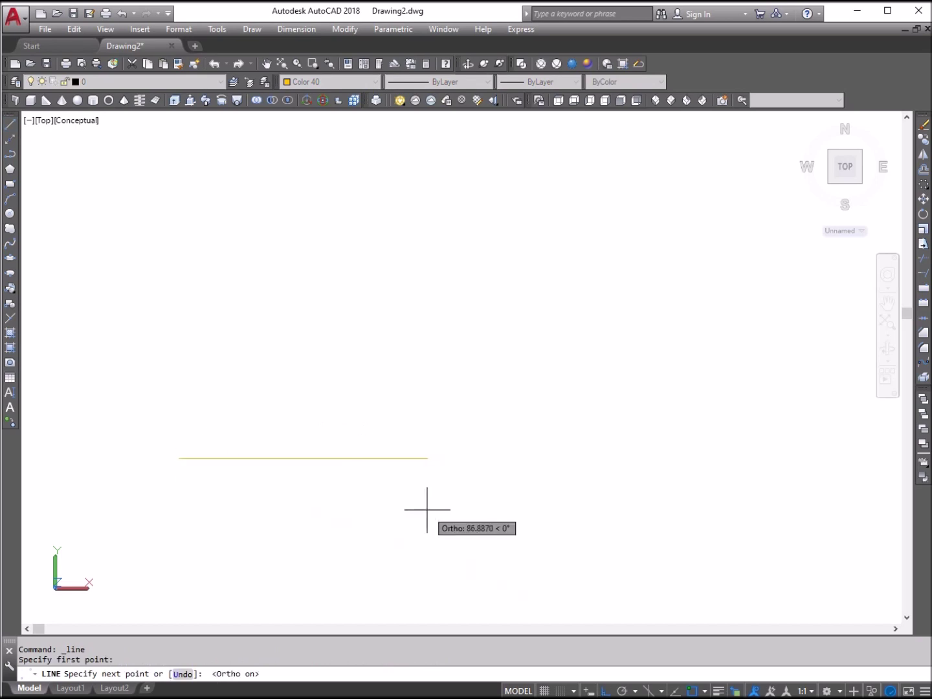
pyautogui.write('10')
pyautogui.press('Return')
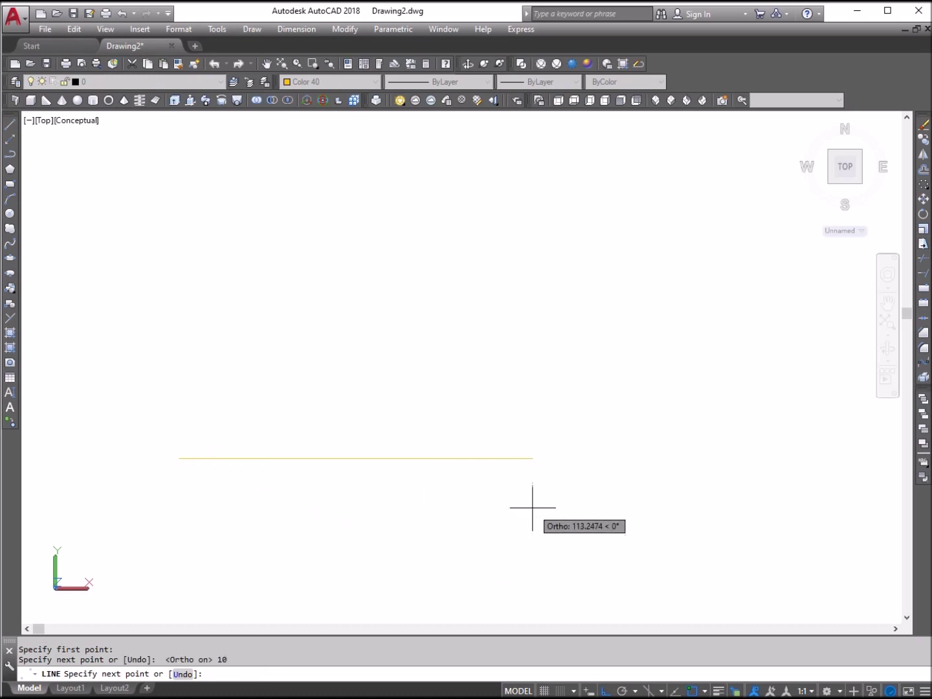
pyautogui.write('10')
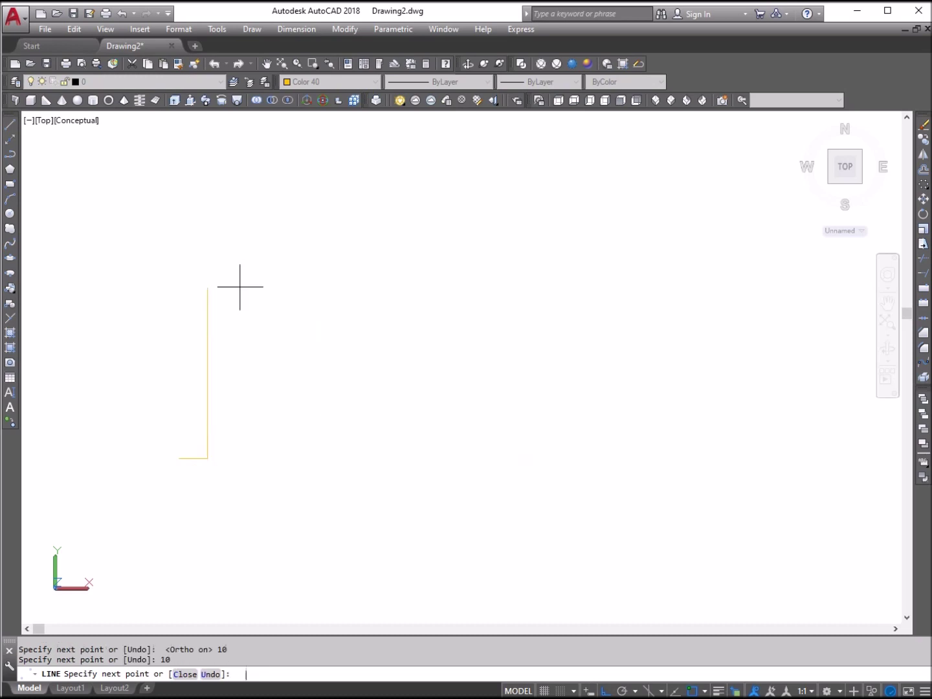
pyautogui.press('Return')
pyautogui.press('Return')
# Draw a rectangle spanning the free endpoints of the two perpendicular lines
pyautogui.click(313, 64)
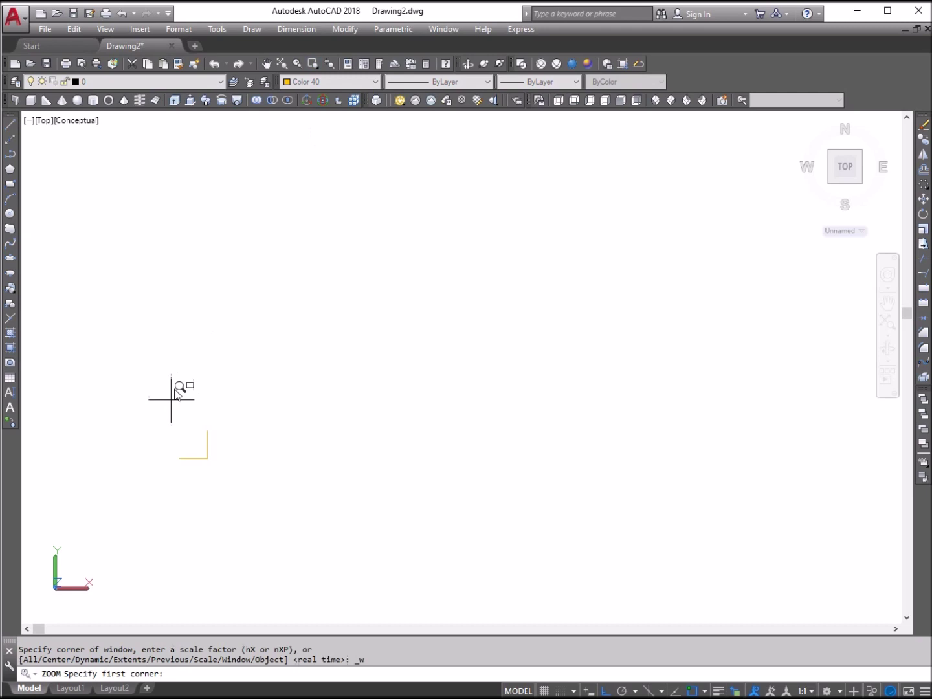
pyautogui.click(165, 416)
pyautogui.click(353, 463)
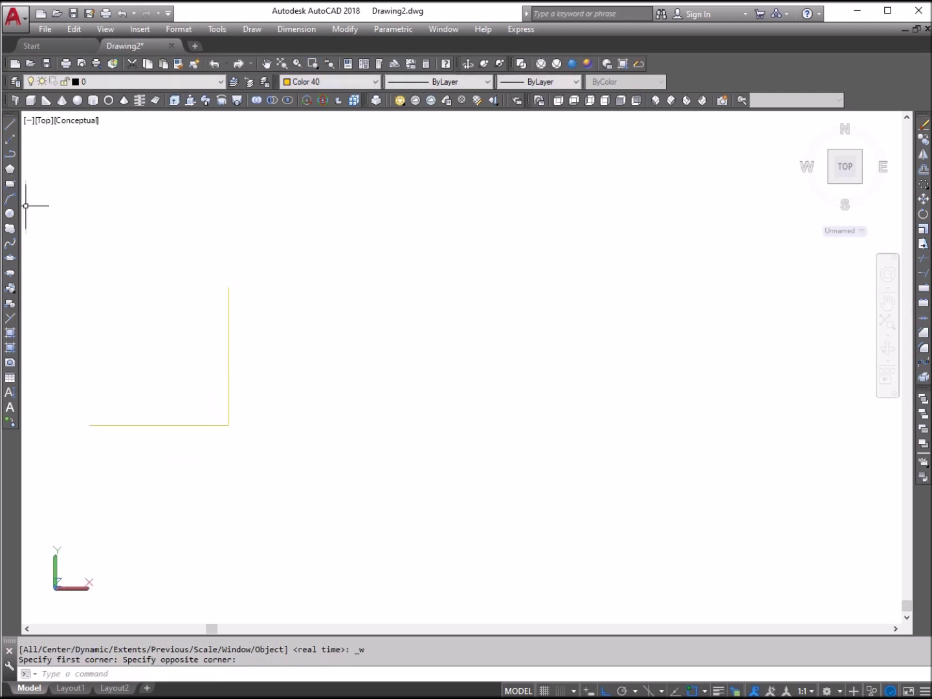
pyautogui.write('rec')
pyautogui.press('Return')
pyautogui.click(228, 287)
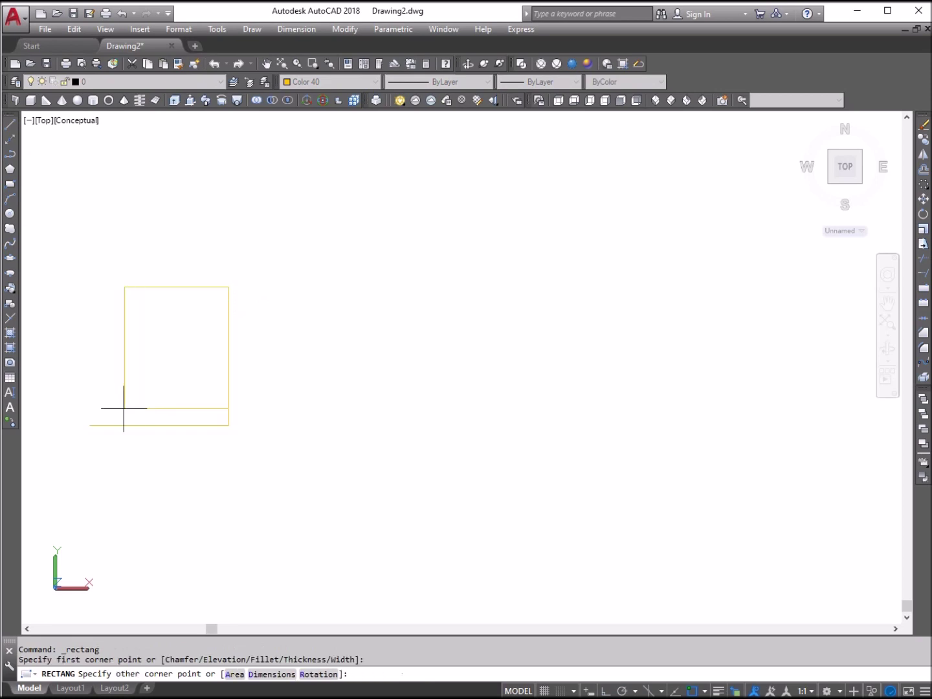
pyautogui.click(90, 425)
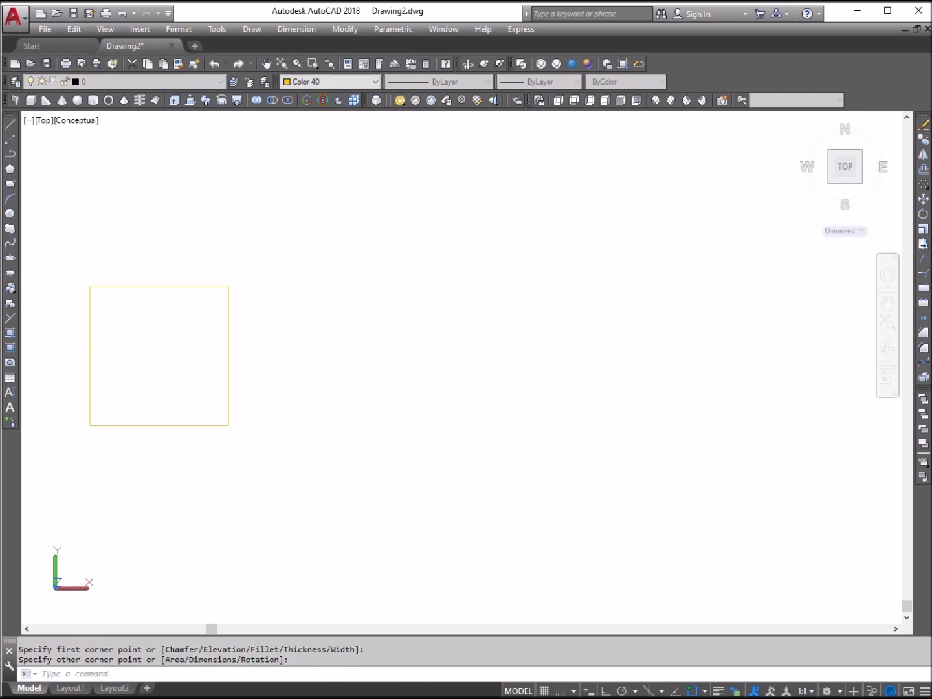
# Move the square horizontally to the right, clear of the two construction lines
pyautogui.rightClick(255, 339)
pyautogui.press('Escape')
pyautogui.press('Escape')
pyautogui.click(922, 199)
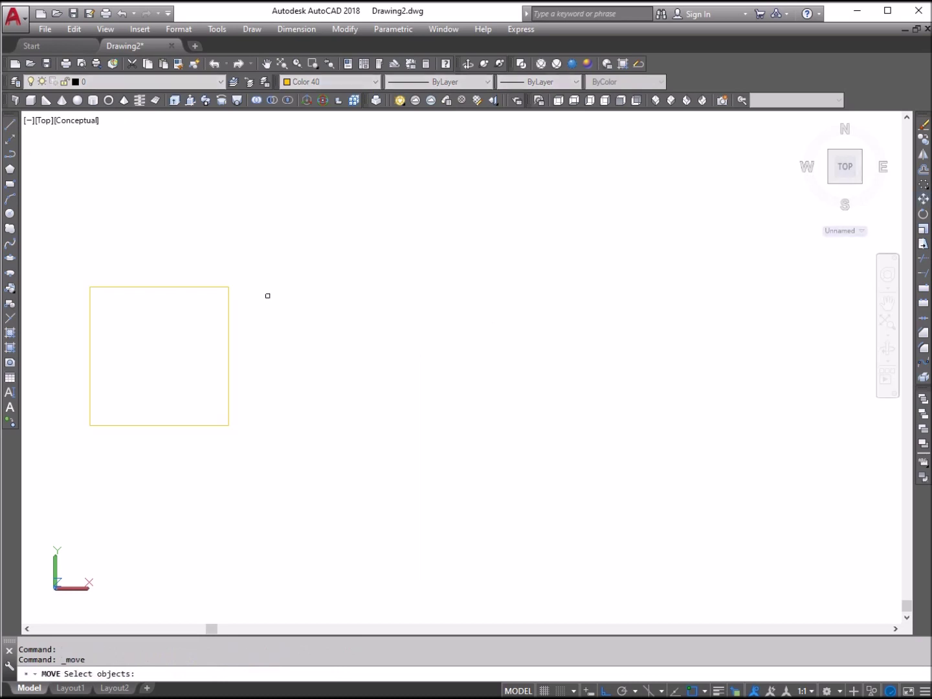
pyautogui.click(66, 229)
pyautogui.press('Return')
pyautogui.click(129, 227)
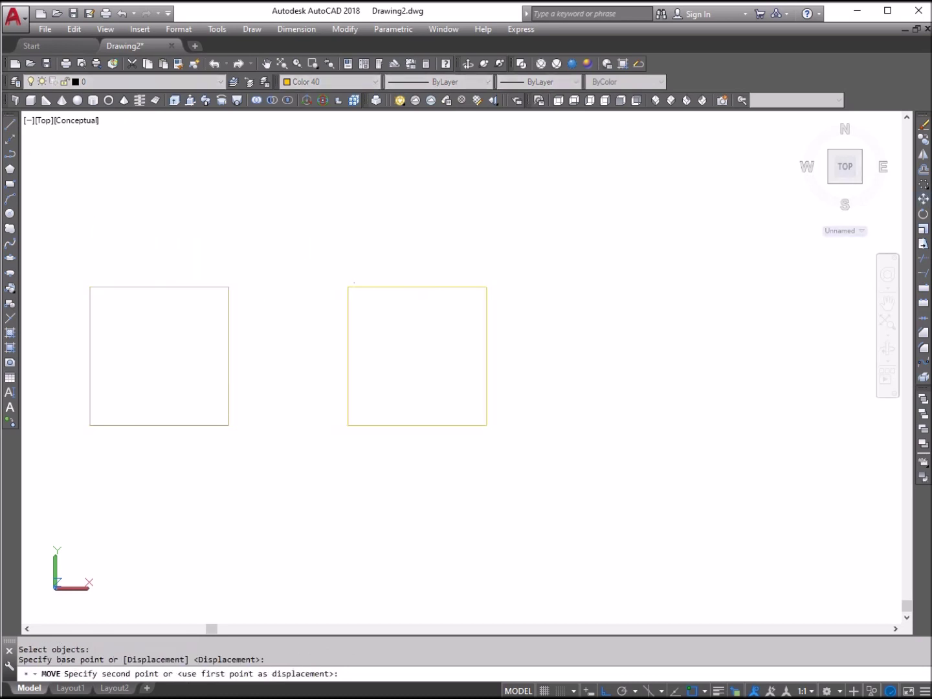
pyautogui.click(388, 226)
# Erase the two construction lines to the left of the square
pyautogui.click(262, 467)
pyautogui.click(87, 286)
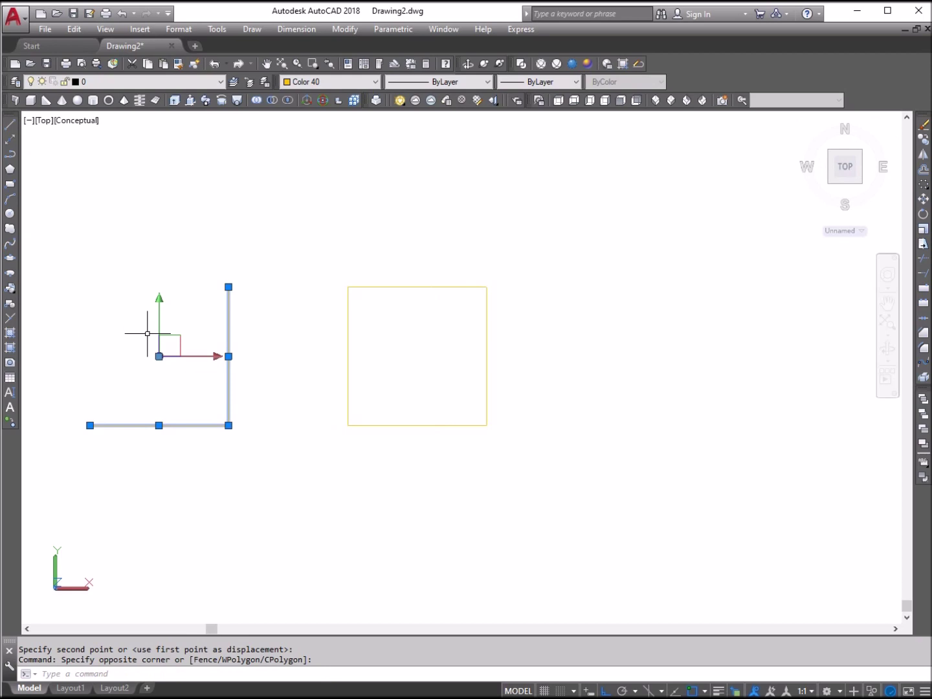
pyautogui.press('Delete')
# Copy the square from its upper-left corner to its upper-right corner to form two adjoining squares
pyautogui.click(923, 139)
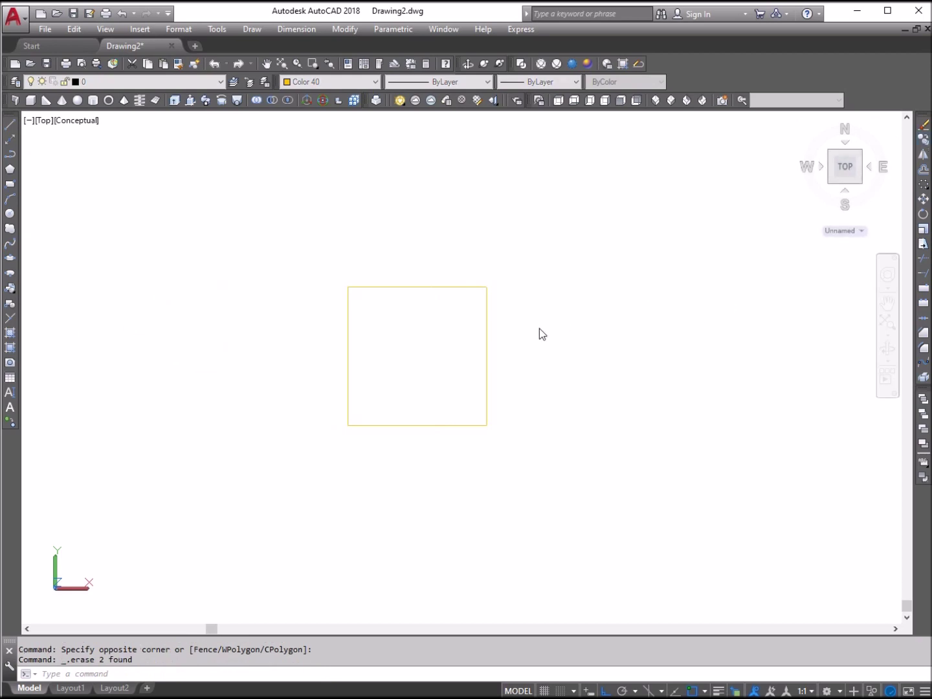
pyautogui.click(539, 392)
pyautogui.click(412, 288)
pyautogui.press('Return')
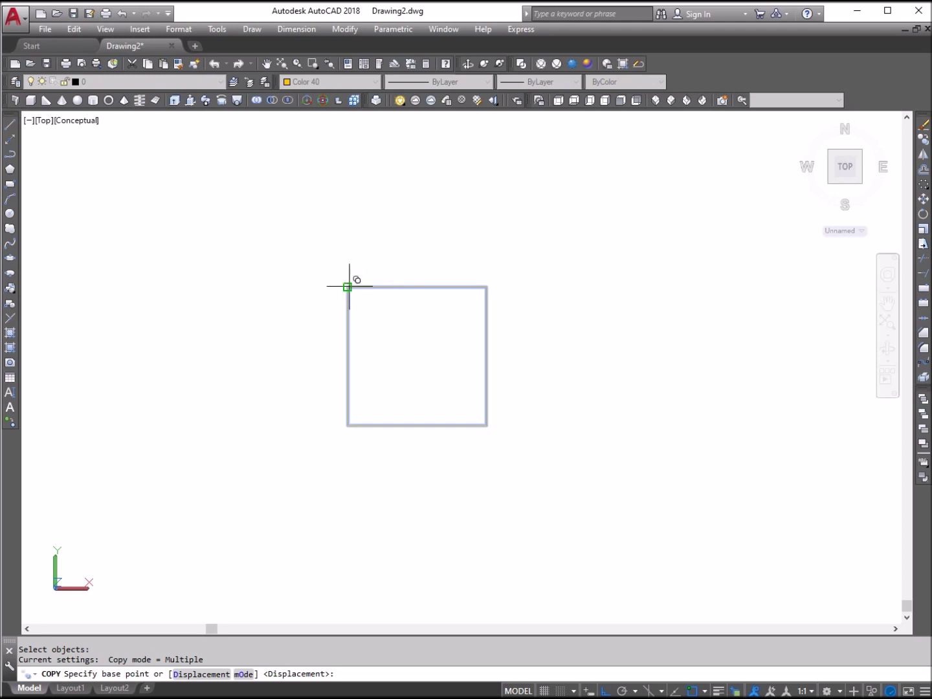
pyautogui.click(347, 286)
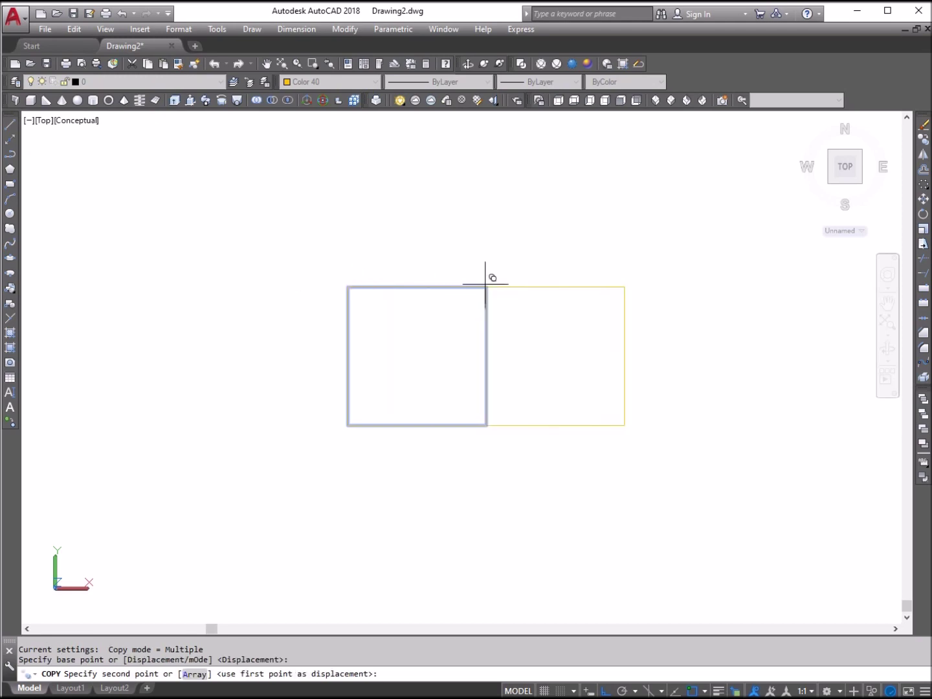
pyautogui.click(486, 285)
pyautogui.press('Escape')
pyautogui.press('Escape')
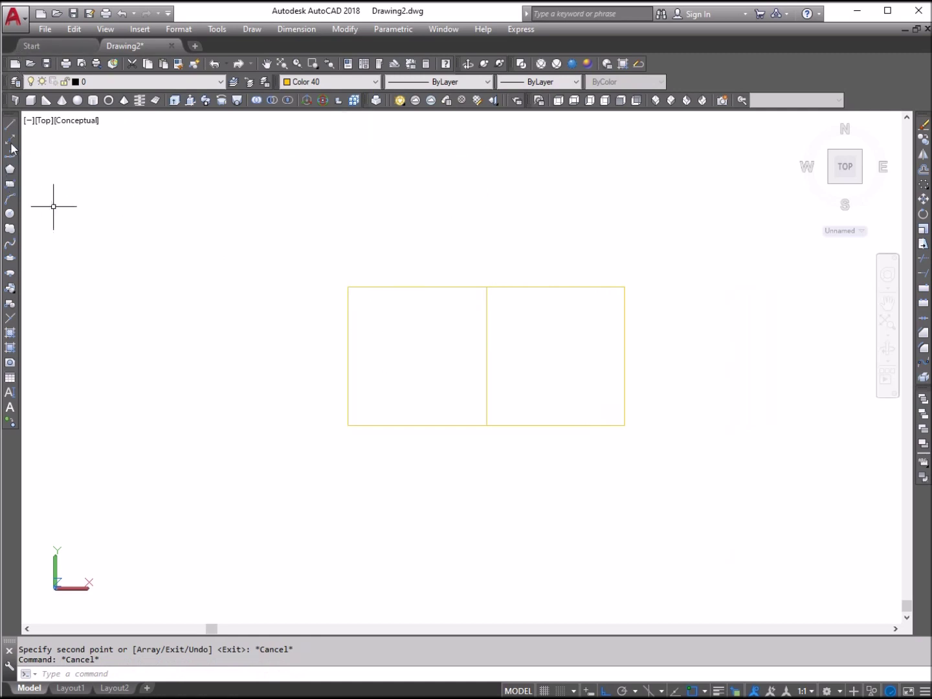
# Draw a 2 Points circle in the left square between the midpoints of its top and bottom edges
pyautogui.click(252, 30)
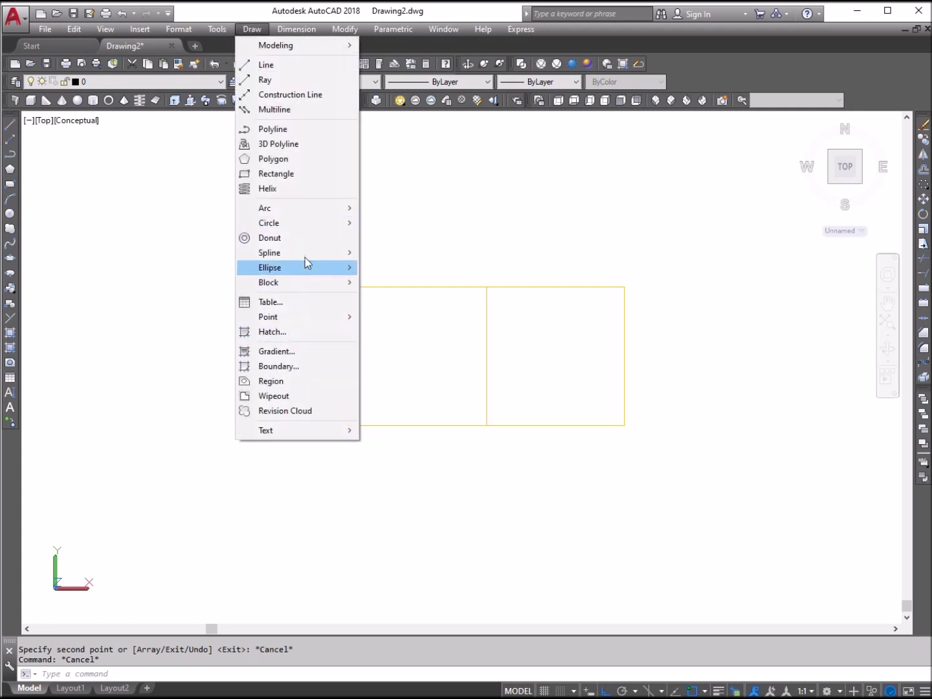
pyautogui.moveTo(317, 223)
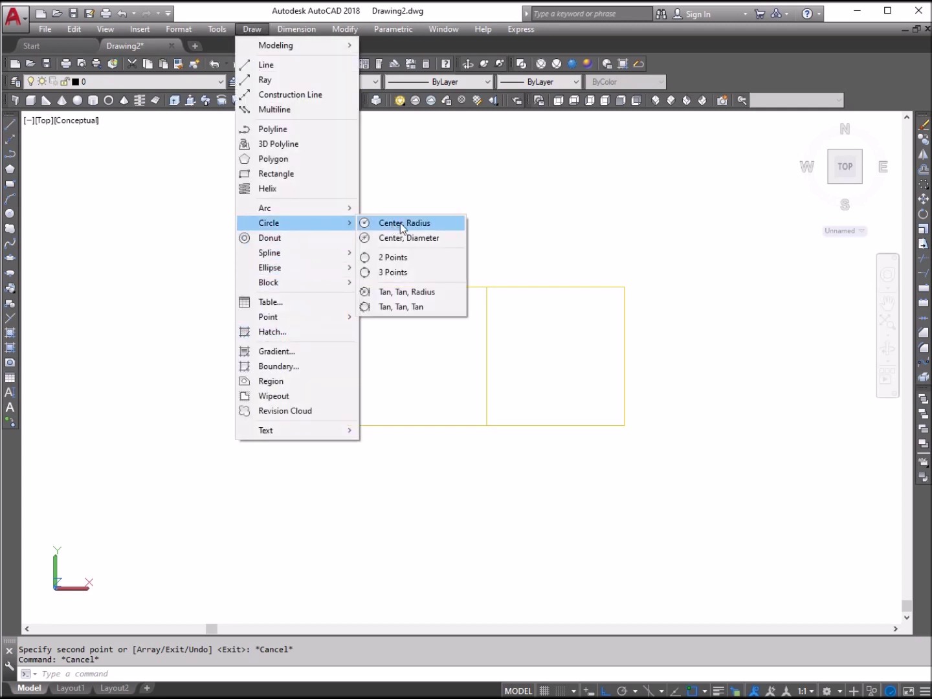
pyautogui.click(403, 259)
pyautogui.click(417, 288)
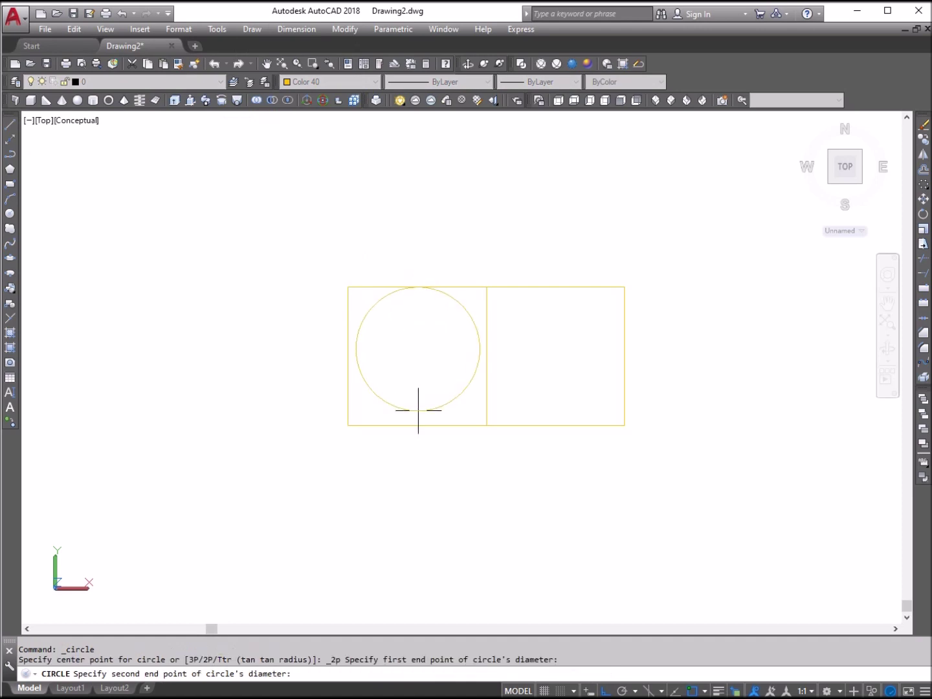
pyautogui.click(417, 426)
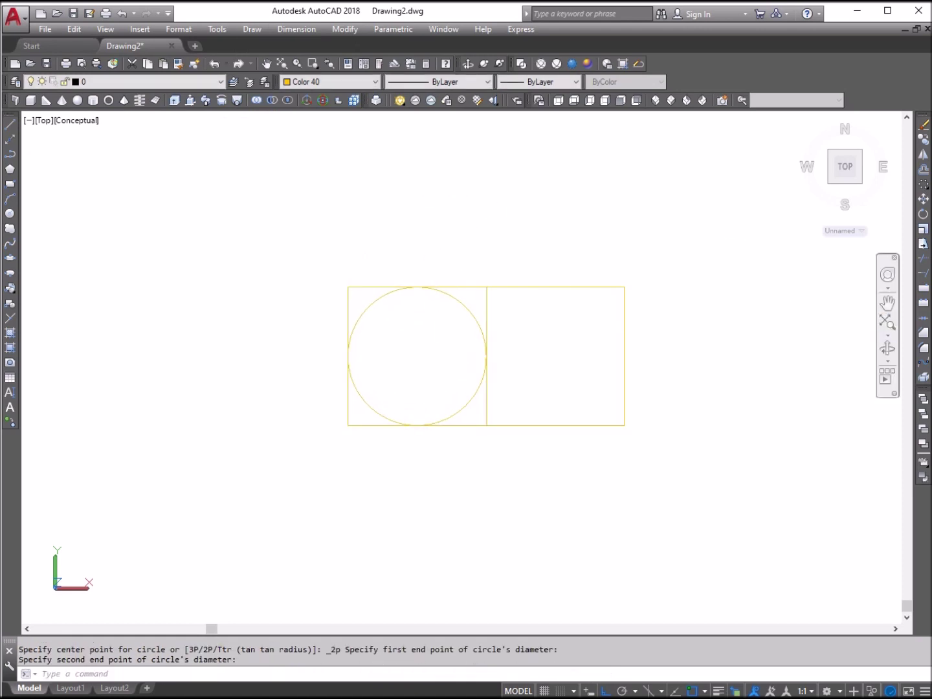
# Trim away the circle's right half and the left square's top and bottom edge portions outside the remaining arc
pyautogui.write('tr')
pyautogui.press('Return')
pyautogui.click(448, 445)
pyautogui.click(392, 276)
pyautogui.press('Return')
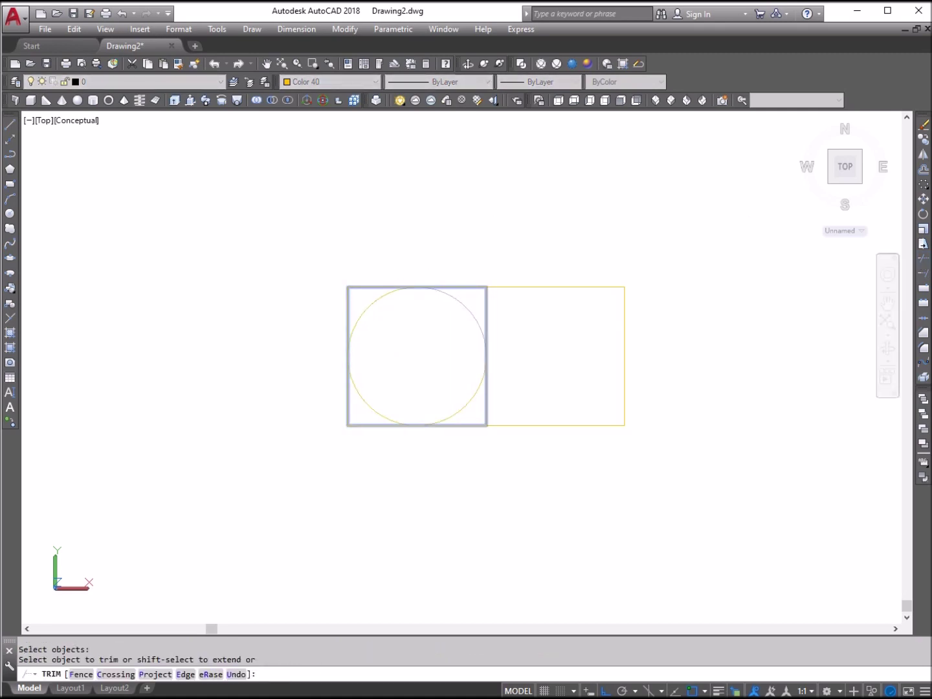
pyautogui.click(462, 303)
pyautogui.click(467, 399)
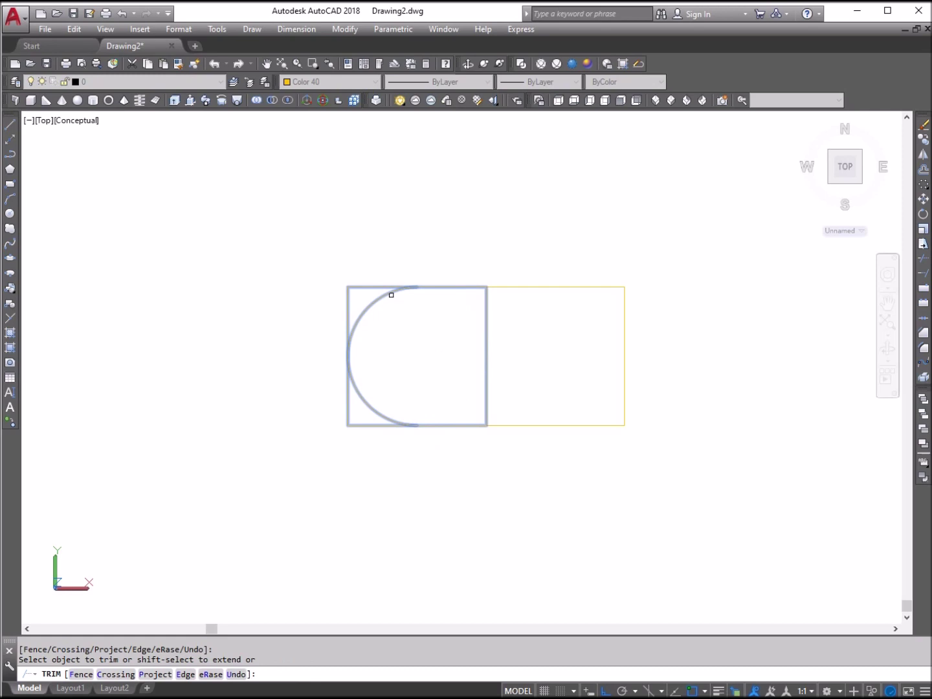
pyautogui.click(382, 287)
pyautogui.click(366, 424)
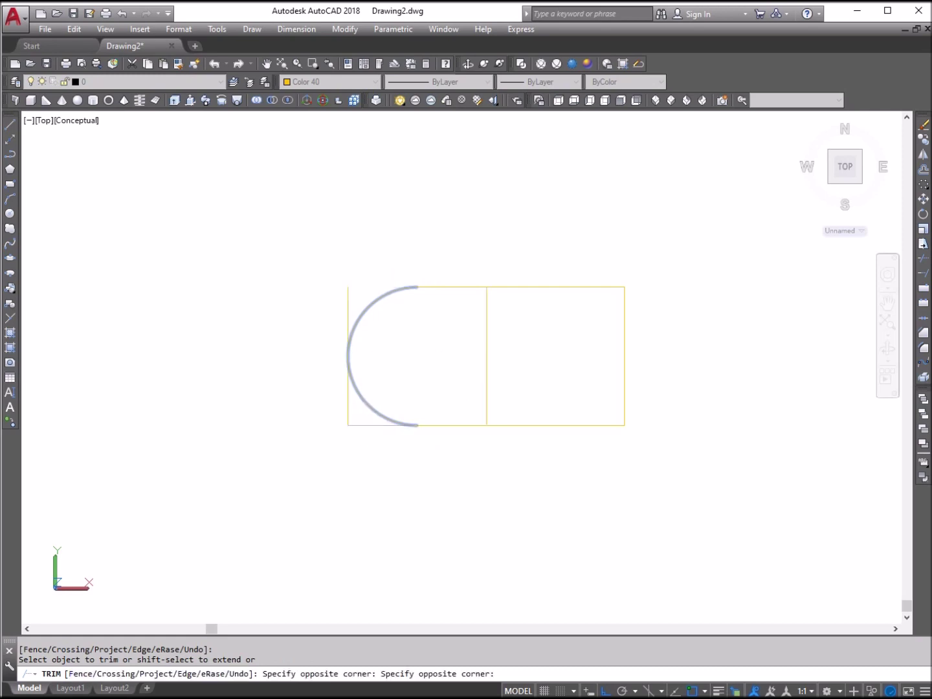
pyautogui.rightClick(395, 287)
pyautogui.click(426, 295)
# Erase the vertical line tangent to the rounded end on the profile's left side
pyautogui.click(358, 296)
pyautogui.click(343, 275)
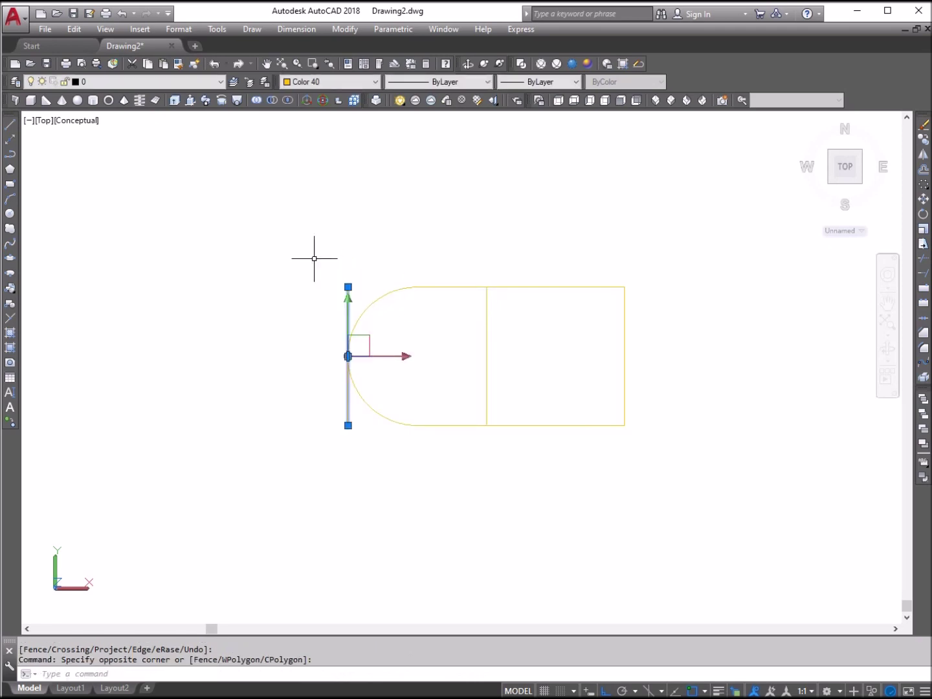
pyautogui.press('Delete')
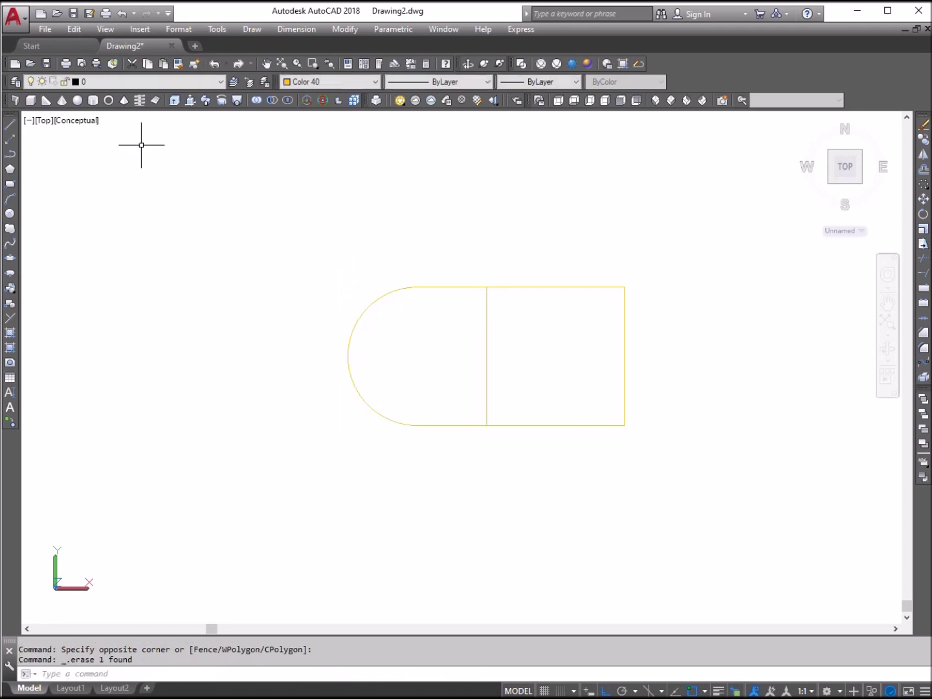
# Draw a circle of radius 2 at the center of the rounded end's arc
pyautogui.click(9, 215)
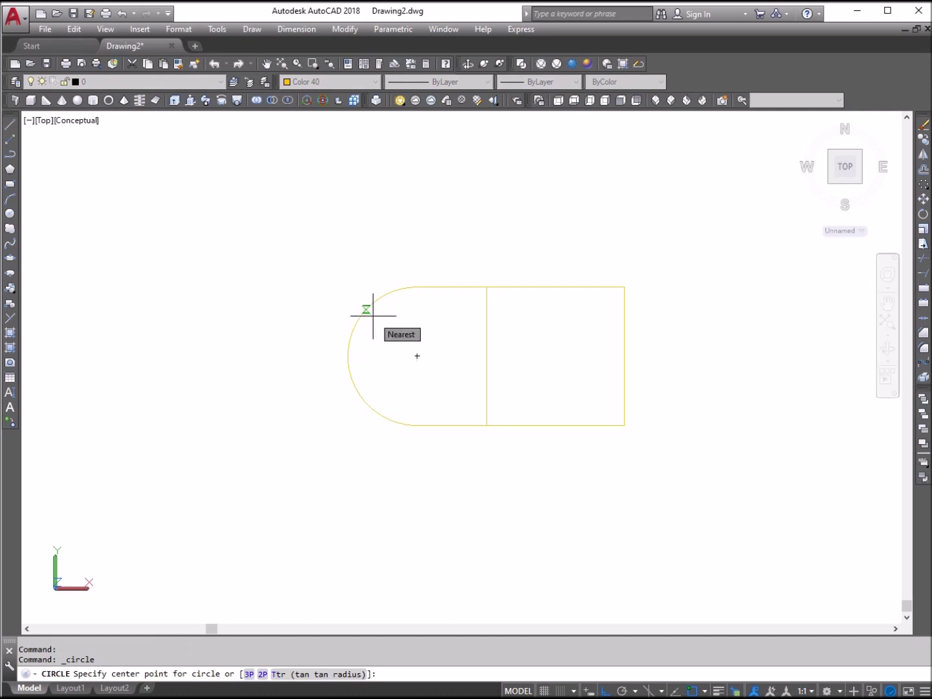
pyautogui.click(416, 356)
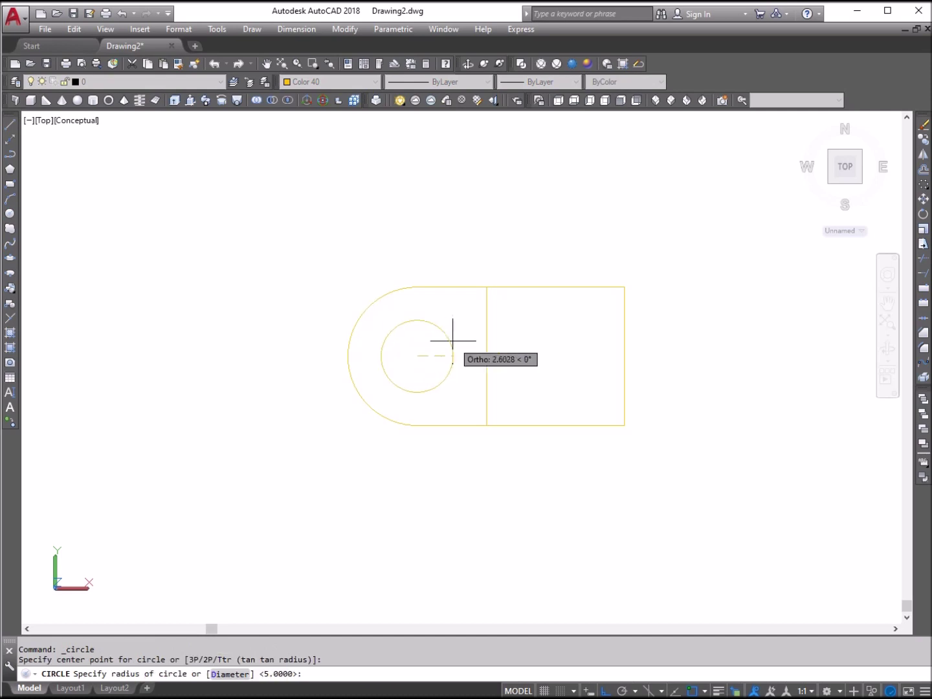
pyautogui.write('2')
pyautogui.press('Return')
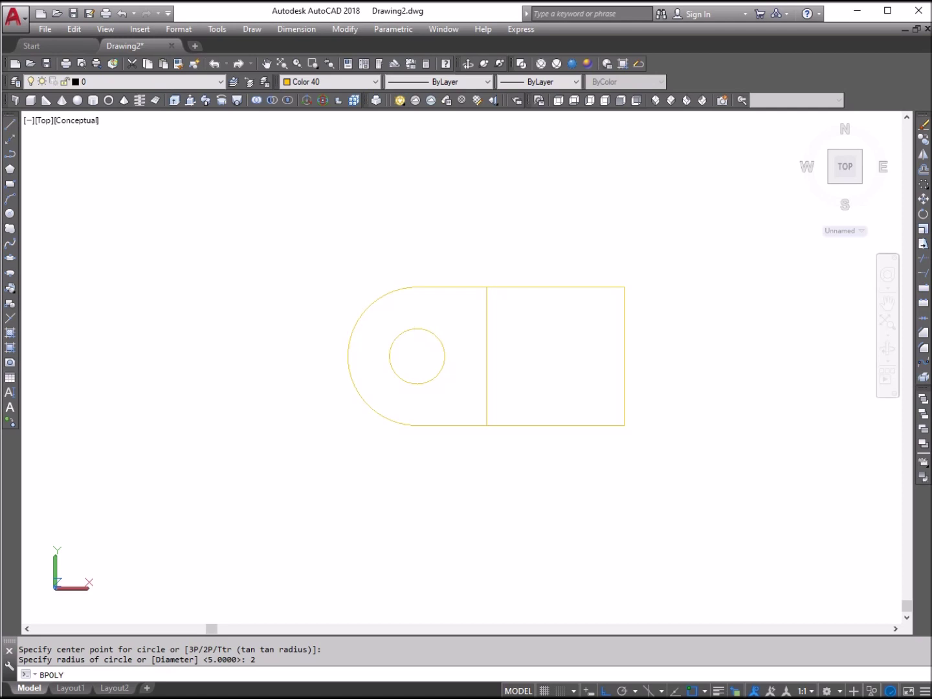
# Create polyline boundaries with BPOLY from a point between the hole circle and the rounded outline
pyautogui.press('Return')
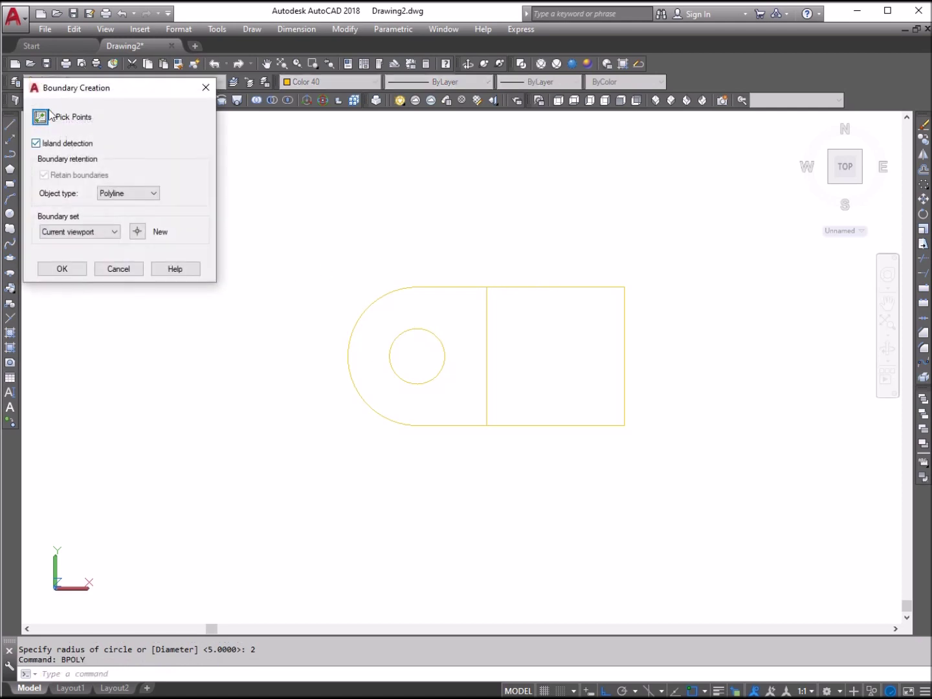
pyautogui.click(40, 118)
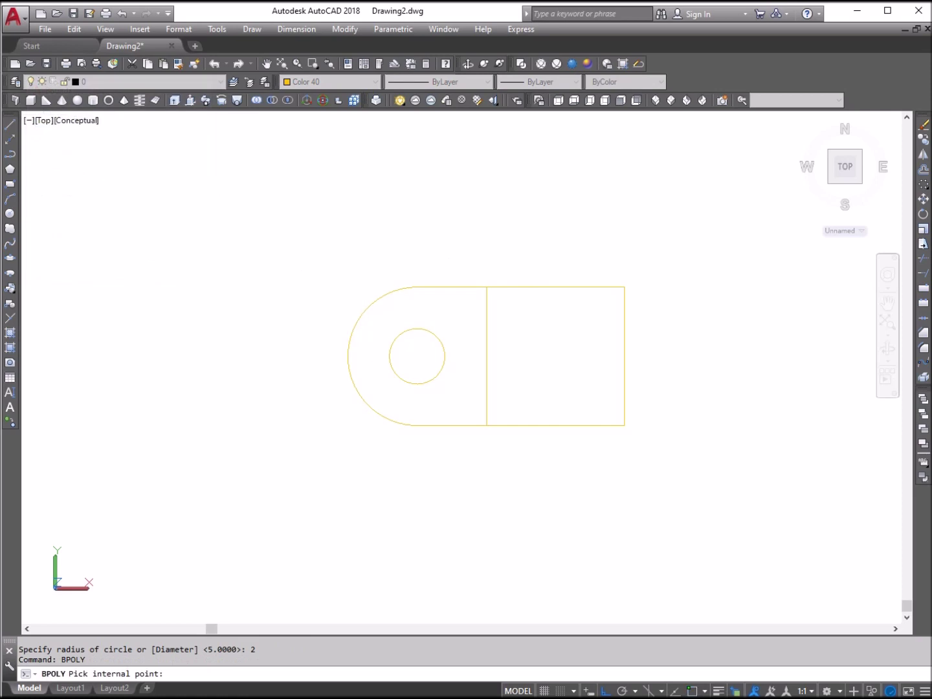
pyautogui.click(415, 323)
pyautogui.press('Return')
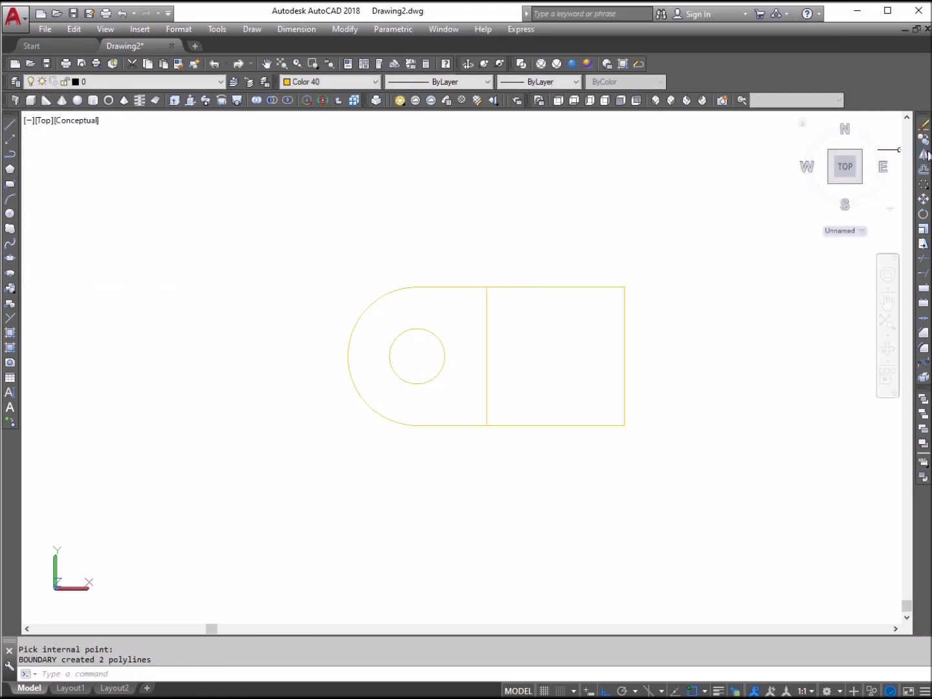
# Mirror the rounded outline and its circle about the vertical line through the square's top-edge midpoint, keeping the originals
pyautogui.click(926, 155)
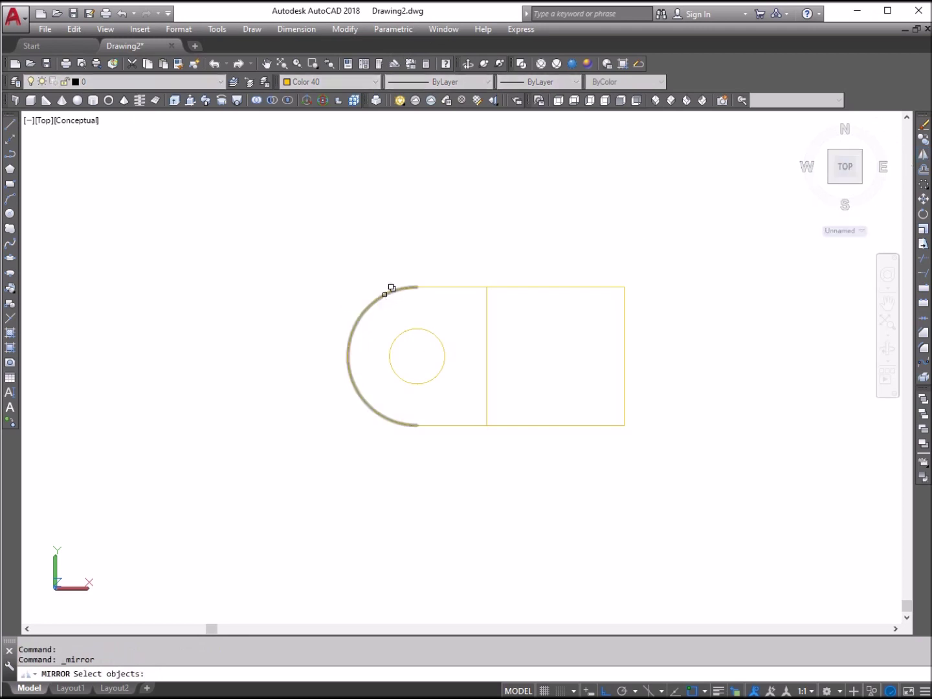
pyautogui.click(393, 287)
pyautogui.click(437, 360)
pyautogui.click(413, 323)
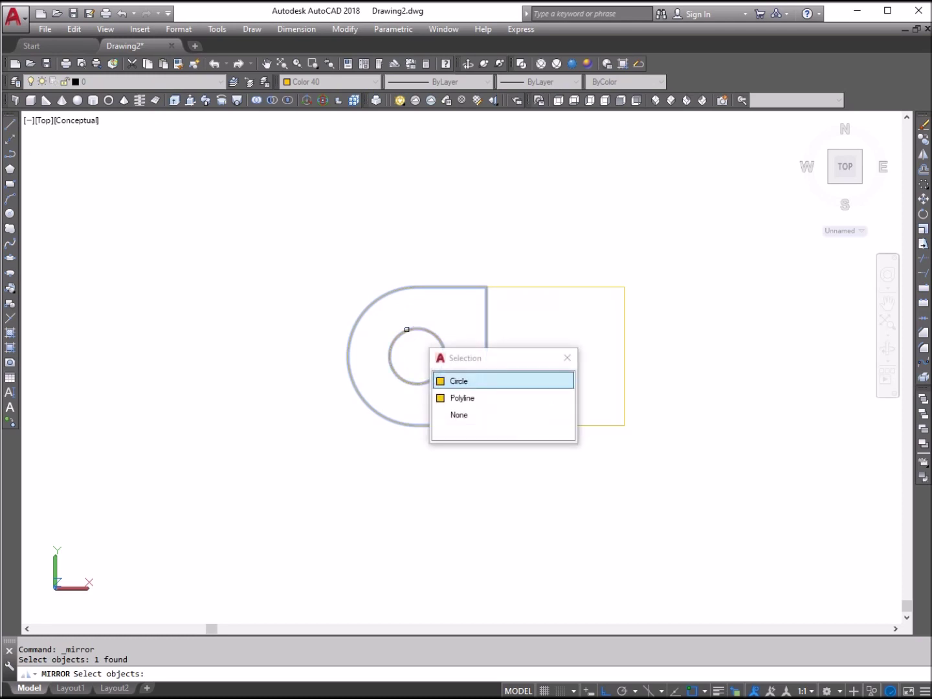
pyautogui.click(466, 382)
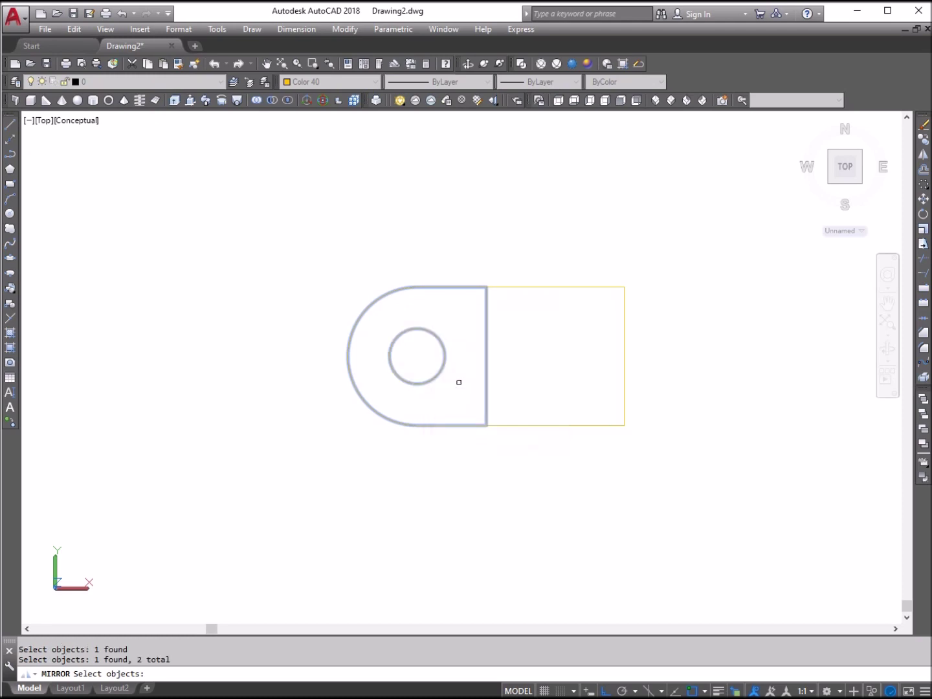
pyautogui.press('Return')
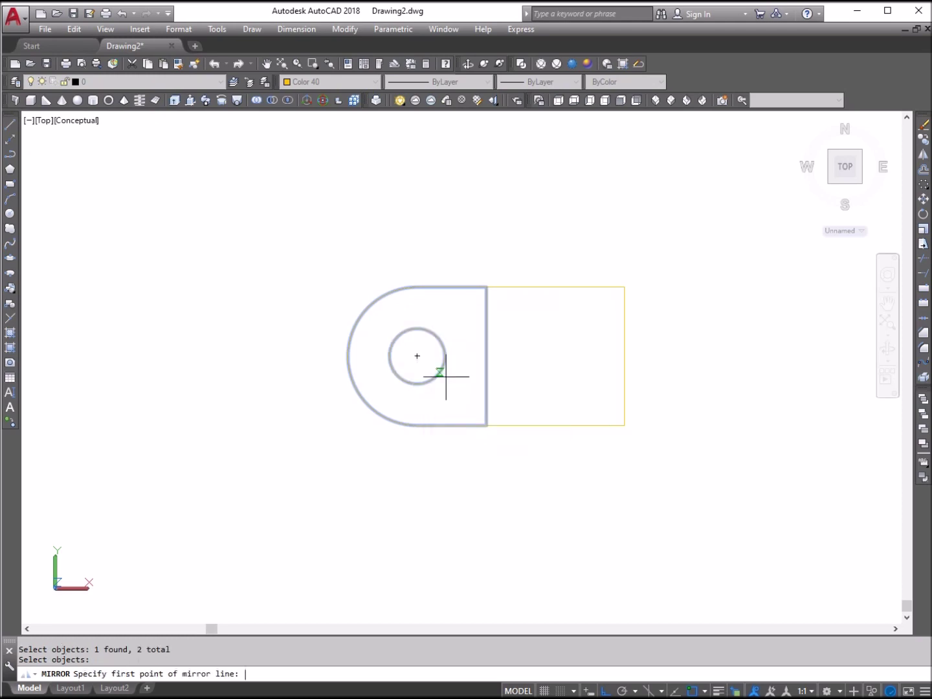
pyautogui.click(552, 288)
pyautogui.click(536, 218)
pyautogui.press('Return')
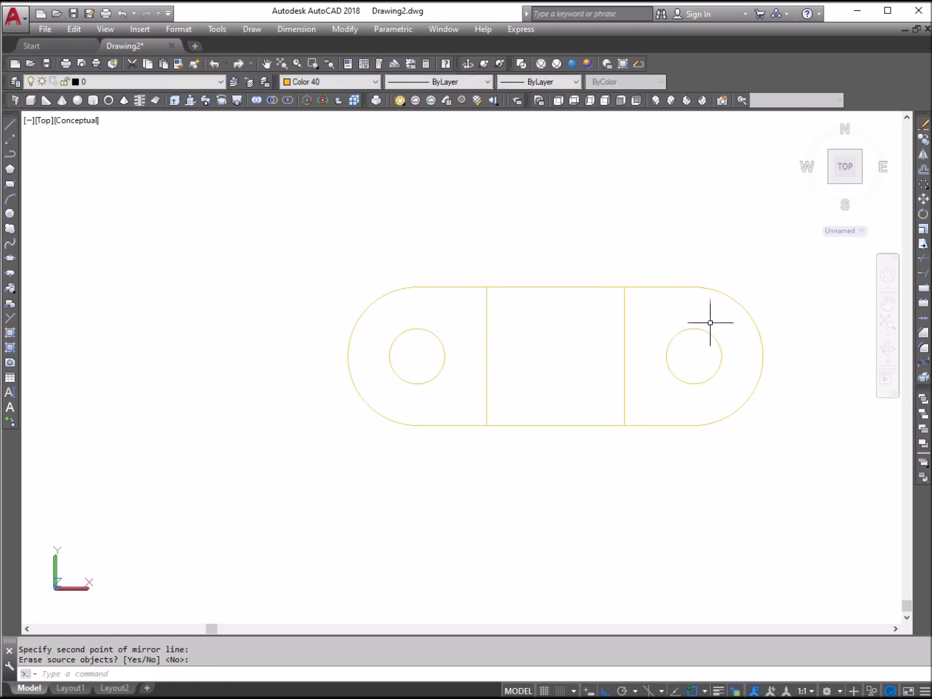
# Move both rounded polylines, their circles and the middle square straight up, clear of the leftover source geometry
pyautogui.click(924, 198)
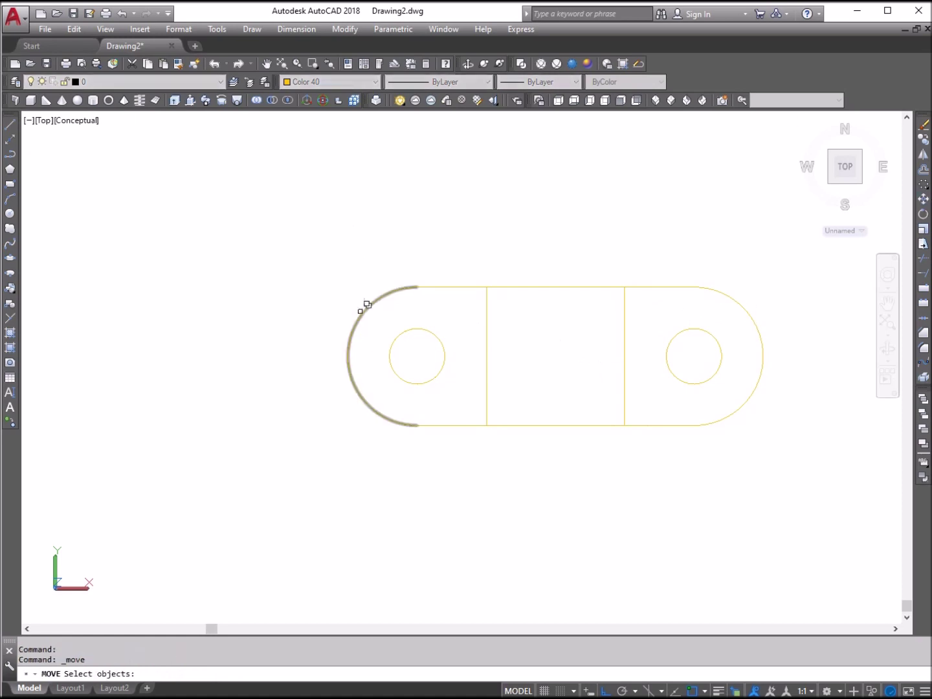
pyautogui.click(374, 301)
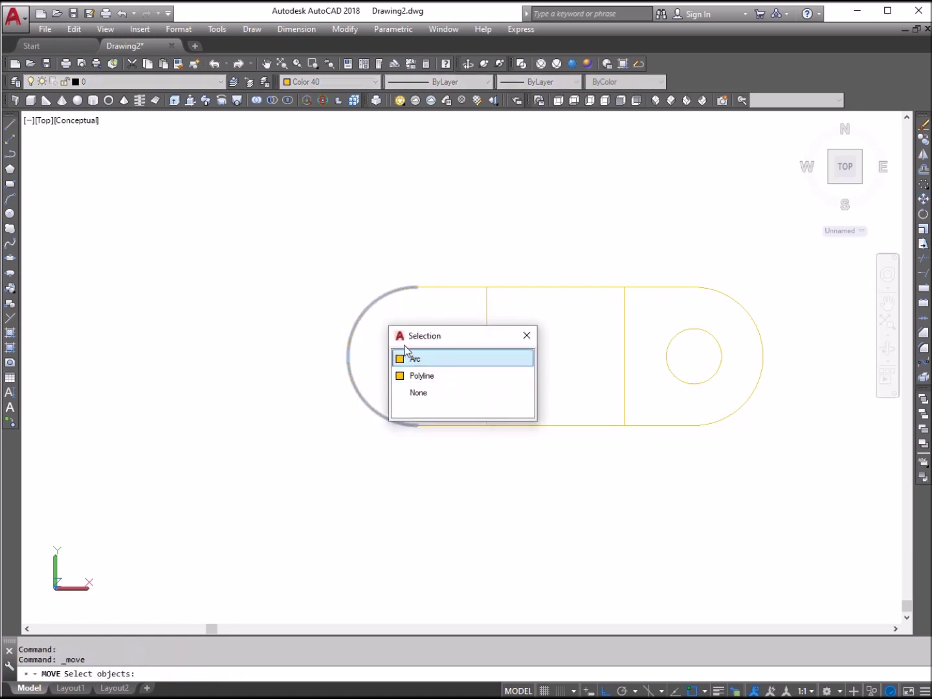
pyautogui.click(410, 376)
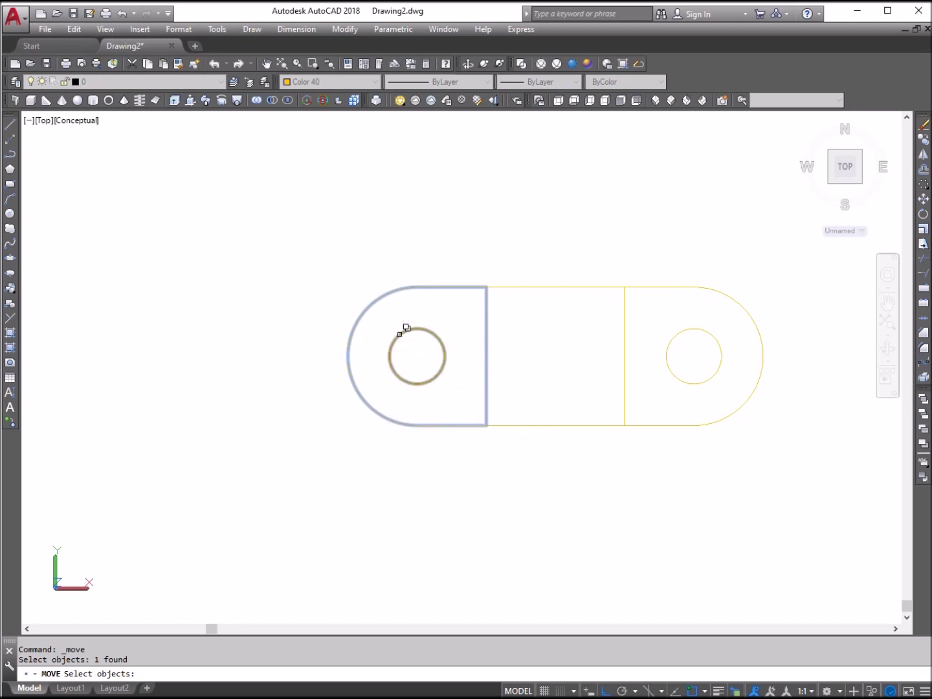
pyautogui.click(399, 335)
pyautogui.click(453, 387)
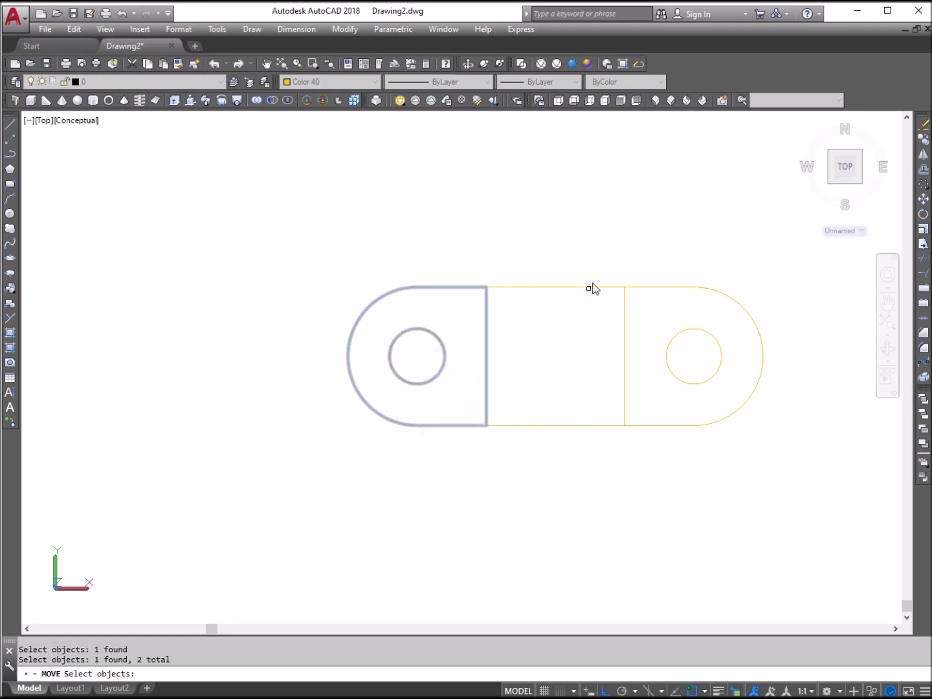
pyautogui.click(590, 287)
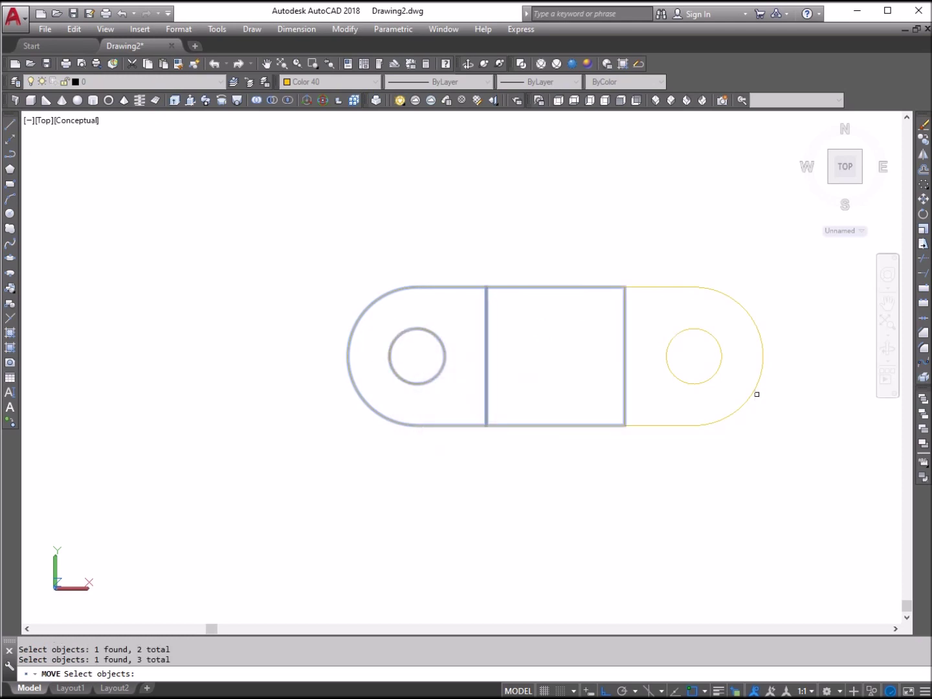
pyautogui.click(750, 416)
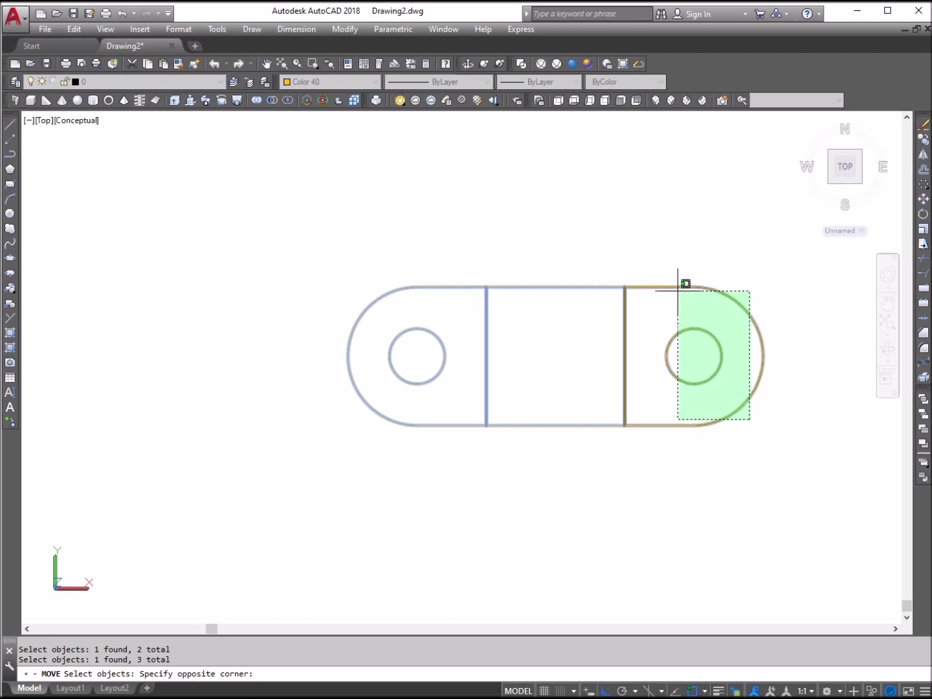
pyautogui.click(676, 264)
pyautogui.press('Return')
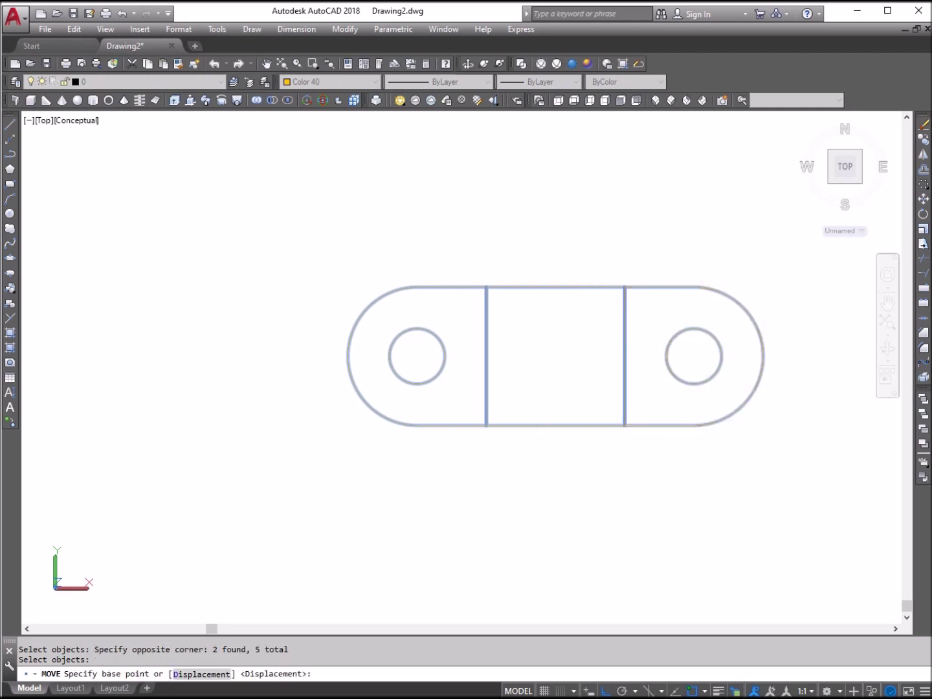
pyautogui.click(476, 372)
pyautogui.click(478, 209)
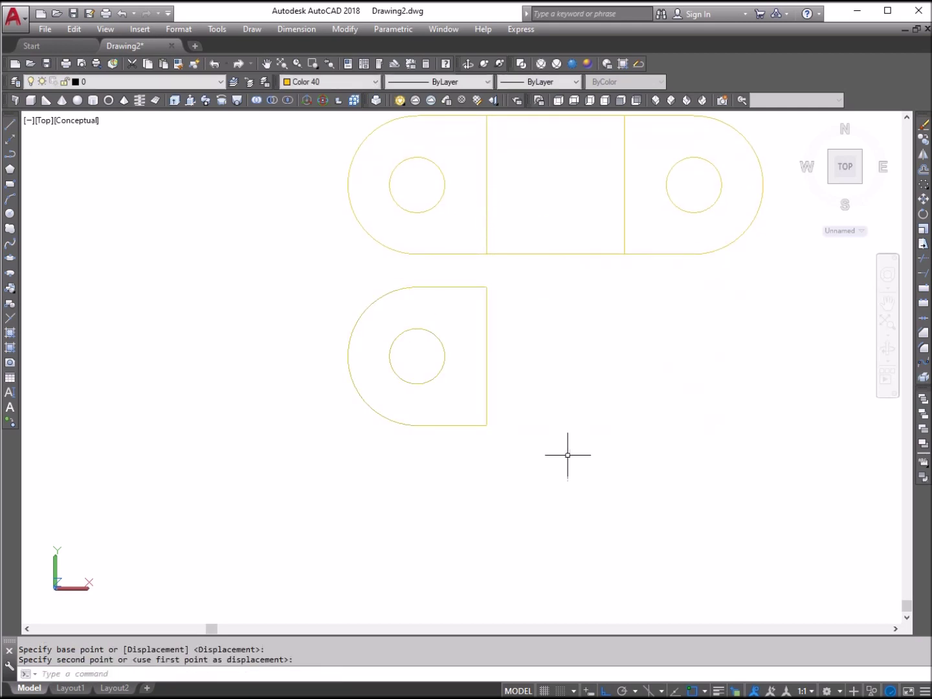
# Delete the leftover arc, lines and circle below the moved profile
pyautogui.click(567, 457)
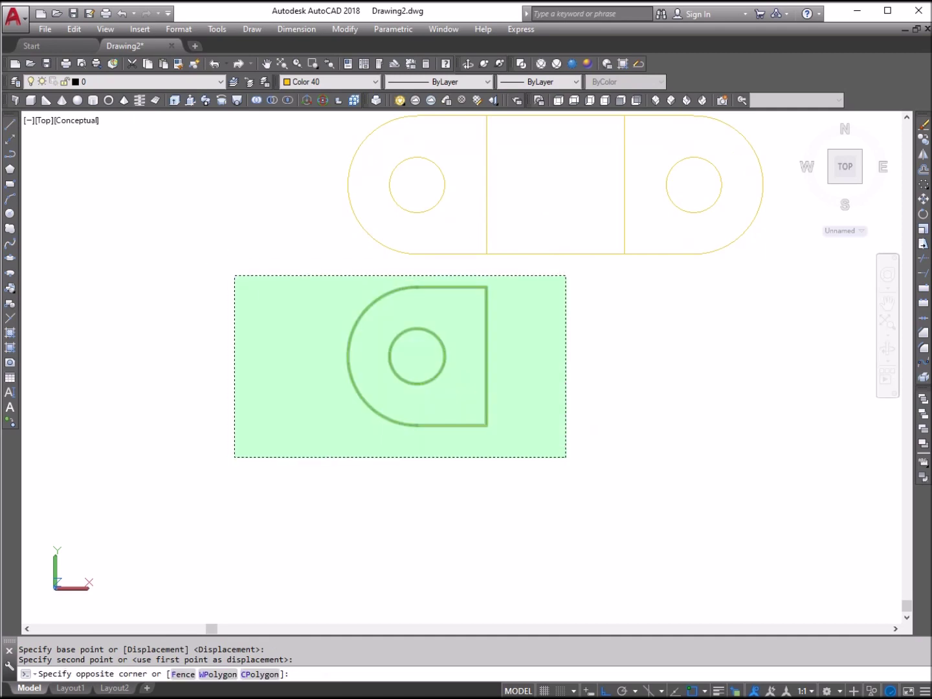
pyautogui.click(235, 285)
pyautogui.click(235, 286)
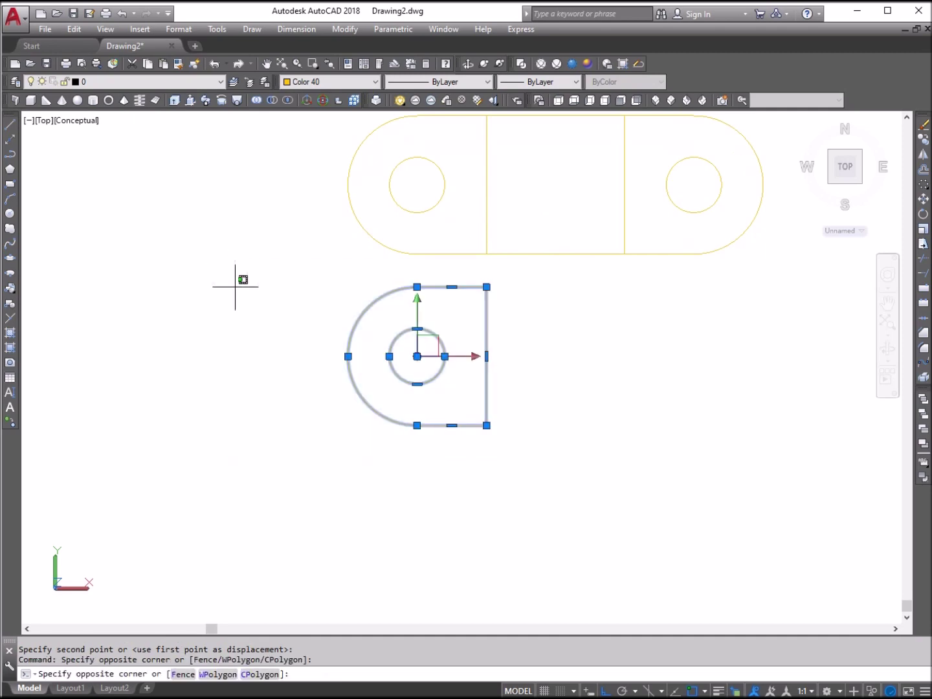
pyautogui.press('Delete')
# Show the full profile in the SE Isometric view and set the current color to Red
pyautogui.write('z')
pyautogui.press('Return')
pyautogui.write('e')
pyautogui.press('Return')
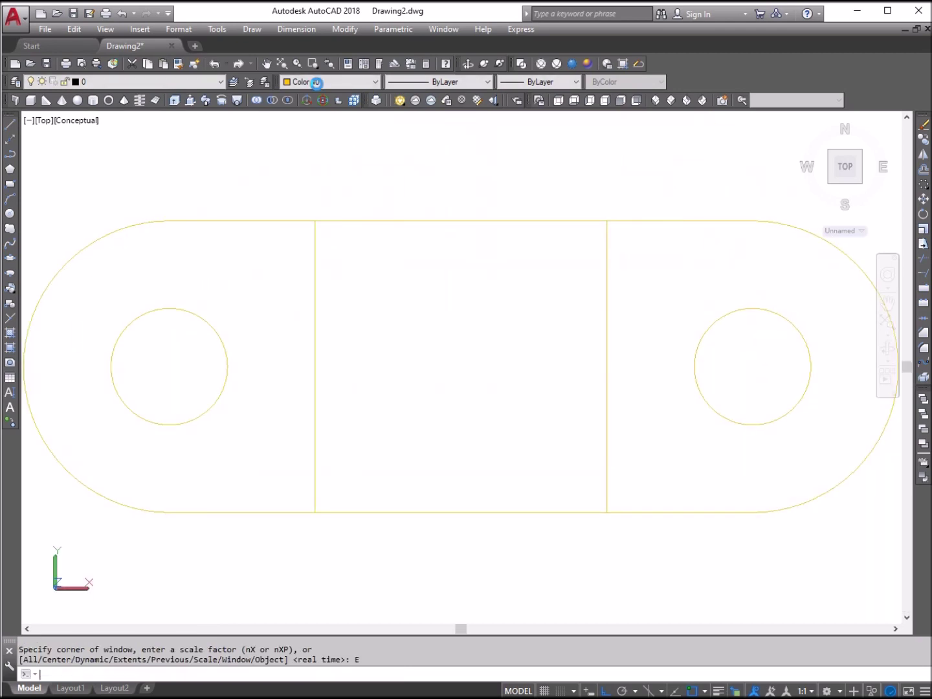
pyautogui.click(655, 99)
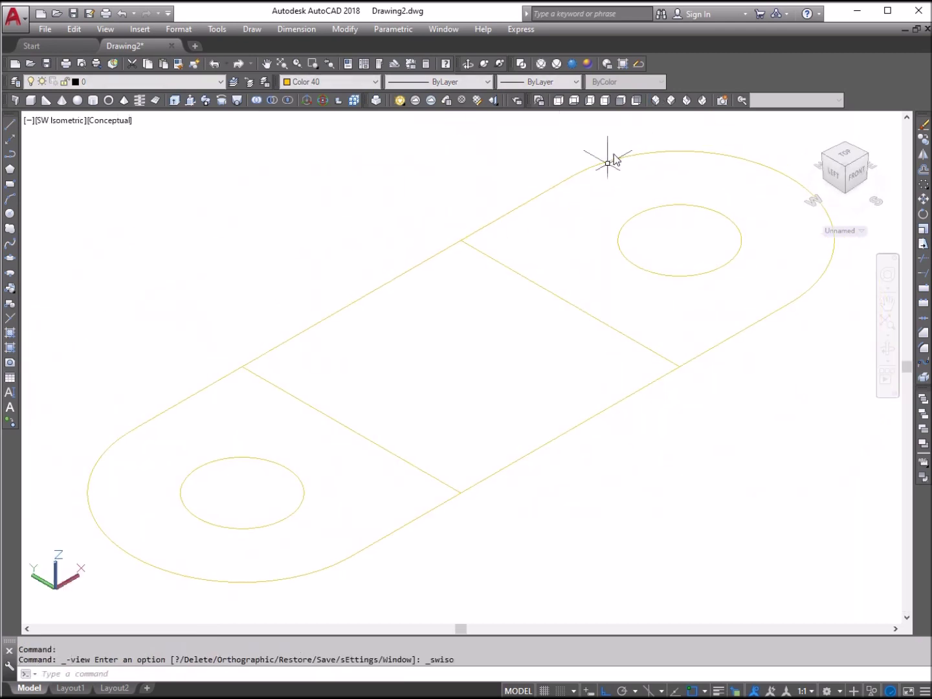
pyautogui.click(674, 101)
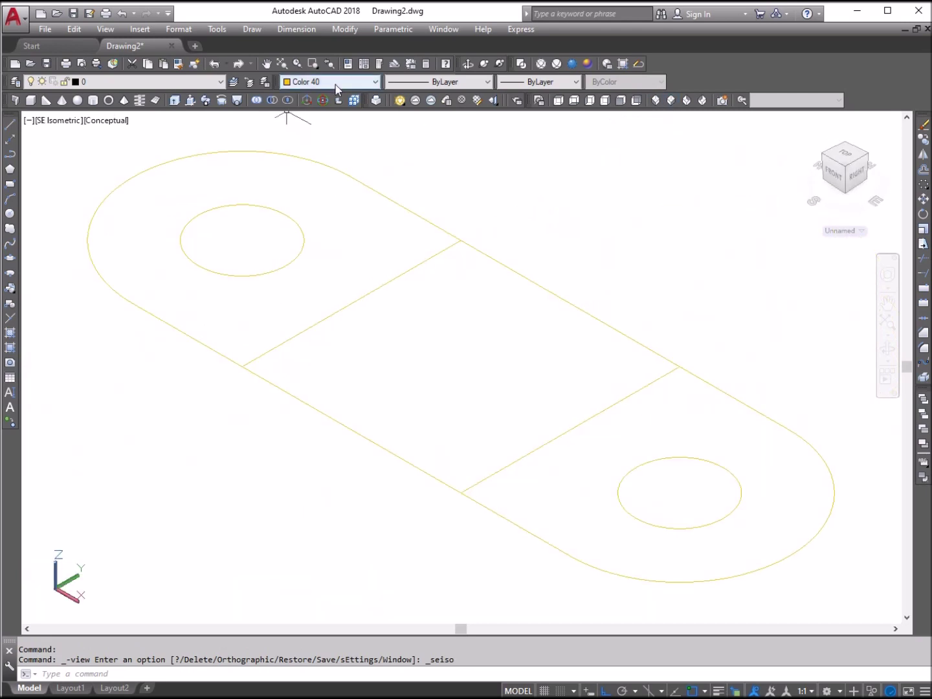
pyautogui.click(376, 81)
pyautogui.scroll(3, 366, 114)
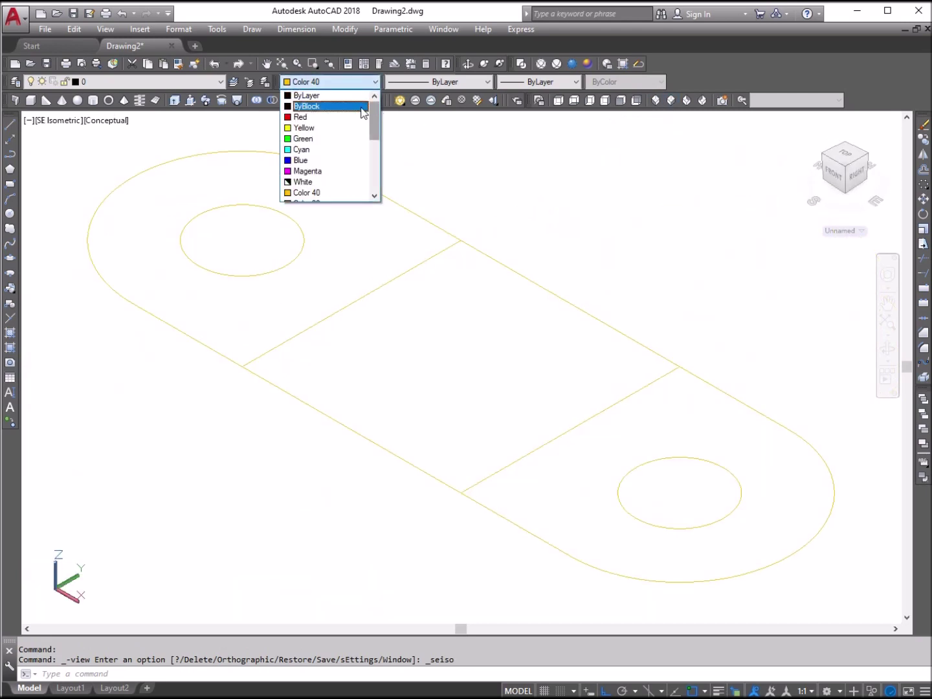
pyautogui.click(363, 117)
# Extrude the two hole circles to a height of 2
pyautogui.click(187, 101)
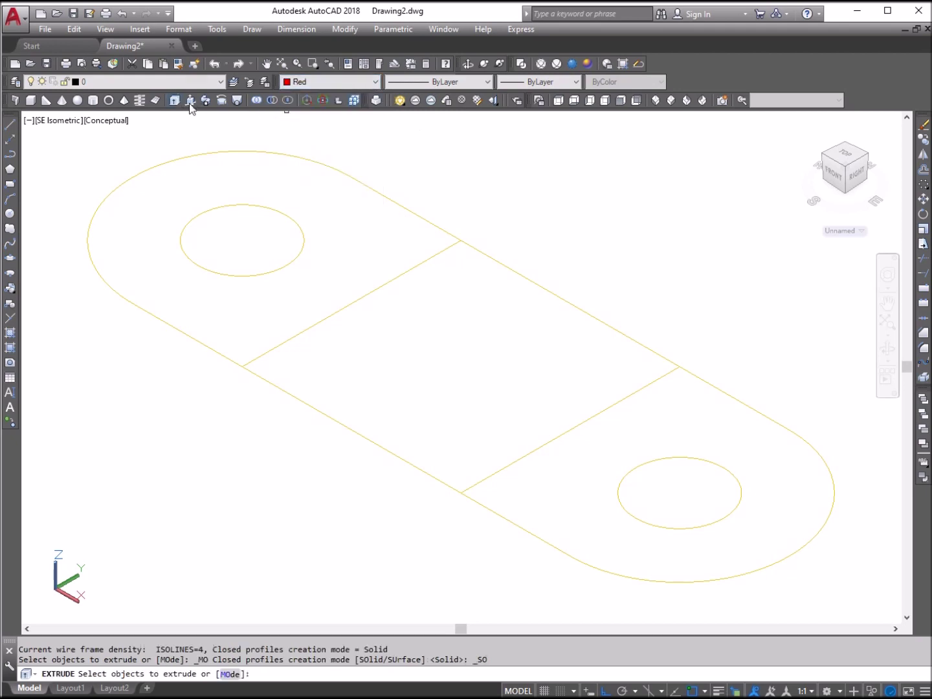
pyautogui.click(289, 217)
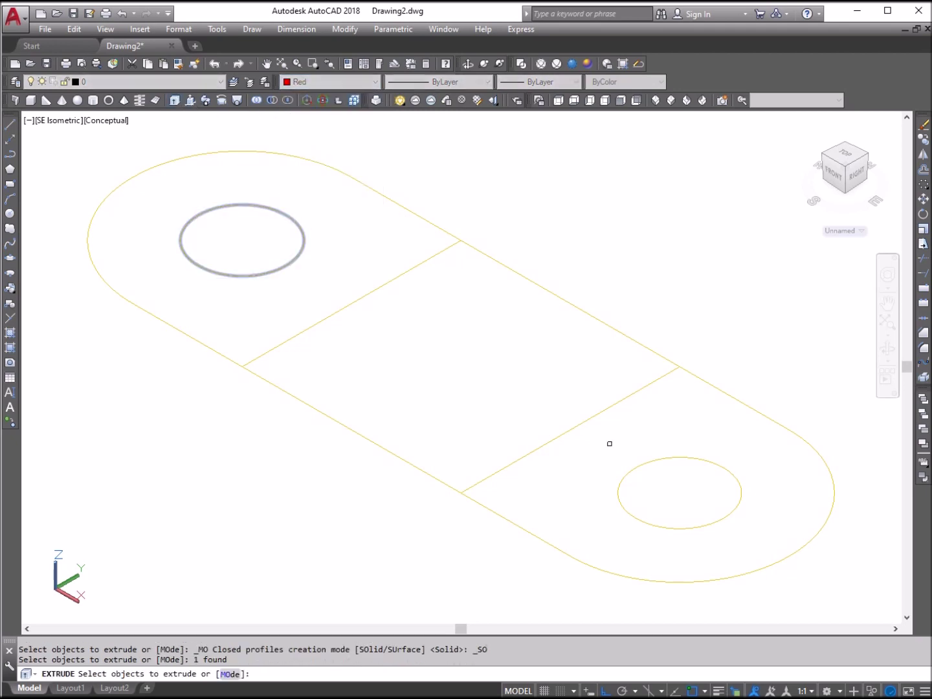
pyautogui.click(661, 458)
pyautogui.rightClick(722, 245)
pyautogui.click(758, 258)
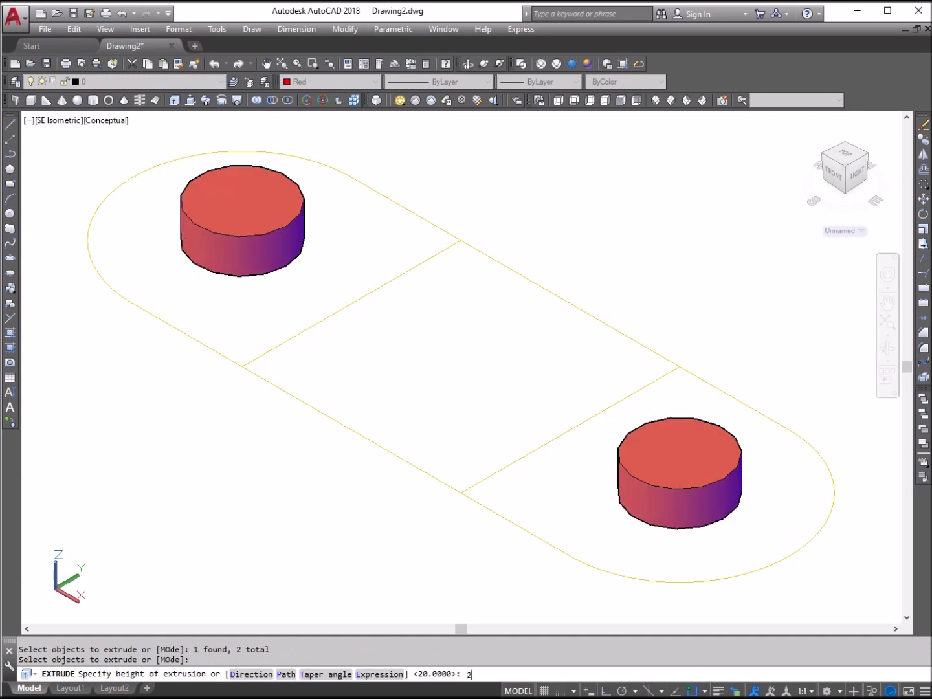
pyautogui.press('Return')
# Set the current color to Color 40 and extrude the middle square and both rounded end profiles to a height of 2
pyautogui.click(353, 82)
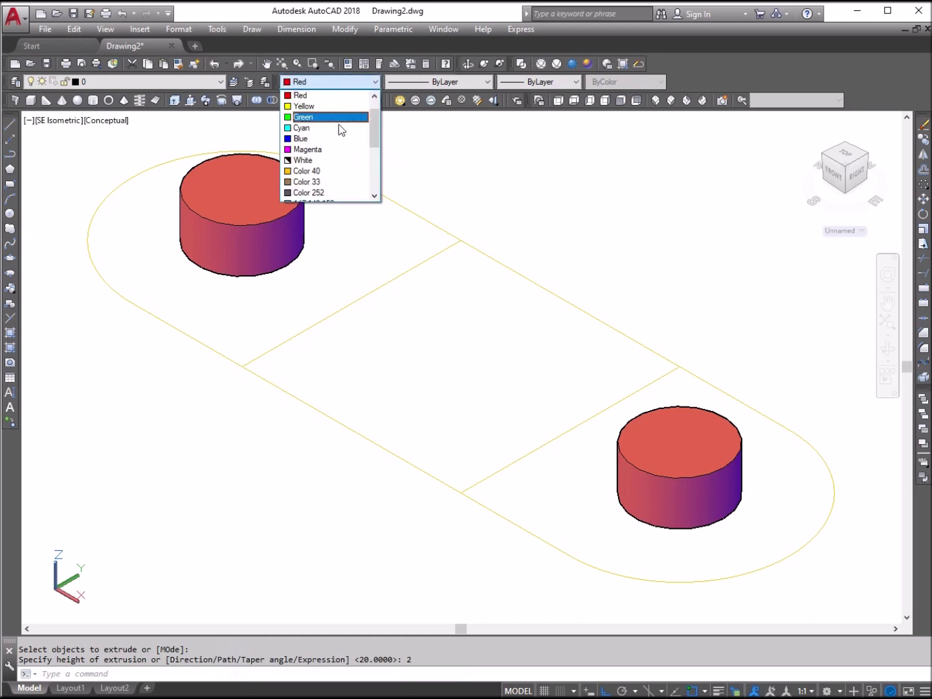
pyautogui.click(336, 172)
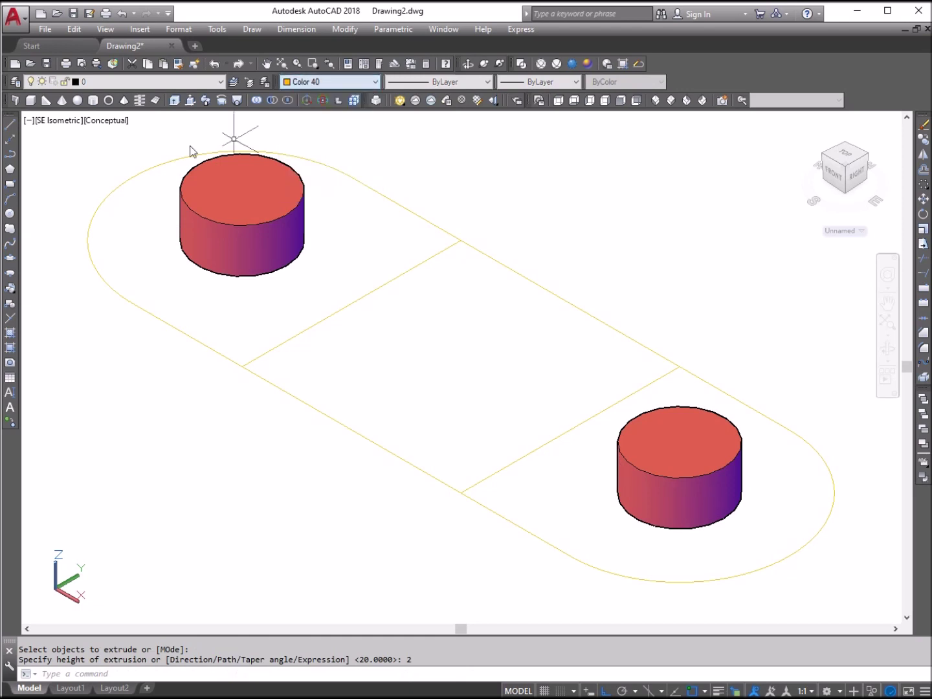
pyautogui.click(176, 100)
pyautogui.click(533, 278)
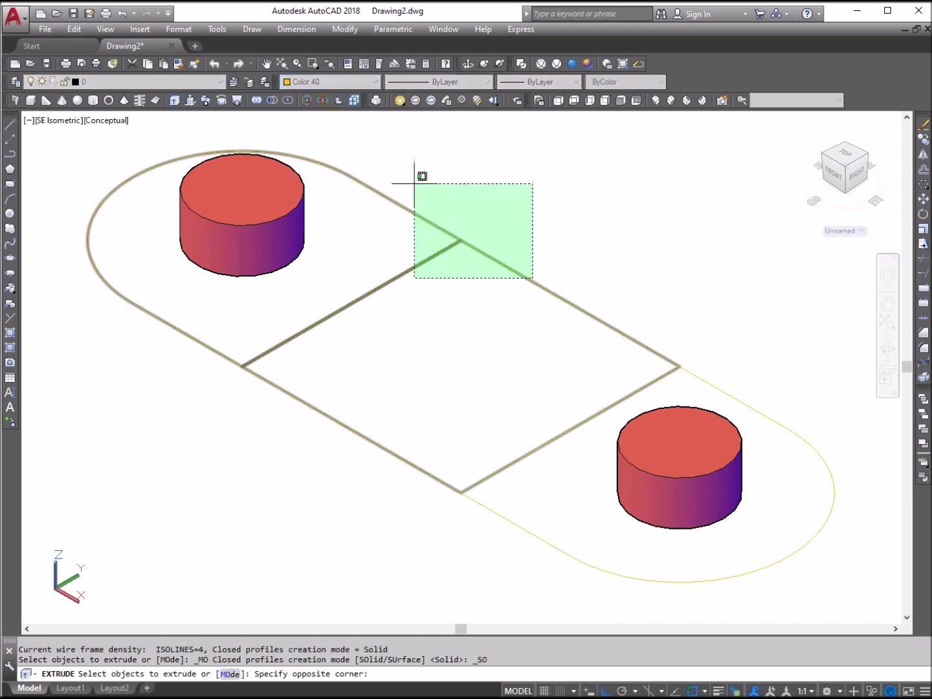
pyautogui.click(405, 186)
pyautogui.click(726, 394)
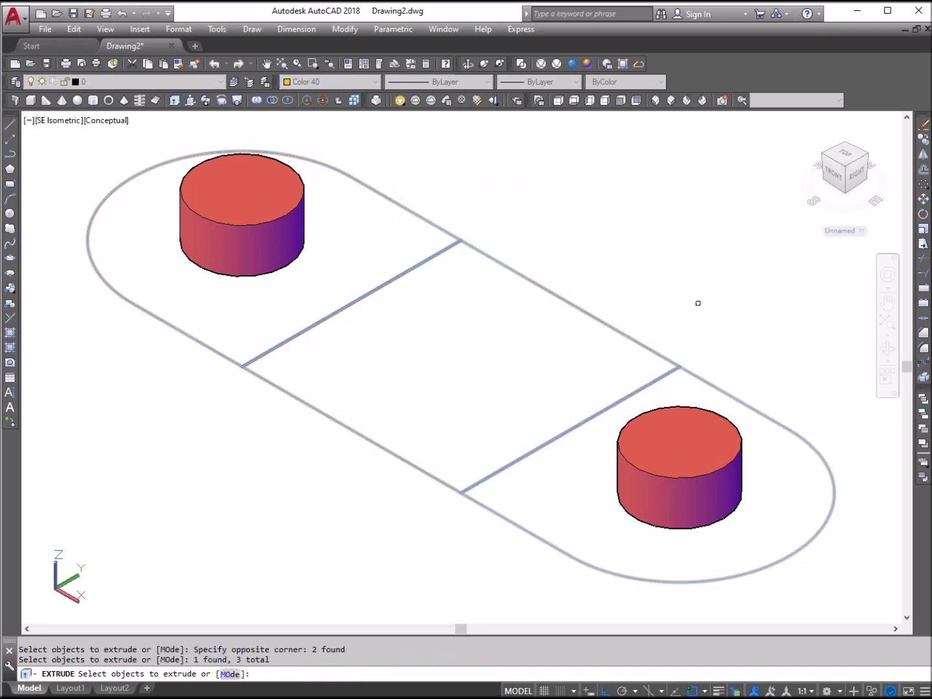
pyautogui.rightClick(701, 306)
pyautogui.click(731, 313)
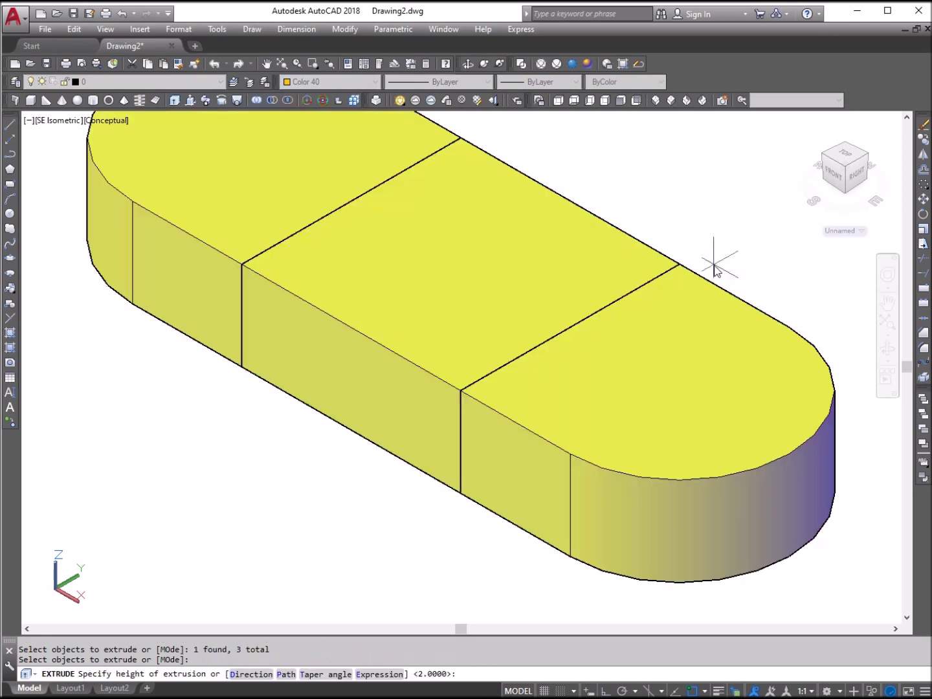
pyautogui.write('2')
pyautogui.press('Return')
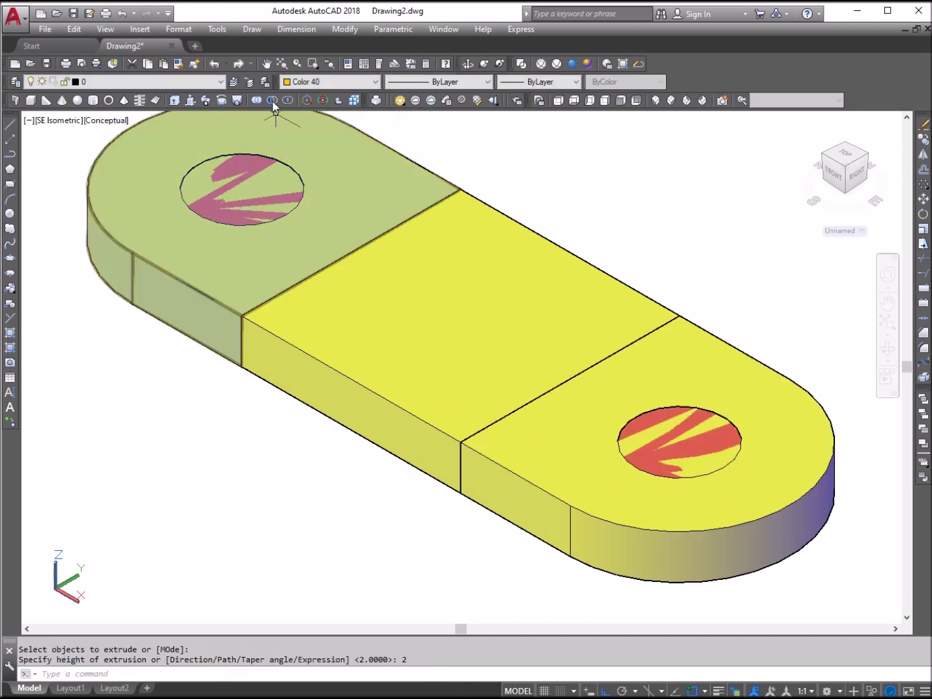
# Subtract the red cylinder from the back-left rounded end solid to cut its through hole
pyautogui.click(271, 100)
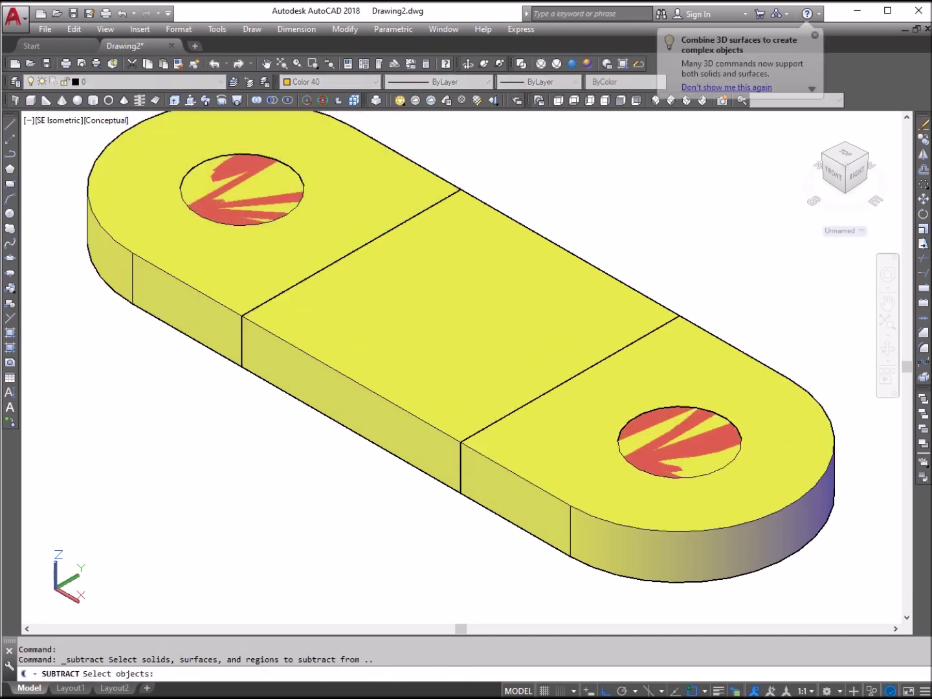
pyautogui.click(400, 153)
pyautogui.press('Return')
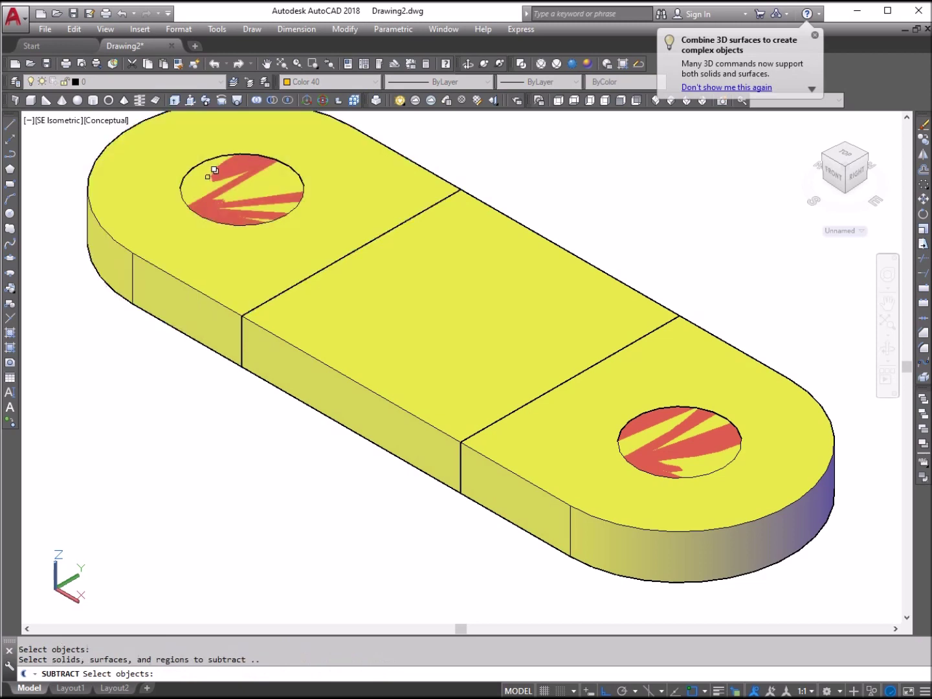
pyautogui.click(215, 156)
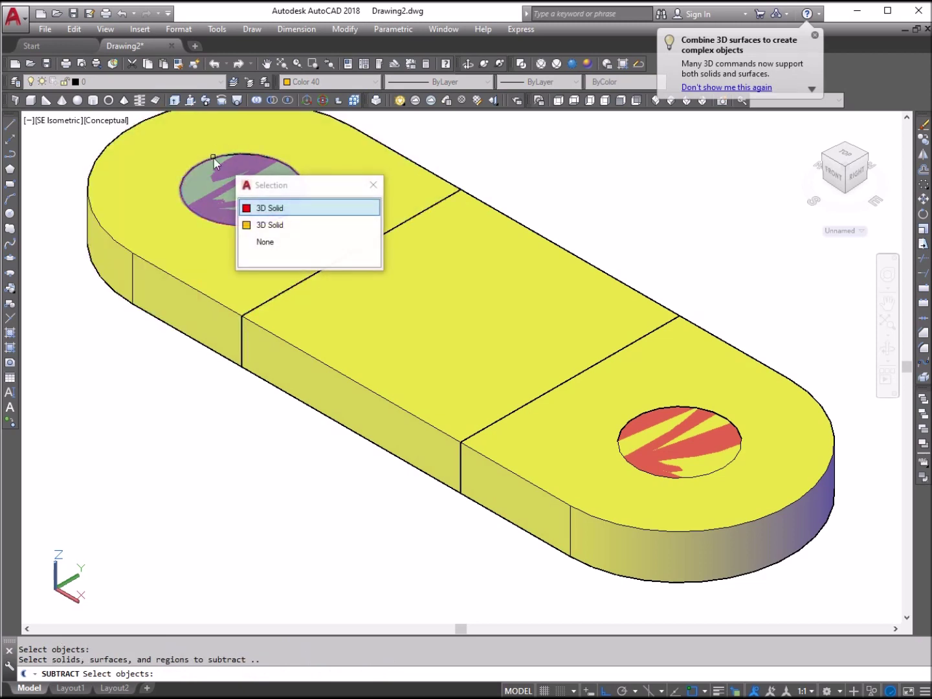
pyautogui.click(268, 206)
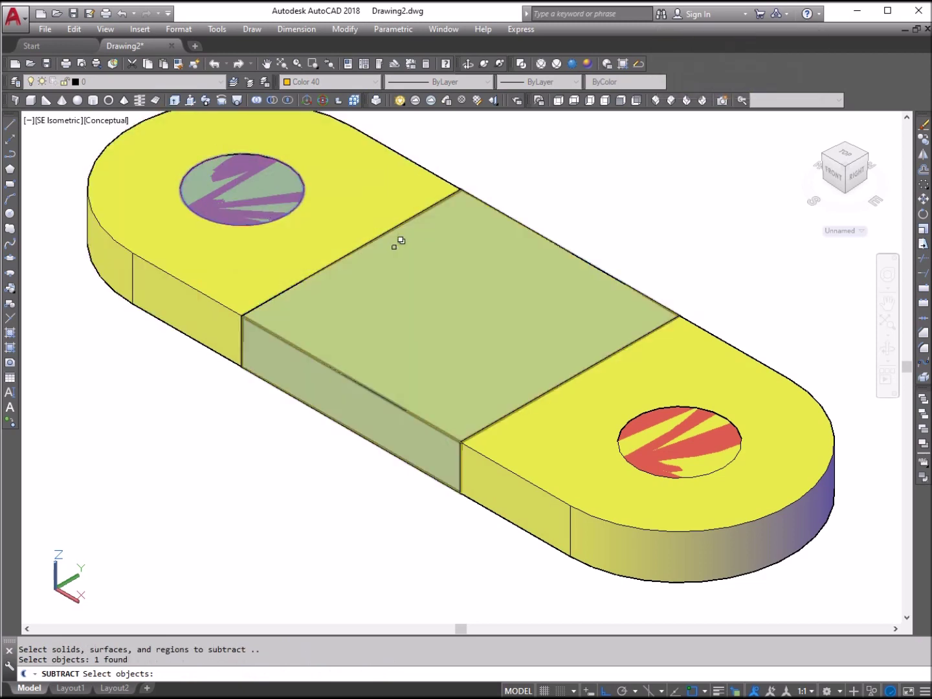
pyautogui.press('Return')
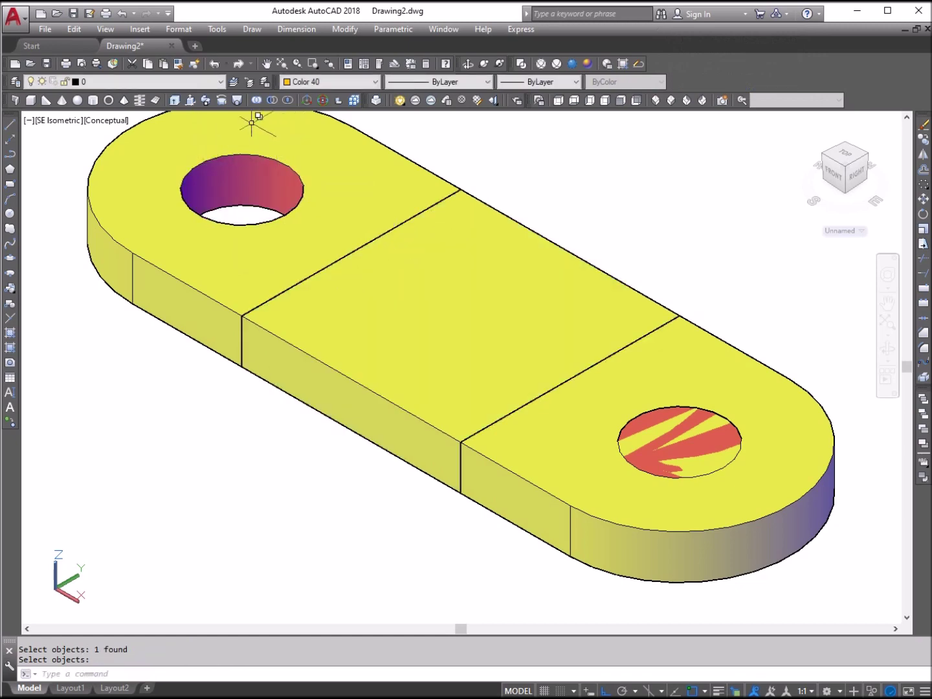
# Subtract the remaining red cylinder from the front-right rounded end solid
pyautogui.click(272, 101)
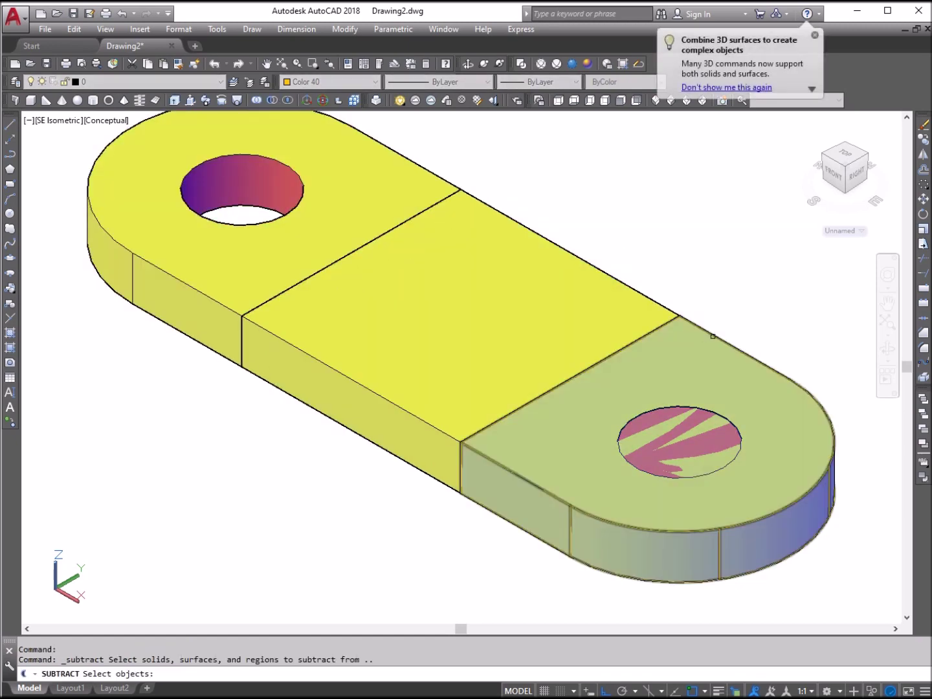
pyautogui.click(718, 335)
pyautogui.press('Return')
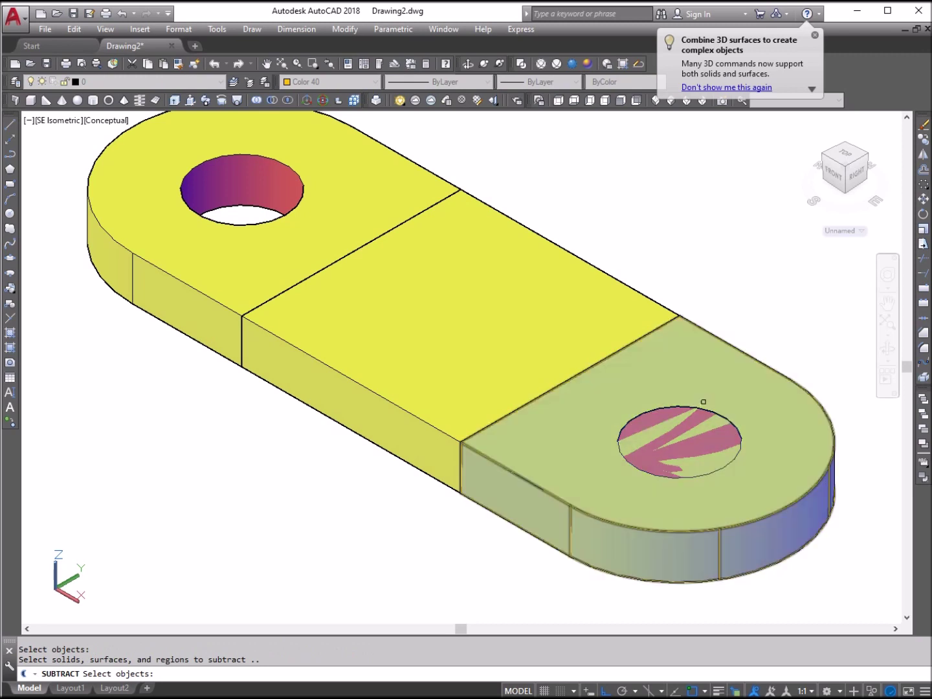
pyautogui.click(705, 409)
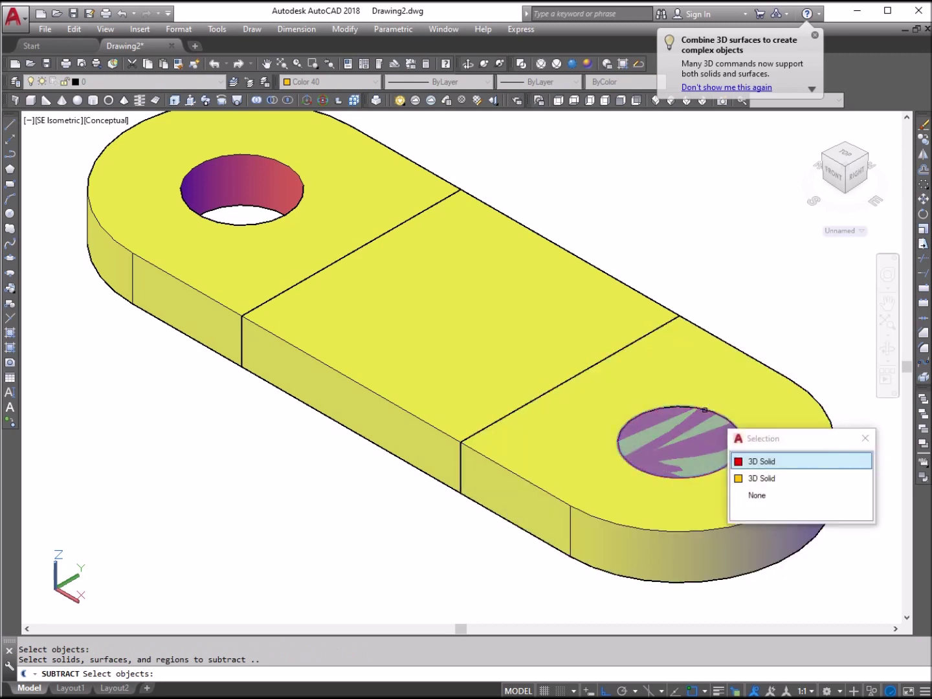
pyautogui.click(754, 461)
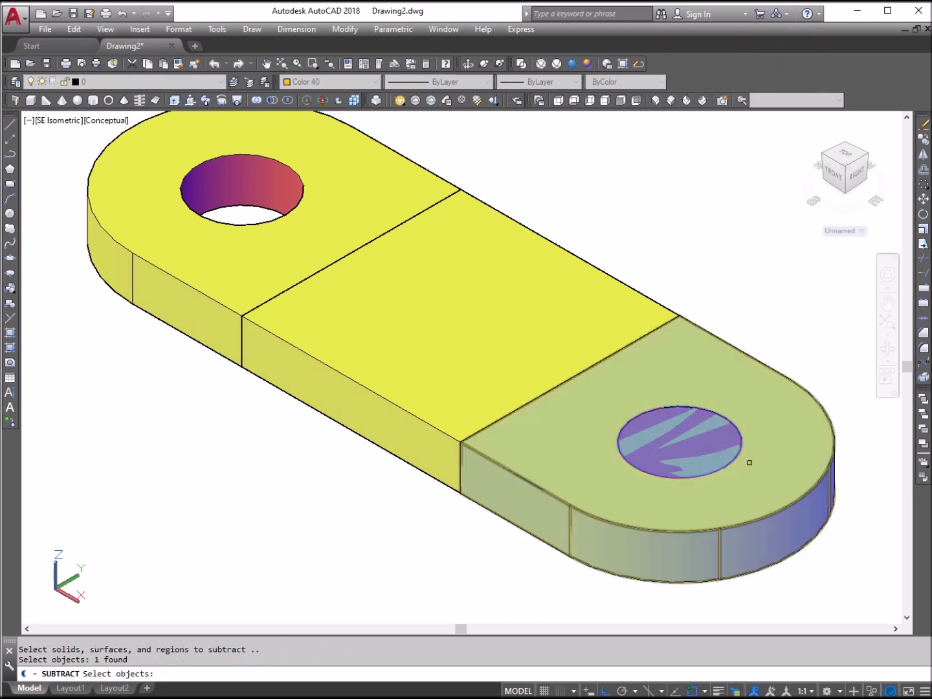
pyautogui.press('Return')
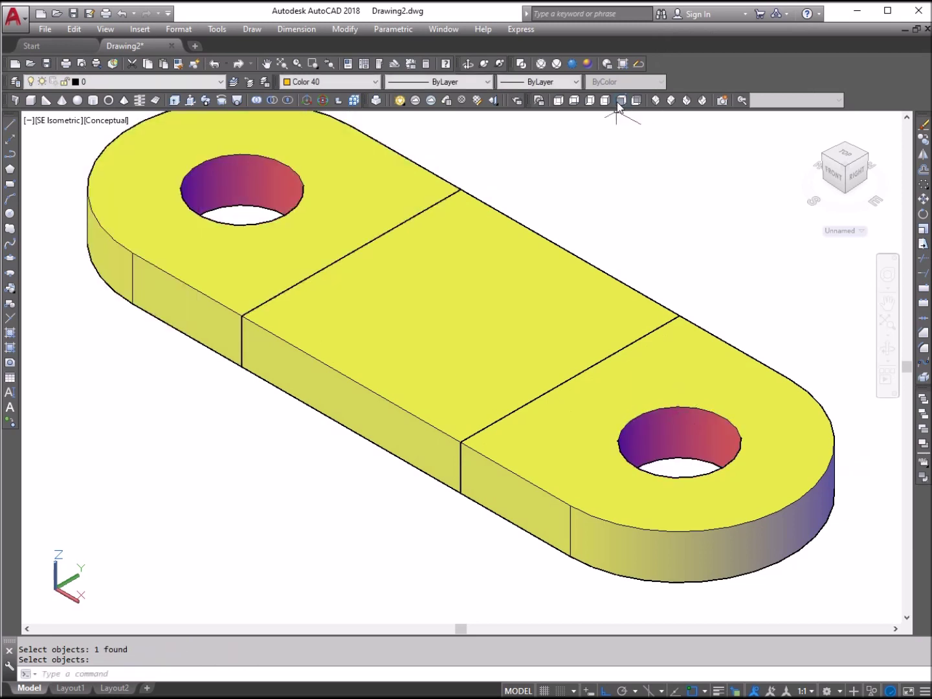
# In the Front view, rotate the left end solid by -45 degrees about its lower corner with the middle block
pyautogui.click(620, 100)
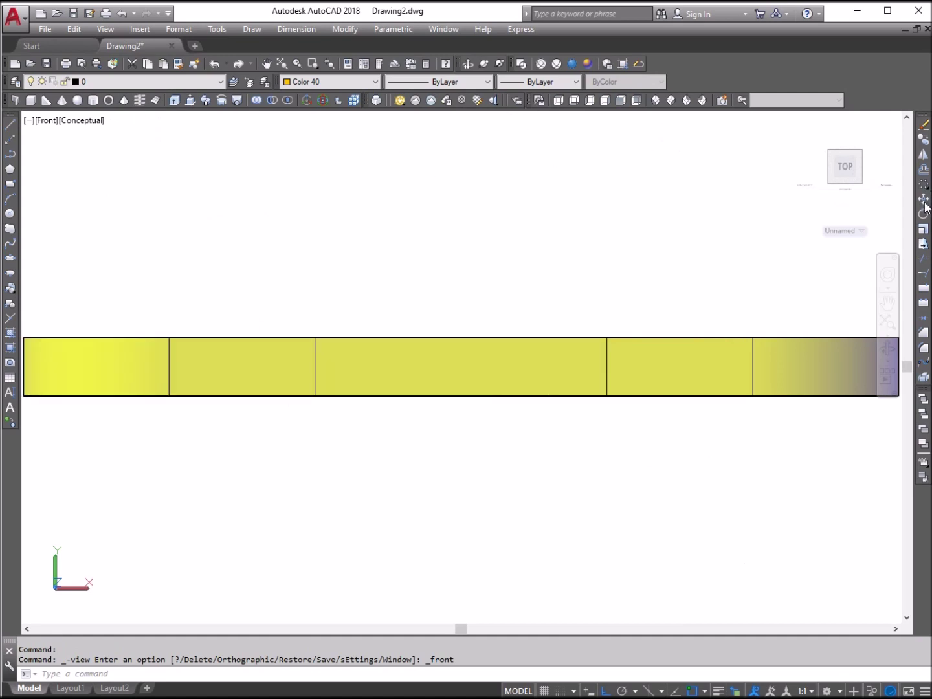
pyautogui.write('ro')
pyautogui.press('Return')
pyautogui.click(221, 414)
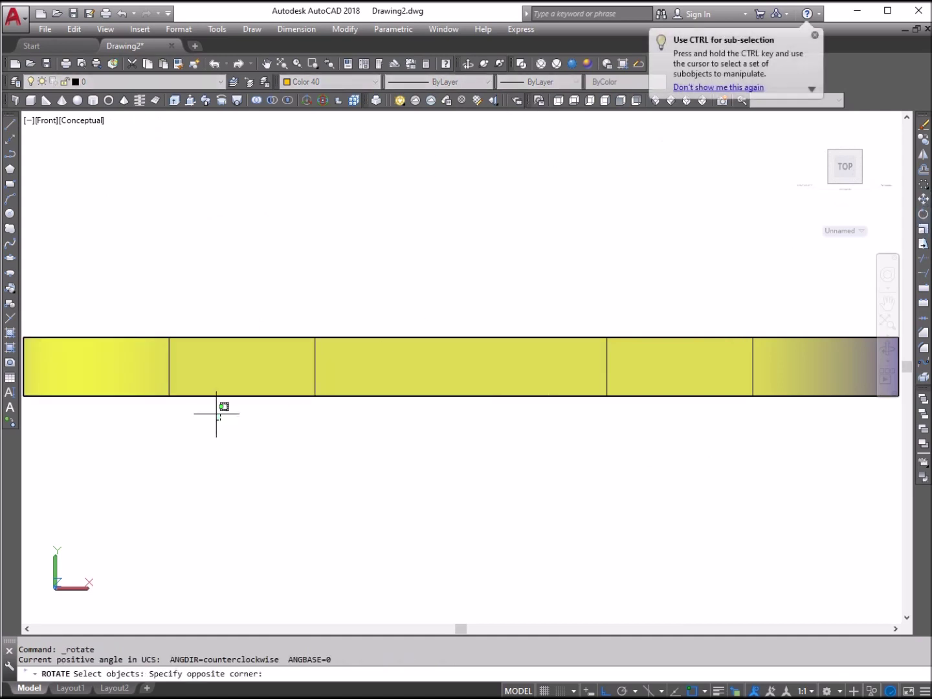
pyautogui.click(174, 328)
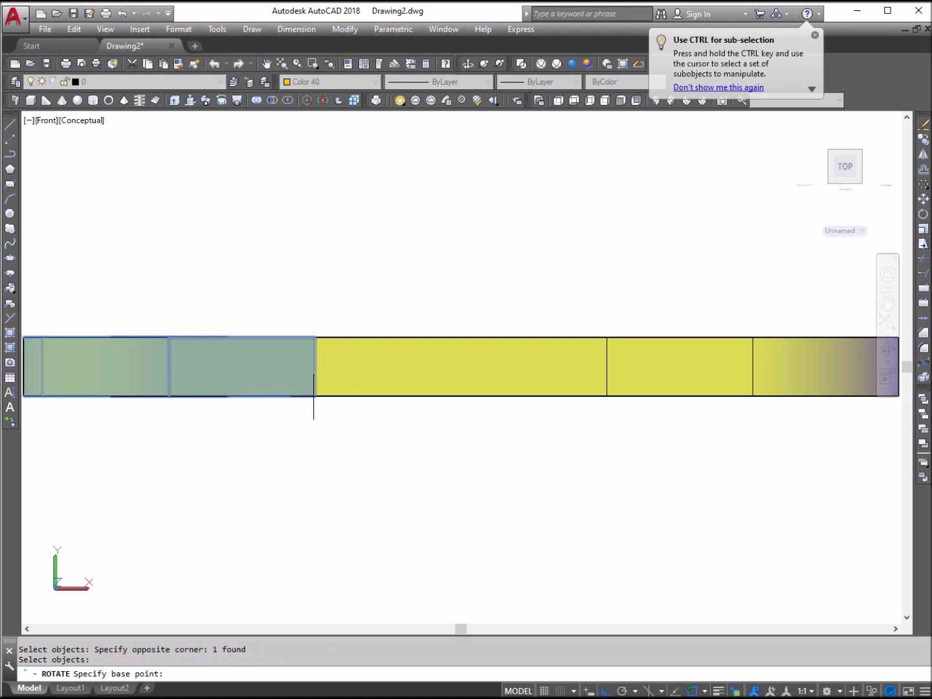
pyautogui.click(315, 396)
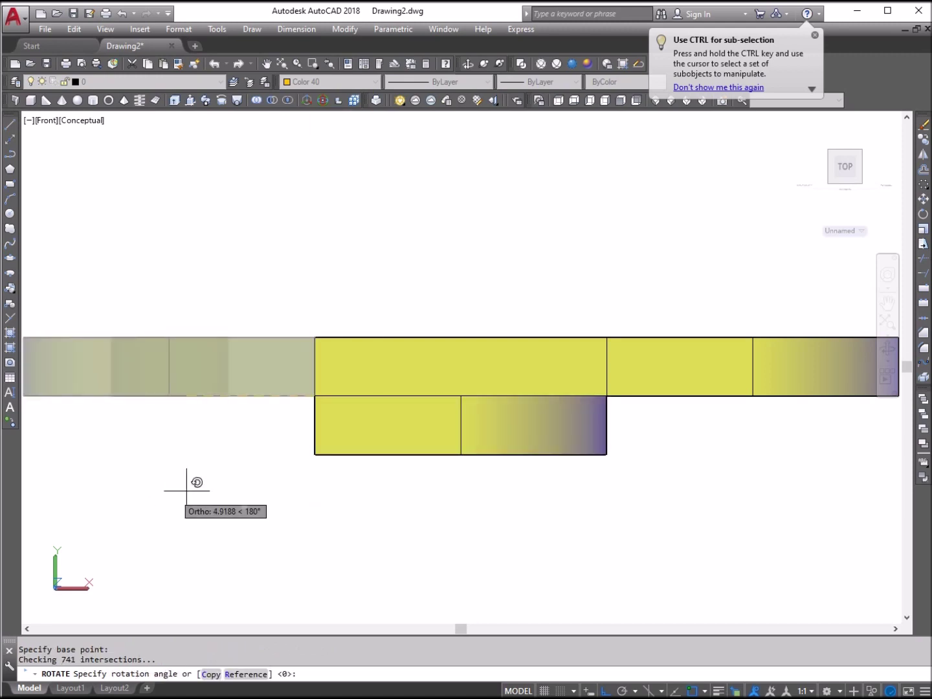
pyautogui.write('-45')
pyautogui.press('Return')
# Rotate the right end solid by -45 degrees about its upper corner with the middle block
pyautogui.rightClick(490, 286)
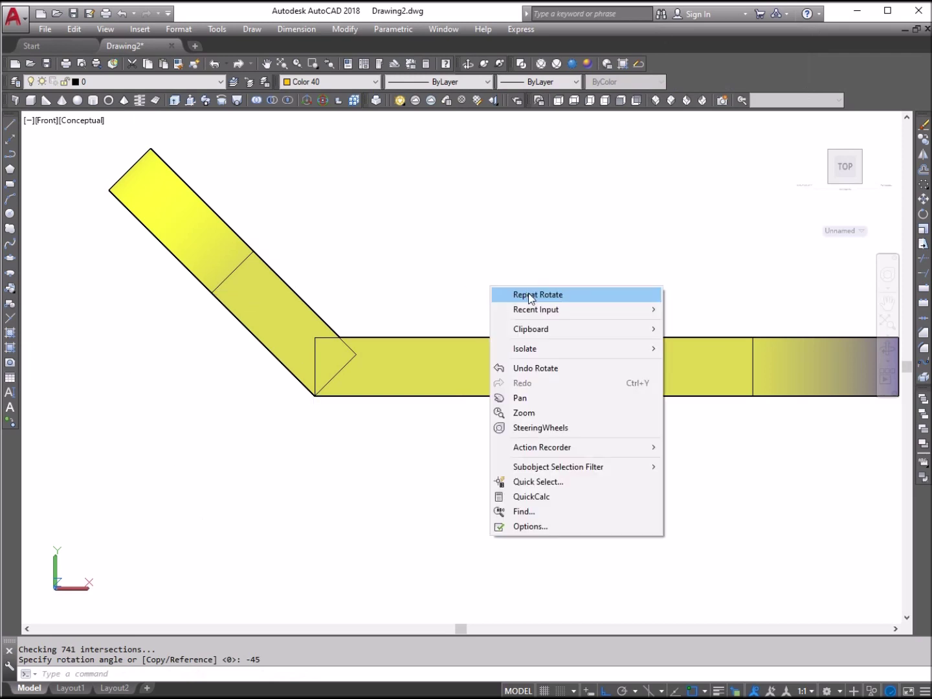
pyautogui.click(521, 295)
pyautogui.click(730, 393)
pyautogui.press('Return')
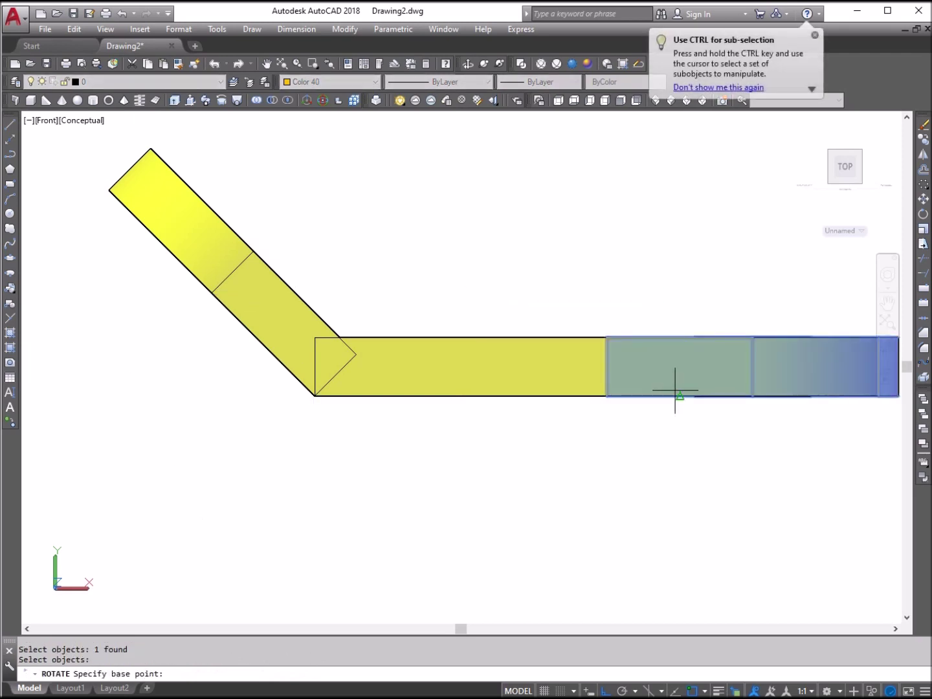
pyautogui.click(606, 337)
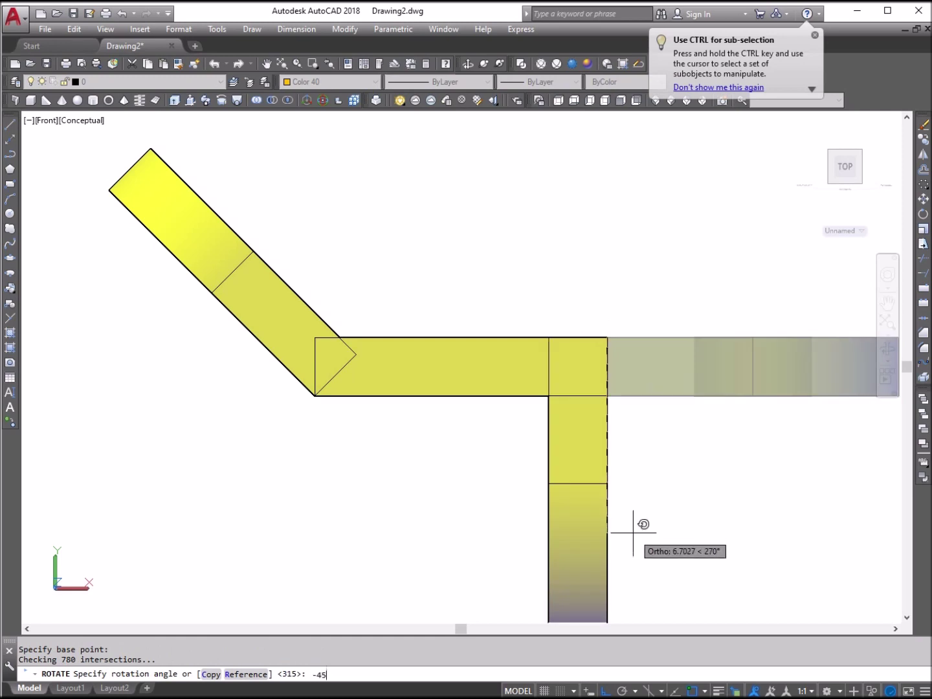
pyautogui.press('Return')
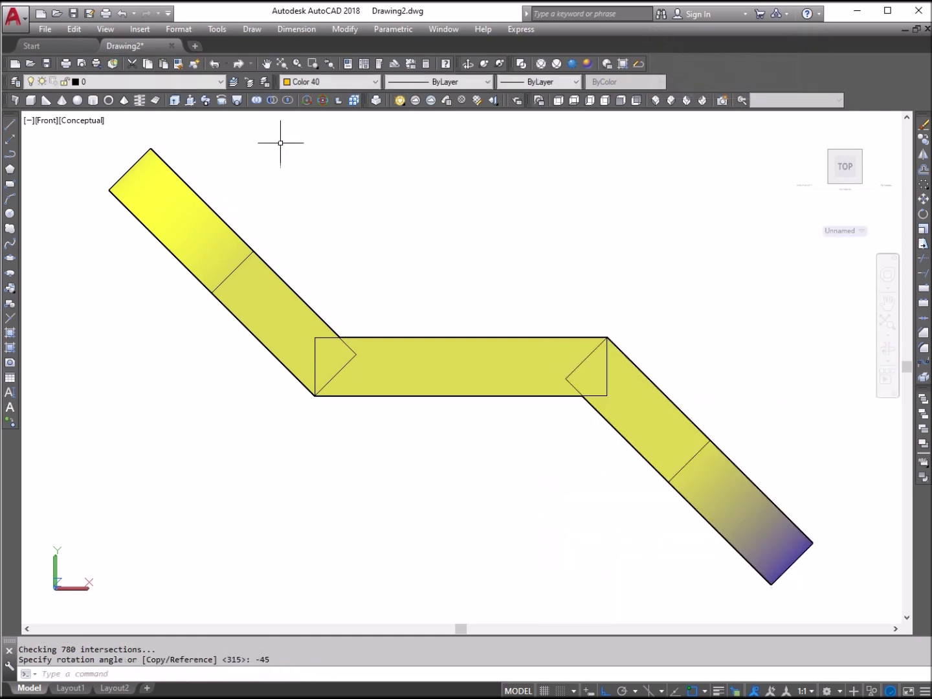
# Union the middle block and both angled ends into one solid and show it in the SE Isometric view
pyautogui.click(257, 101)
pyautogui.click(449, 340)
pyautogui.click(662, 399)
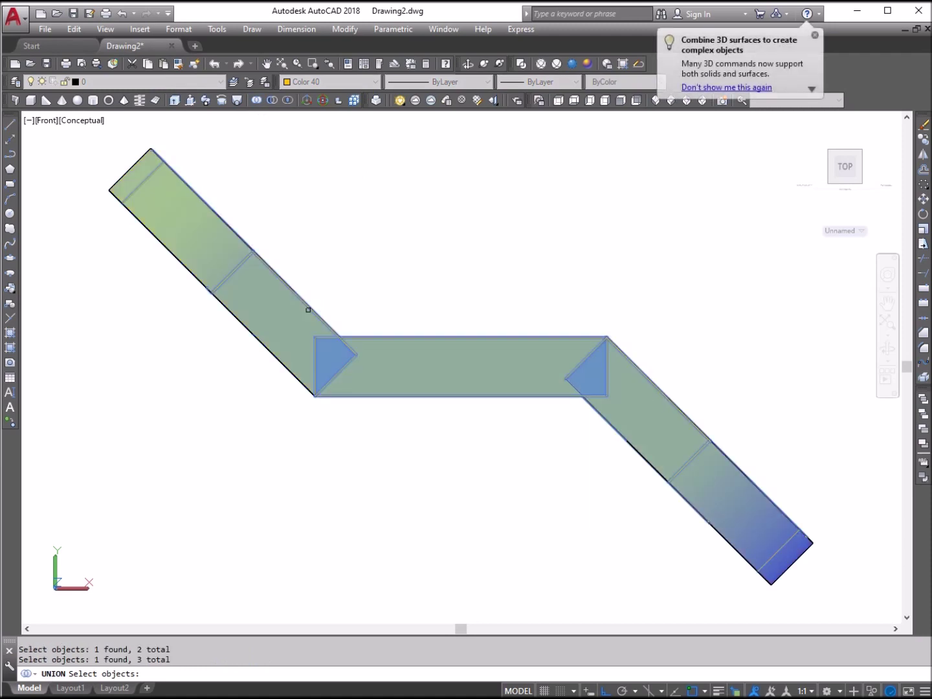
pyautogui.press('Return')
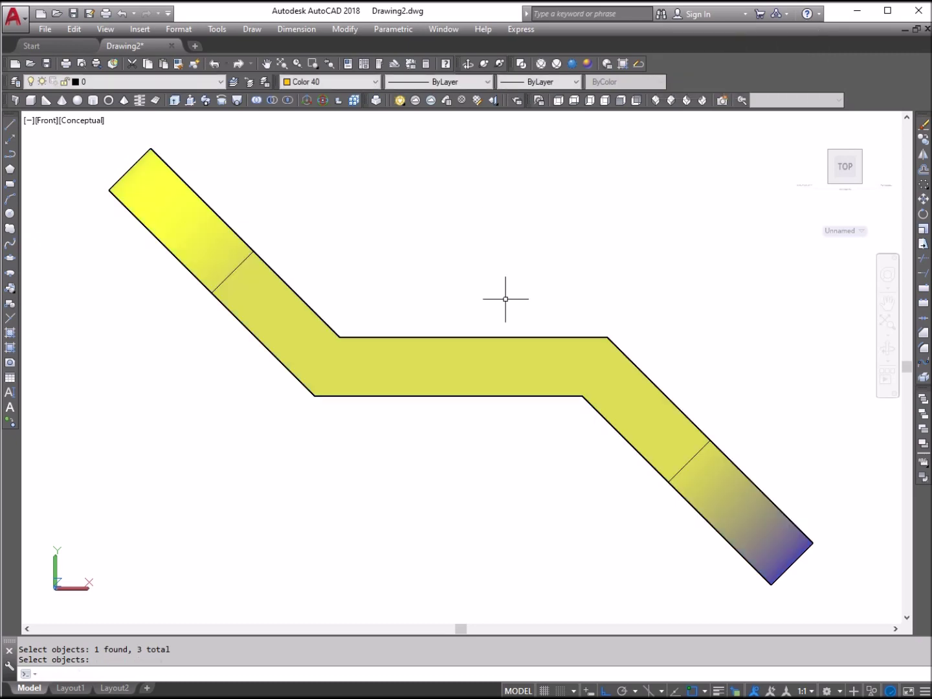
pyautogui.click(660, 102)
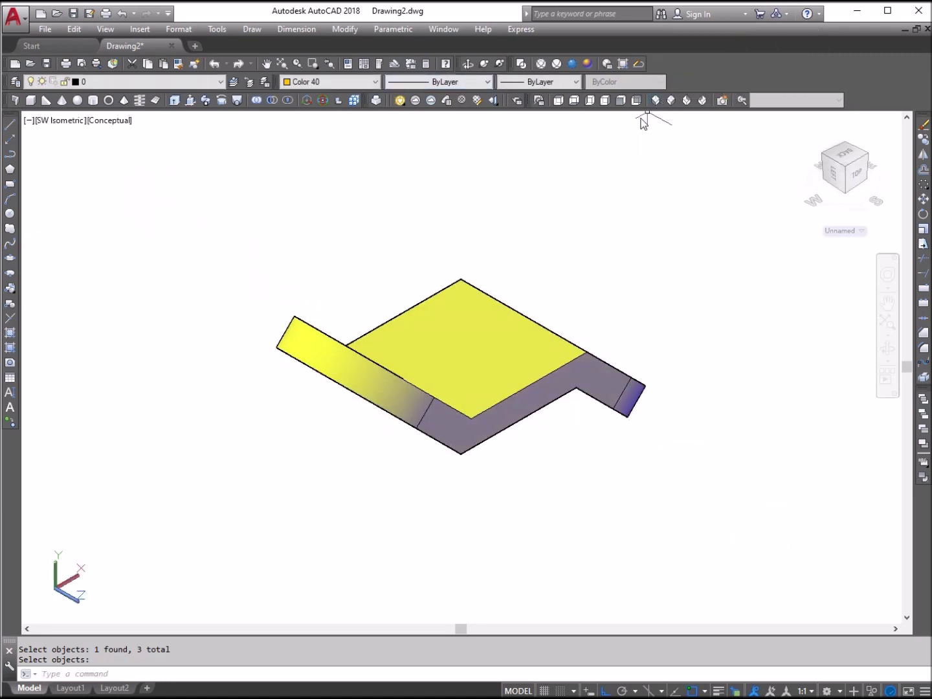
pyautogui.click(672, 100)
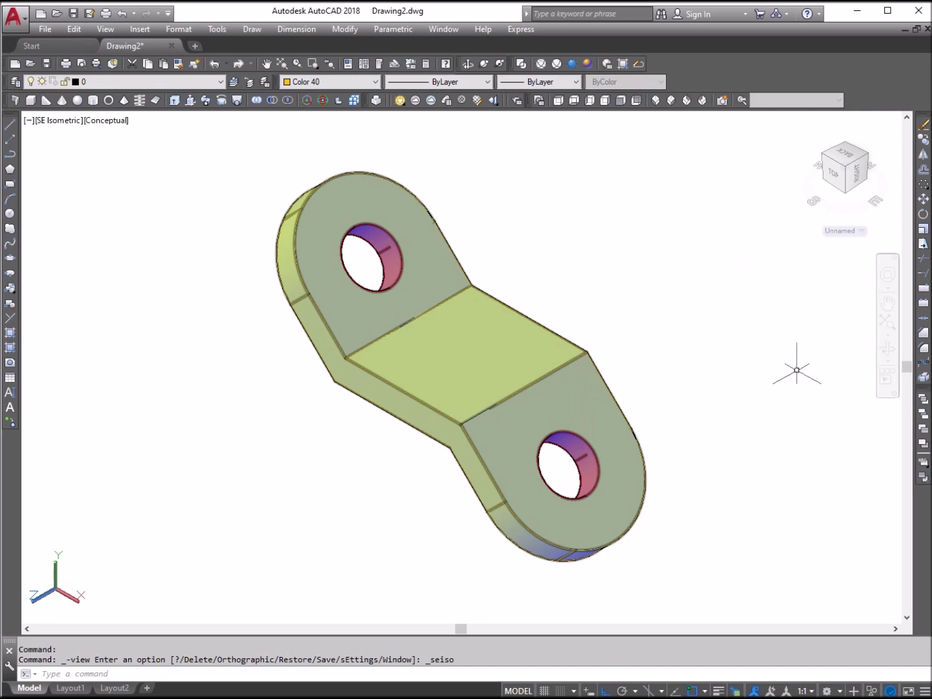
# Inspect the bent part from another angle, exit the orbit and erase the part from the drawing
pyautogui.moveTo(647, 285)
pyautogui.keyDown('shift'); pyautogui.mouseDown(button='middle')
pyautogui.moveTo(614, 304)
pyautogui.moveTo(513, 323)
pyautogui.moveTo(425, 268)
pyautogui.moveTo(439, 216)
pyautogui.moveTo(644, 326)
pyautogui.moveTo(658, 247)
pyautogui.moveTo(611, 195)
pyautogui.moveTo(648, 339)
pyautogui.moveTo(586, 254)
pyautogui.moveTo(627, 242)
pyautogui.moveTo(642, 275)
pyautogui.mouseUp(button='middle'); pyautogui.keyUp('shift')
pyautogui.rightClick(548, 217)
pyautogui.click(579, 233)
pyautogui.click(701, 499)
pyautogui.click(271, 244)
pyautogui.press('Delete')
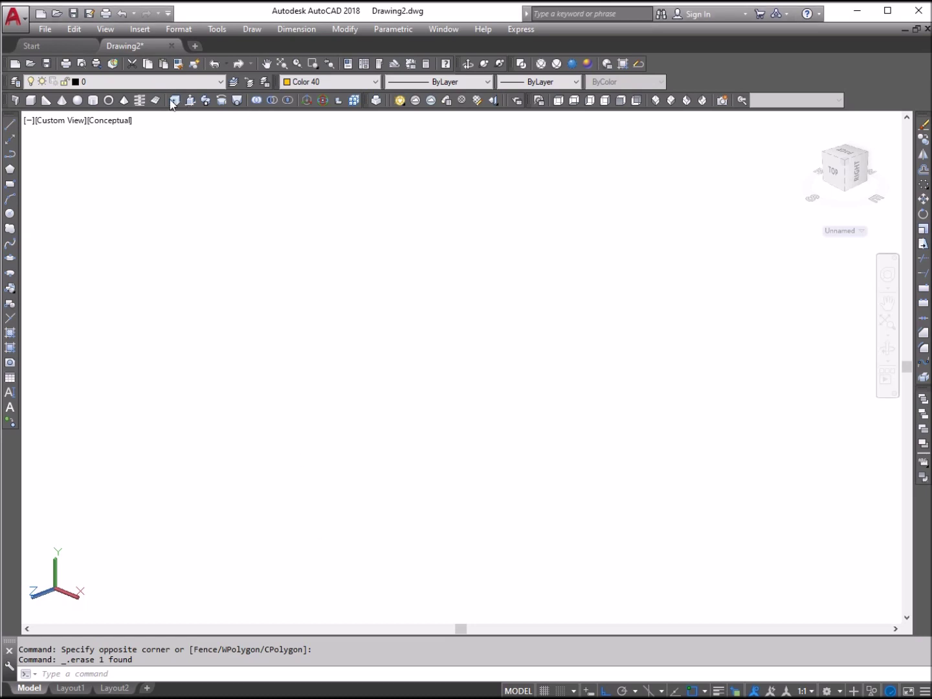
# In the Top view, draw an 8-unit line upward and continue it rightward with two consecutive 2-unit segments
pyautogui.click(671, 100)
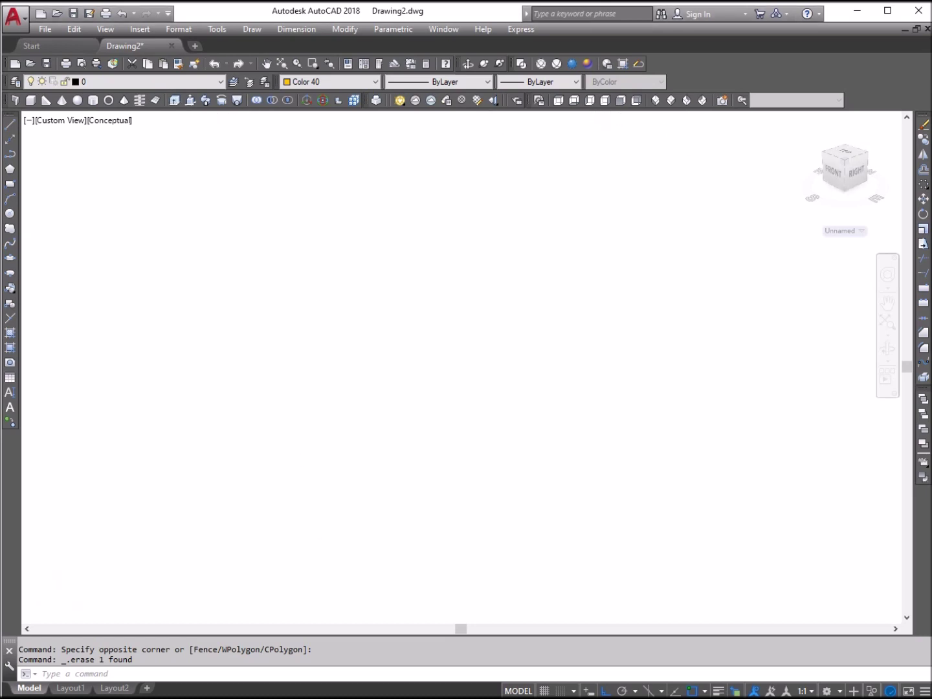
pyautogui.click(557, 100)
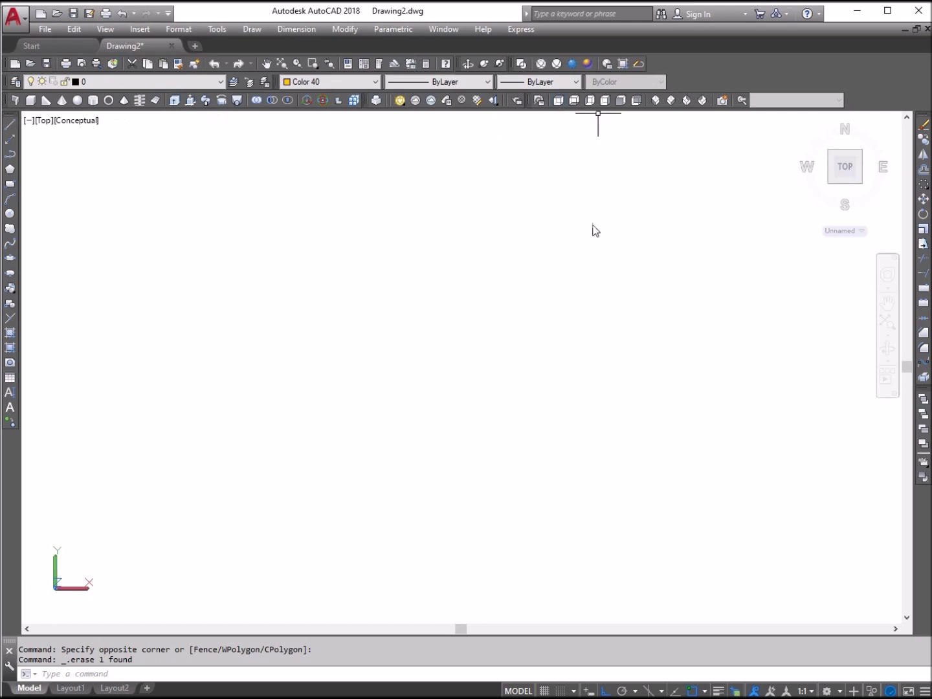
pyautogui.click(14, 126)
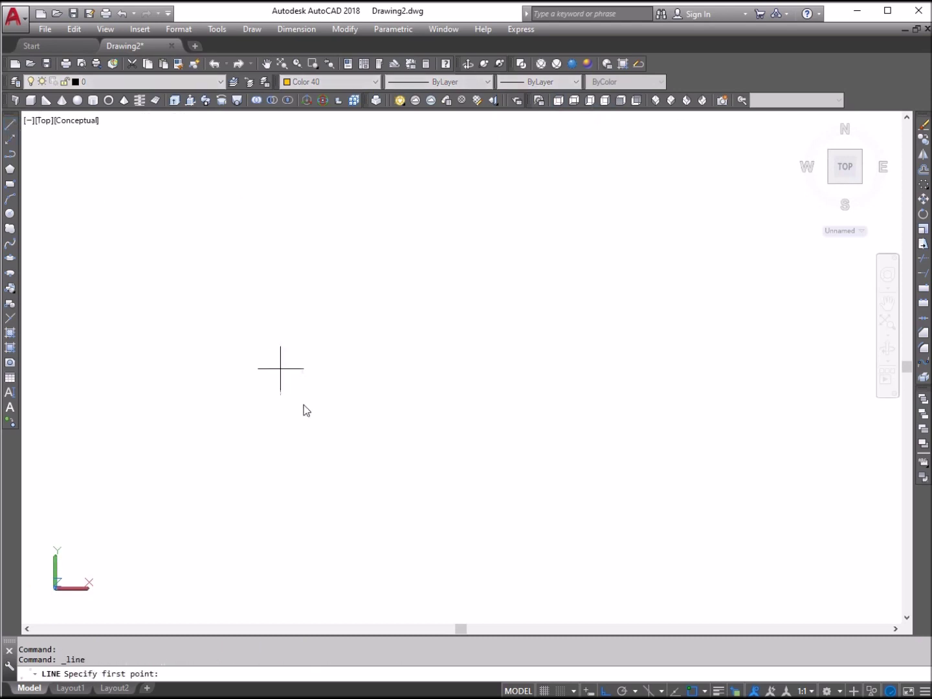
pyautogui.click(256, 485)
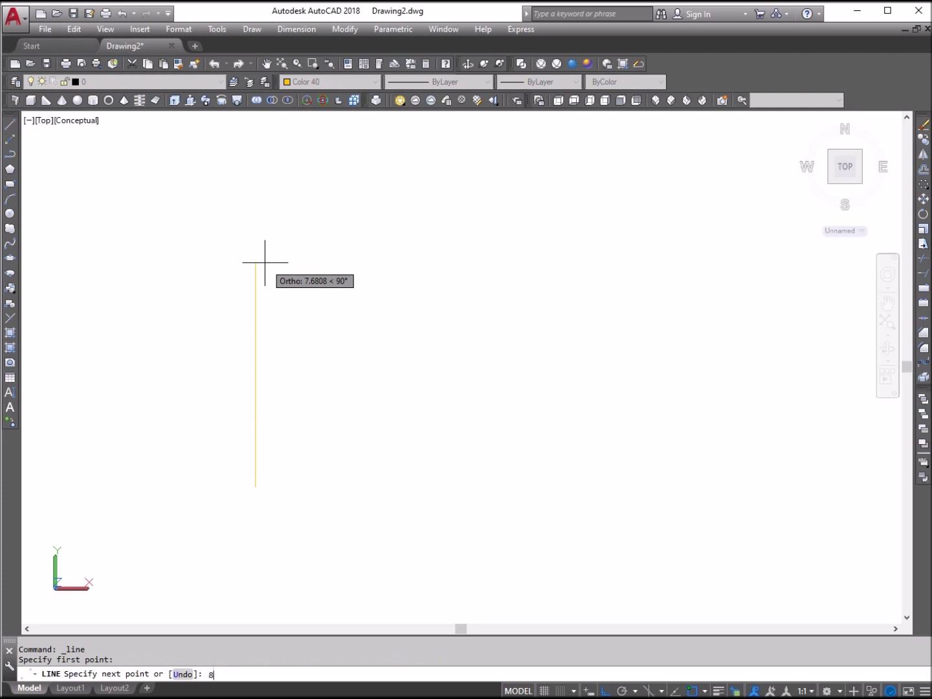
pyautogui.write('8')
pyautogui.press('Return')
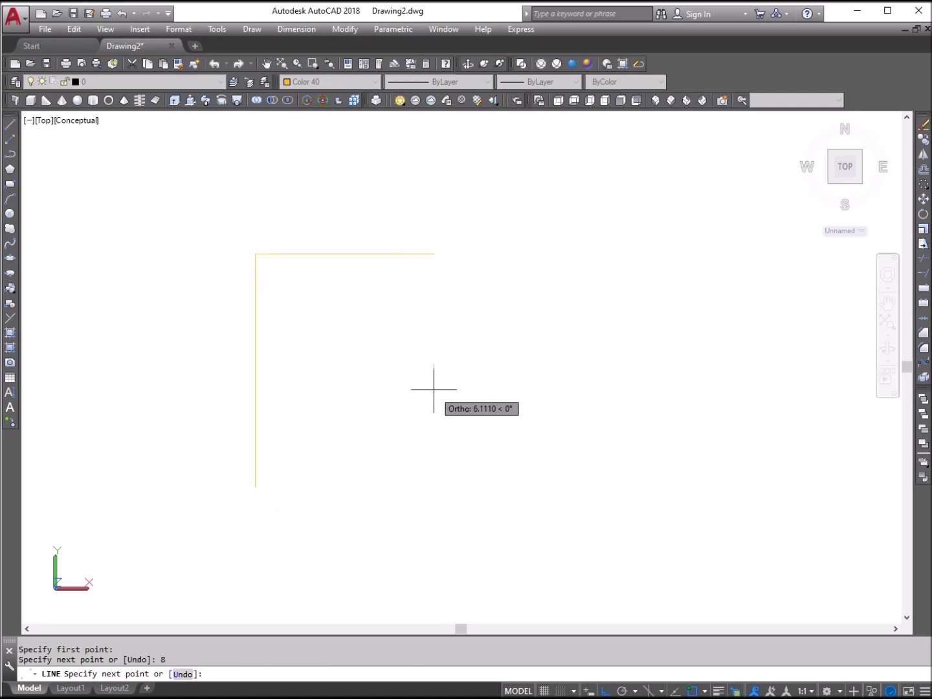
pyautogui.write('2')
pyautogui.press('Return')
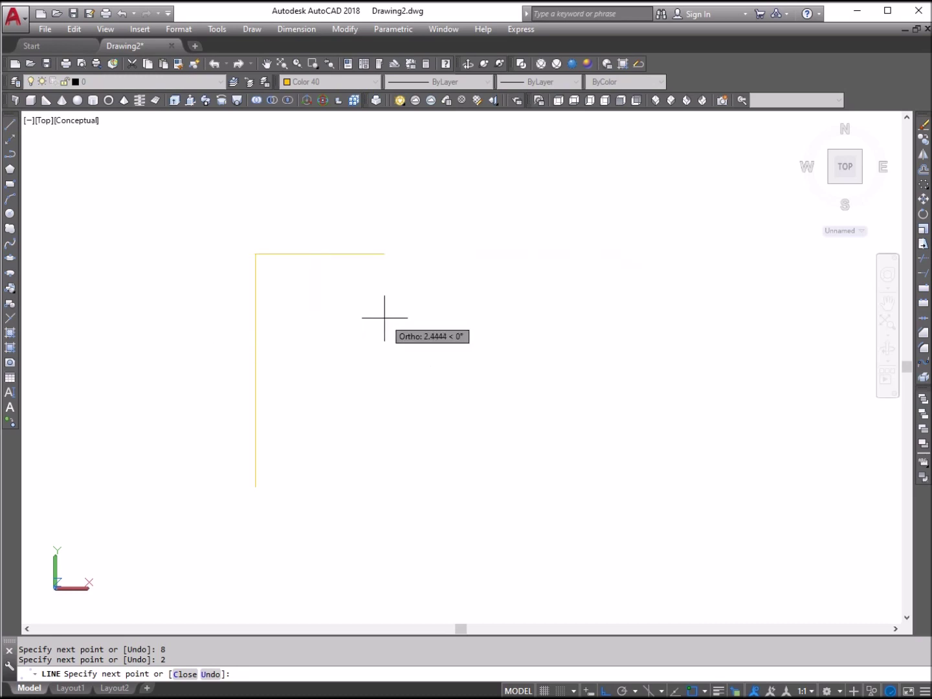
pyautogui.write('2')
pyautogui.press('Return')
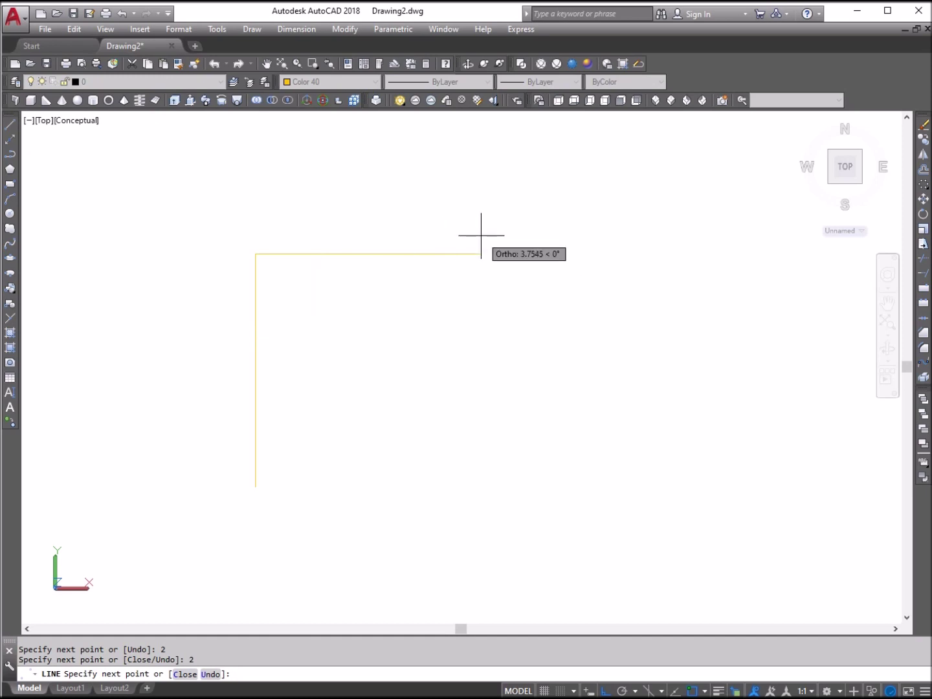
# Continue the line 2 units right and 1 unit down, and draw the sloped edge back to the end of the 4-unit upper edge
pyautogui.press('Return')
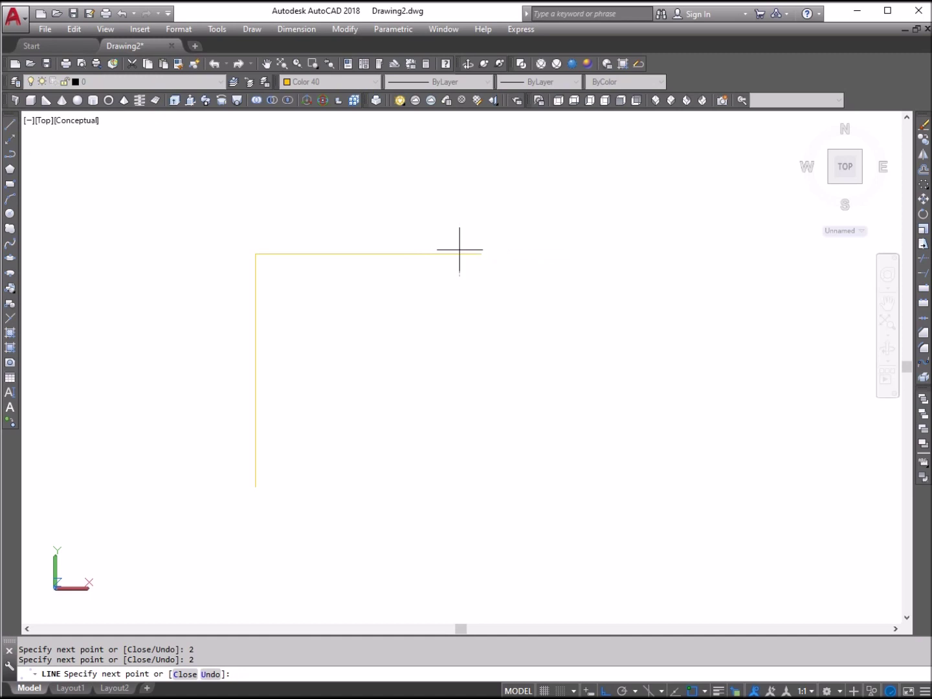
pyautogui.write('1')
pyautogui.press('Return')
pyautogui.click(371, 253)
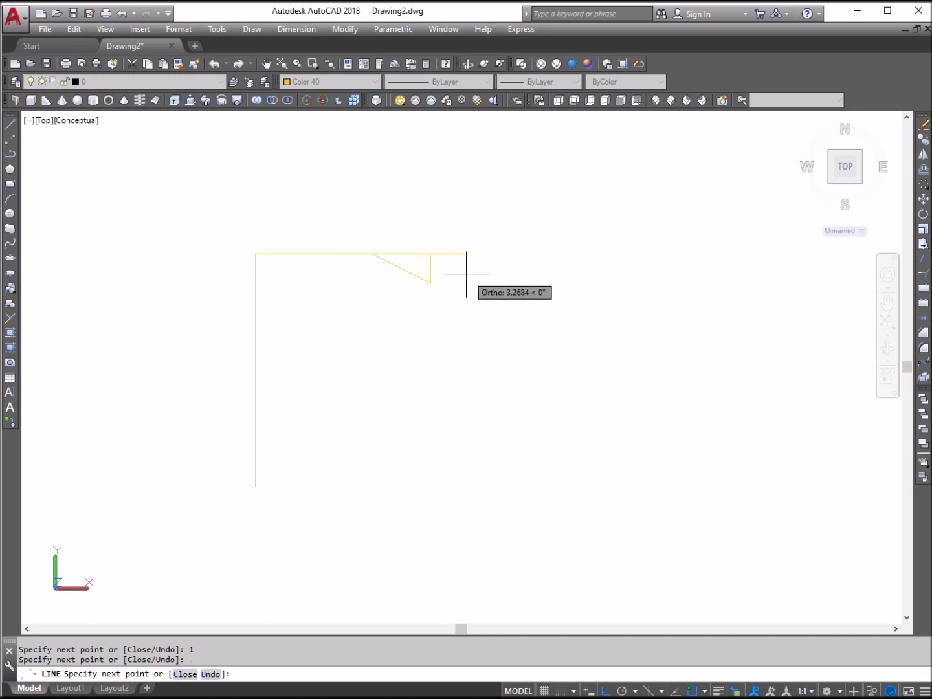
pyautogui.click(442, 249)
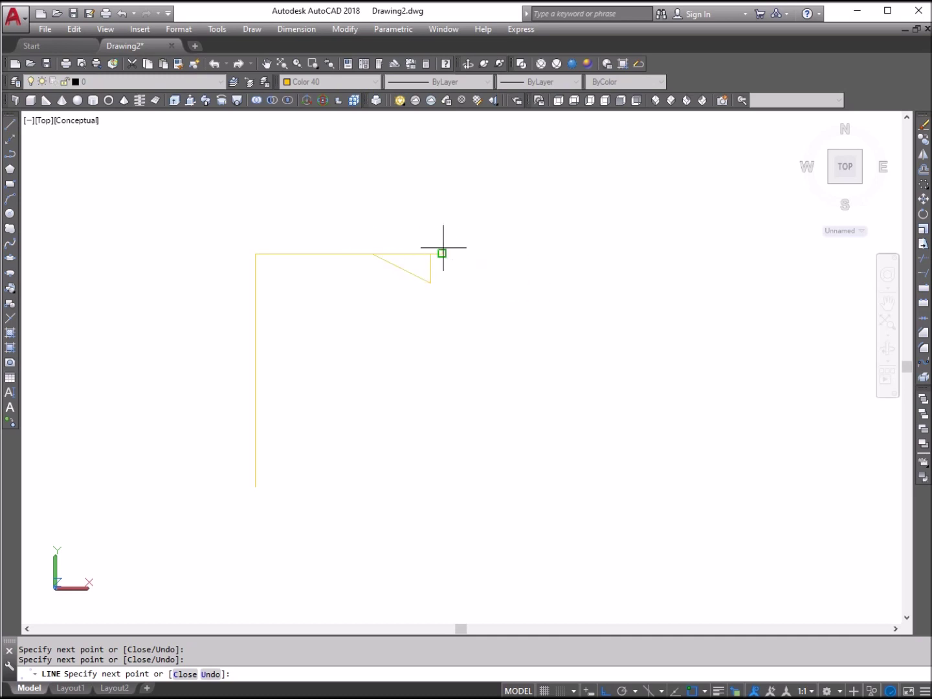
# End the line command and erase the three helper lines above and beside the sloped edge
pyautogui.press('Escape')
pyautogui.click(448, 262)
pyautogui.click(424, 245)
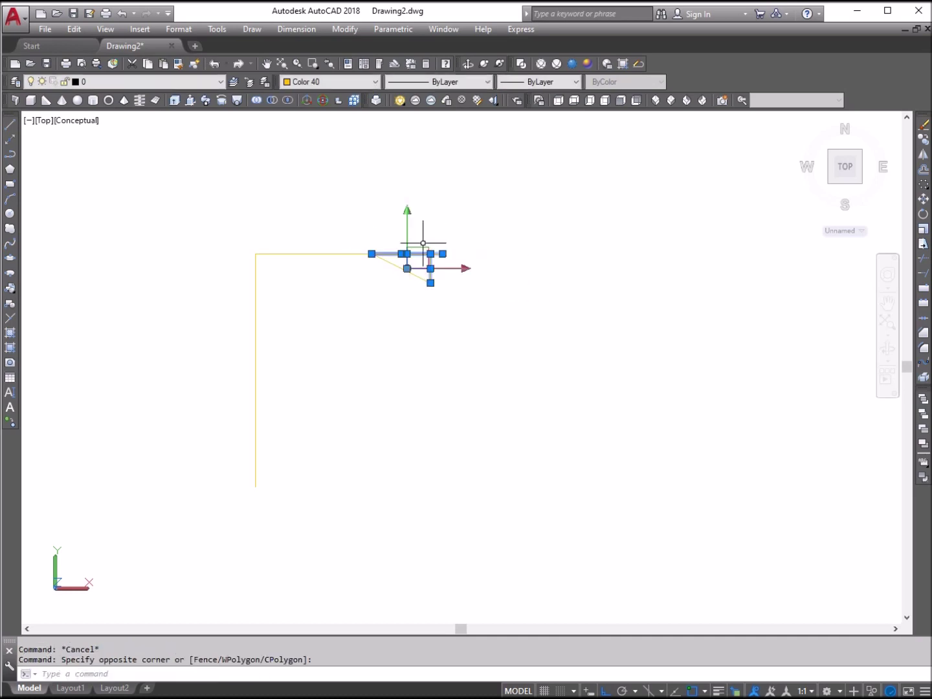
pyautogui.press('Delete')
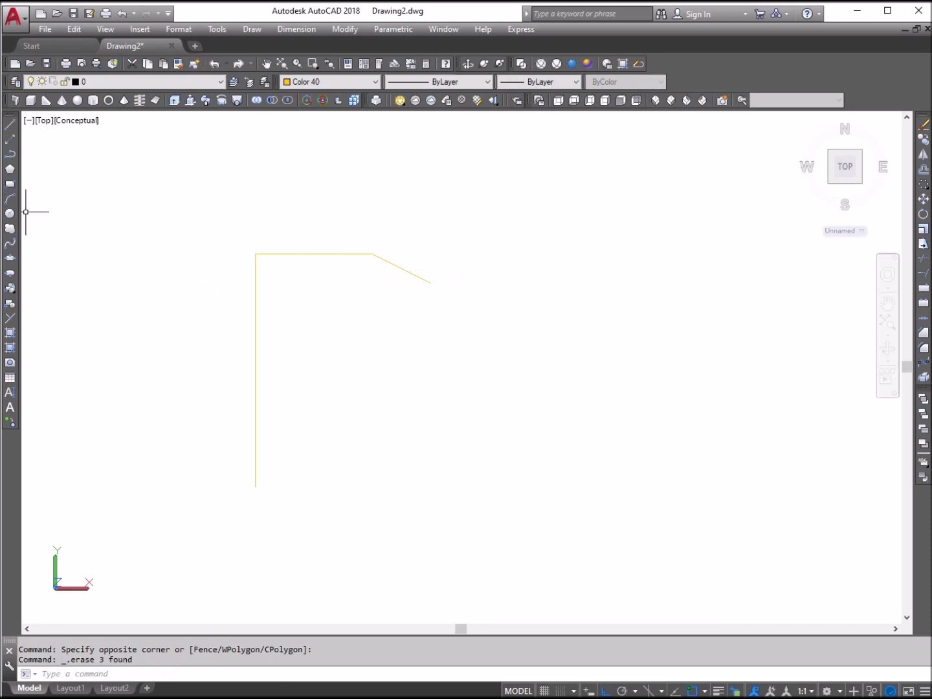
# Draw an 8-unit horizontal line rightward from the lower end of the sloped edge
pyautogui.click(9, 124)
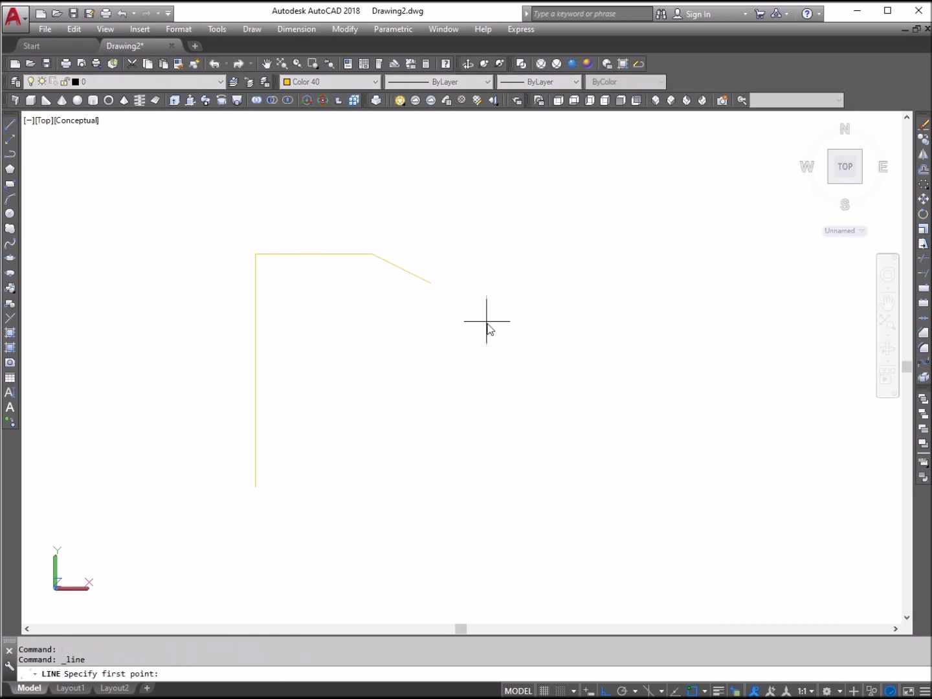
pyautogui.click(430, 282)
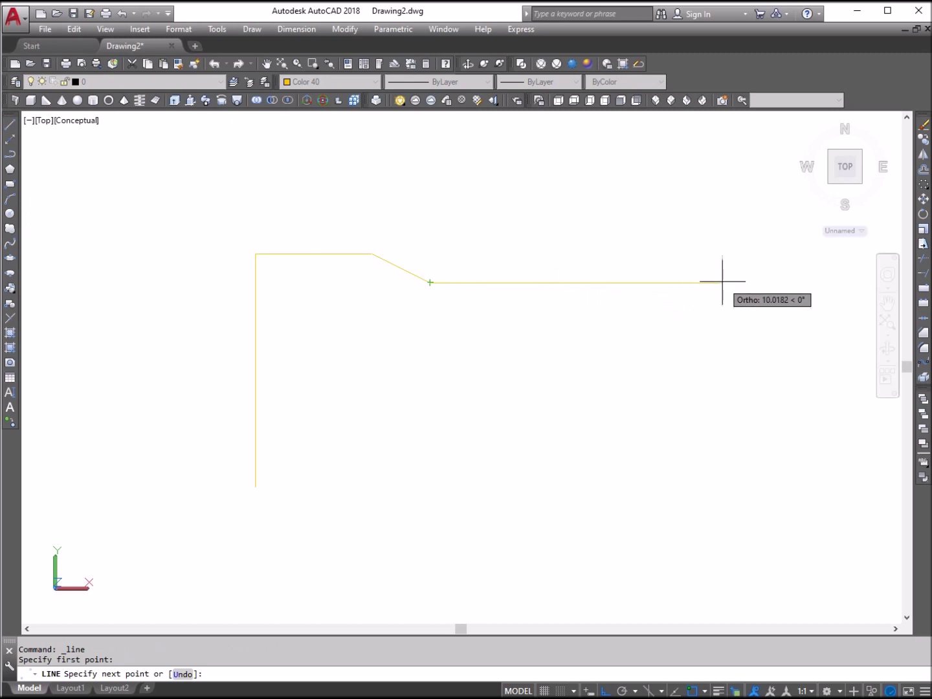
pyautogui.write('8')
pyautogui.press('Return')
pyautogui.press('Return')
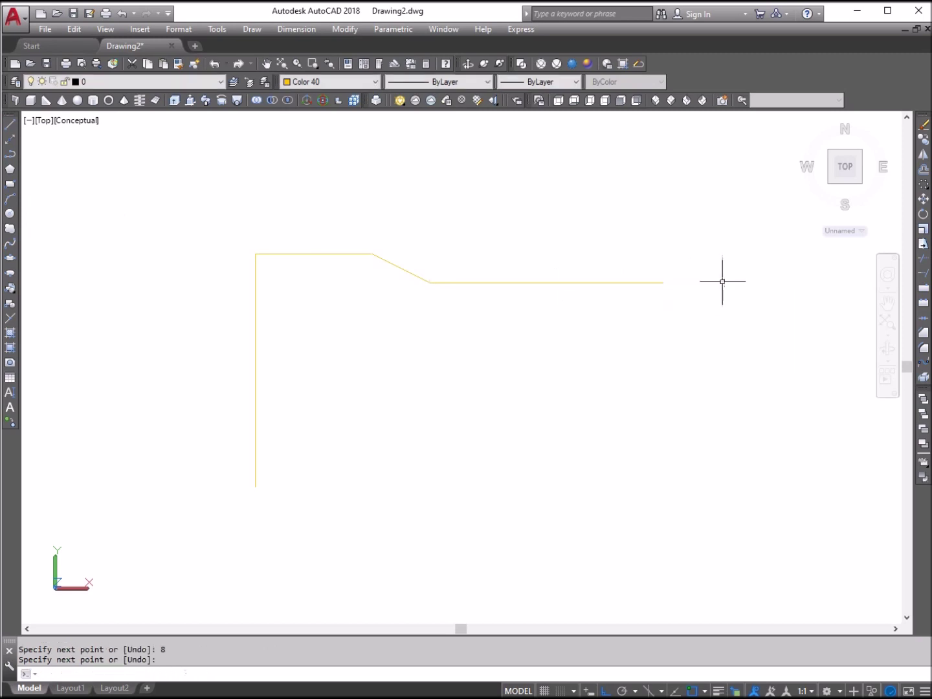
# Draw a 3-unit line straight down from the midpoint of the 8-unit horizontal line
pyautogui.rightClick(547, 239)
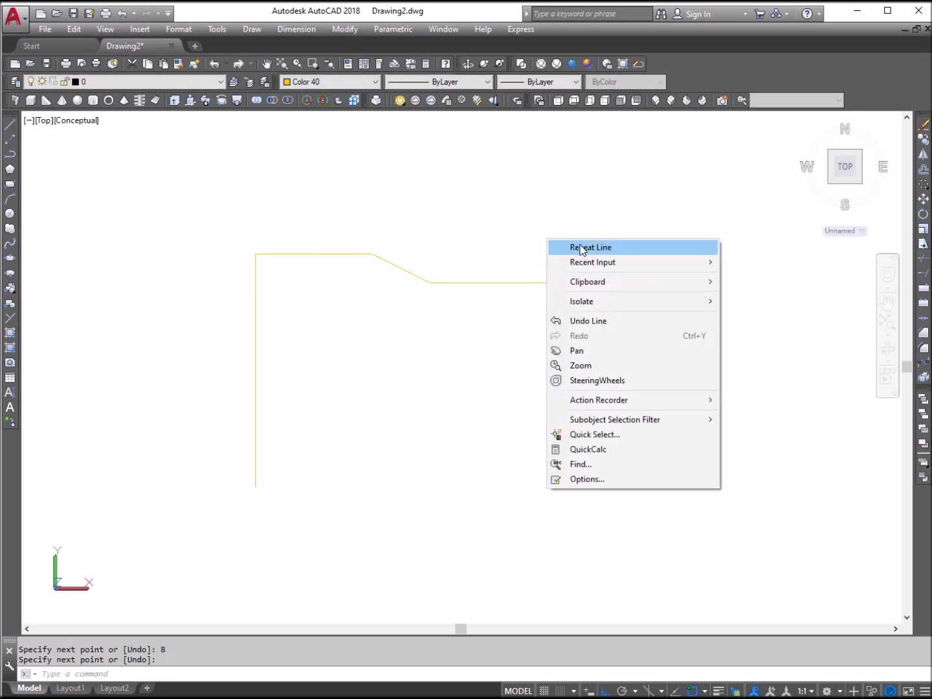
pyautogui.click(578, 245)
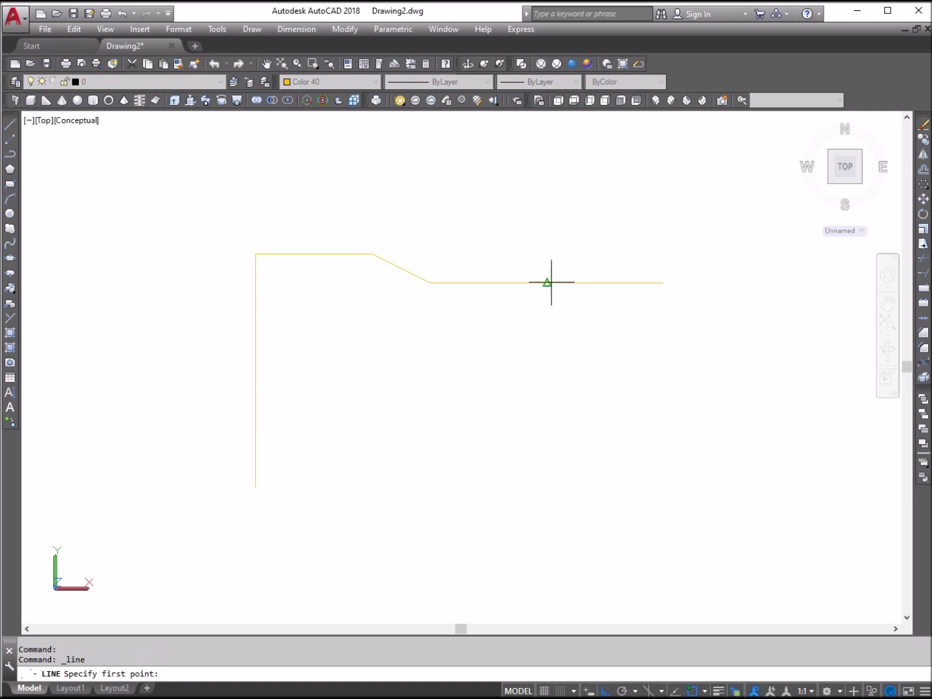
pyautogui.click(551, 283)
pyautogui.write('3')
pyautogui.press('Return')
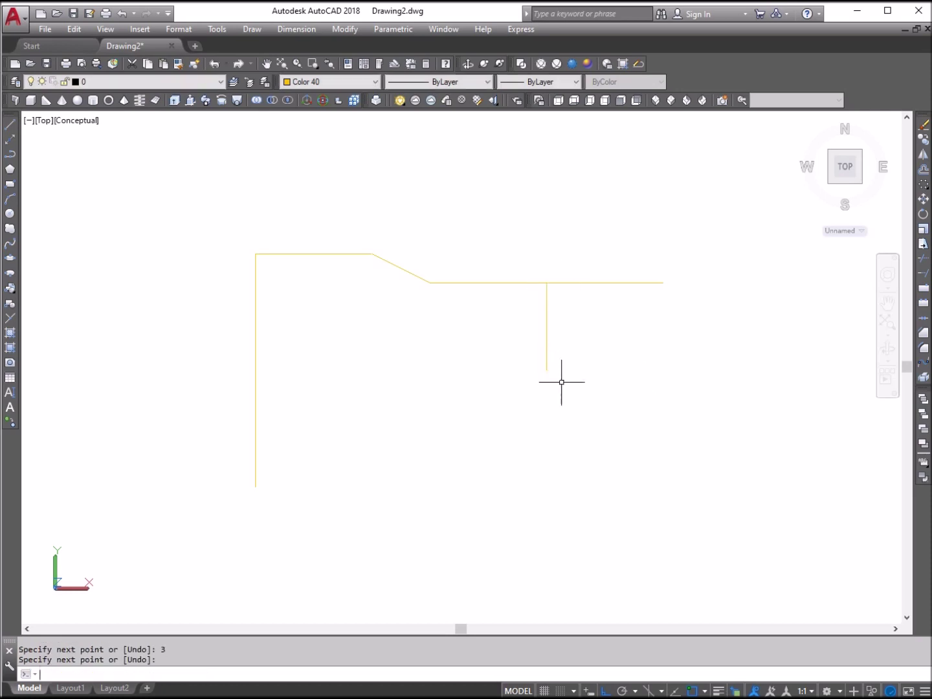
pyautogui.press('Return')
# Mirror the drawn outline about a vertical axis through the midpoint of the 8-unit horizontal line, keeping the source lines
pyautogui.click(923, 154)
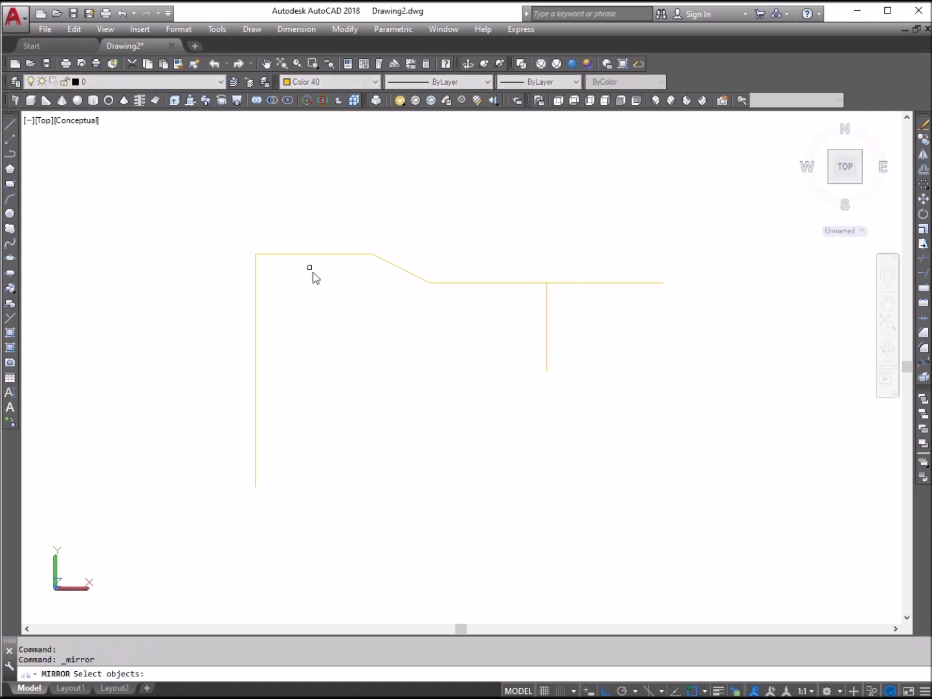
pyautogui.click(477, 311)
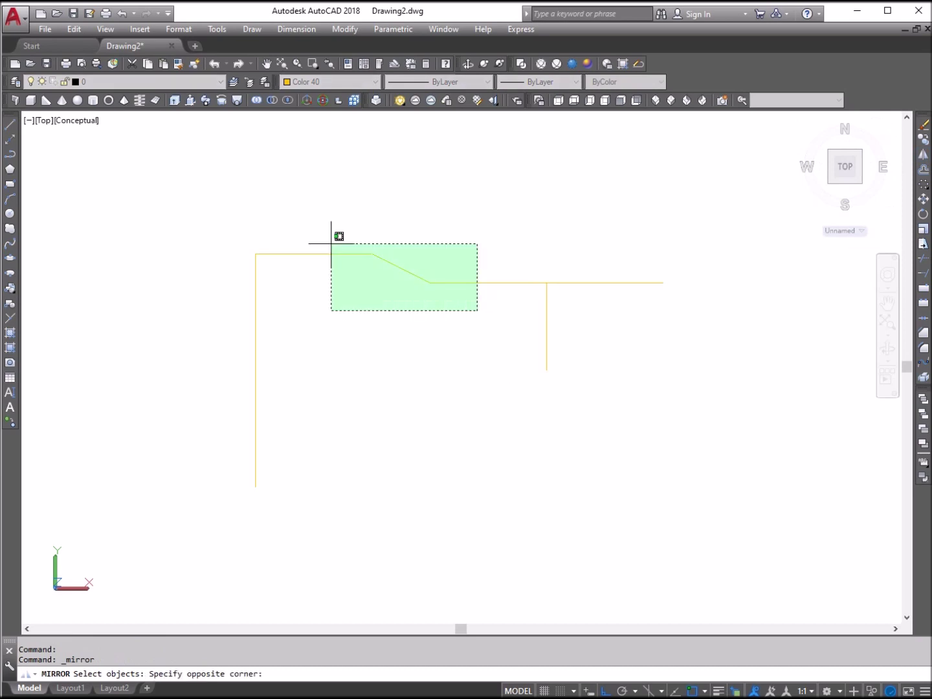
pyautogui.click(221, 193)
pyautogui.press('Return')
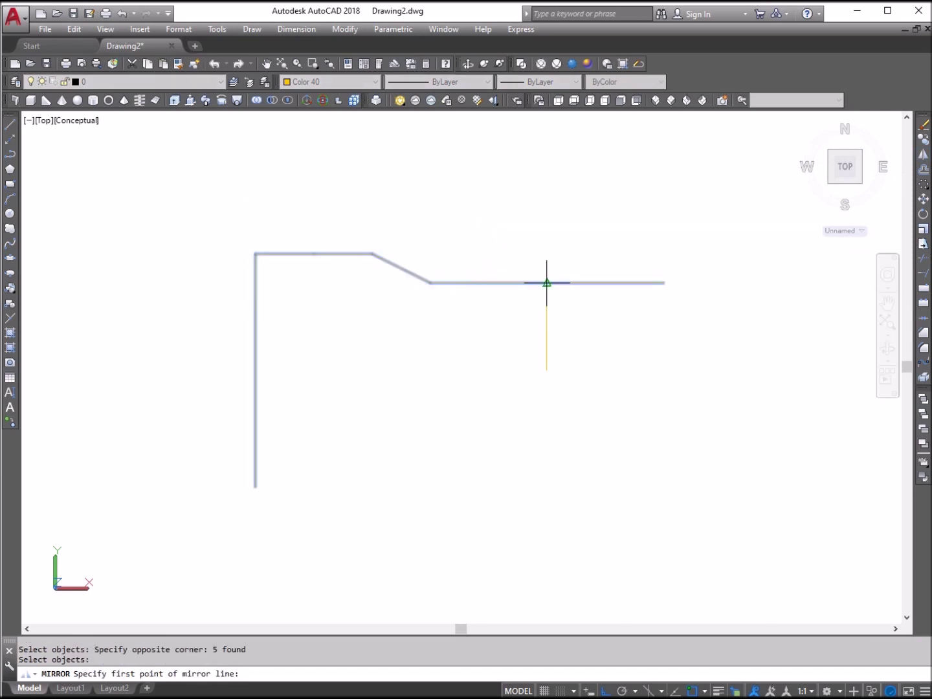
pyautogui.click(546, 282)
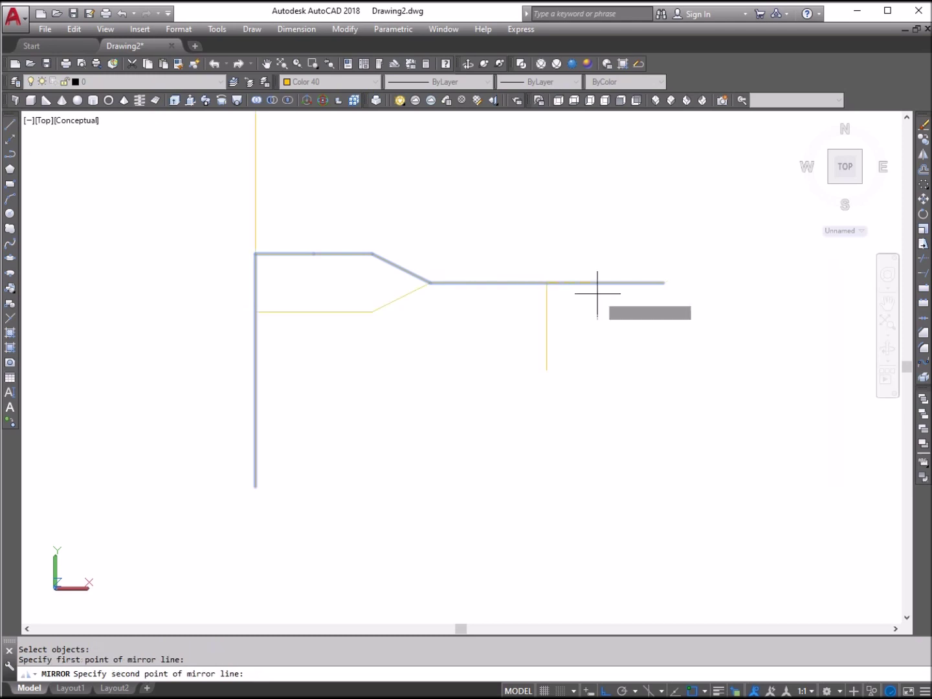
pyautogui.click(557, 450)
# Mirror the upper half outline about a horizontal axis through the lower end of the 3-unit line, keeping the source lines
pyautogui.click(547, 370)
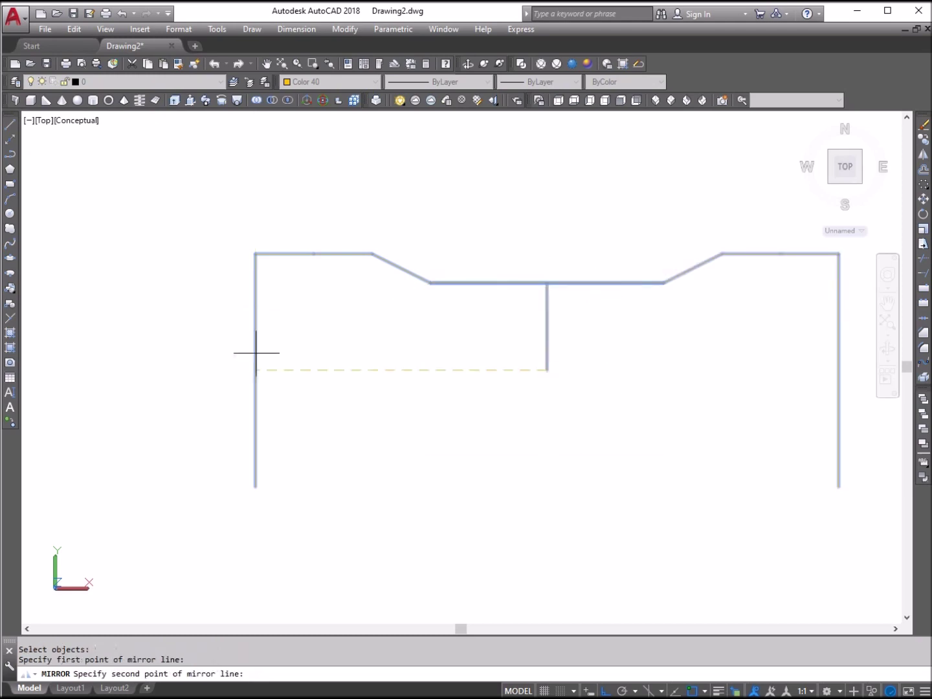
pyautogui.click(175, 349)
pyautogui.press('Return')
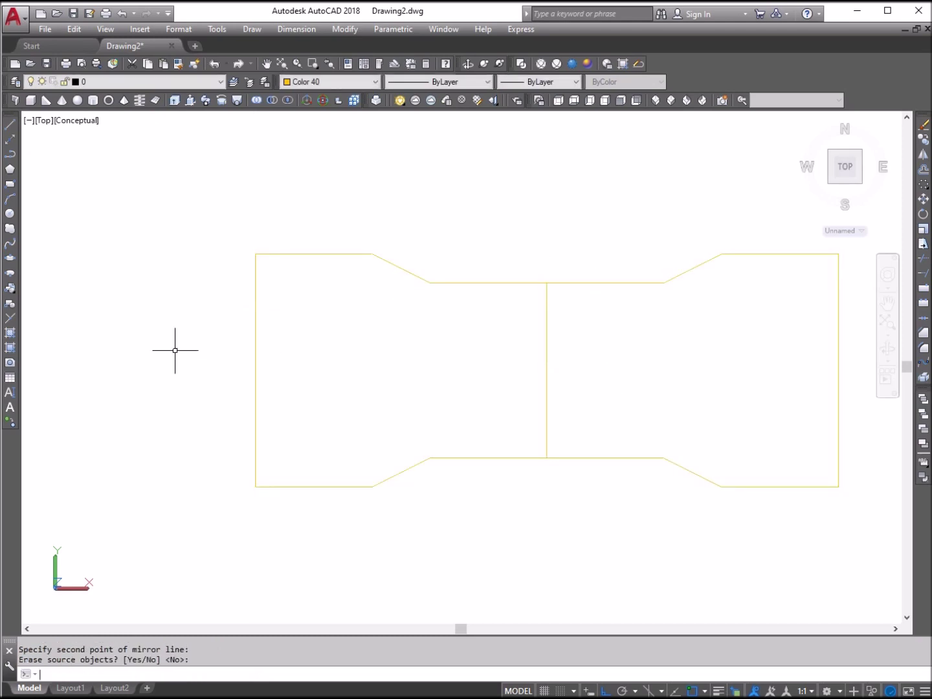
# Erase the two vertical construction lines in the middle of the outline
pyautogui.click(609, 397)
pyautogui.click(421, 340)
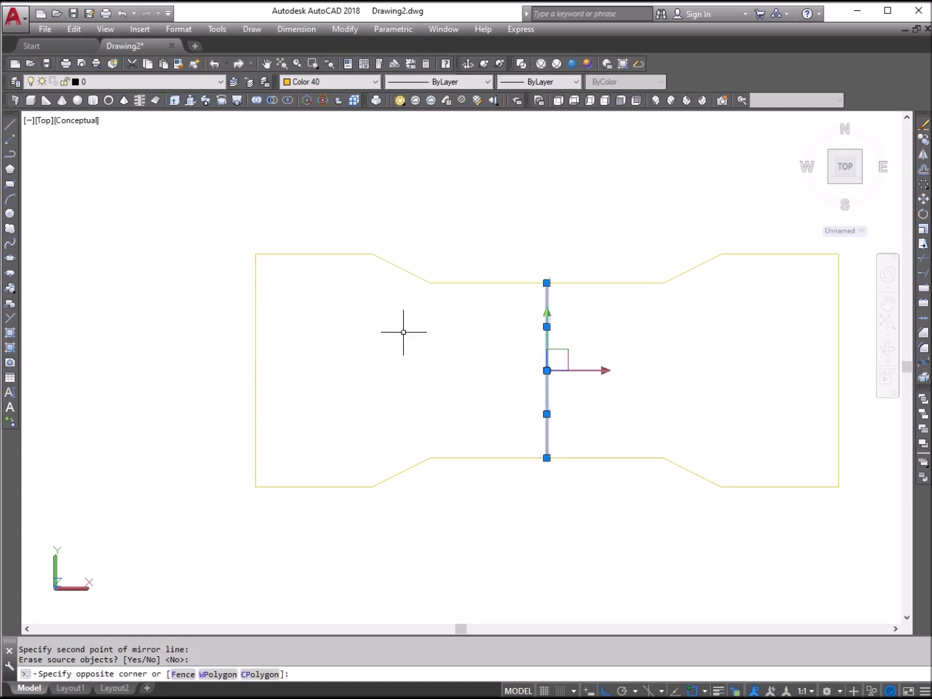
pyautogui.press('Delete')
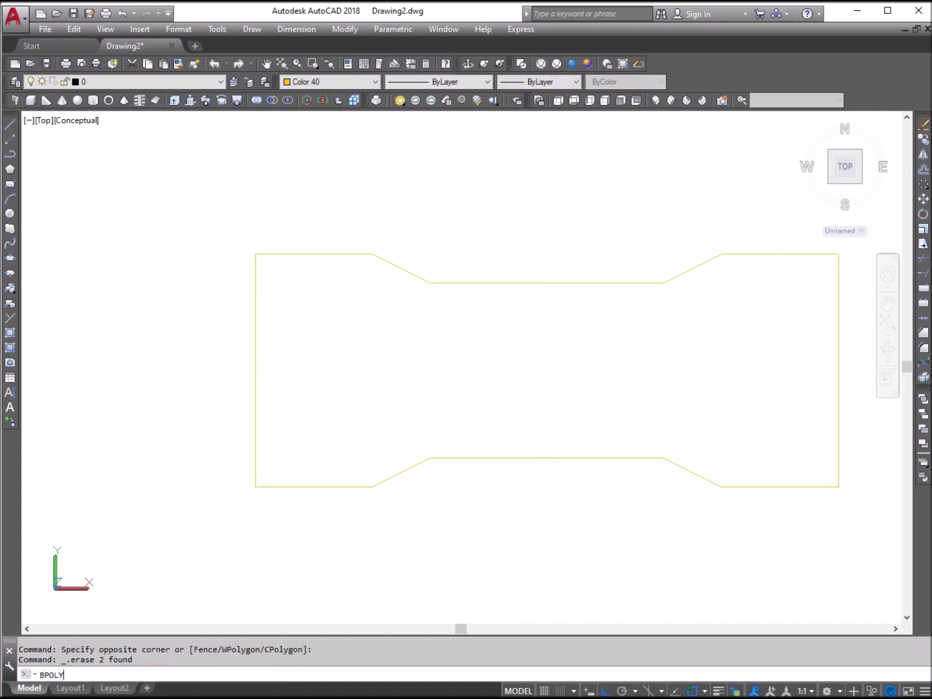
# Create a closed boundary polyline (BPOLY) from a point picked inside the outline
pyautogui.press('Return')
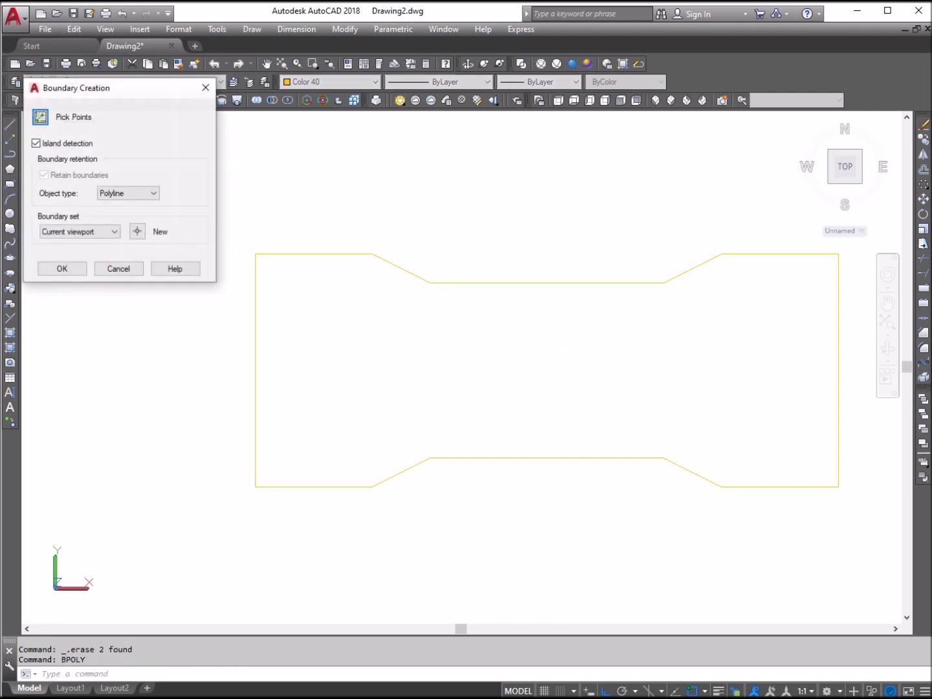
pyautogui.click(40, 117)
pyautogui.click(336, 329)
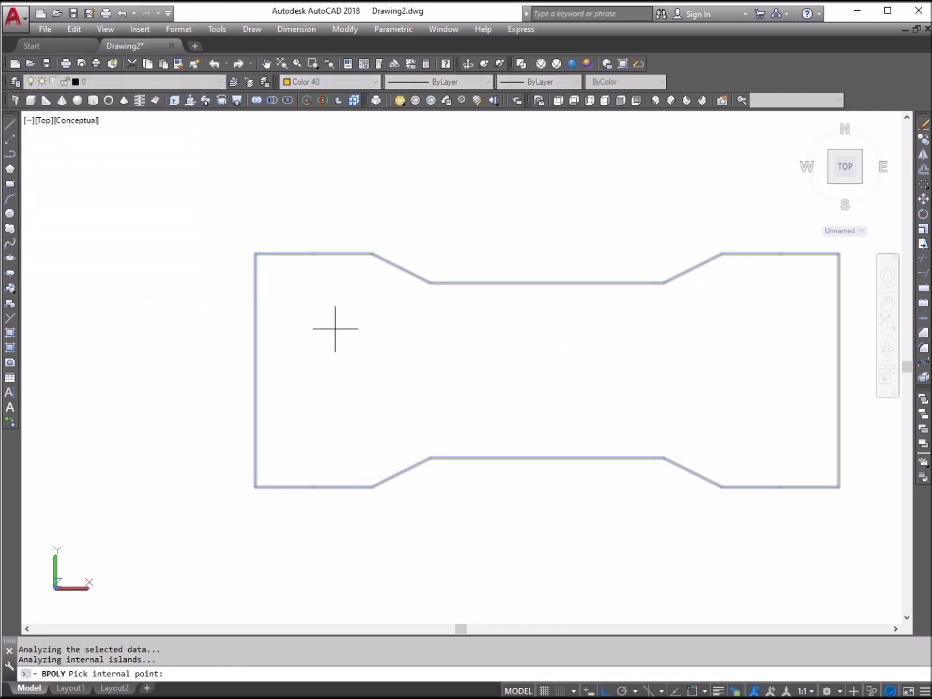
pyautogui.press('Return')
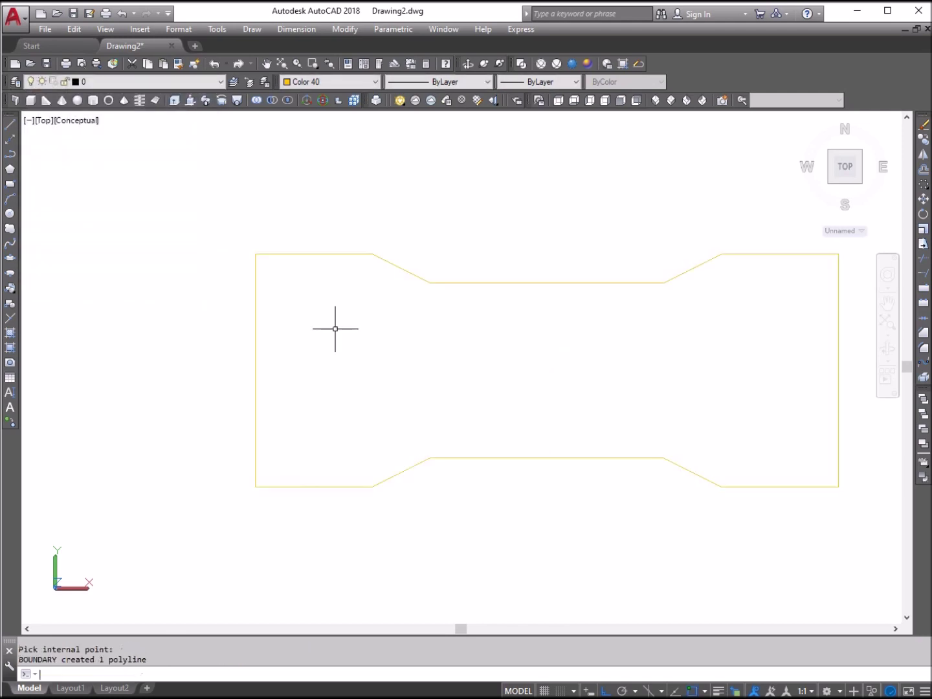
# Move the boundary polyline horizontally to the left, clear of the original outline lines
pyautogui.click(924, 201)
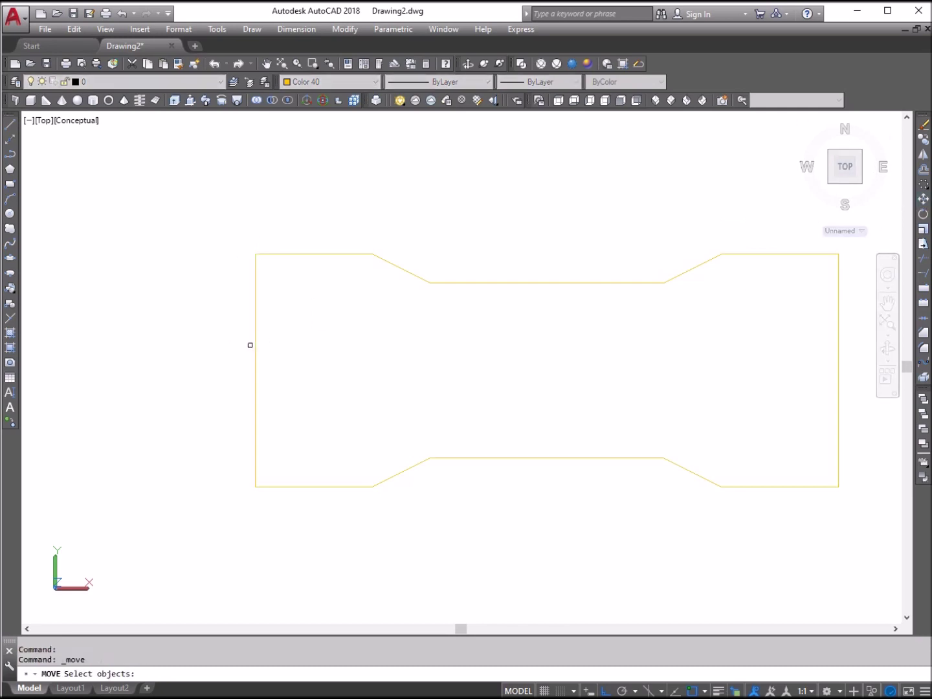
pyautogui.click(256, 348)
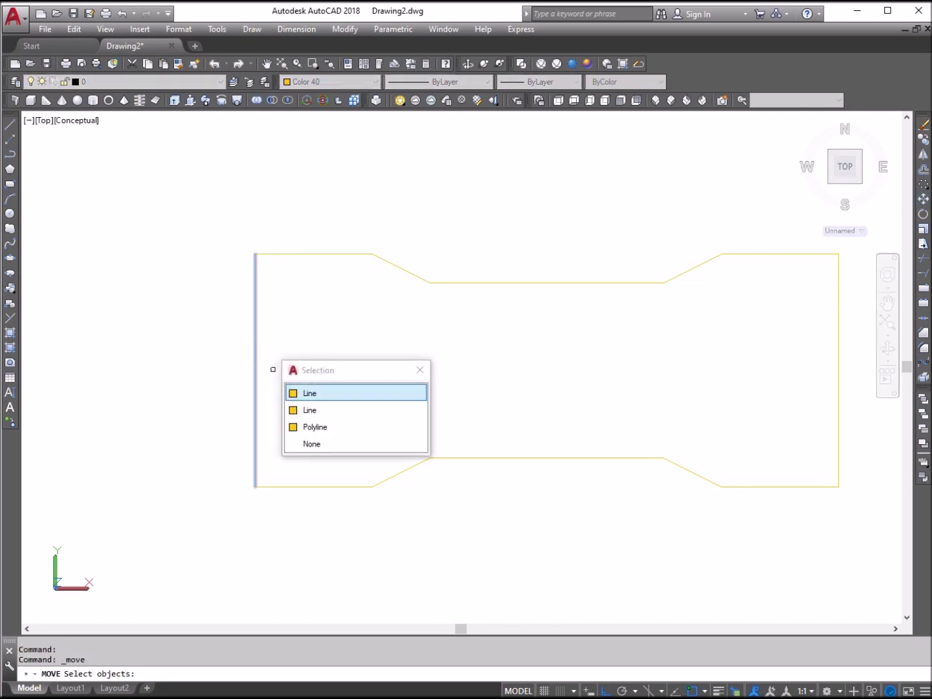
pyautogui.click(312, 427)
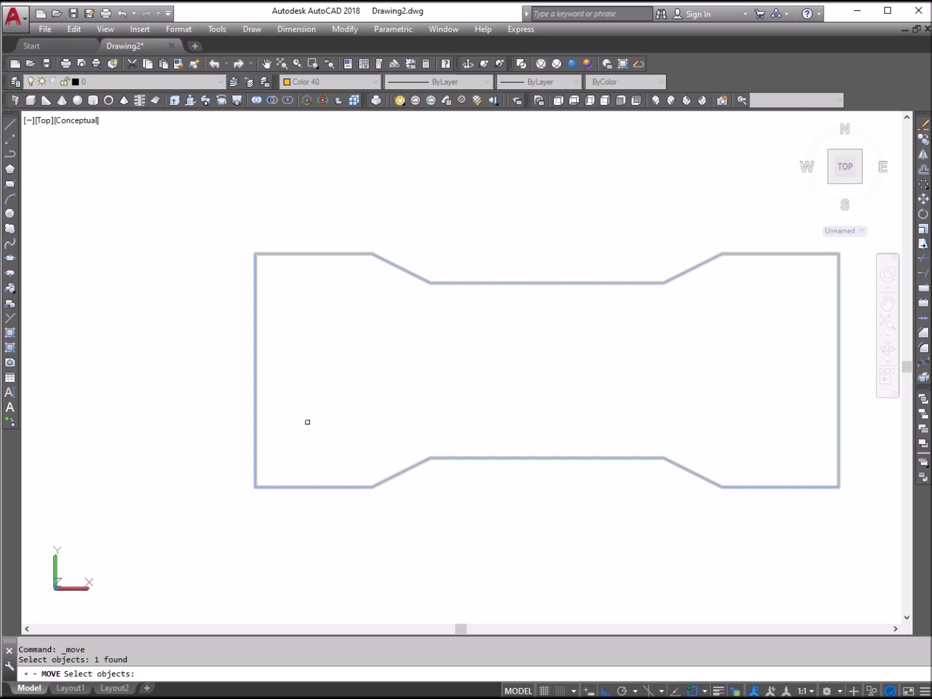
pyautogui.press('Return')
pyautogui.click(760, 381)
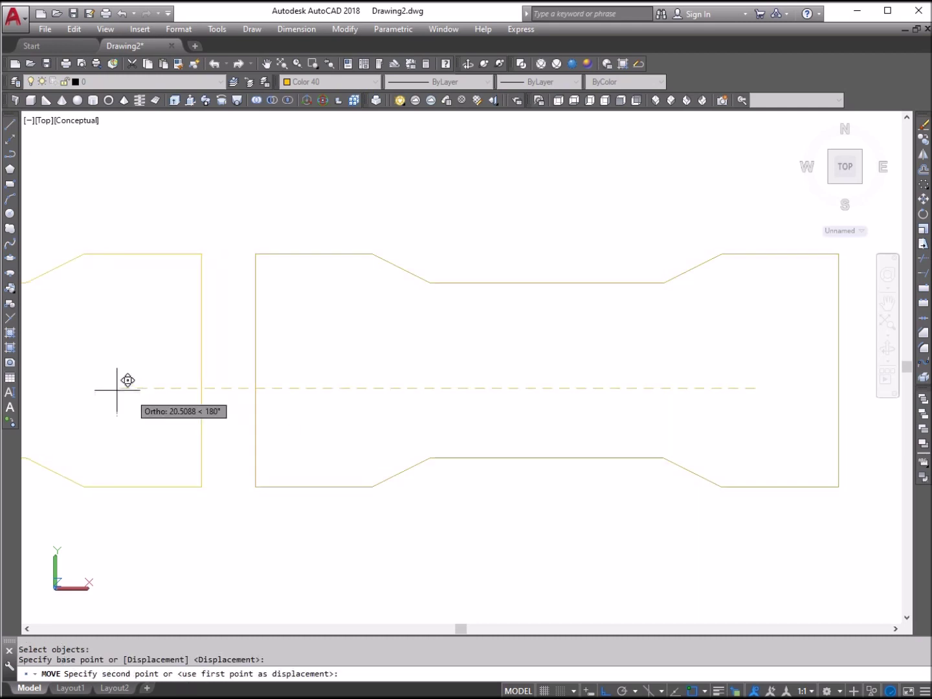
pyautogui.click(102, 383)
# Erase all the original outline lines, leaving only the moved boundary polyline
pyautogui.click(226, 217)
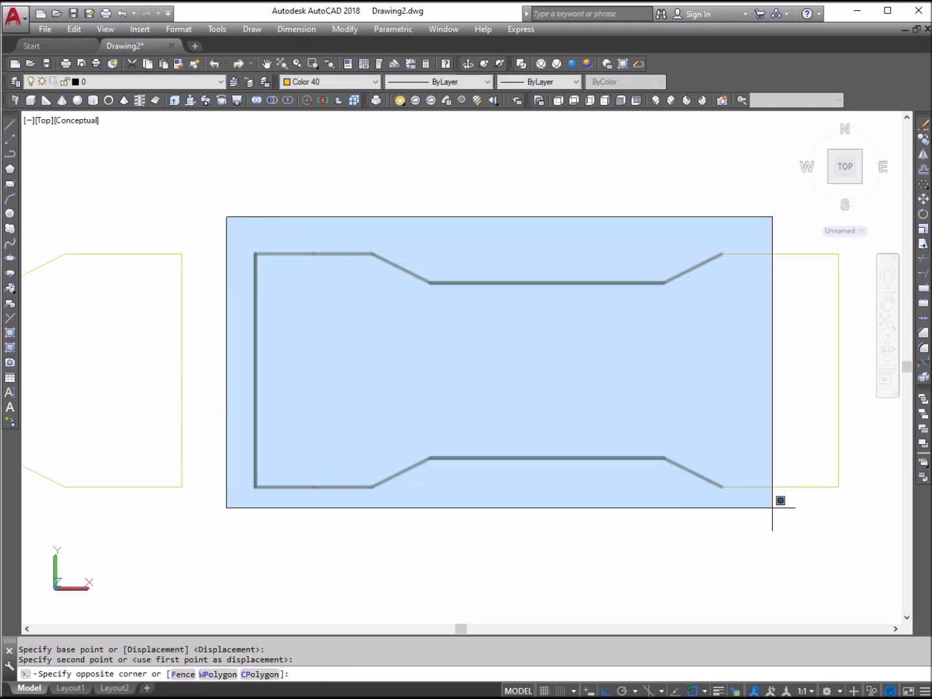
pyautogui.click(872, 515)
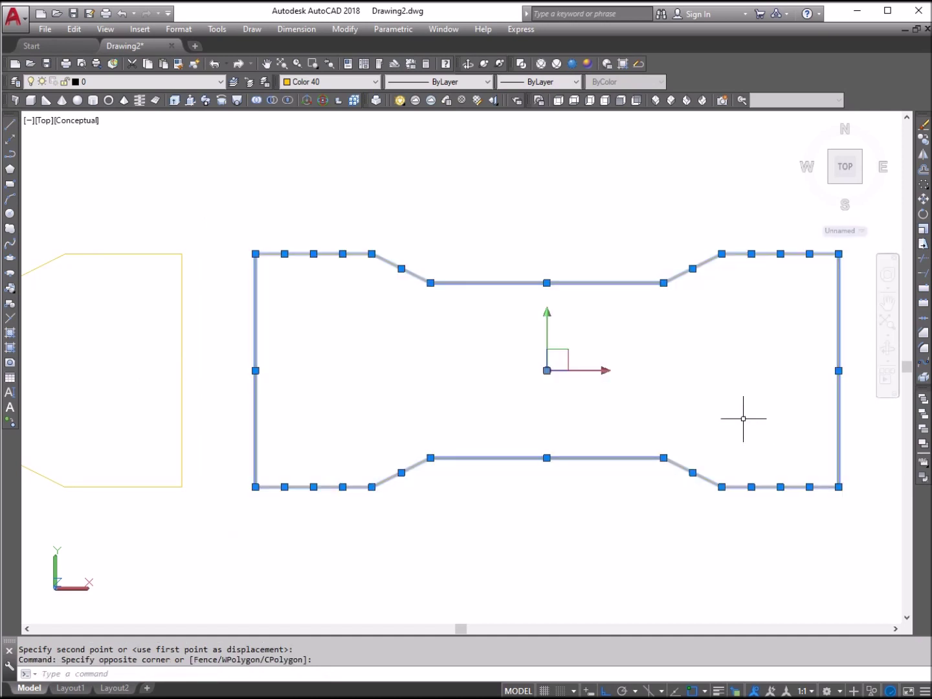
pyautogui.press('Delete')
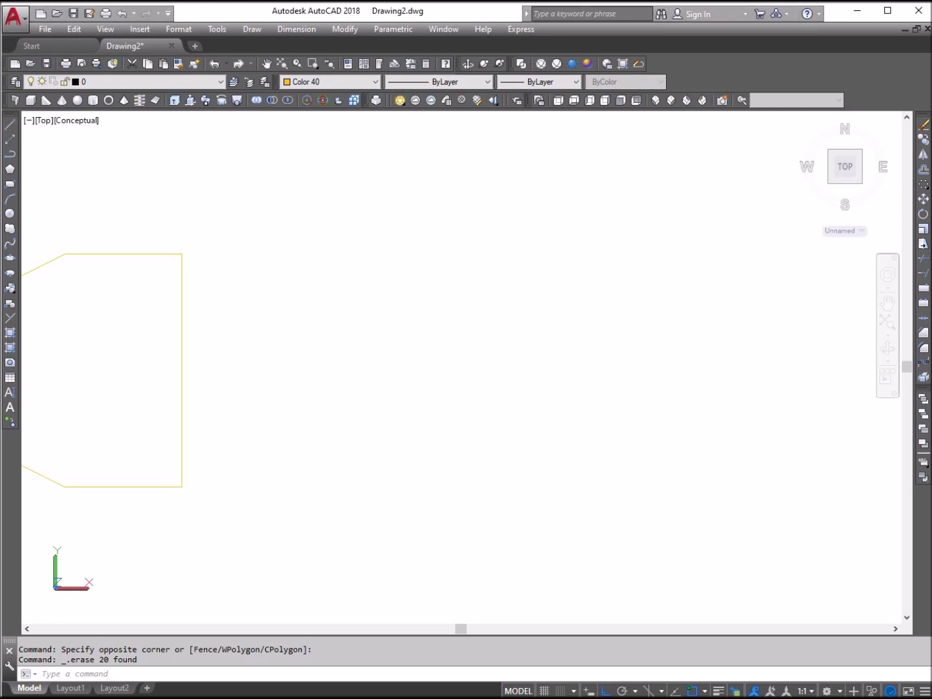
pyautogui.click(571, 363)
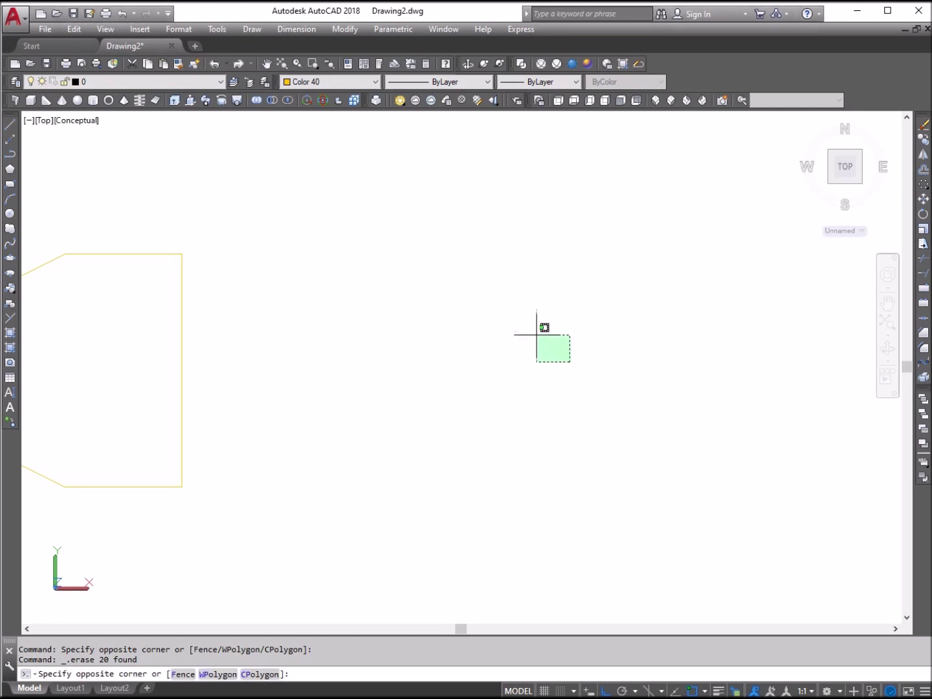
pyautogui.click(422, 238)
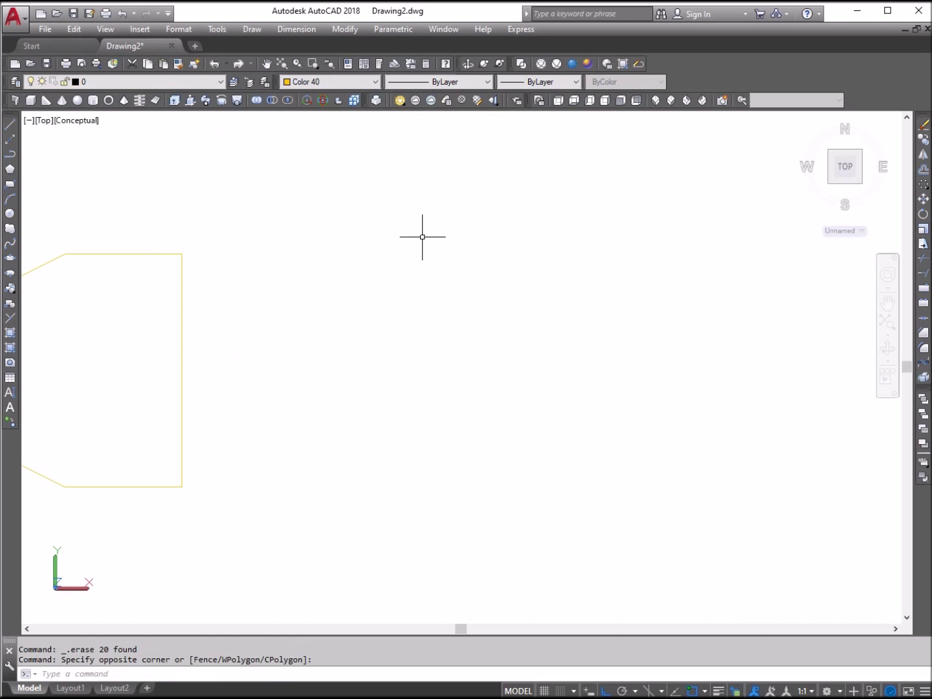
# Extrude the closed boundary polyline to a height of 10 in the SW Isometric view
pyautogui.click(267, 64)
pyautogui.moveTo(191, 327); pyautogui.dragTo(691, 357)
pyautogui.rightClick(485, 251)
pyautogui.click(511, 262)
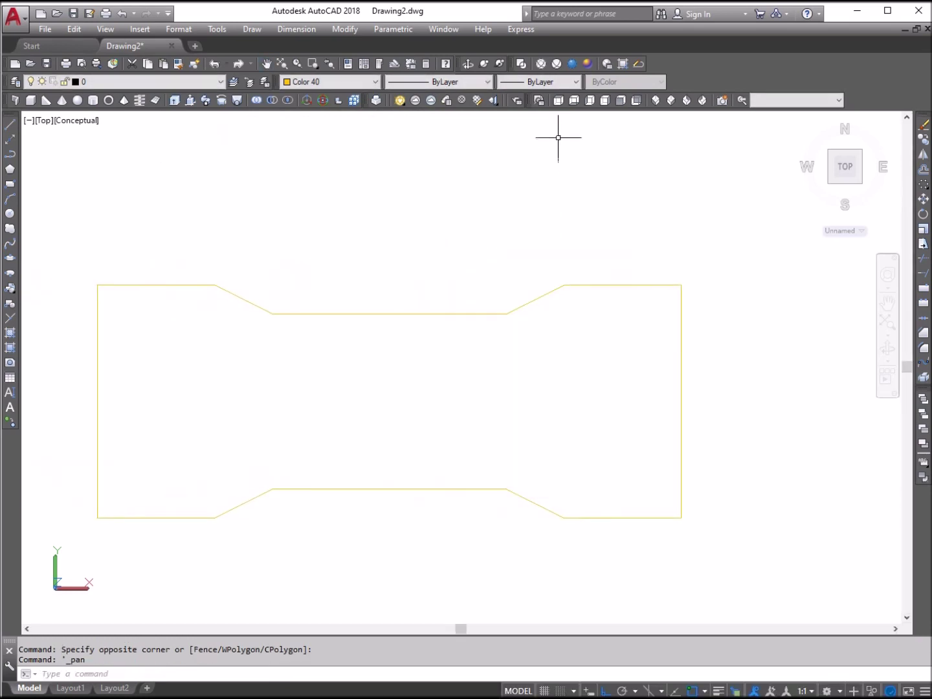
pyautogui.click(657, 102)
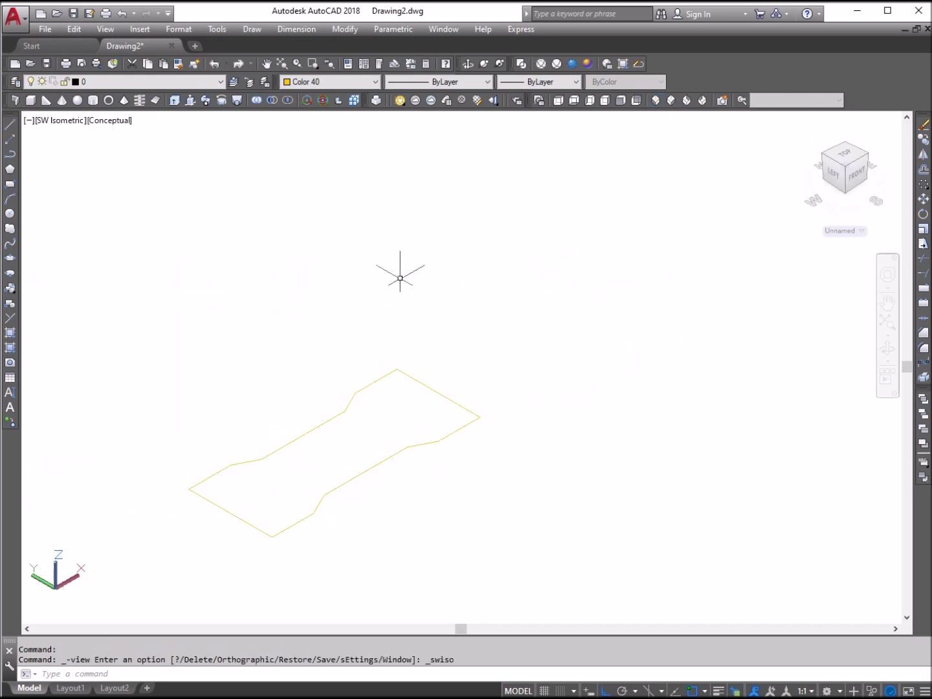
pyautogui.click(175, 101)
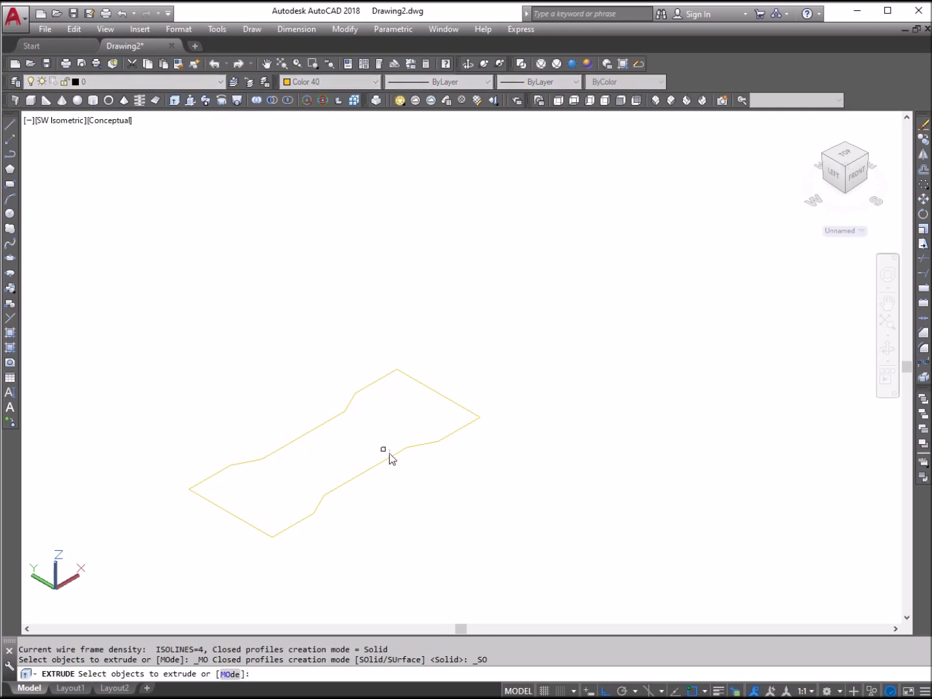
pyautogui.click(393, 457)
pyautogui.rightClick(522, 402)
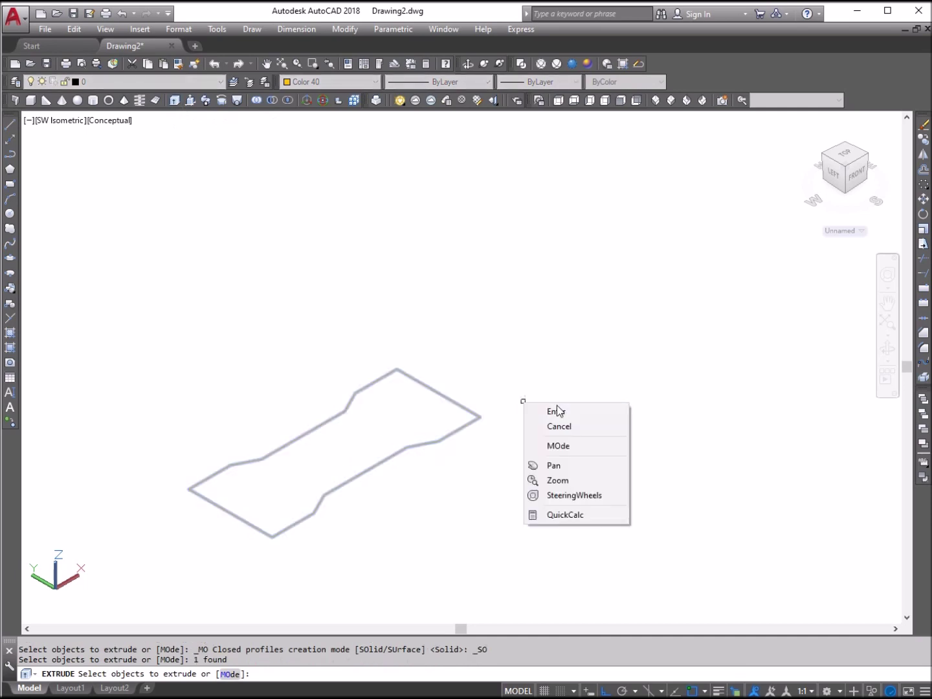
pyautogui.click(558, 412)
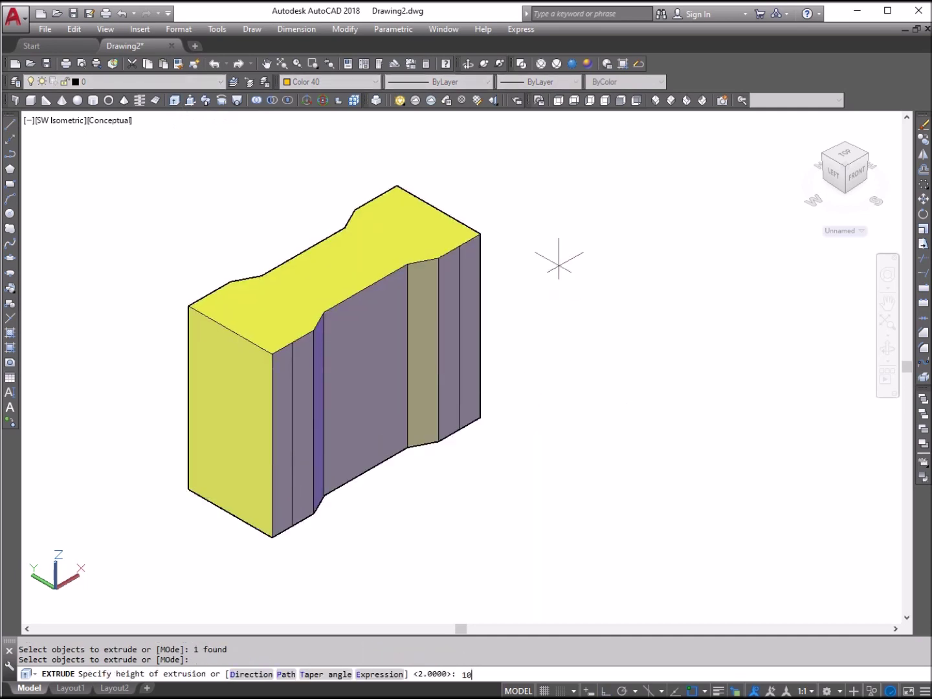
pyautogui.write('10')
pyautogui.press('Return')
pyautogui.press('Return')
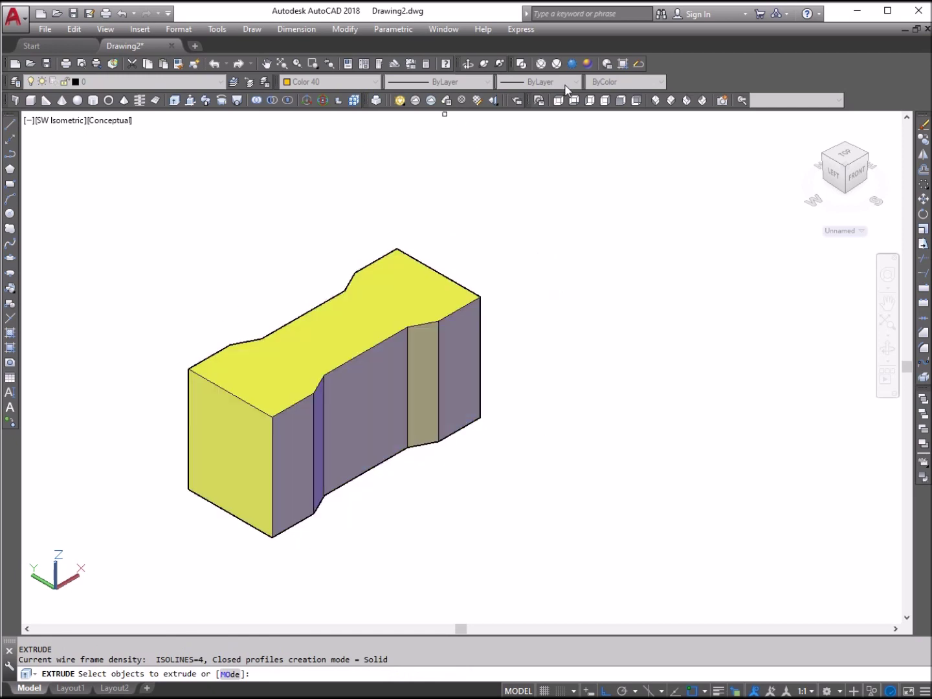
# In the Front view, draw a vertical construction line from the midpoint of the solid's top edge to the midpoint of its bottom edge
pyautogui.click(623, 101)
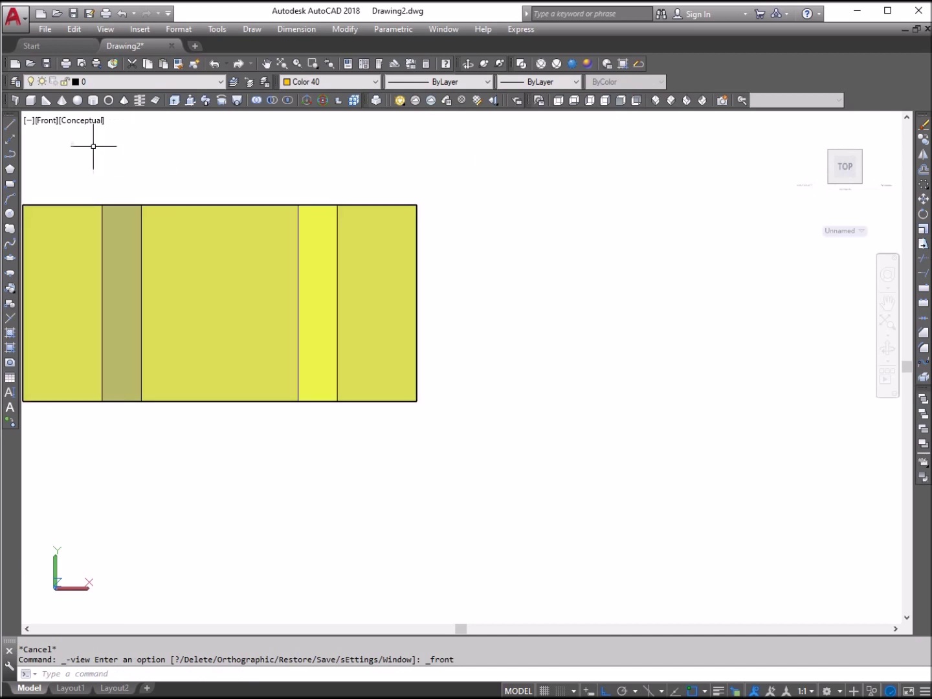
pyautogui.click(10, 123)
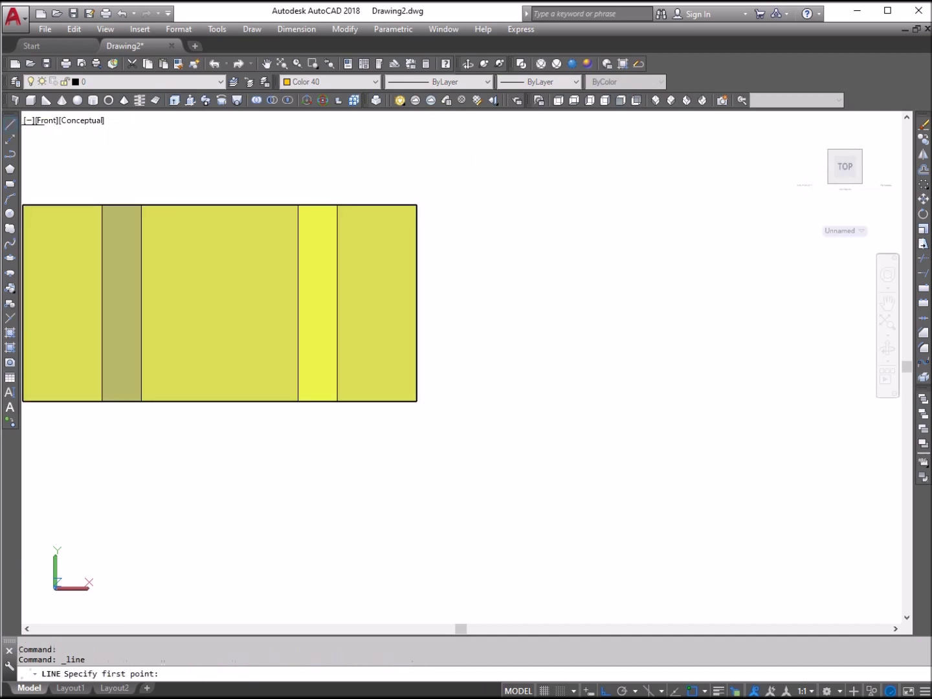
pyautogui.click(219, 206)
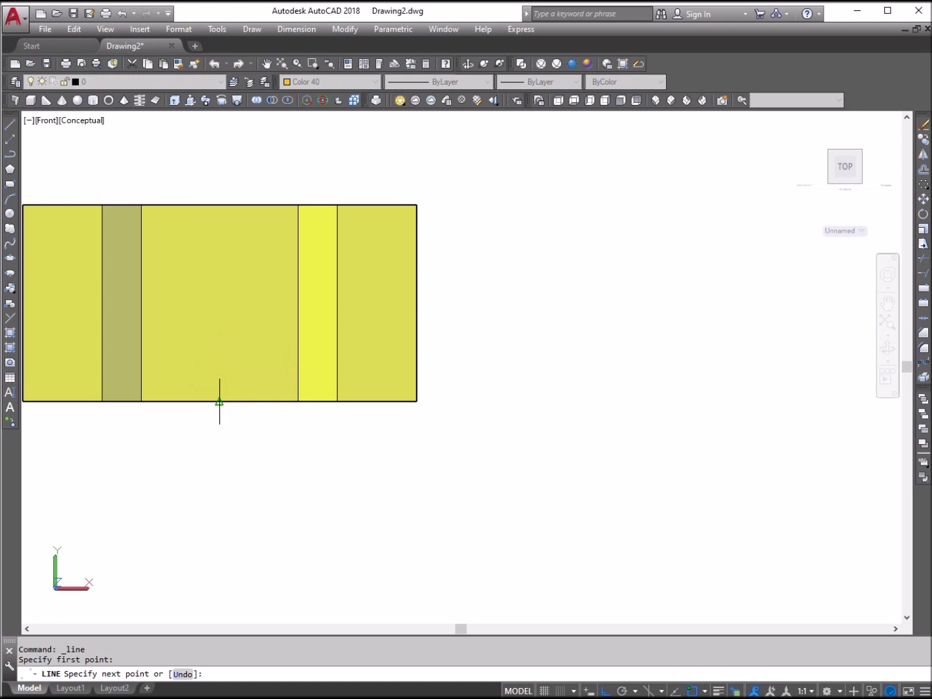
pyautogui.rightClick(330, 231)
pyautogui.click(362, 233)
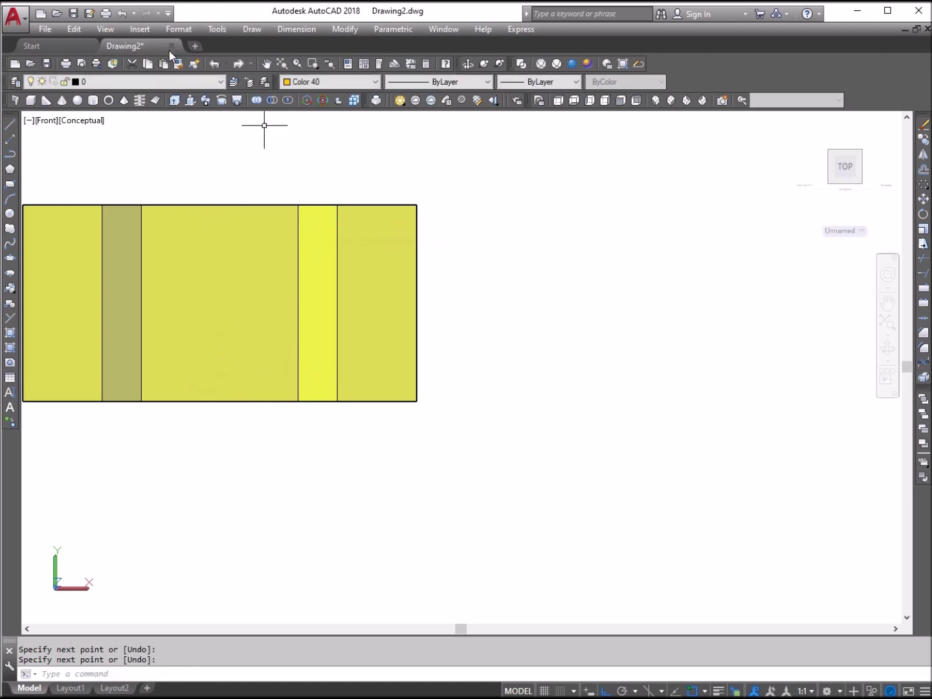
# Show the model in the SW Isometric view with the 2D Wireframe visual style
pyautogui.click(267, 63)
pyautogui.moveTo(222, 246); pyautogui.dragTo(441, 336)
pyautogui.rightClick(392, 228)
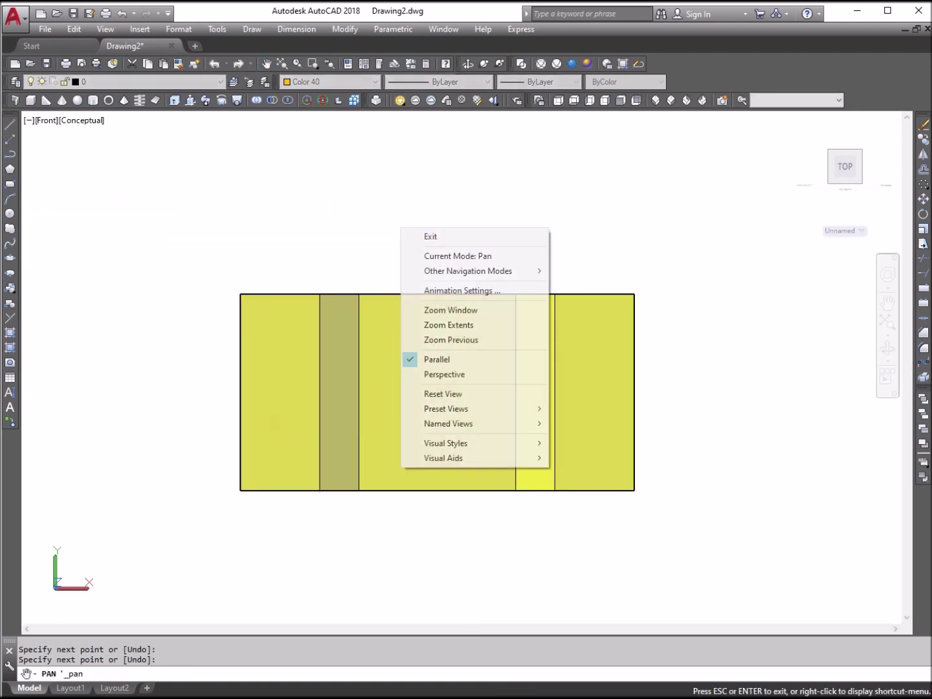
pyautogui.click(430, 237)
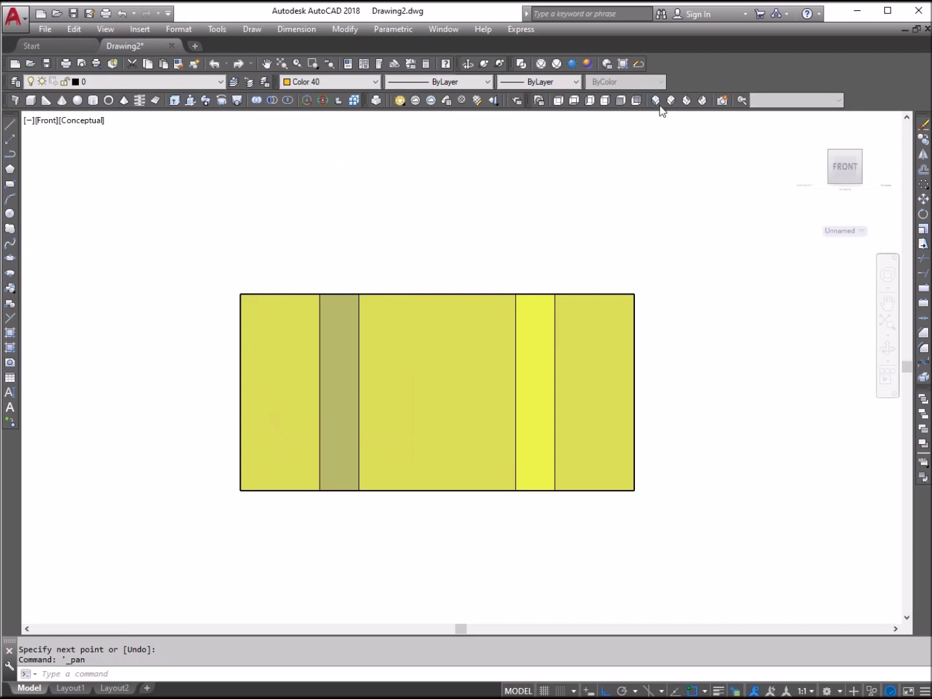
pyautogui.click(656, 100)
pyautogui.click(106, 29)
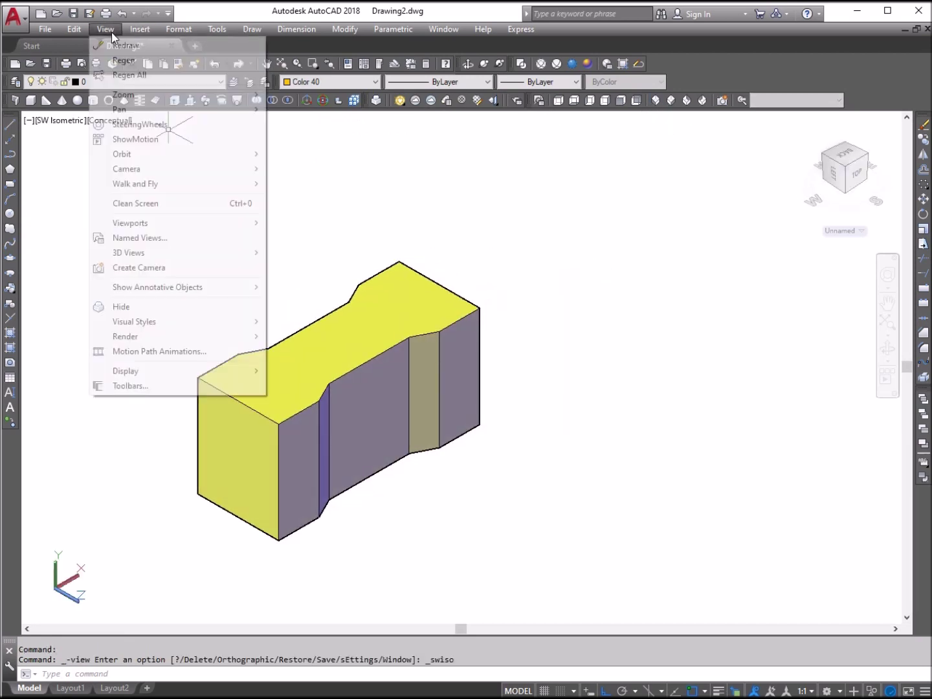
pyautogui.moveTo(200, 328)
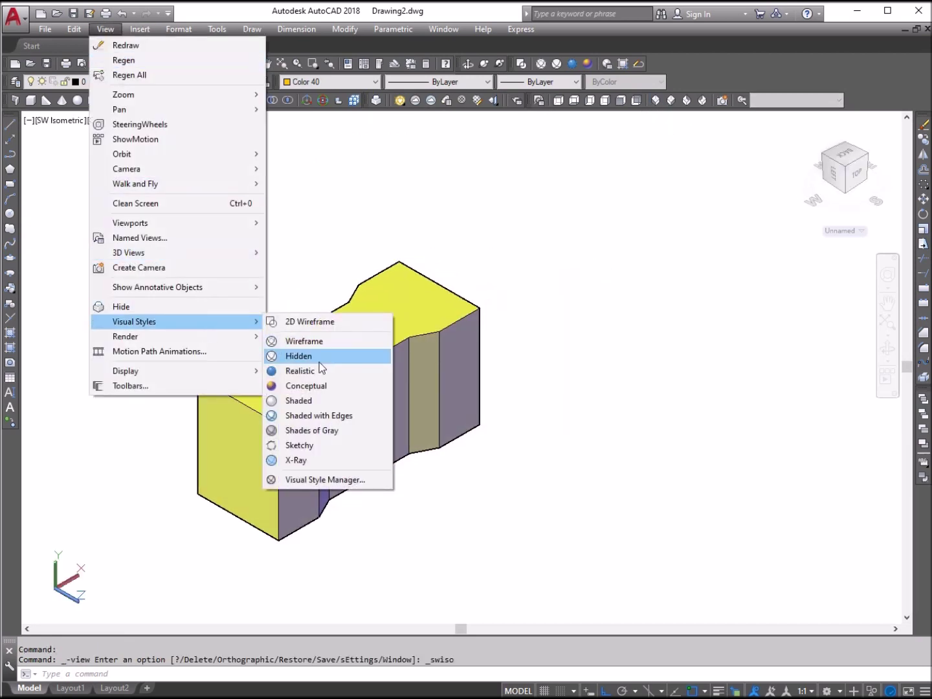
pyautogui.click(321, 328)
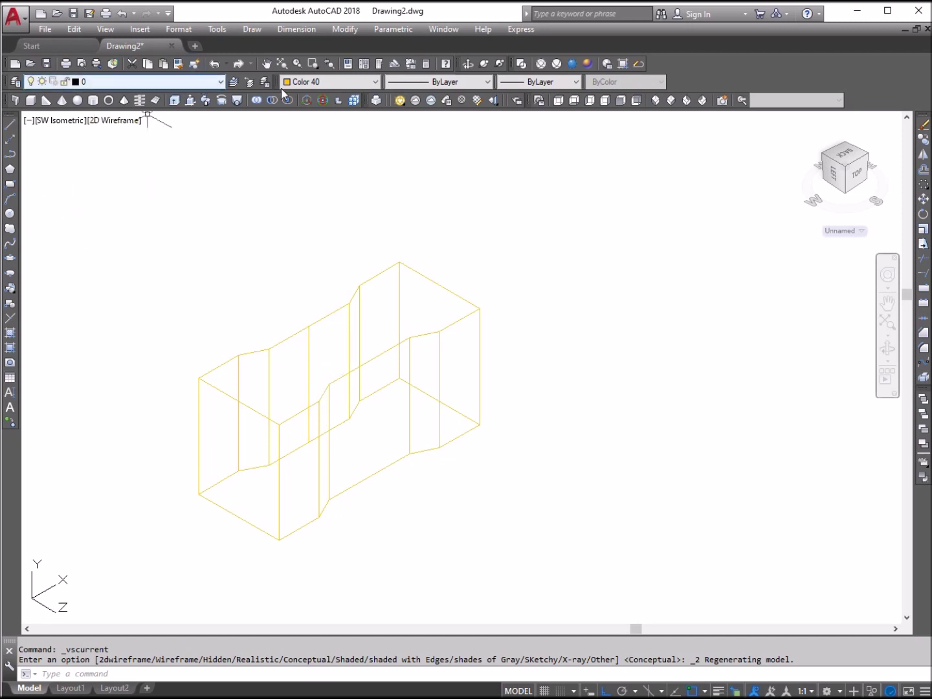
# Draw a red circle of radius 3 centred on the midpoint of the vertical construction line and erase that line
pyautogui.click(311, 82)
pyautogui.scroll(5, 371, 125)
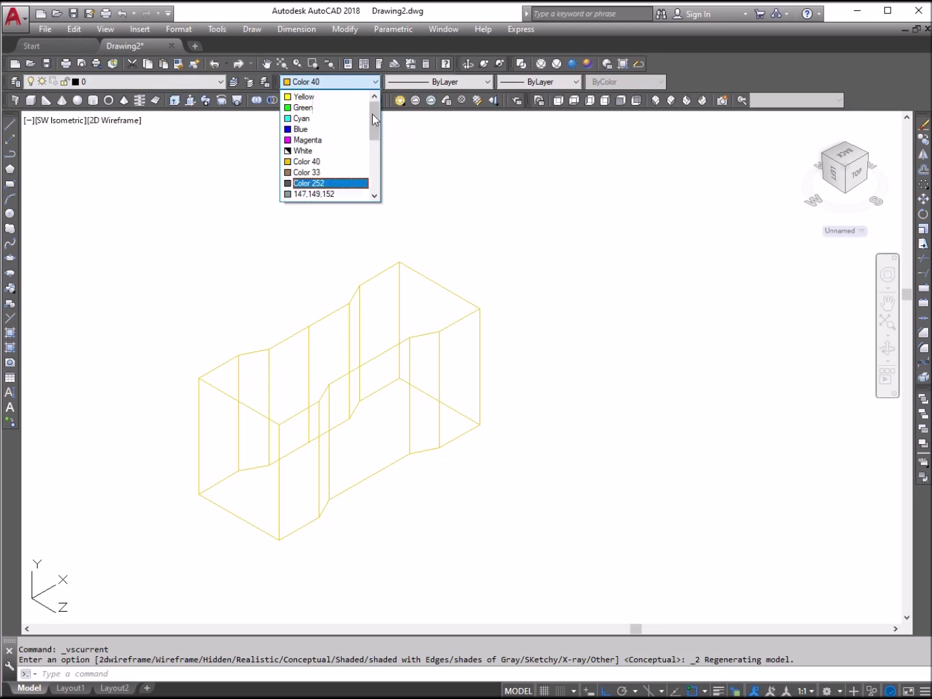
pyautogui.click(321, 116)
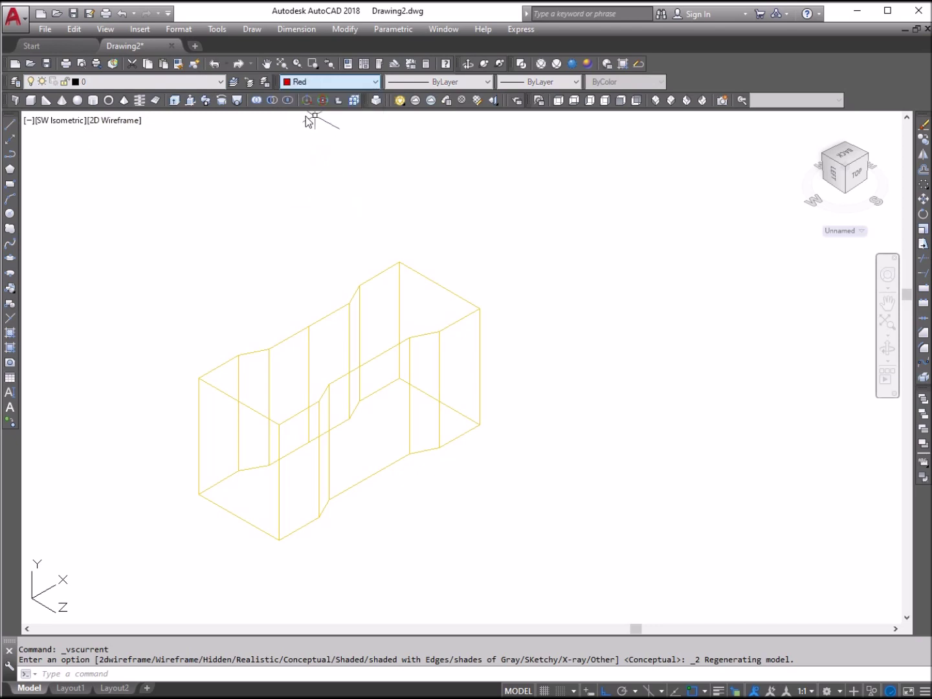
pyautogui.click(10, 214)
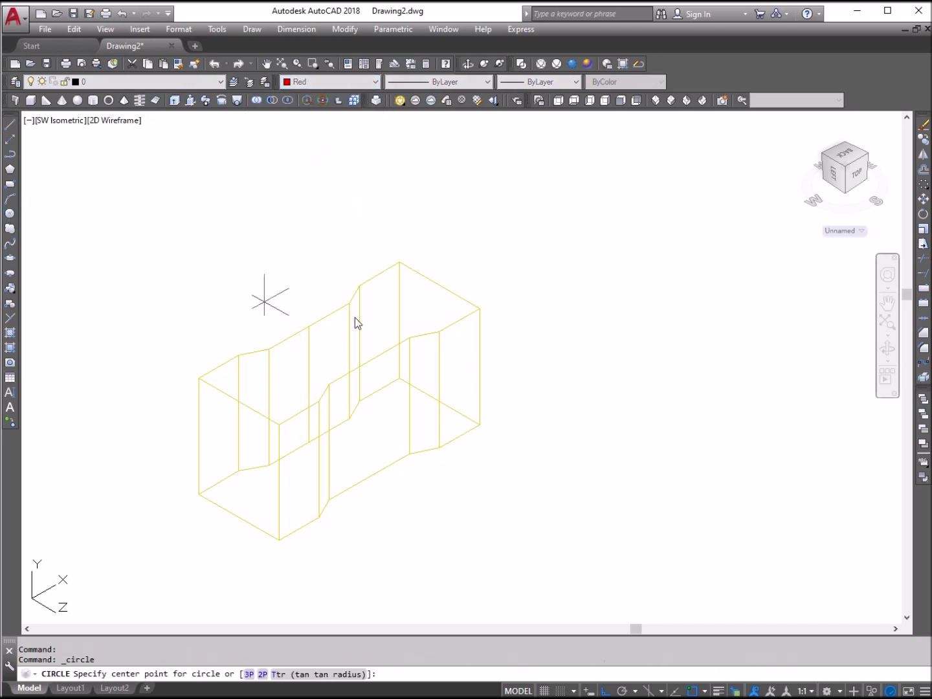
pyautogui.click(311, 385)
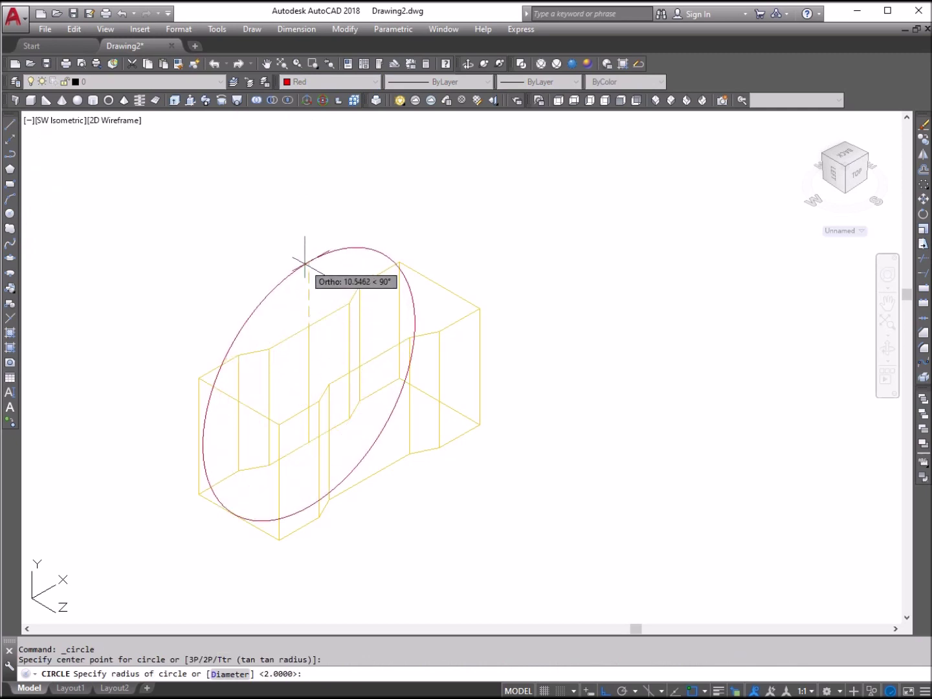
pyautogui.write('3')
pyautogui.press('Return')
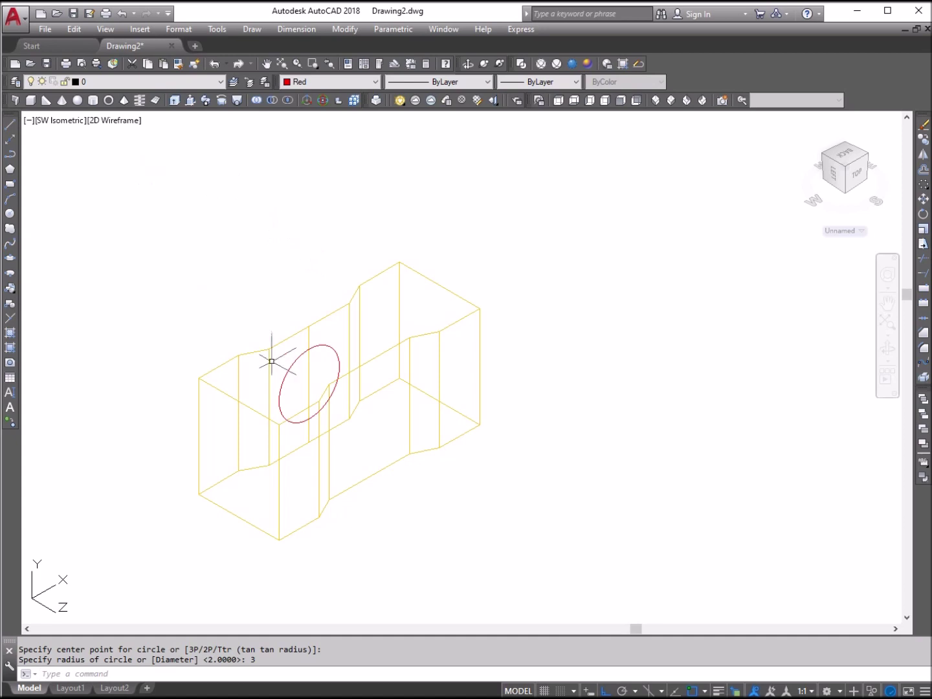
pyautogui.click(309, 378)
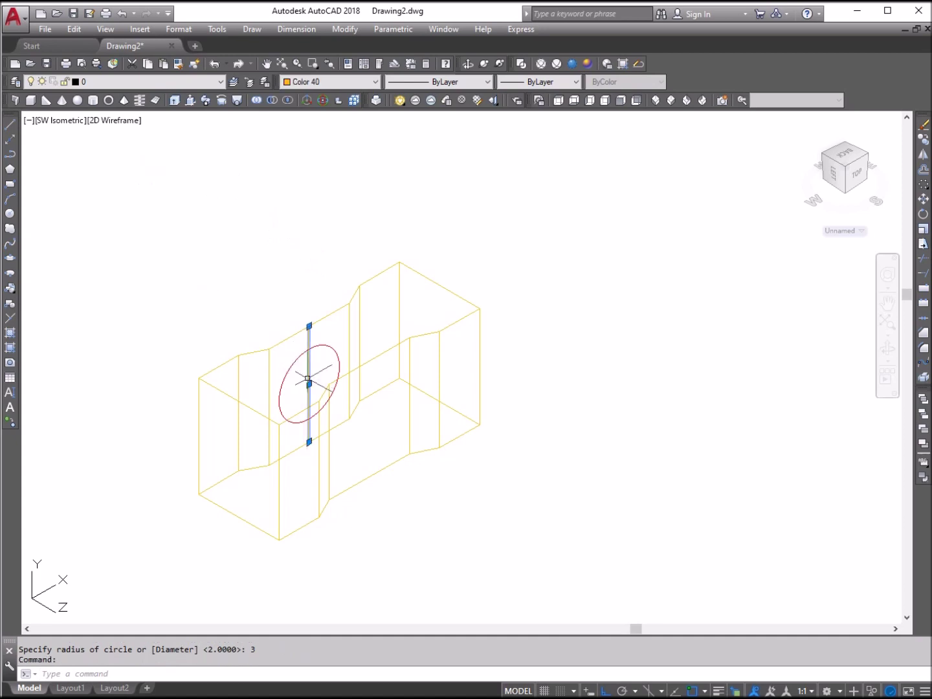
pyautogui.press('Delete')
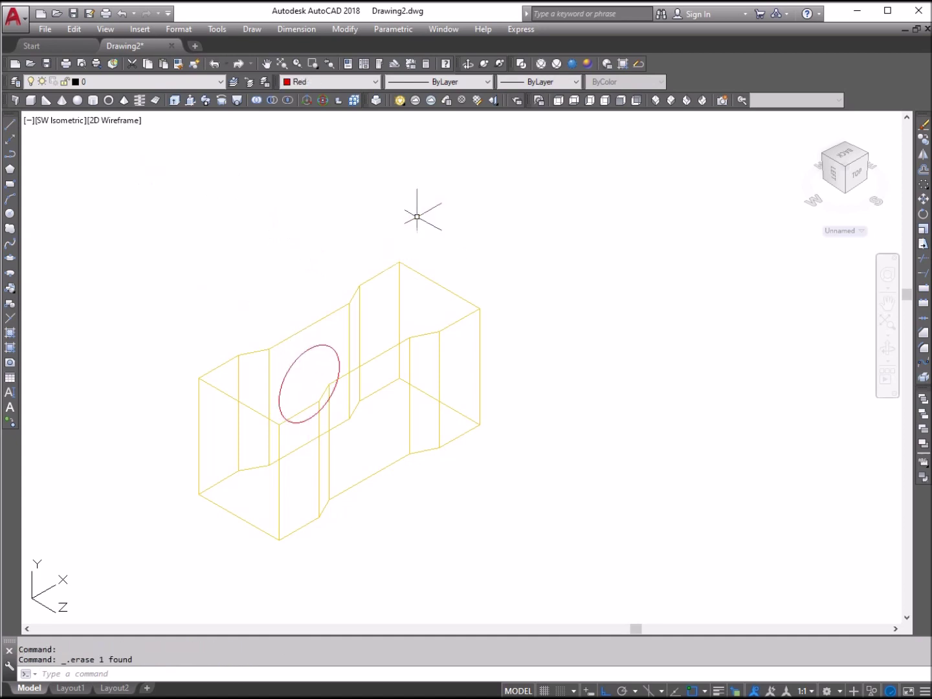
# Extrude the red circle through the block into a cylinder extending well beyond its front face
pyautogui.click(174, 100)
pyautogui.click(320, 346)
pyautogui.rightClick(272, 235)
pyautogui.click(309, 246)
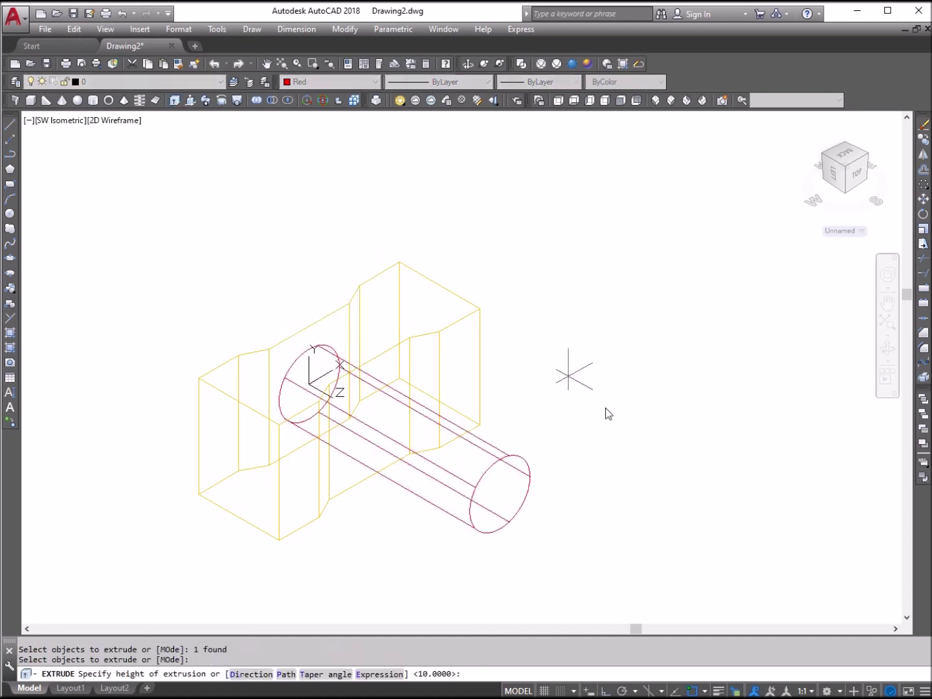
pyautogui.click(655, 436)
pyautogui.rightClick(536, 240)
pyautogui.click(579, 250)
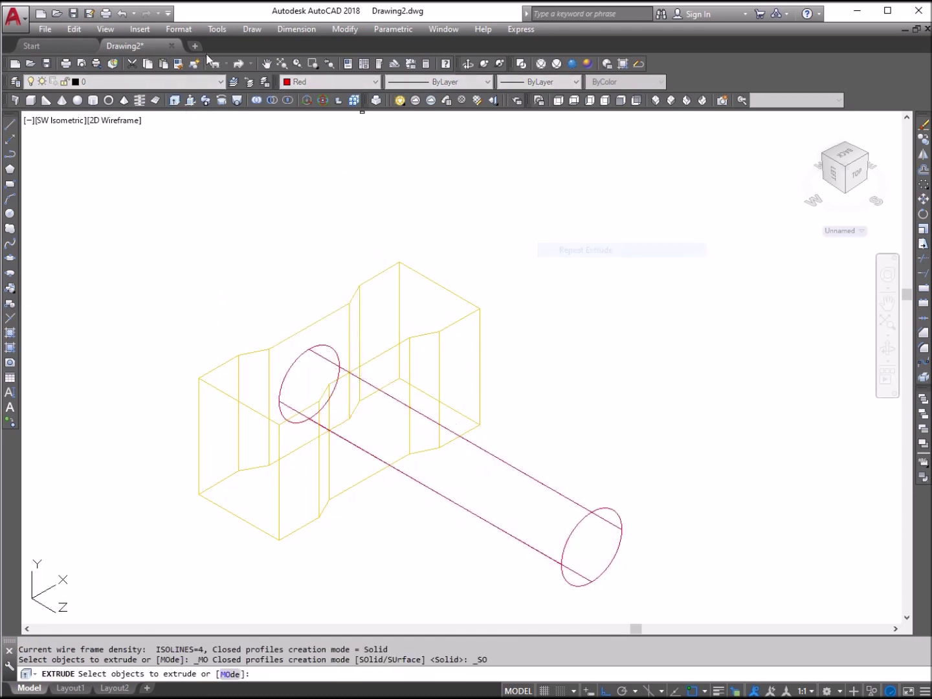
# Display the model in the Conceptual visual style
pyautogui.click(110, 30)
pyautogui.moveTo(215, 317)
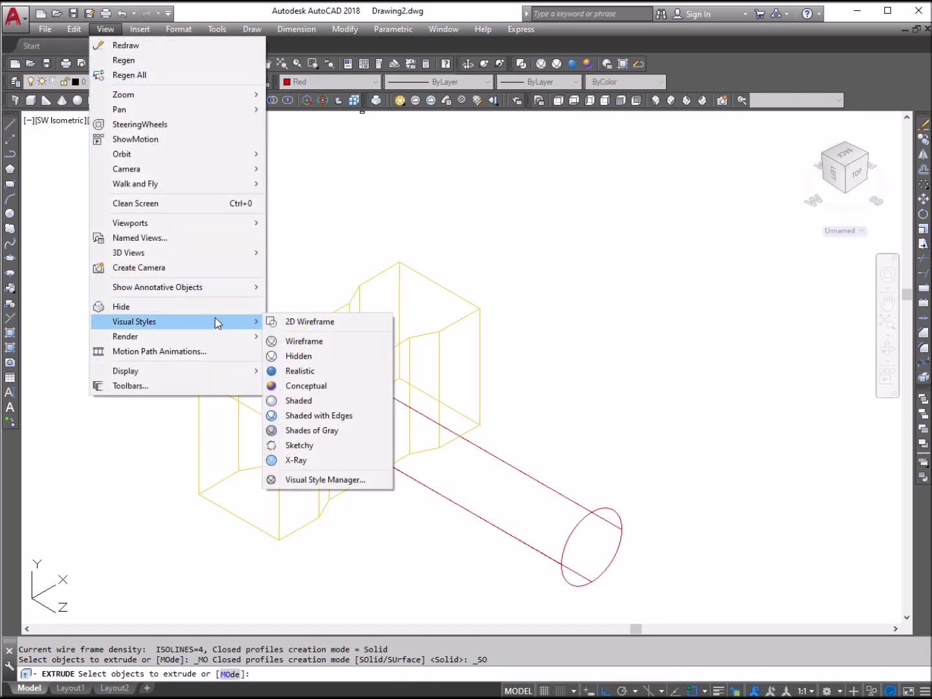
pyautogui.click(334, 387)
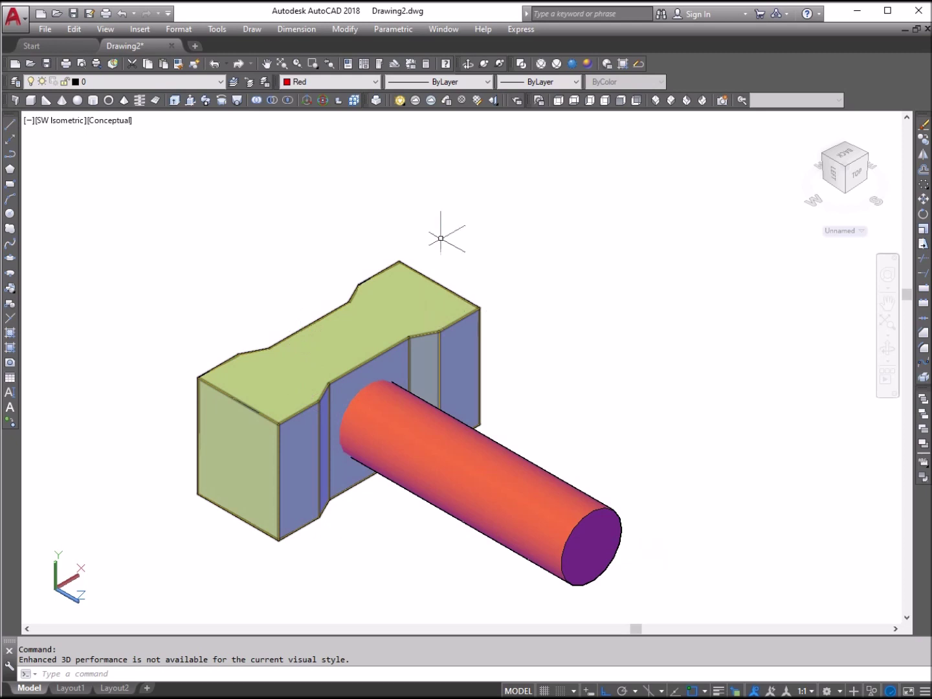
# Subtract the red cylinder from the yellow block to cut a round hole through its middle
pyautogui.click(272, 101)
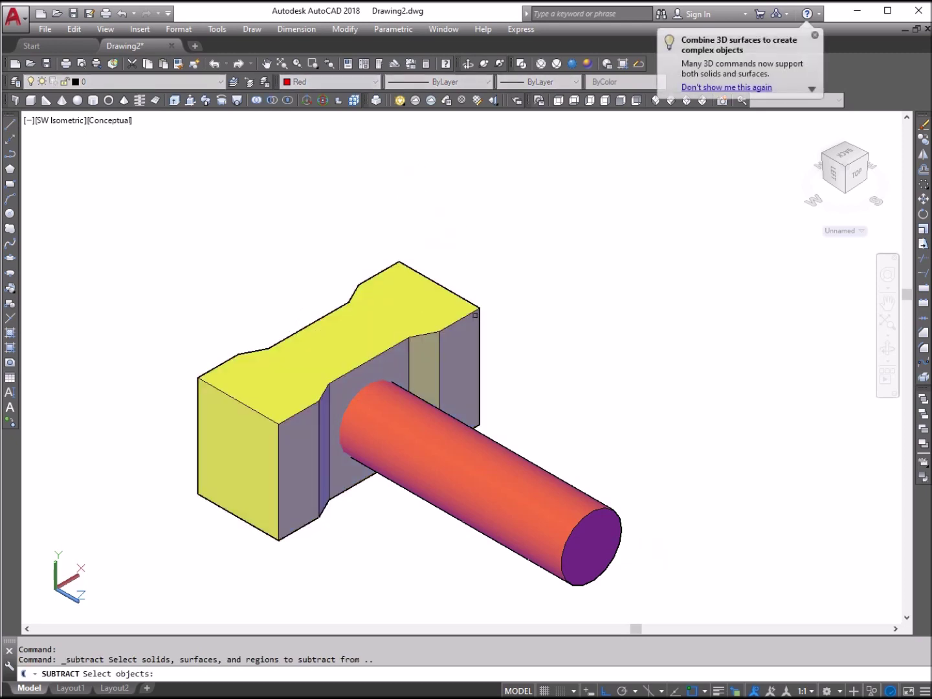
pyautogui.click(468, 310)
pyautogui.press('Return')
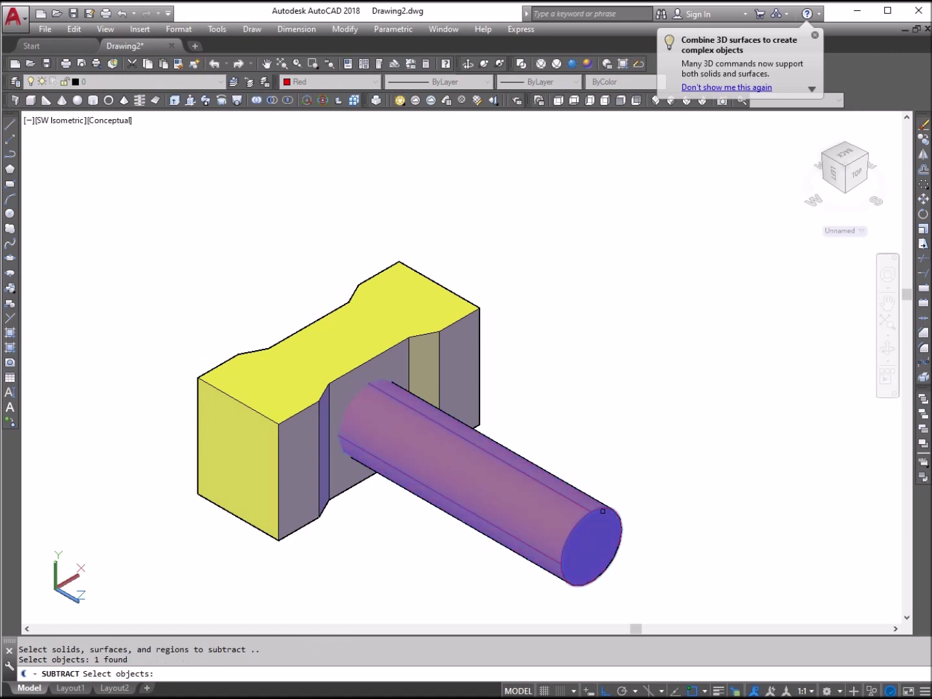
pyautogui.press('Return')
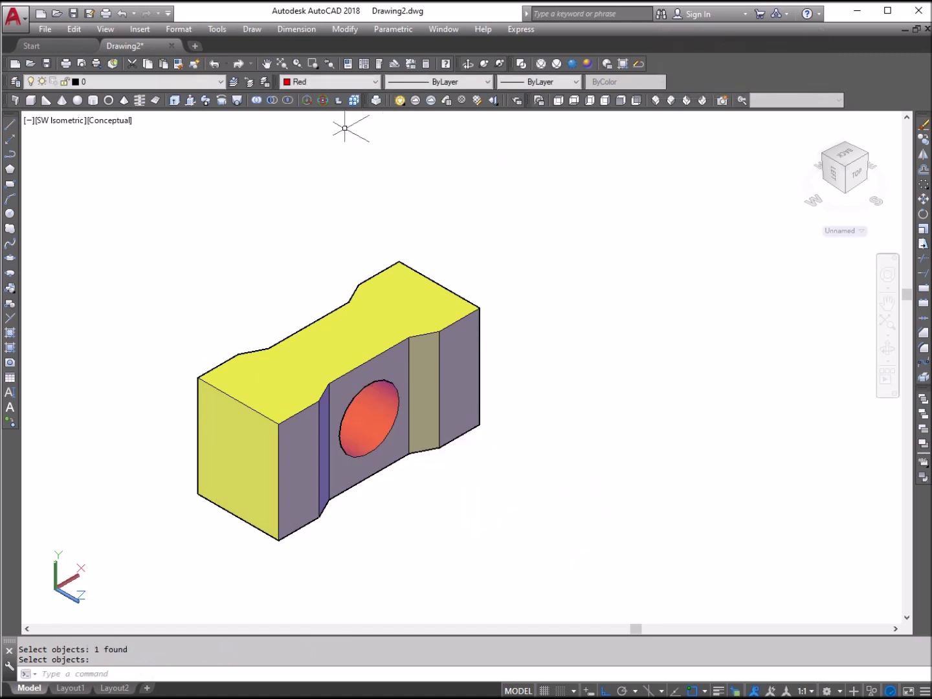
# In the Right view, draw a horizontal red line 8 units long in the empty space beside the block
pyautogui.click(606, 102)
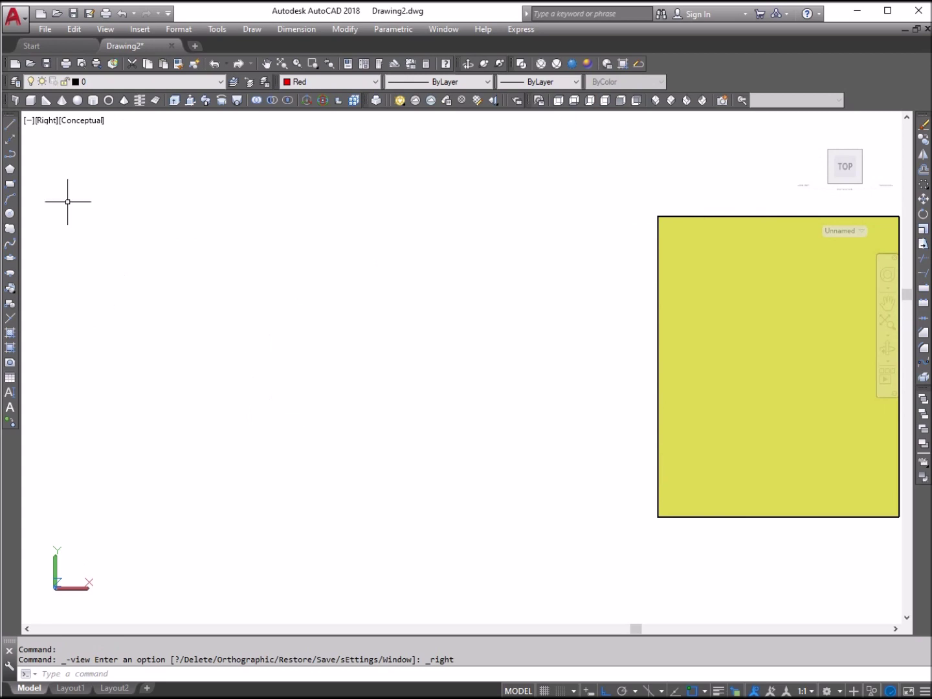
pyautogui.click(9, 122)
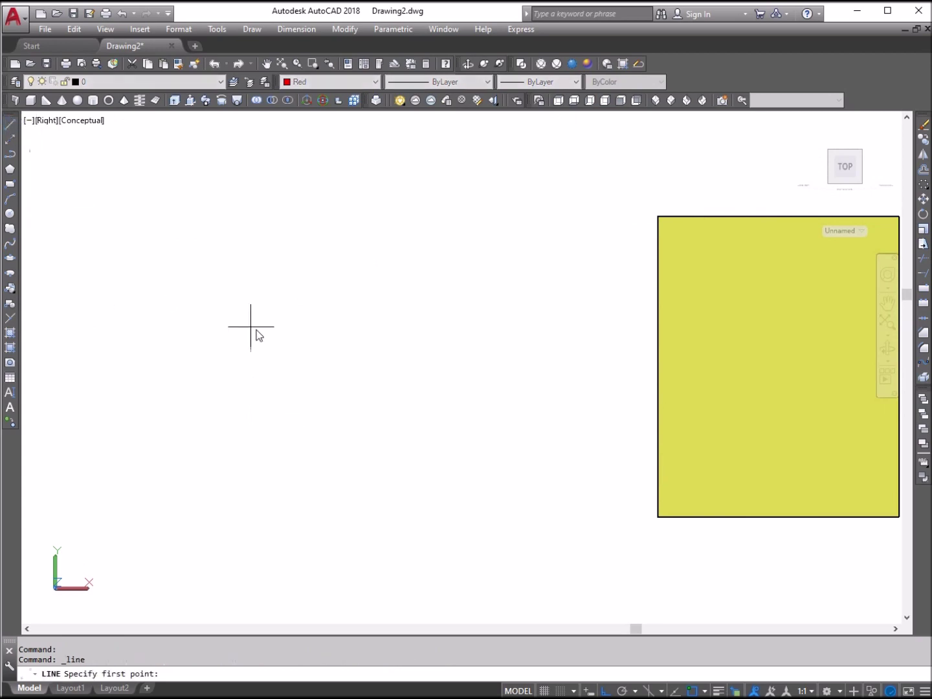
pyautogui.click(116, 339)
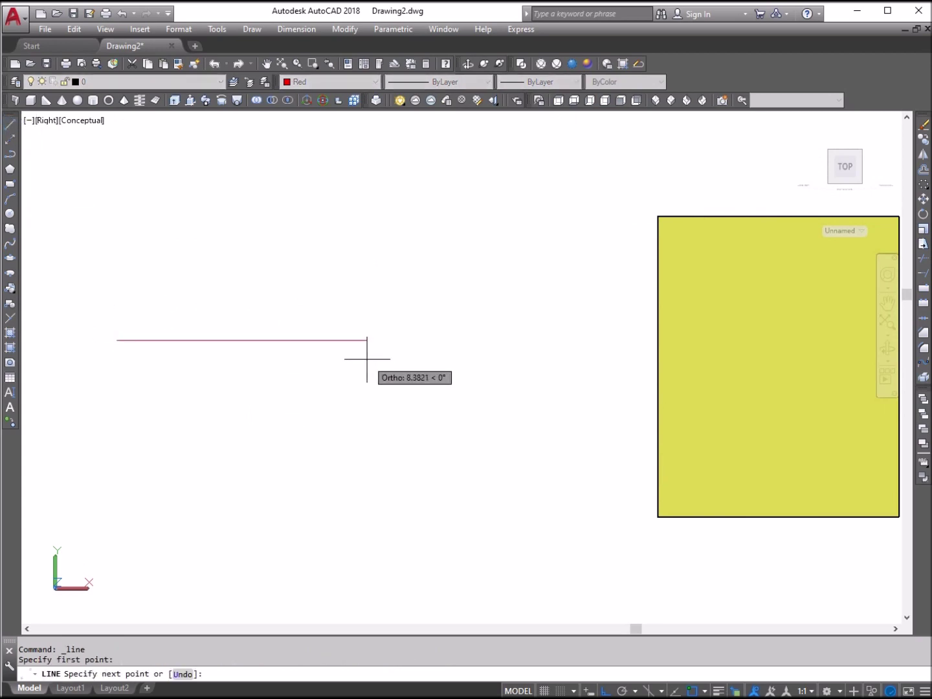
pyautogui.write('8')
pyautogui.press('Return')
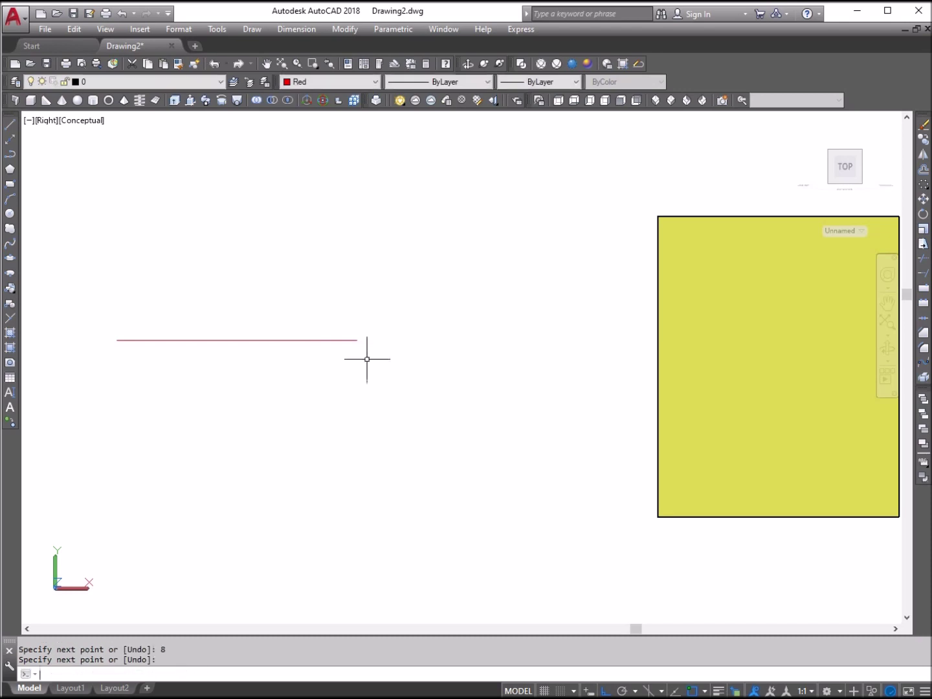
pyautogui.press('Return')
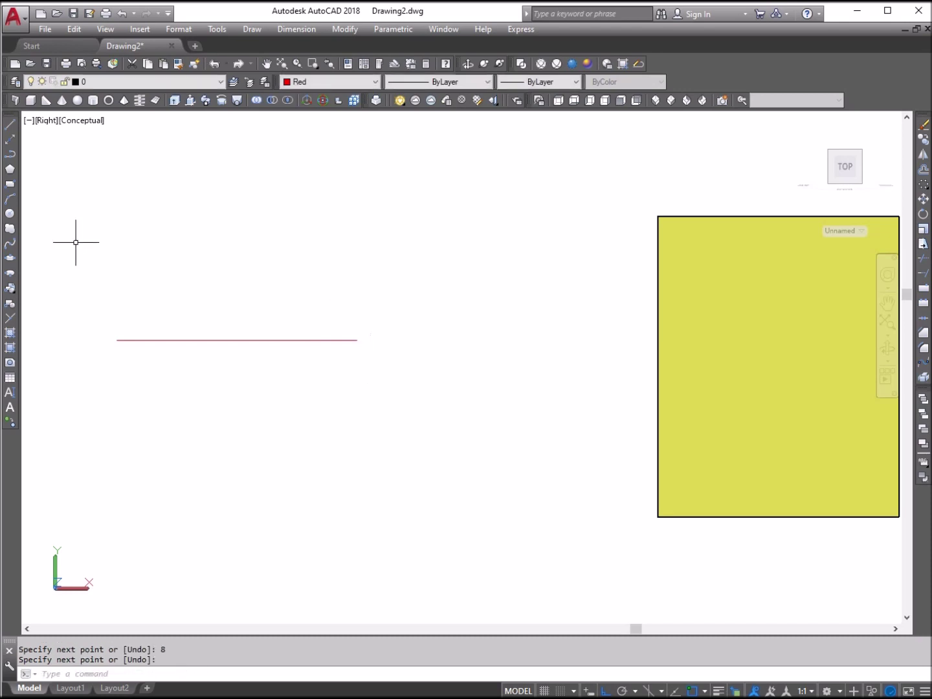
# Draw a circle centred on the midpoint of the horizontal line and reaching both of its endpoints
pyautogui.click(9, 214)
pyautogui.click(237, 339)
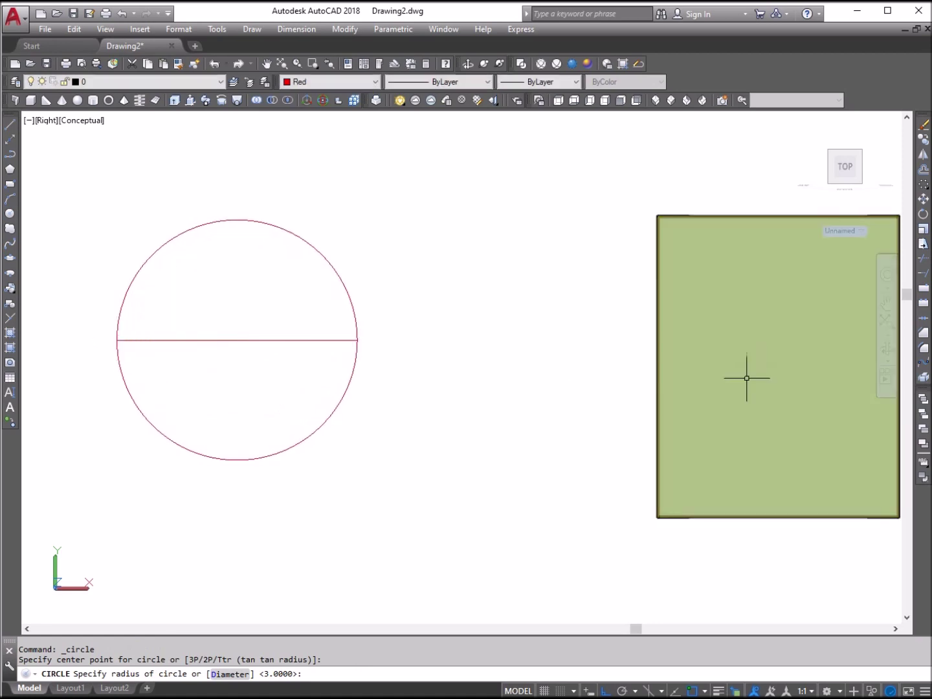
pyautogui.press('Return')
# Trim away the half of the circle below the horizontal line, using the line and circle as cutting edges
pyautogui.write('tr')
pyautogui.press('Return')
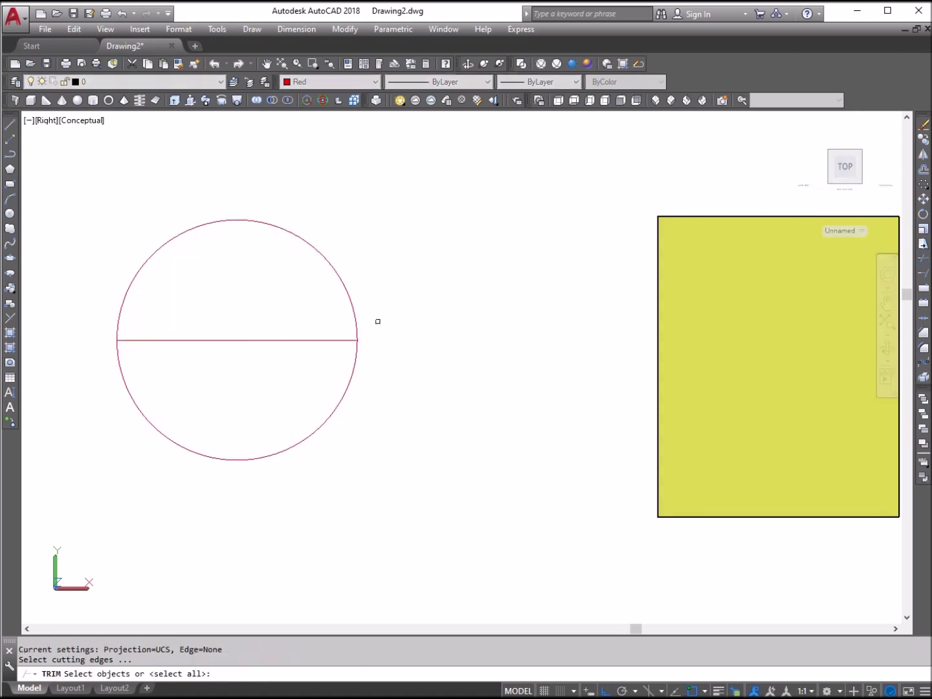
pyautogui.click(366, 379)
pyautogui.click(301, 305)
pyautogui.press('Return')
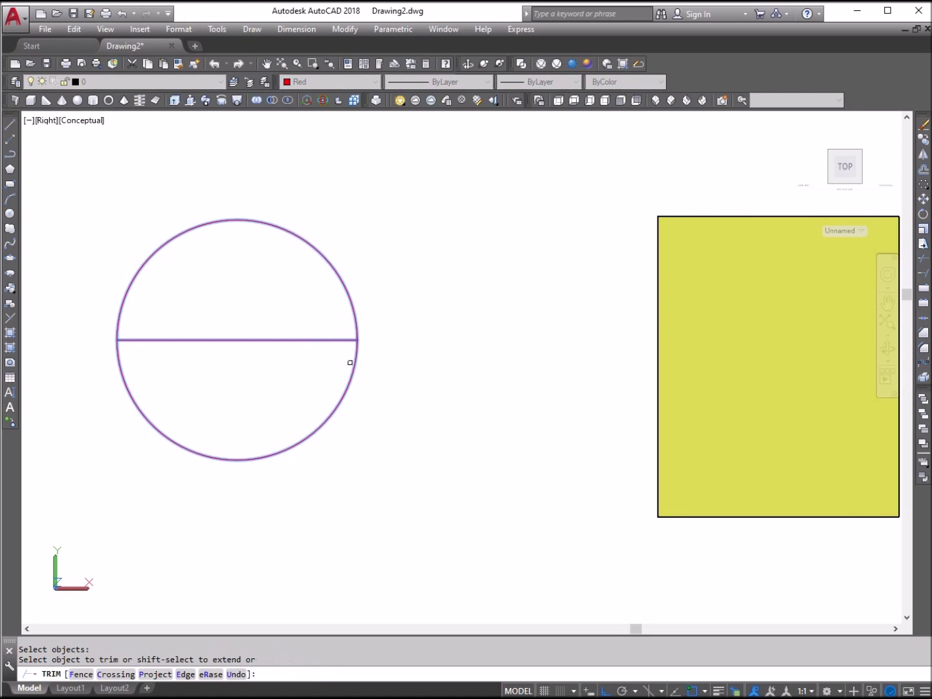
pyautogui.click(354, 366)
pyautogui.rightClick(350, 358)
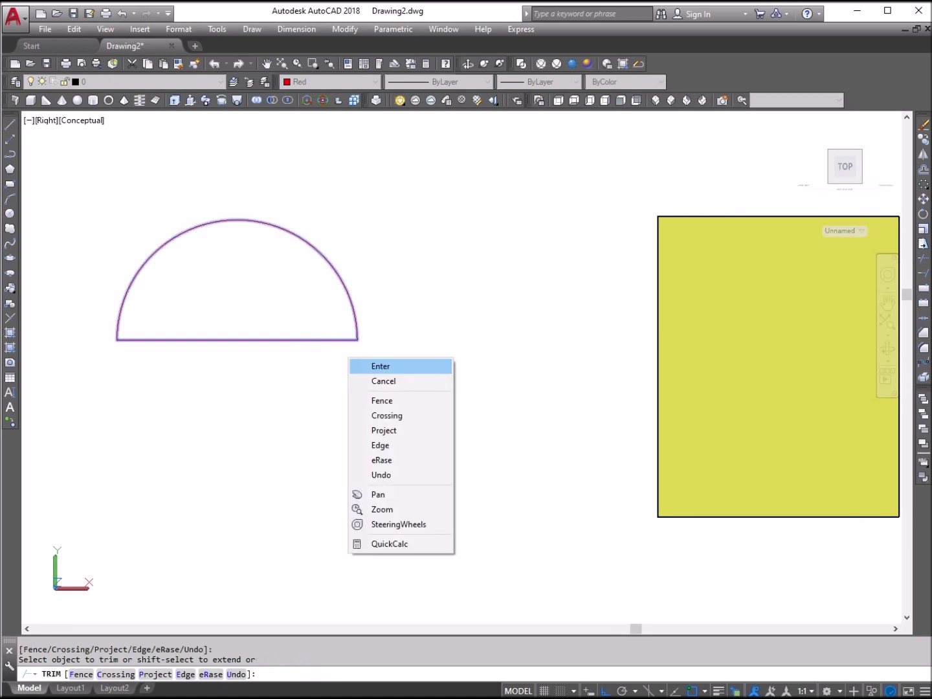
pyautogui.click(369, 367)
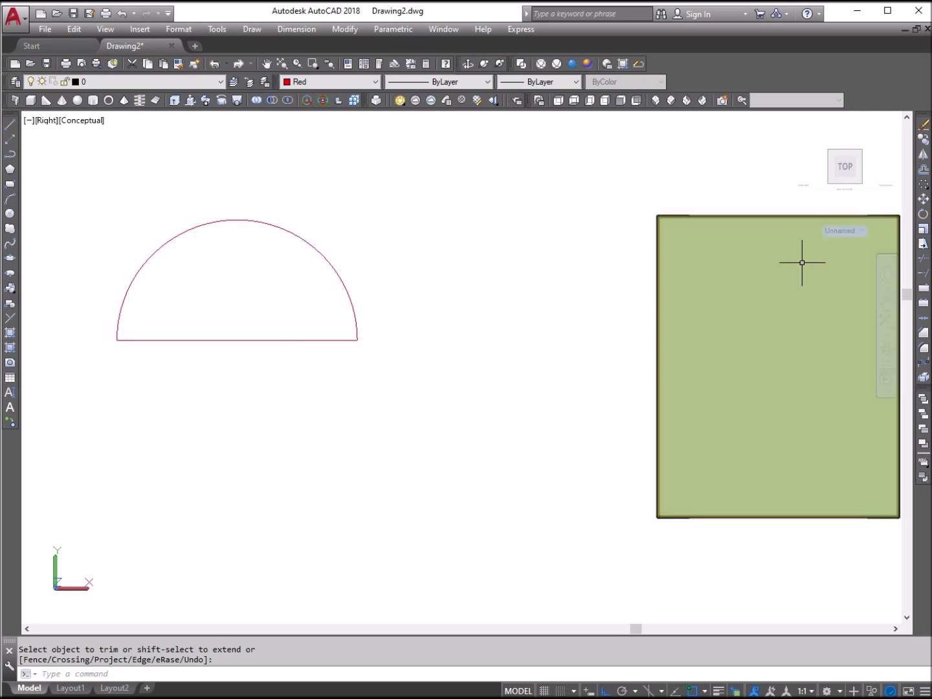
# Offset the semicircular arc inward by 0.5
pyautogui.click(923, 169)
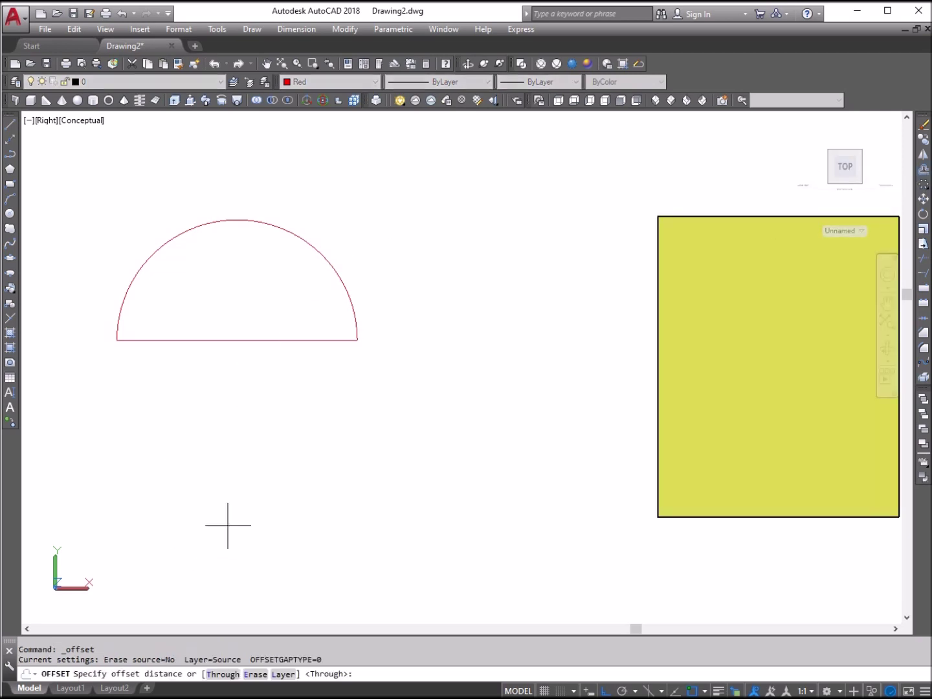
pyautogui.write('.5')
pyautogui.press('Return')
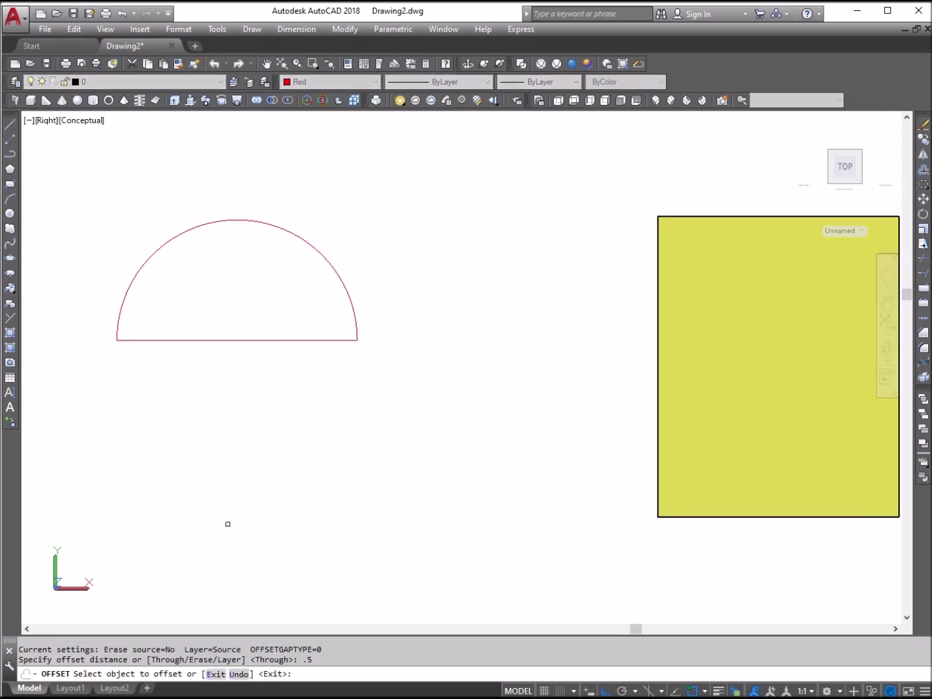
pyautogui.click(289, 232)
pyautogui.click(264, 289)
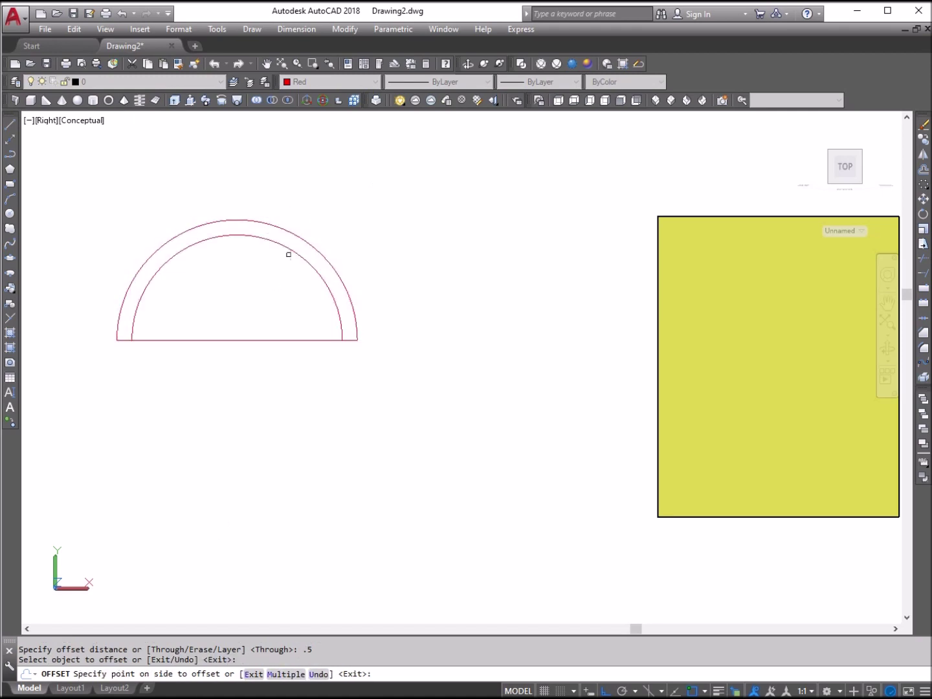
pyautogui.rightClick(300, 197)
pyautogui.click(327, 204)
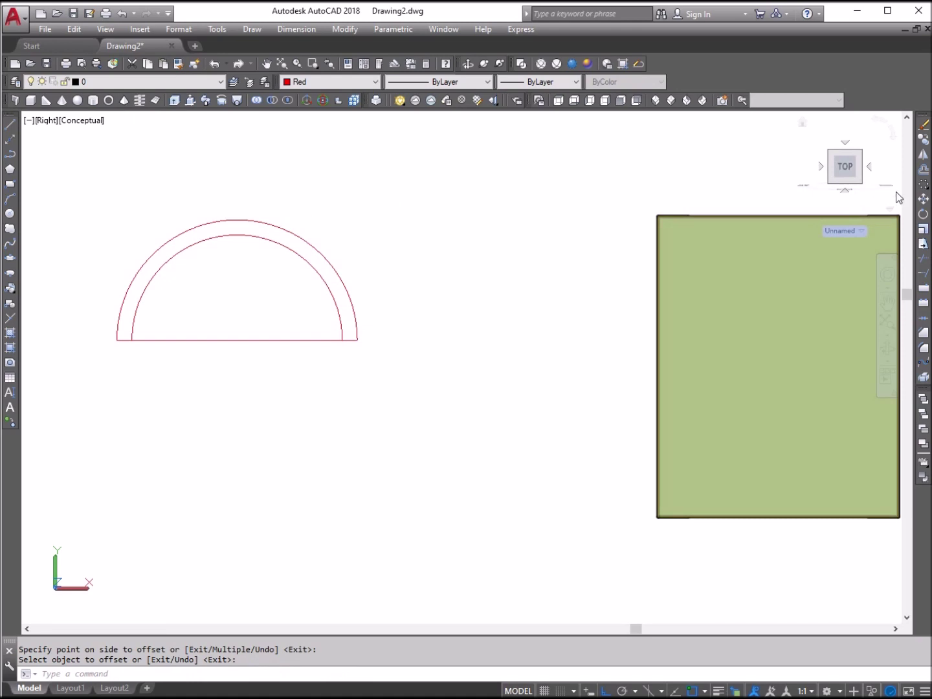
# Trim the horizontal line between the two ends of the inner arc to leave a half-ring outline
pyautogui.click(924, 262)
pyautogui.click(382, 380)
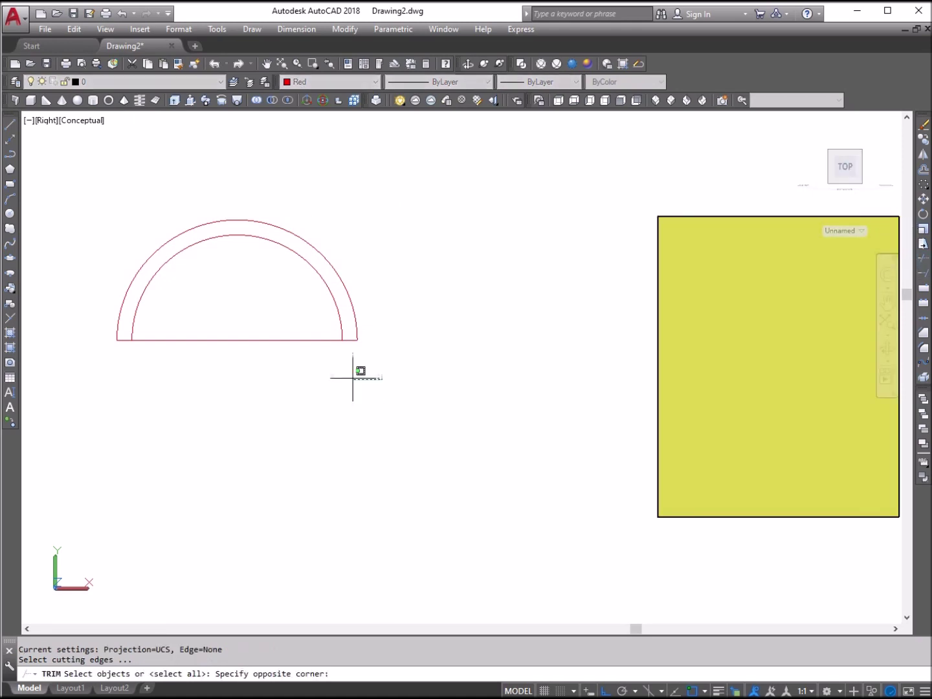
pyautogui.click(115, 310)
pyautogui.press('Return')
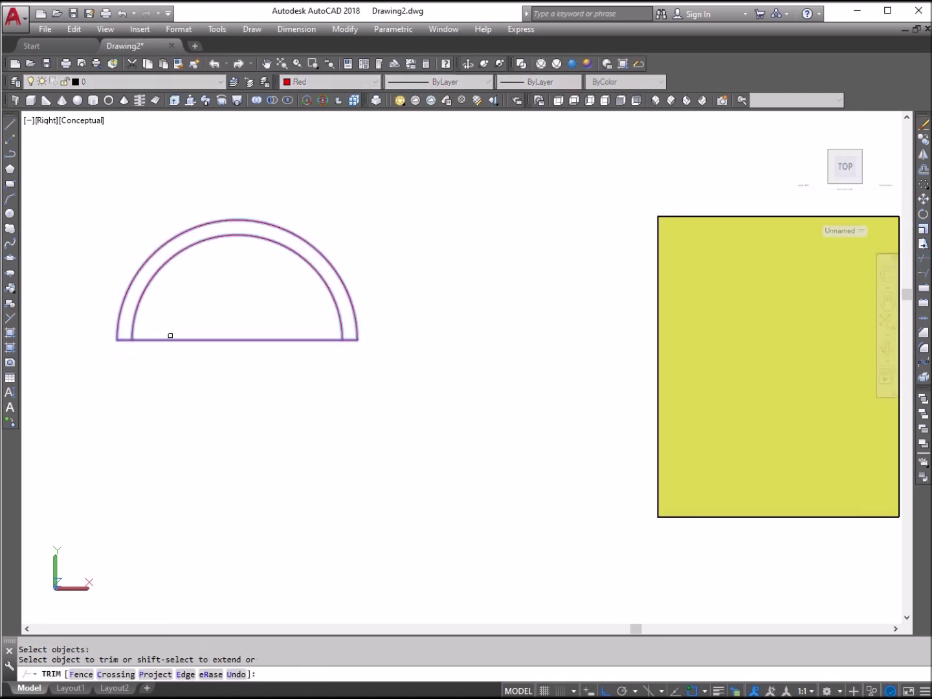
pyautogui.click(173, 338)
pyautogui.press('Return')
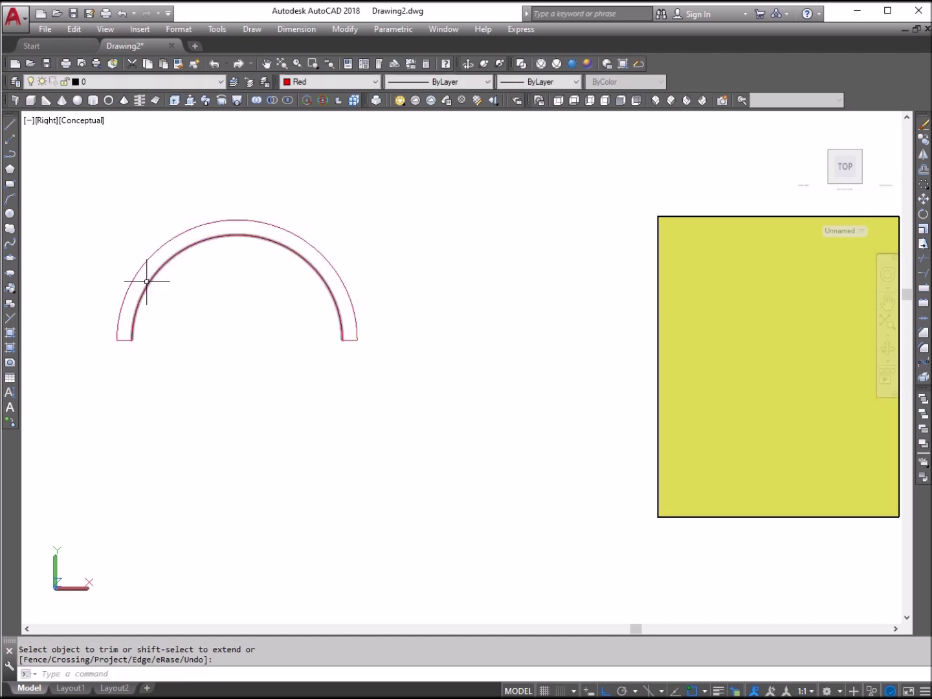
# Create a closed polyline boundary from the area between the two arcs
pyautogui.press('Return')
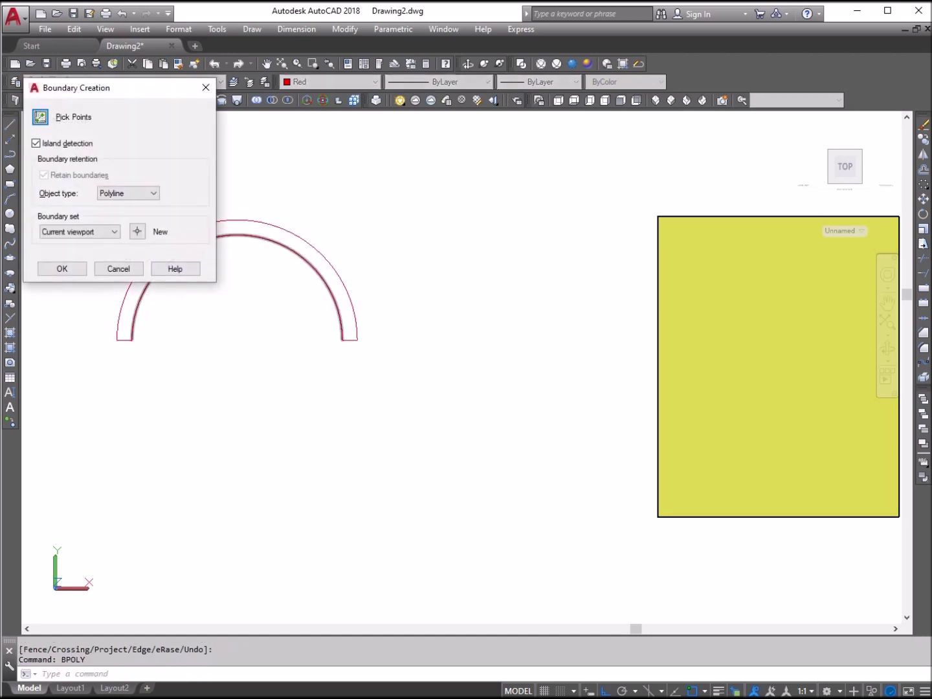
pyautogui.click(40, 117)
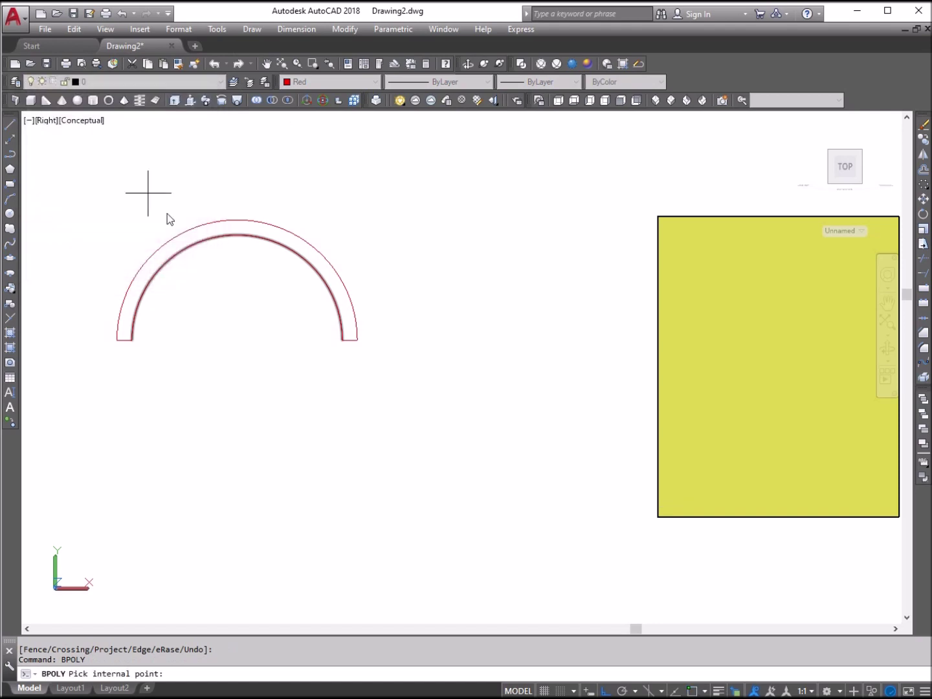
pyautogui.click(190, 239)
pyautogui.press('Return')
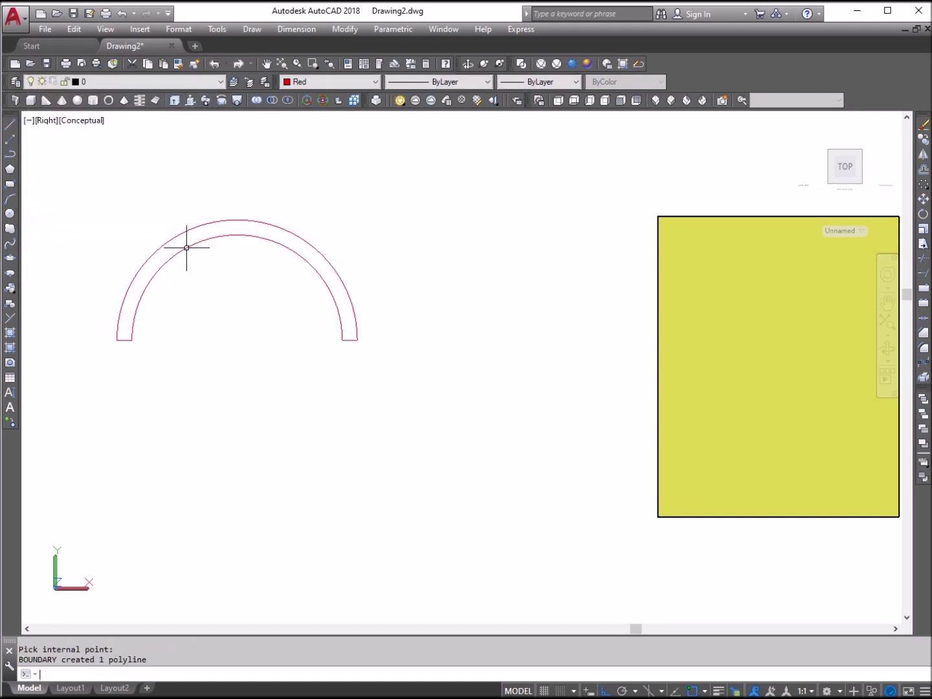
# Move the half-ring boundary polyline horizontally about 9 units toward the block, off the original arcs
pyautogui.click(925, 200)
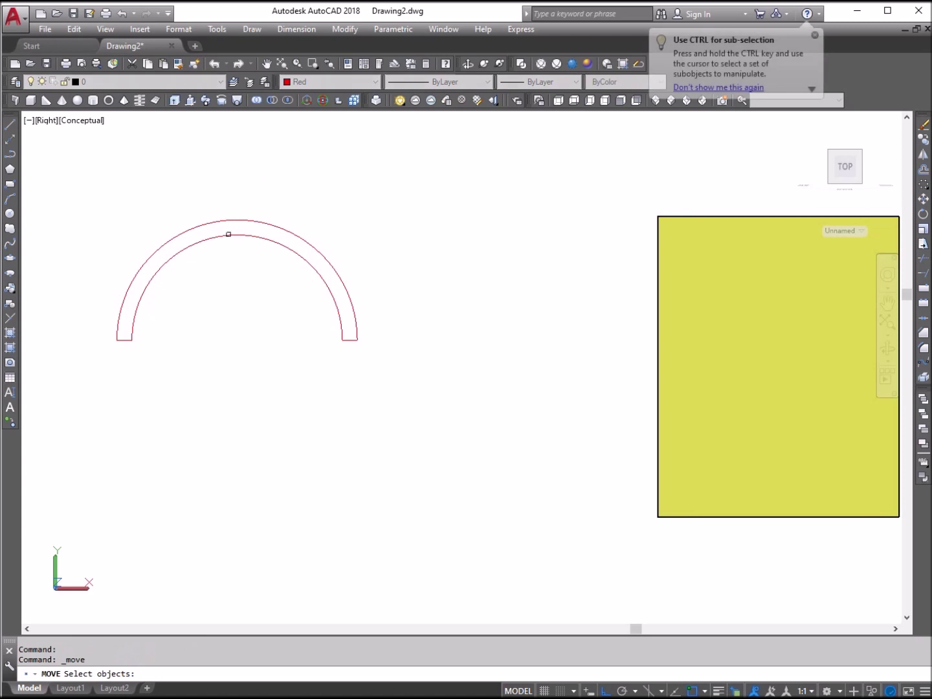
pyautogui.click(228, 221)
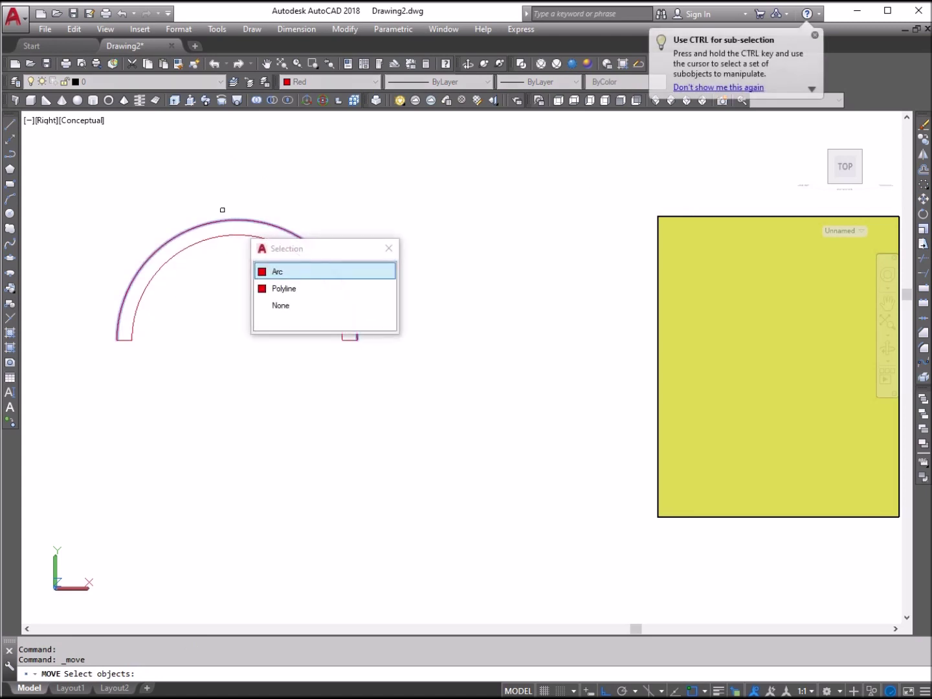
pyautogui.click(281, 289)
pyautogui.press('Return')
pyautogui.click(187, 166)
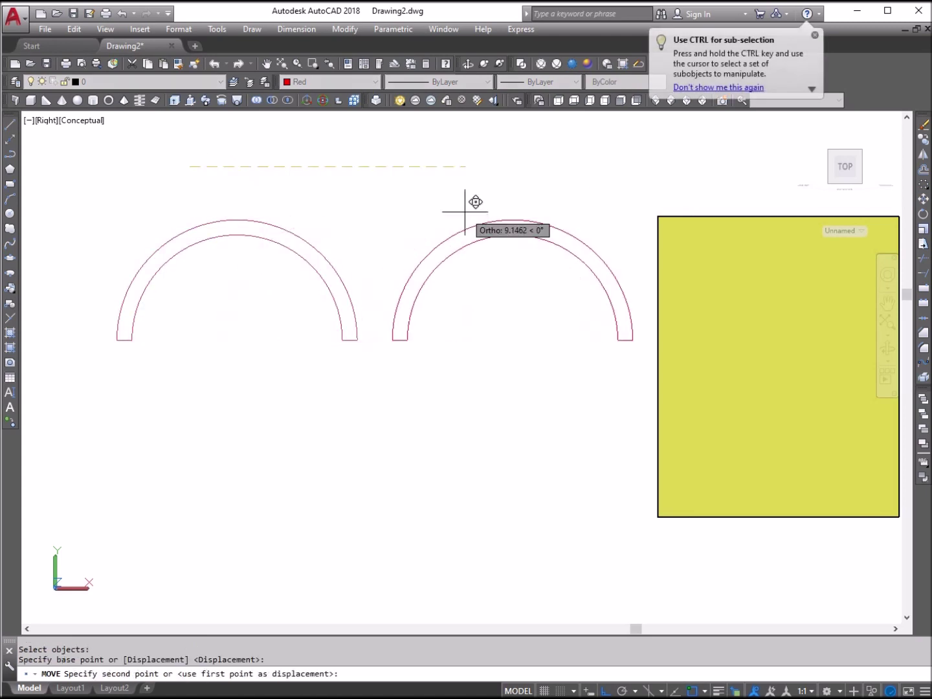
pyautogui.click(467, 214)
# Erase the original arcs and short line pieces of the half-ring
pyautogui.click(370, 375)
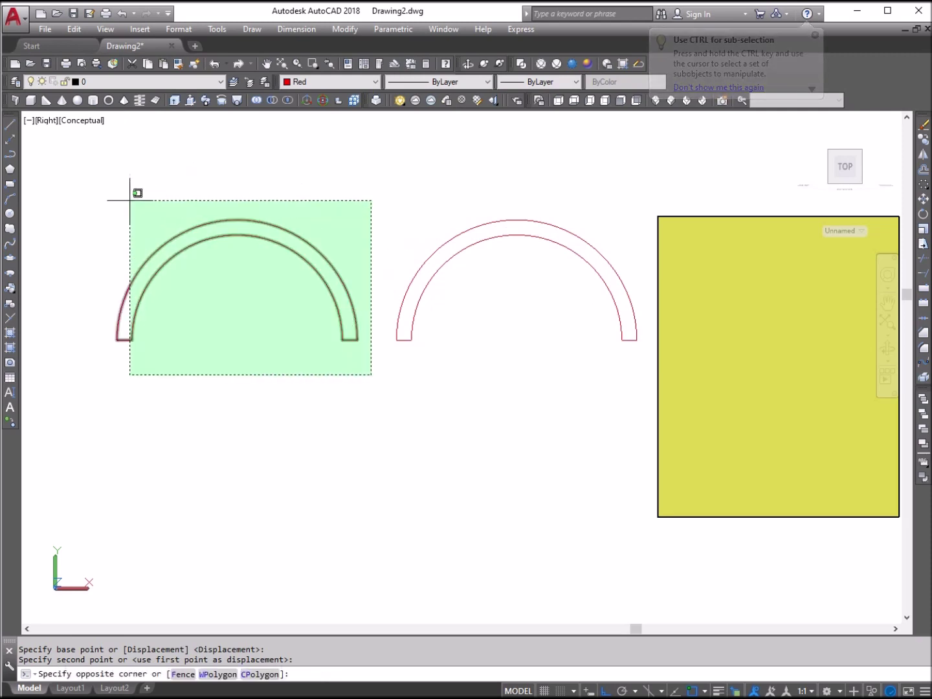
pyautogui.click(102, 175)
pyautogui.press('Delete')
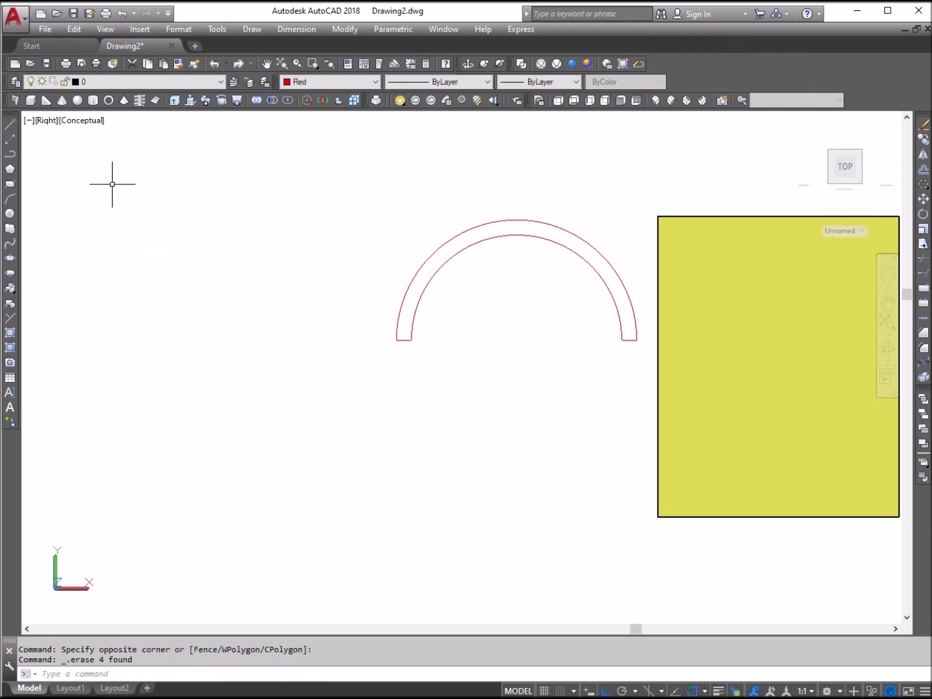
# Set the current colour to Color 40 and move the half-ring polyline by its lower-left corner onto the block's upper-left corner
pyautogui.click(375, 82)
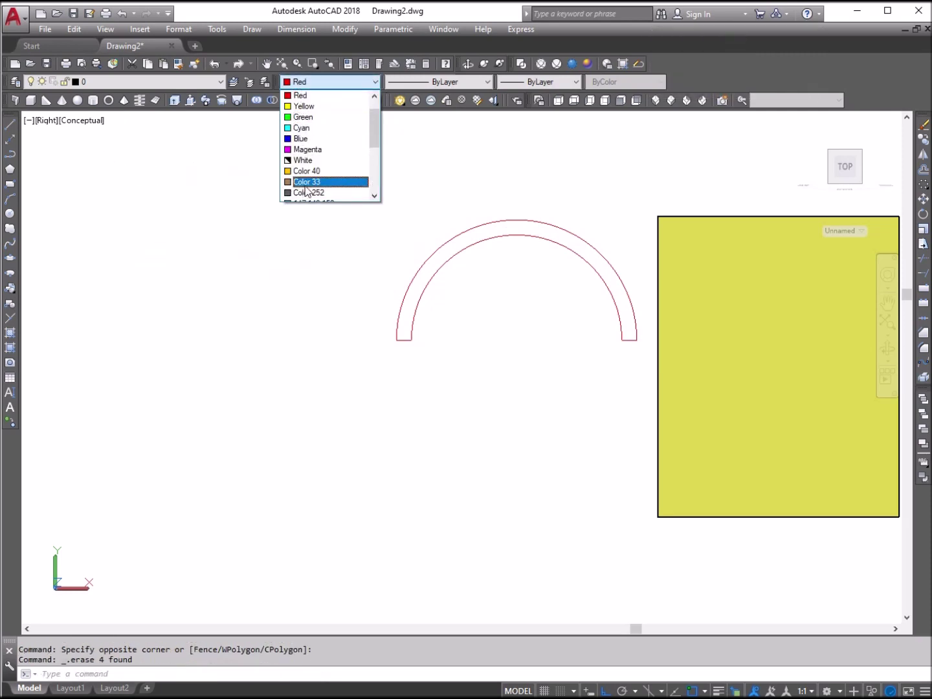
pyautogui.click(323, 171)
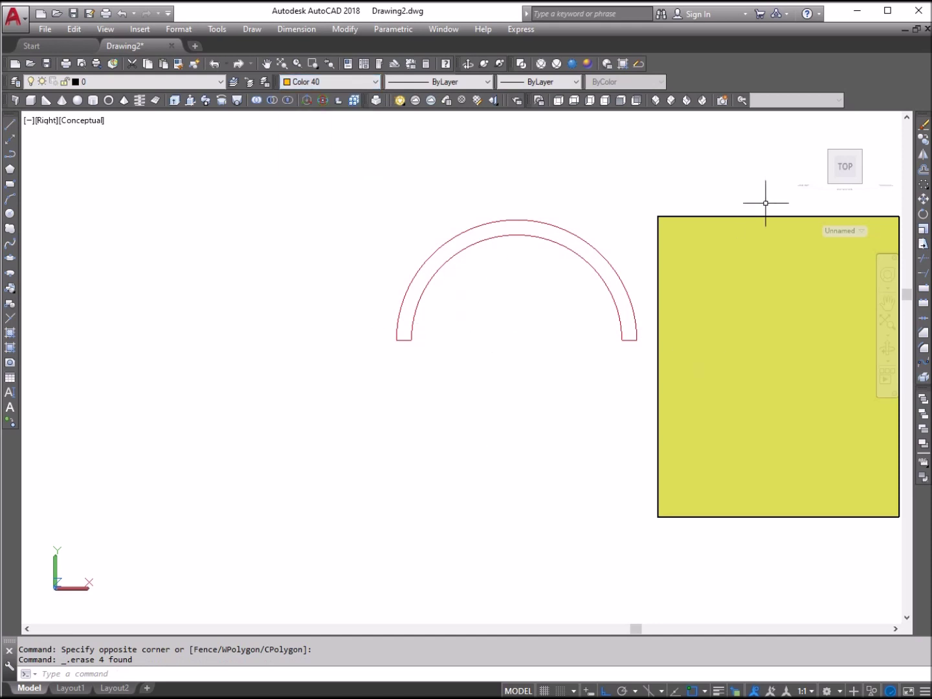
pyautogui.click(923, 199)
pyautogui.click(476, 354)
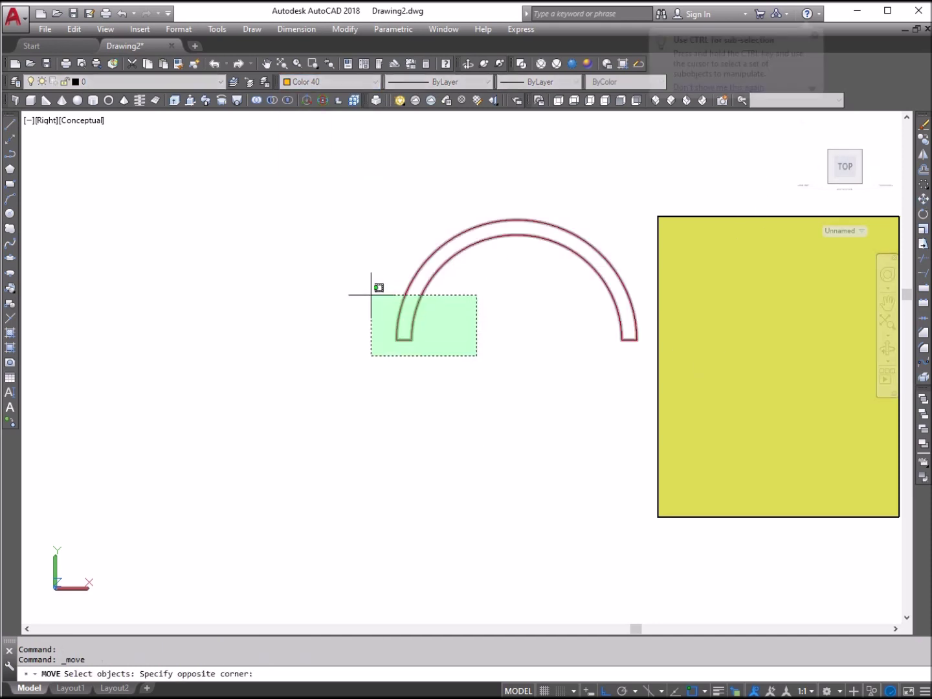
pyautogui.click(377, 290)
pyautogui.press('Return')
pyautogui.click(396, 340)
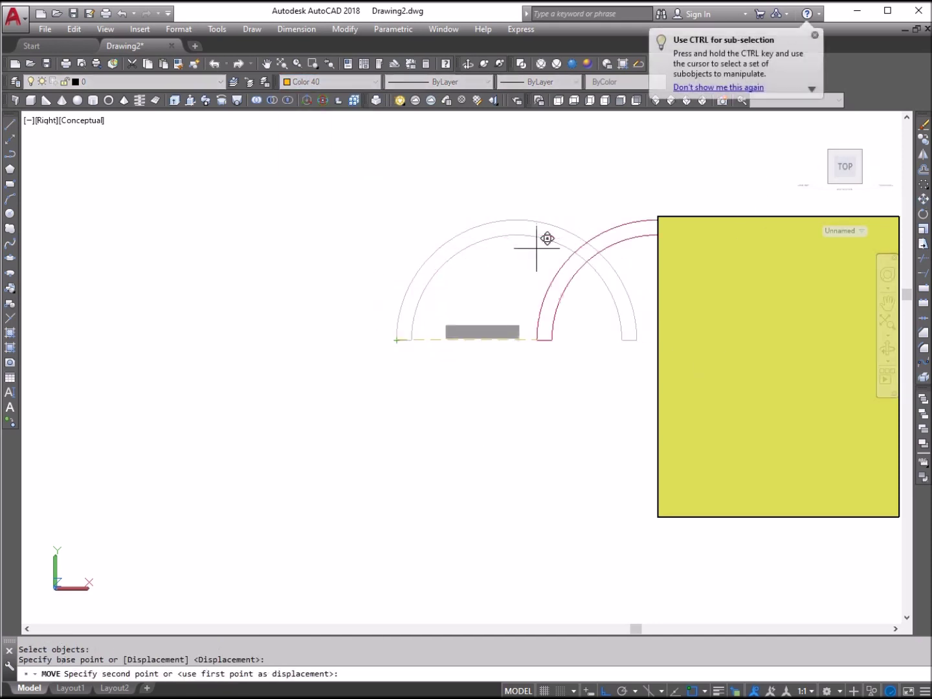
pyautogui.click(658, 216)
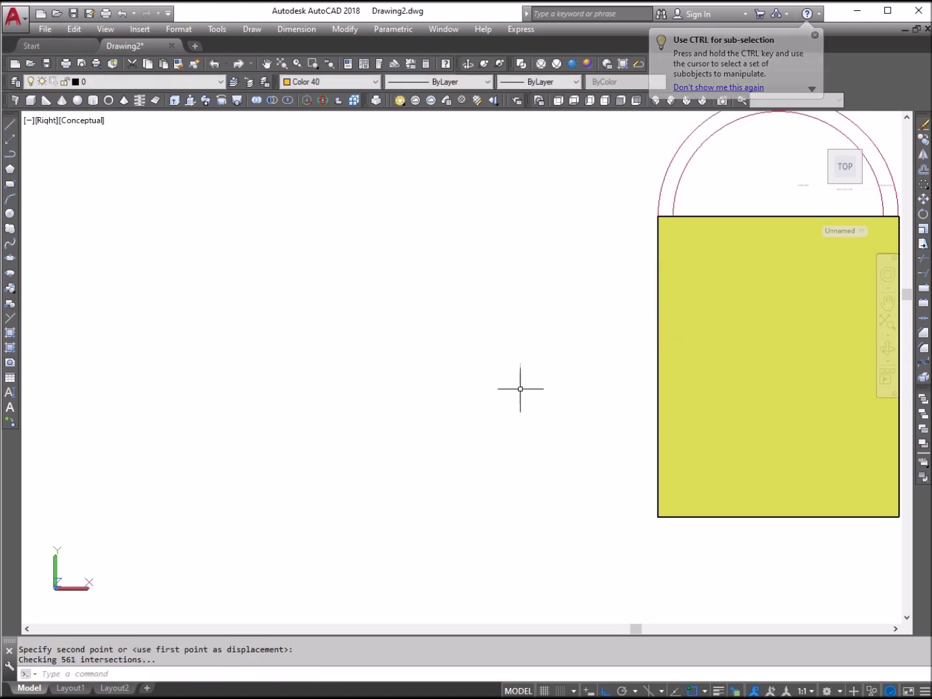
# In the Top view, move the distant half-ring polyline horizontally along X until it lies close to the block
pyautogui.click(650, 101)
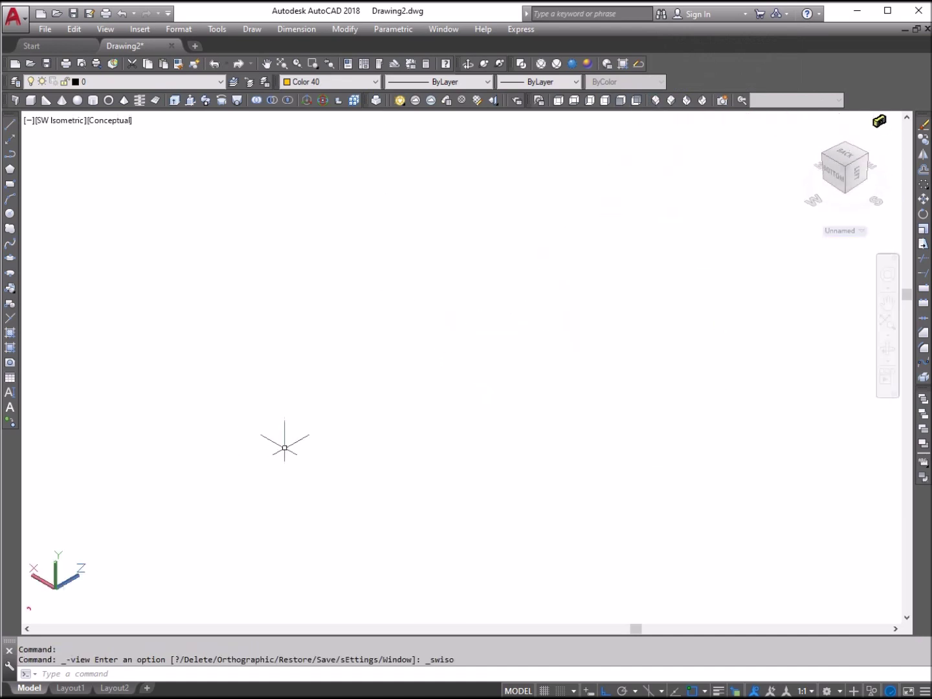
pyautogui.click(559, 101)
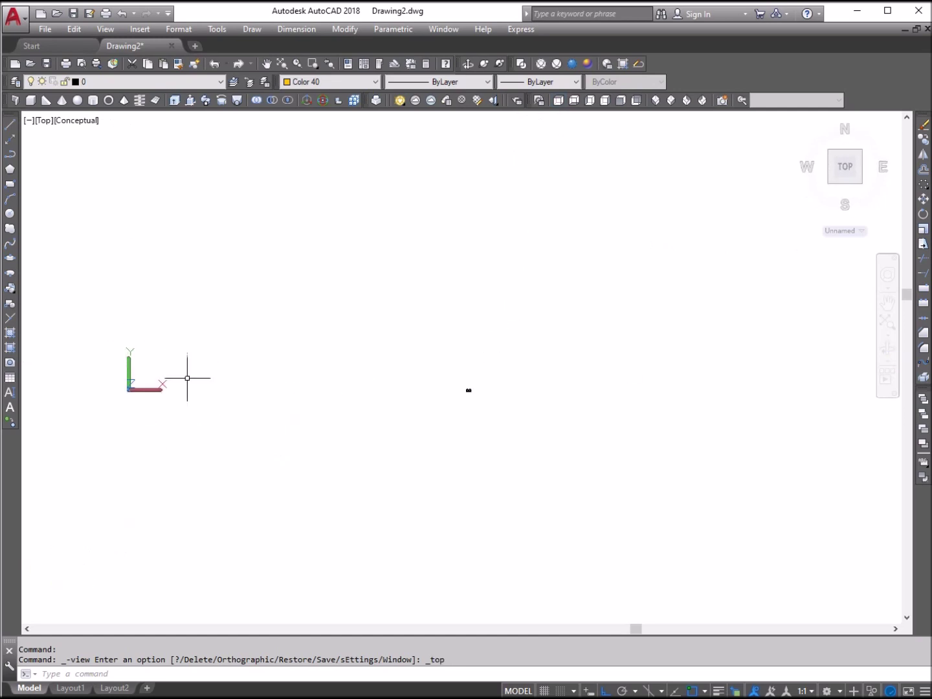
pyautogui.click(924, 199)
pyautogui.click(235, 468)
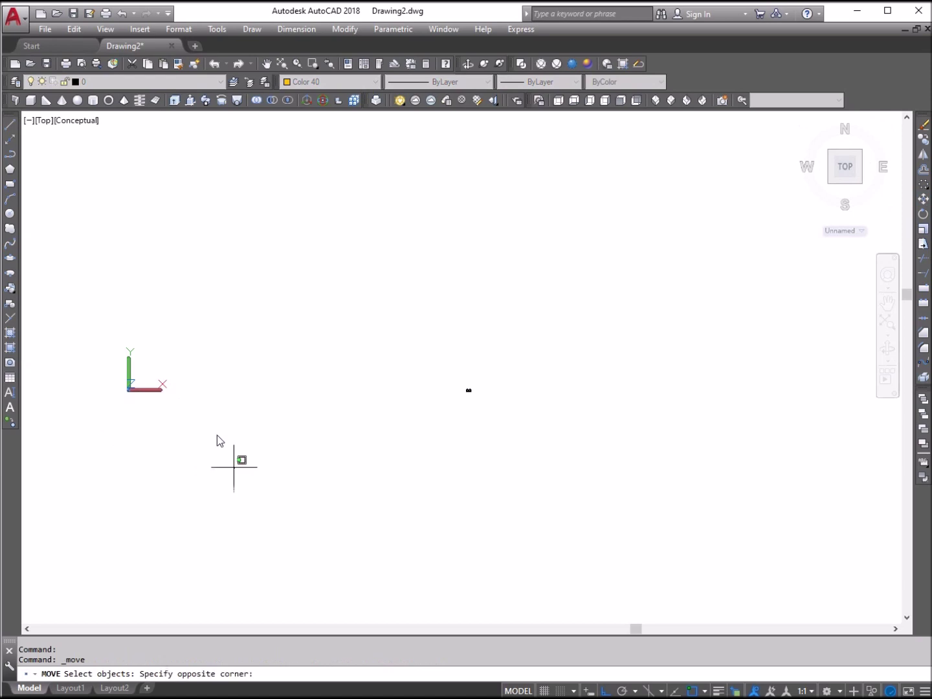
pyautogui.click(104, 239)
pyautogui.click(105, 239)
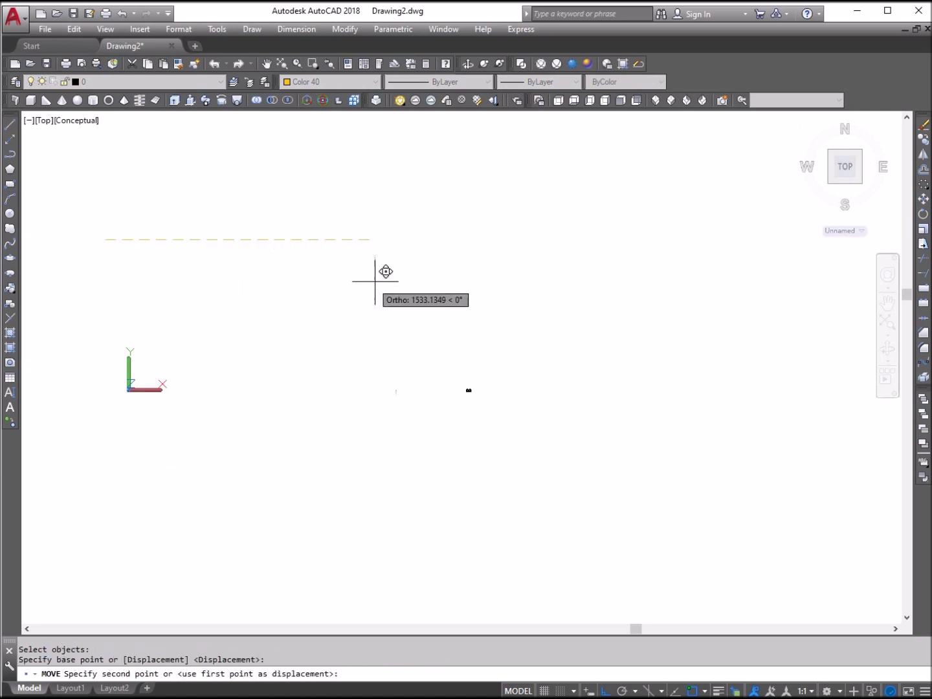
pyautogui.click(436, 299)
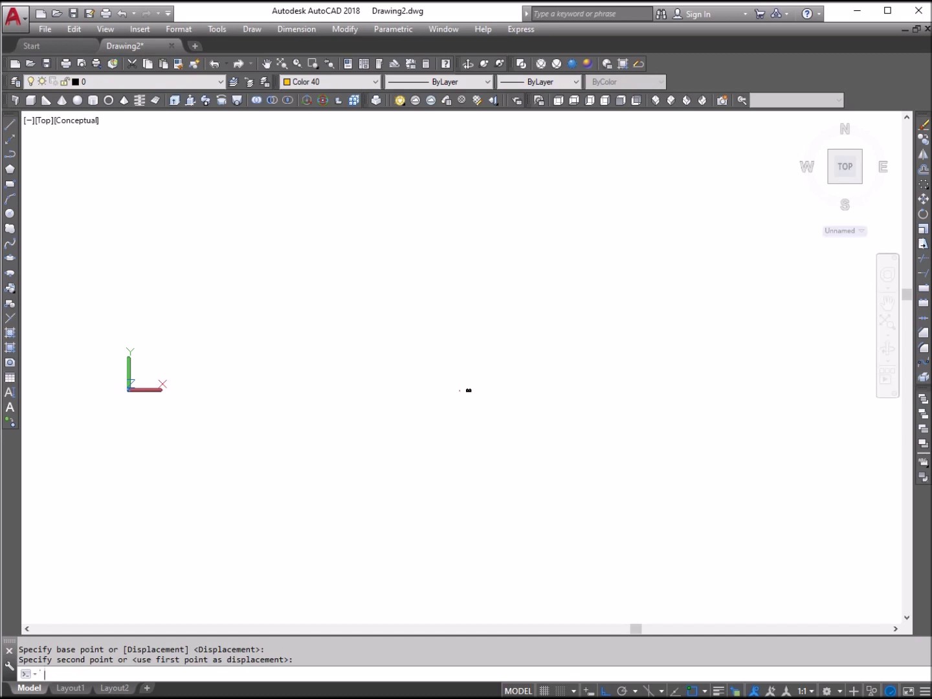
# Move the half-ring polyline further along X until it stands just beside the block's end
pyautogui.write('z')
pyautogui.press('Return')
pyautogui.write('E')
pyautogui.press('Return')
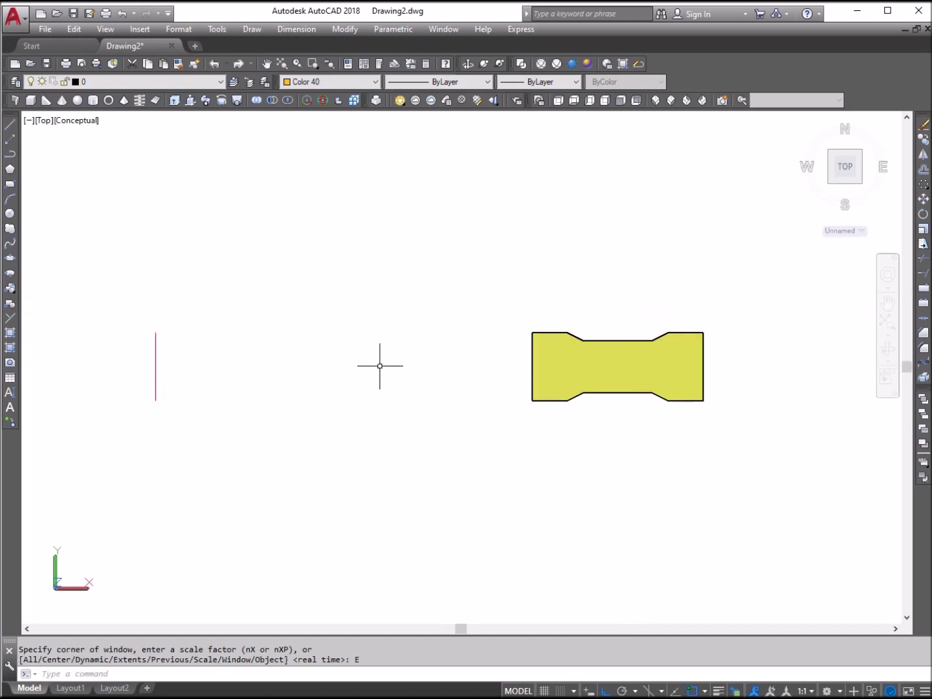
pyautogui.click(923, 198)
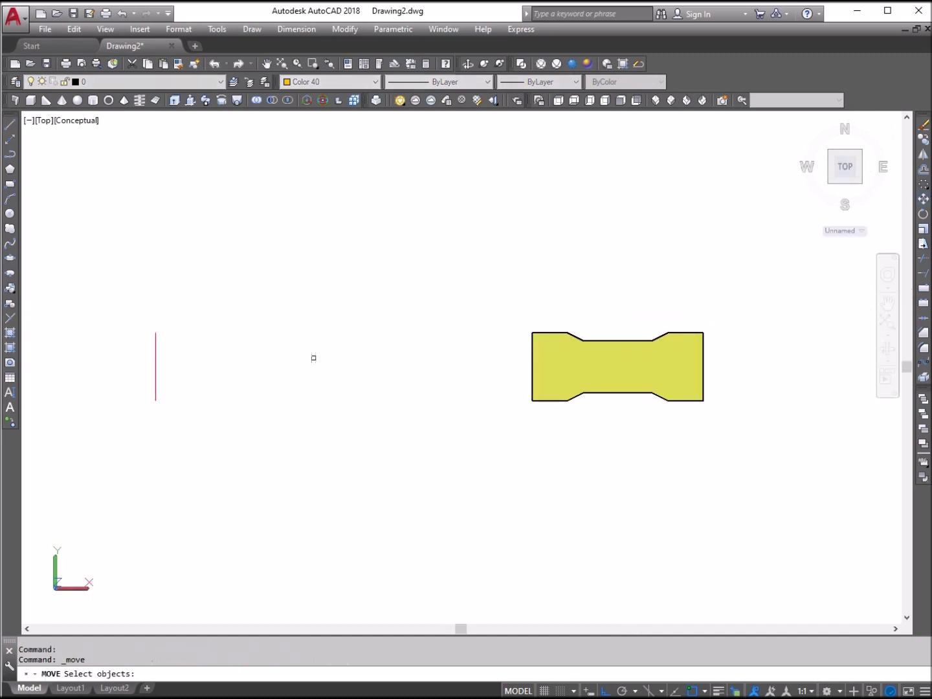
pyautogui.click(193, 471)
pyautogui.click(118, 331)
pyautogui.press('Return')
pyautogui.click(132, 246)
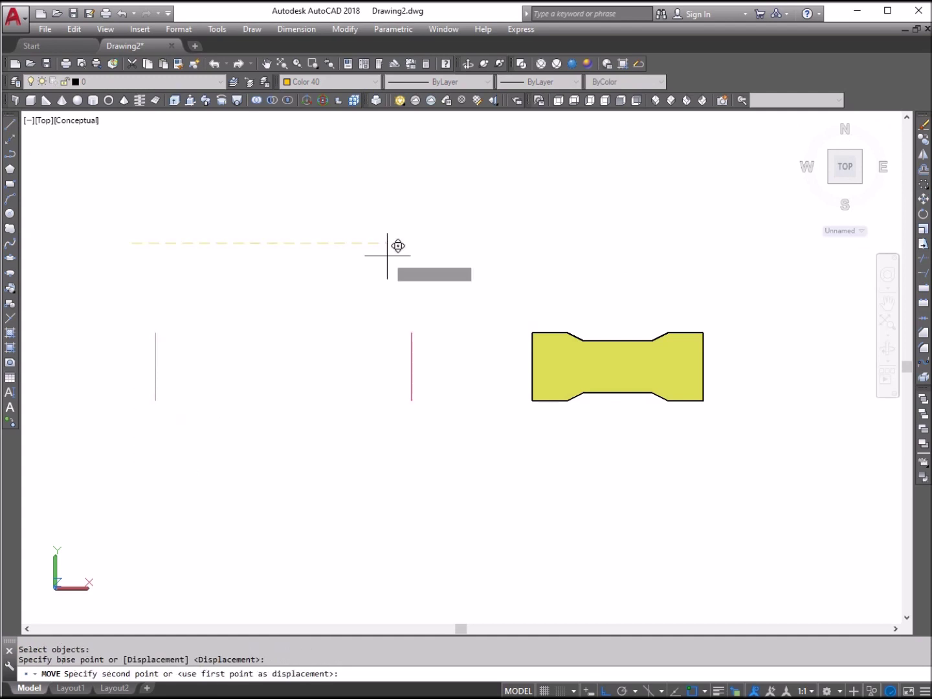
pyautogui.click(485, 250)
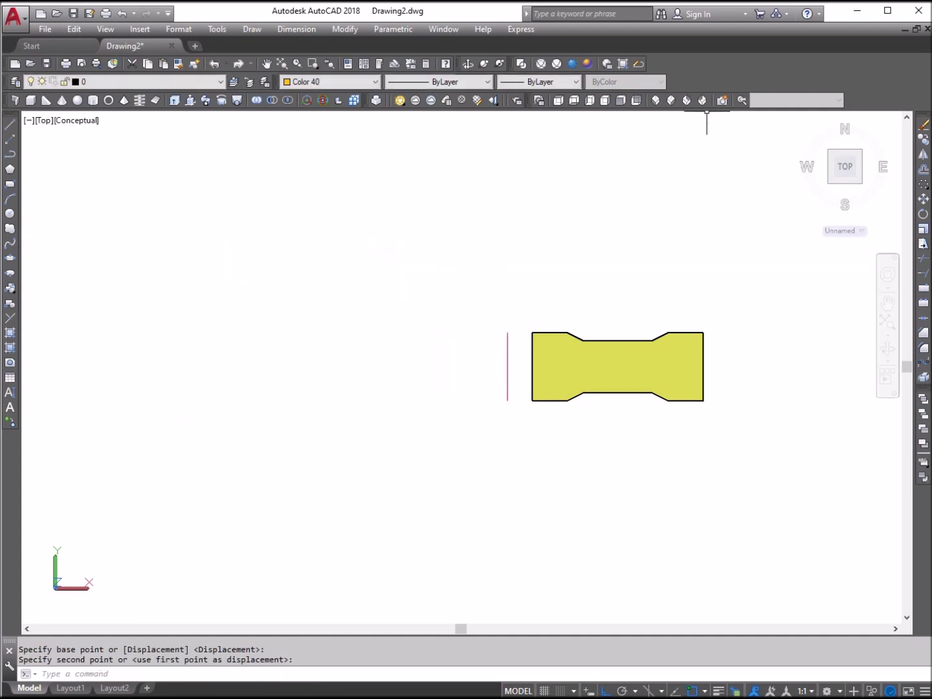
# Switch to the SW Isometric view and zoom in on the half-ring and the adjacent end of the block
pyautogui.click(659, 101)
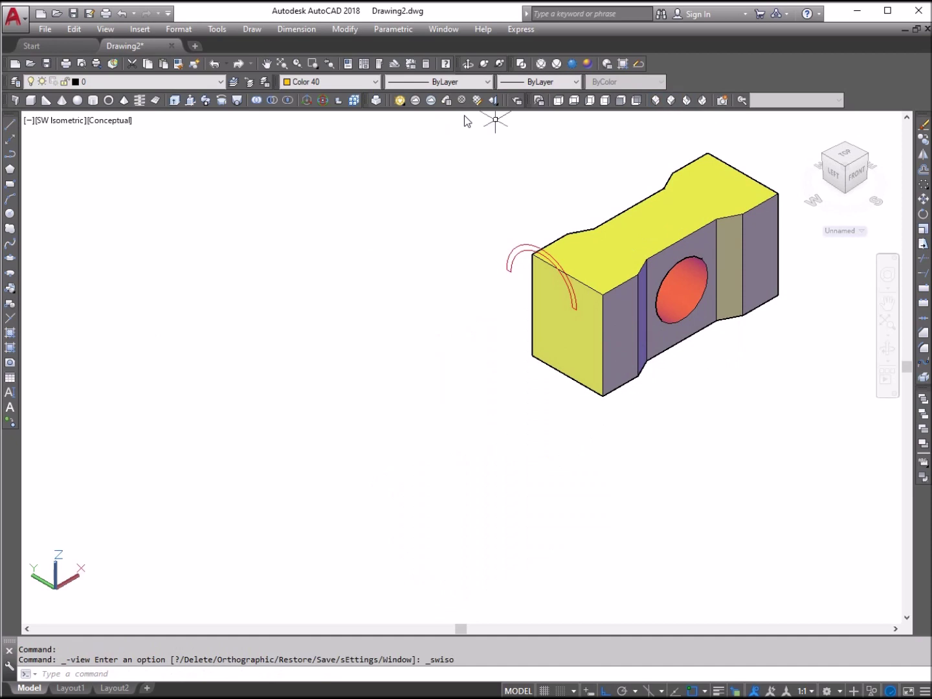
pyautogui.click(315, 63)
pyautogui.click(460, 211)
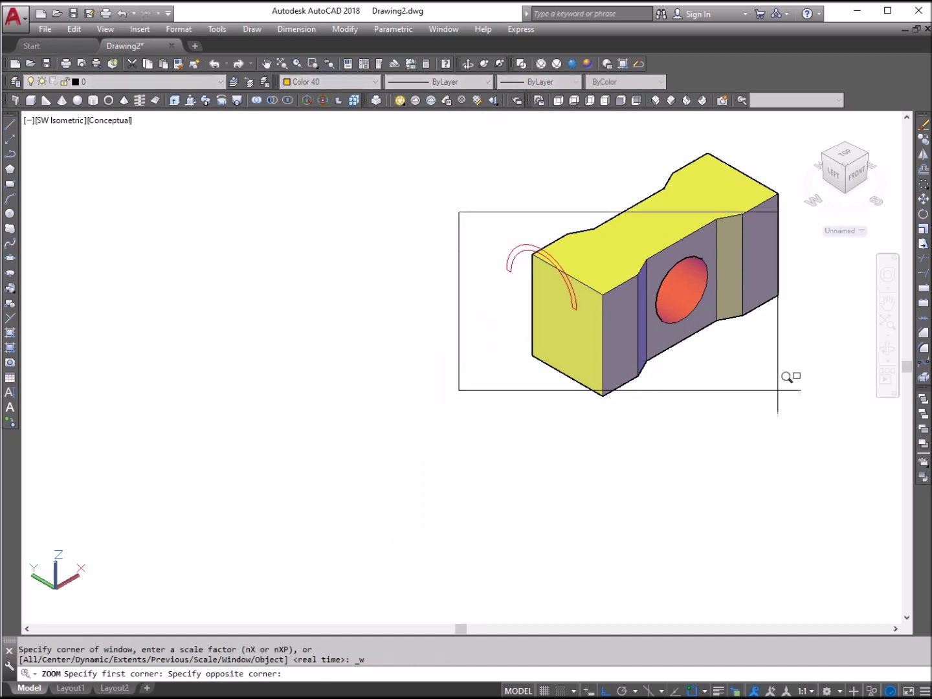
pyautogui.click(789, 388)
# Try moving the half-ring polyline by its inner lower corner onto the block's upper-left corner, and undo that move
pyautogui.click(923, 199)
pyautogui.click(180, 310)
pyautogui.click(162, 287)
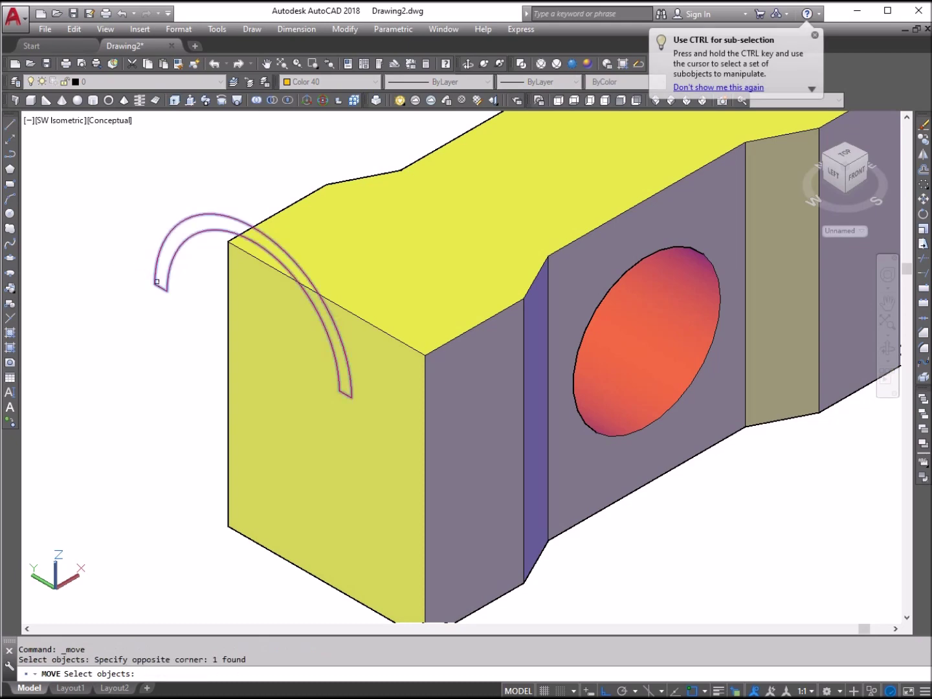
pyautogui.press('Return')
pyautogui.click(167, 289)
pyautogui.click(245, 237)
pyautogui.click(233, 230)
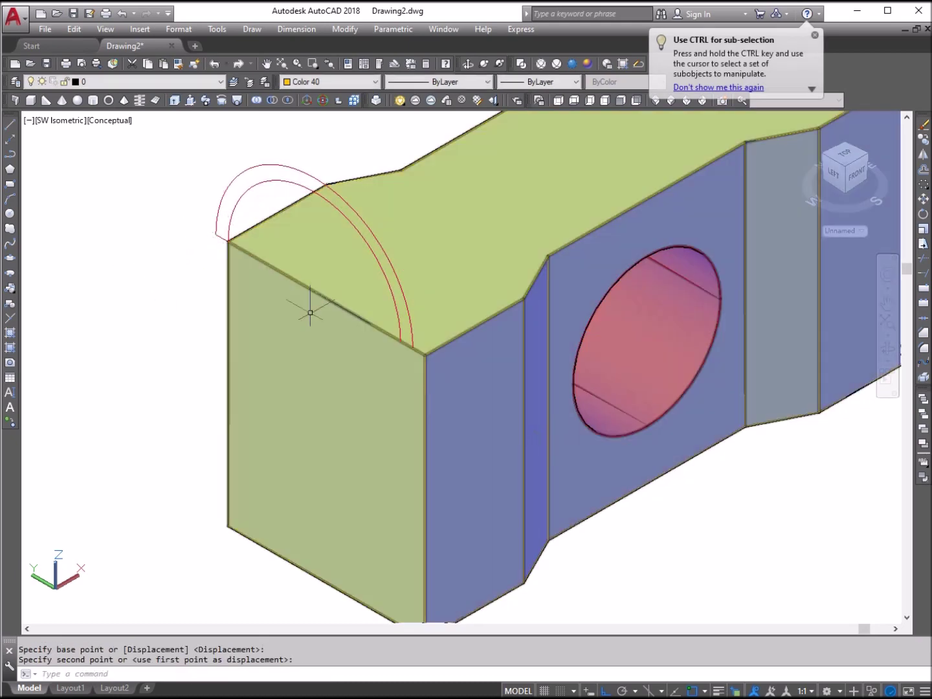
pyautogui.click(216, 65)
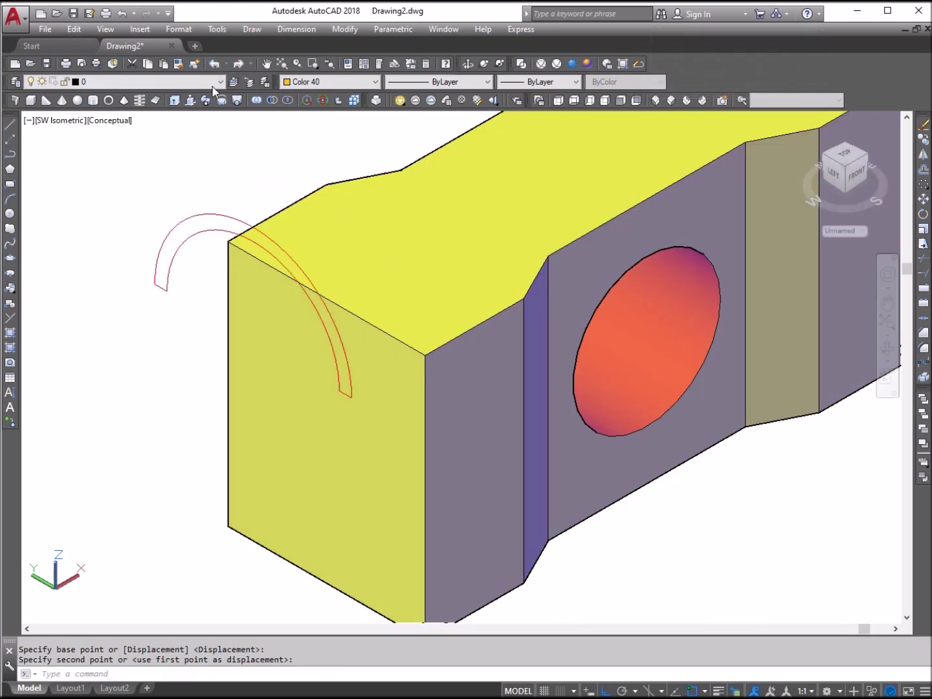
# Move the half-ring polyline by its outer lower-left corner onto the upper-left corner of the block's end face
pyautogui.click(923, 201)
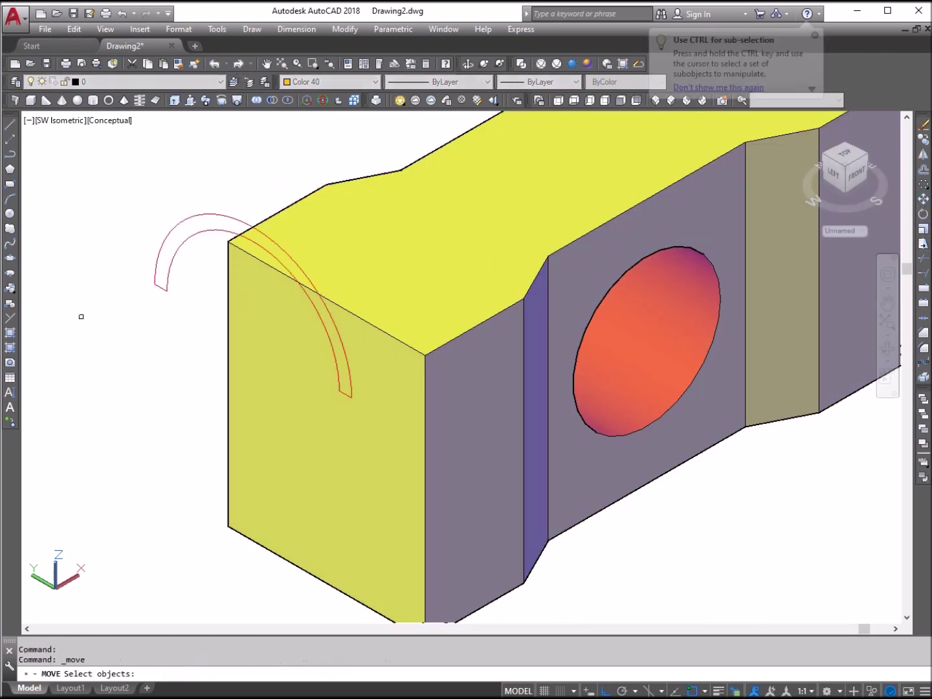
pyautogui.click(200, 297)
pyautogui.click(145, 266)
pyautogui.press('Return')
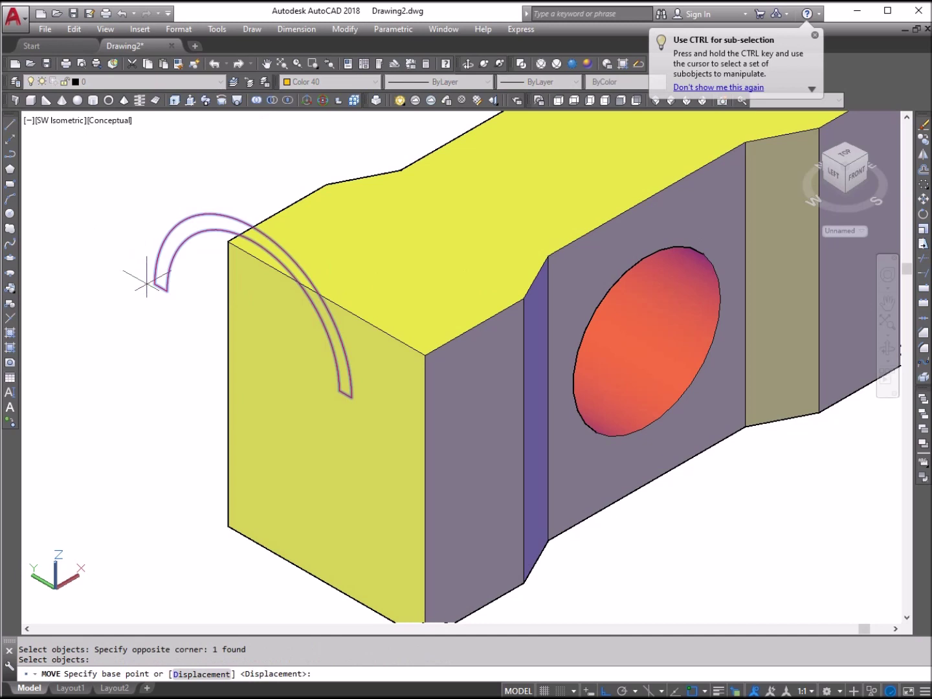
pyautogui.click(154, 283)
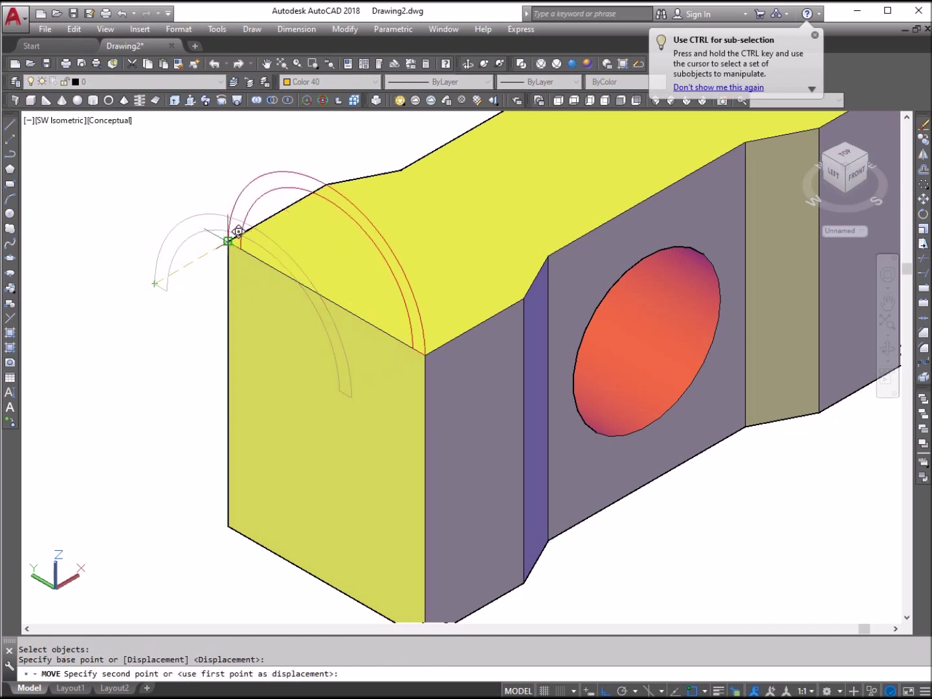
pyautogui.click(228, 241)
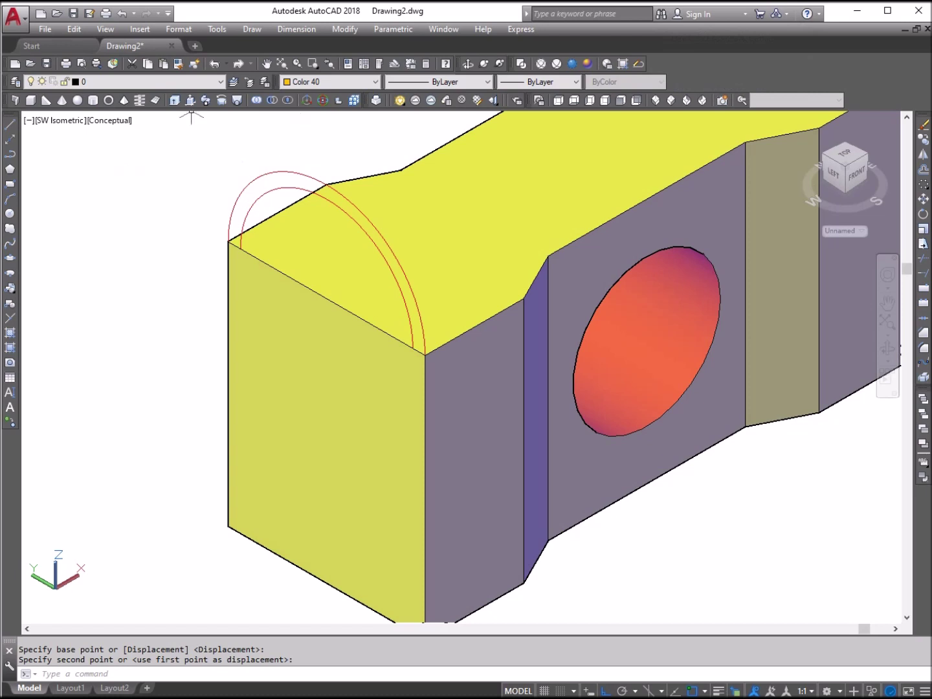
# Extrude the half-ring profile to a height of 4 along the top of the block
pyautogui.click(174, 100)
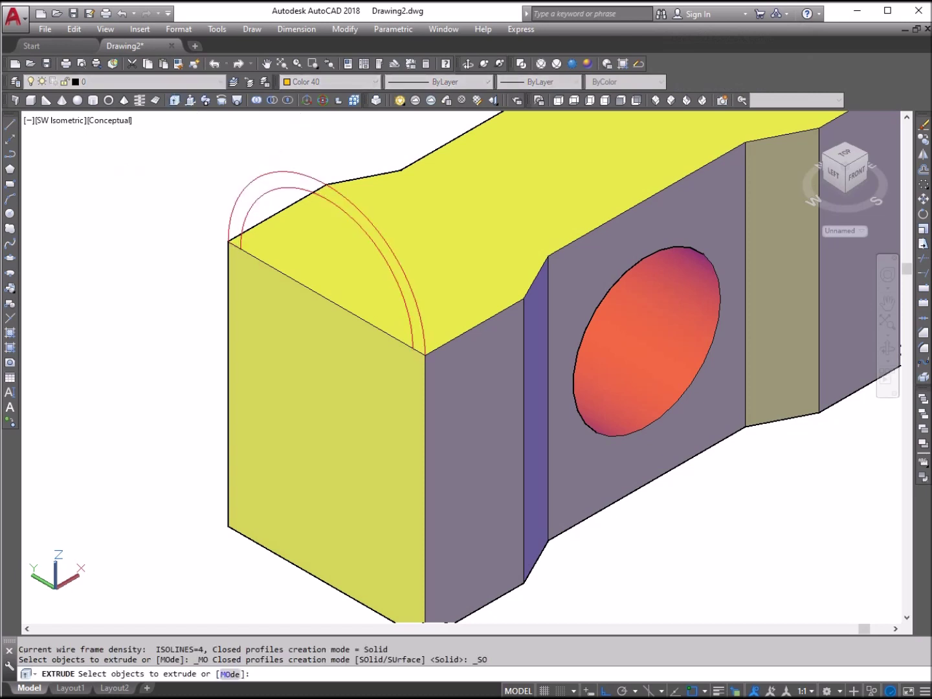
pyautogui.click(272, 180)
pyautogui.rightClick(272, 182)
pyautogui.click(308, 192)
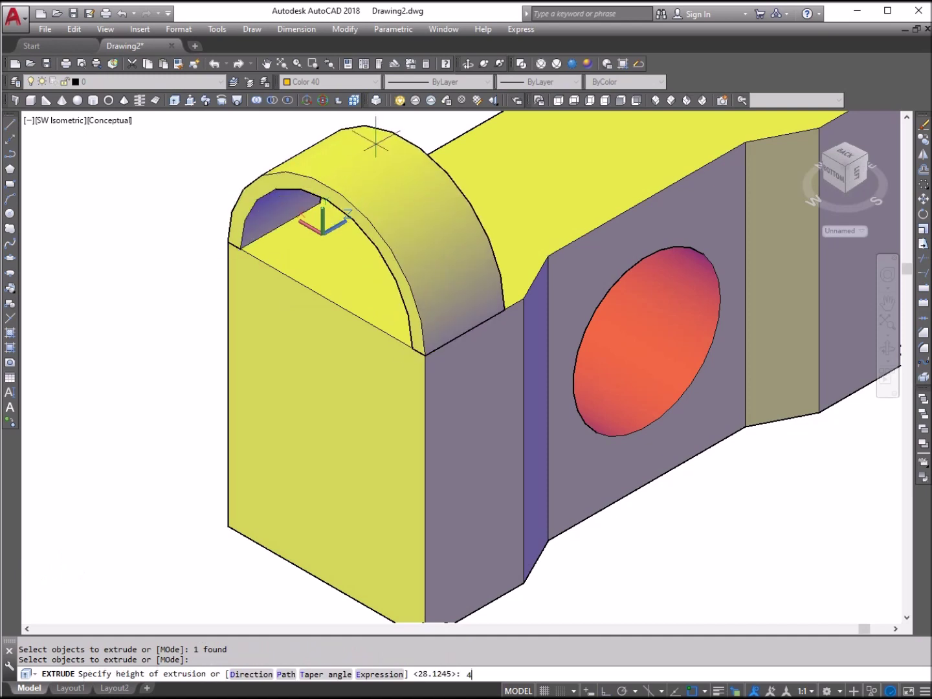
pyautogui.write('4')
pyautogui.press('Return')
pyautogui.scroll(-2, 403, 440)
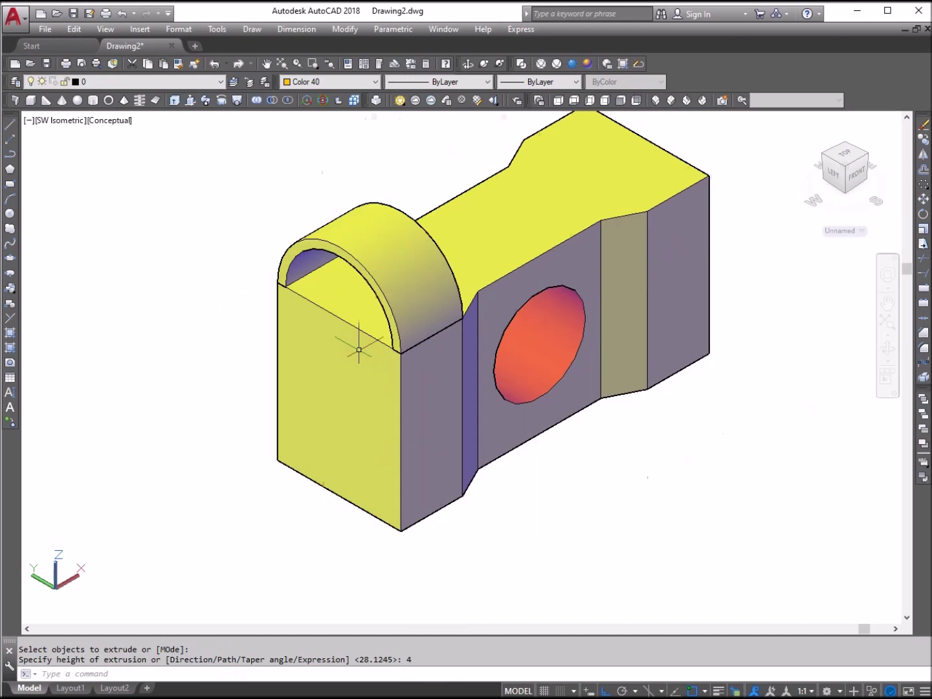
# In the Front view, mirror the half-ring handle about a vertical line through the hole's centre, keeping the source object
pyautogui.click(621, 101)
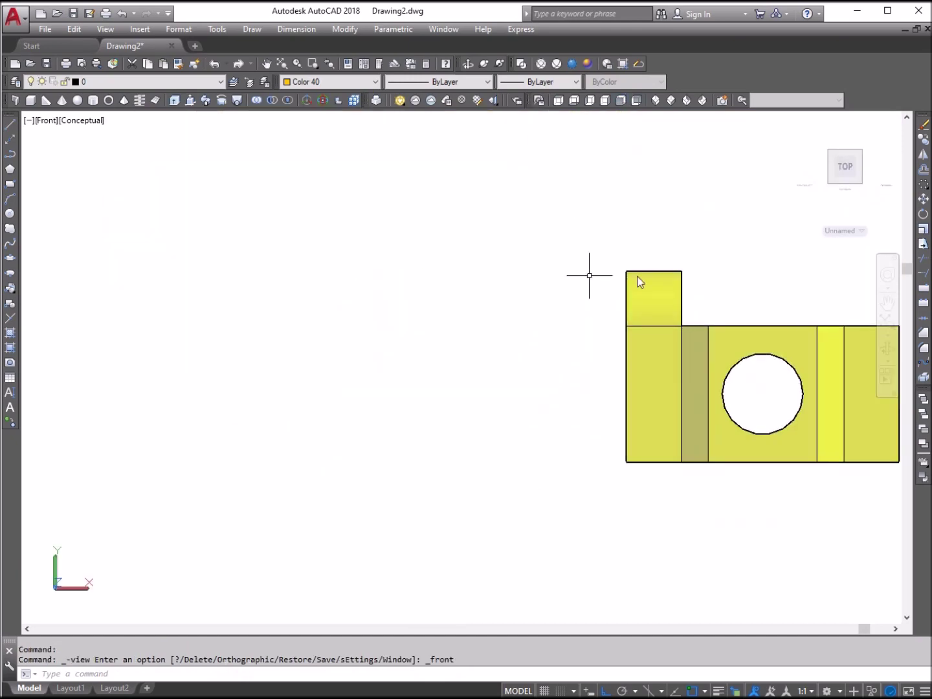
pyautogui.click(266, 63)
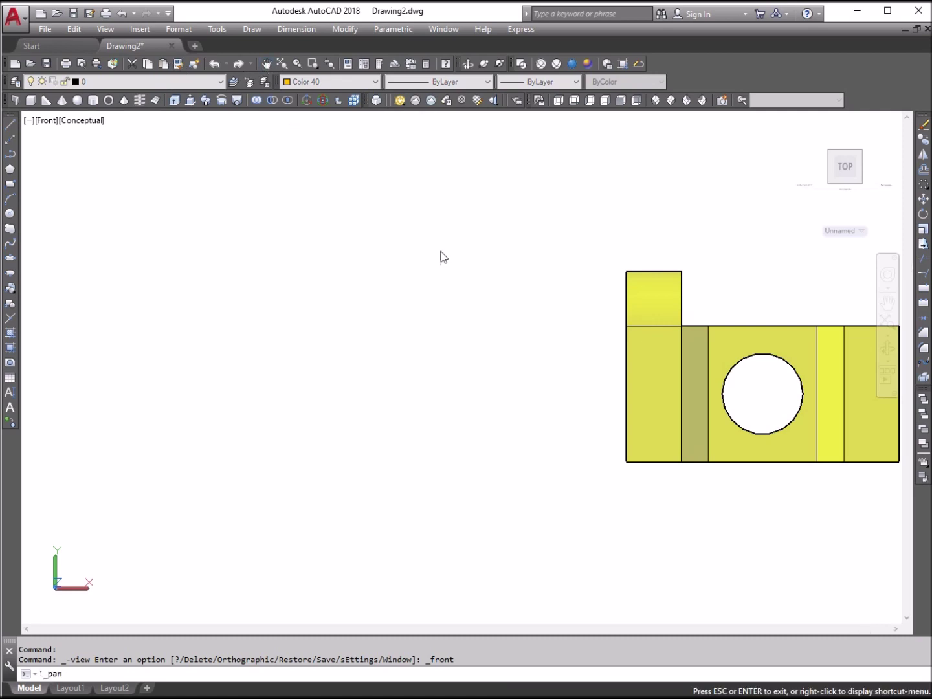
pyautogui.moveTo(447, 281); pyautogui.dragTo(149, 239)
pyautogui.rightClick(222, 206)
pyautogui.click(272, 216)
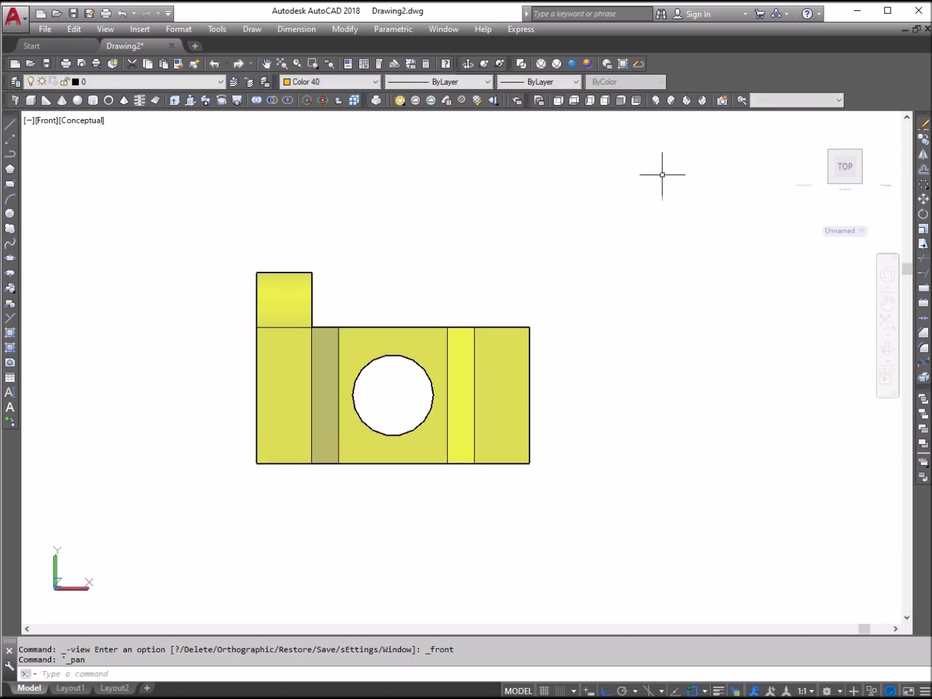
pyautogui.click(924, 154)
pyautogui.click(356, 329)
pyautogui.click(256, 241)
pyautogui.press('Return')
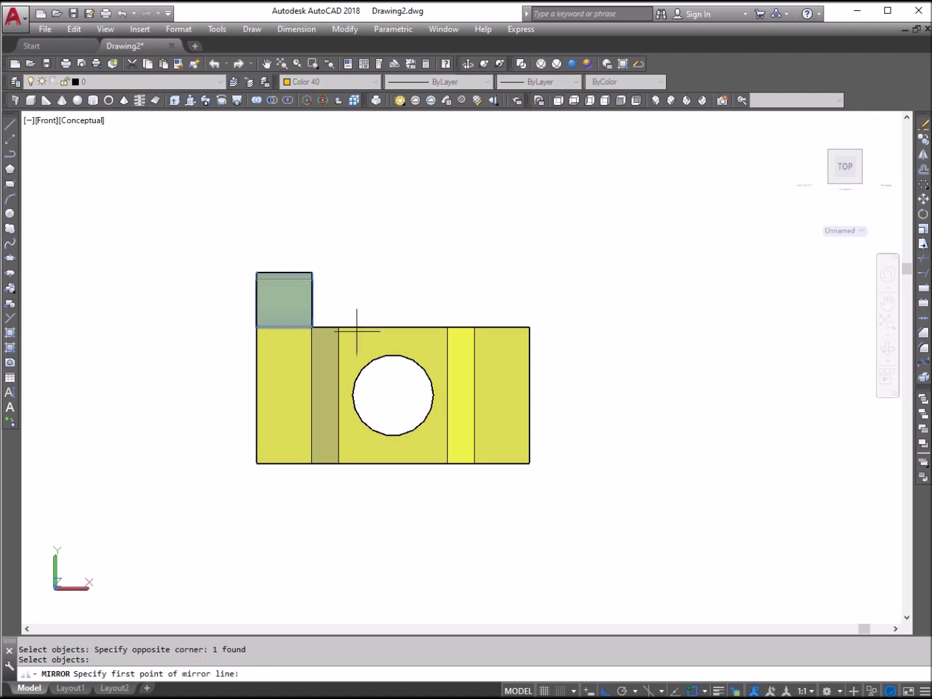
pyautogui.click(395, 395)
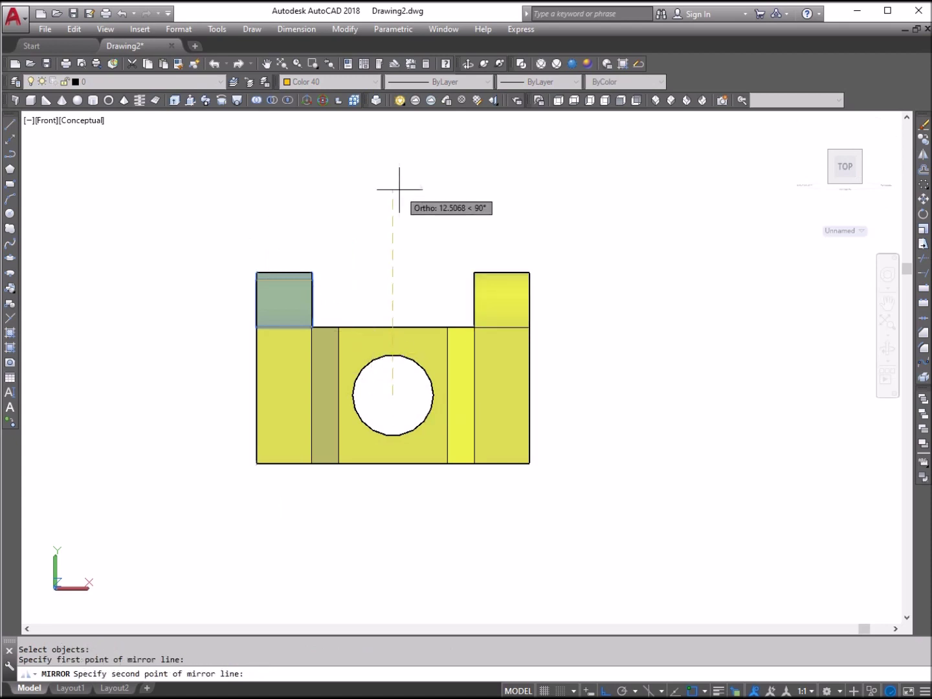
pyautogui.click(406, 182)
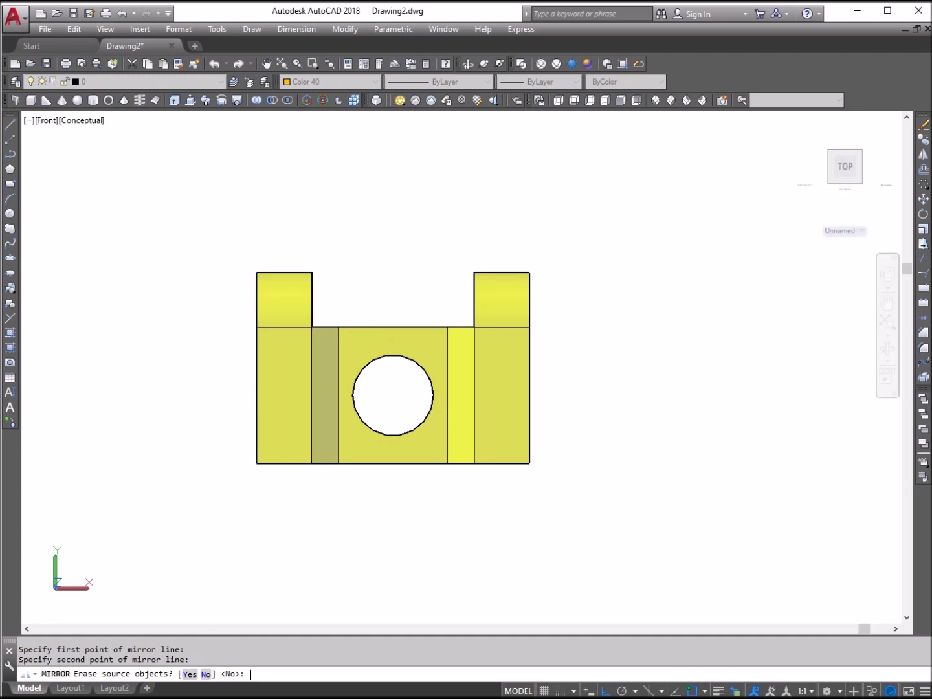
pyautogui.press('Return')
# Mirror both half-ring handles to the block's underside about a horizontal line through the hole's centre, keeping the source objects
pyautogui.click(923, 154)
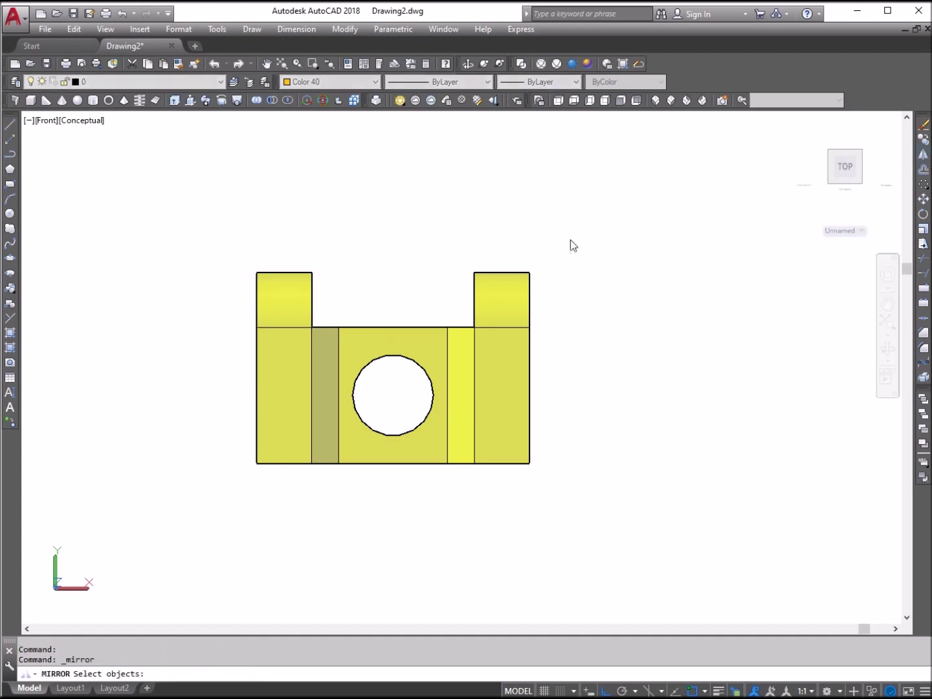
pyautogui.click(546, 288)
pyautogui.click(187, 202)
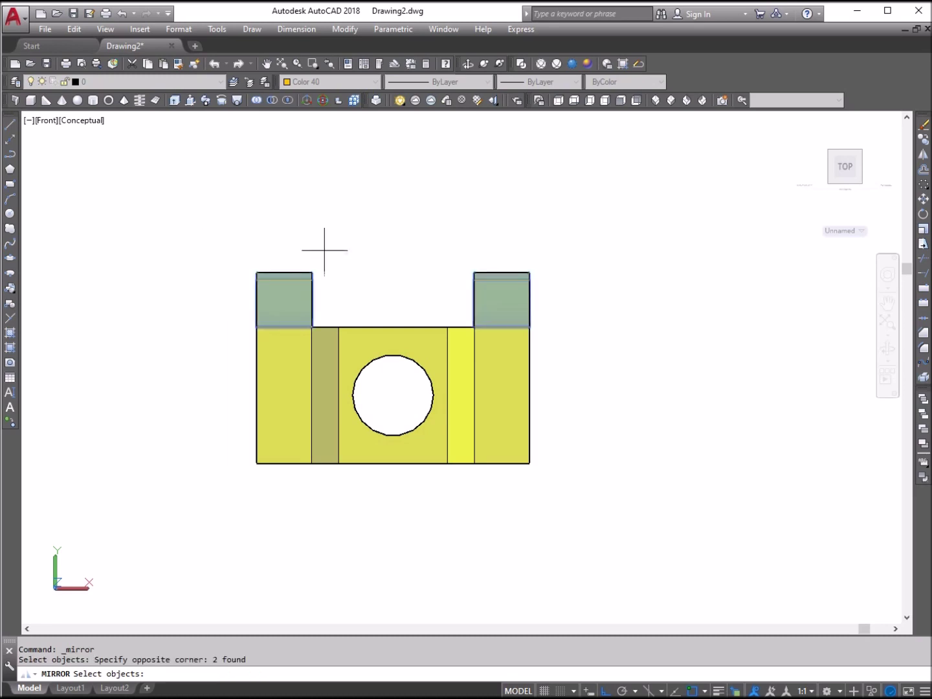
pyautogui.press('Return')
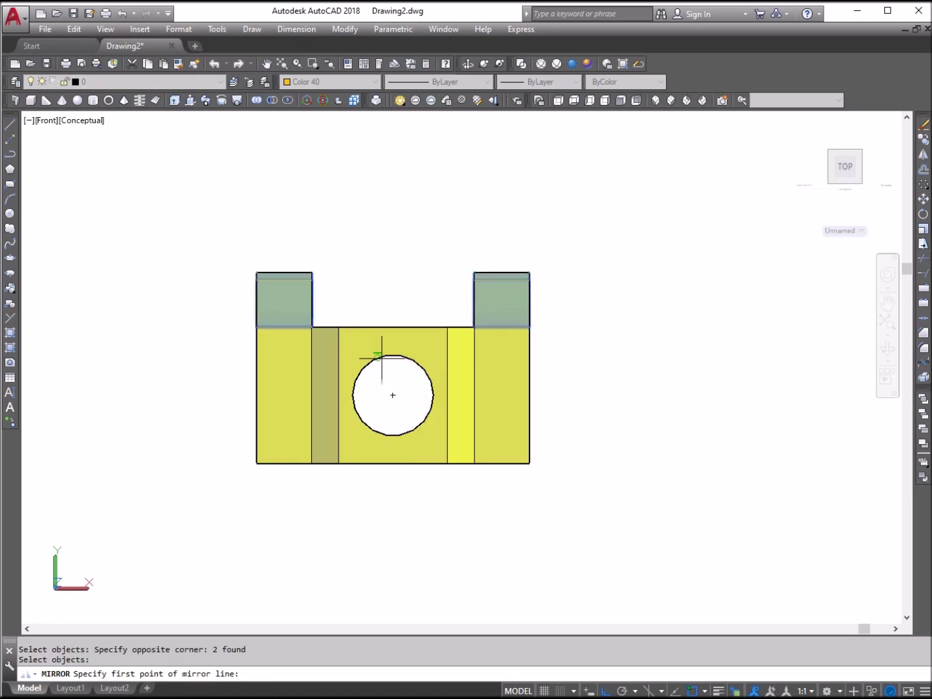
pyautogui.click(396, 393)
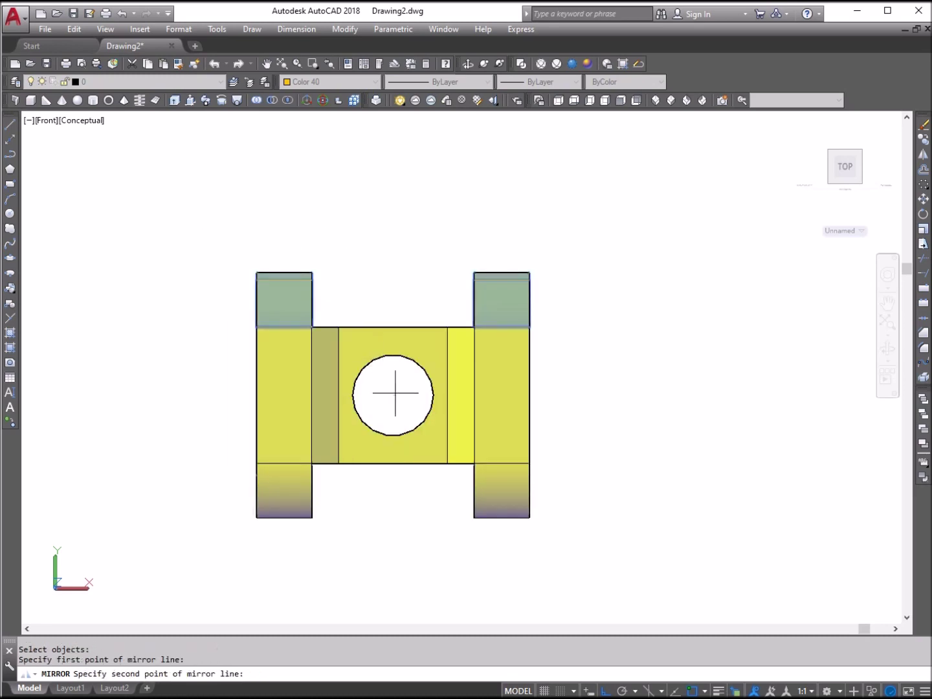
pyautogui.click(70, 386)
pyautogui.press('Return')
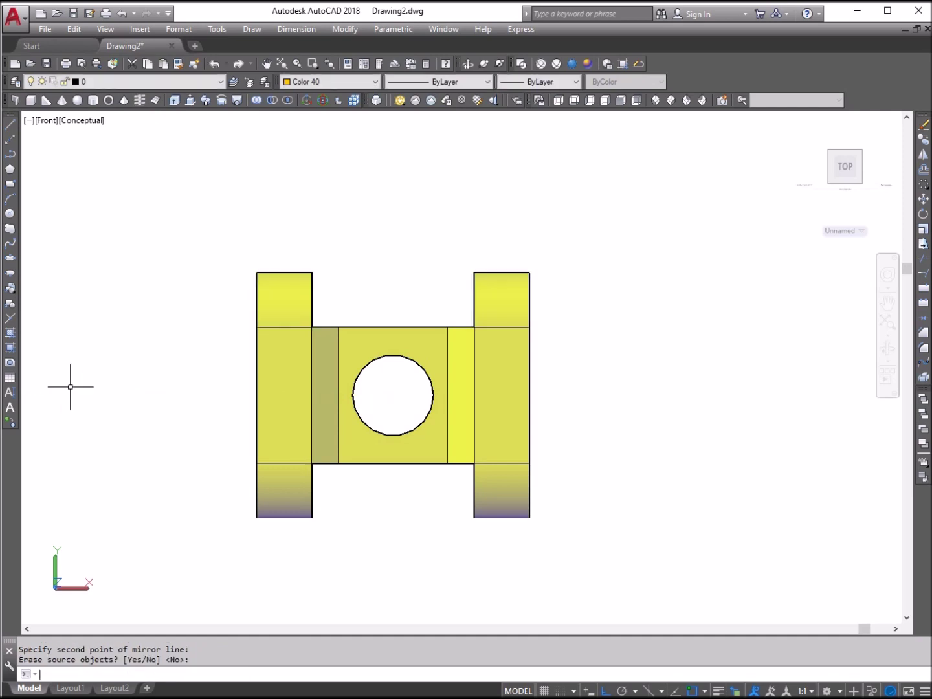
# In the SW Isometric view, unite the block and all four half-ring handles into one solid with Union
pyautogui.click(656, 100)
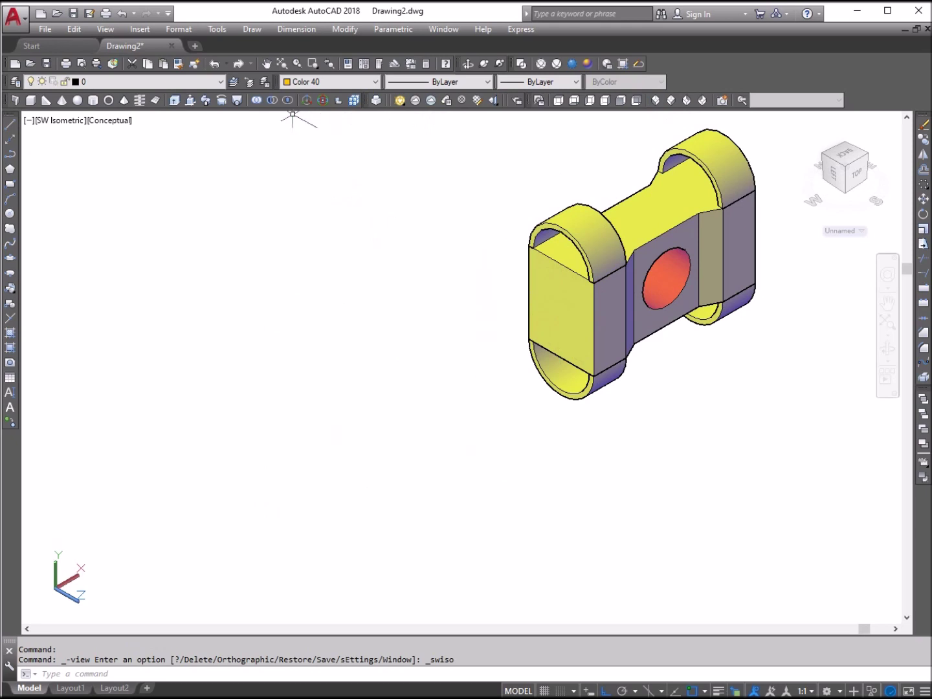
pyautogui.click(257, 102)
pyautogui.click(772, 429)
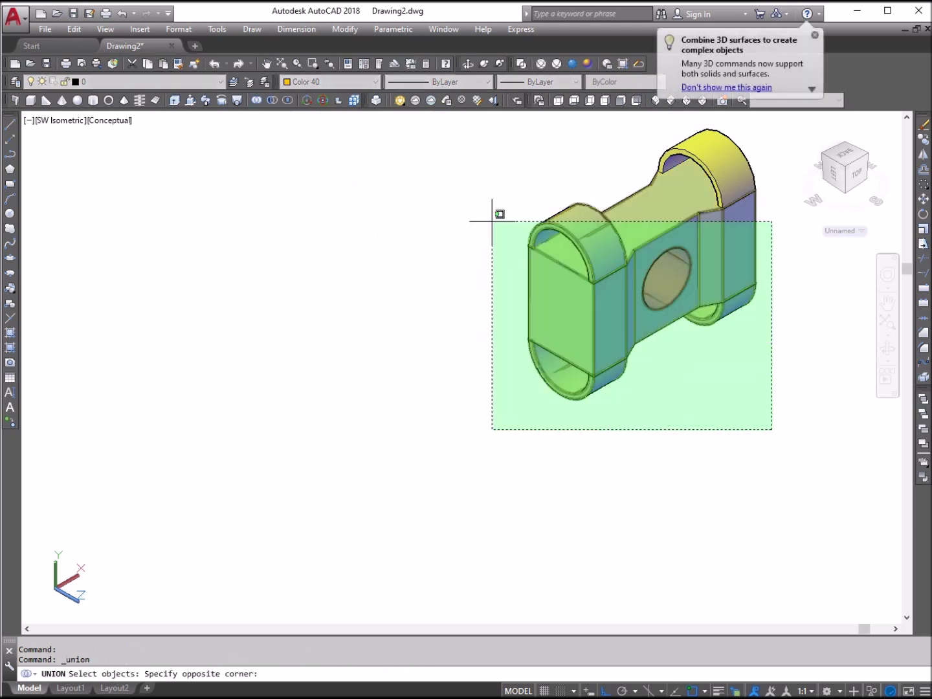
pyautogui.click(471, 176)
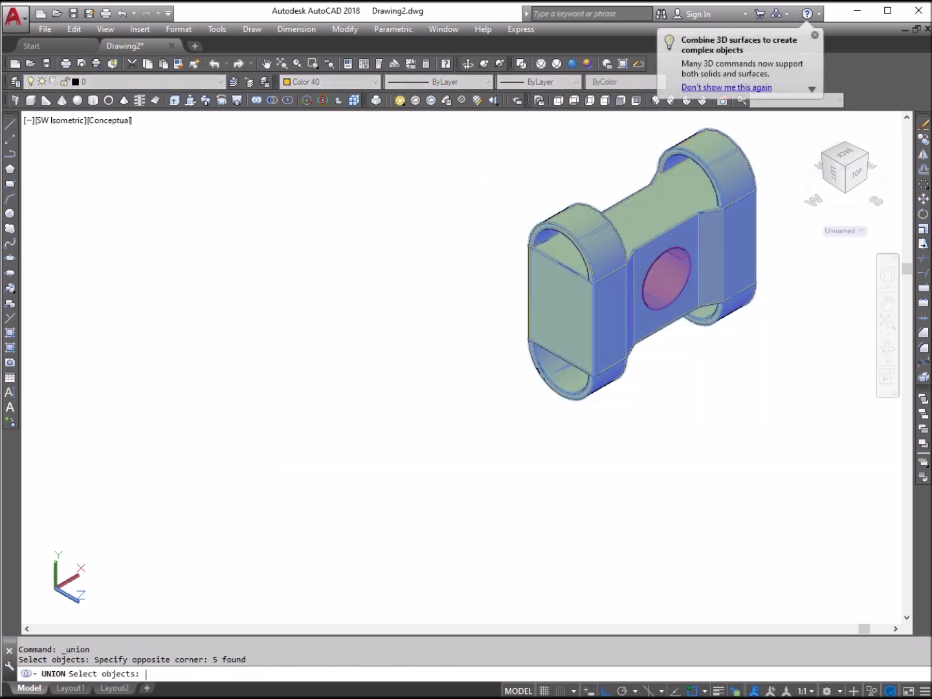
pyautogui.press('Return')
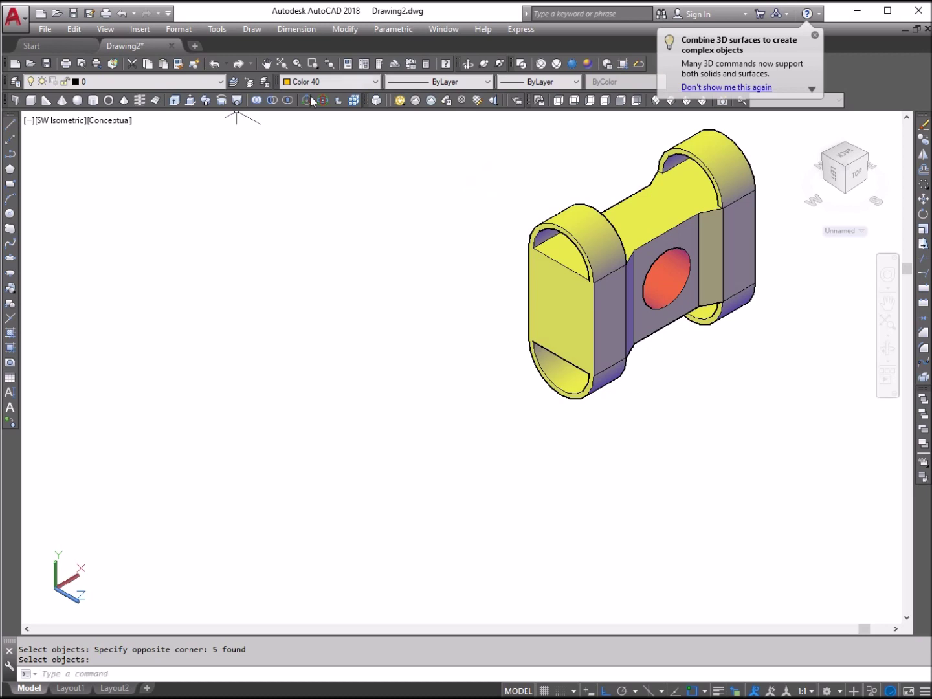
# Examine the complete united solid at full extents and from an orbited angle that looks through the round hole
pyautogui.write('z')
pyautogui.press('Return')
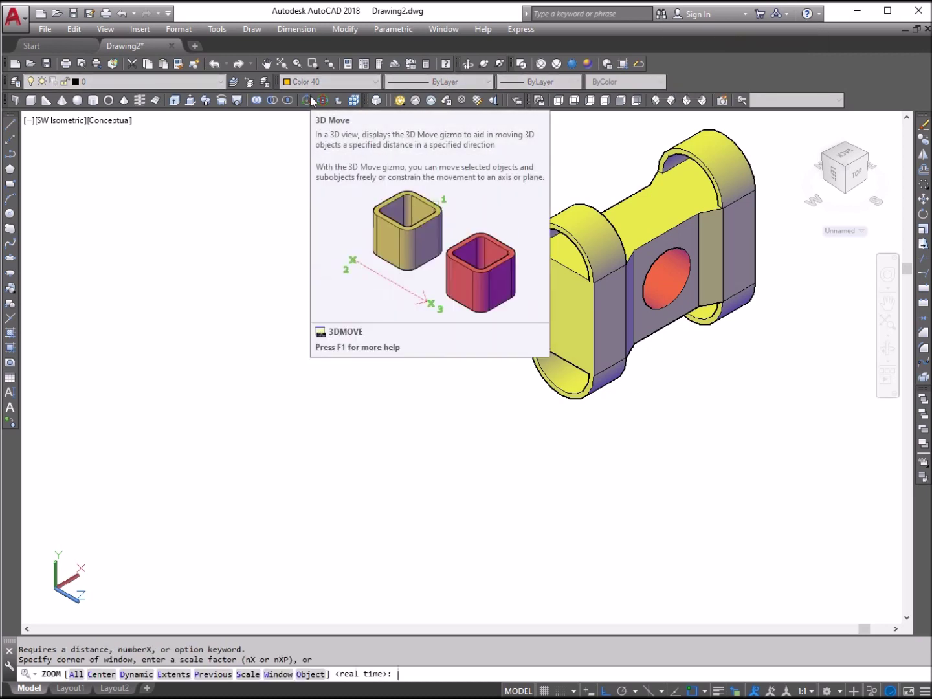
pyautogui.write('E')
pyautogui.press('Return')
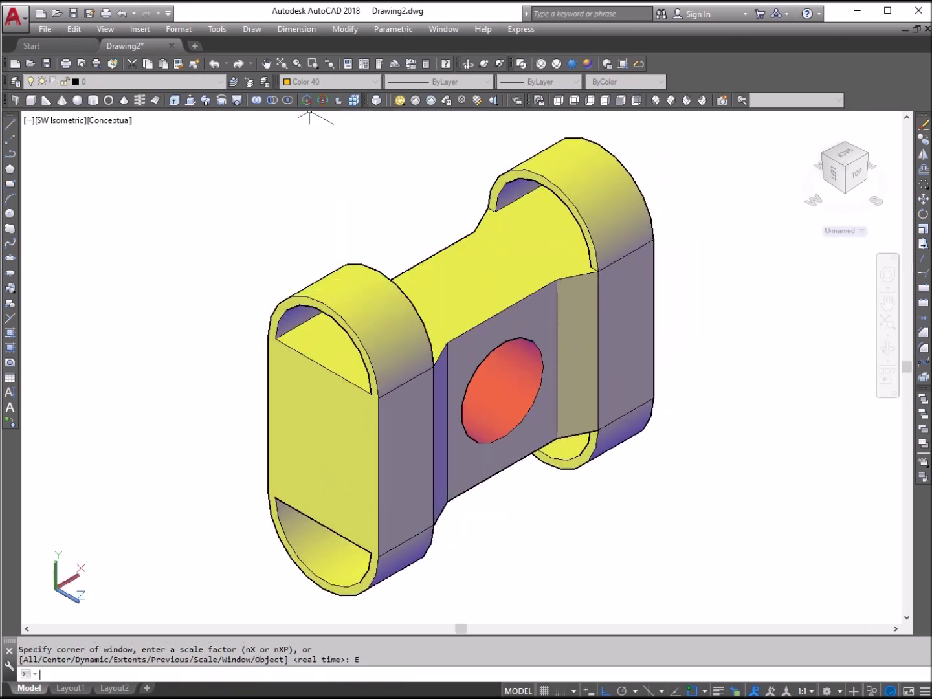
pyautogui.moveTo(524, 279)
pyautogui.keyDown('shift'); pyautogui.mouseDown(button='middle')
pyautogui.moveTo(562, 395)
pyautogui.moveTo(498, 363)
pyautogui.moveTo(492, 353)
pyautogui.moveTo(601, 333)
pyautogui.moveTo(526, 354)
pyautogui.moveTo(453, 339)
pyautogui.moveTo(476, 422)
pyautogui.moveTo(570, 404)
pyautogui.moveTo(505, 420)
pyautogui.moveTo(499, 361)
pyautogui.moveTo(528, 380)
pyautogui.moveTo(520, 387)
pyautogui.mouseUp(button='middle'); pyautogui.keyUp('shift')
pyautogui.rightClick(504, 254)
pyautogui.click(521, 266)
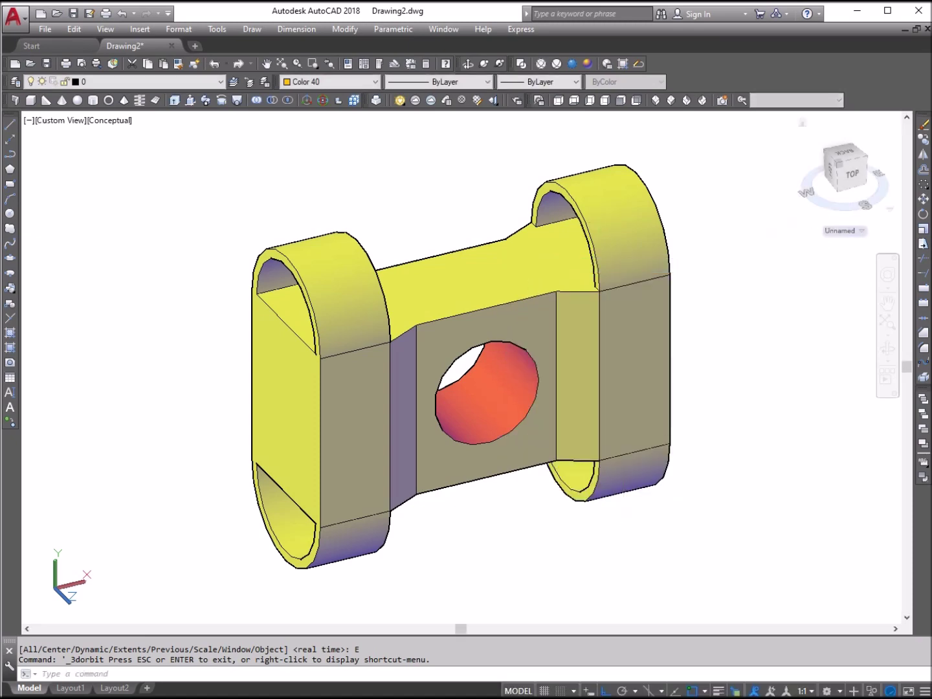
# Erase the united block with its four half-ring handles from the drawing
pyautogui.click(924, 125)
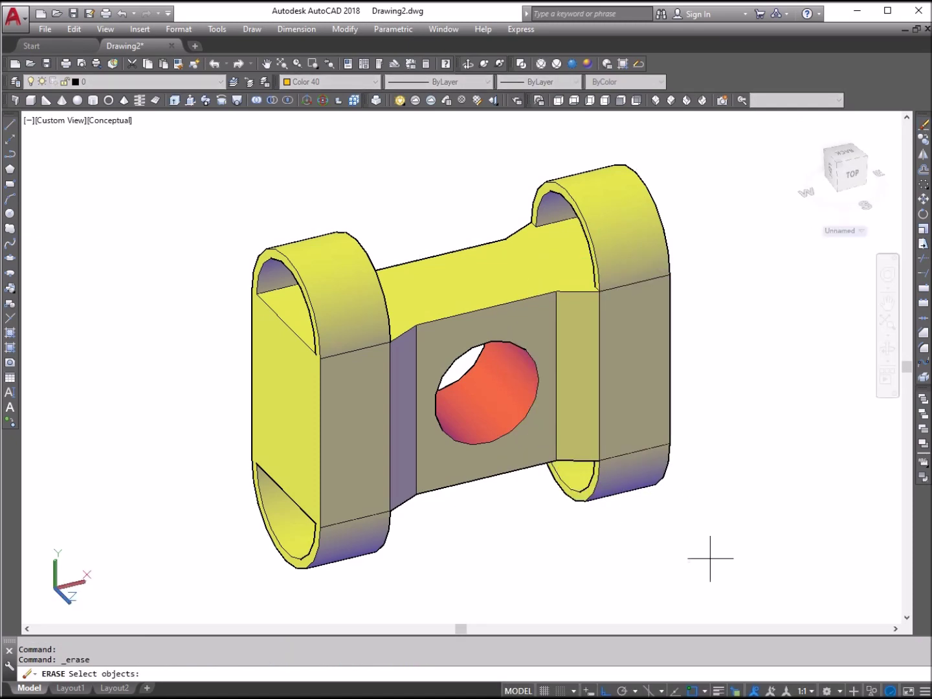
pyautogui.click(711, 558)
pyautogui.click(220, 206)
pyautogui.press('Return')
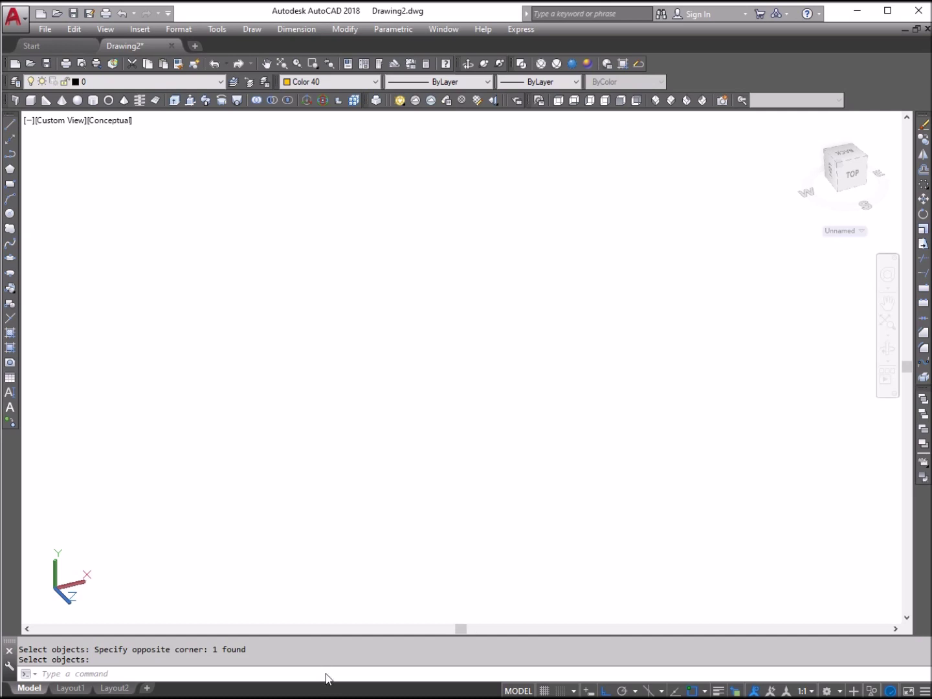
# Undo the erase of the camera model and change the camera body's colour to Blue
pyautogui.hotkey('ctrl', 'z')
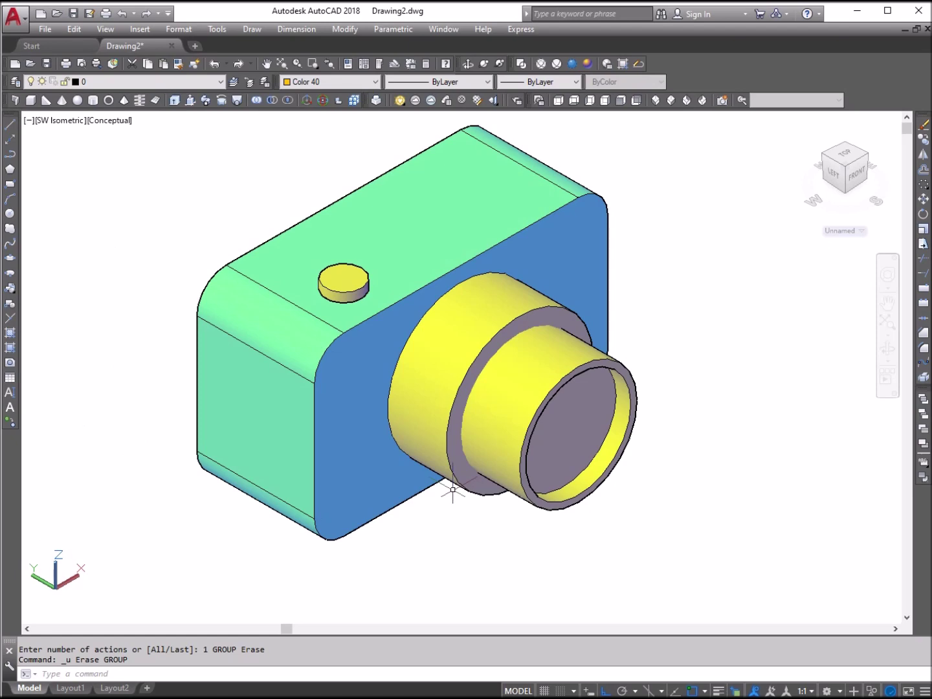
pyautogui.click(552, 455)
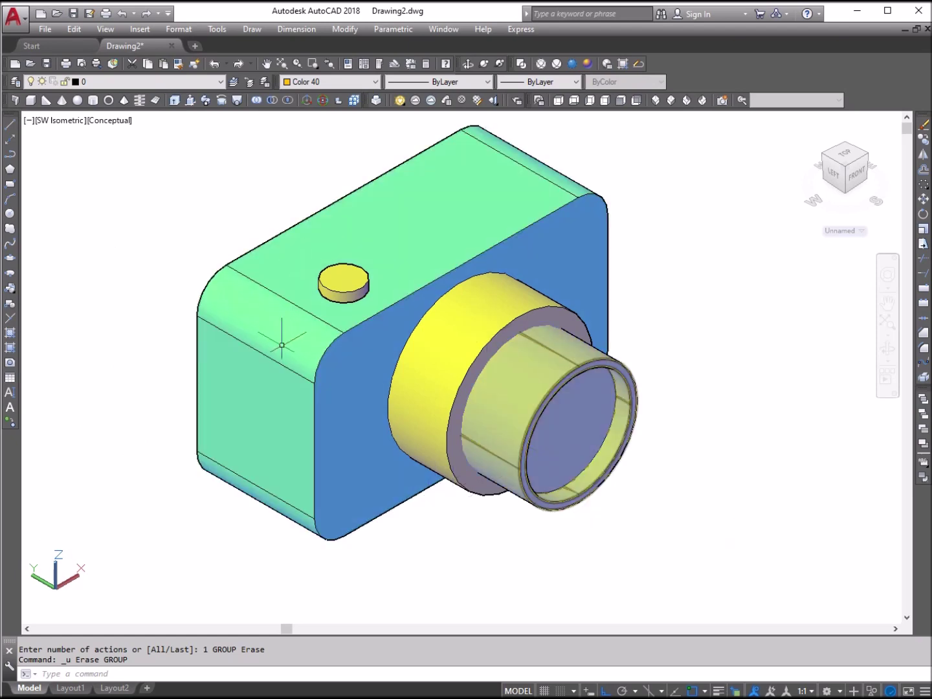
pyautogui.press('Escape')
pyautogui.click(323, 338)
pyautogui.click(320, 82)
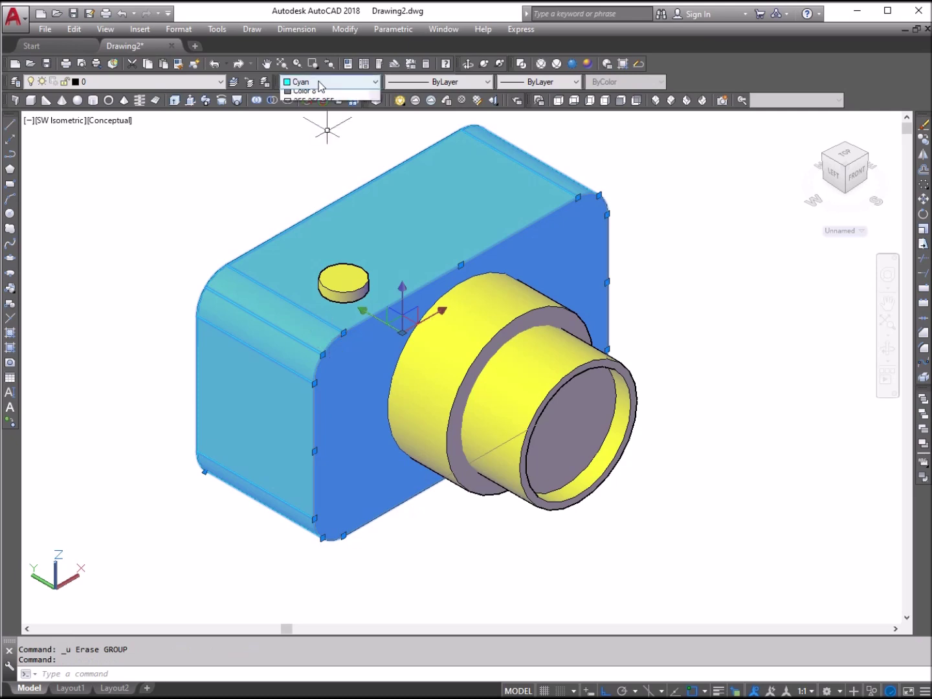
pyautogui.click(321, 109)
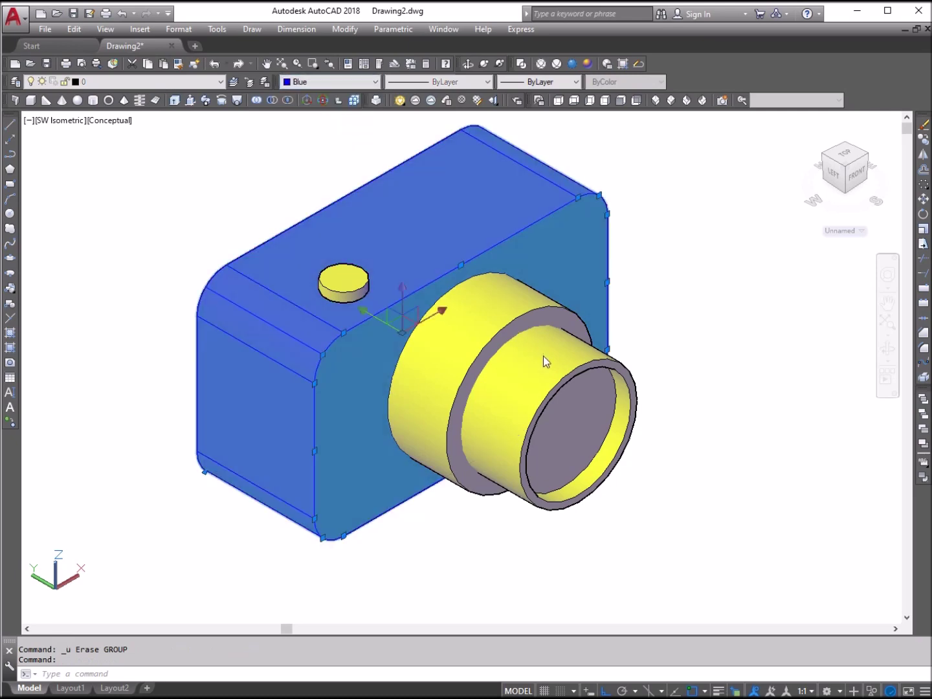
pyautogui.press('Escape')
pyautogui.press('Escape')
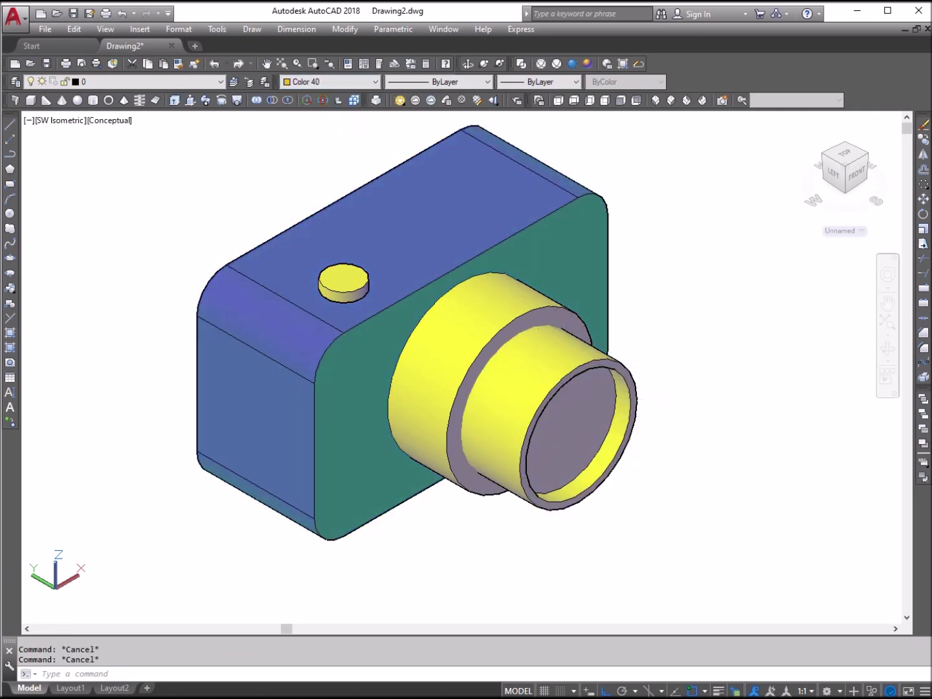
# In the Top view, with Ortho off, move the round shutter button inward from the body's front edge onto the camera's top face
pyautogui.click(560, 100)
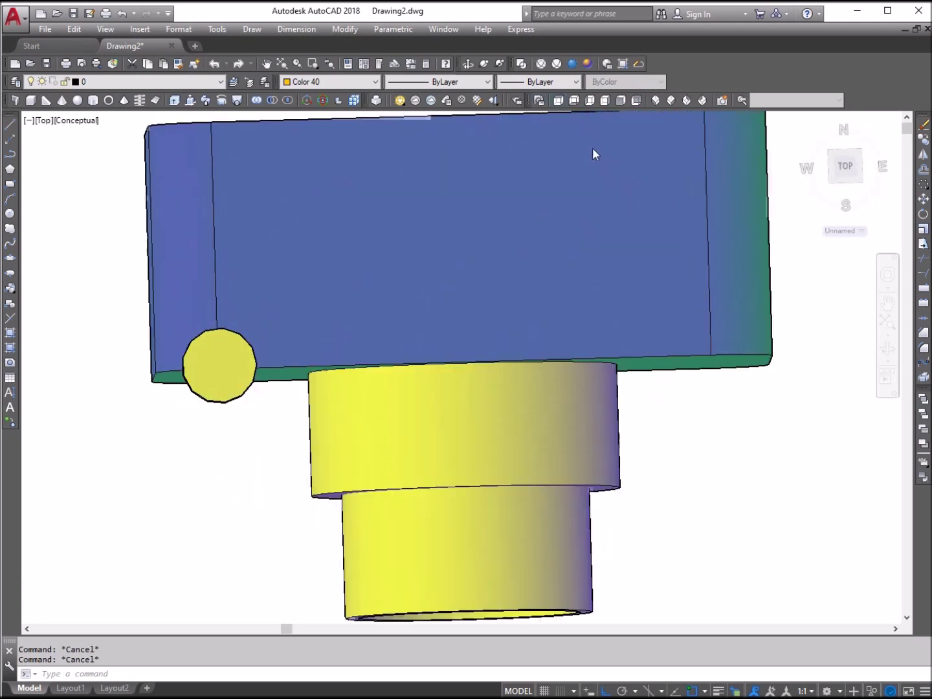
pyautogui.click(923, 198)
pyautogui.click(220, 388)
pyautogui.press('Return')
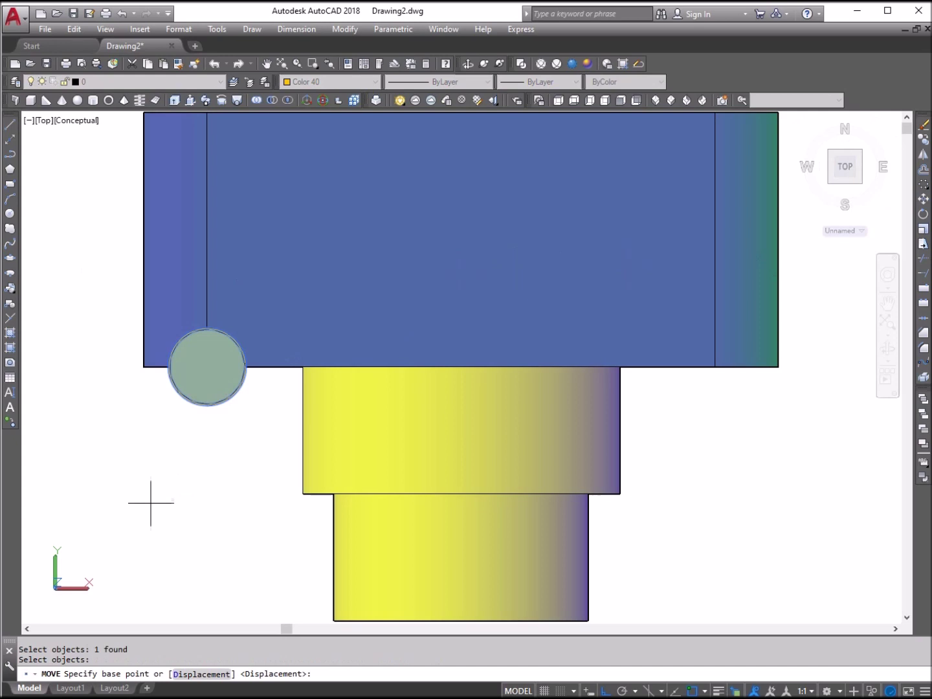
pyautogui.click(115, 529)
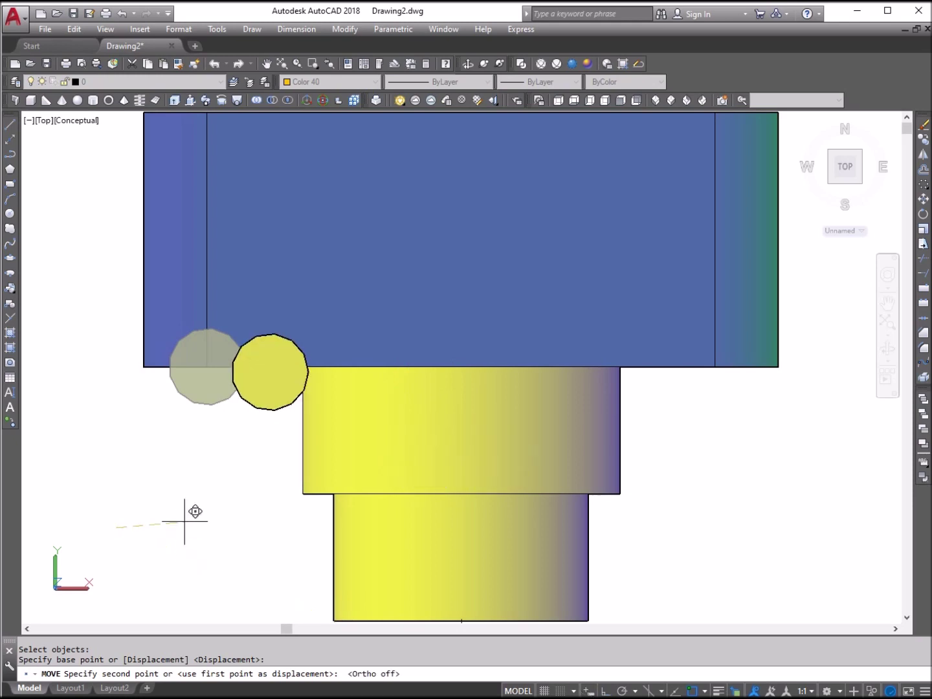
pyautogui.click(195, 449)
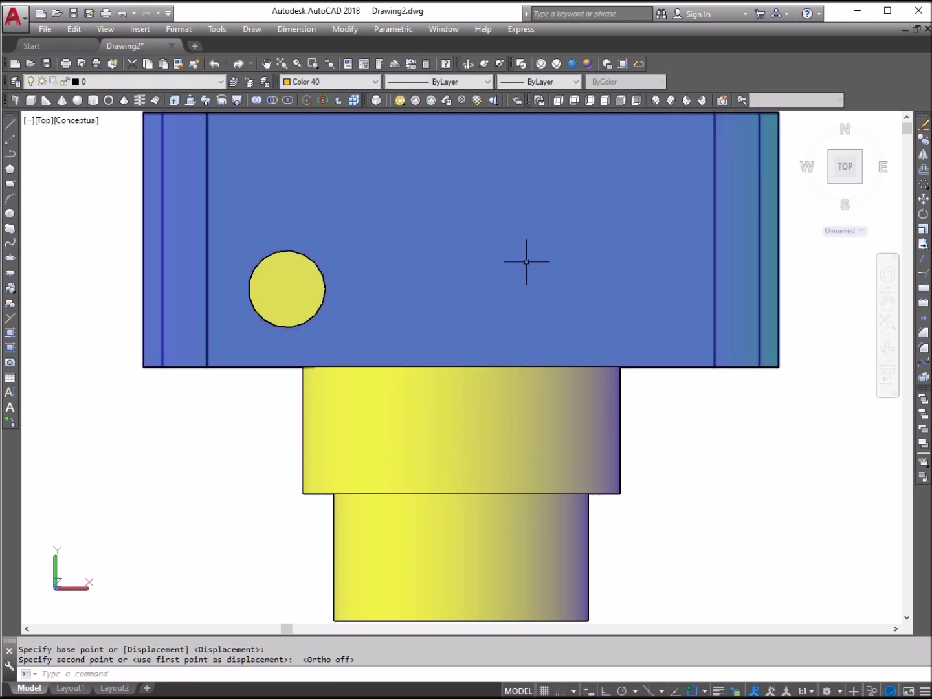
# With Ortho on, copy the camera body straight back by about half its depth, and return to the SW Isometric view
pyautogui.click(266, 64)
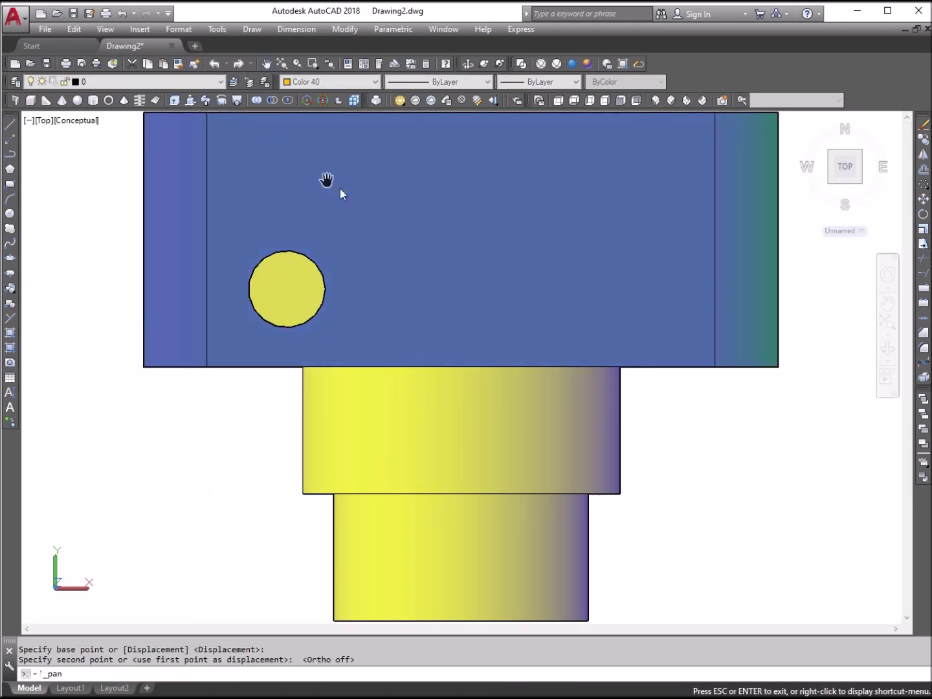
pyautogui.moveTo(327, 182); pyautogui.dragTo(271, 304)
pyautogui.rightClick(340, 156)
pyautogui.click(440, 163)
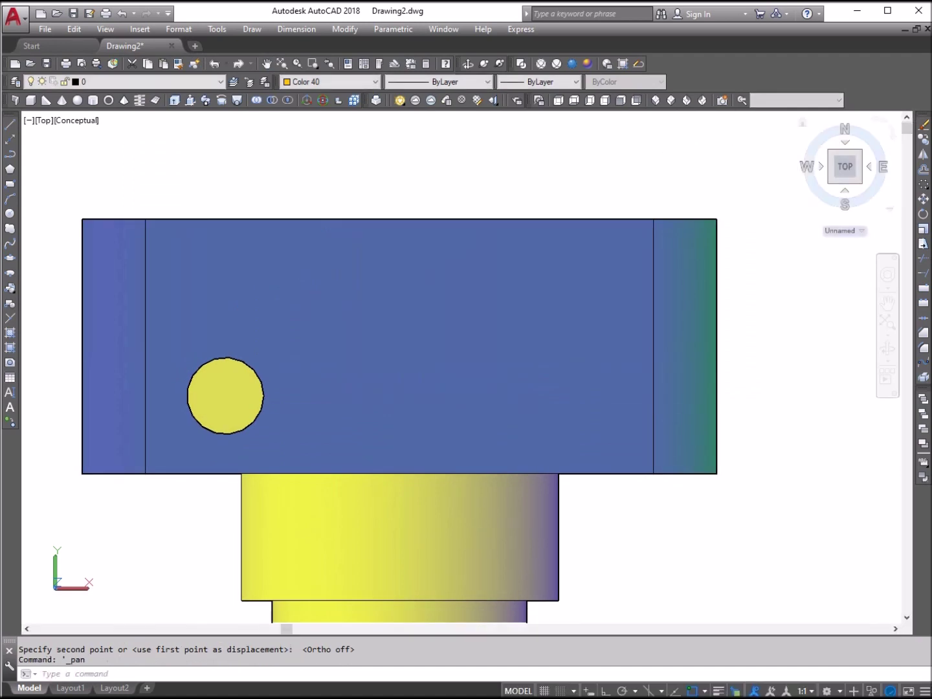
pyautogui.click(923, 138)
pyautogui.click(753, 374)
pyautogui.click(680, 334)
pyautogui.press('Return')
pyautogui.click(766, 536)
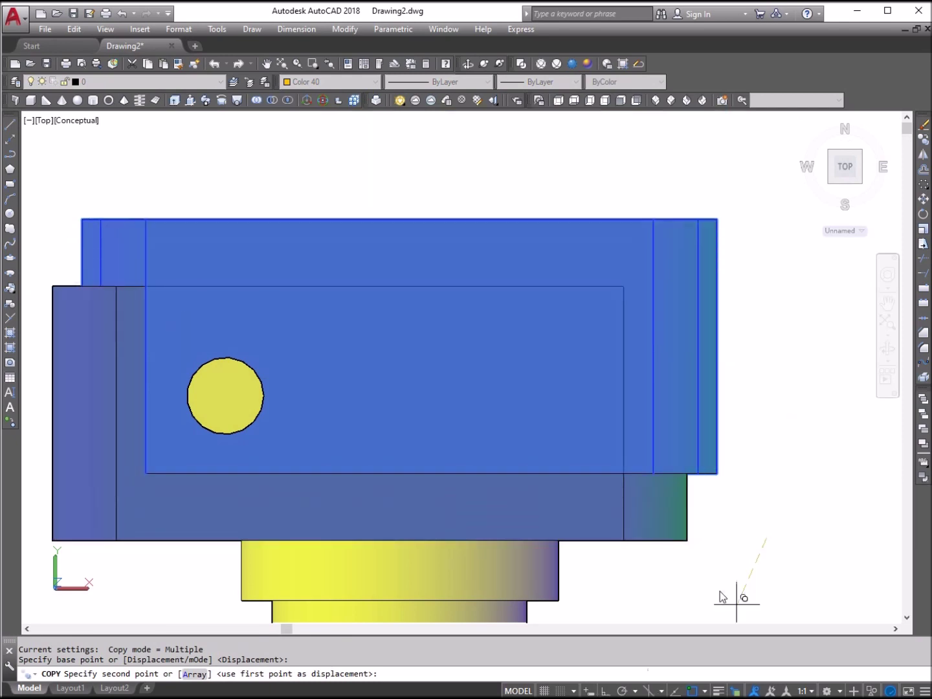
pyautogui.press('F8')
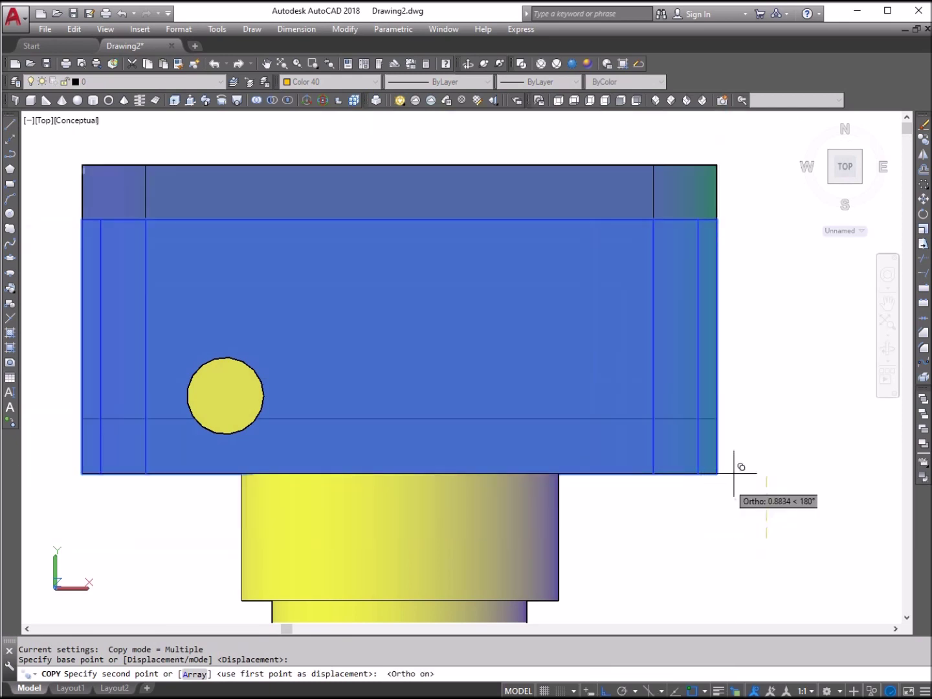
pyautogui.click(791, 410)
pyautogui.press('Escape')
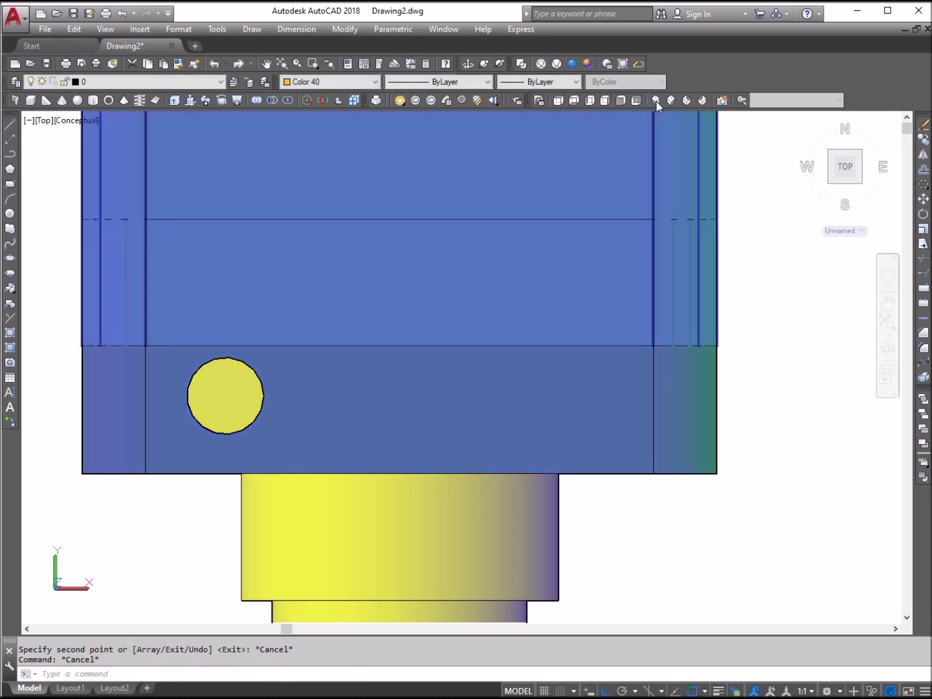
pyautogui.click(655, 100)
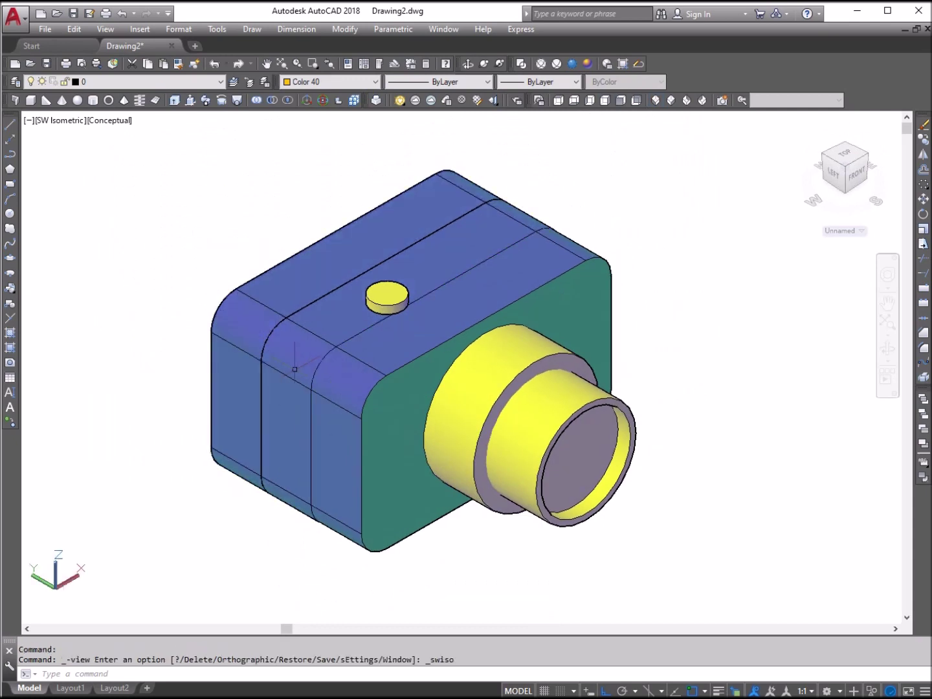
pyautogui.click(272, 100)
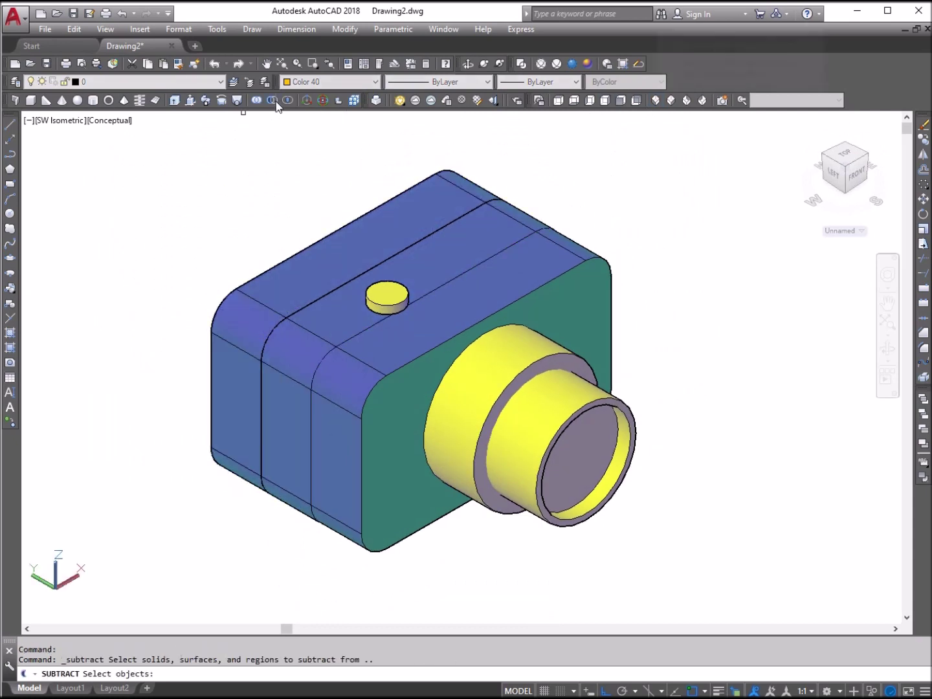
pyautogui.click(383, 370)
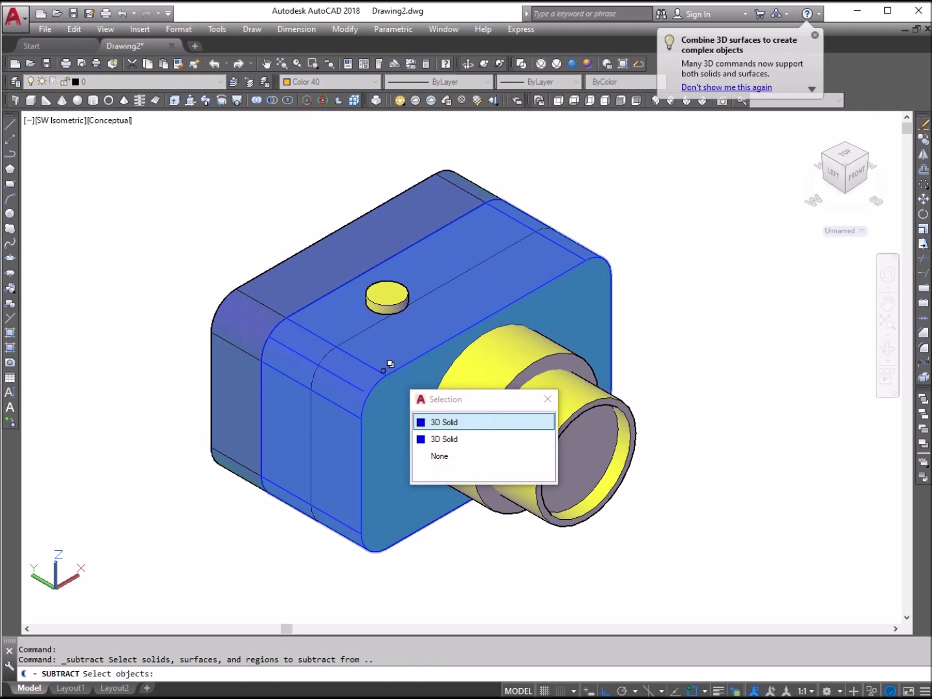
pyautogui.click(444, 422)
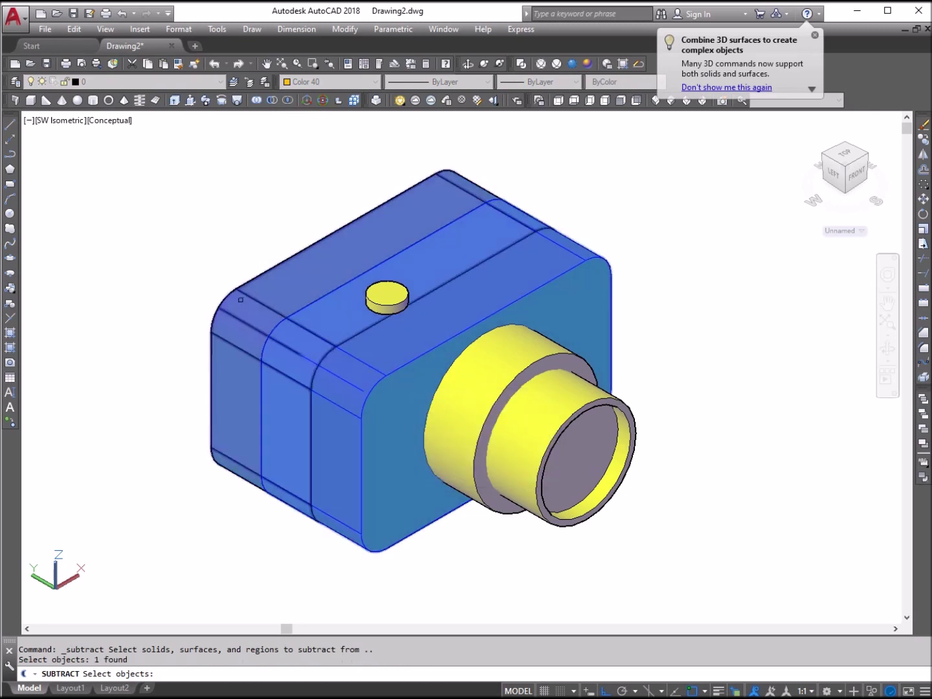
pyautogui.click(243, 290)
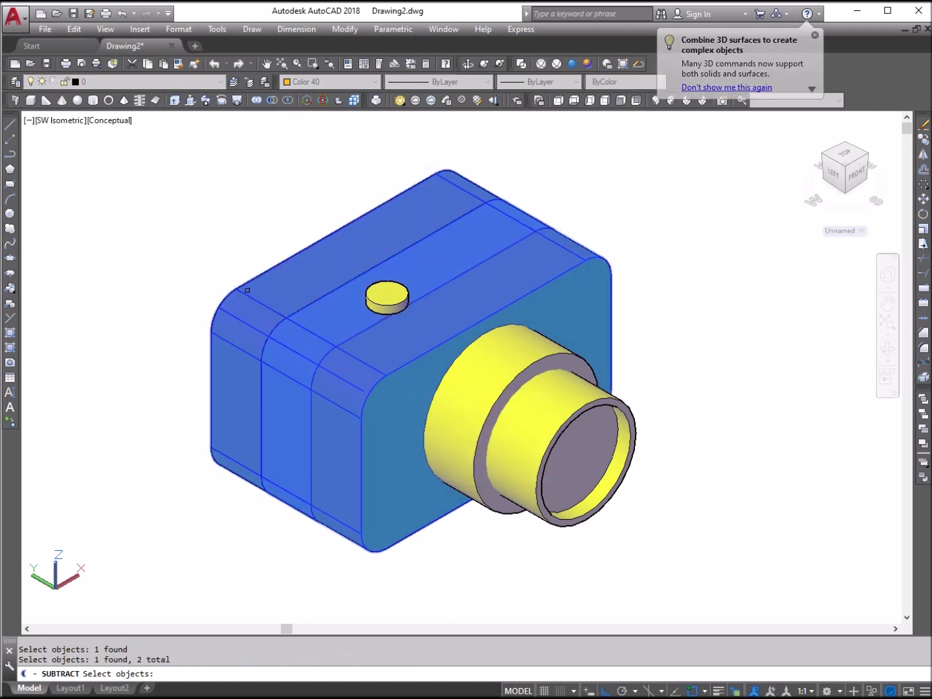
pyautogui.press('Return')
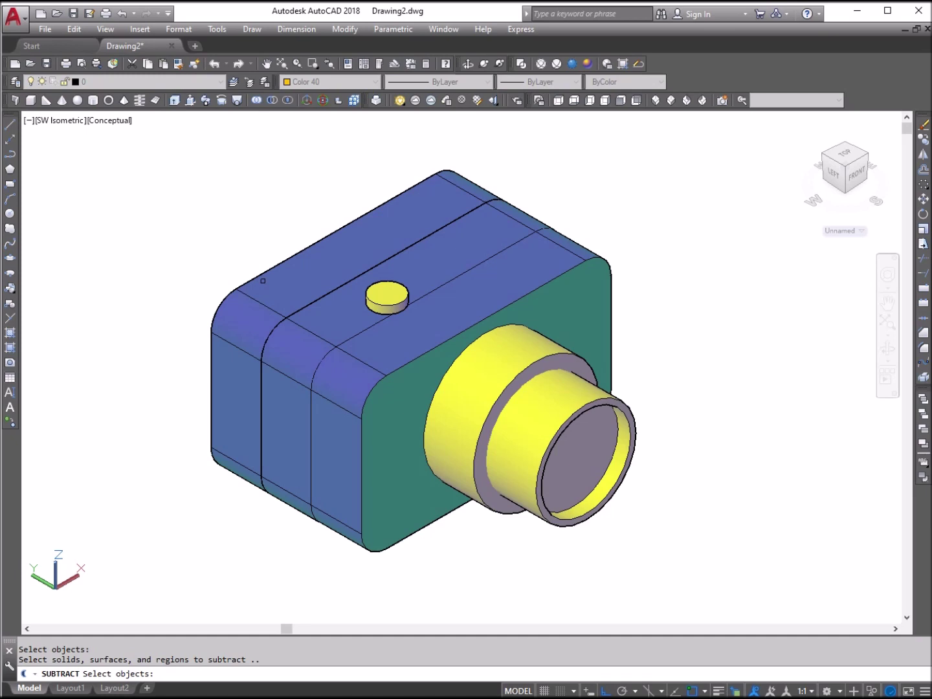
pyautogui.press('Return')
pyautogui.press('Escape')
pyautogui.press('Escape')
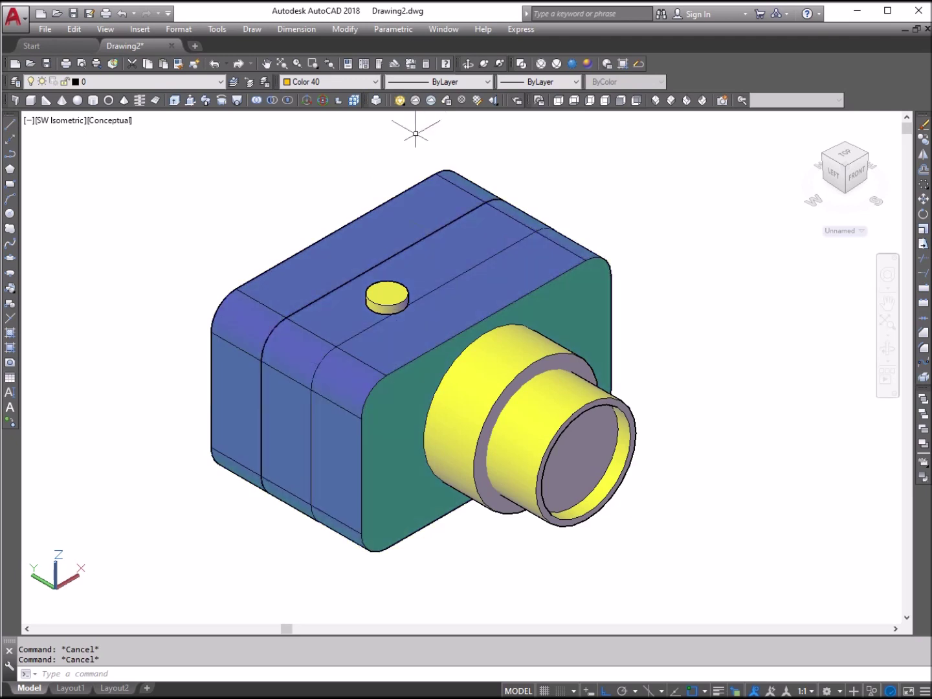
# Subtract the rear copy from the original camera body to leave a thinner body behind the lens
pyautogui.click(272, 99)
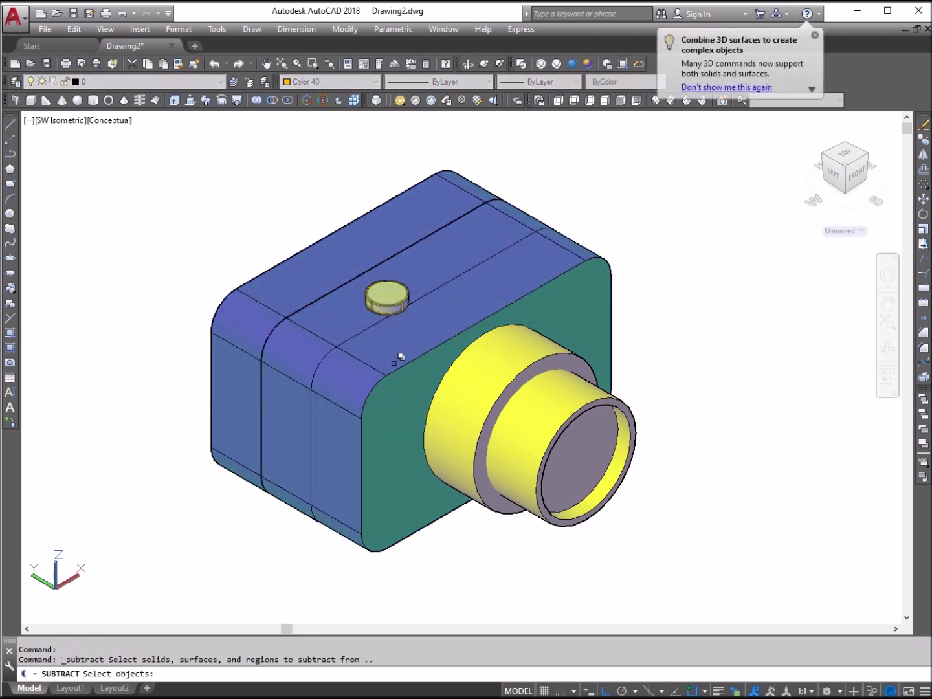
pyautogui.click(401, 366)
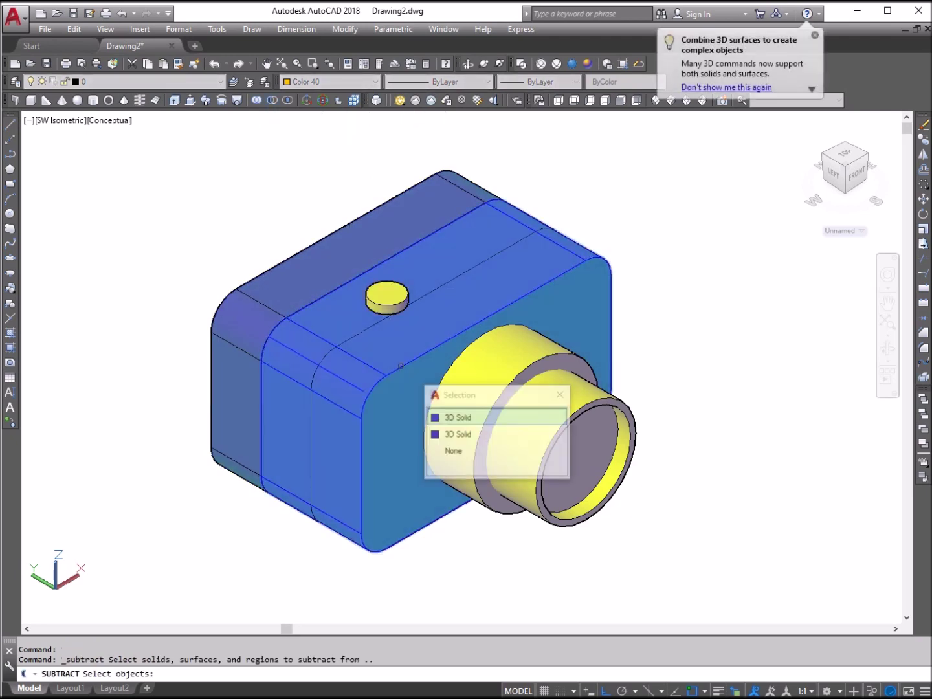
pyautogui.click(450, 418)
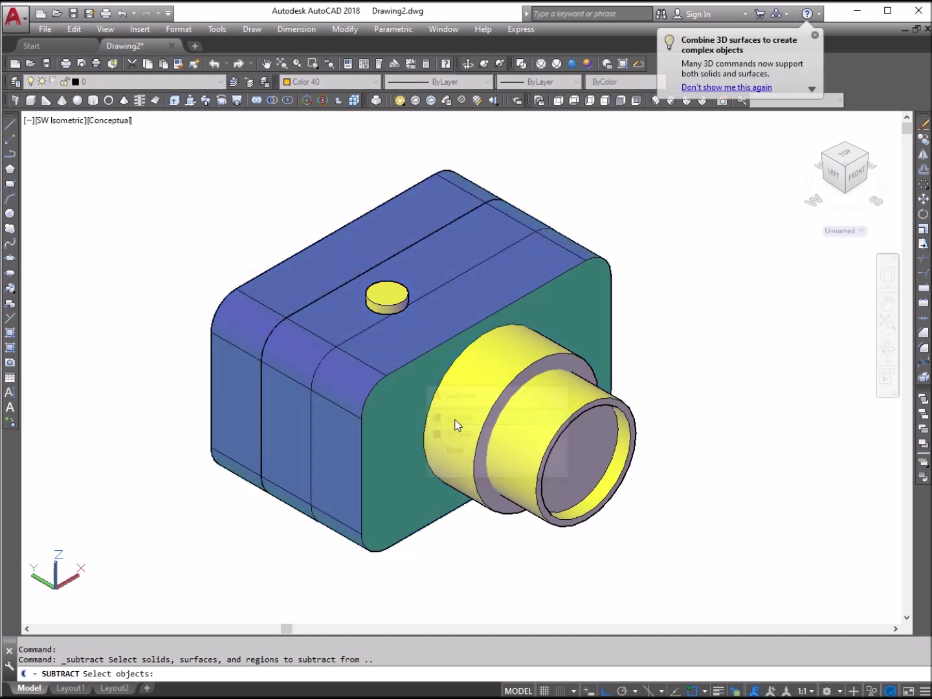
pyautogui.press('Return')
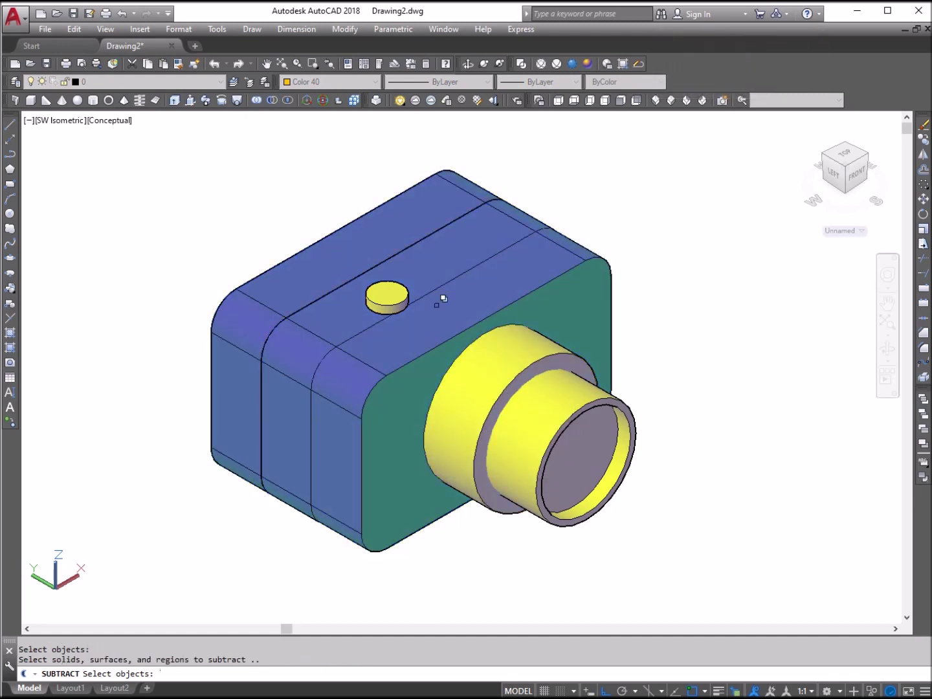
pyautogui.click(257, 276)
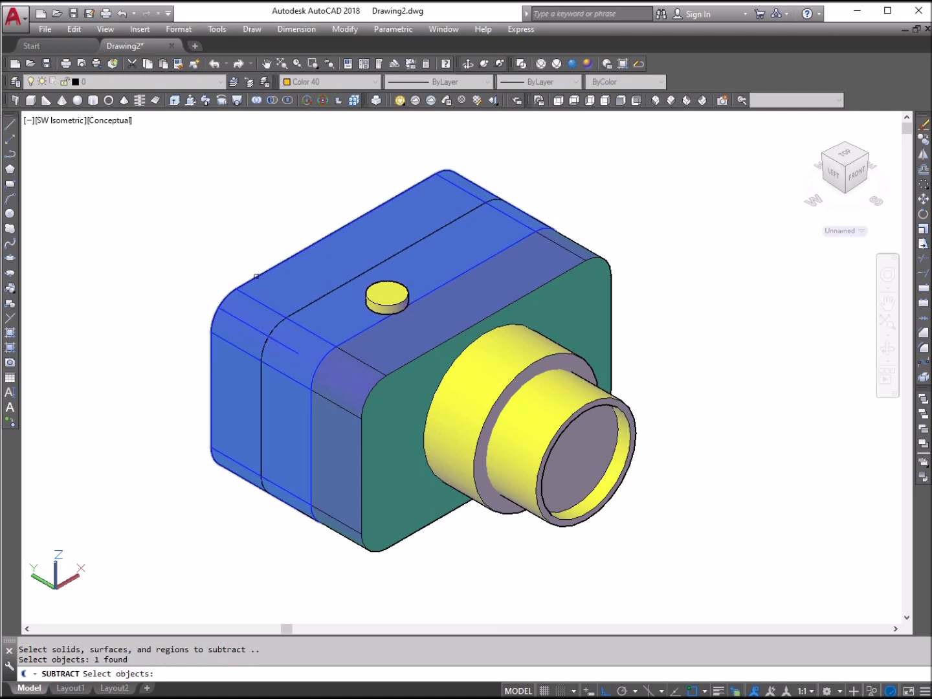
pyautogui.press('Return')
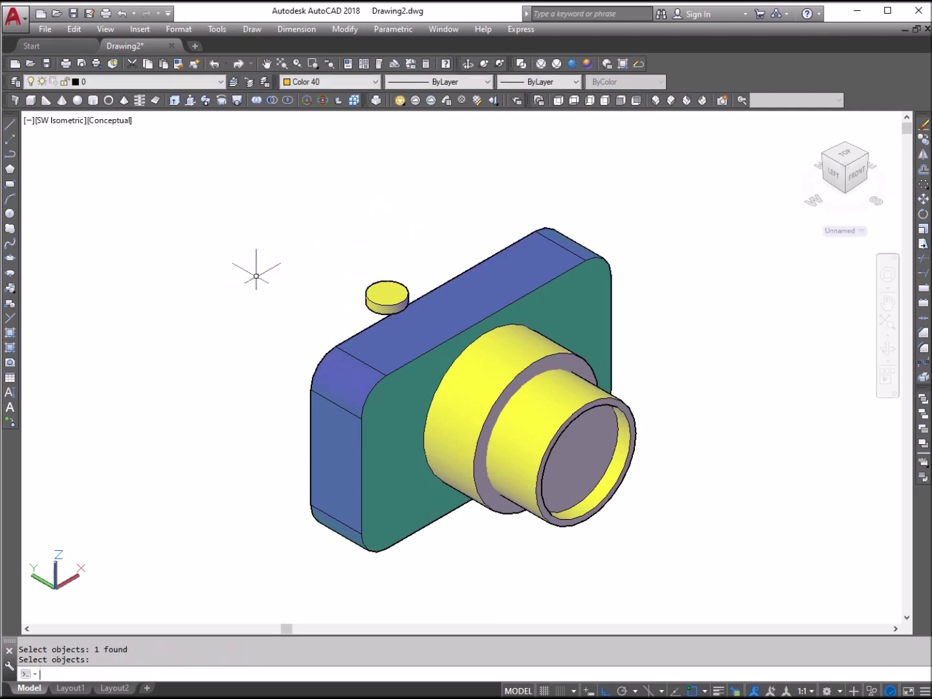